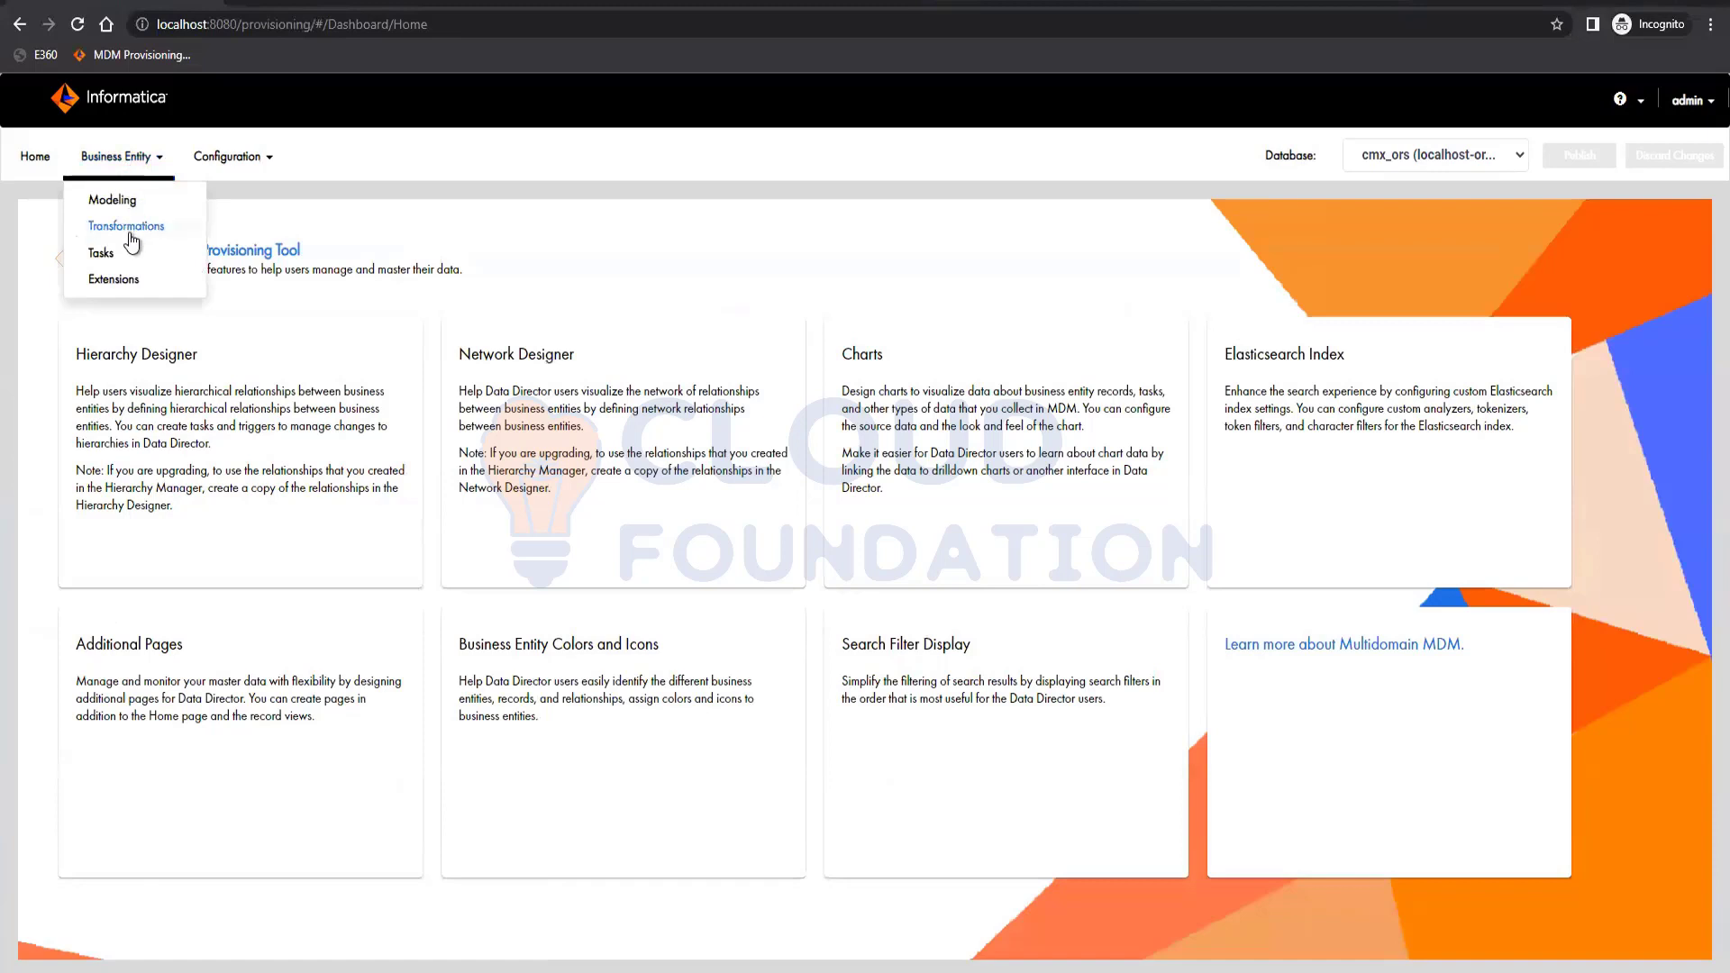
Open Business Entity > Transformations and list types like Business Entity to View and XML to Business Entity.
left_click(131, 233)
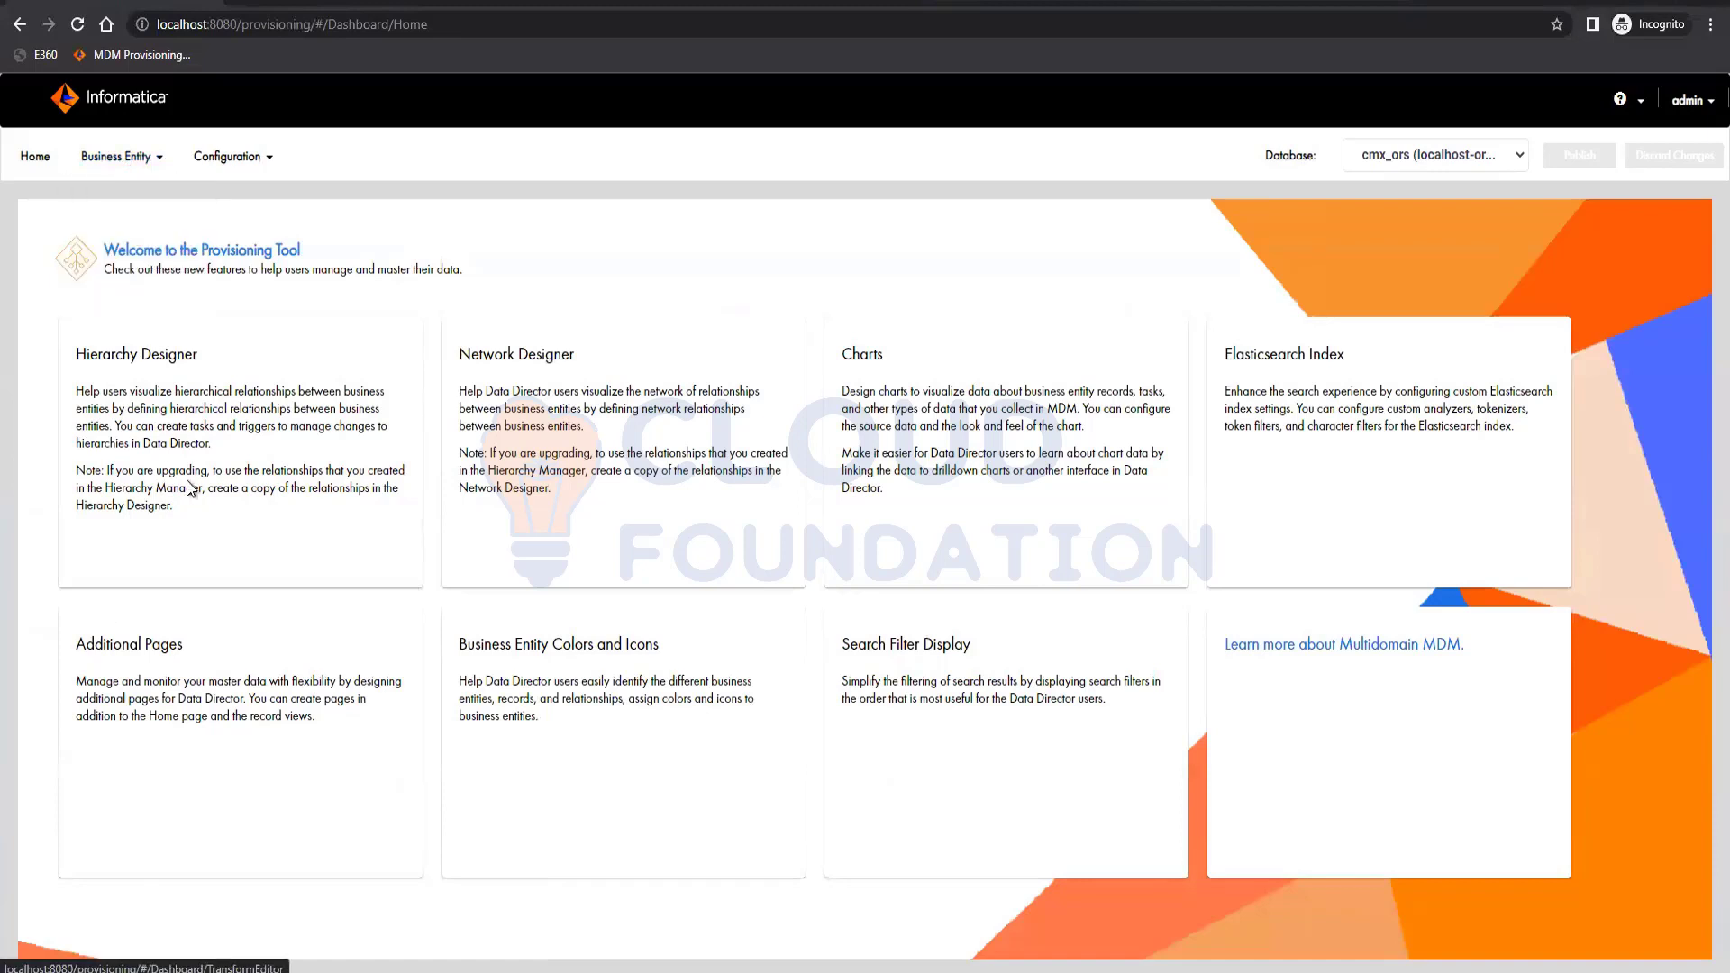
left_click(157, 311)
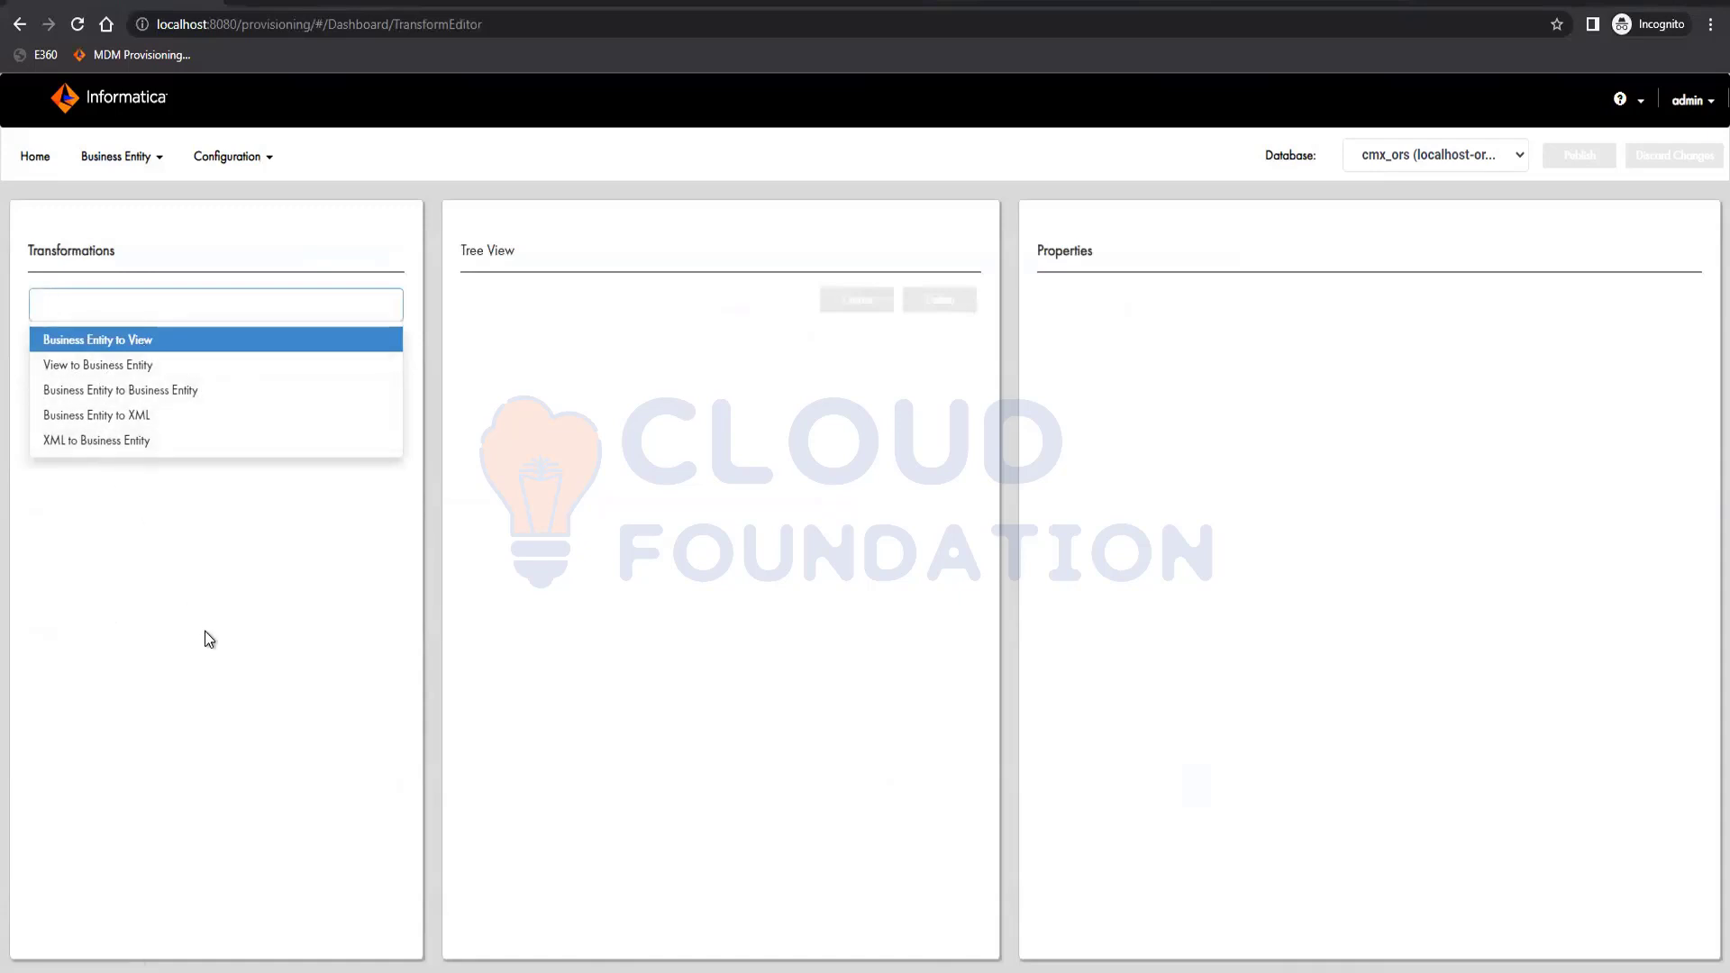
Create a Business Entity to View transformation named partySearchView mapped to the partySearchView view, and apply it.
left_click(148, 342)
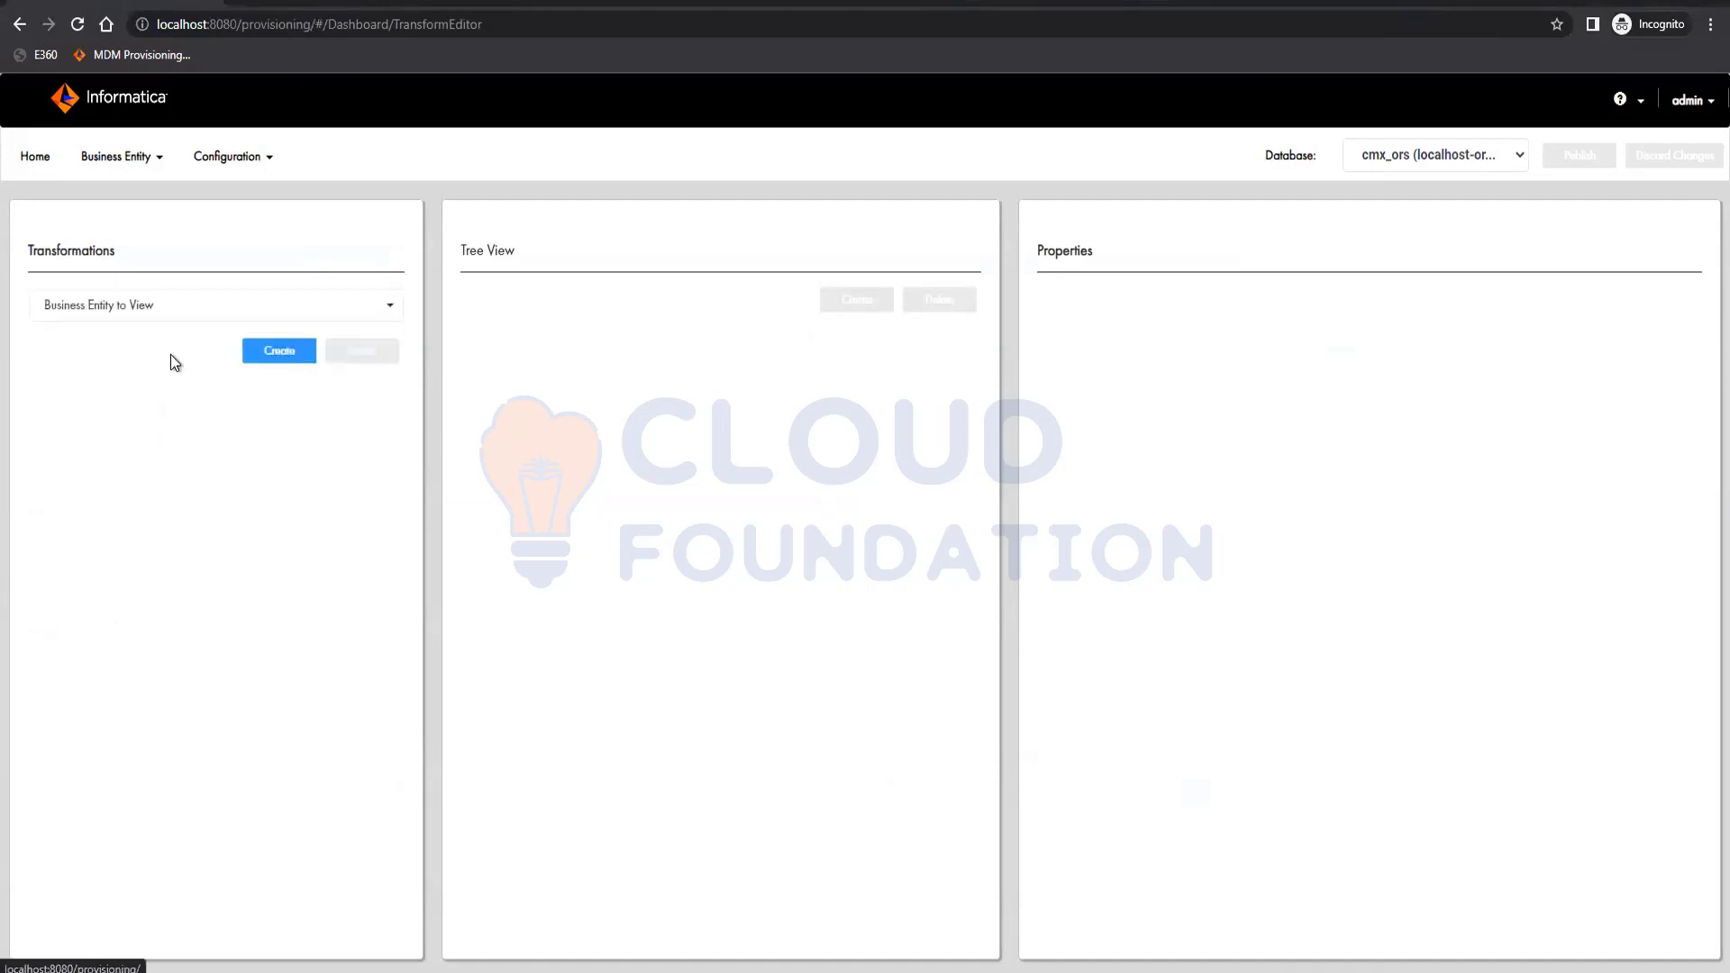
left_click(285, 351)
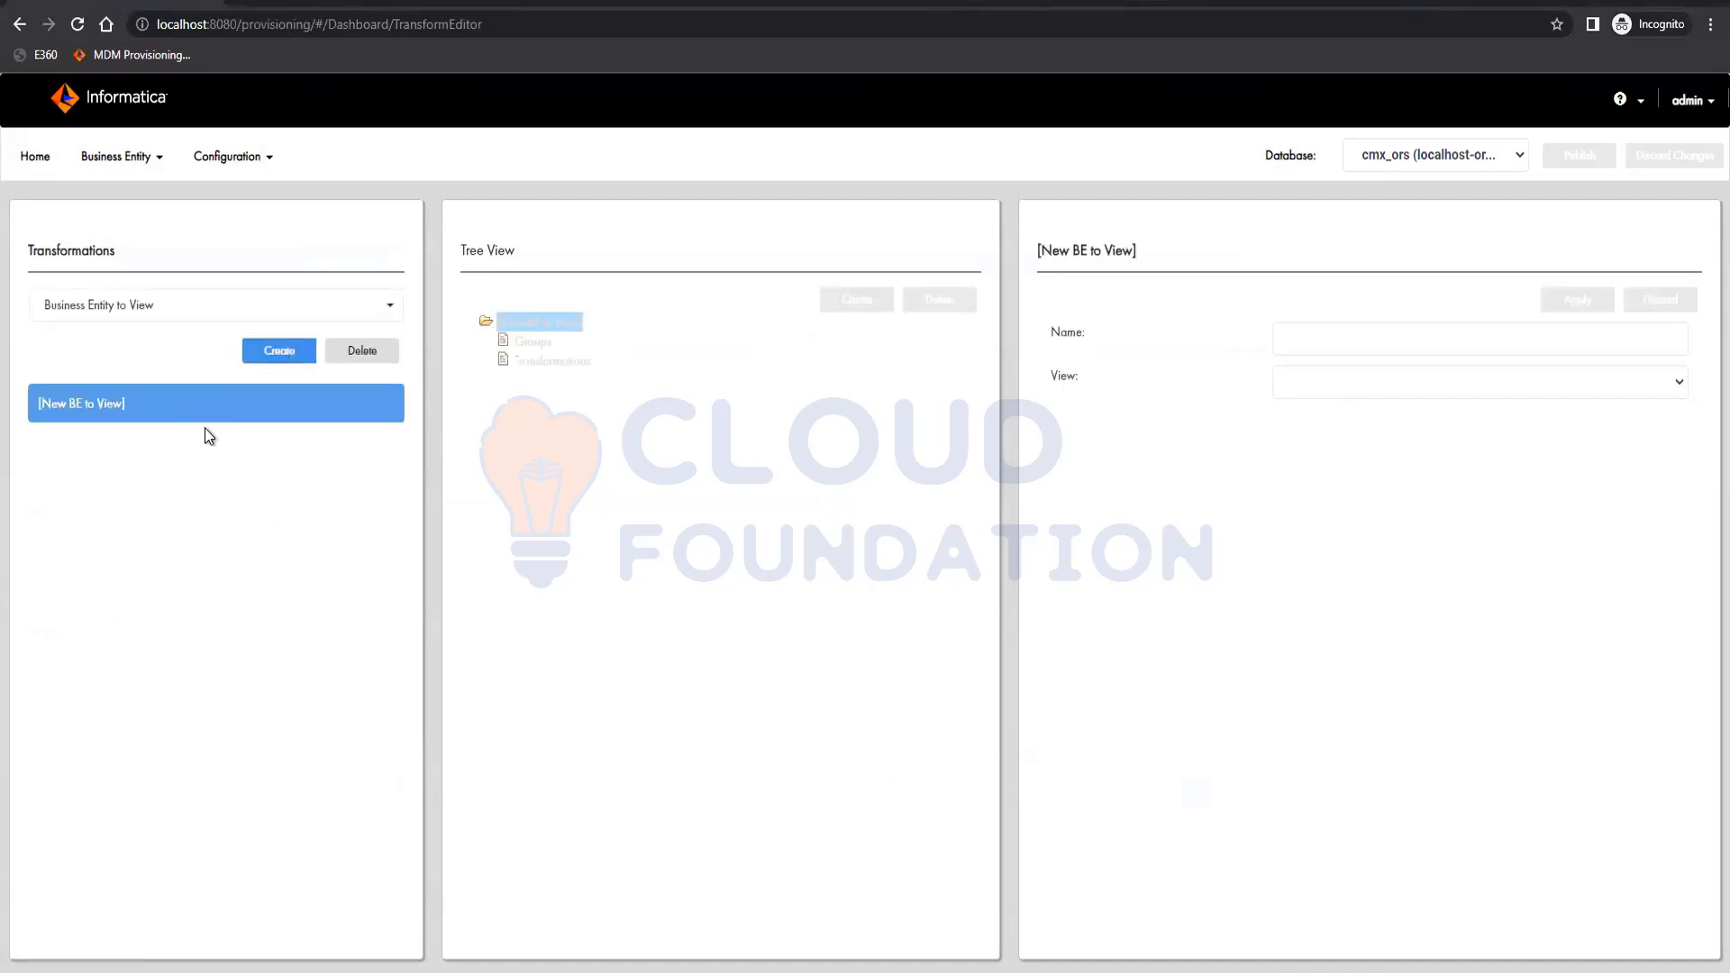
left_click(1413, 380)
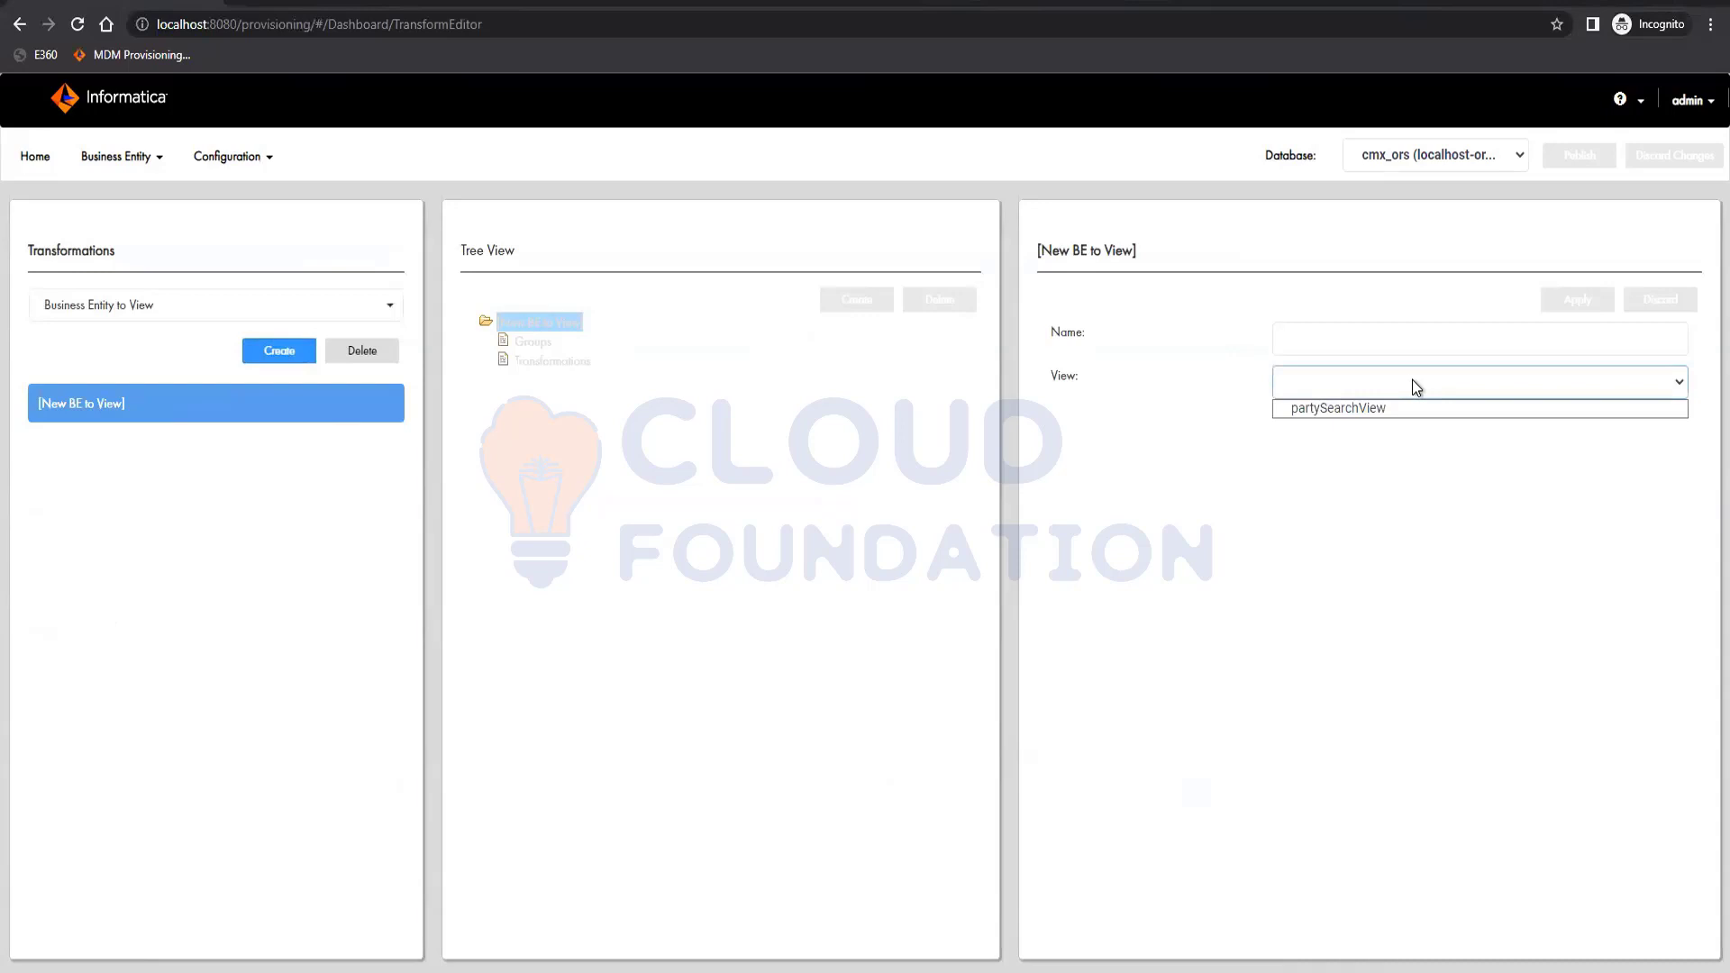
left_click(1360, 410)
left_click(1348, 338)
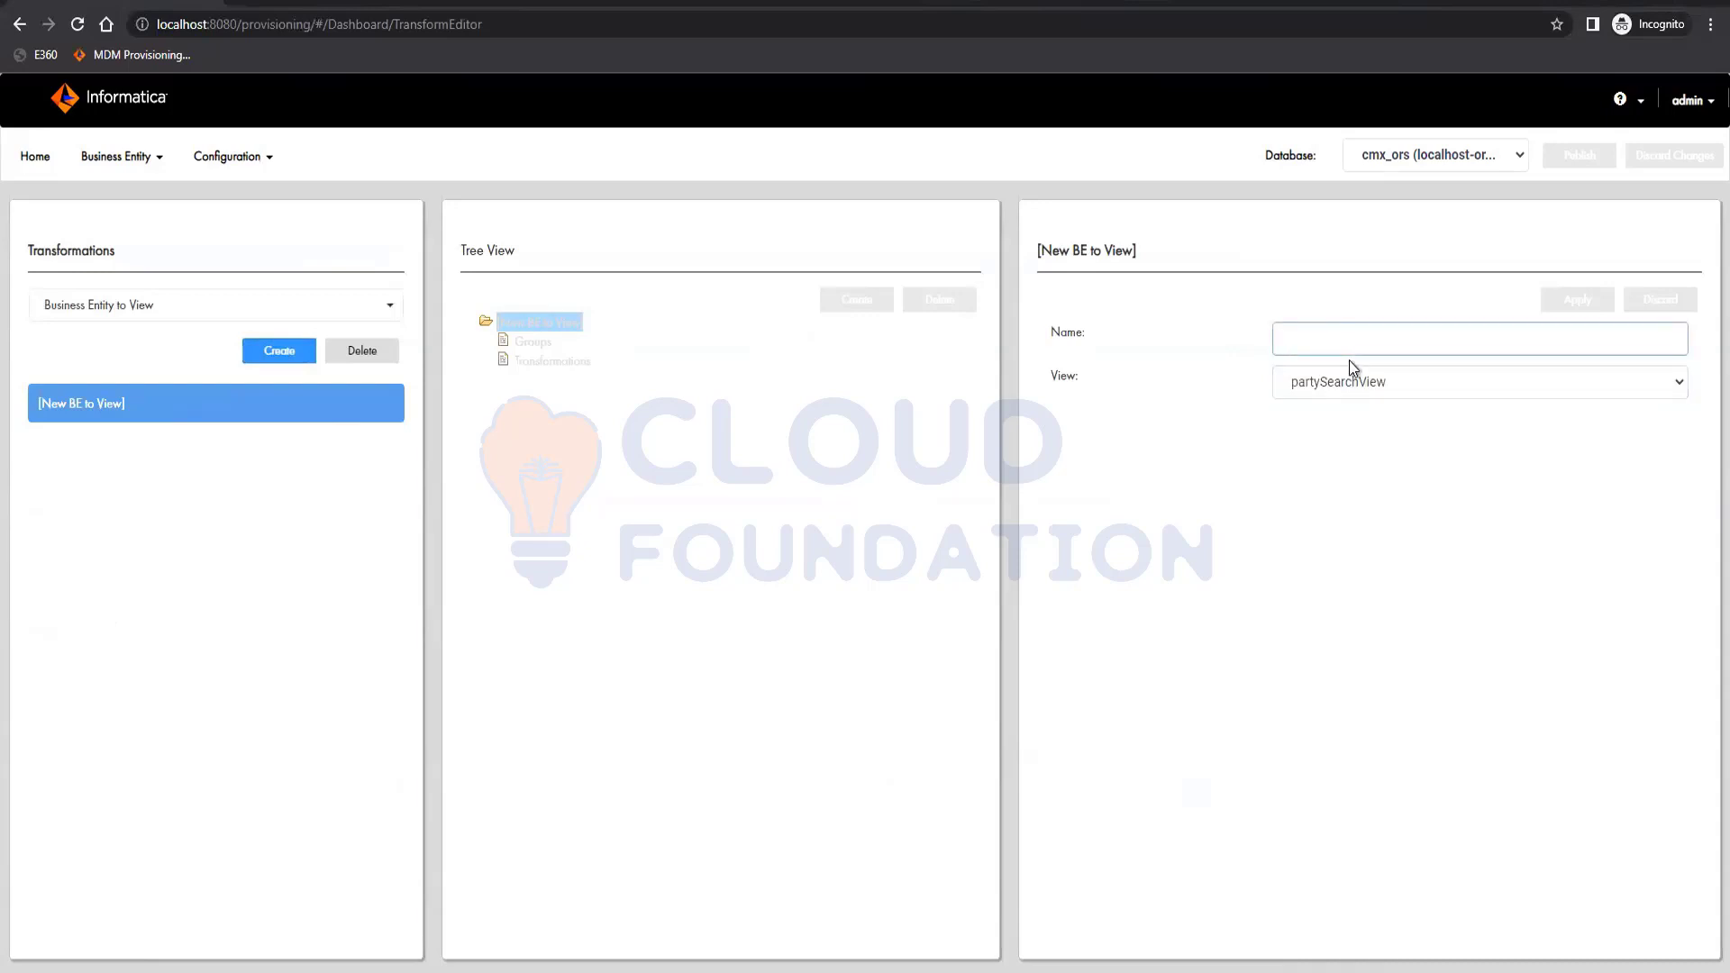
type("p")
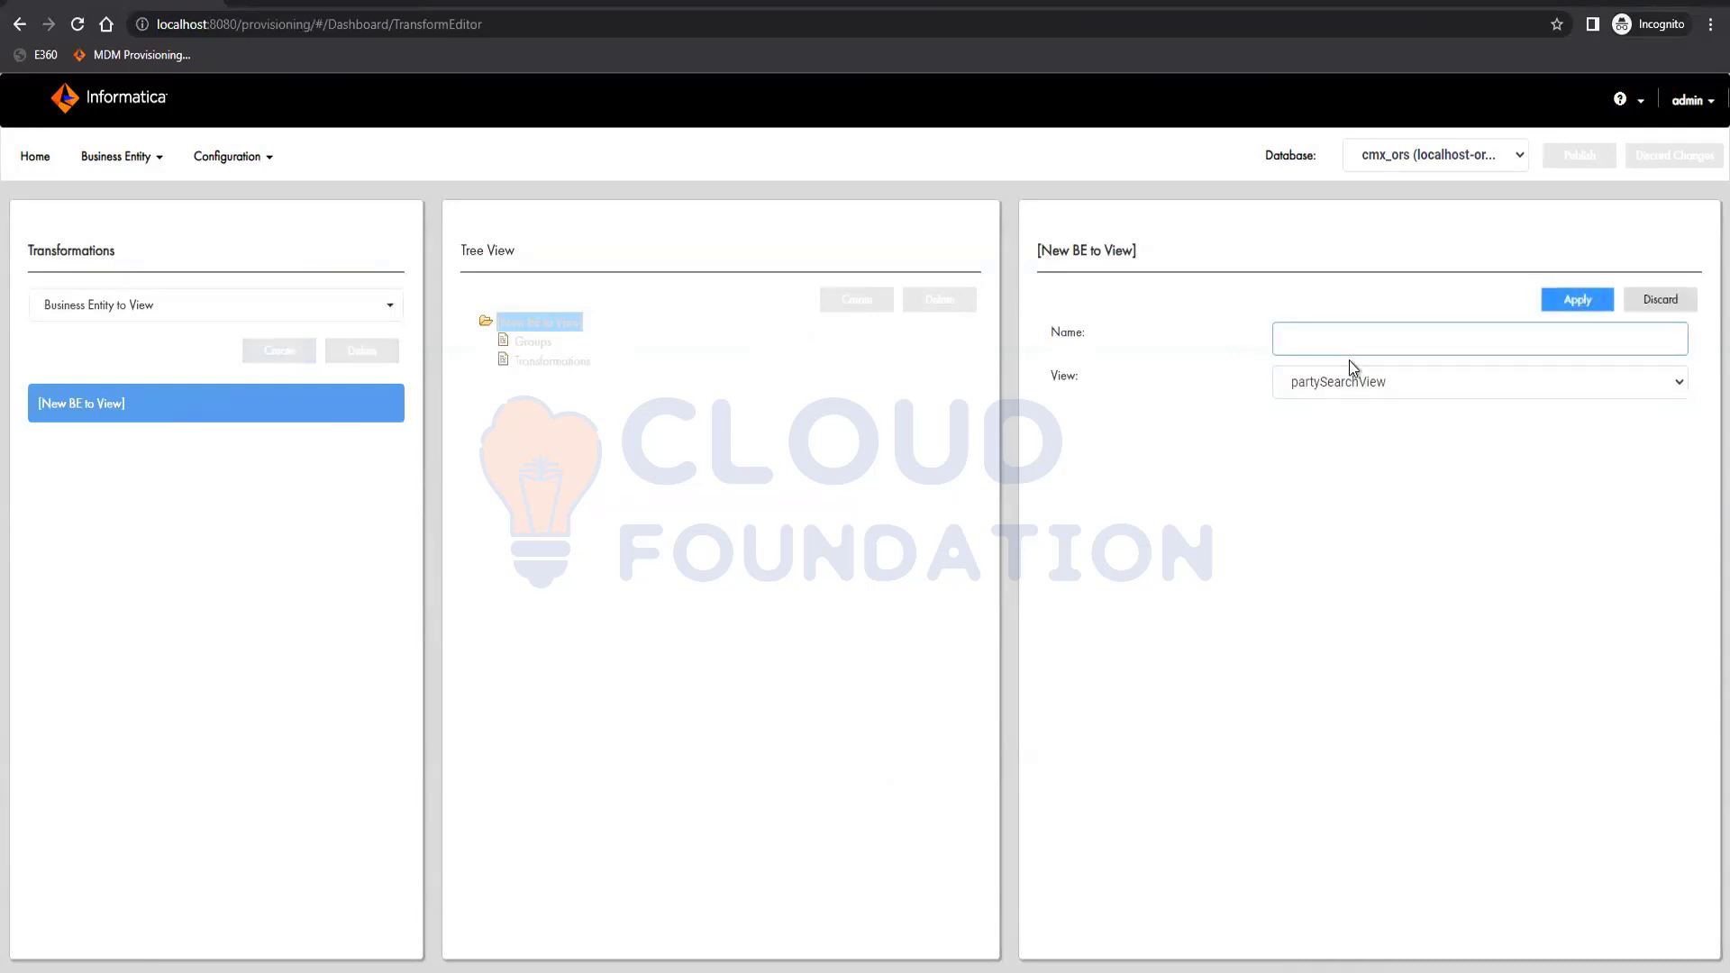
type("artySearchg")
type("iew")
left_click(1582, 301)
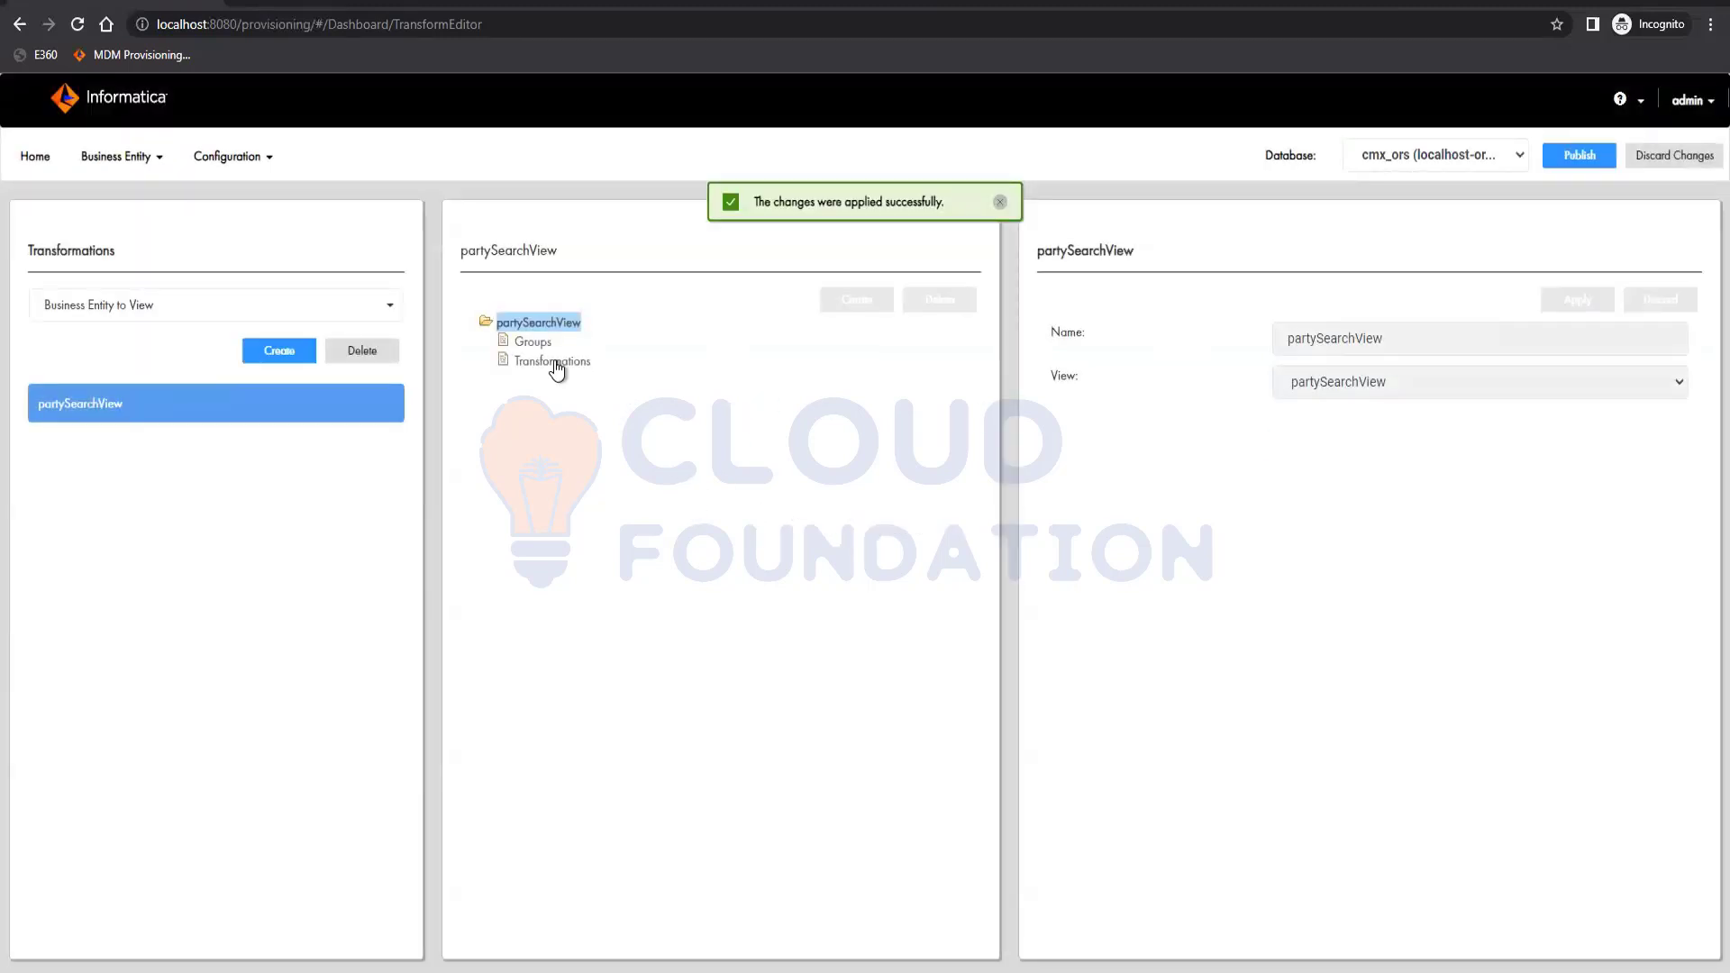
left_click(556, 365)
Start a new group under partySearchView with address as both its source and target.
left_click(532, 342)
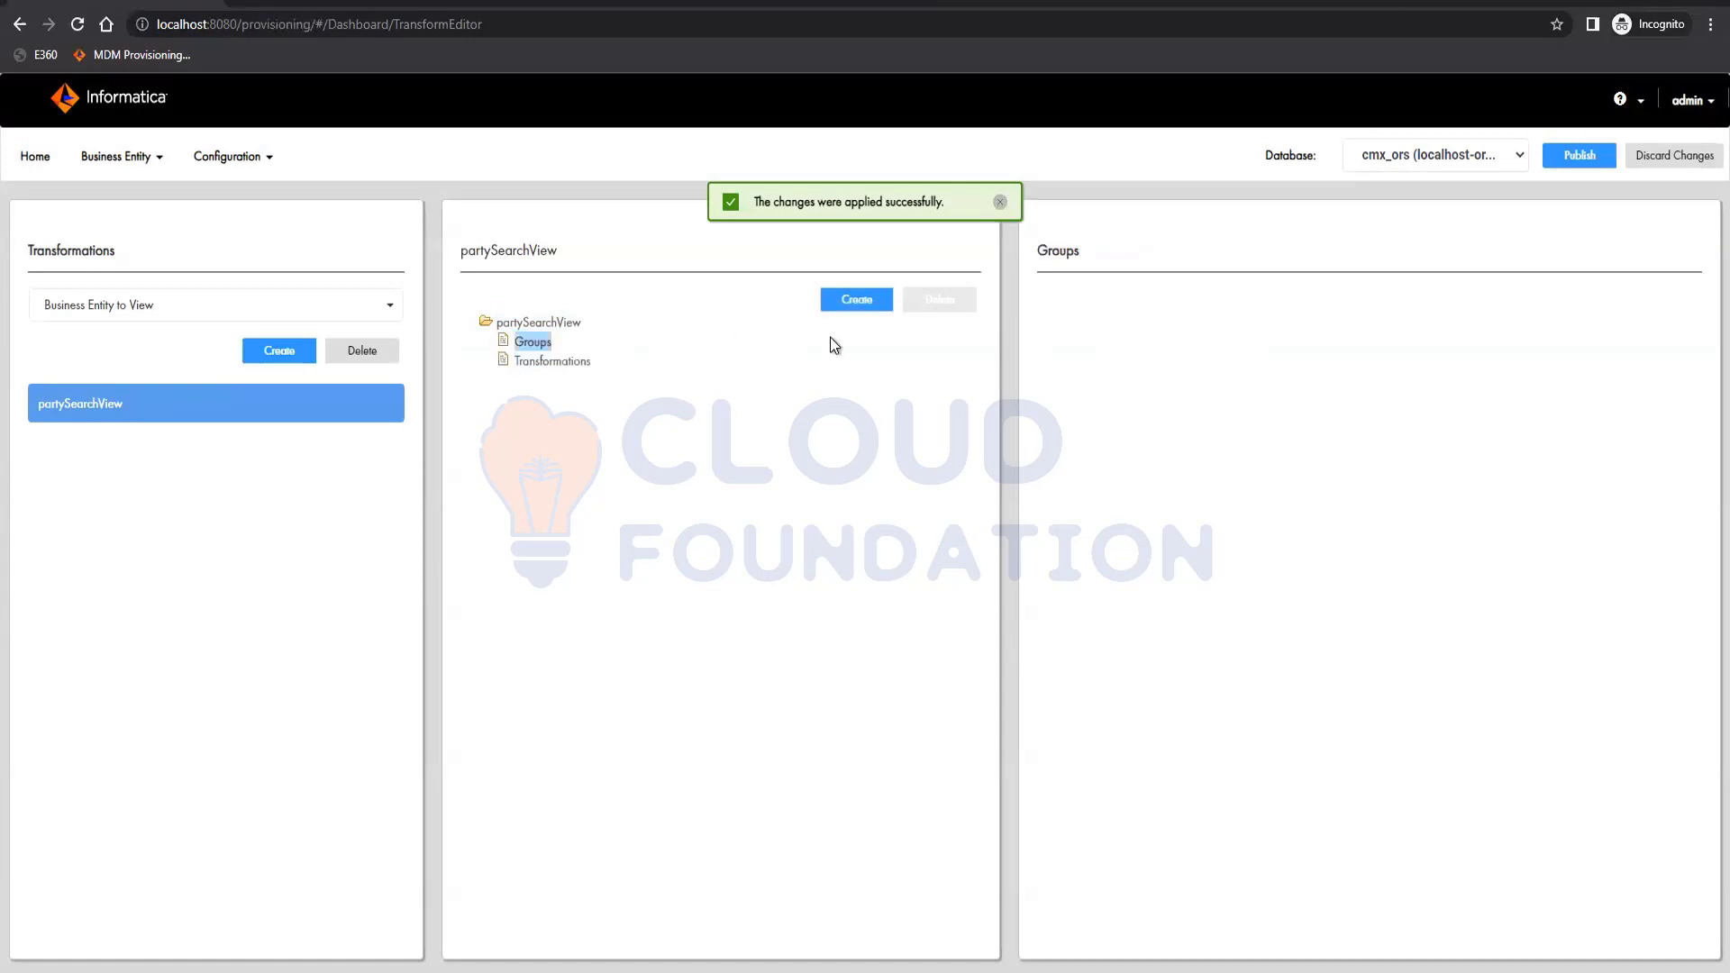
left_click(858, 300)
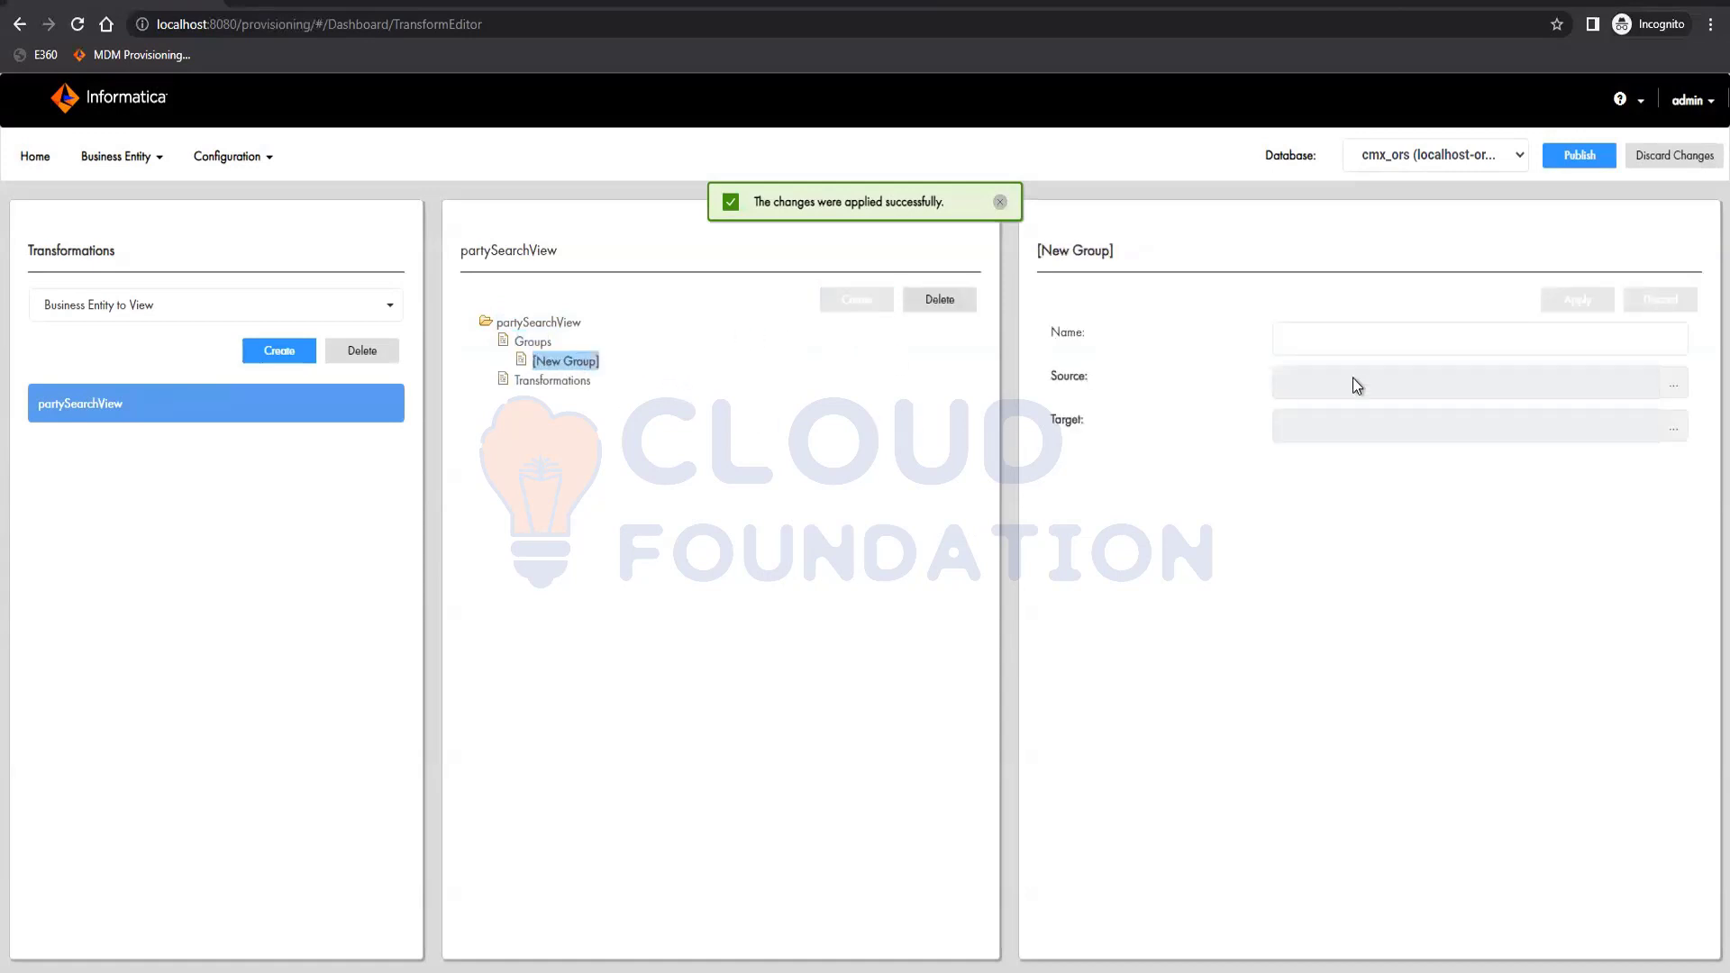
left_click(1674, 384)
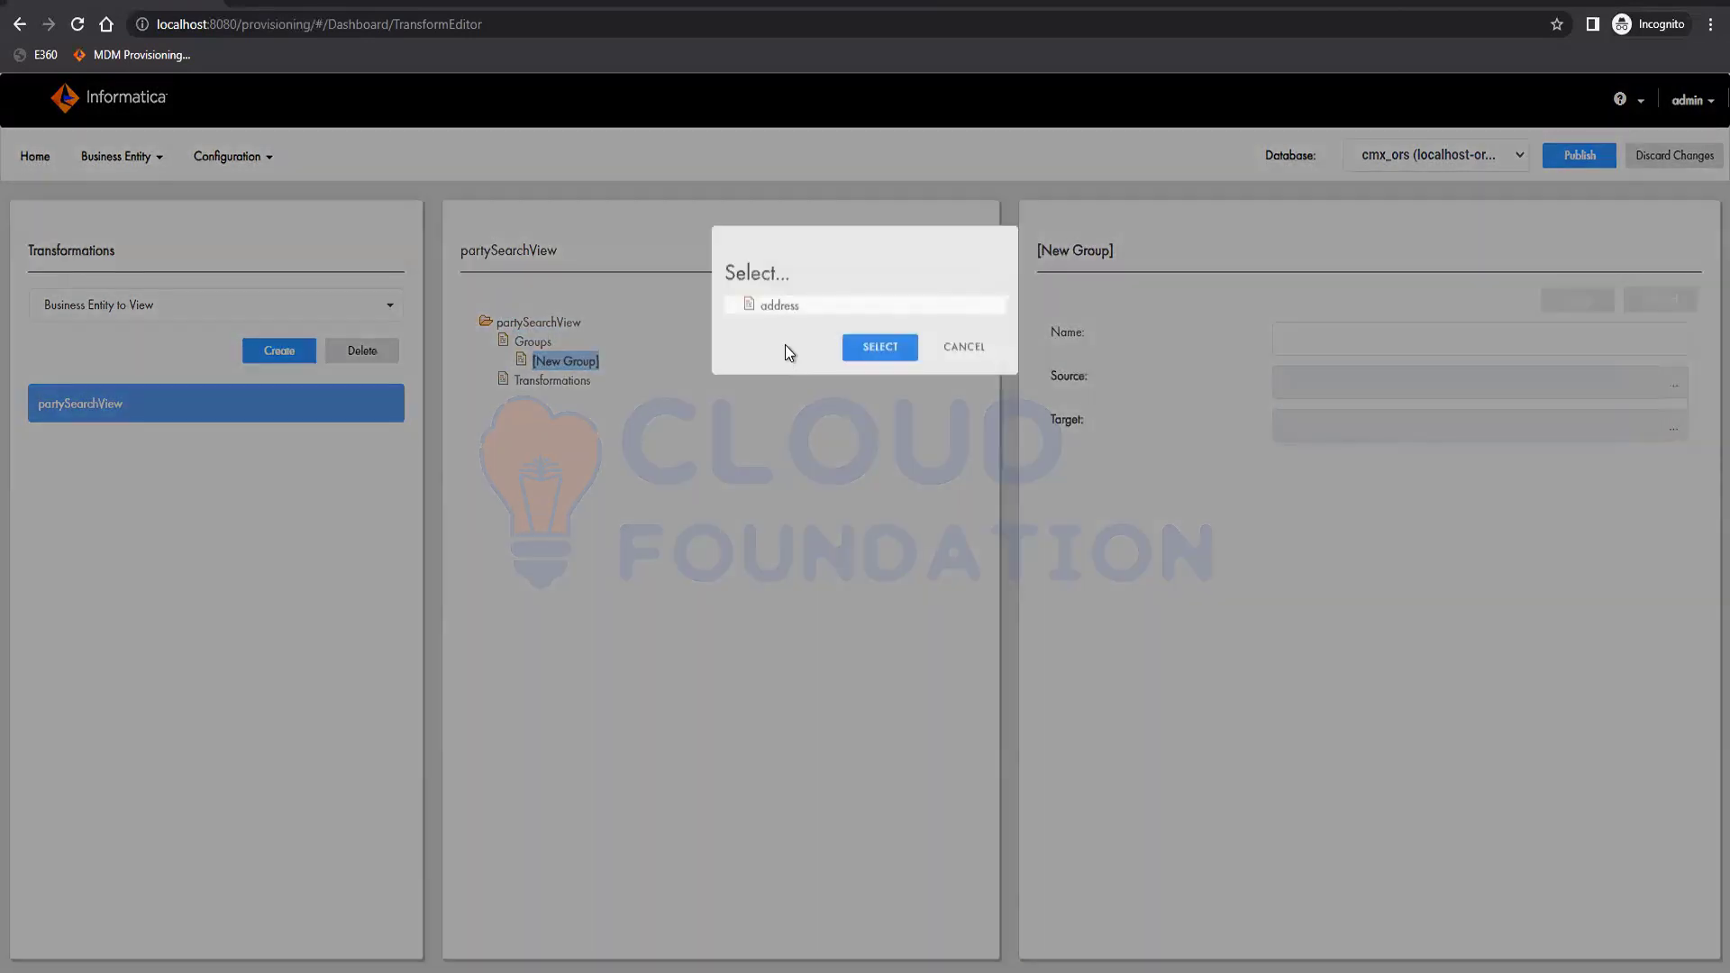
left_click(779, 306)
left_click(879, 348)
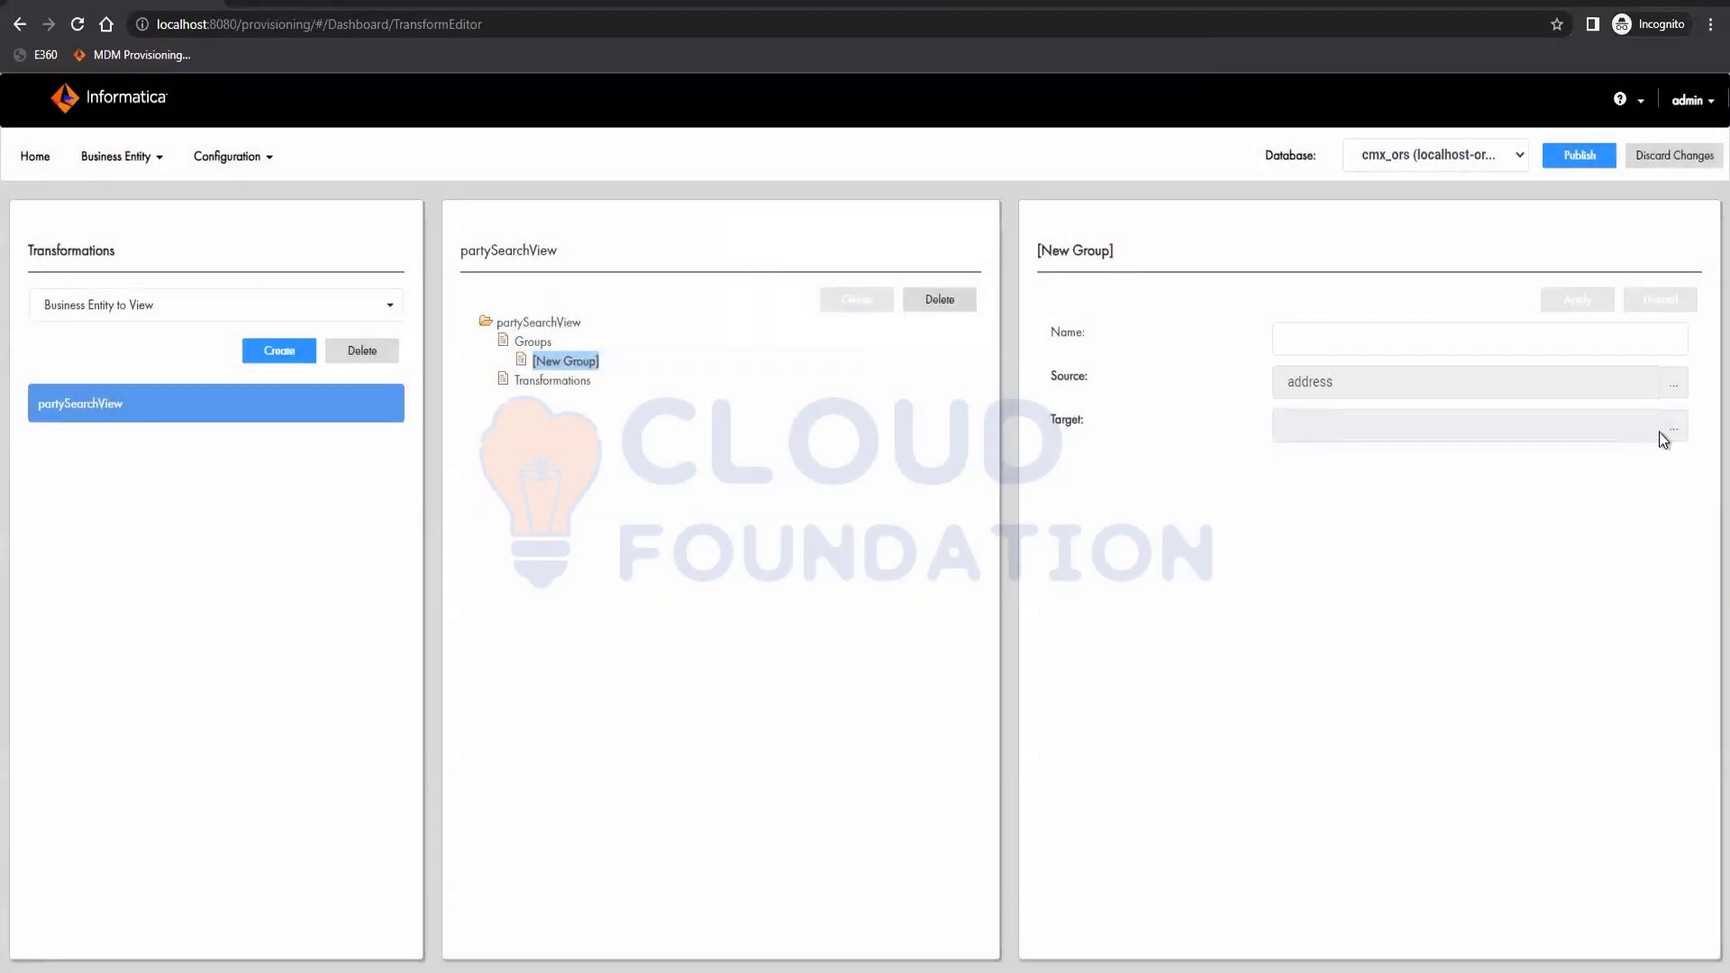
left_click(1674, 427)
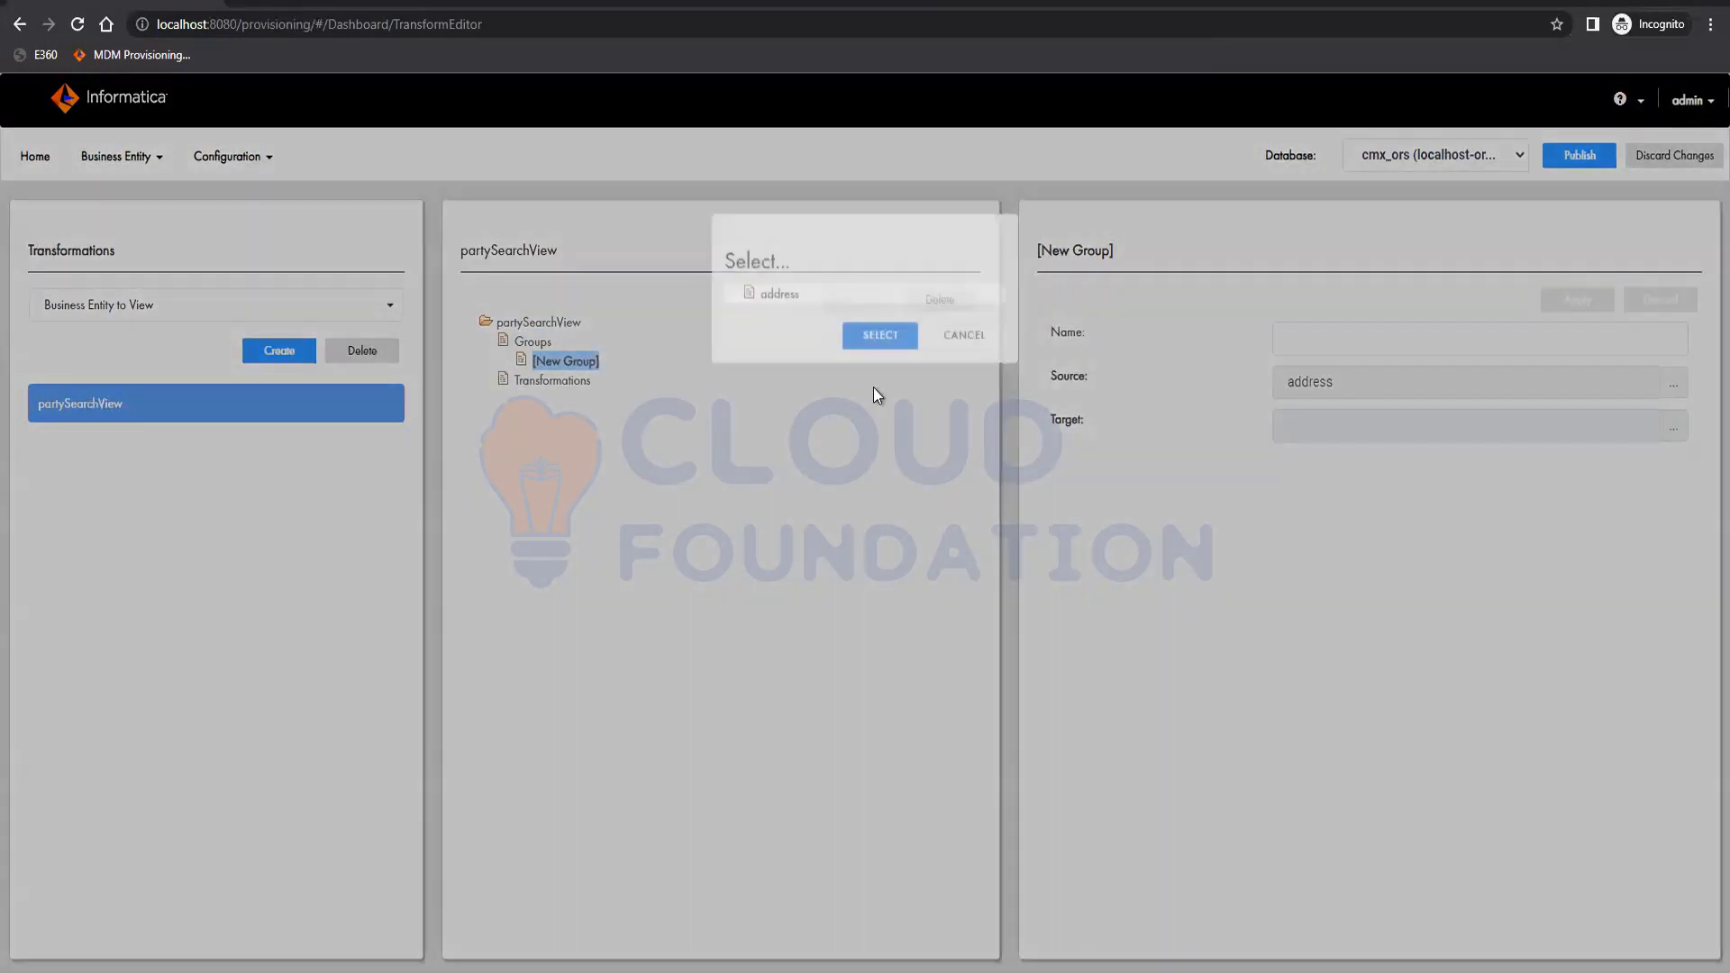
left_click(779, 308)
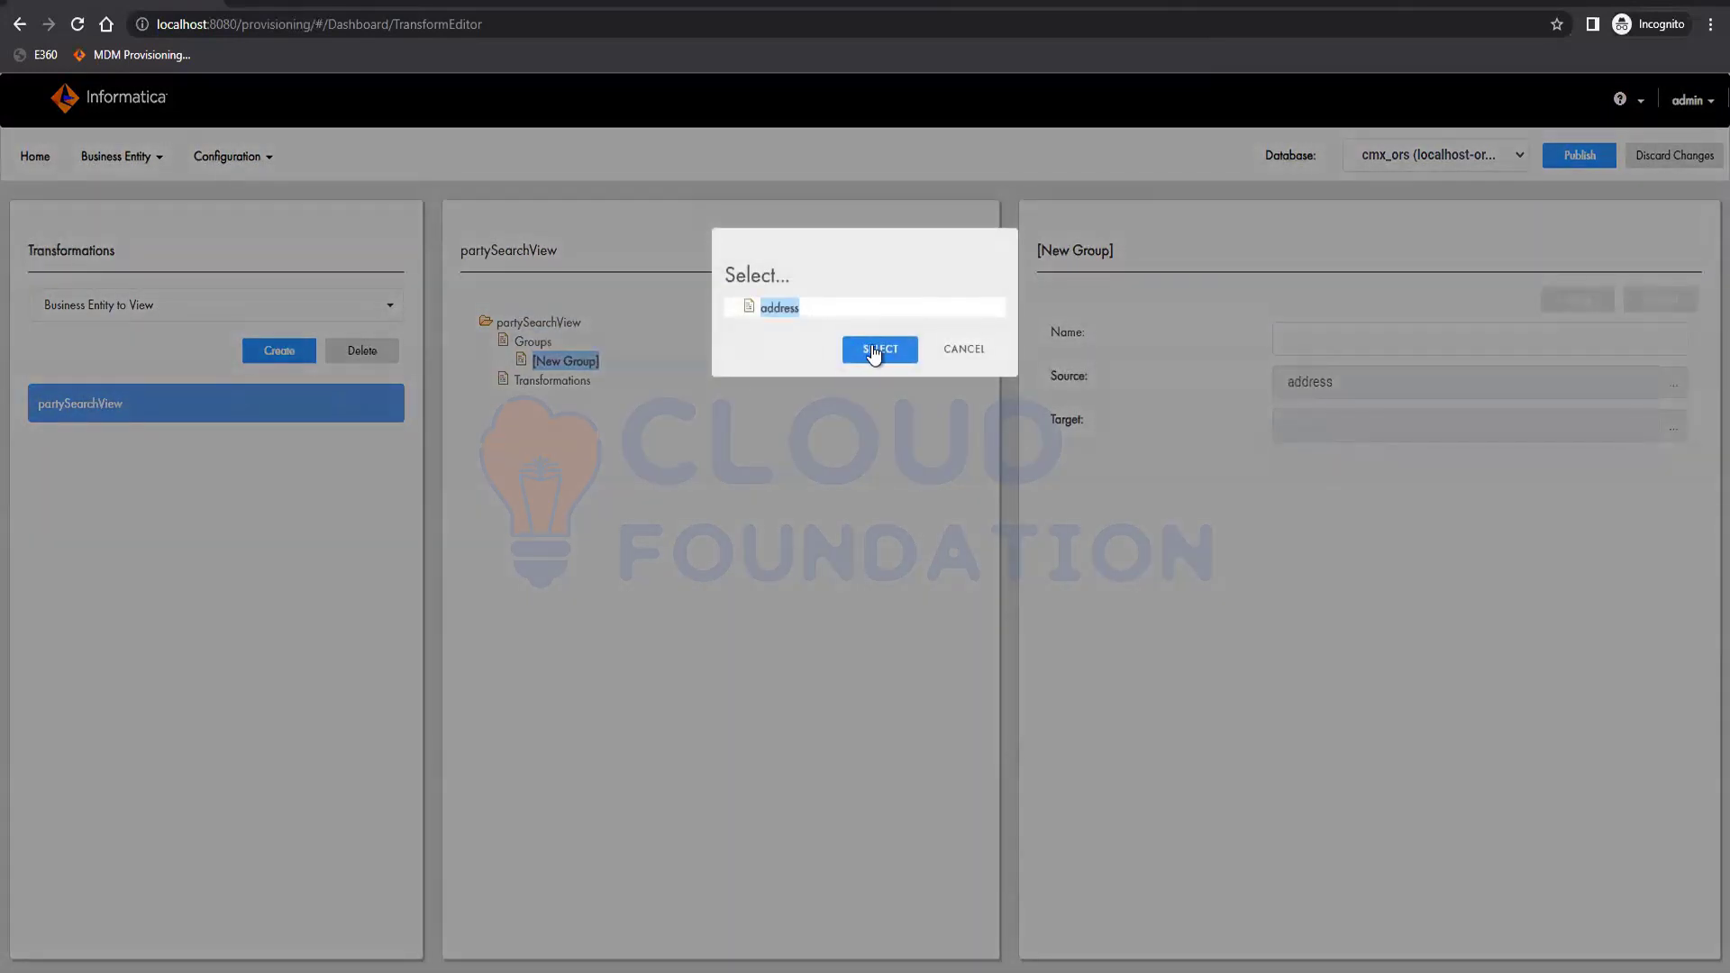
left_click(881, 349)
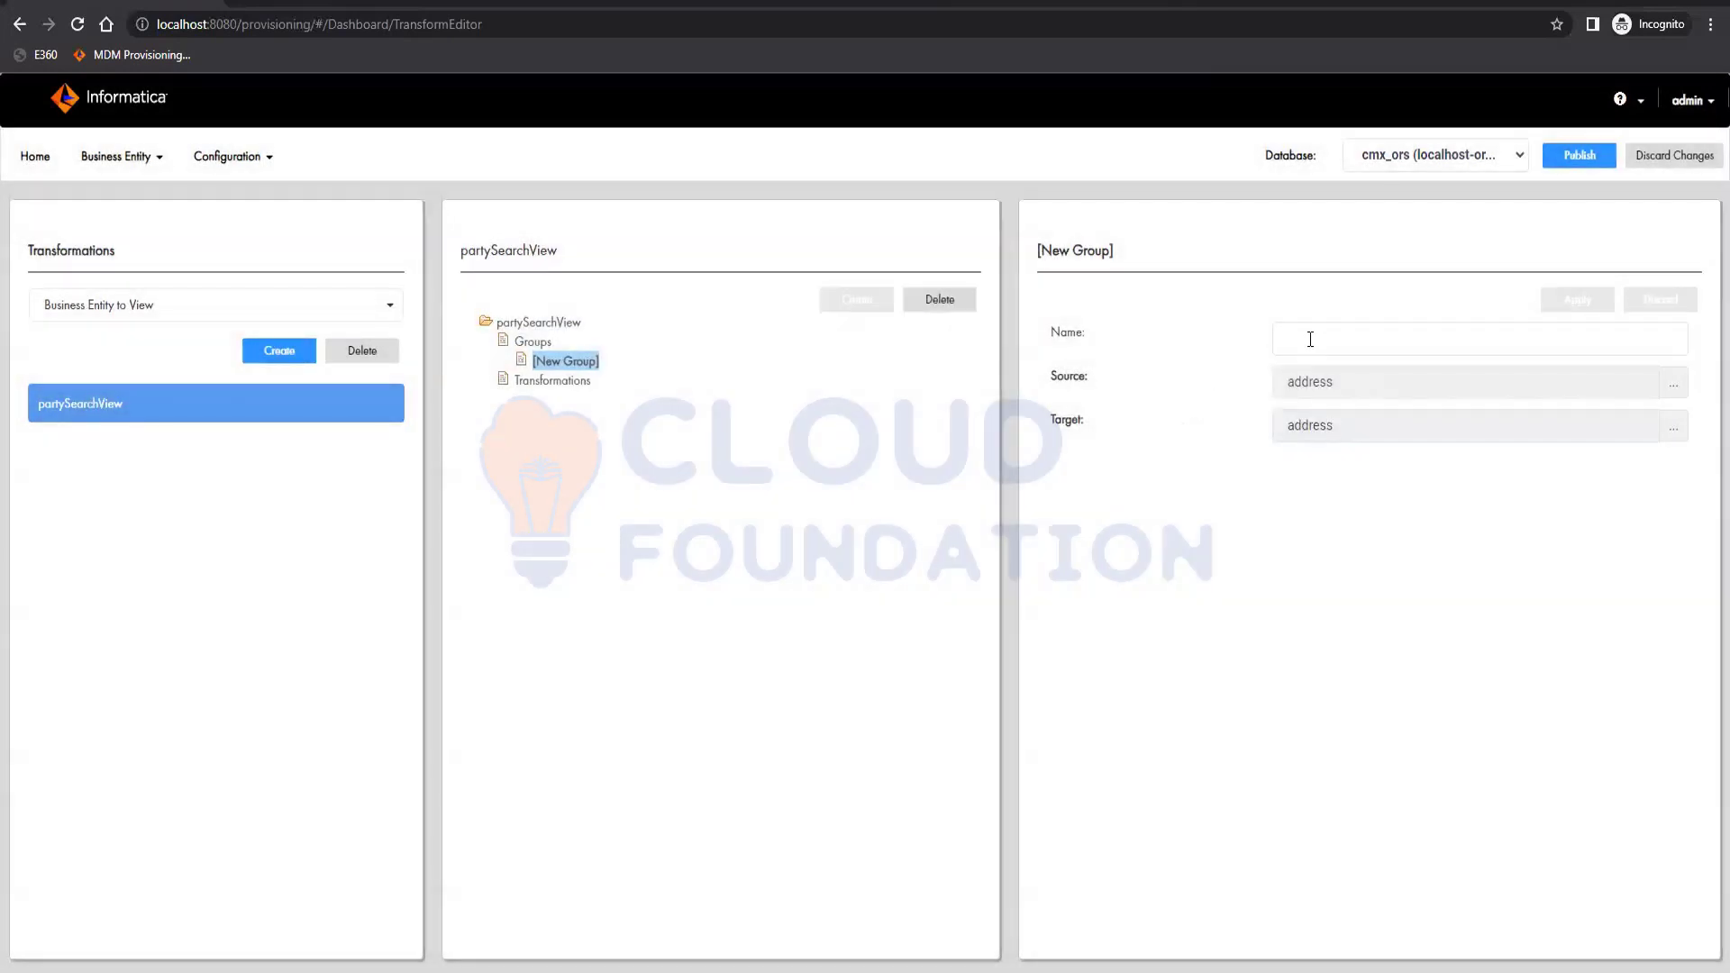
Name the group Address and apply it.
left_click(1310, 338)
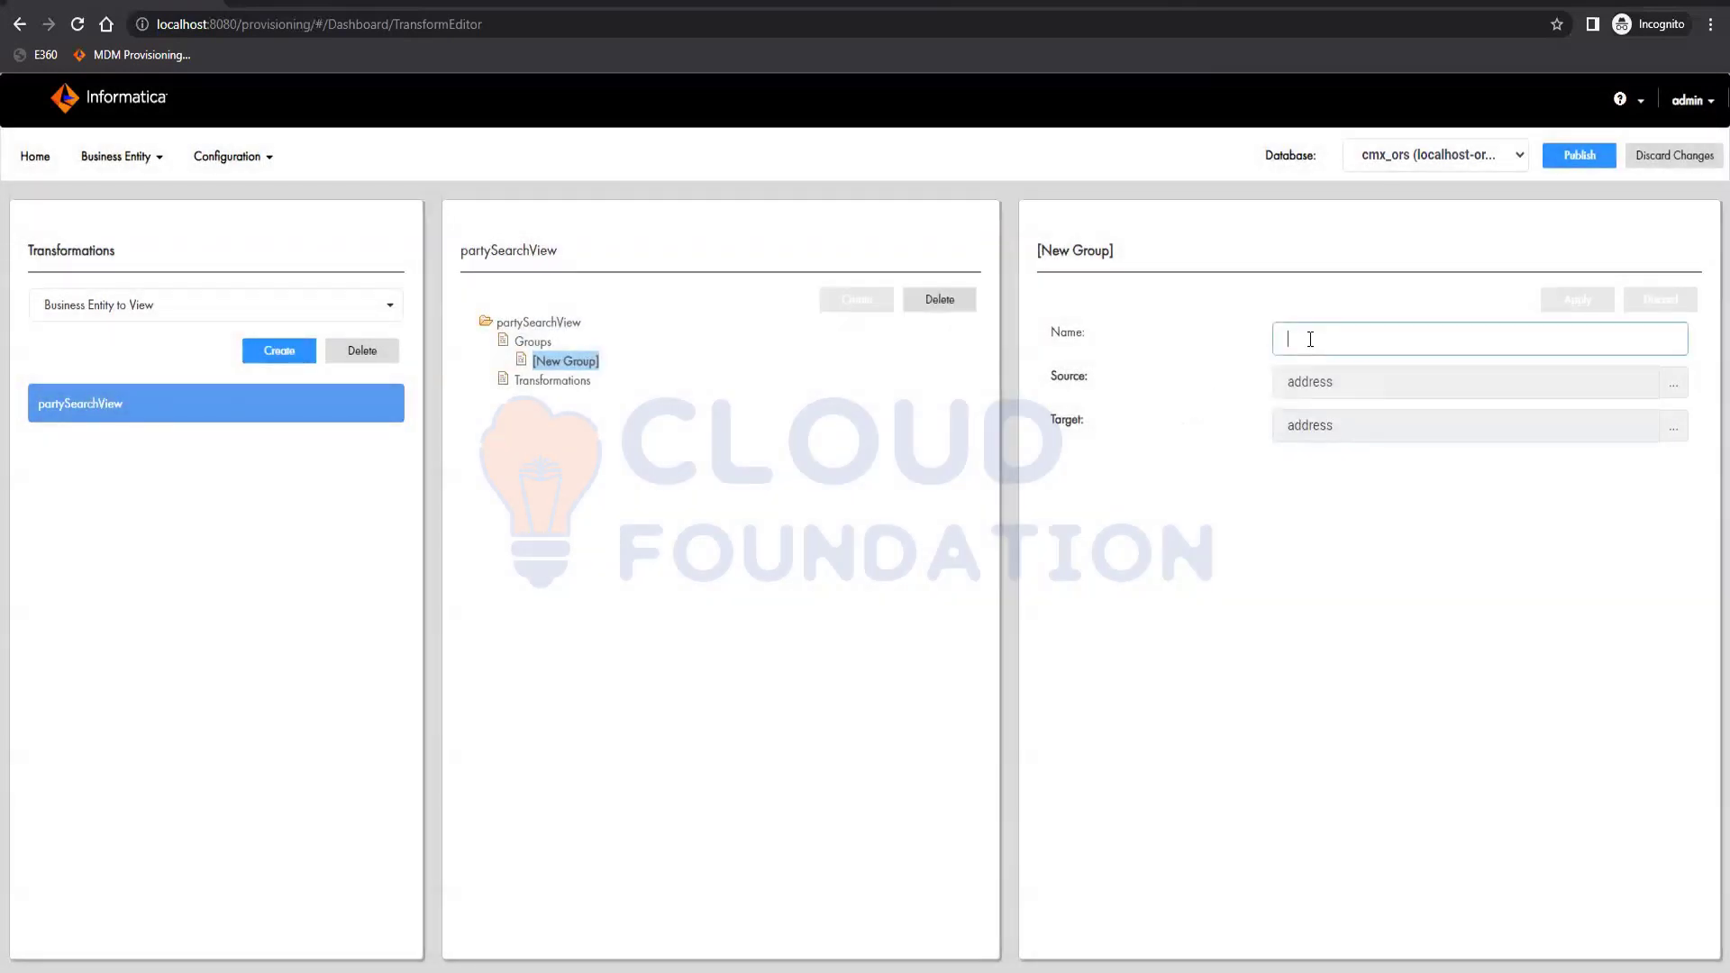
type("Address")
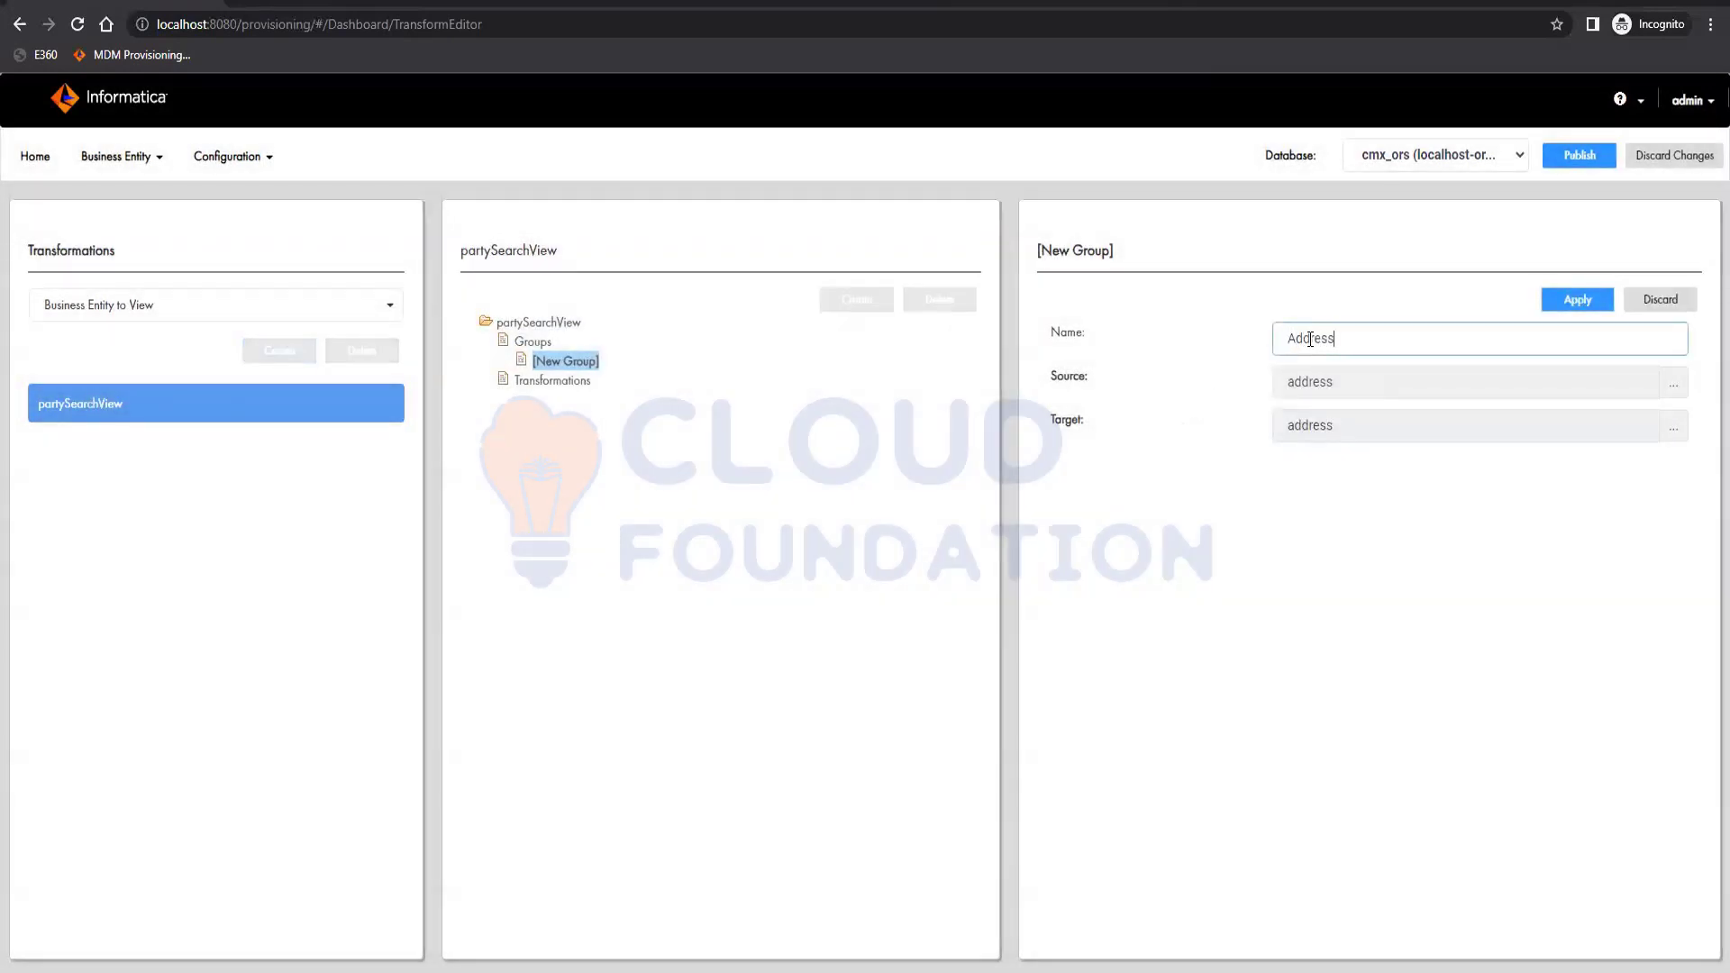
left_click(1577, 300)
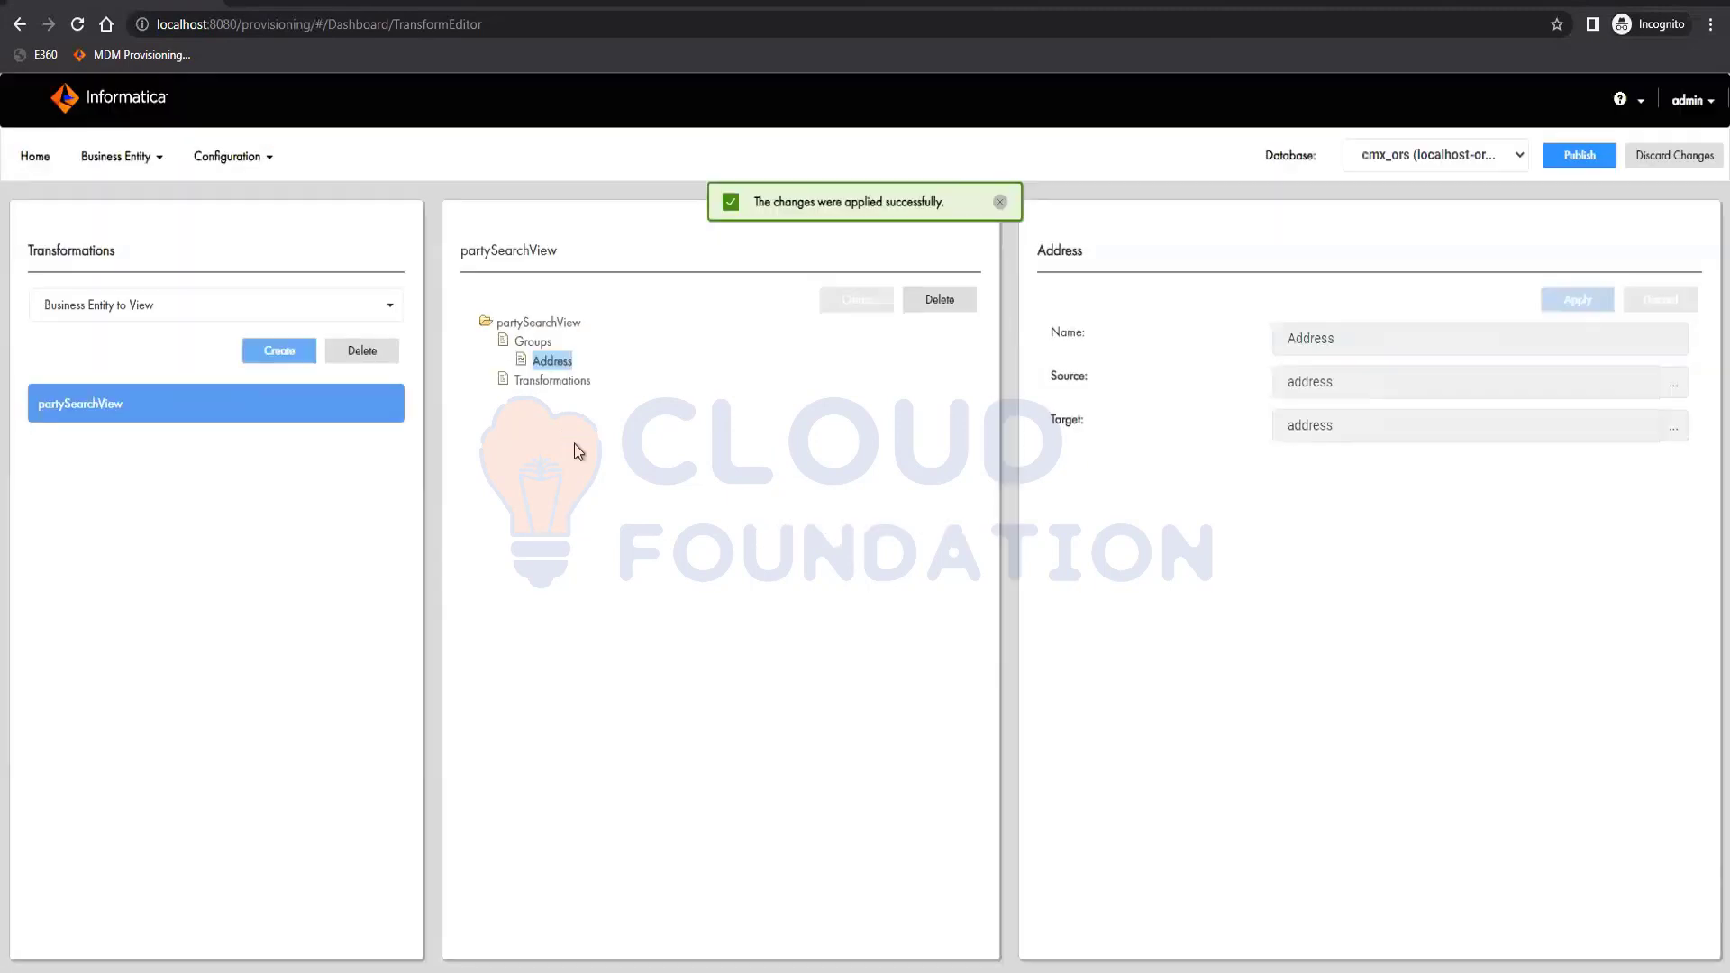
left_click(538, 346)
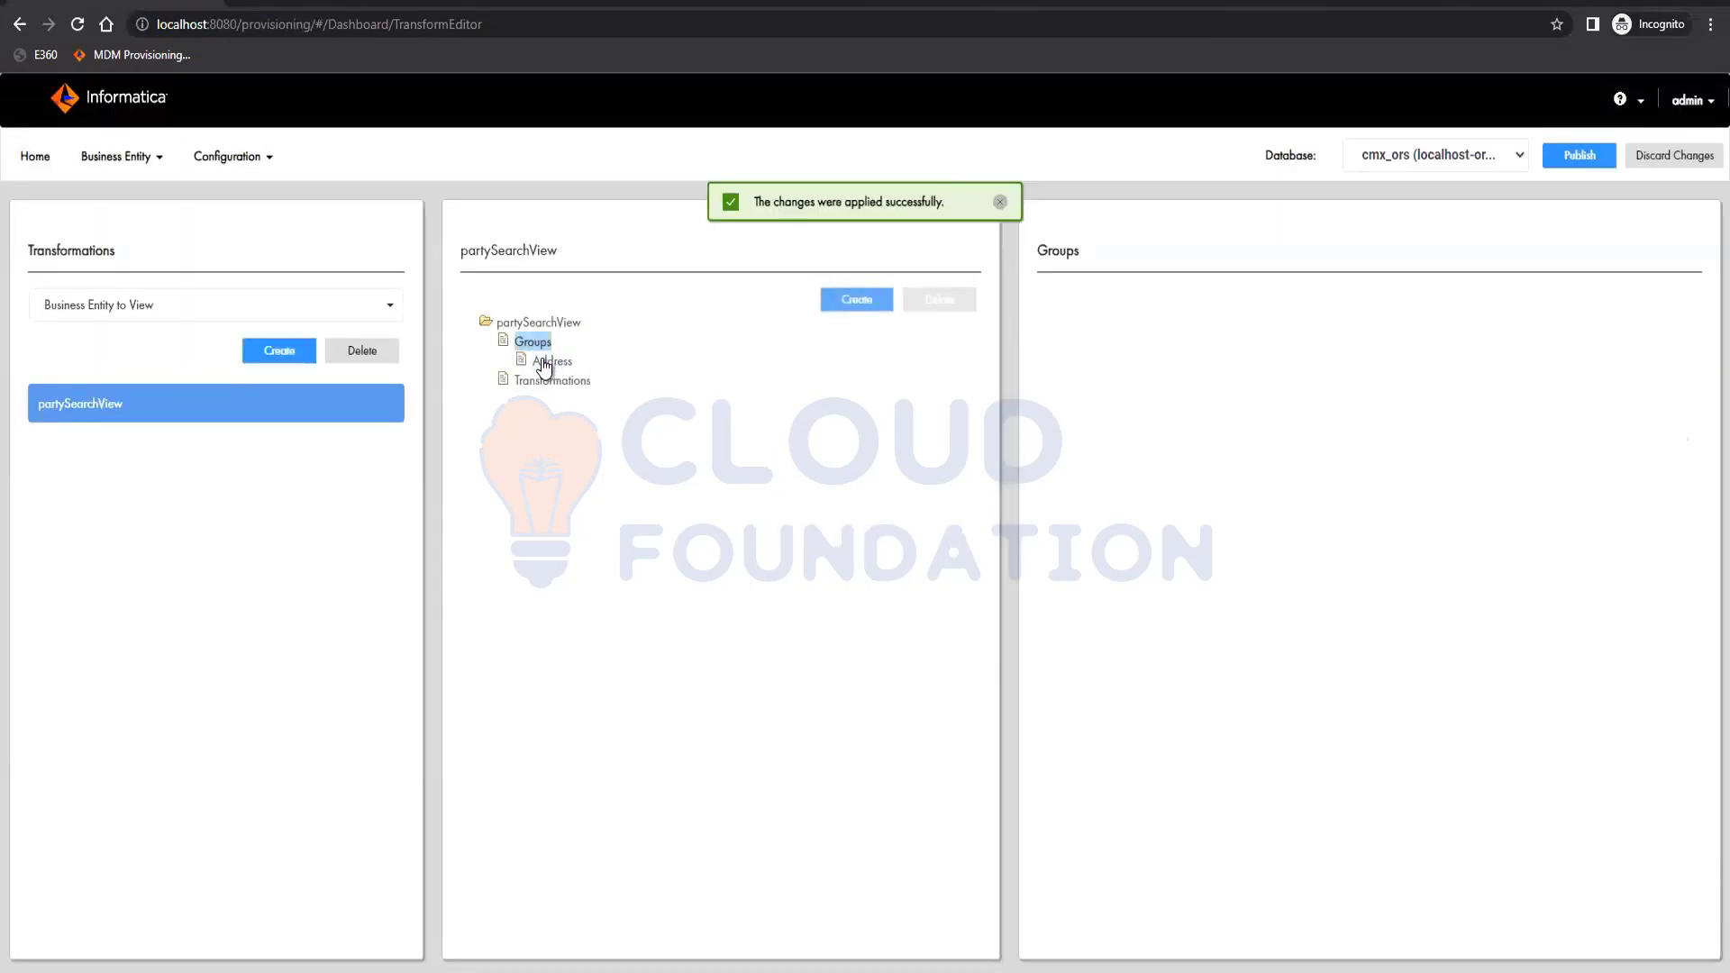
Create a new transformation under the Address group's Transformations.
left_click(553, 362)
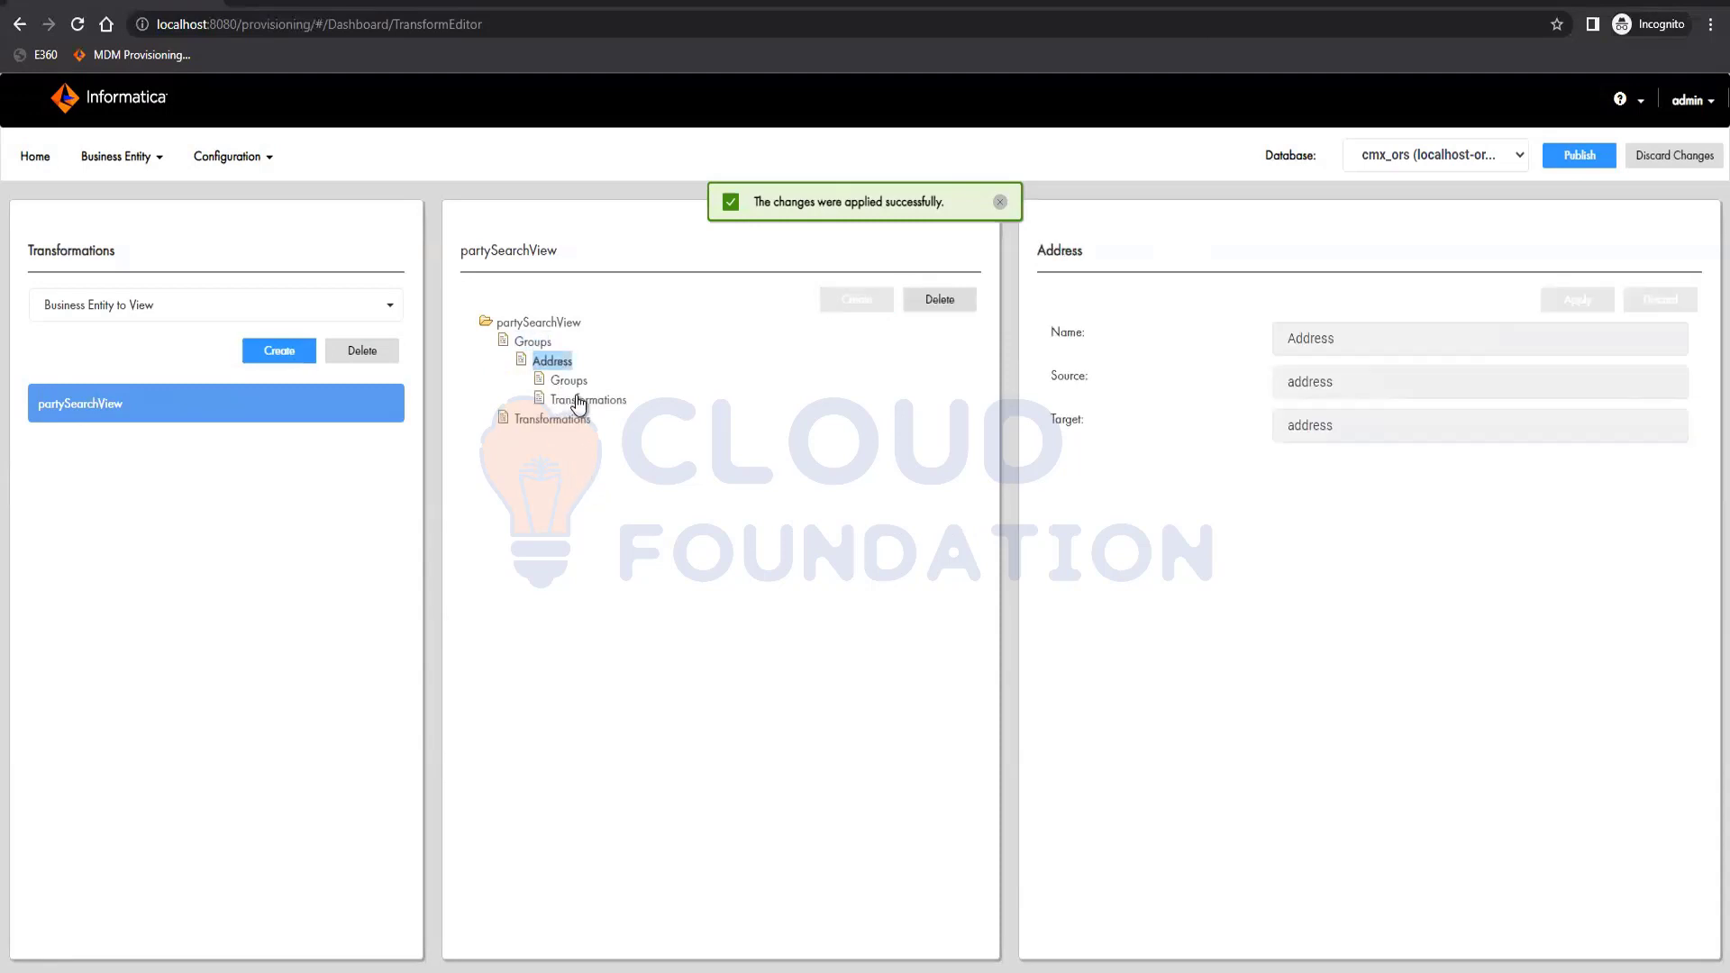
left_click(581, 401)
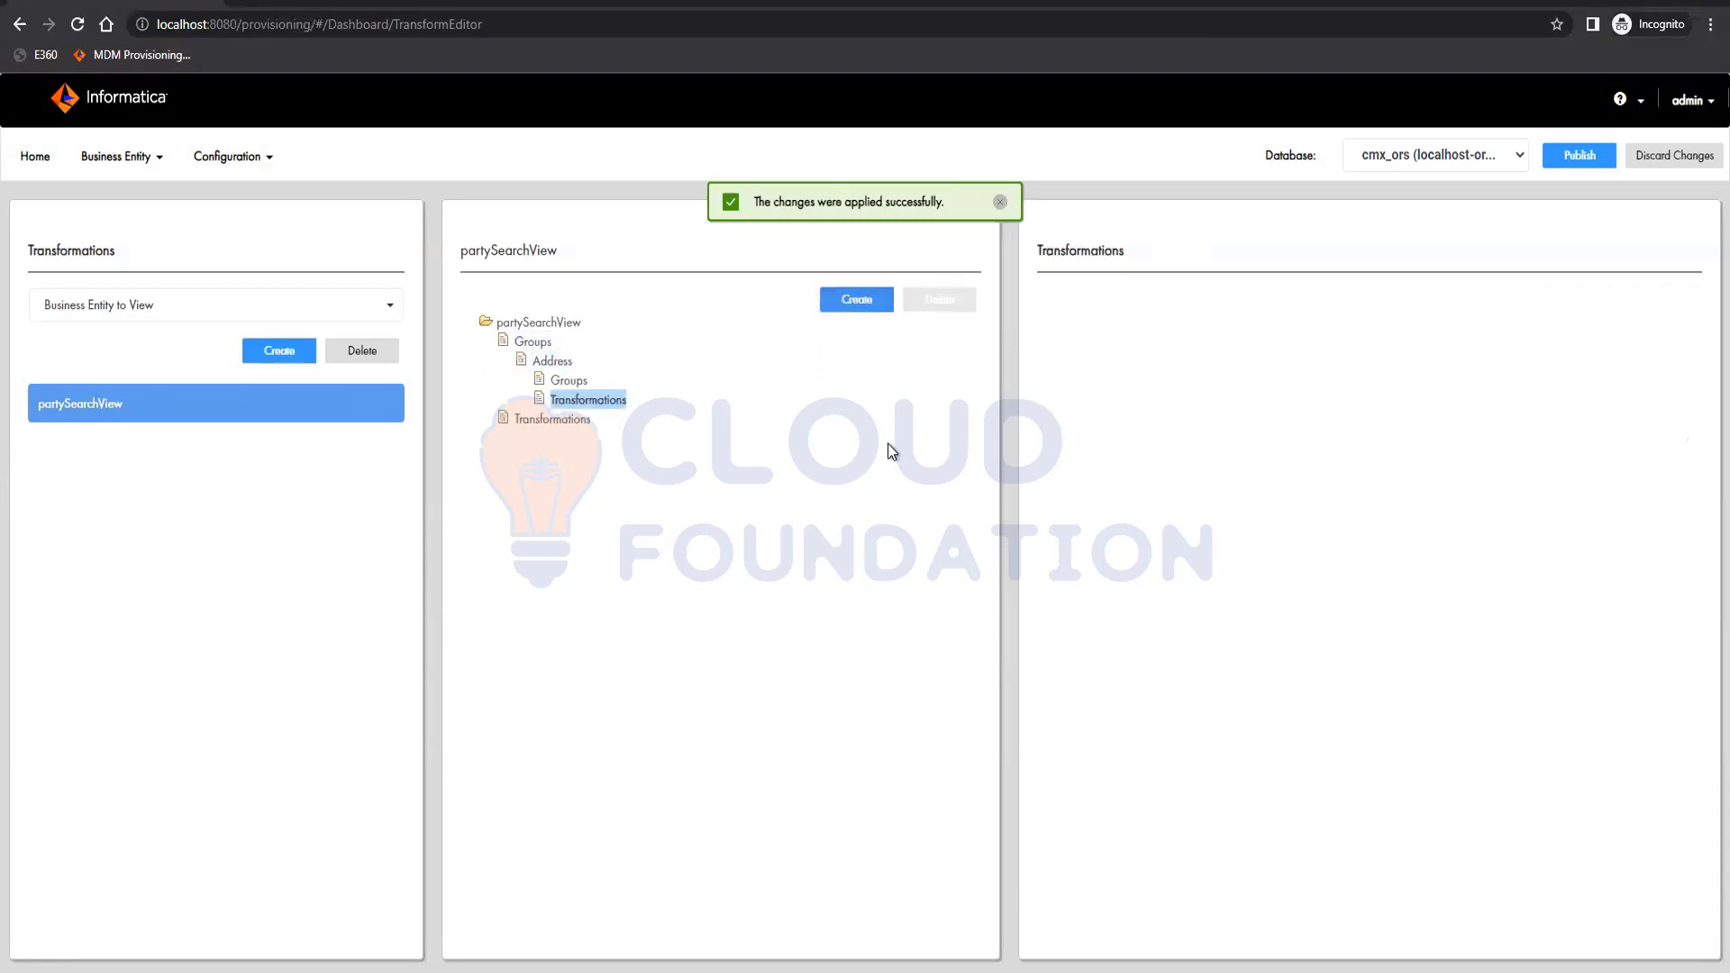
left_click(857, 299)
Set the transformation's type to direct after briefly trying a cleanse type with the Custom library.
left_click(1415, 457)
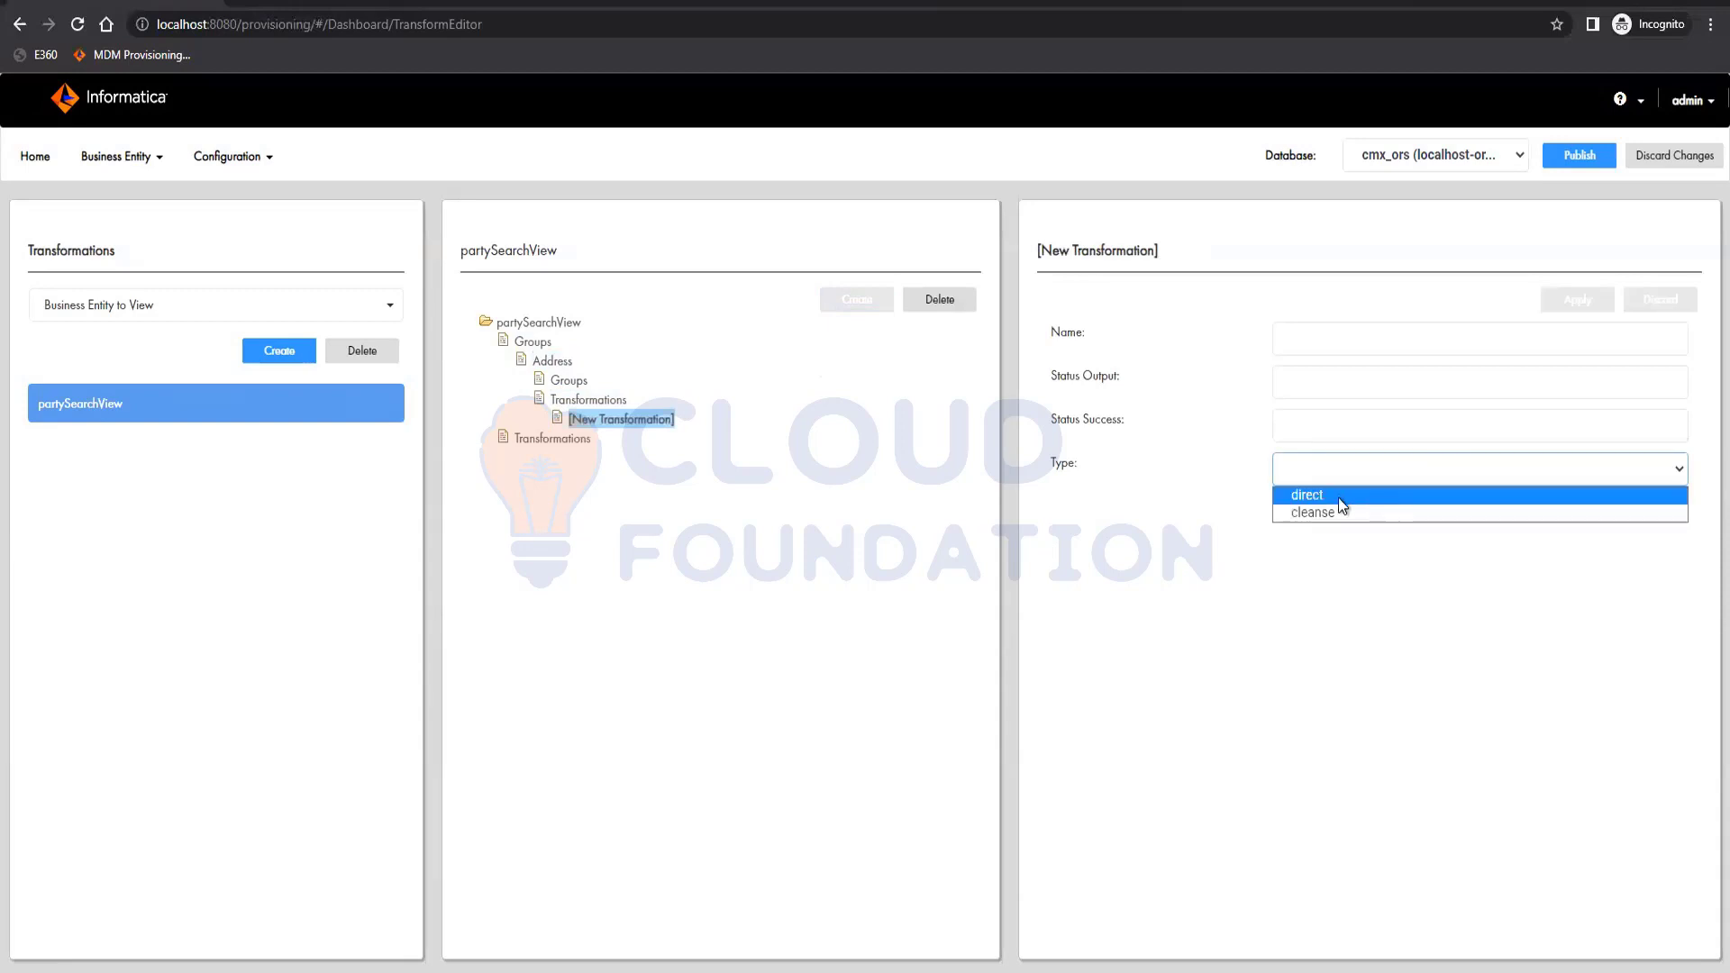
left_click(1306, 511)
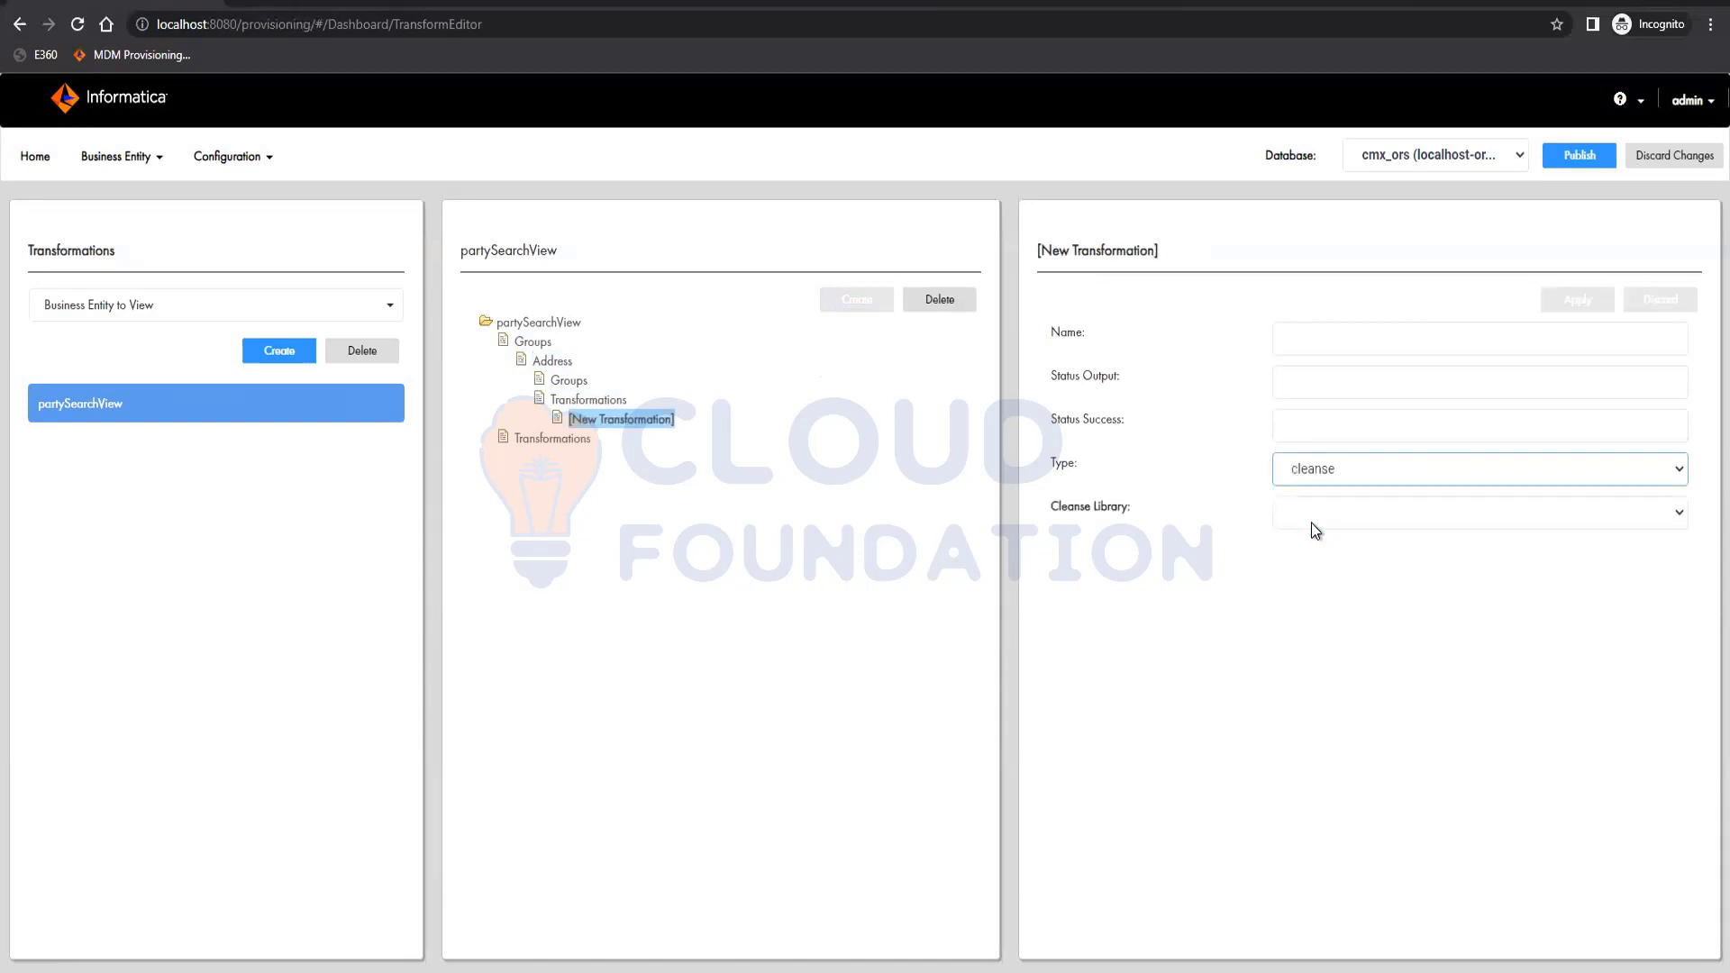
left_click(1312, 521)
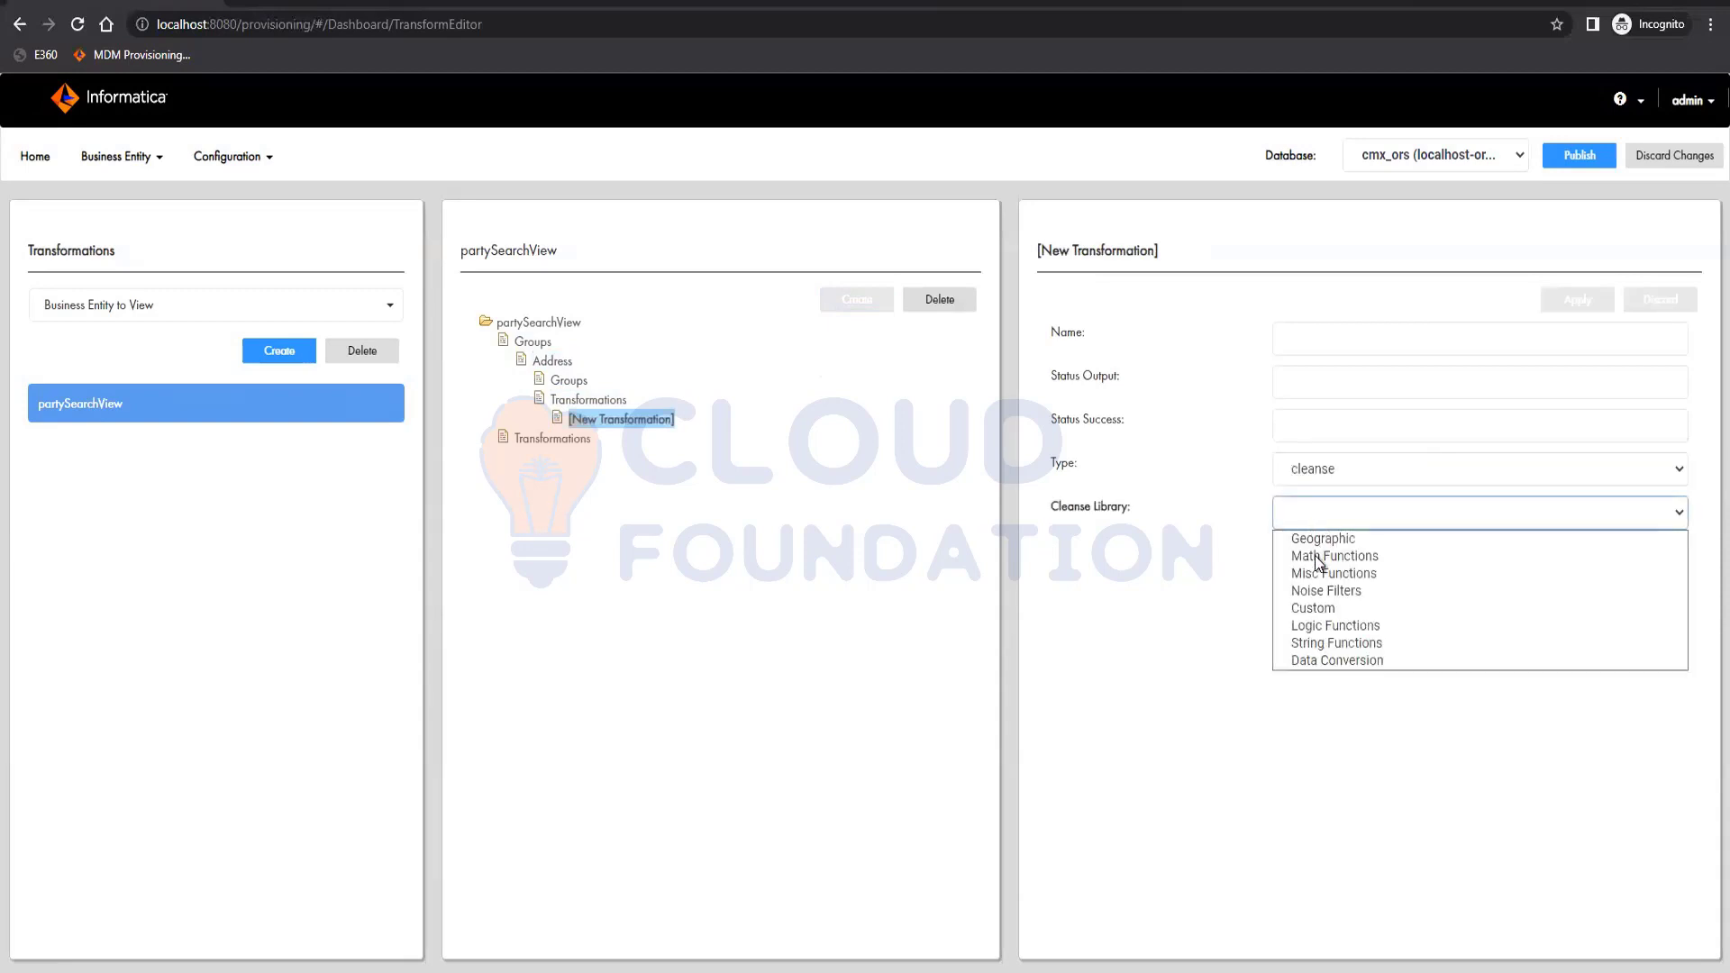
left_click(1315, 611)
left_click(1333, 554)
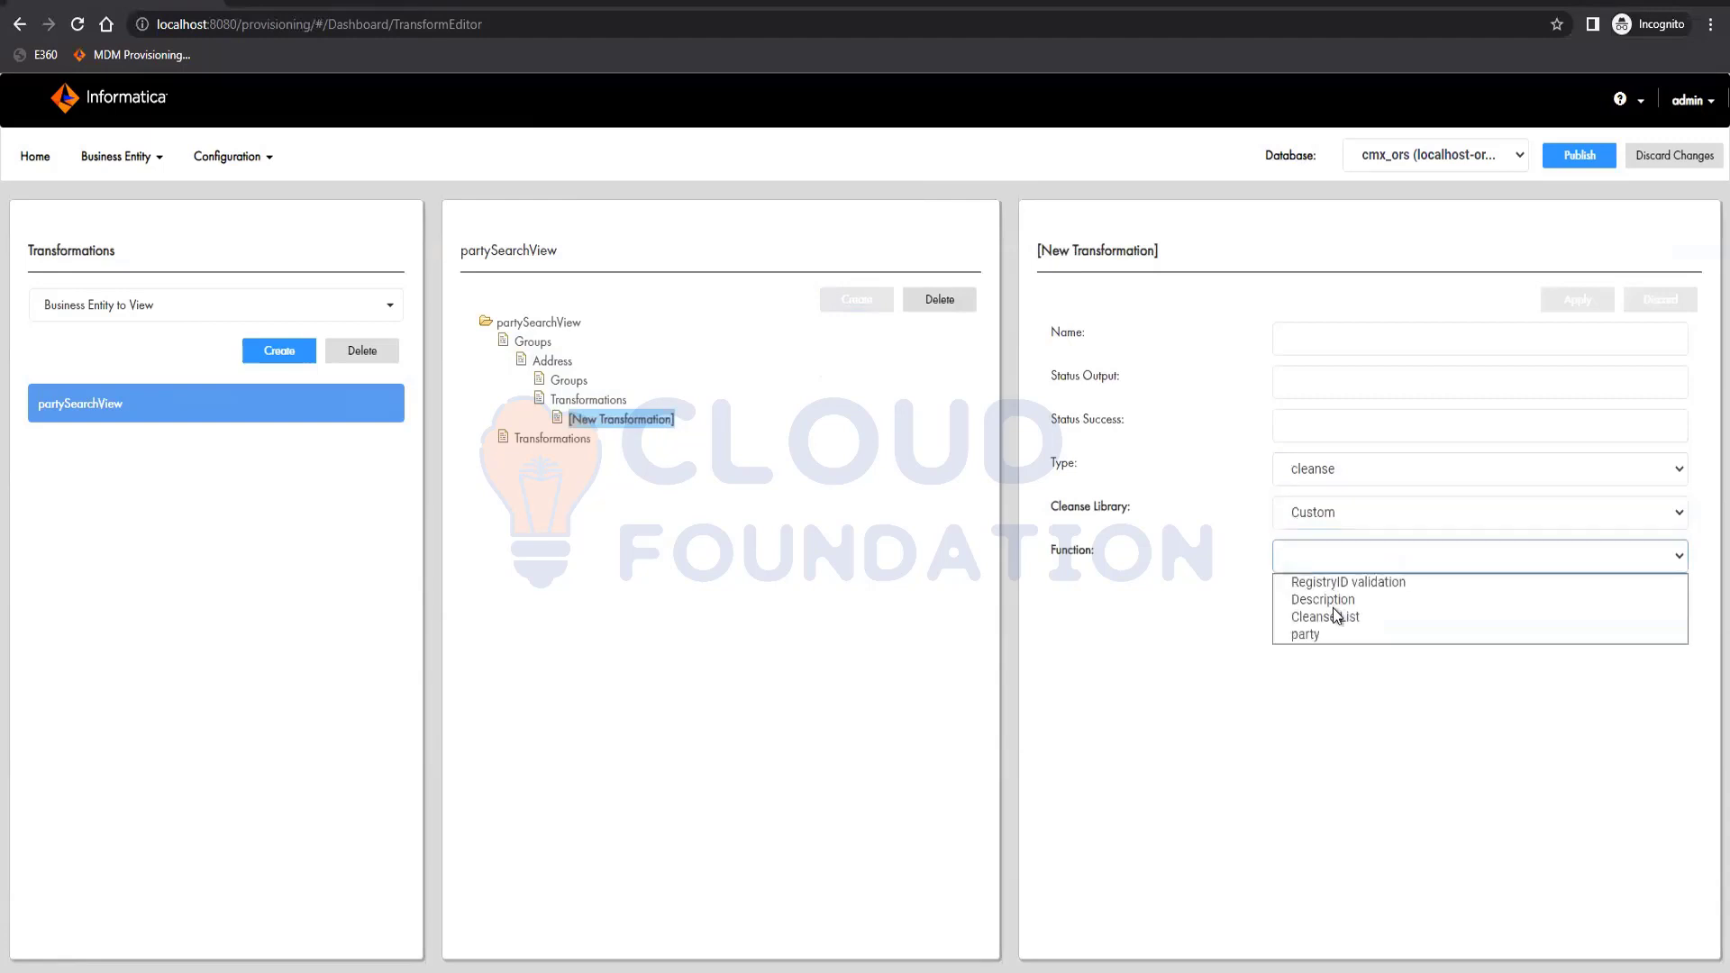
left_click(1317, 659)
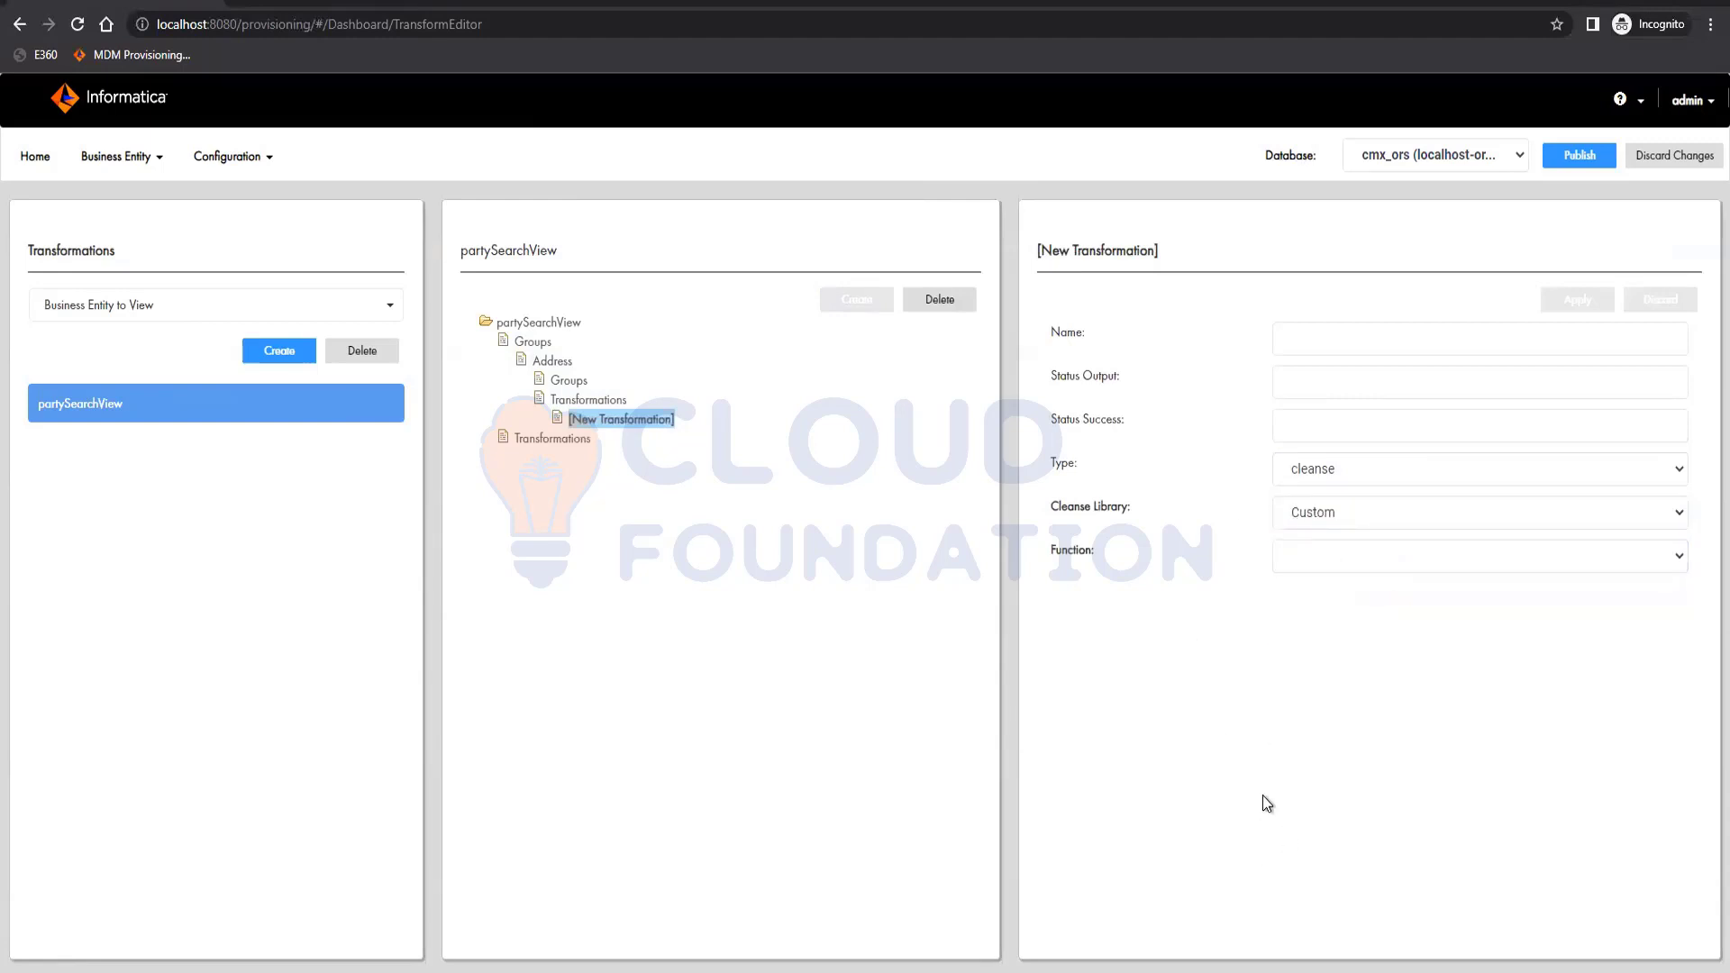
left_click(1342, 473)
left_click(1343, 489)
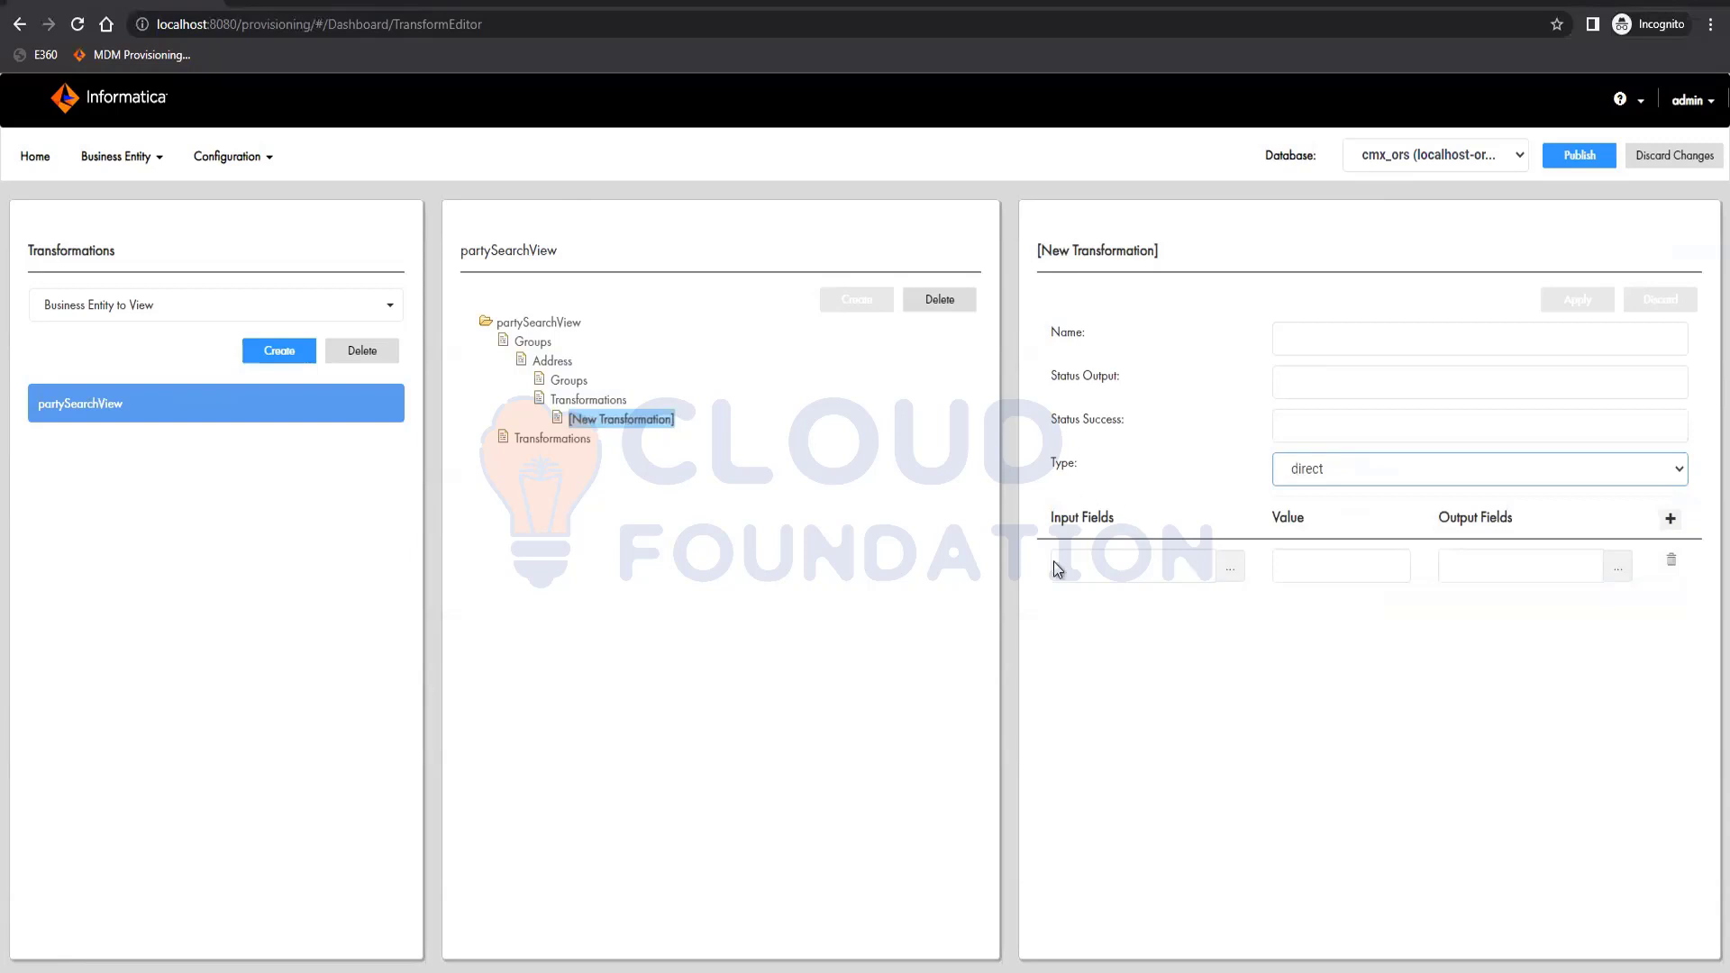
Map addressLine1 as the first row's input to addressLine2 as its output.
left_click(1169, 610)
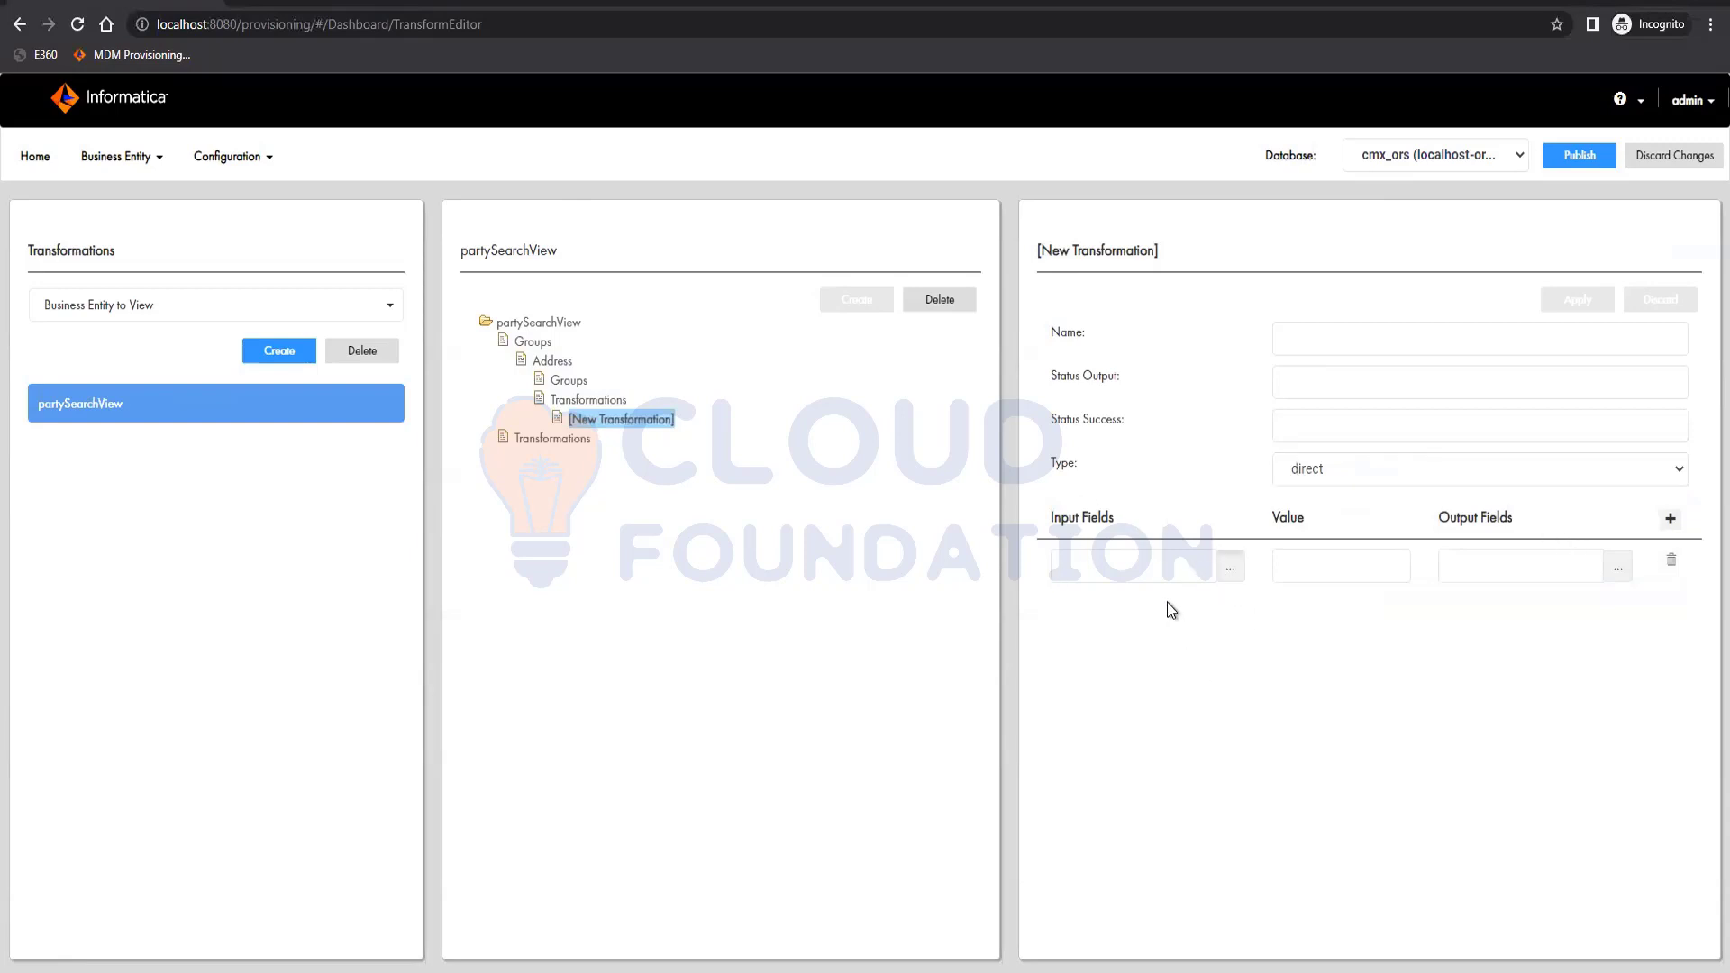
left_click(1229, 567)
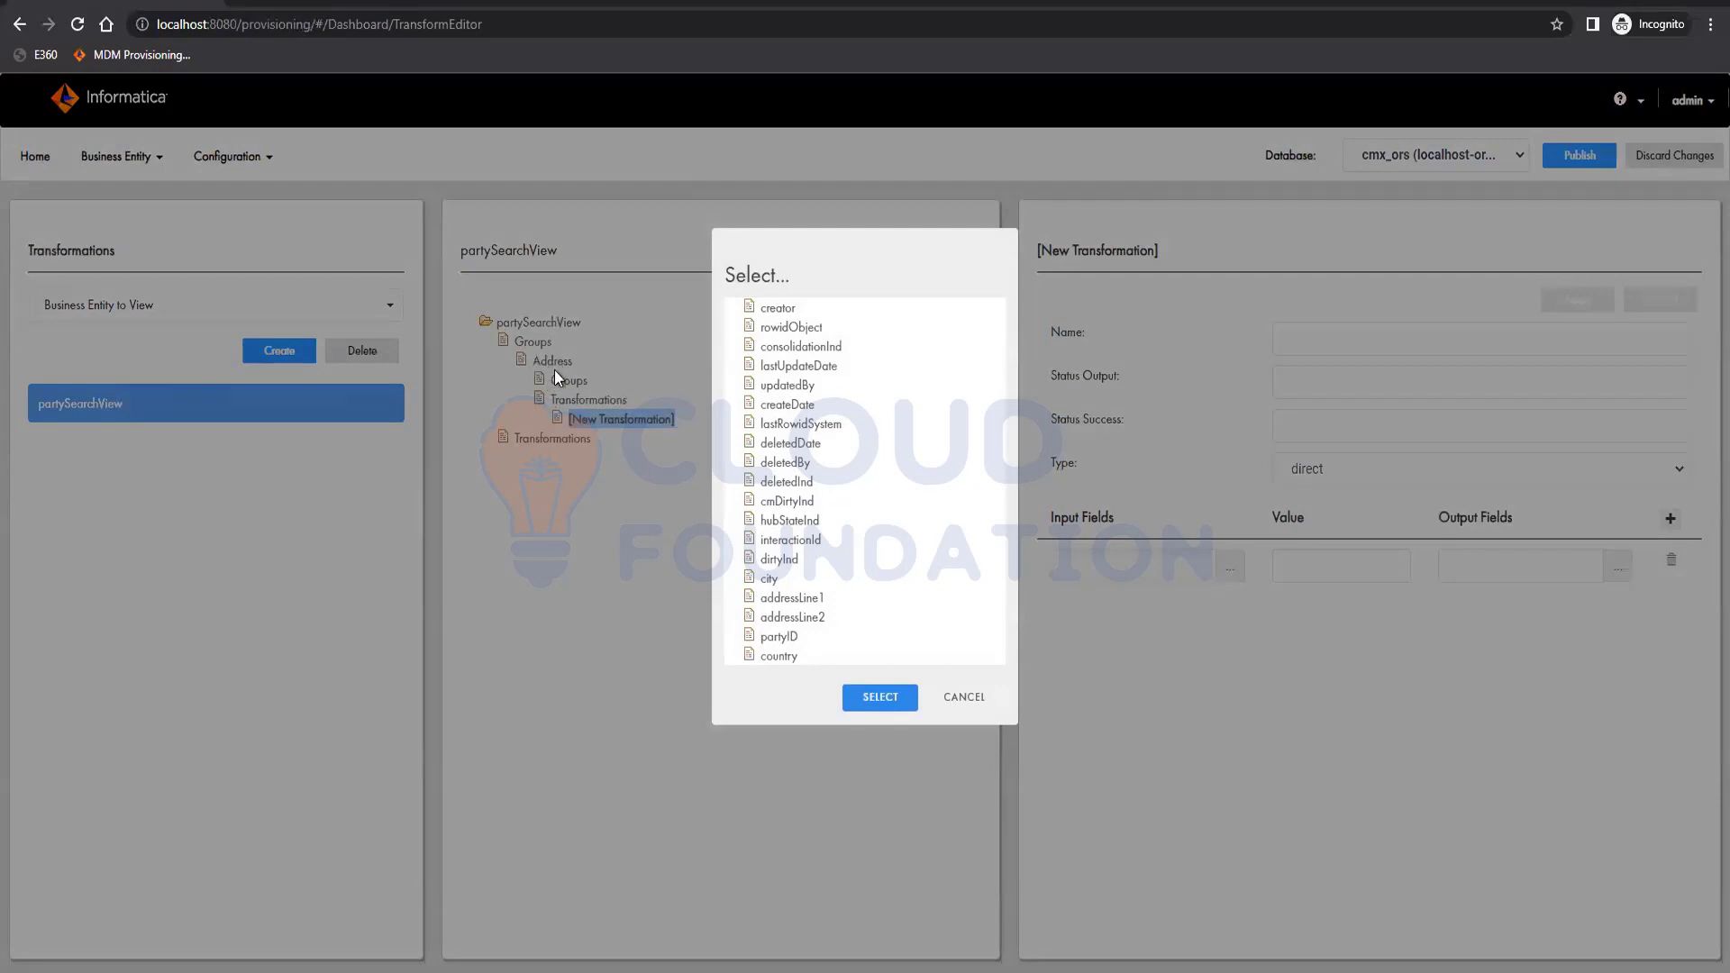
left_click(788, 598)
left_click(983, 710)
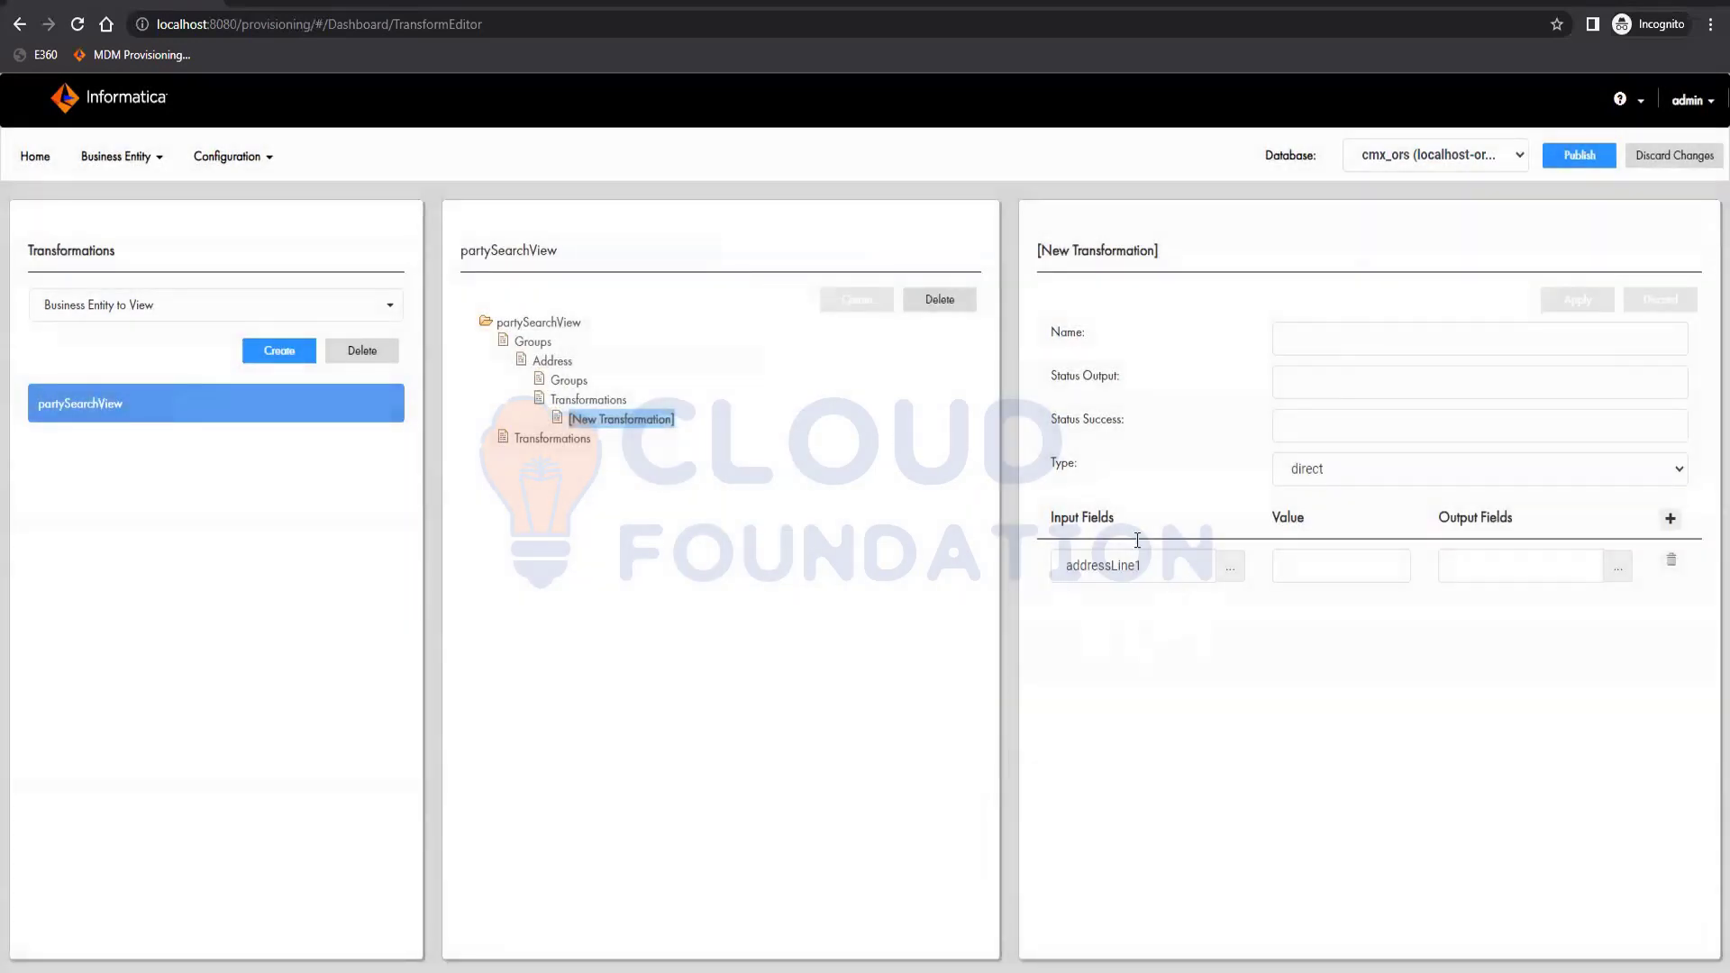
left_click(1618, 566)
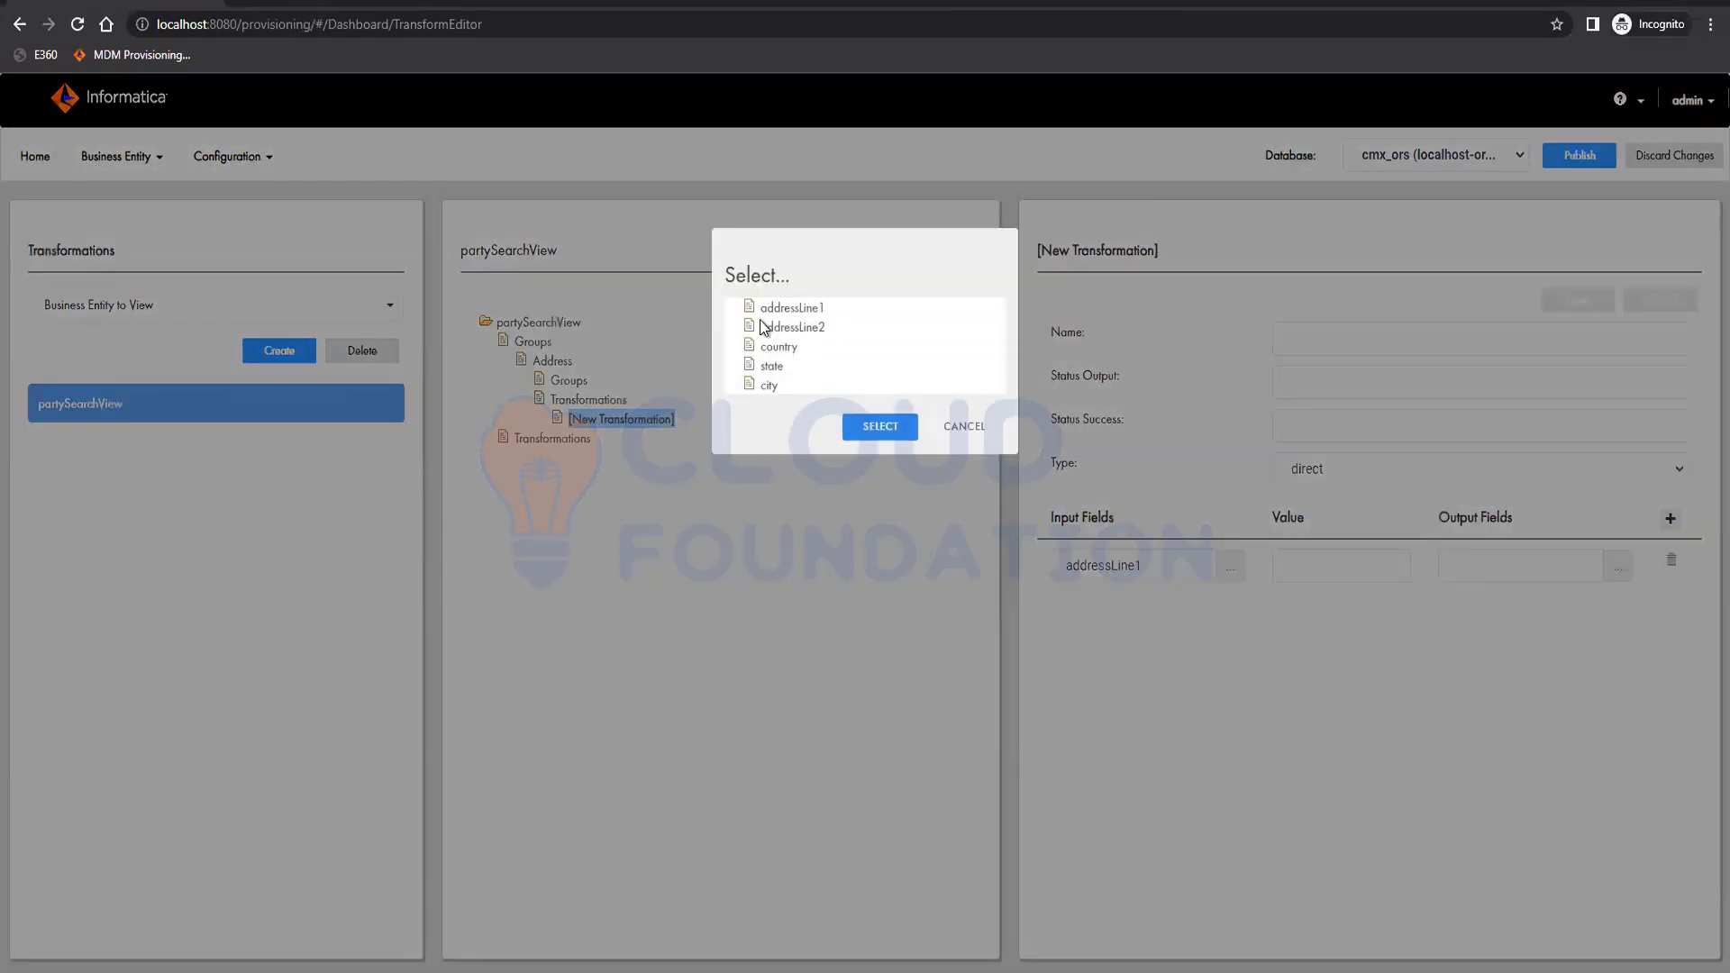
left_click(792, 327)
left_click(890, 436)
Add three more mapping rows and set country as the third row's input field.
left_click(1670, 519)
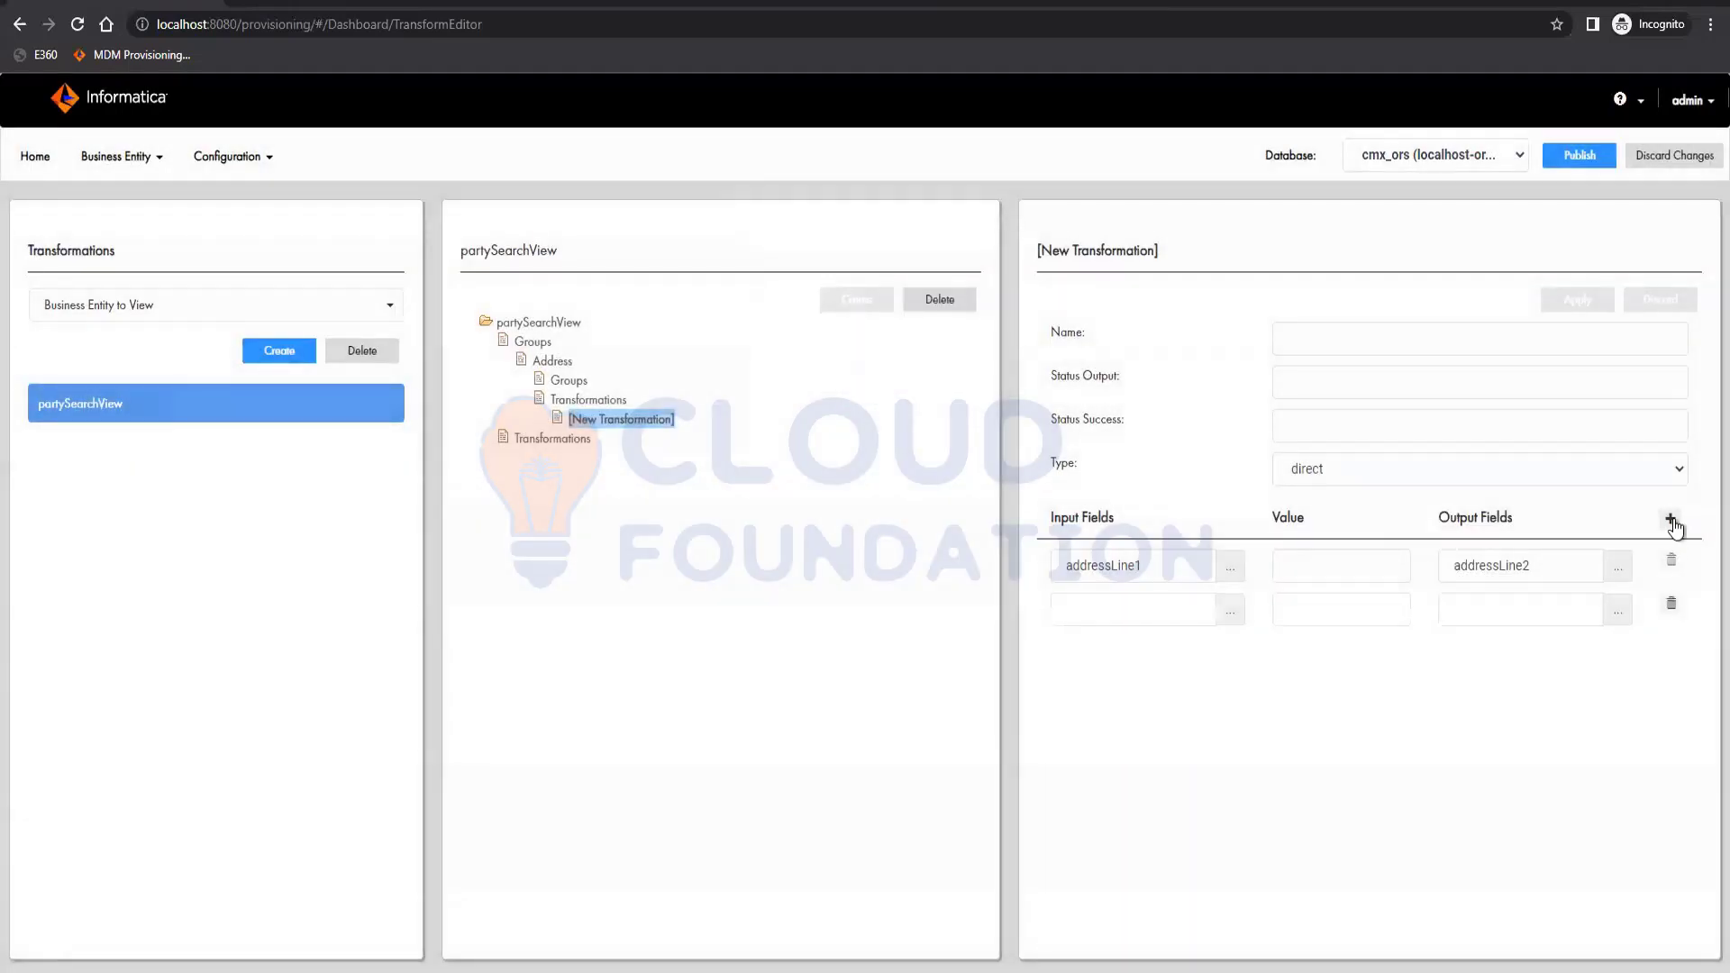
left_click(1670, 519)
left_click(1669, 519)
left_click(1670, 519)
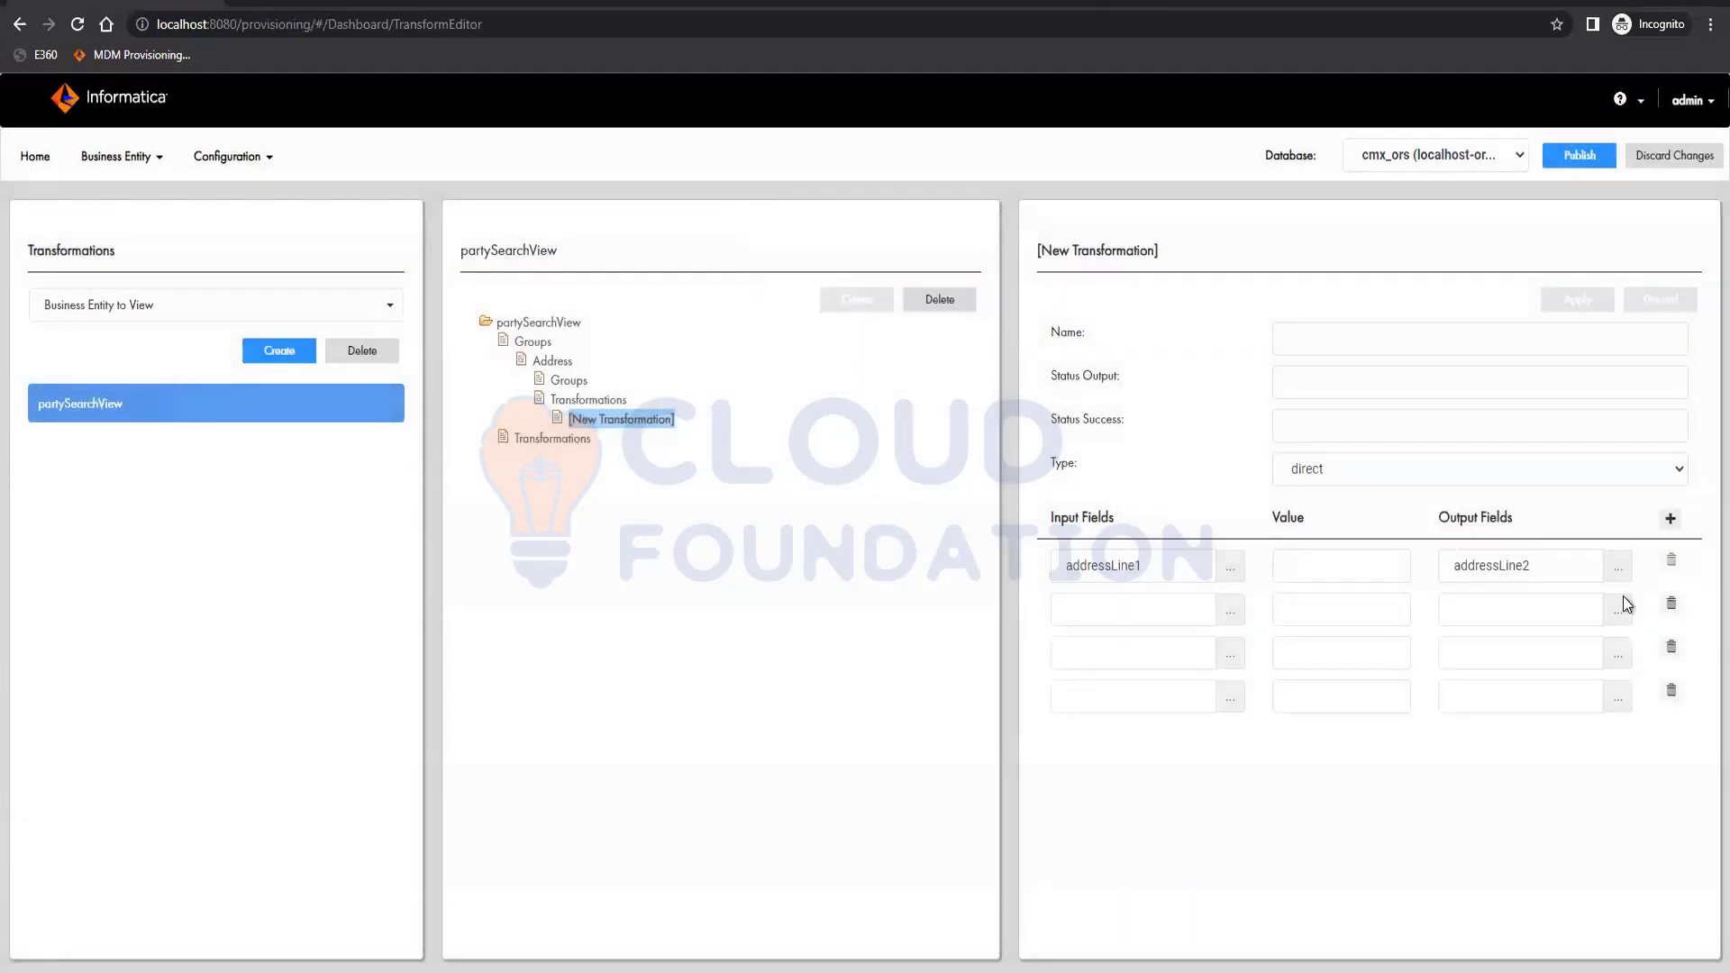
left_click(1244, 659)
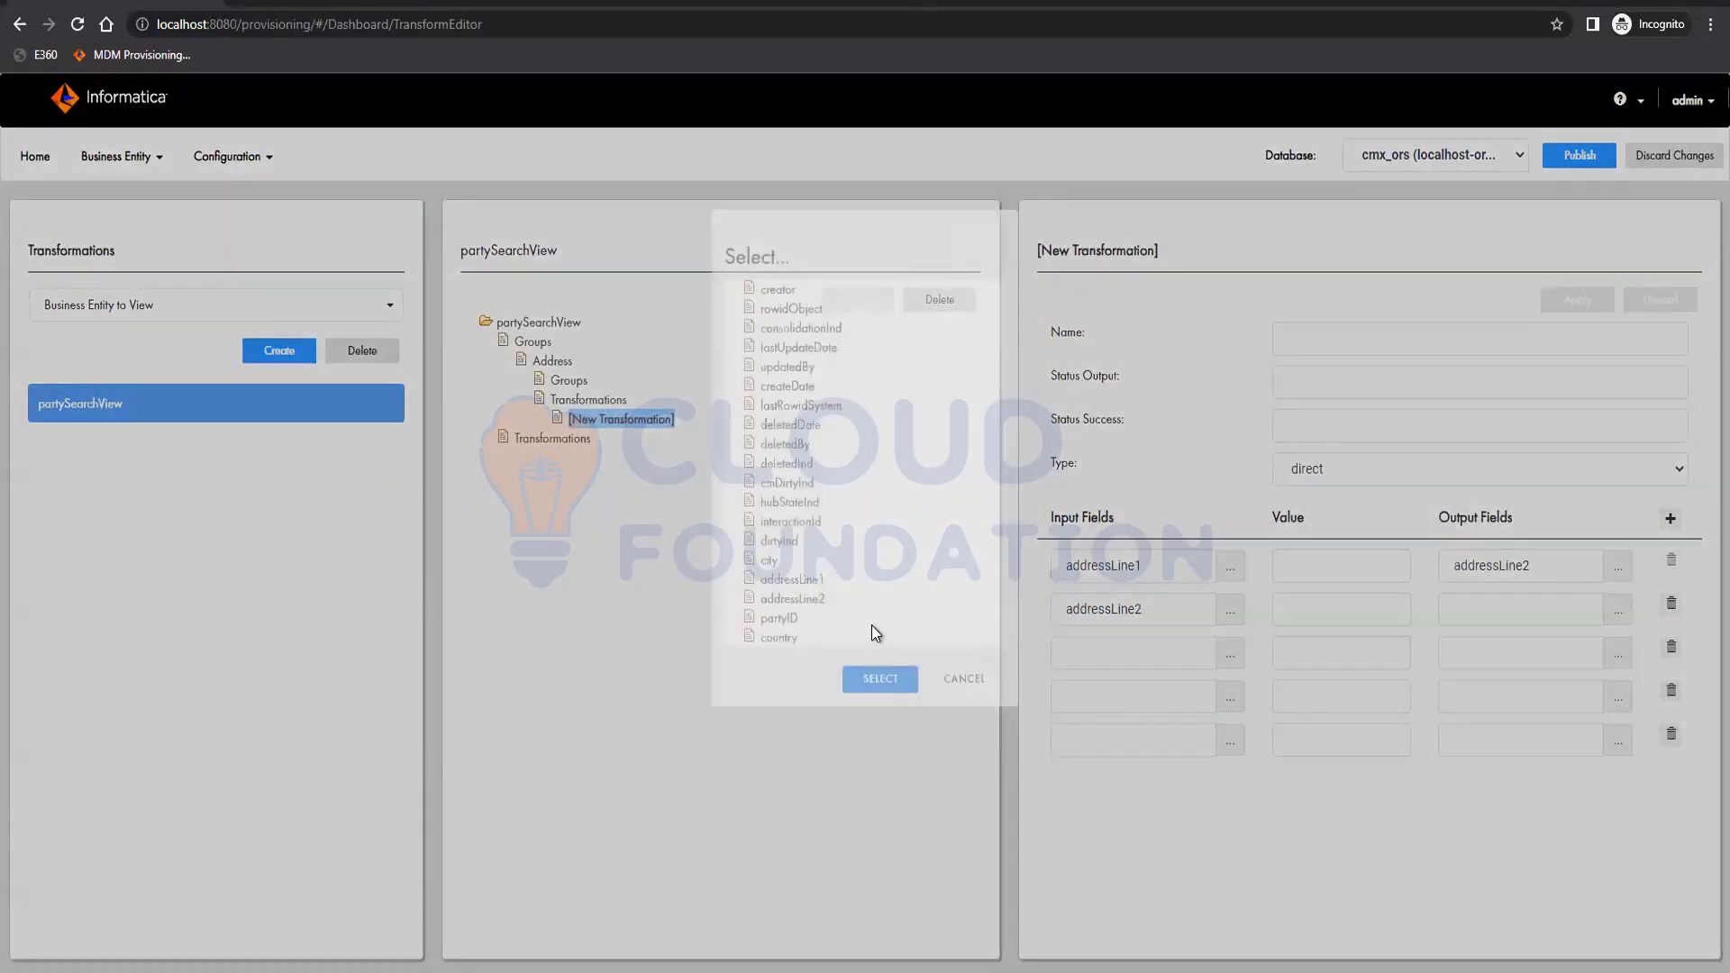
left_click(778, 643)
left_click(901, 690)
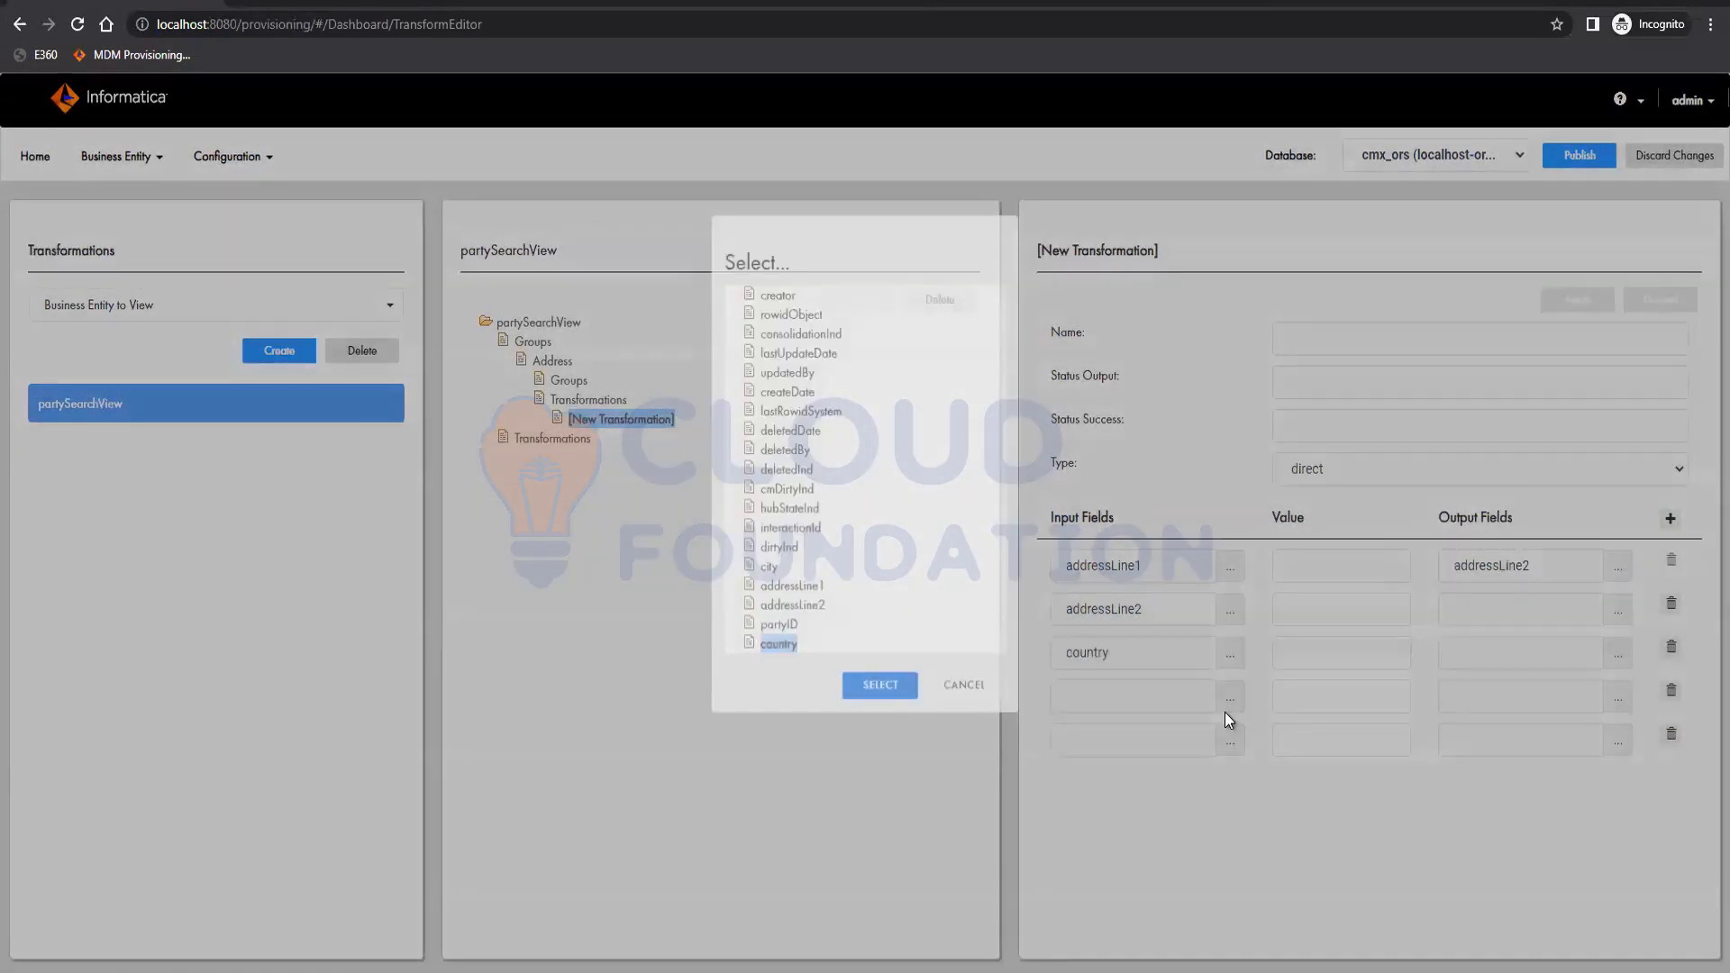
left_click(1227, 707)
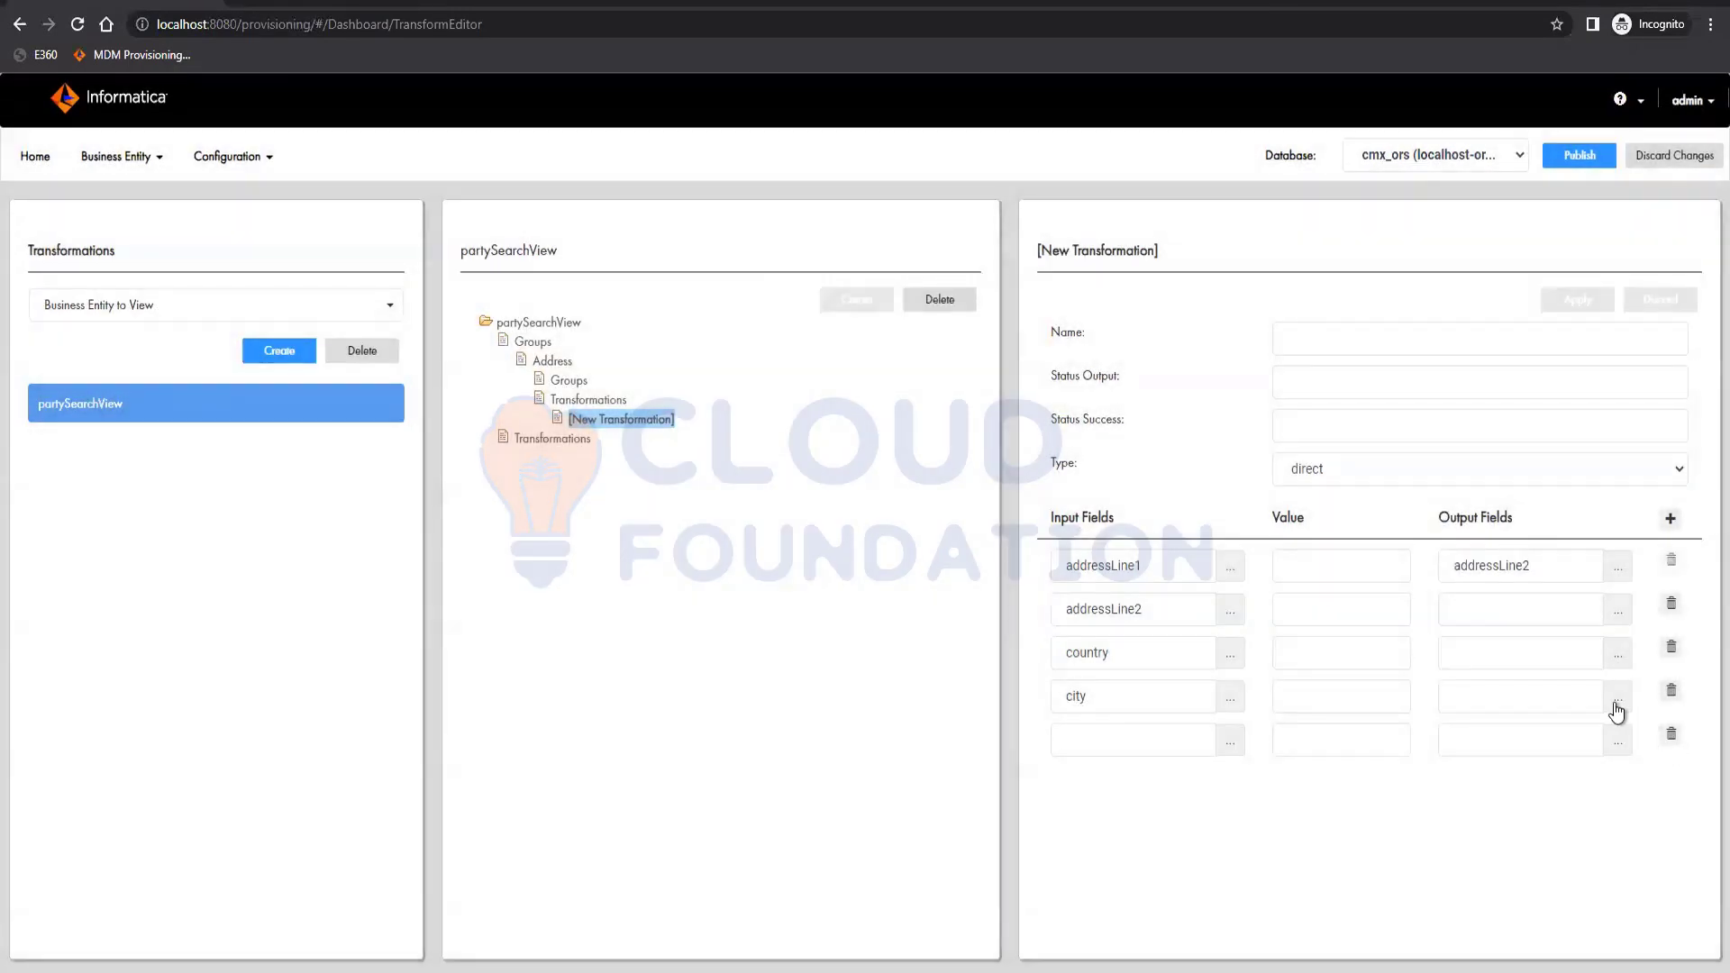
Set addressLine2 for row 2 and change row 1's output to addressLine1.
left_click(1227, 566)
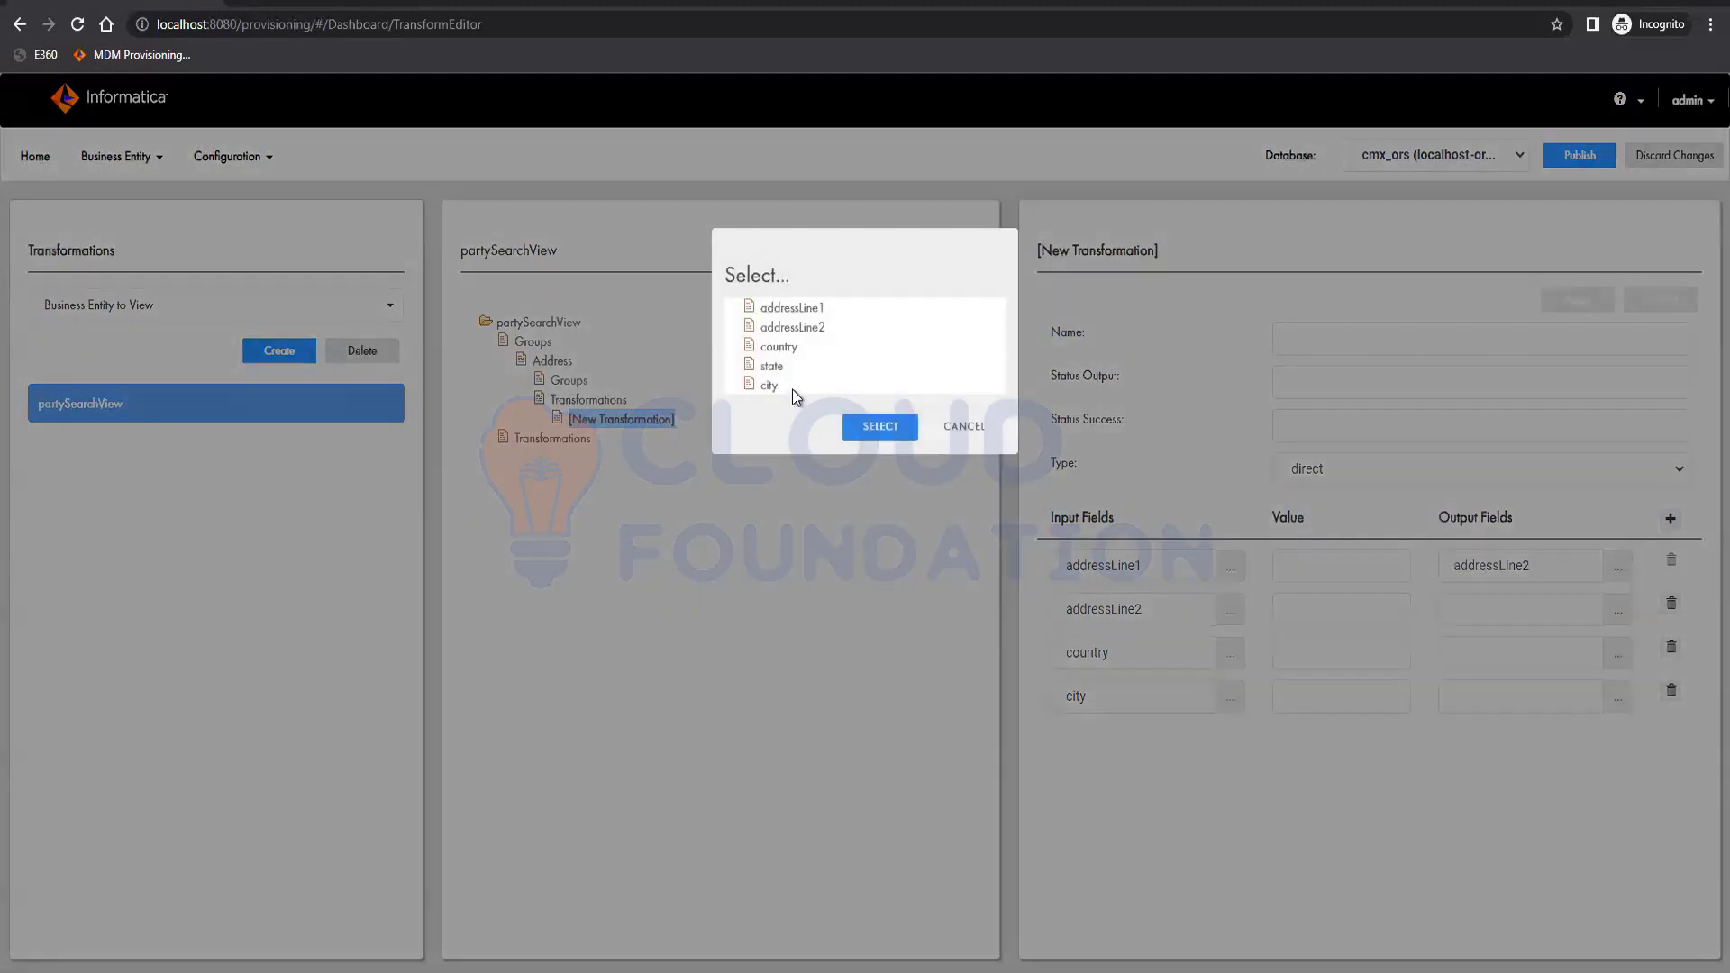
left_click(802, 328)
left_click(887, 429)
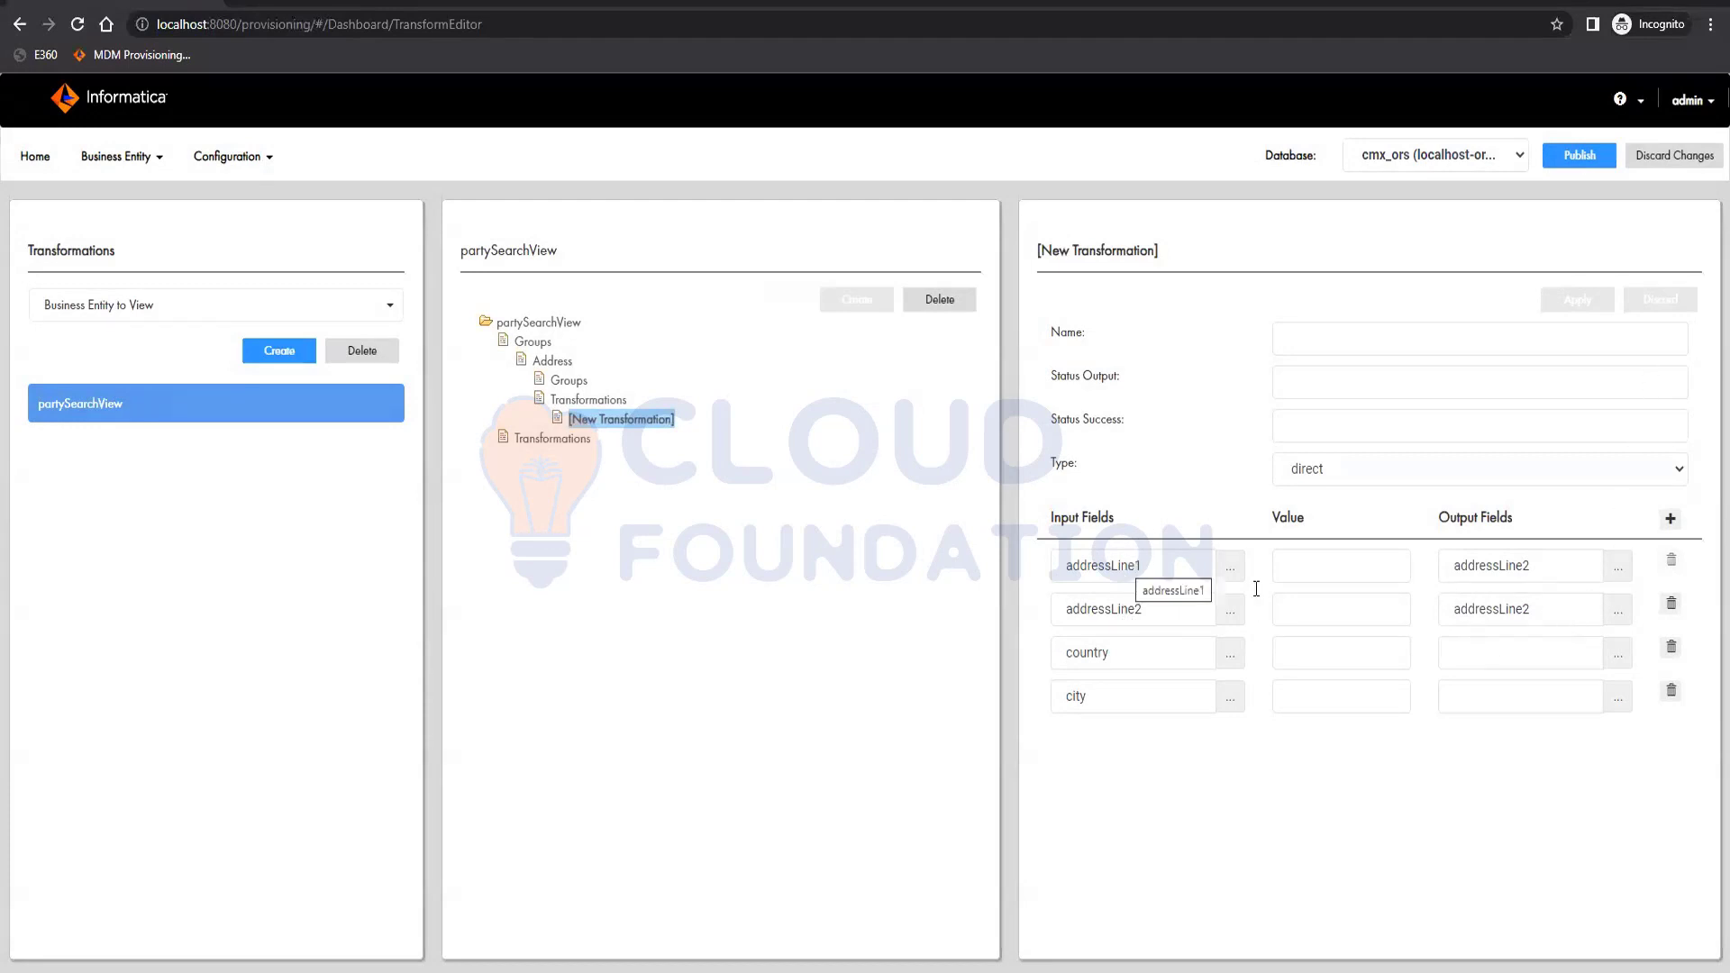
left_click(1619, 565)
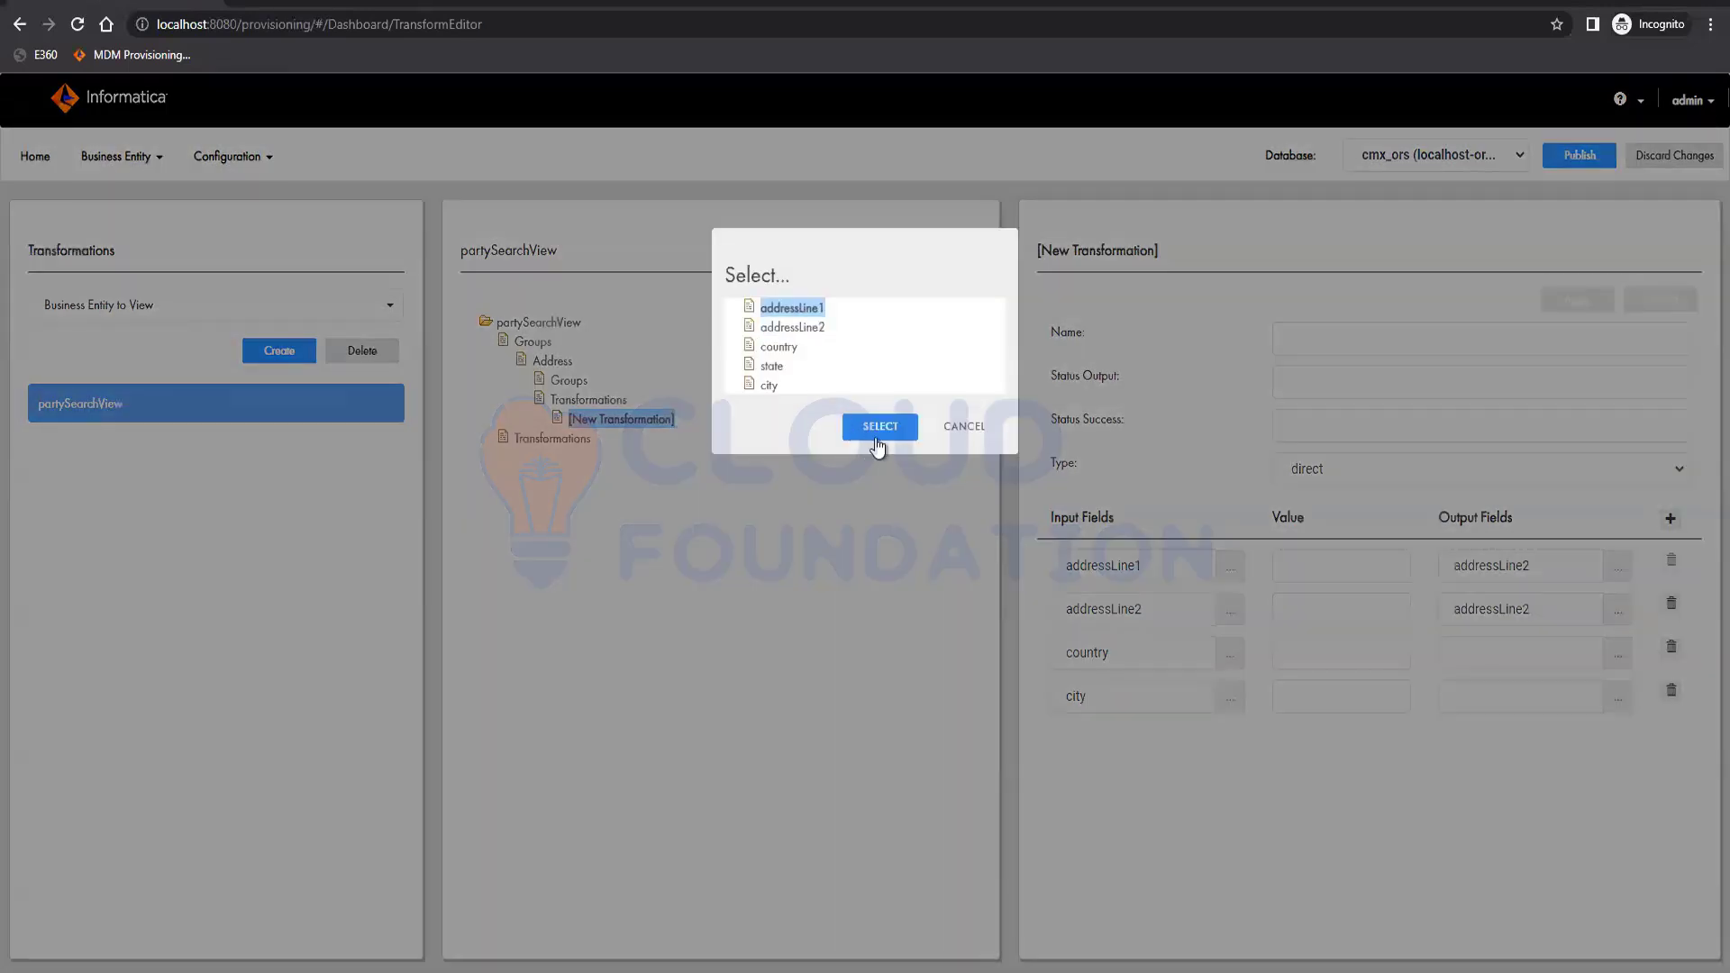
left_click(877, 444)
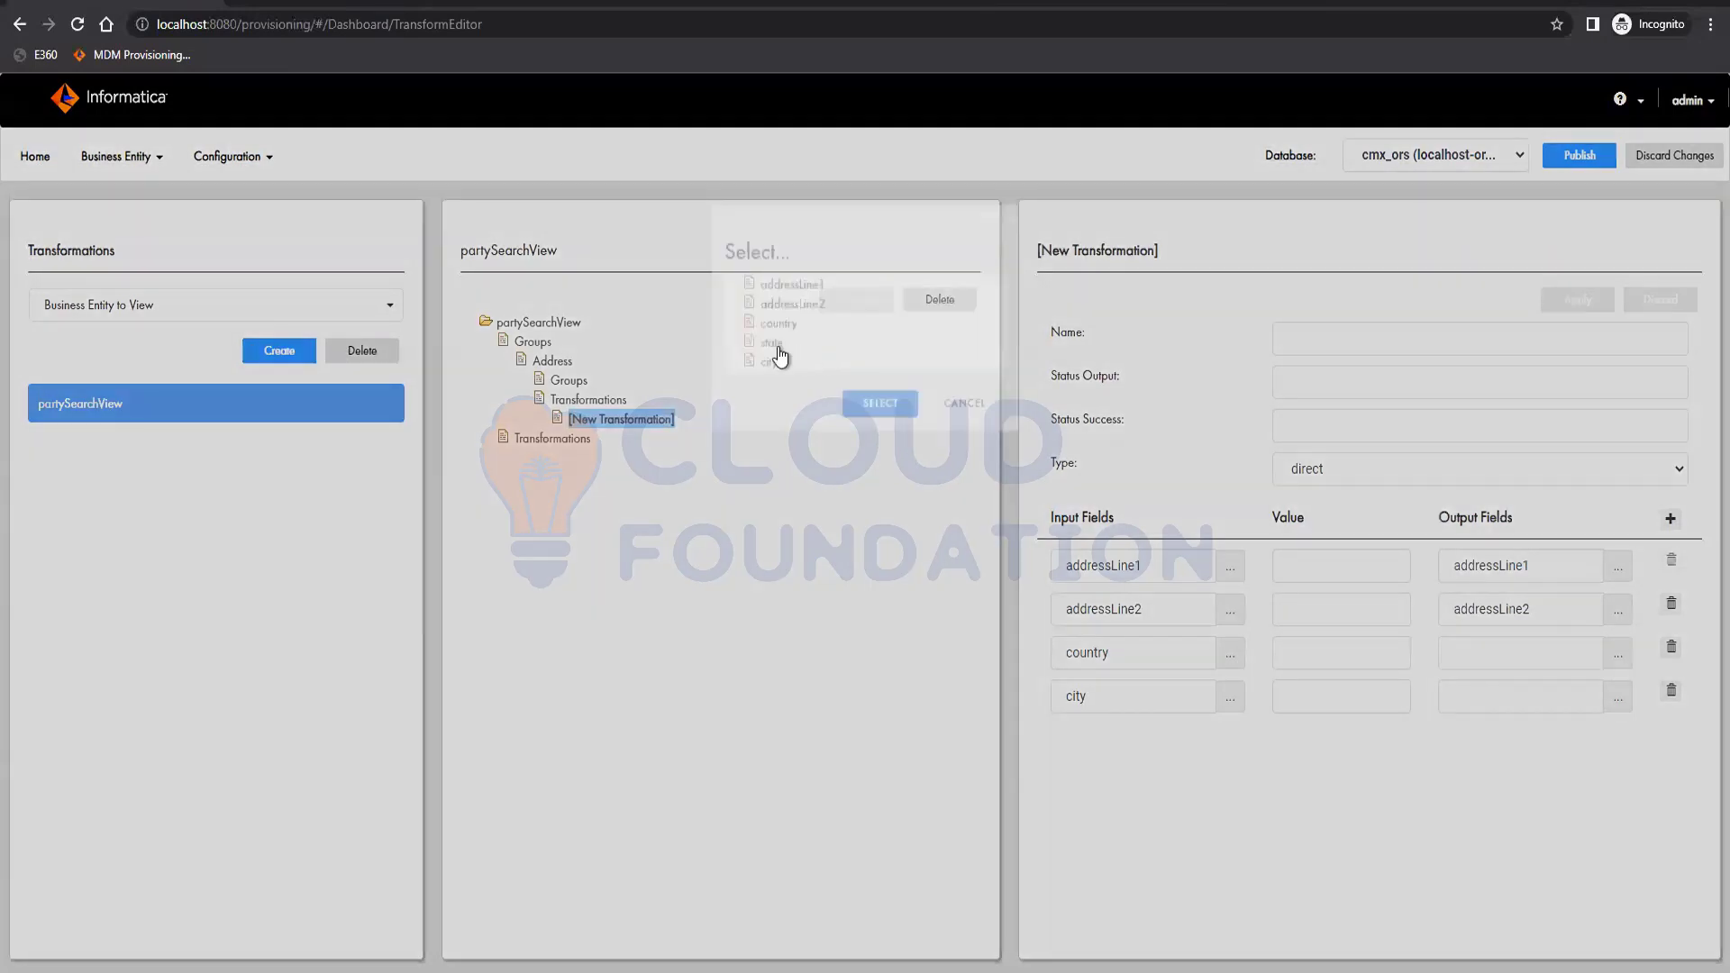
Map row 3's output to country and row 4's output to city.
left_click(776, 348)
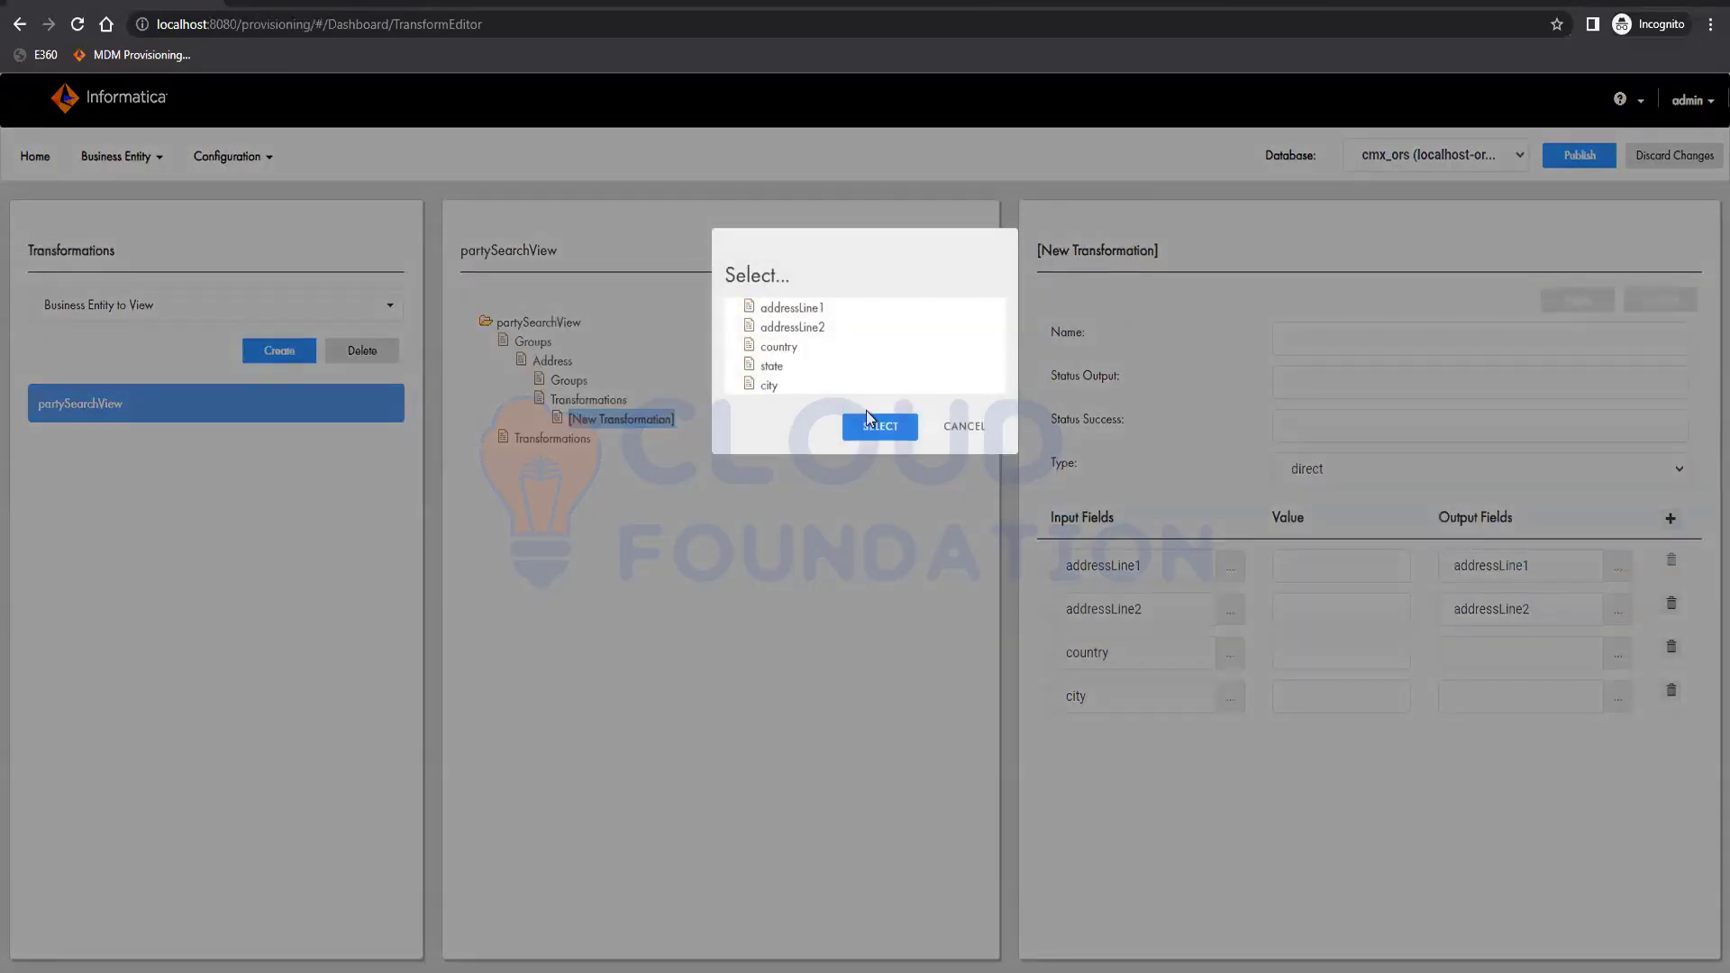
left_click(884, 429)
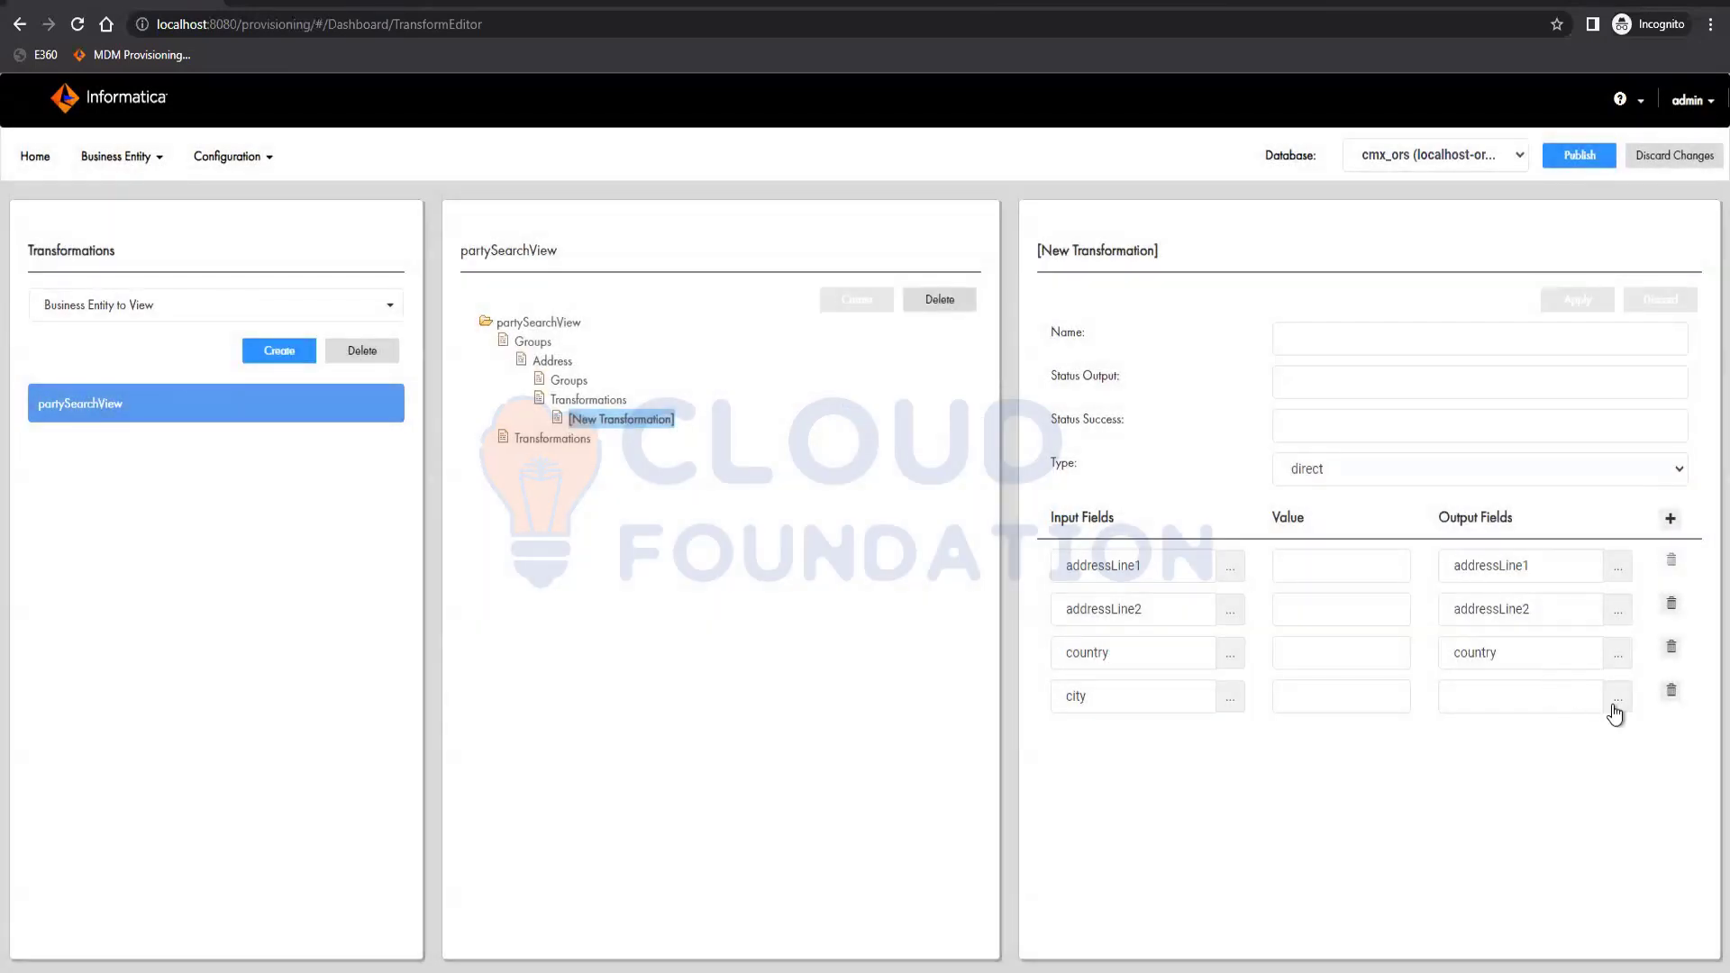
left_click(1615, 702)
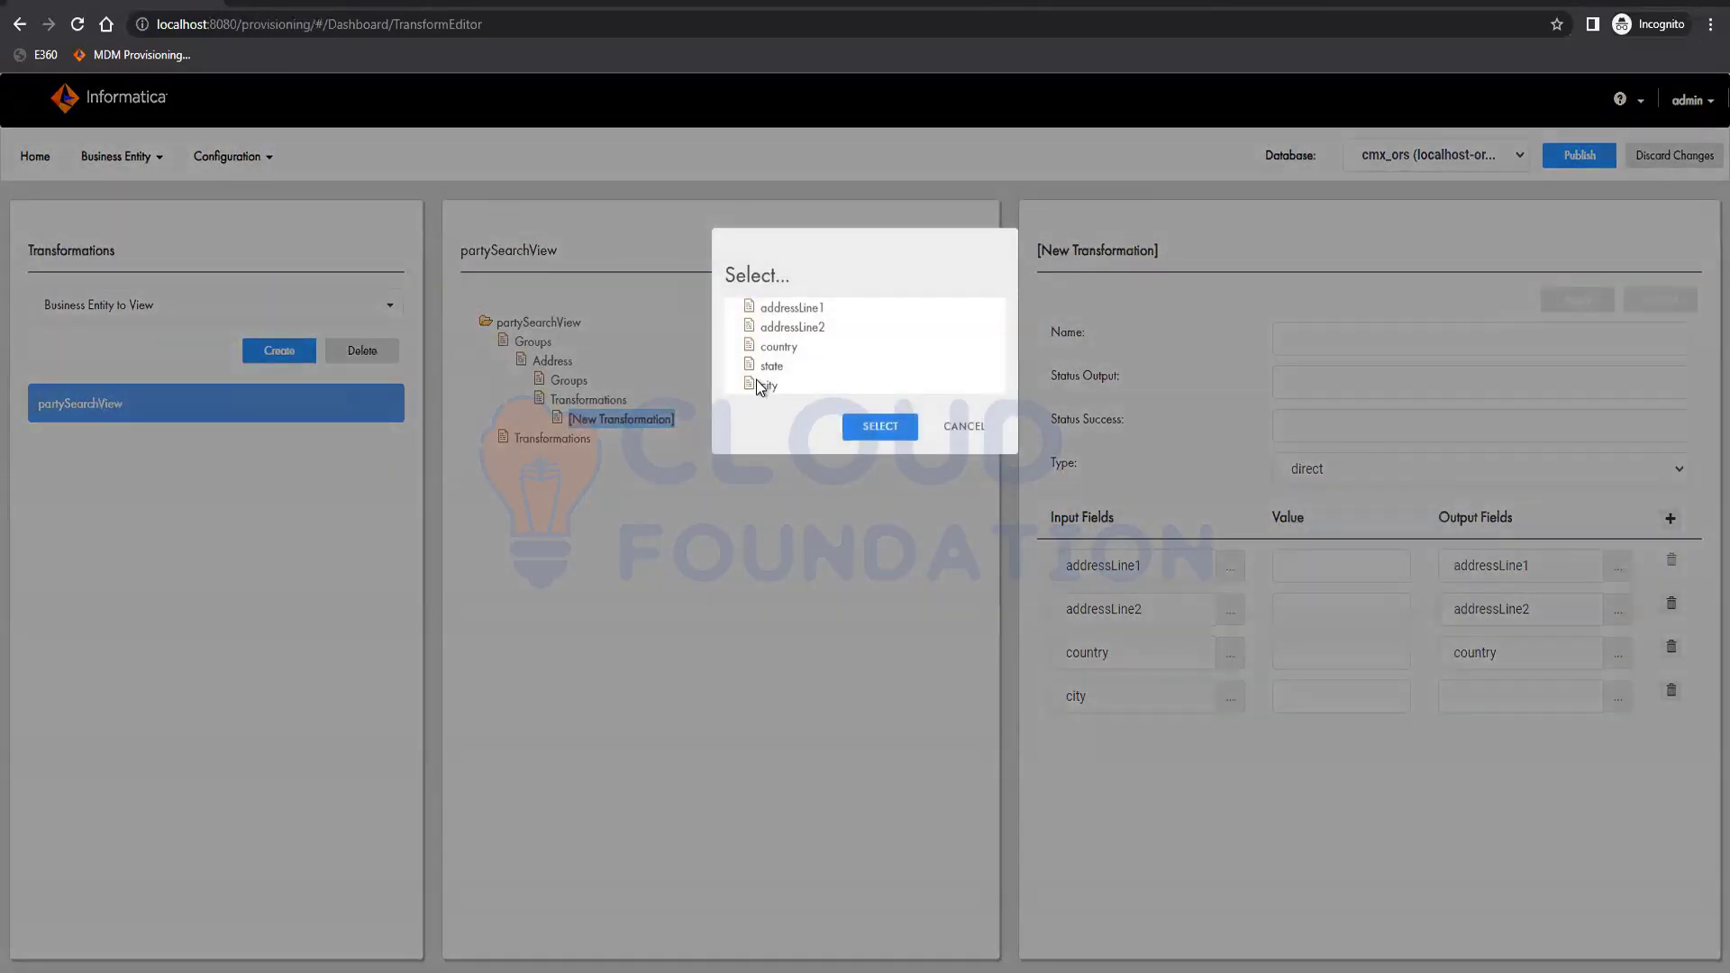
left_click(767, 388)
left_click(901, 429)
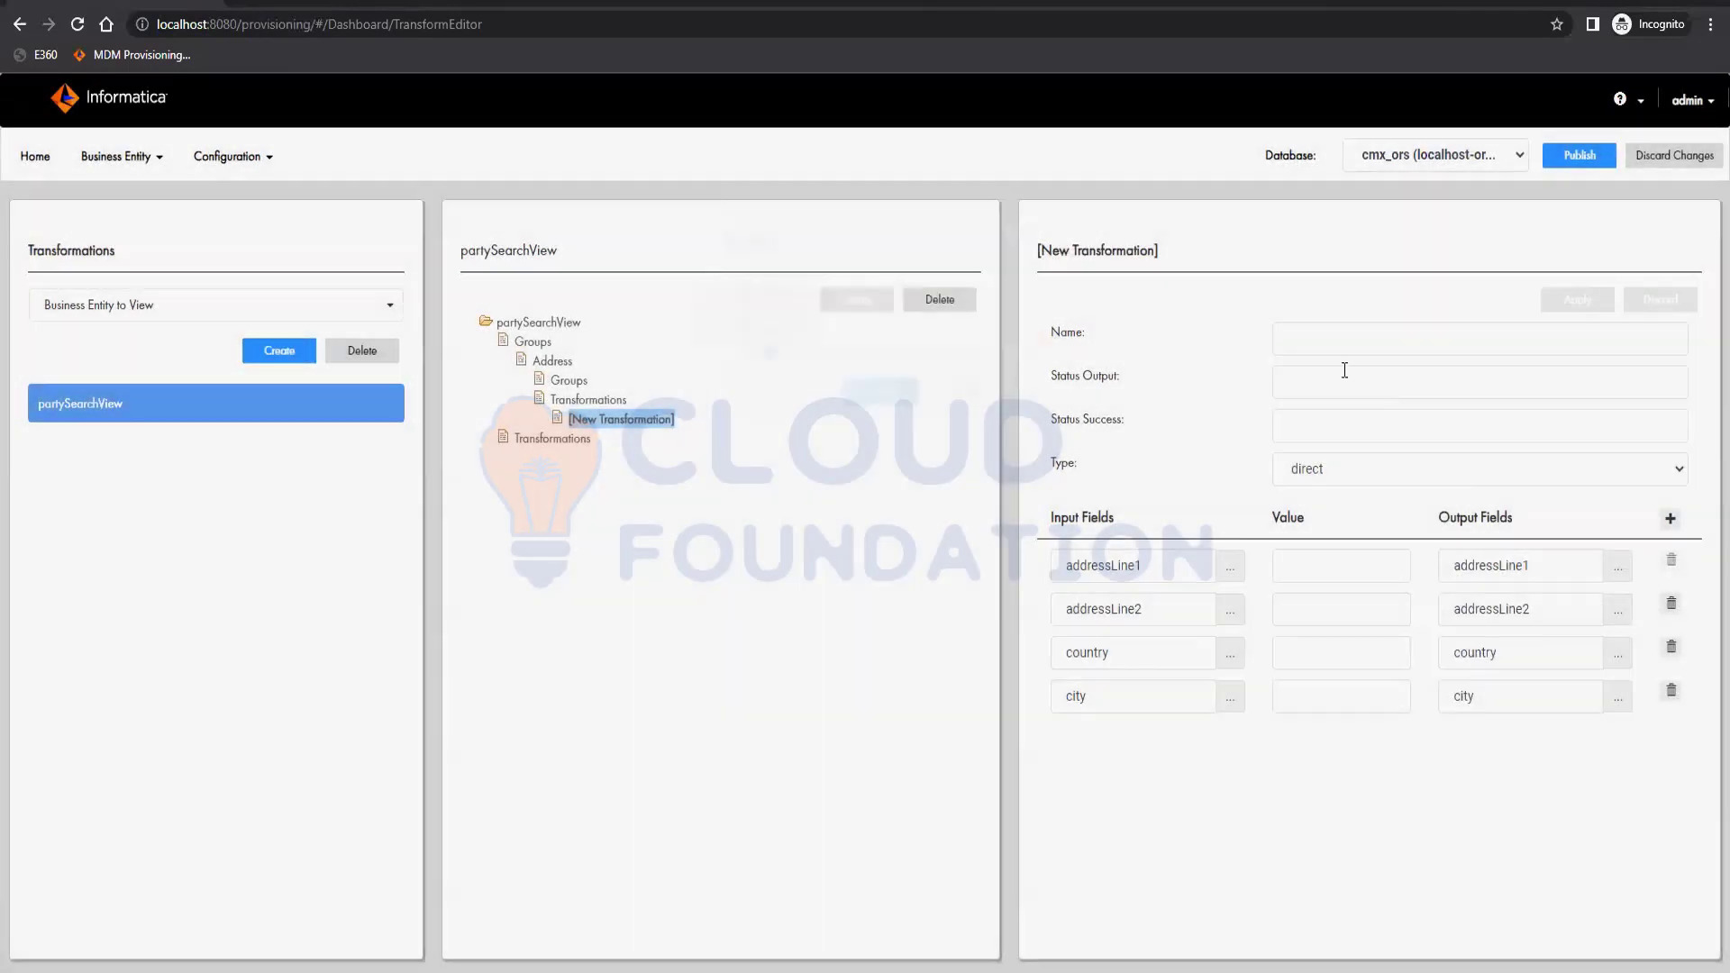
left_click(1332, 343)
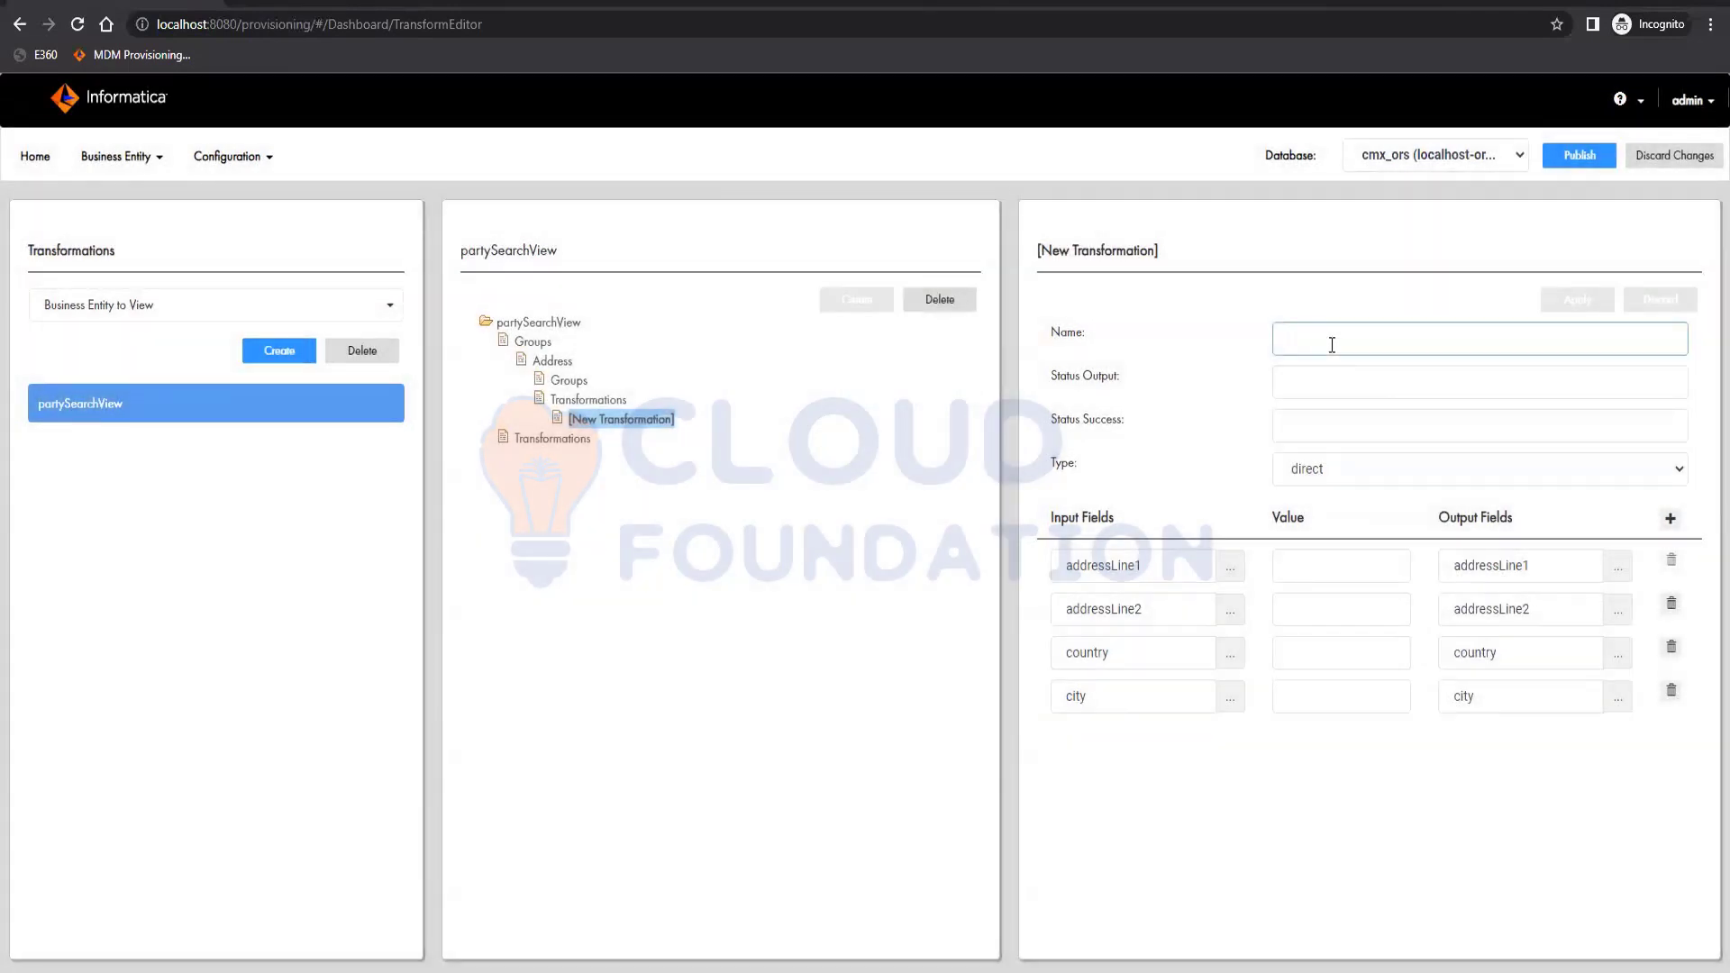
Name the Address transformation direct, apply it, and create a new partySearchView-level transformation.
type("direct")
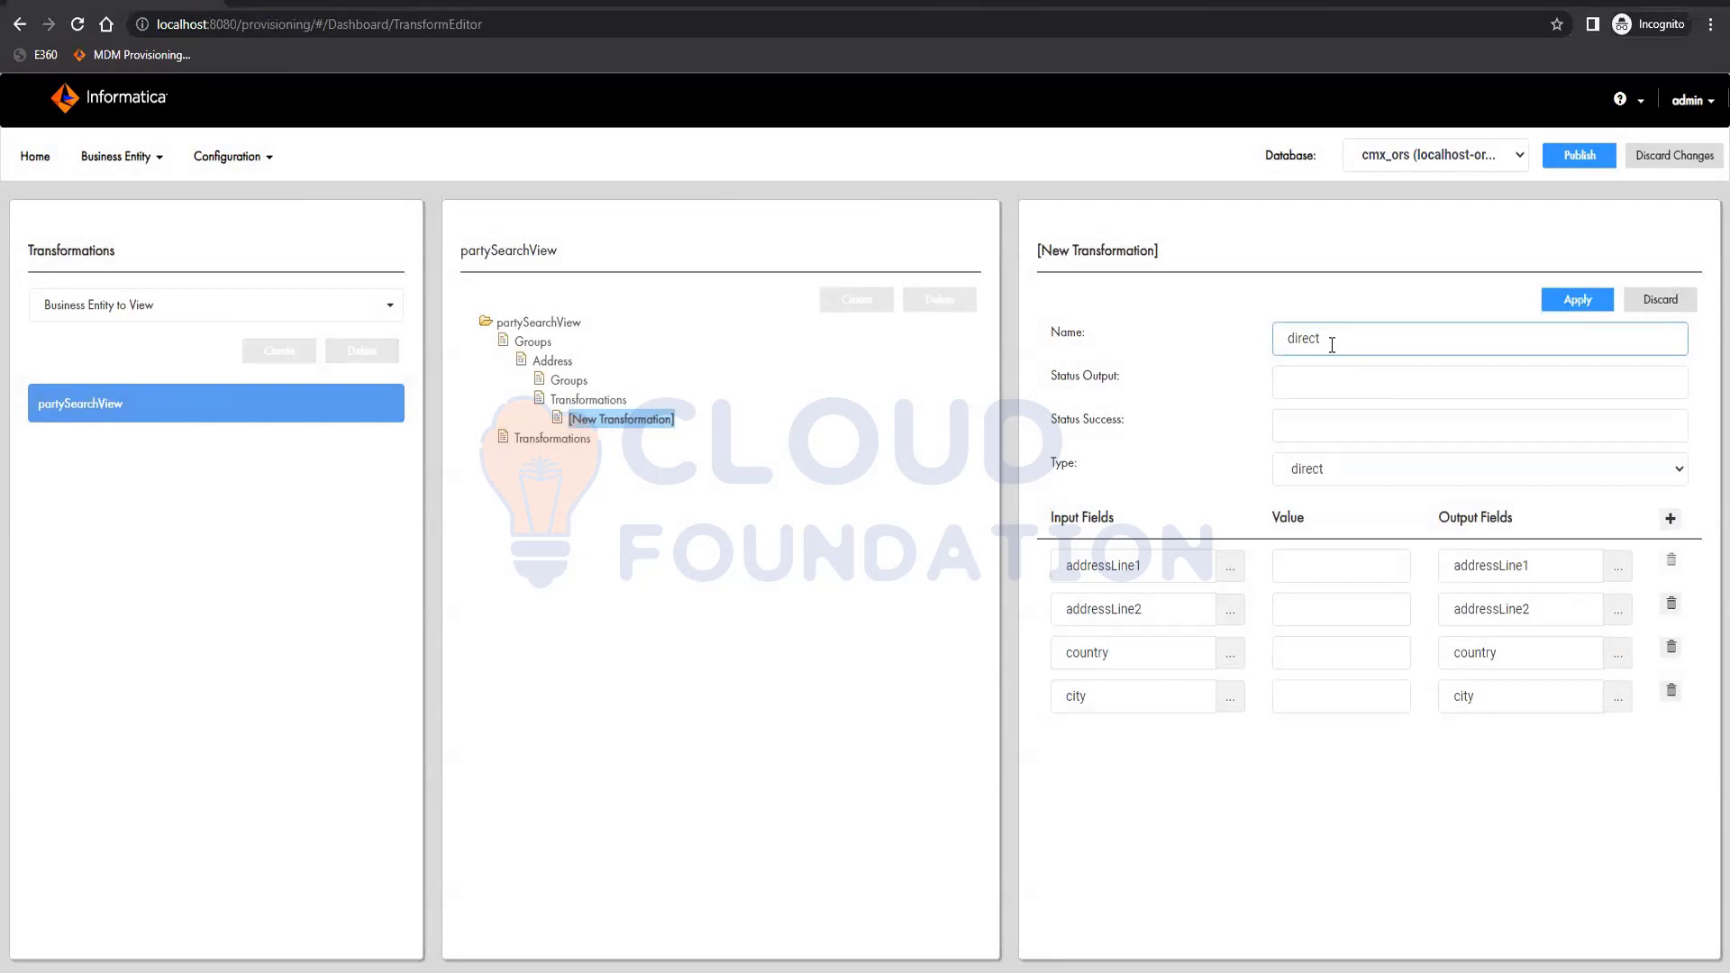
left_click(1582, 300)
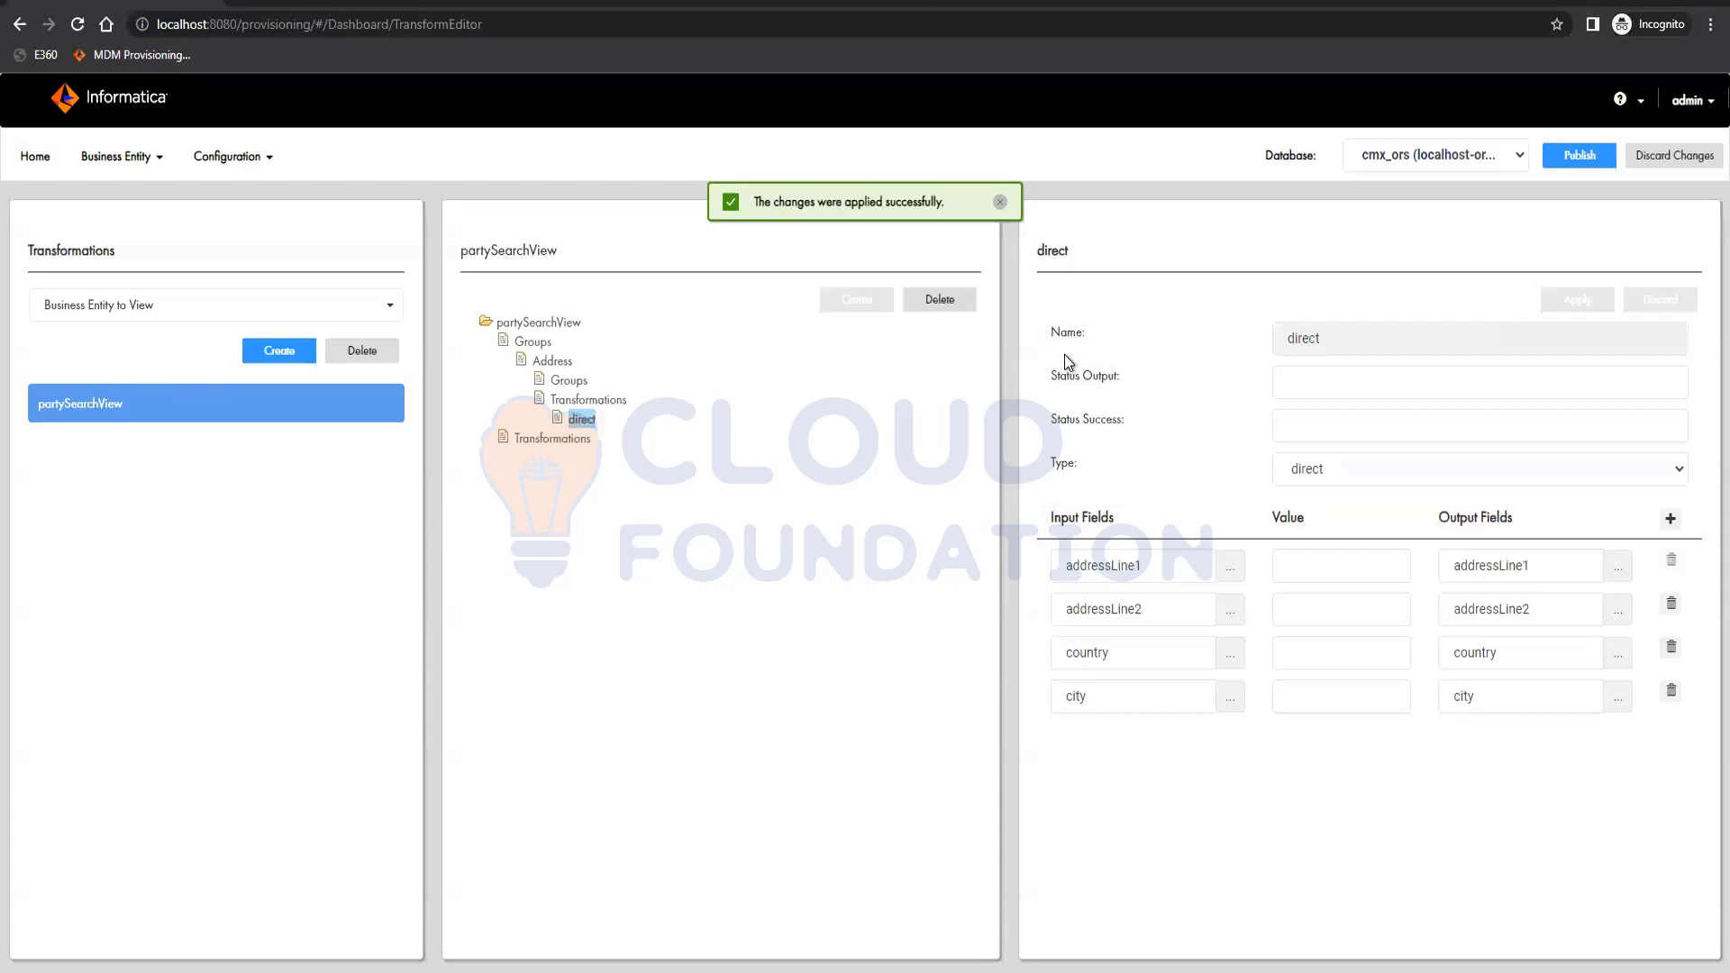
left_click(554, 442)
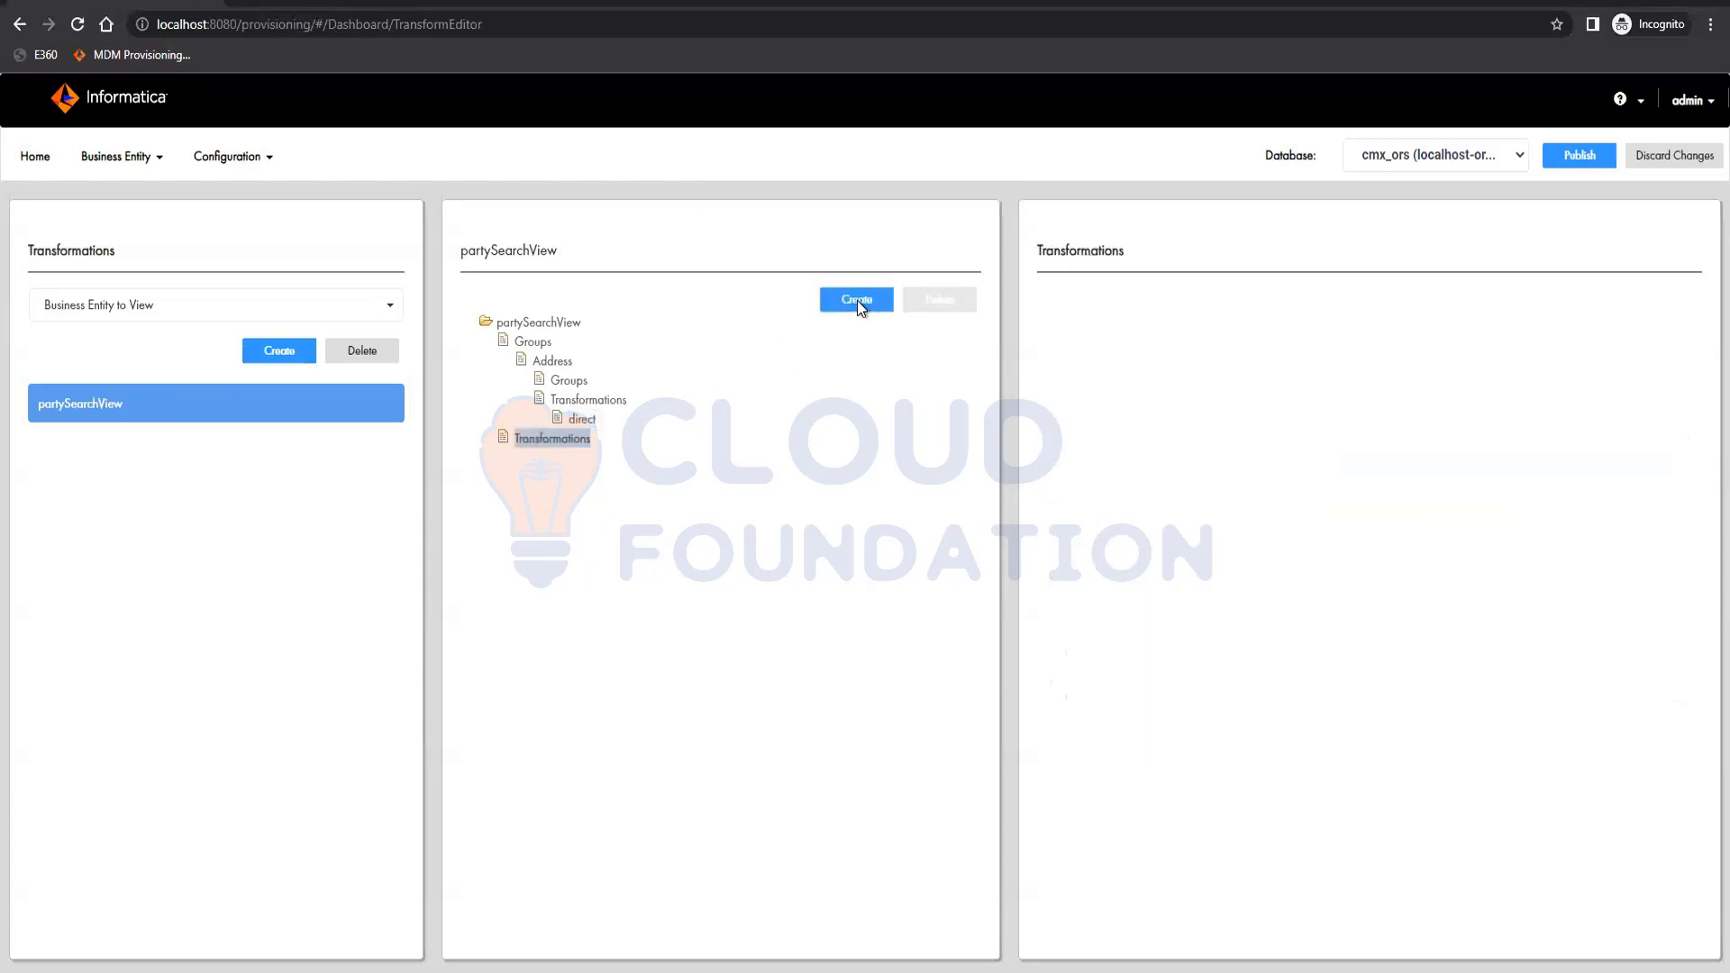
left_click(857, 300)
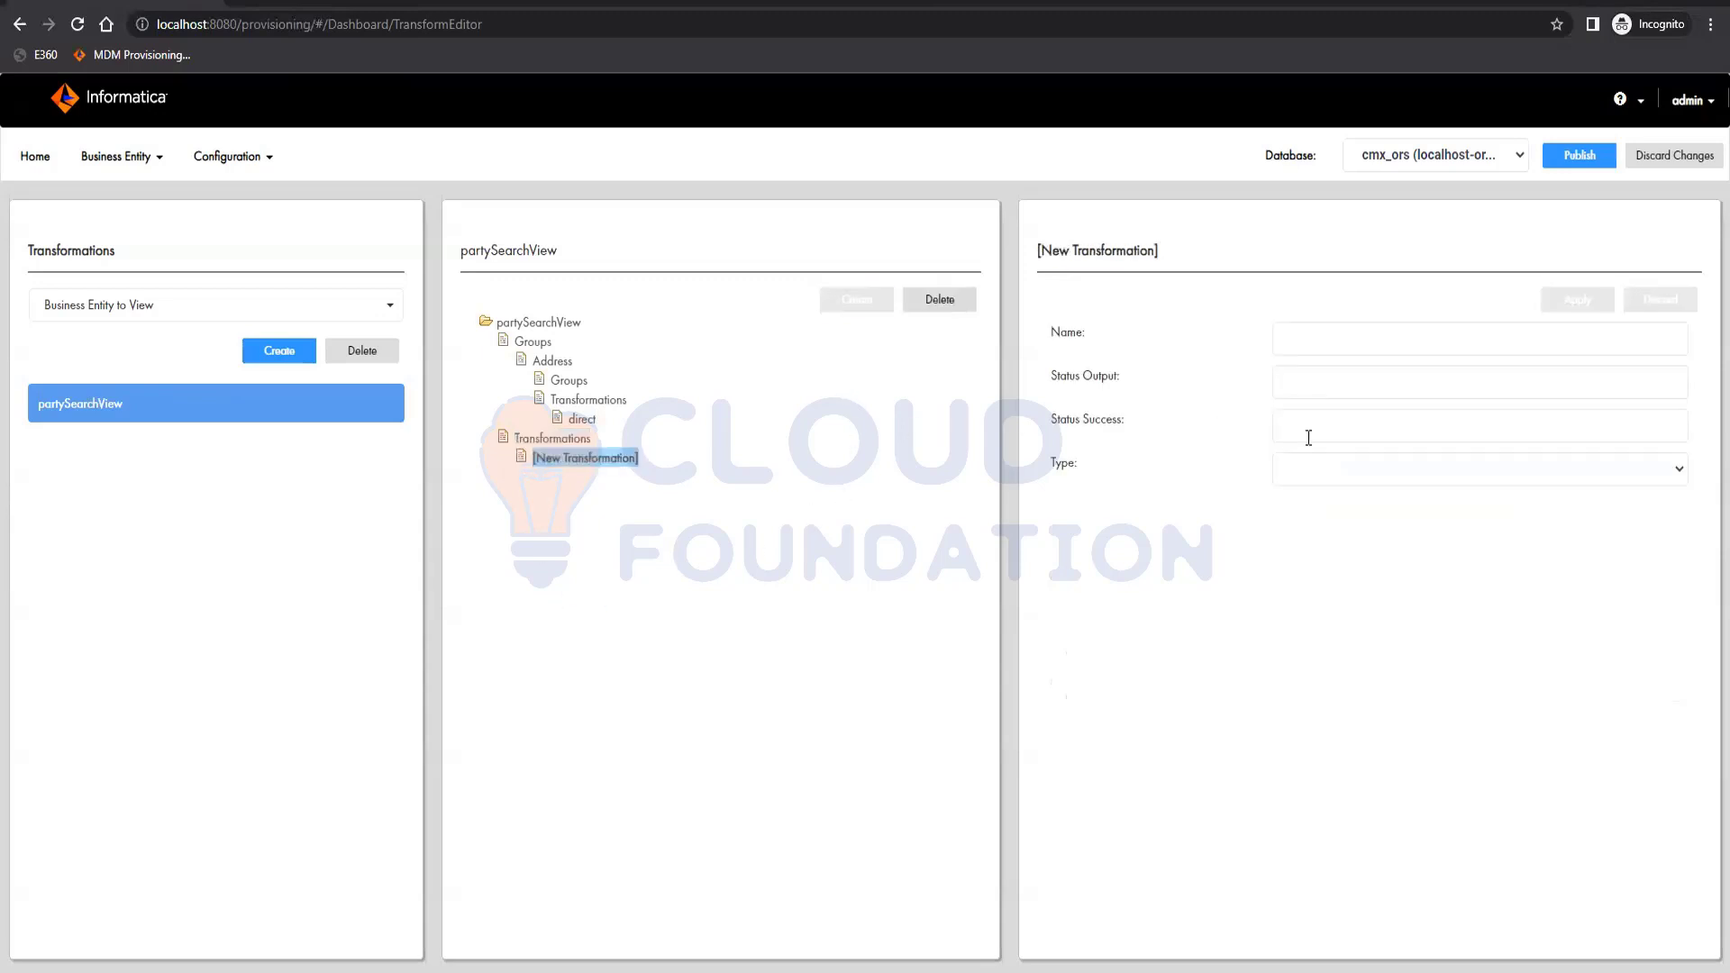
Set the new partySearchView transformation's type to direct.
left_click(1413, 470)
left_click(1383, 494)
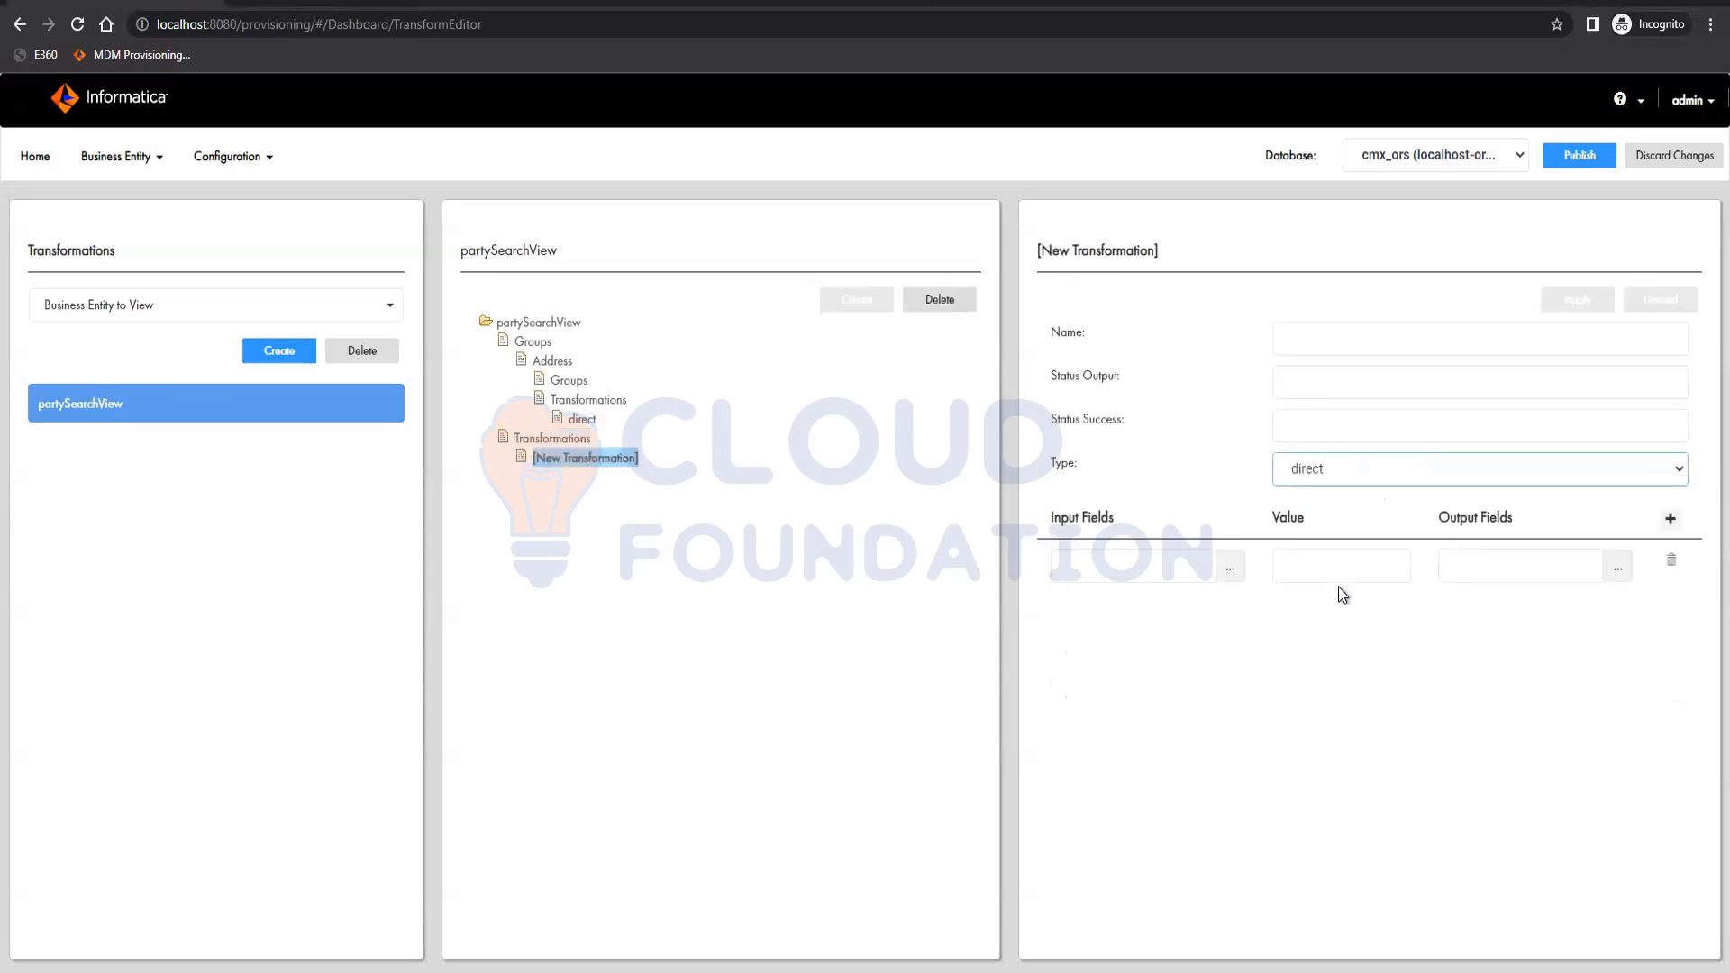
Map status to status in the first row and add more mapping rows.
left_click(1238, 564)
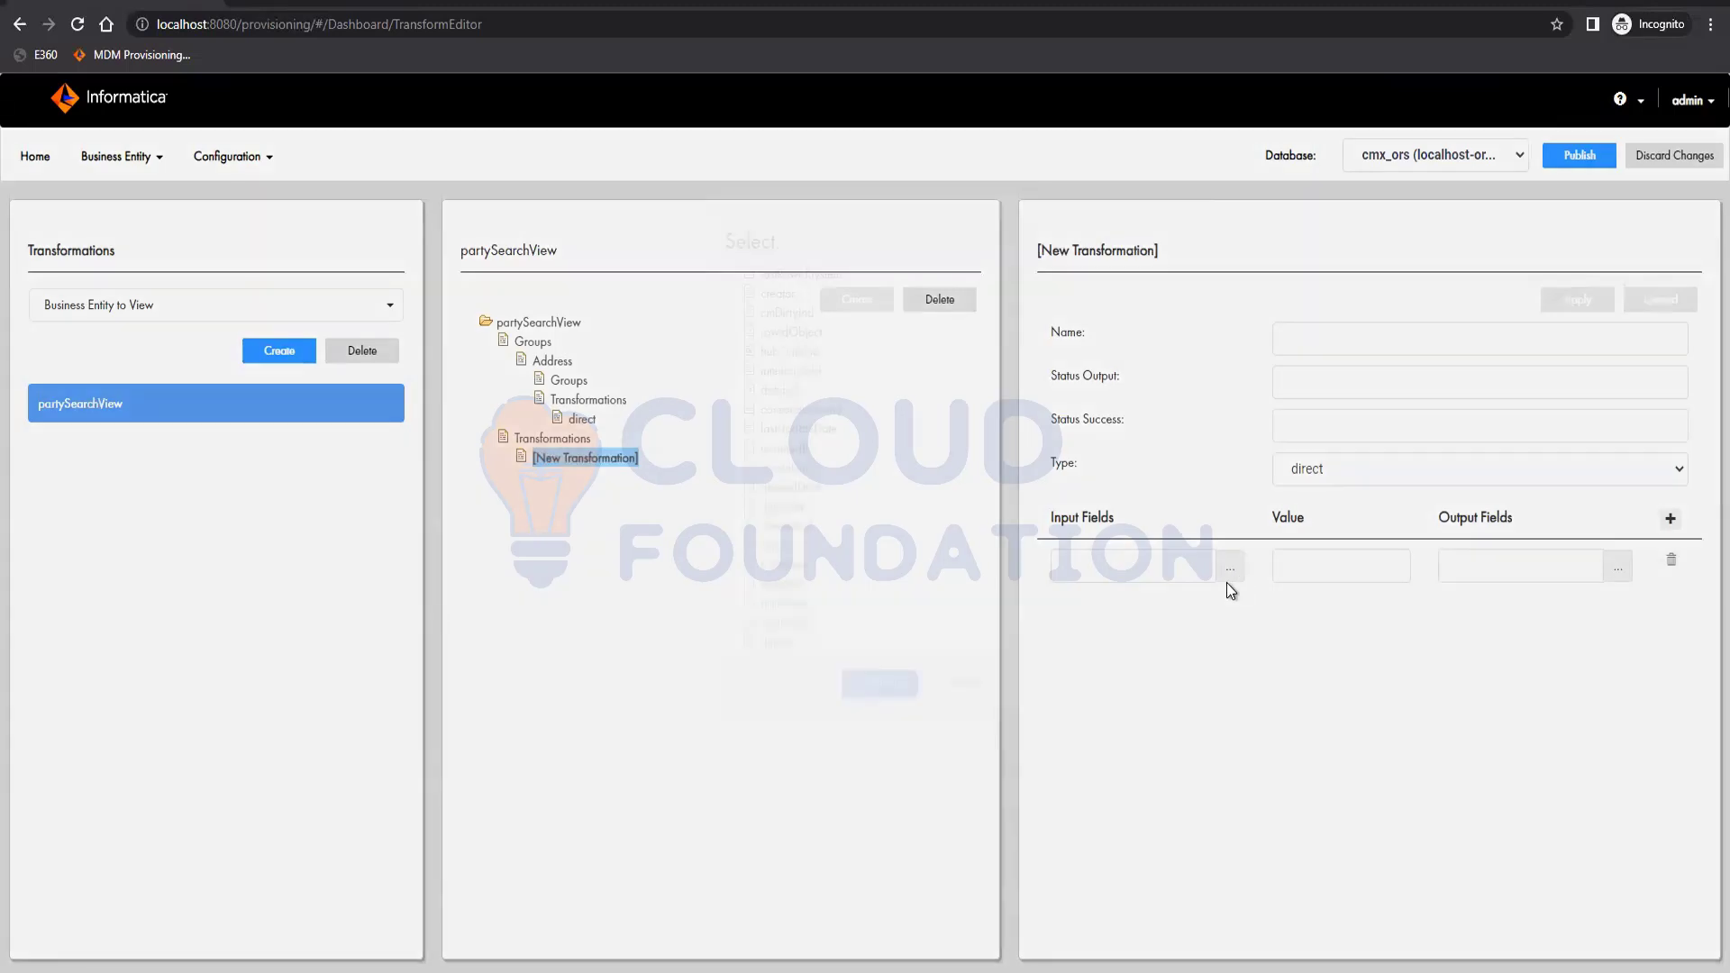
left_click(777, 578)
left_click(888, 717)
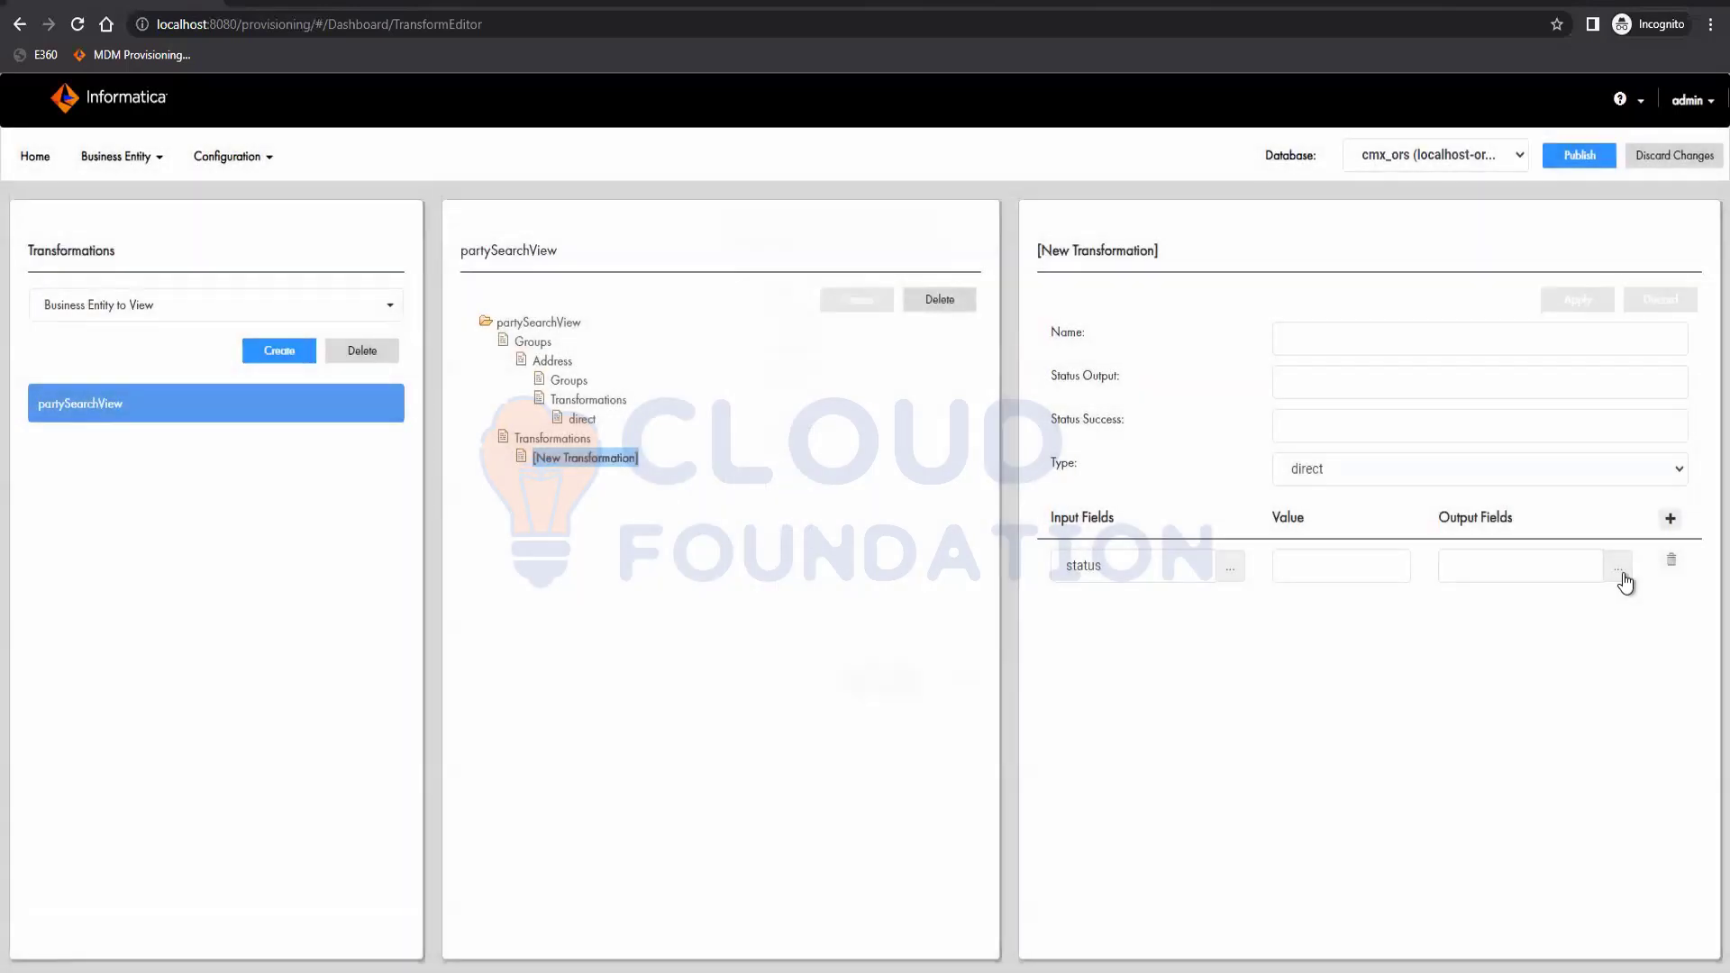
left_click(1624, 573)
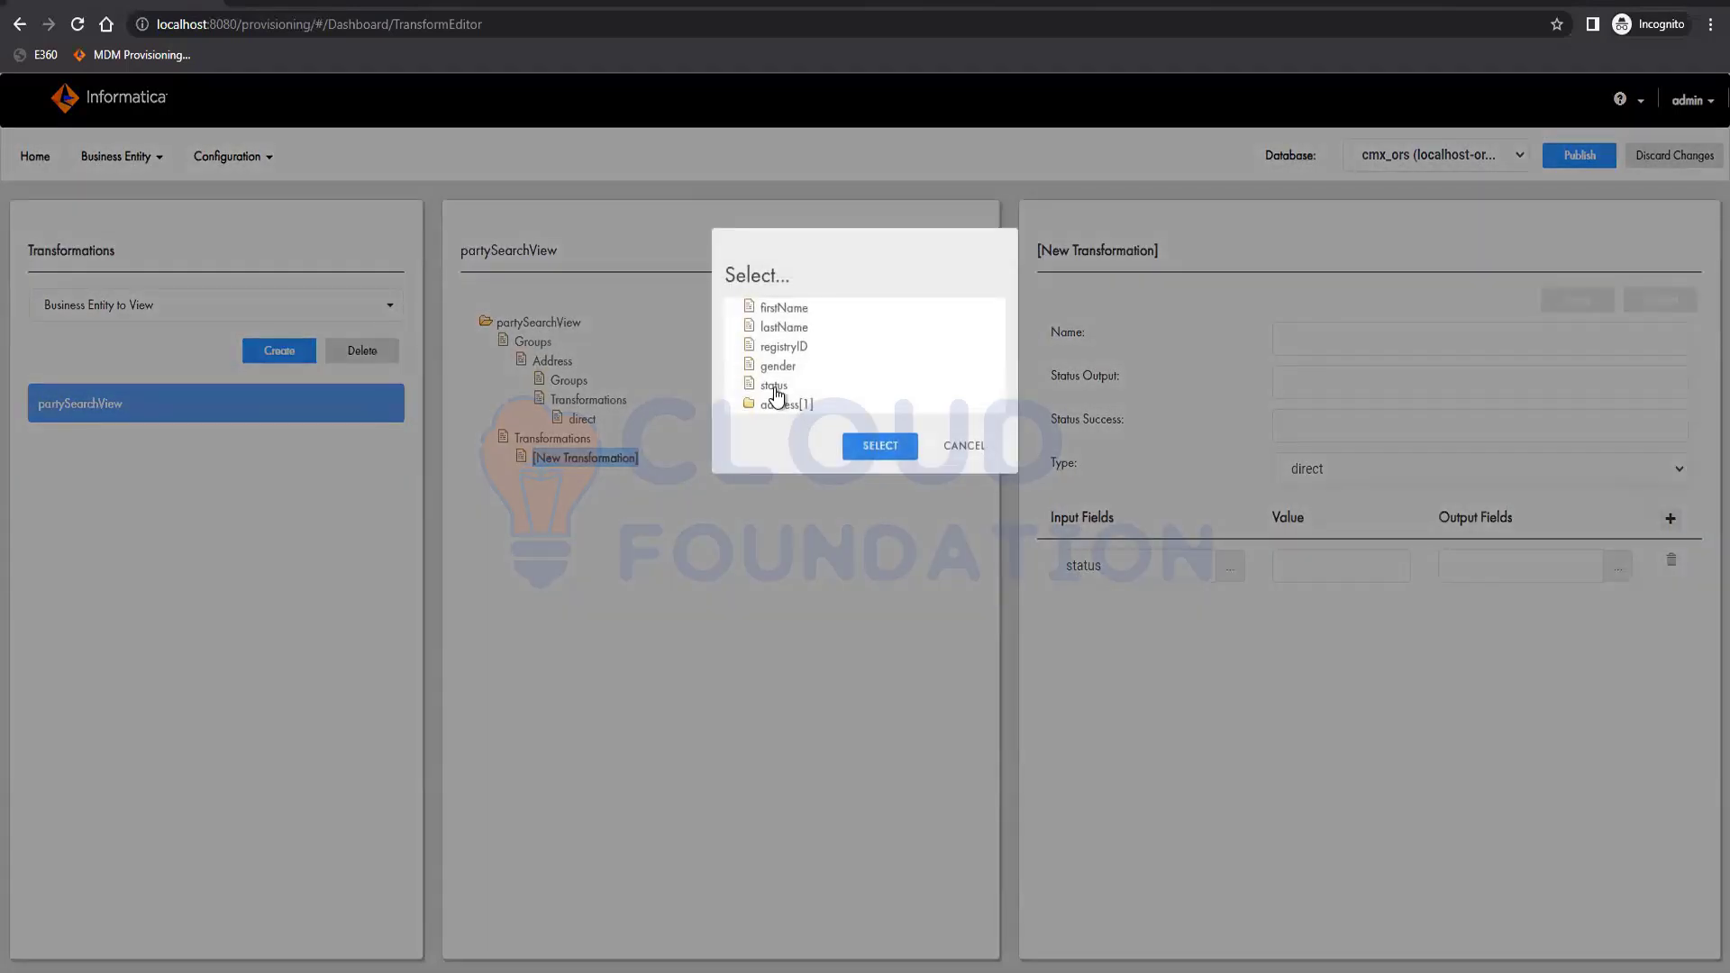
left_click(773, 386)
left_click(880, 446)
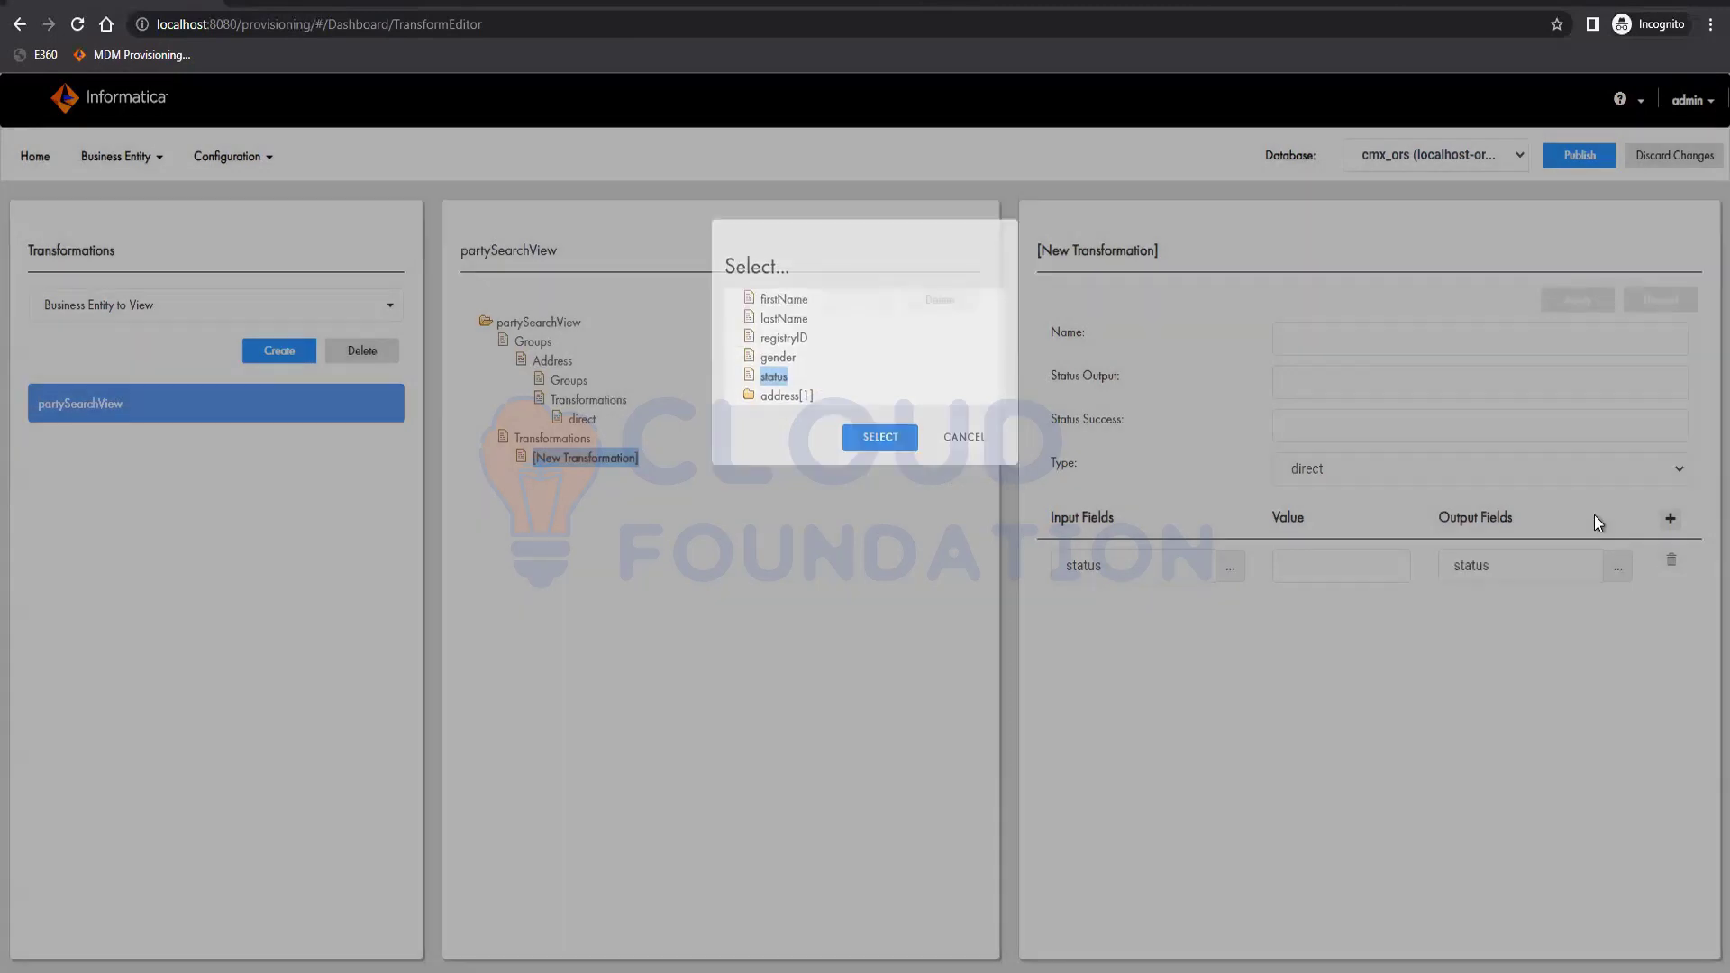
left_click(1670, 519)
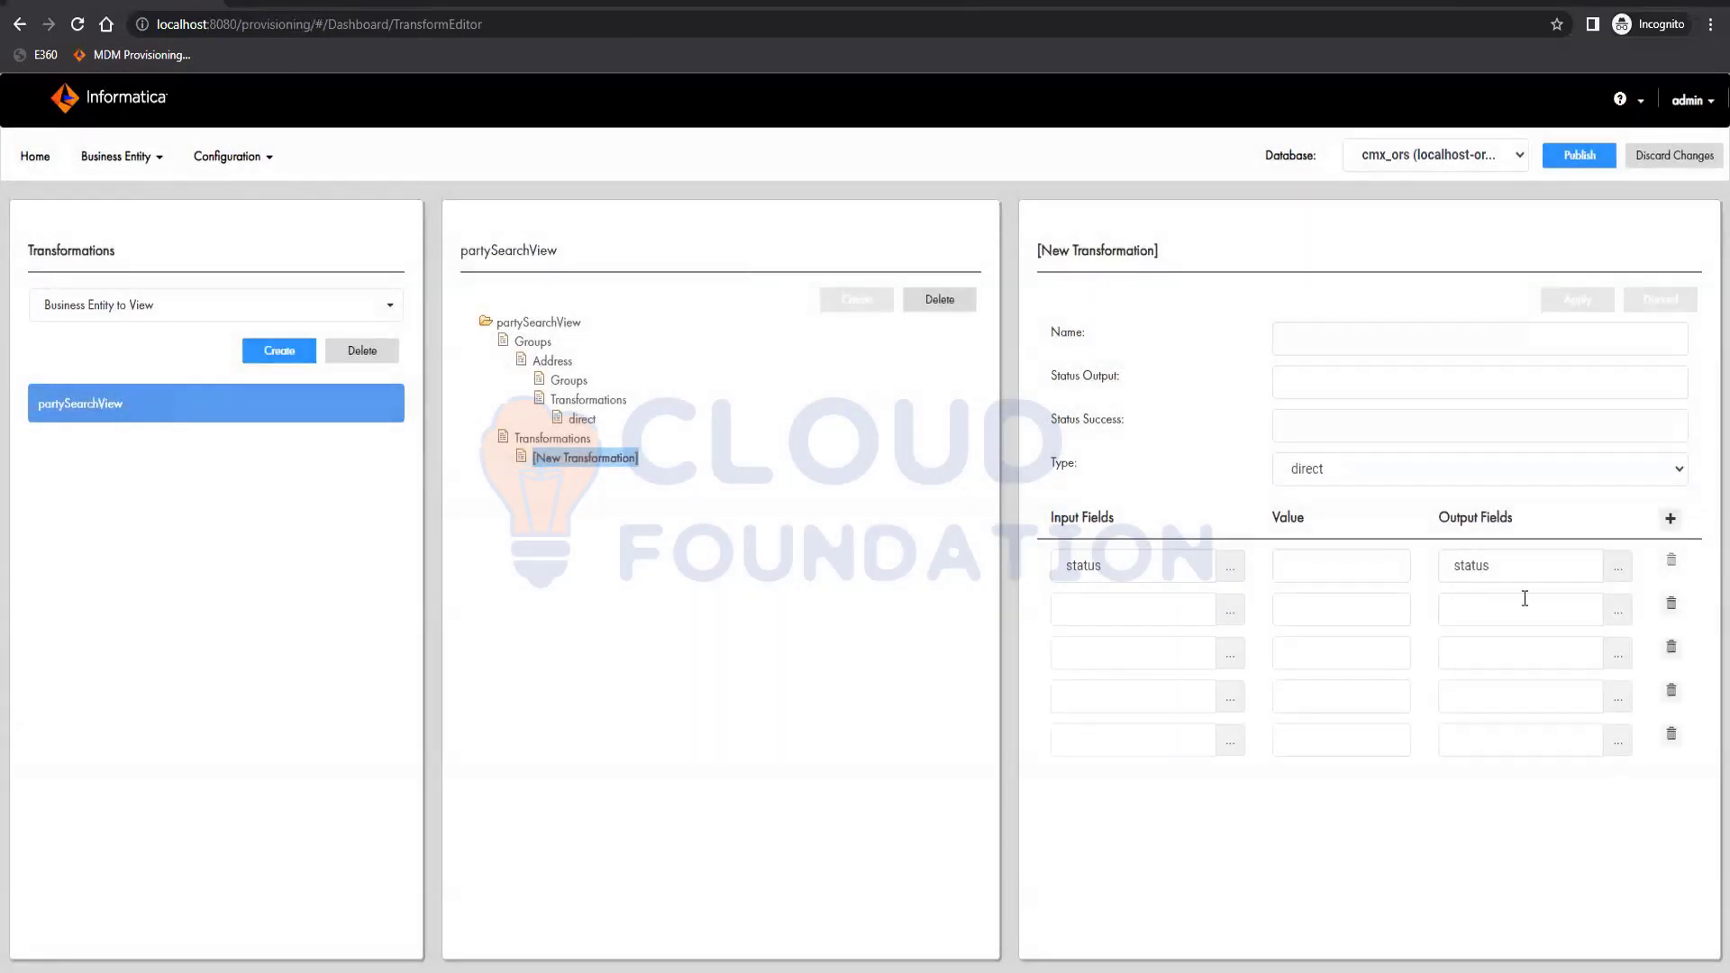
Set the output fields of rows 2–5 to gender, firstName, lastName and registryID.
left_click(1169, 622)
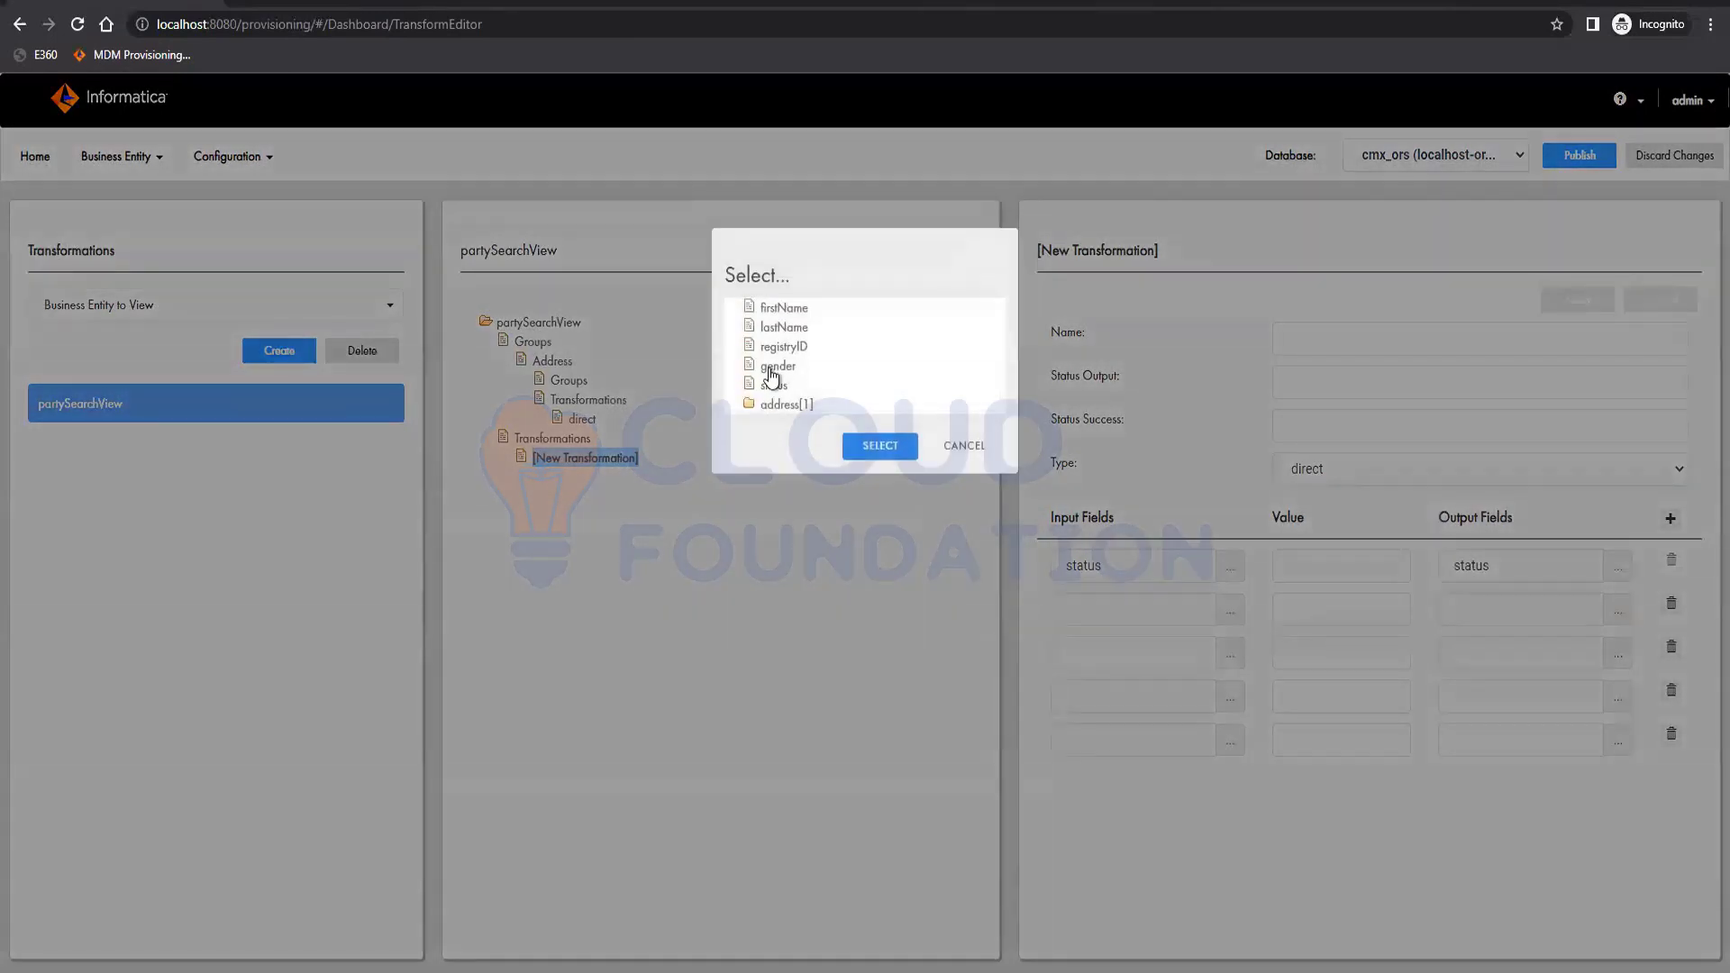
left_click(777, 365)
left_click(880, 446)
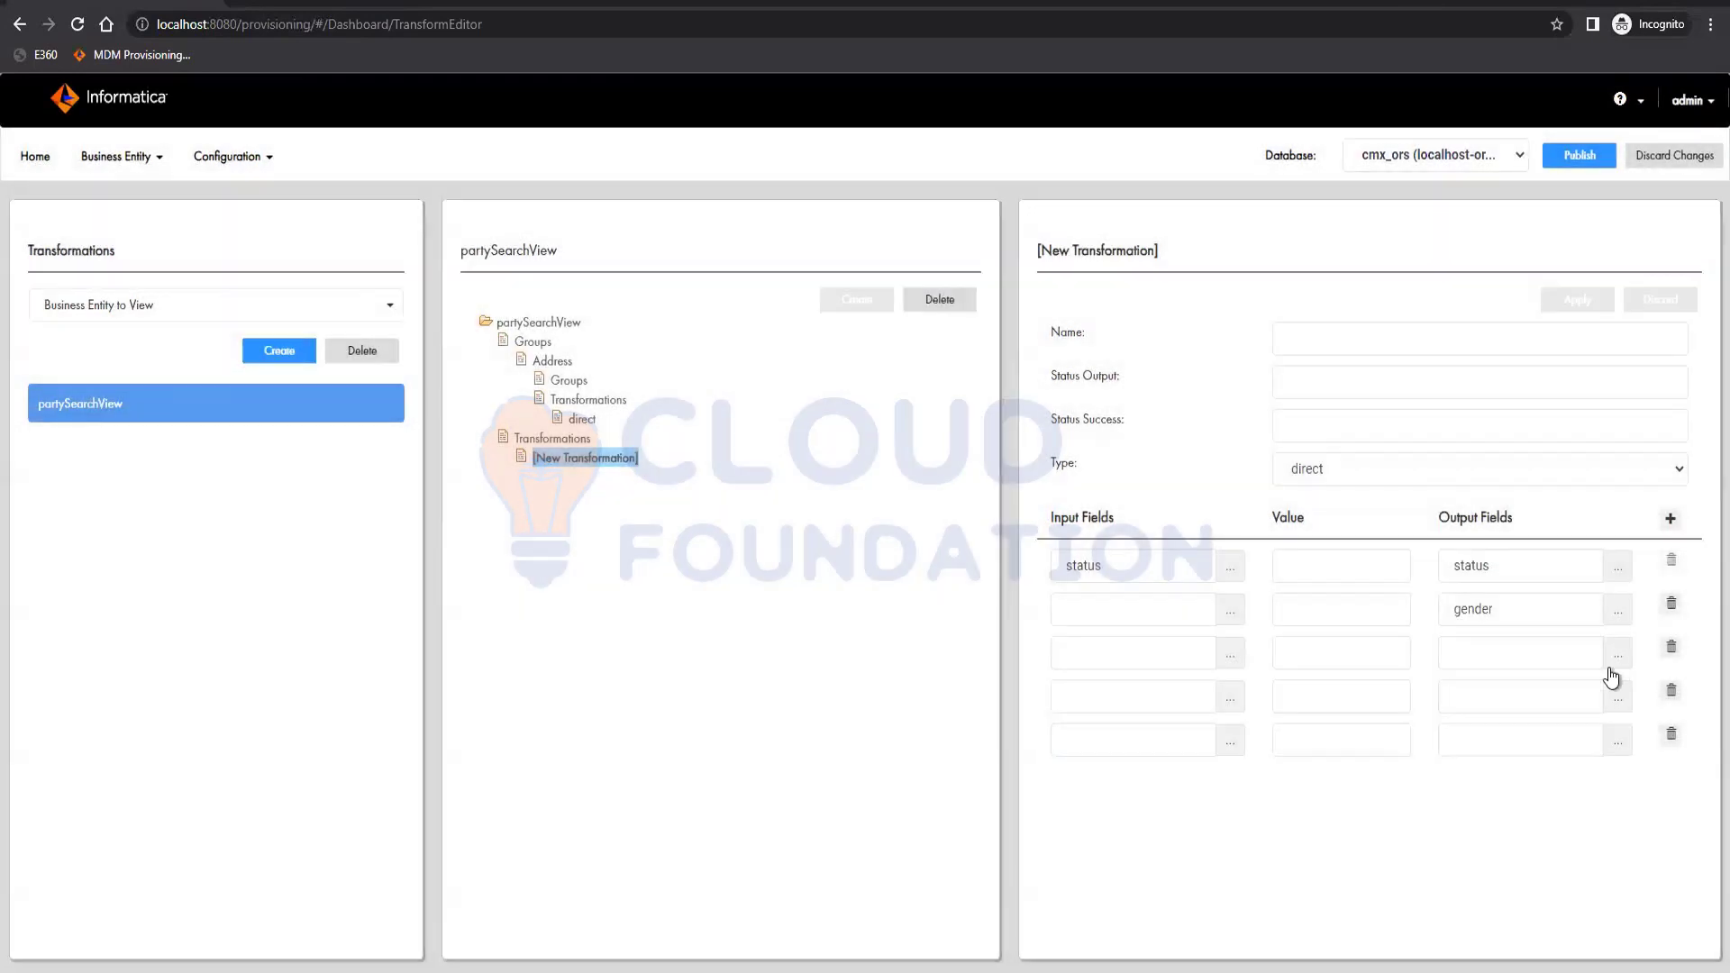
left_click(1599, 655)
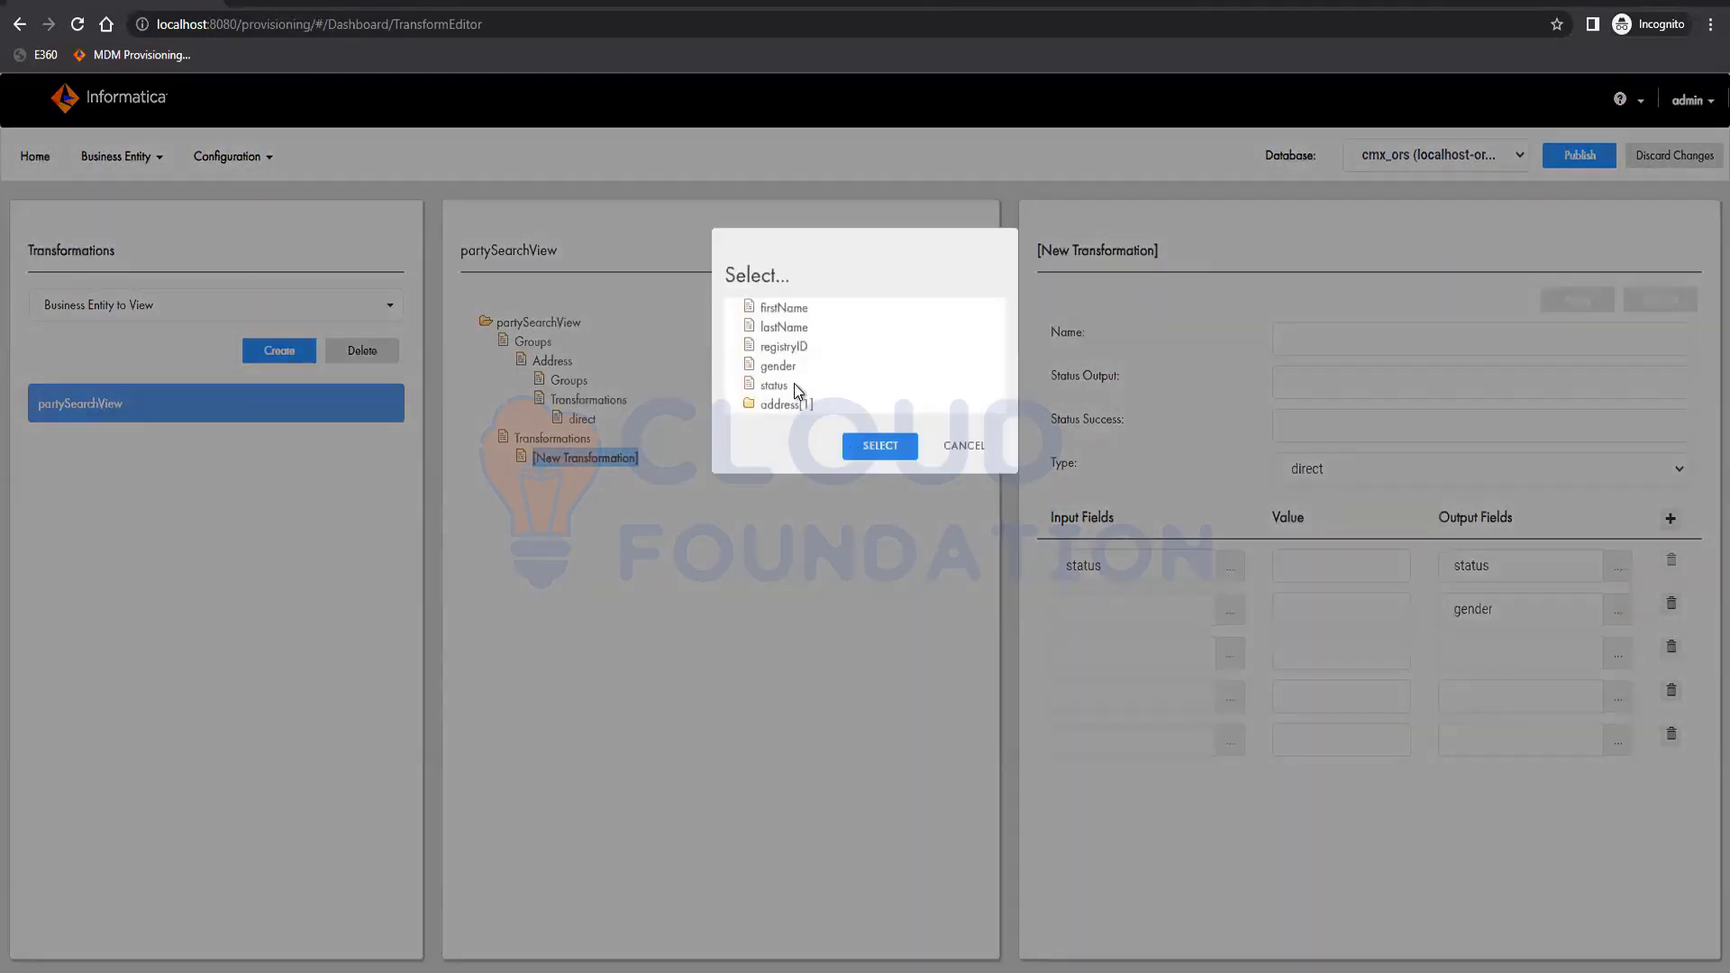
left_click(783, 307)
left_click(861, 451)
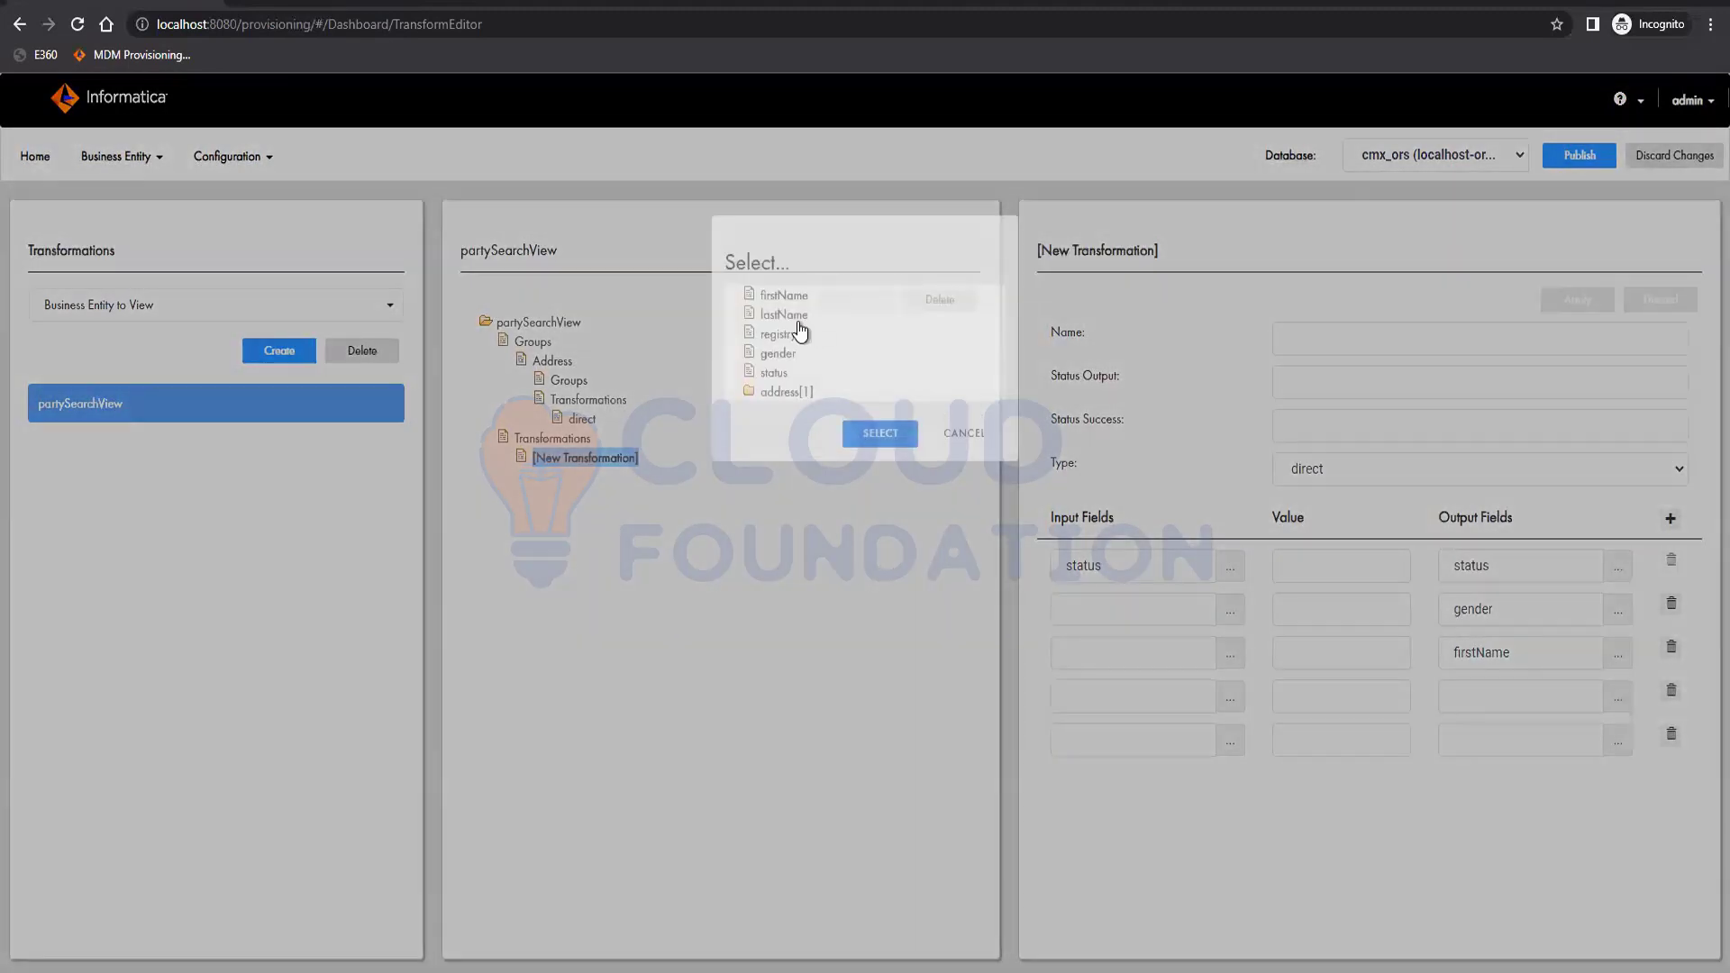
left_click(783, 327)
left_click(891, 462)
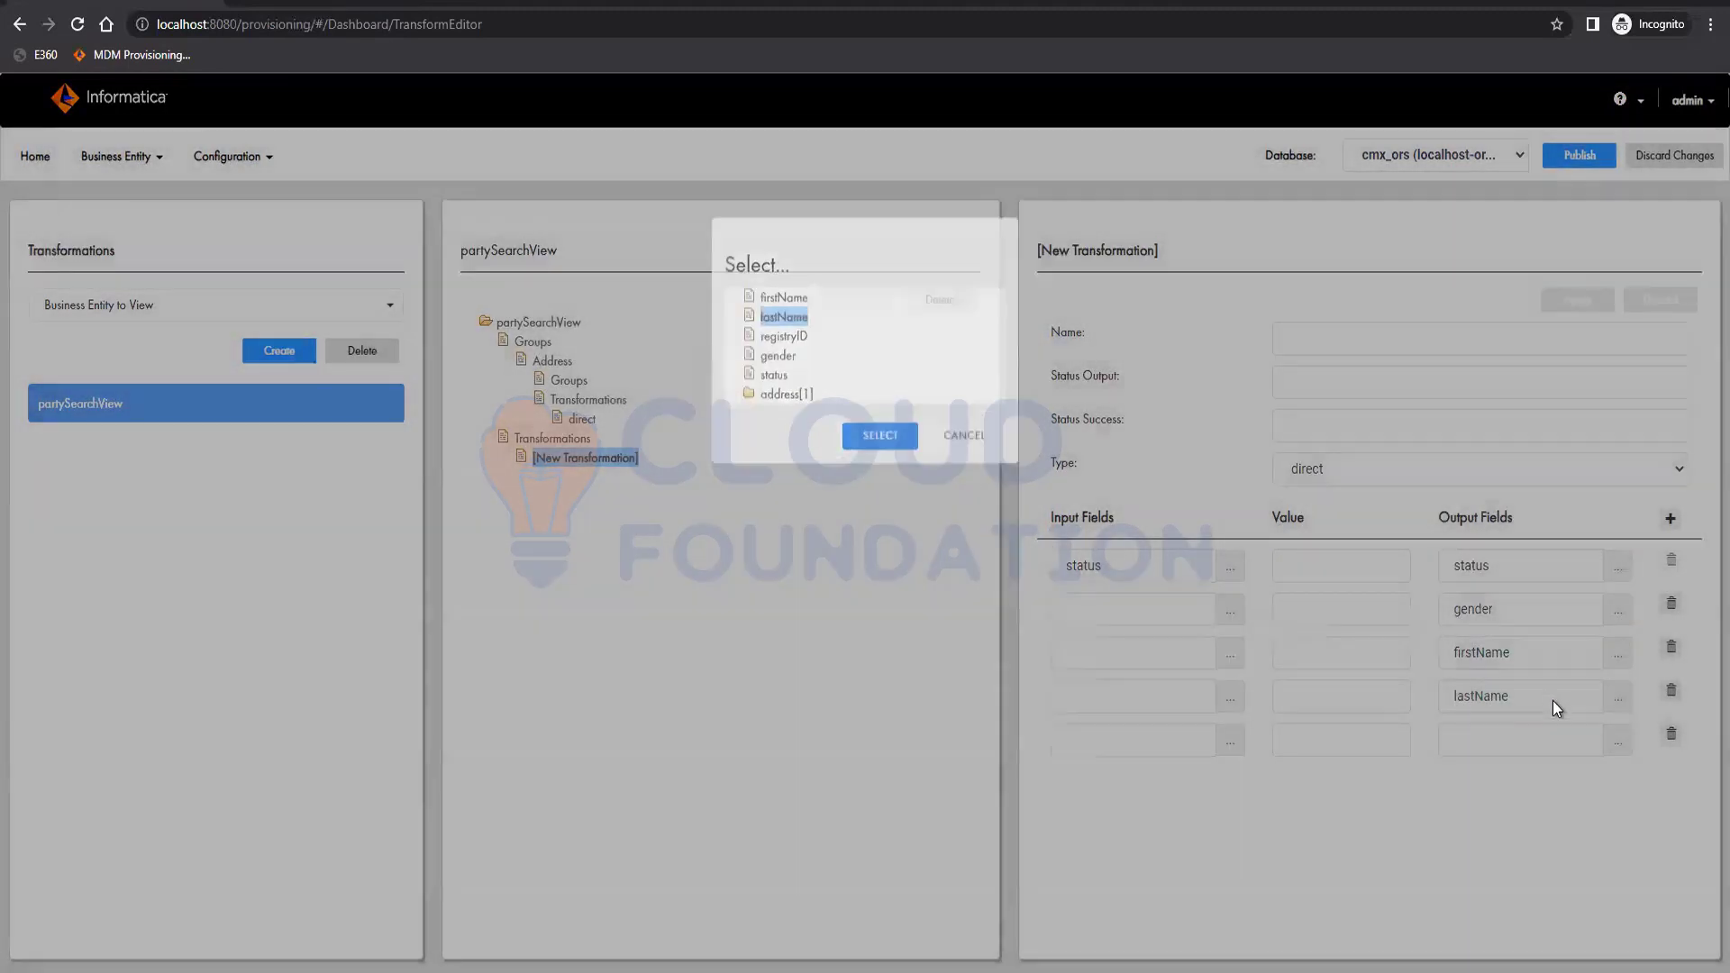
left_click(1619, 743)
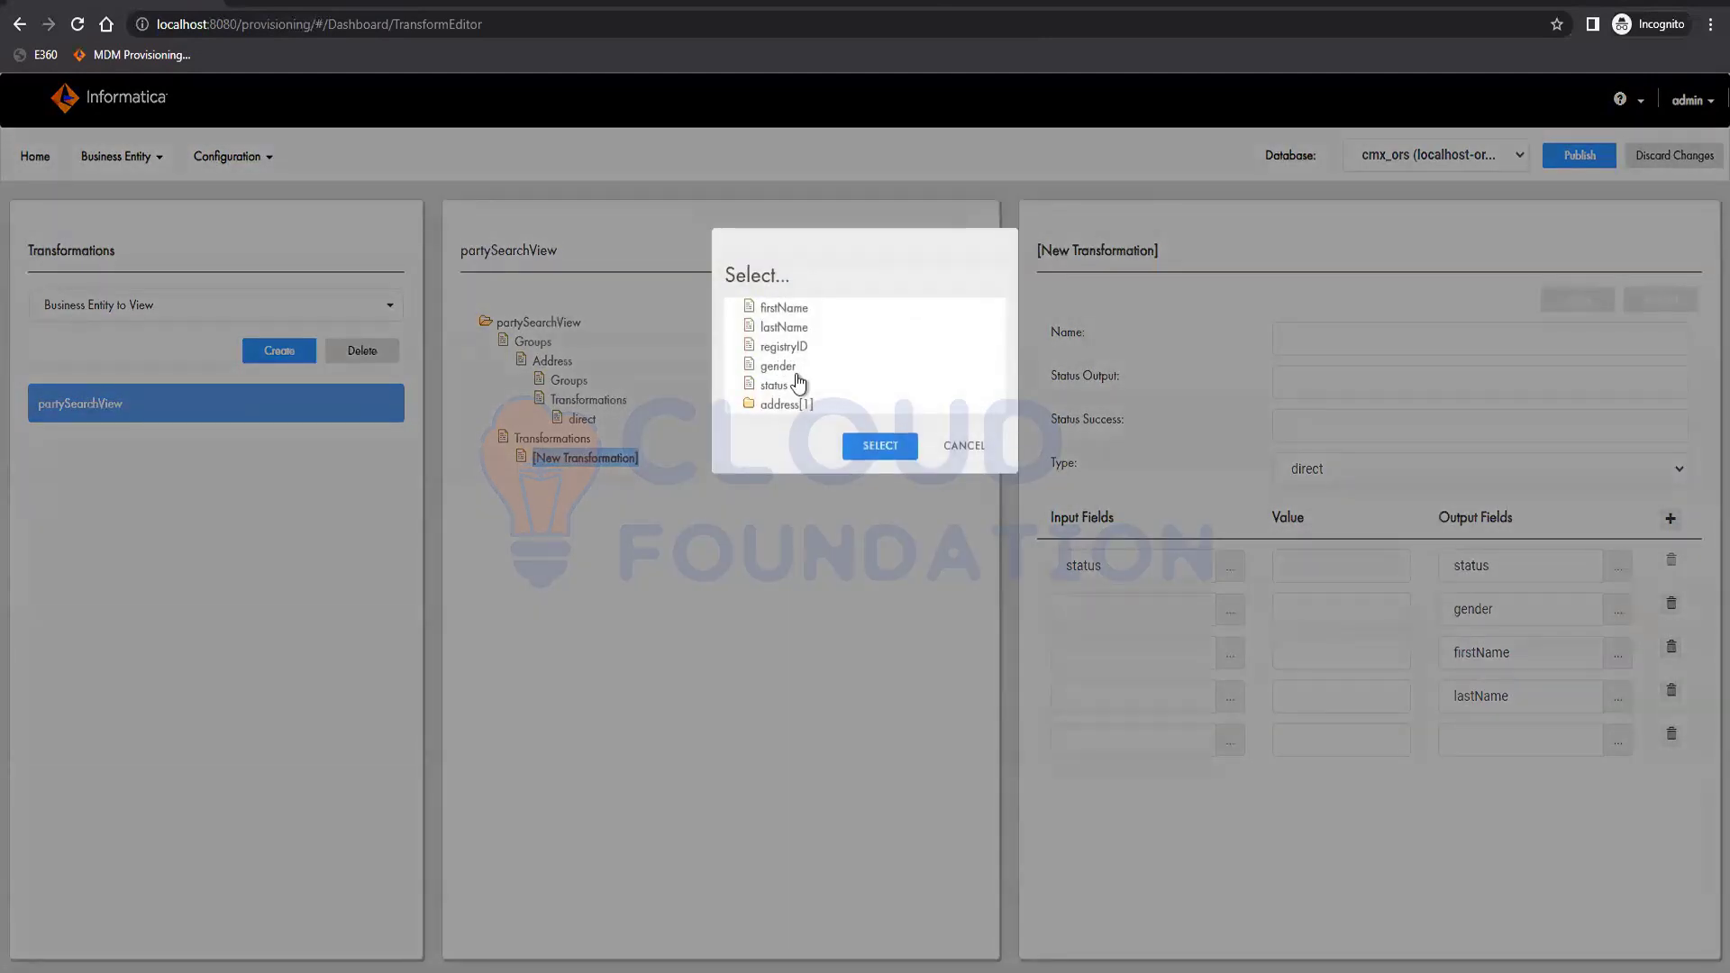
left_click(783, 347)
left_click(881, 446)
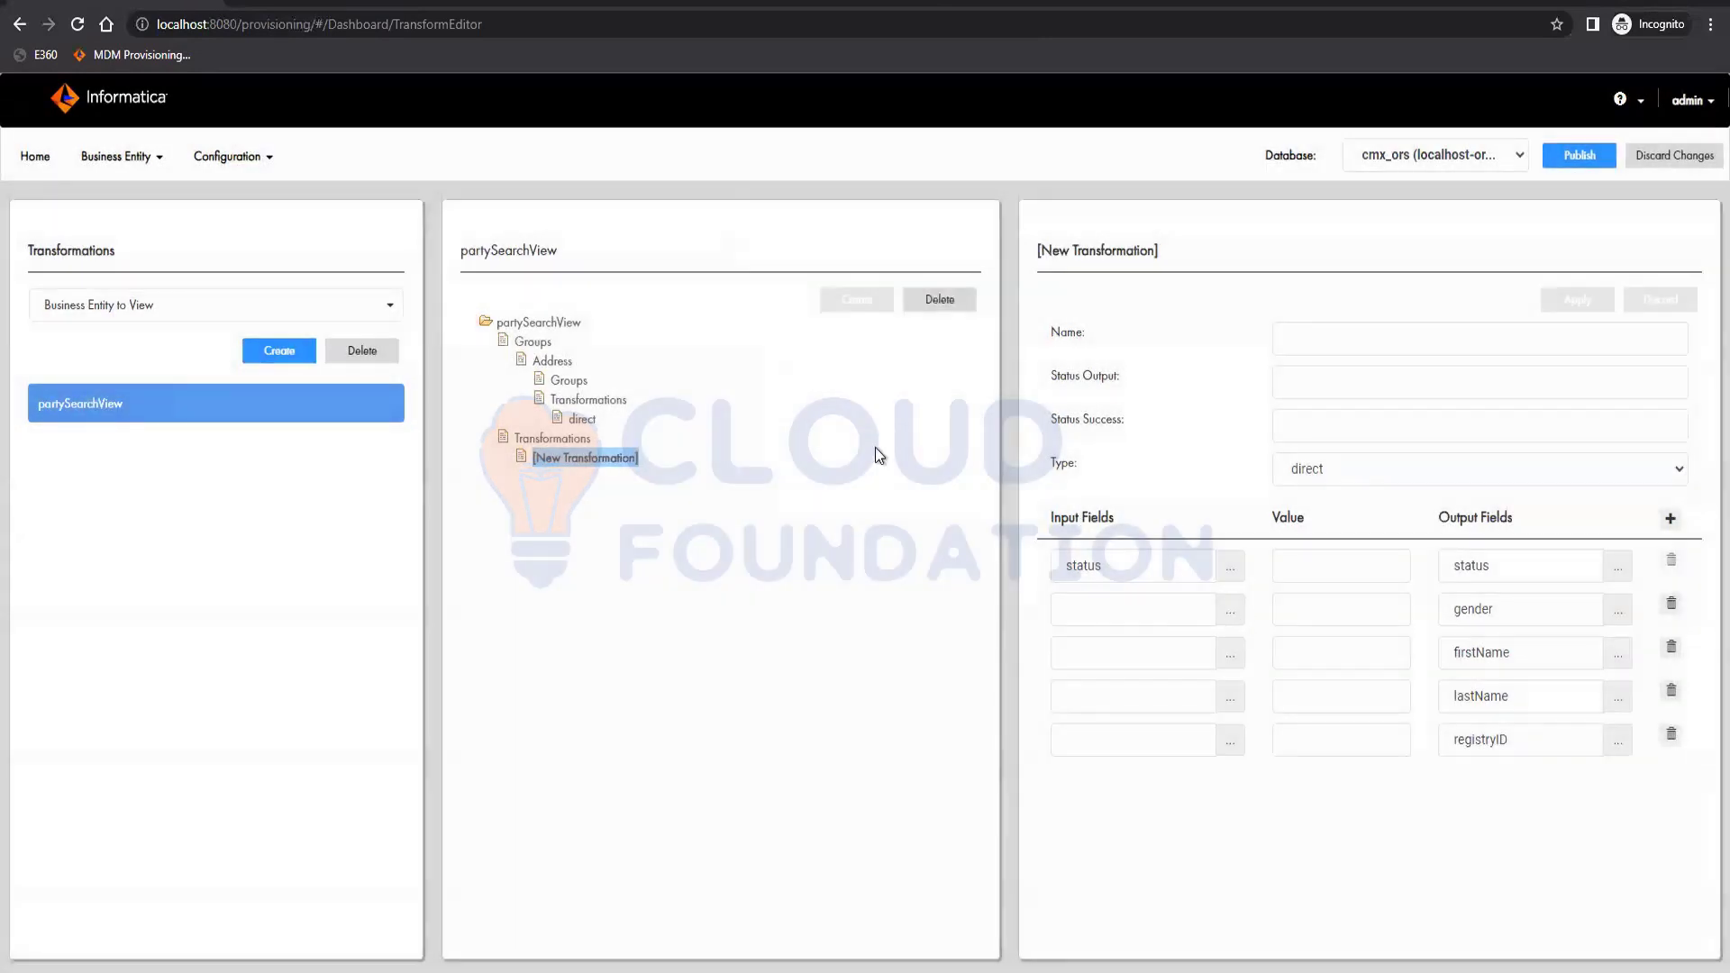
Set the input fields of rows 2–5 to gender, firstName, lastName and registryID.
left_click(1230, 609)
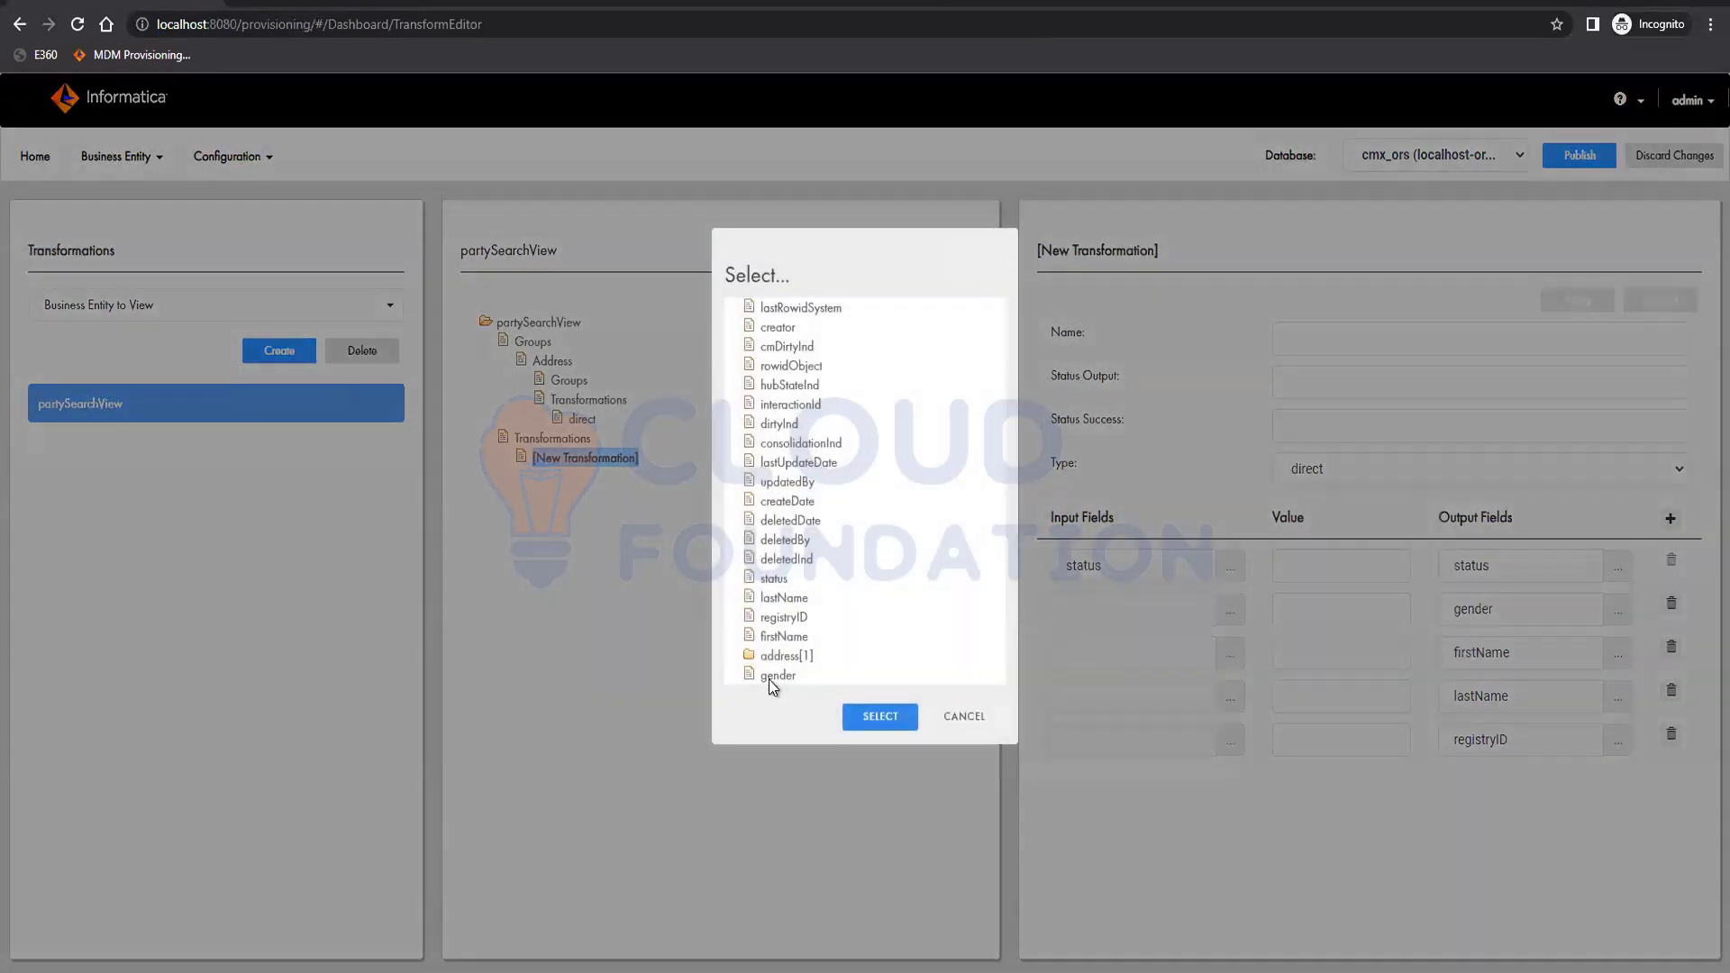
left_click(777, 675)
left_click(881, 717)
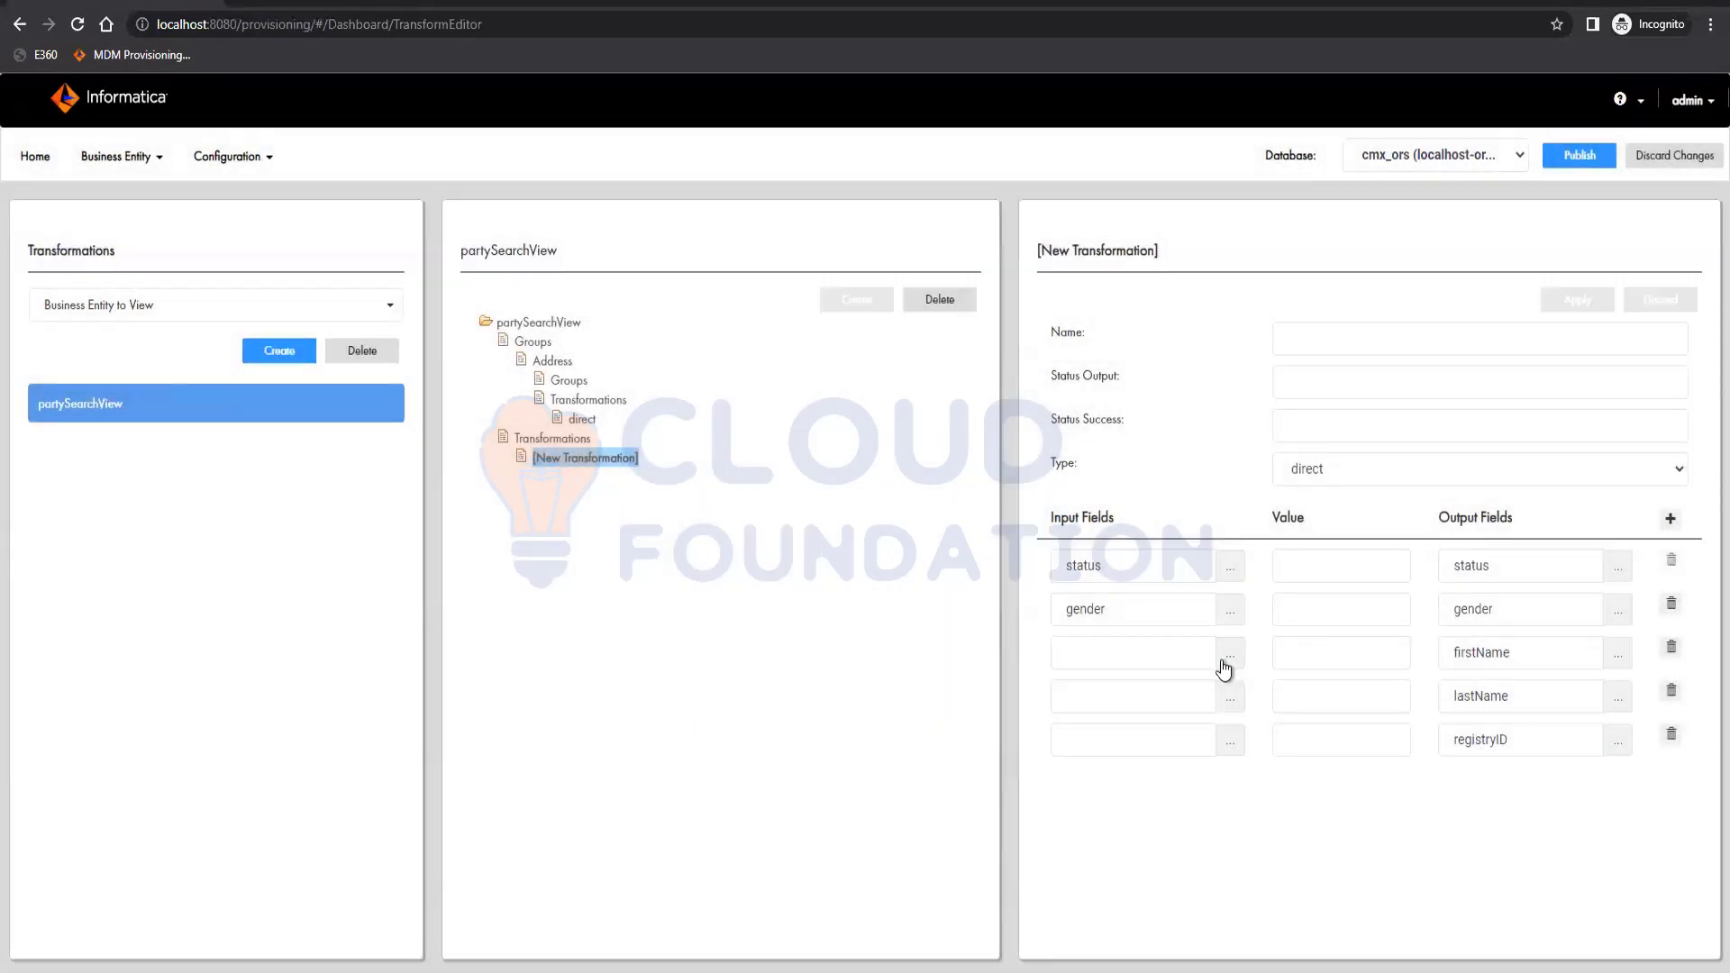
left_click(1227, 655)
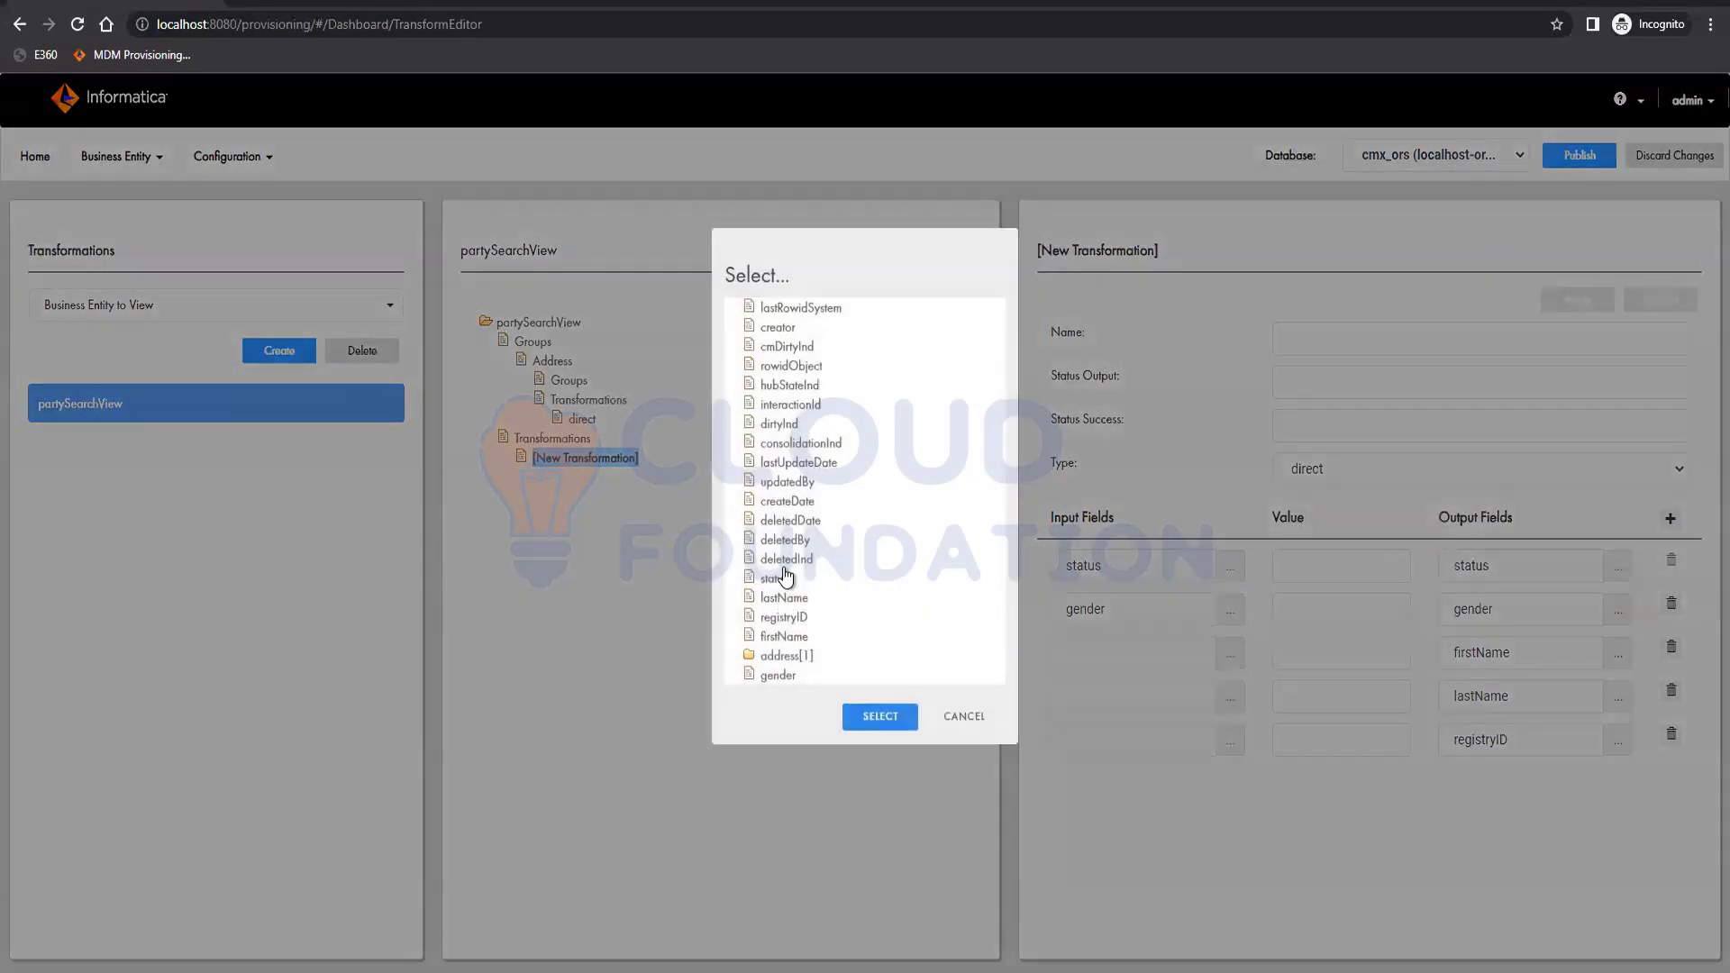
left_click(800, 641)
left_click(874, 718)
left_click(784, 598)
left_click(874, 717)
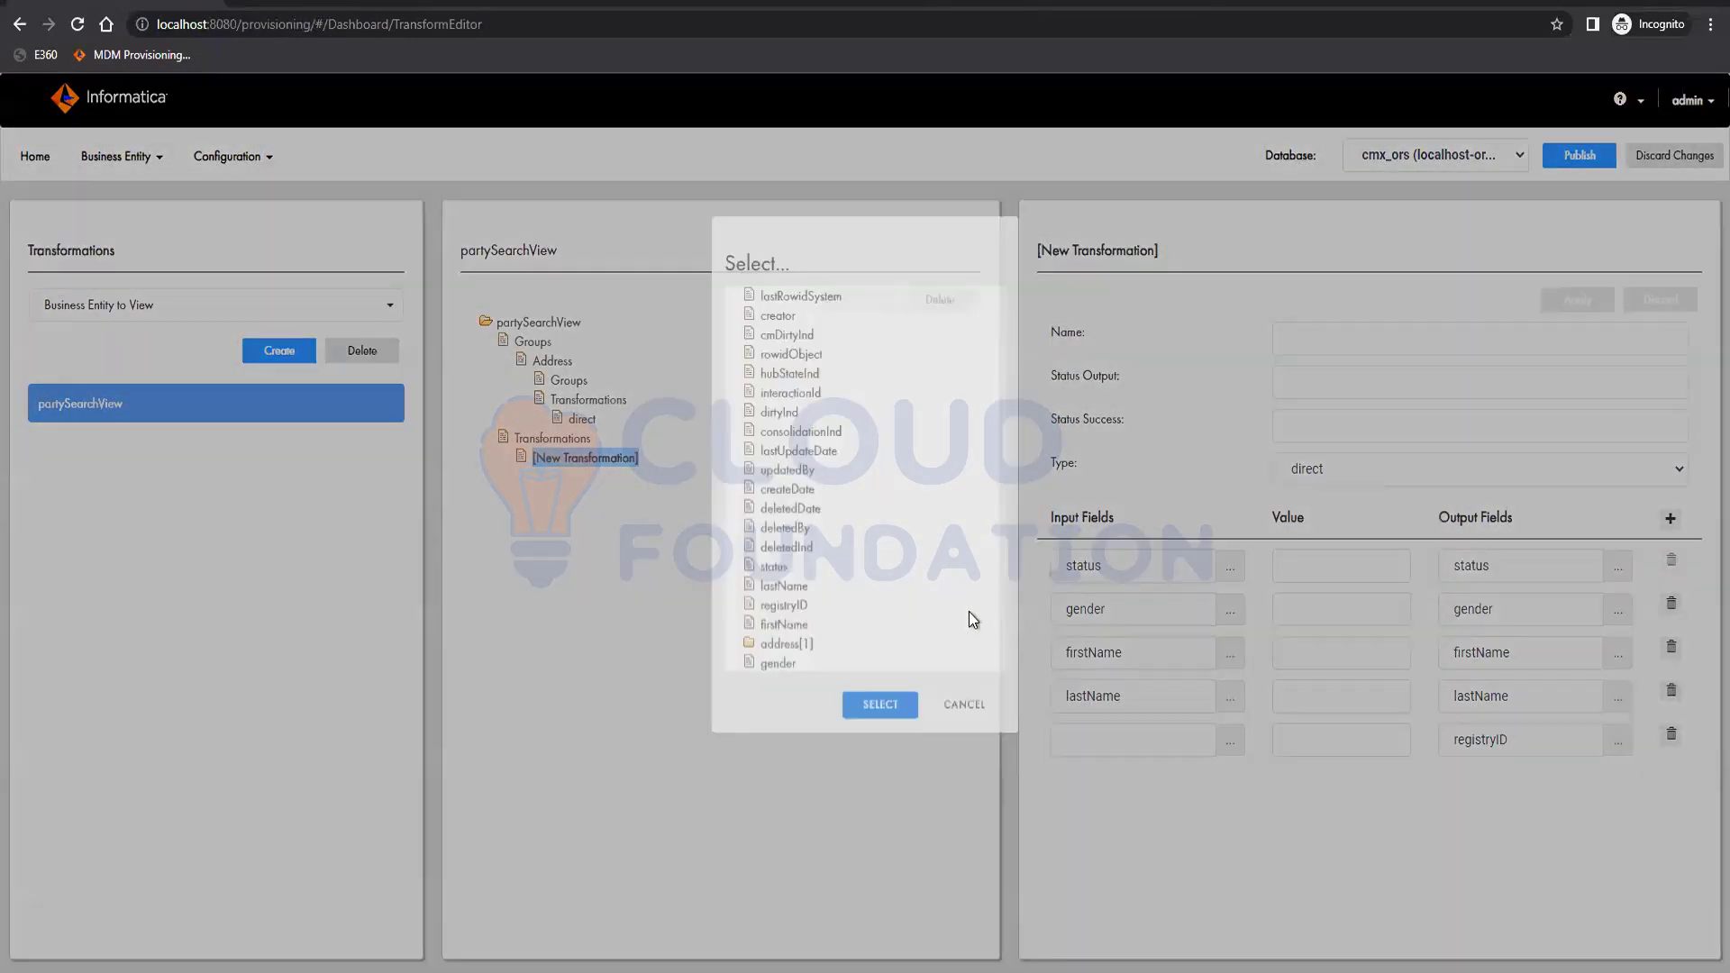
left_click(1231, 741)
left_click(784, 615)
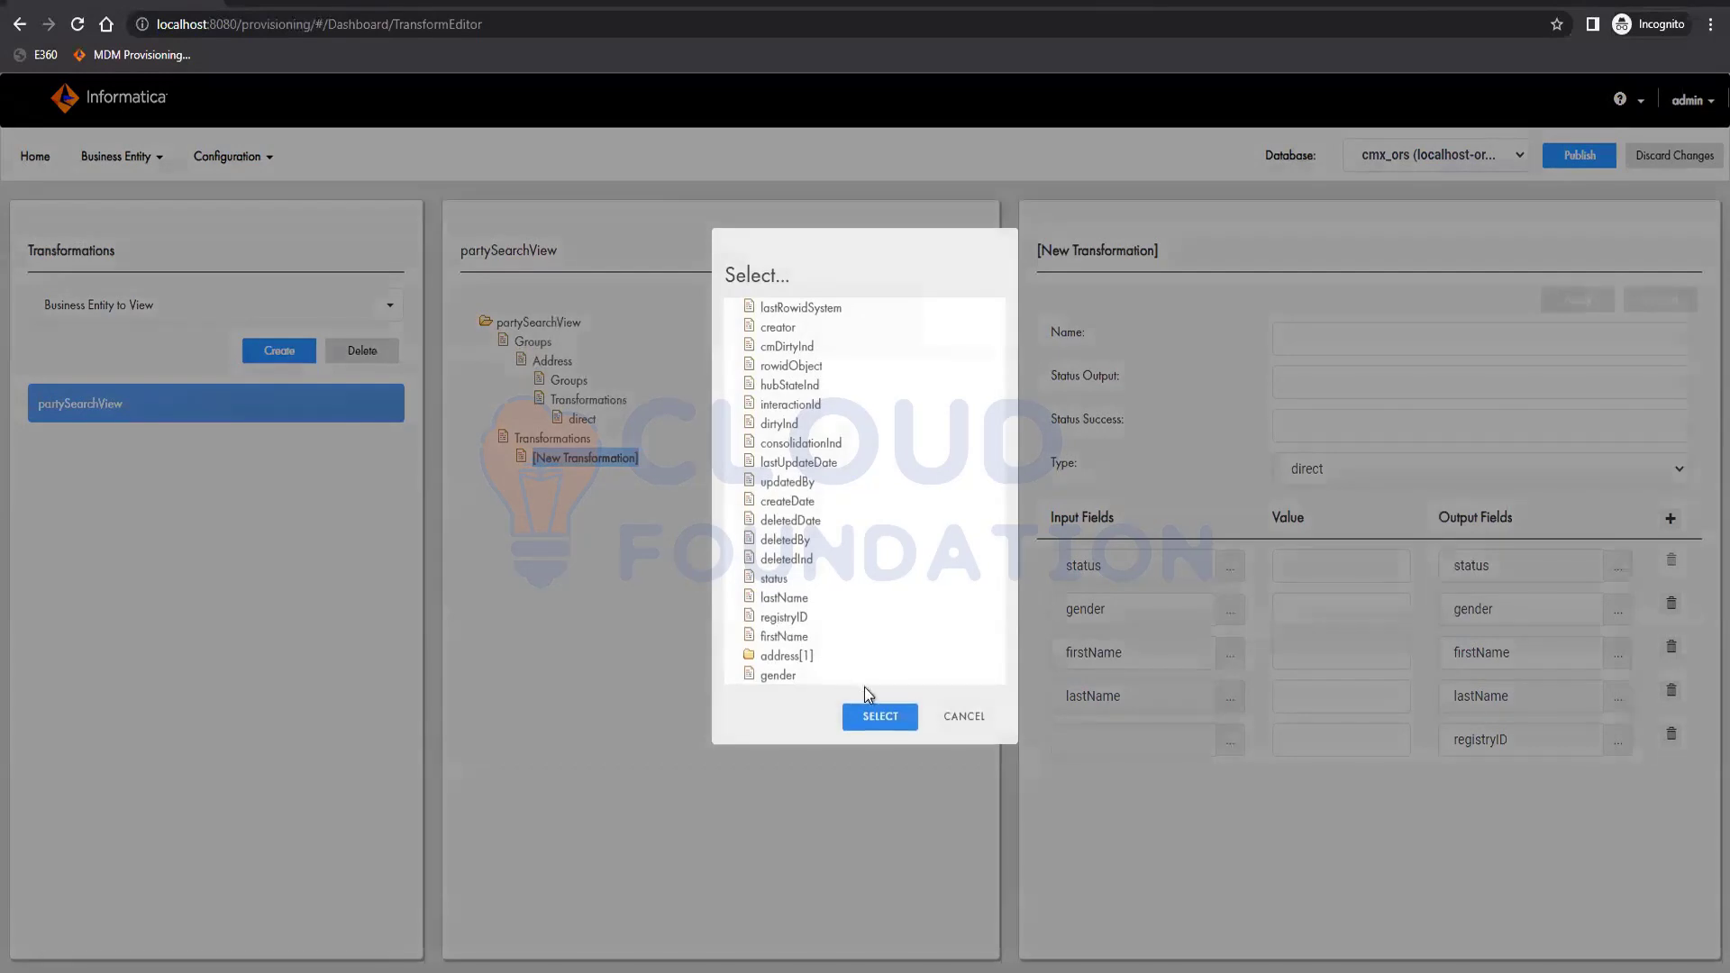
left_click(881, 714)
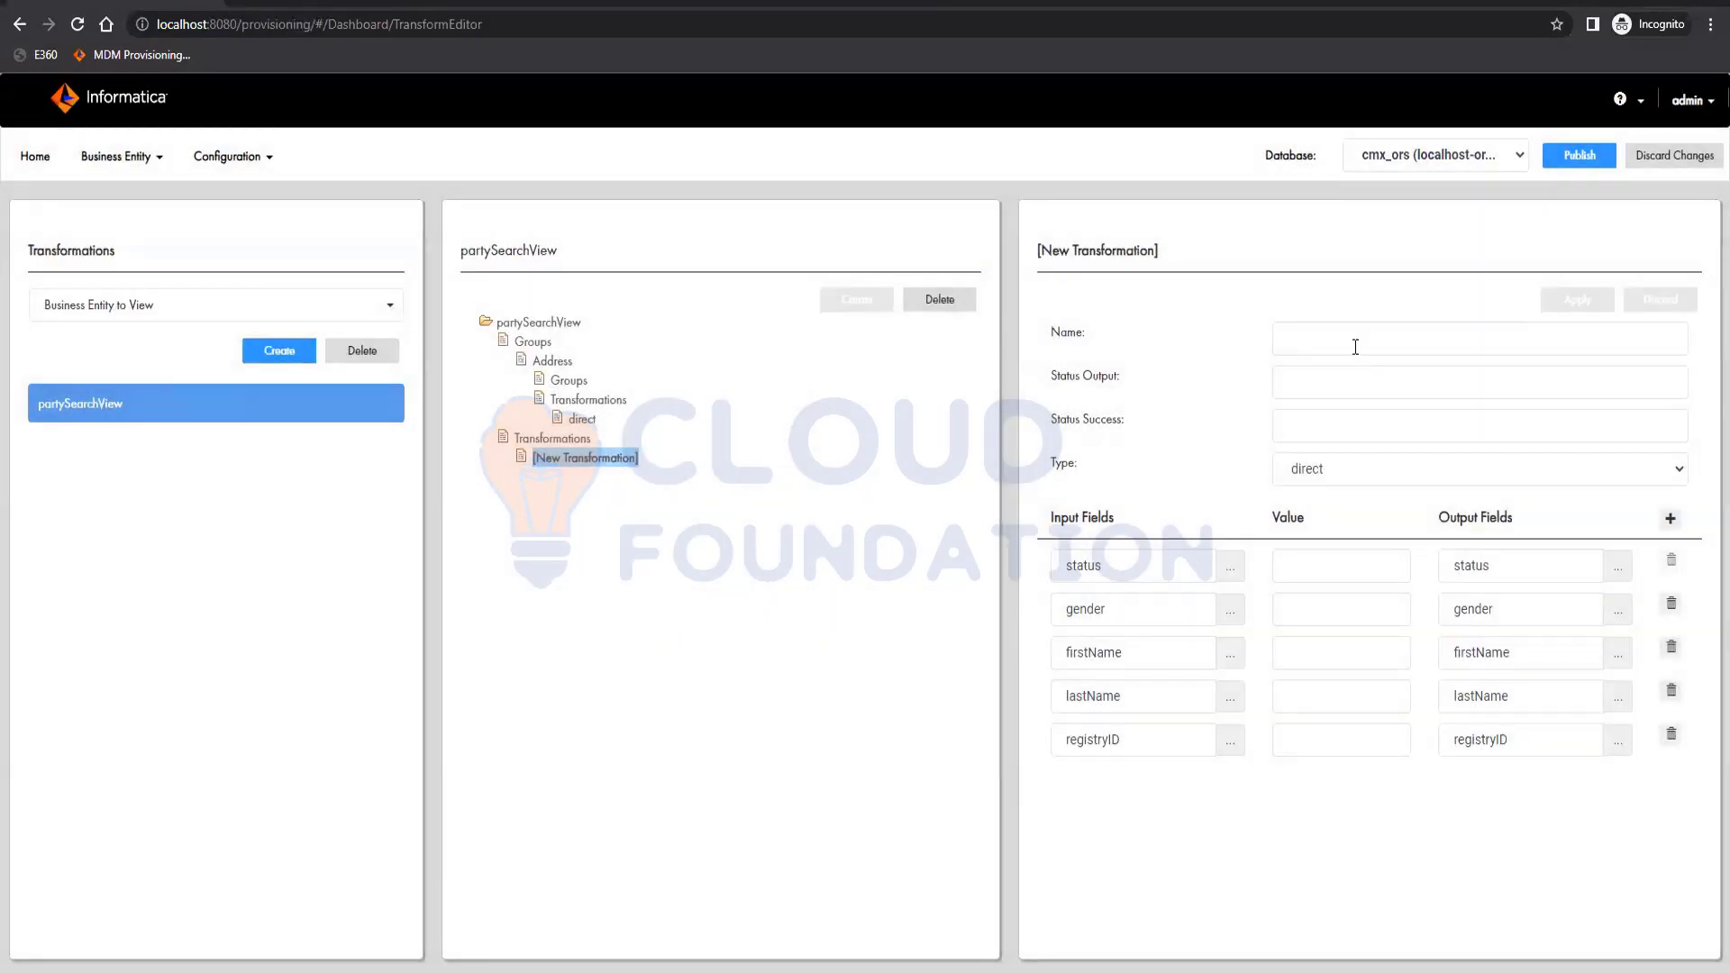
left_click(1355, 347)
Name the partySearchView field-mapping transformation direct and apply it.
type("direct")
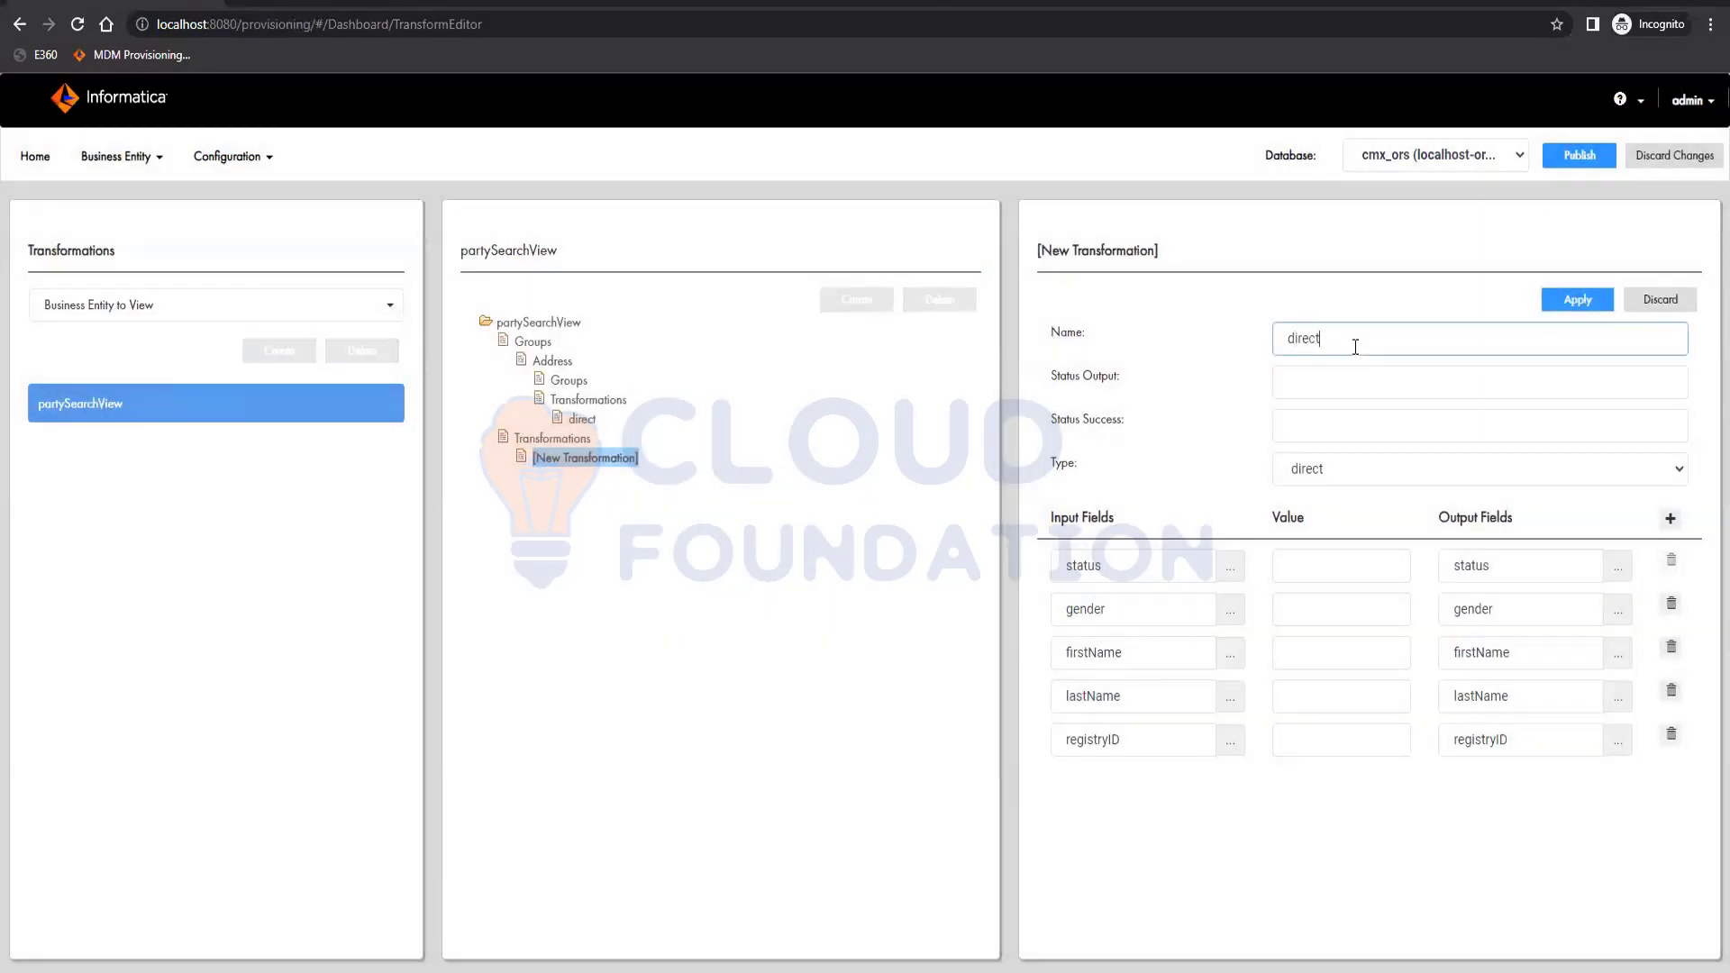
left_click(1575, 301)
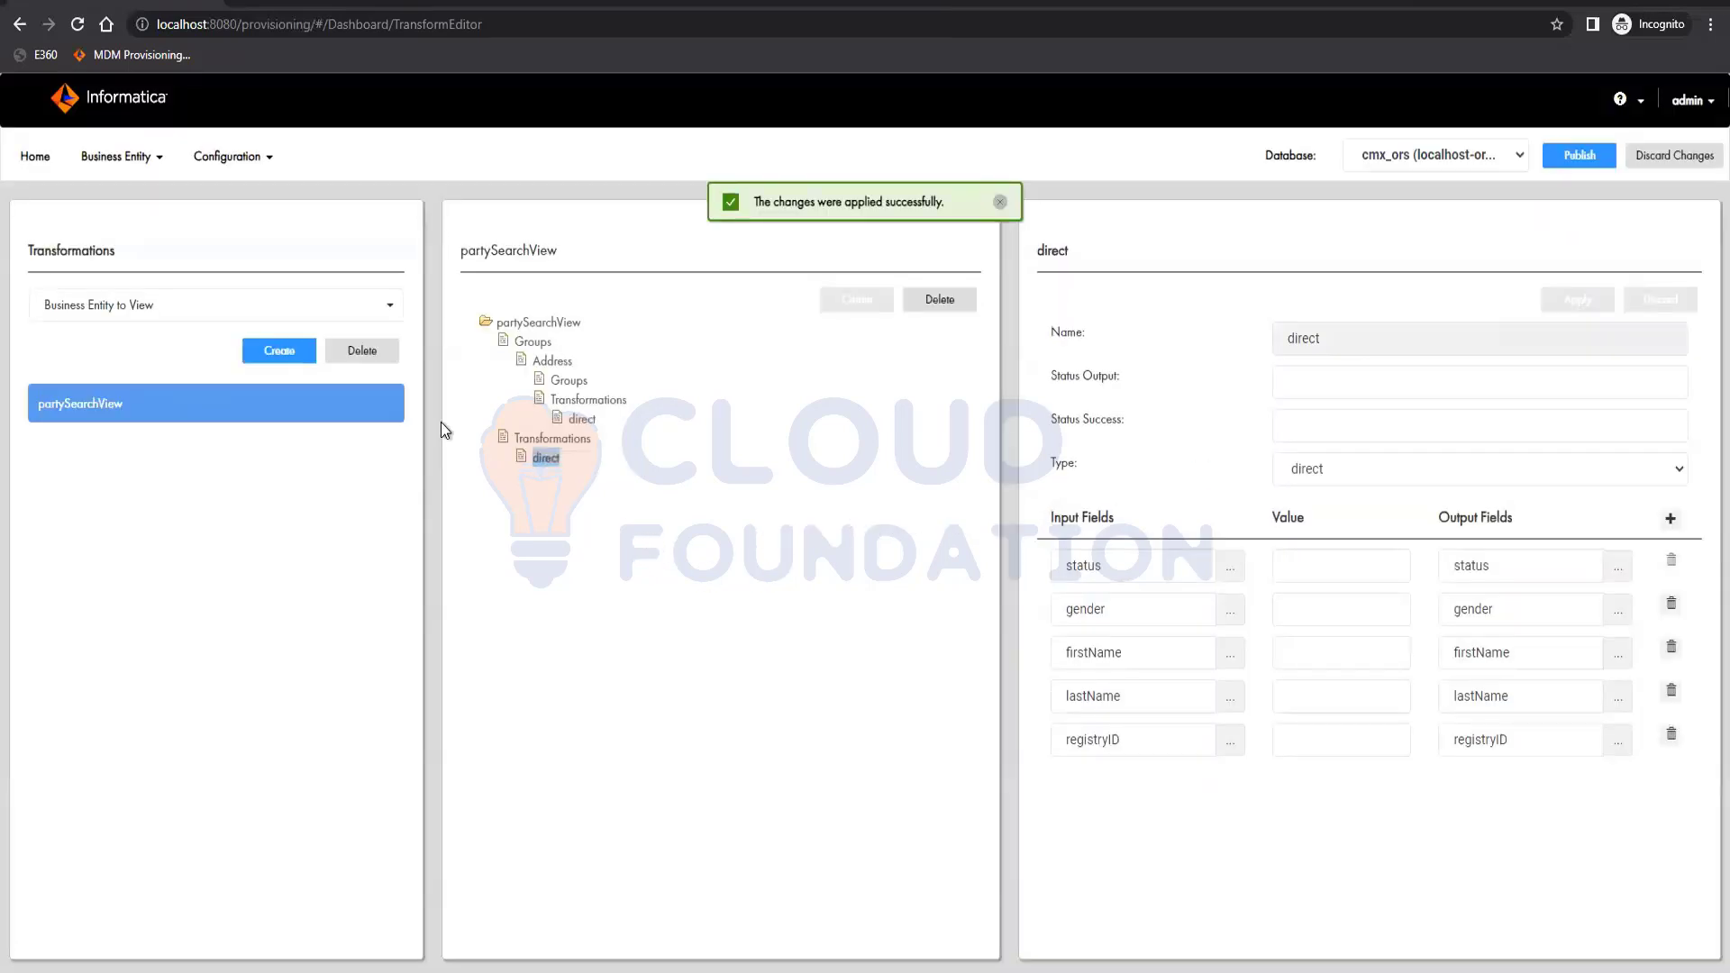
left_click(114, 311)
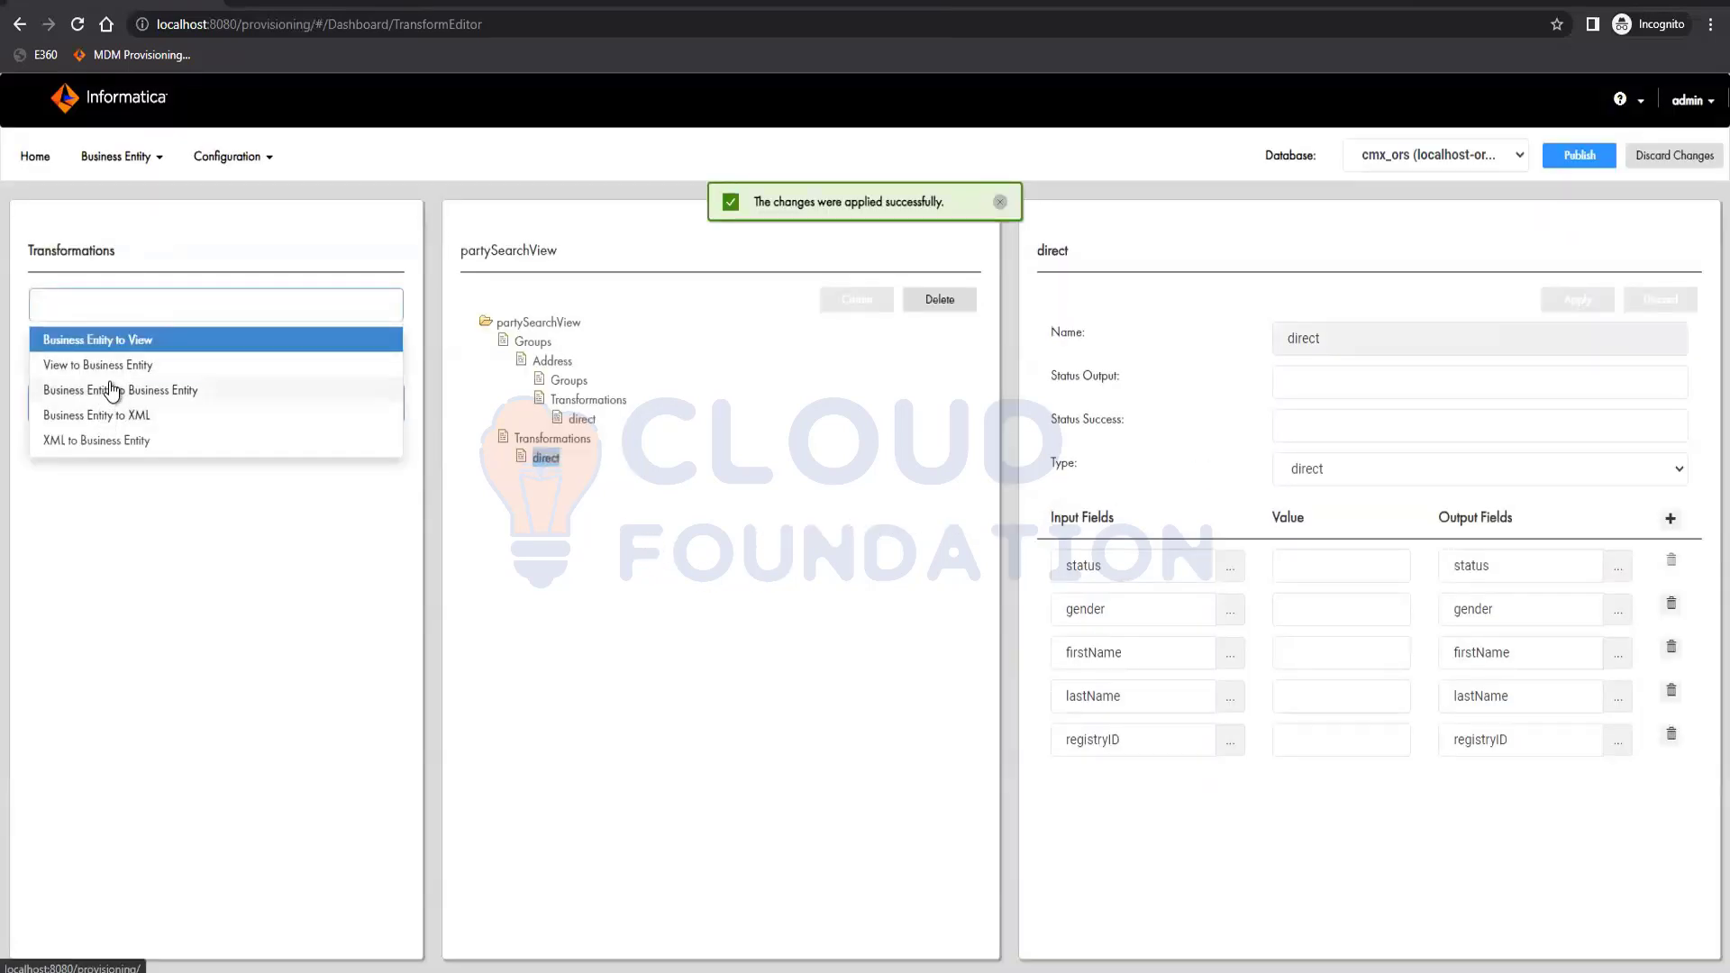
left_click(365, 576)
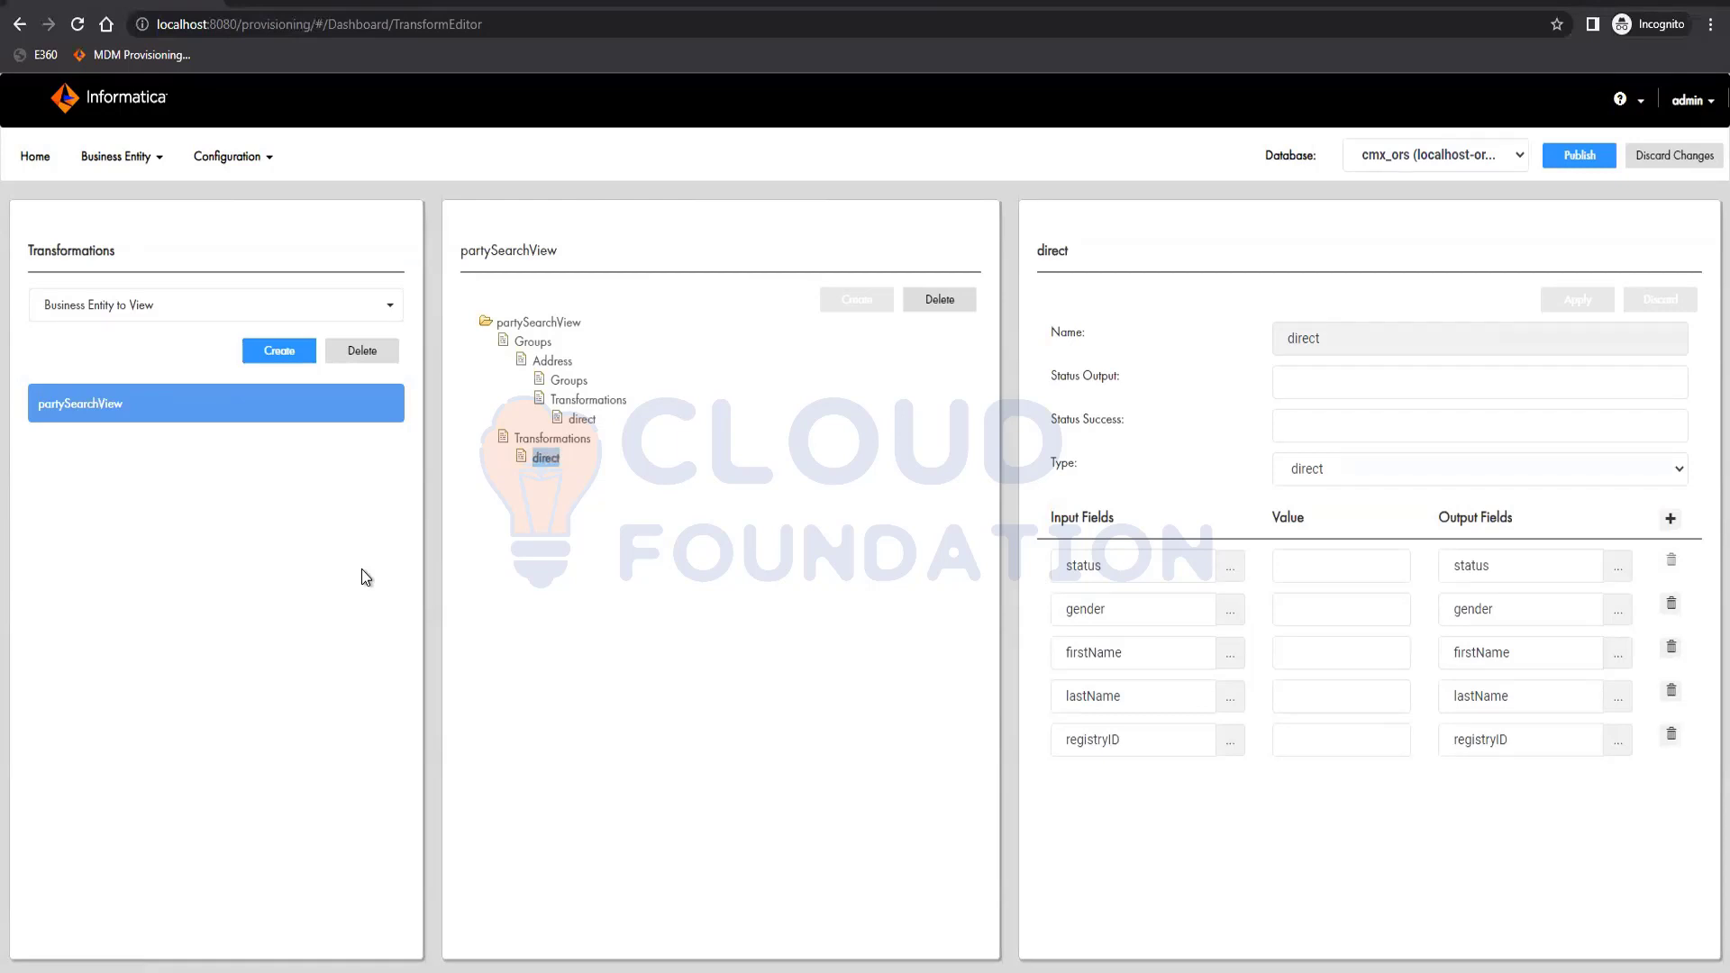
Create a Business Entity to Business Entity transformation named 'party' on the Party entity and apply it.
left_click(90, 306)
left_click(99, 396)
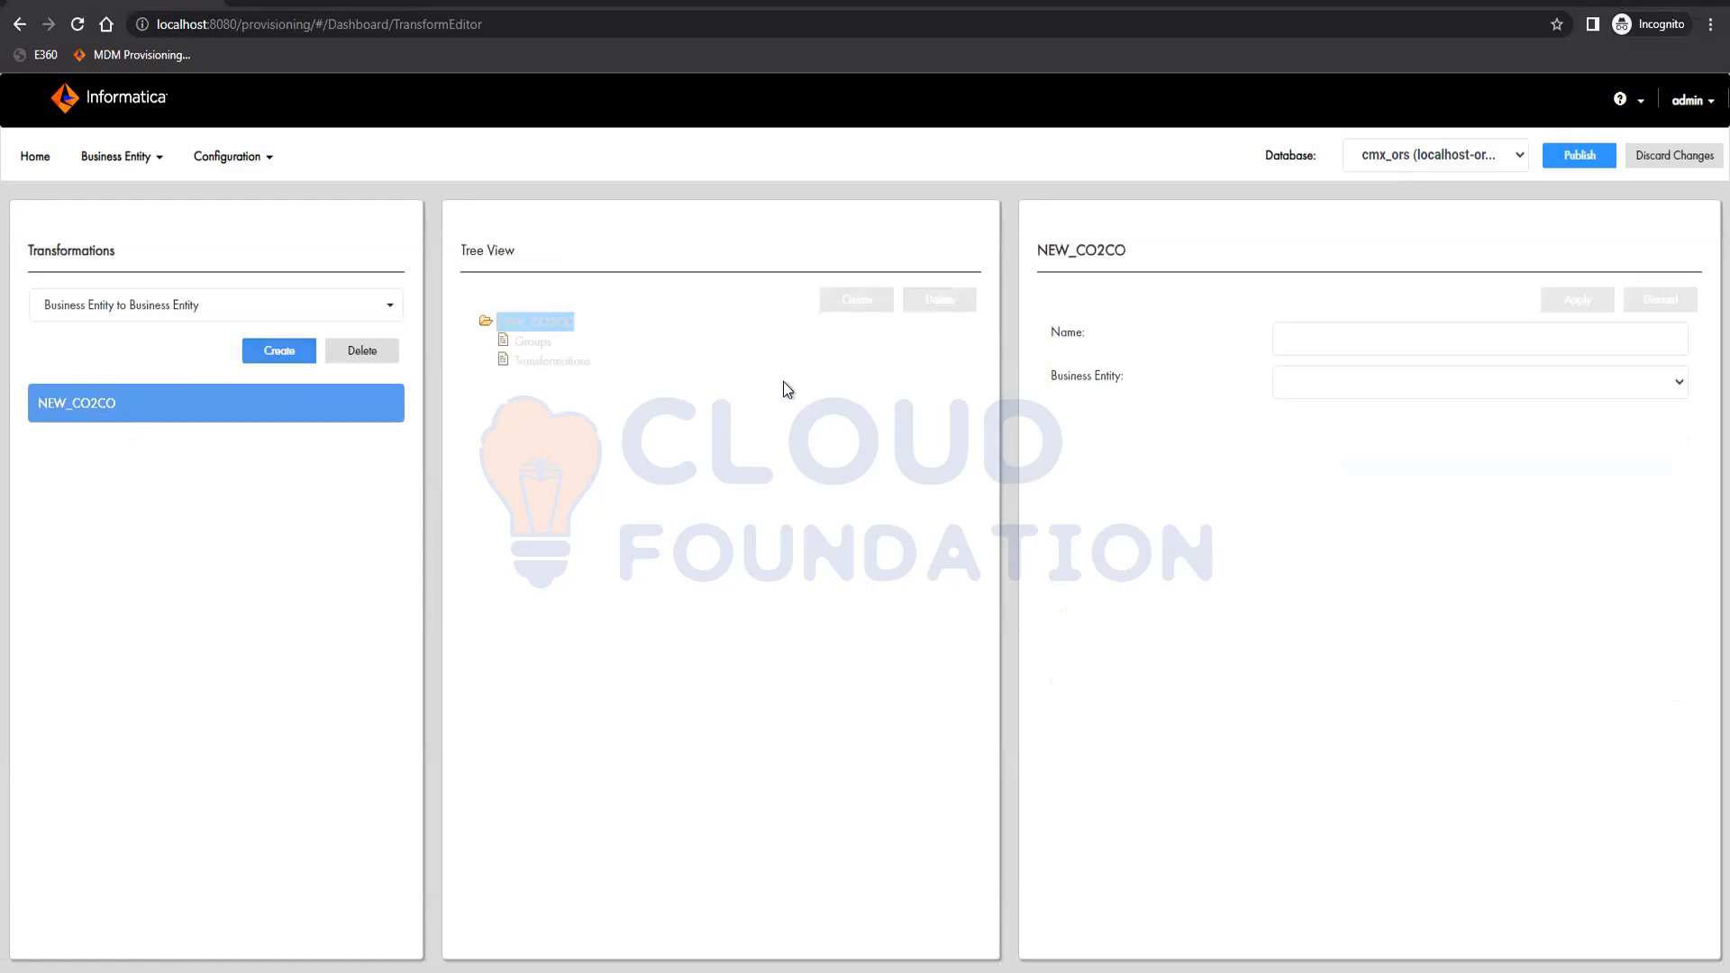
left_click(1375, 390)
left_click(1333, 411)
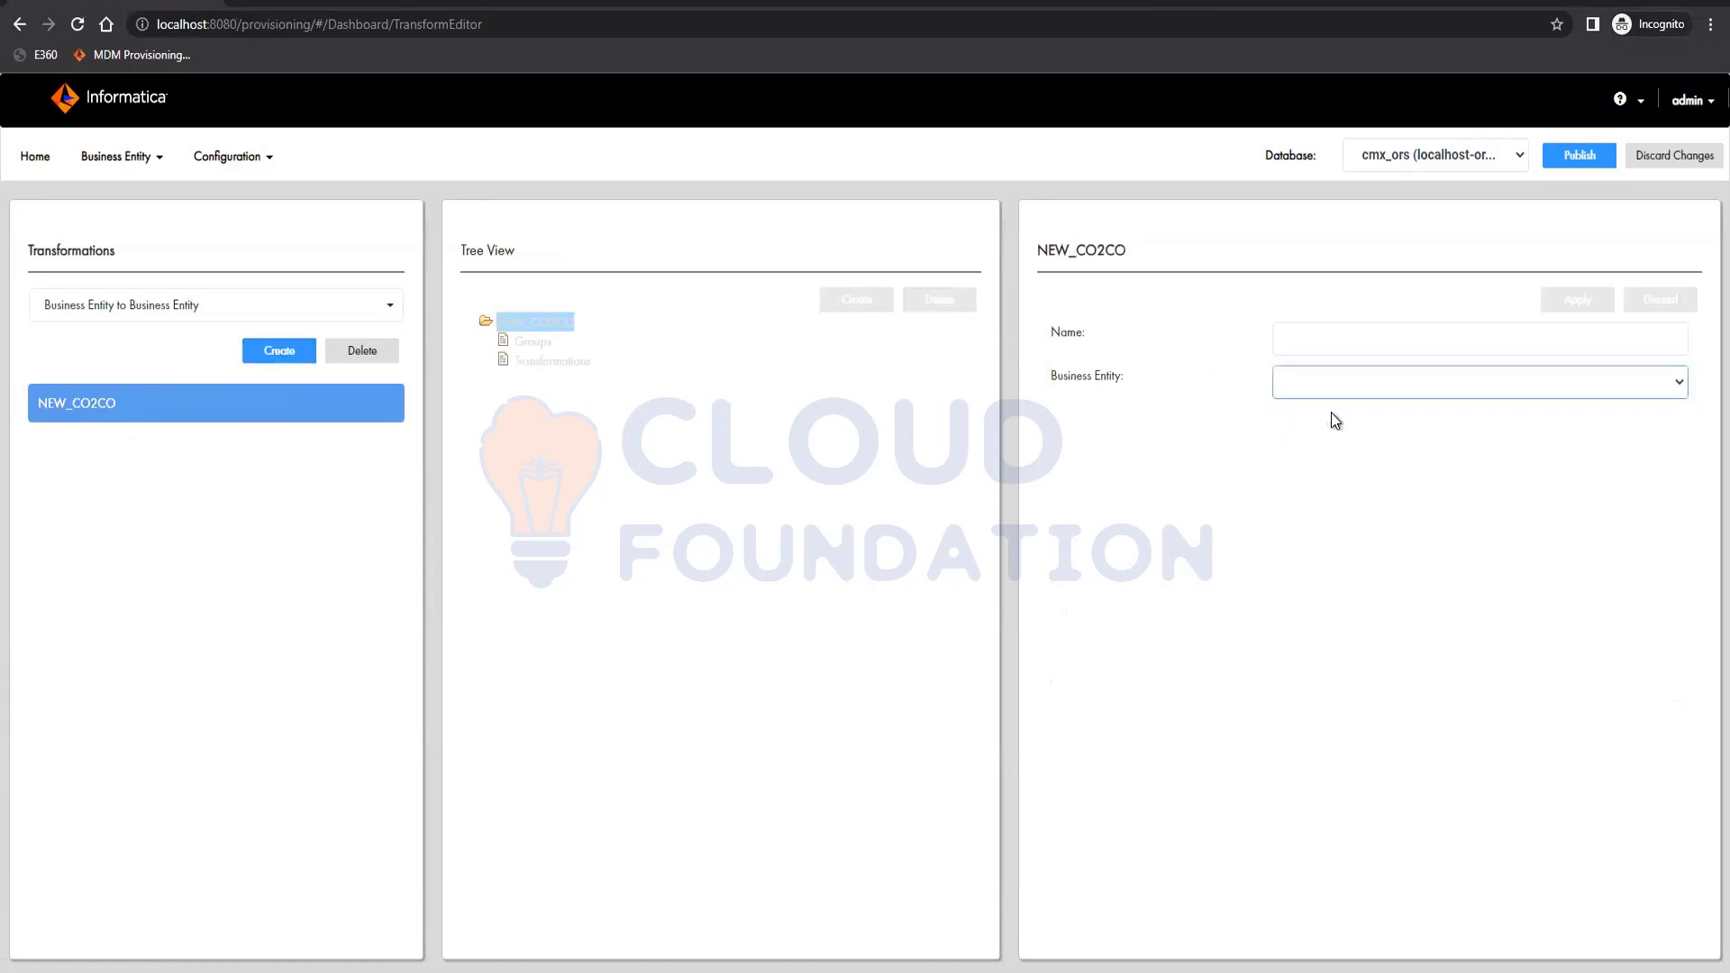
left_click(1333, 340)
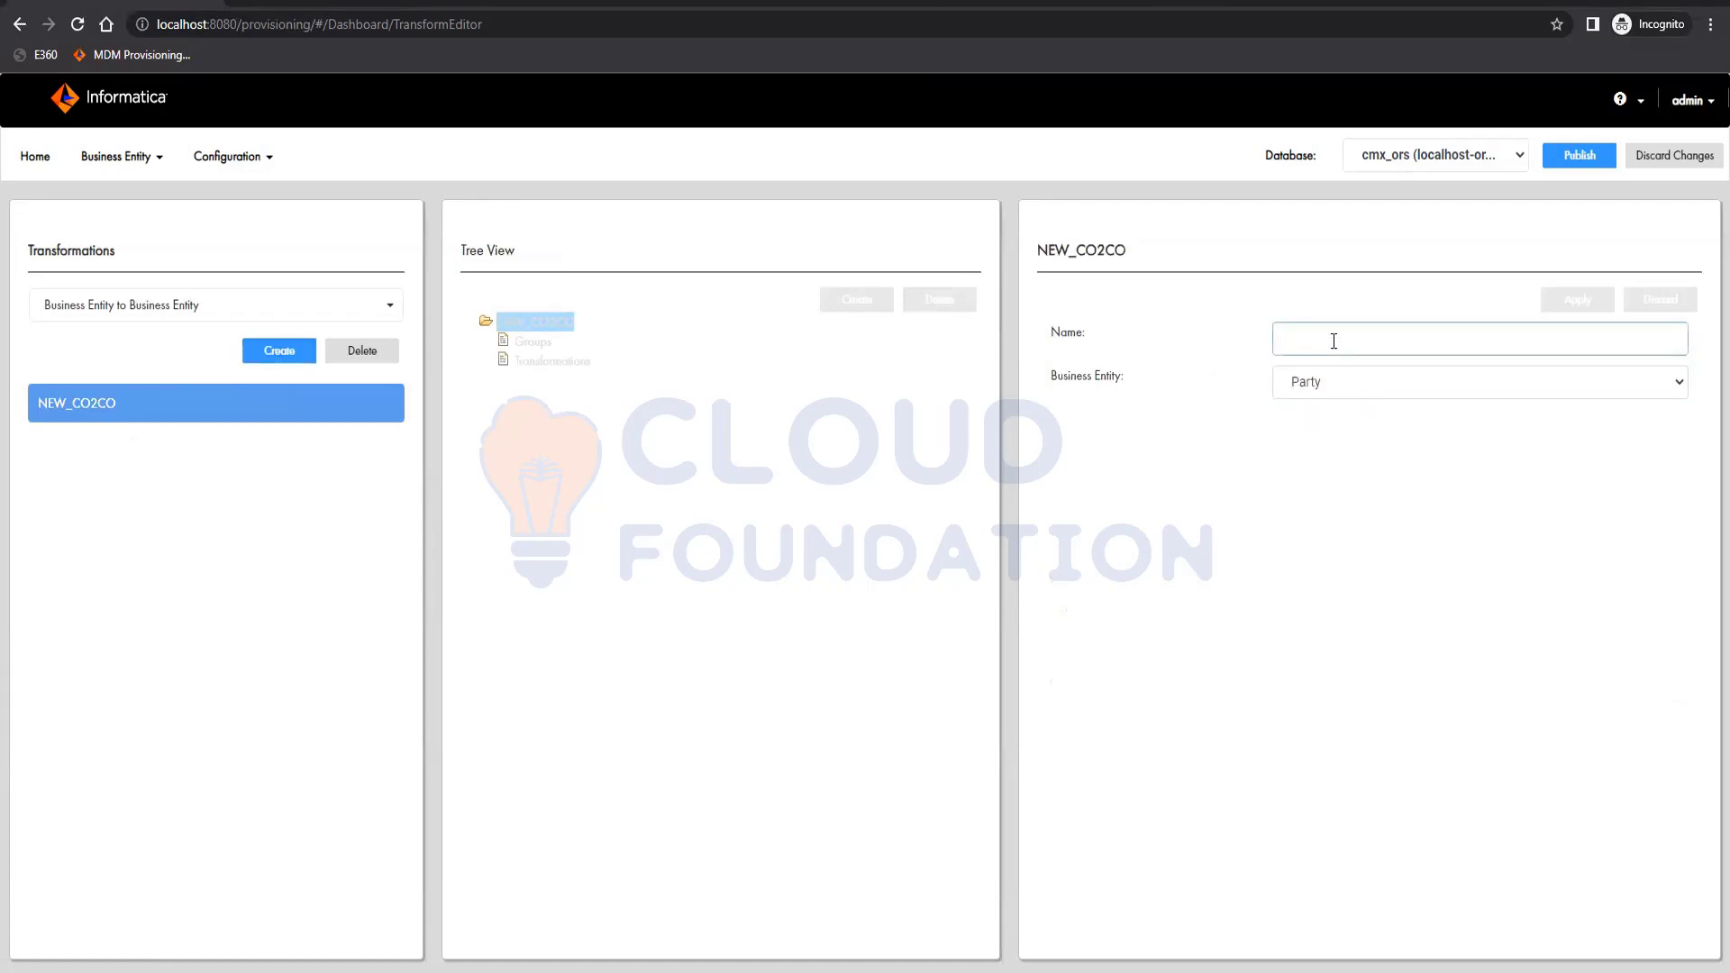
type("party")
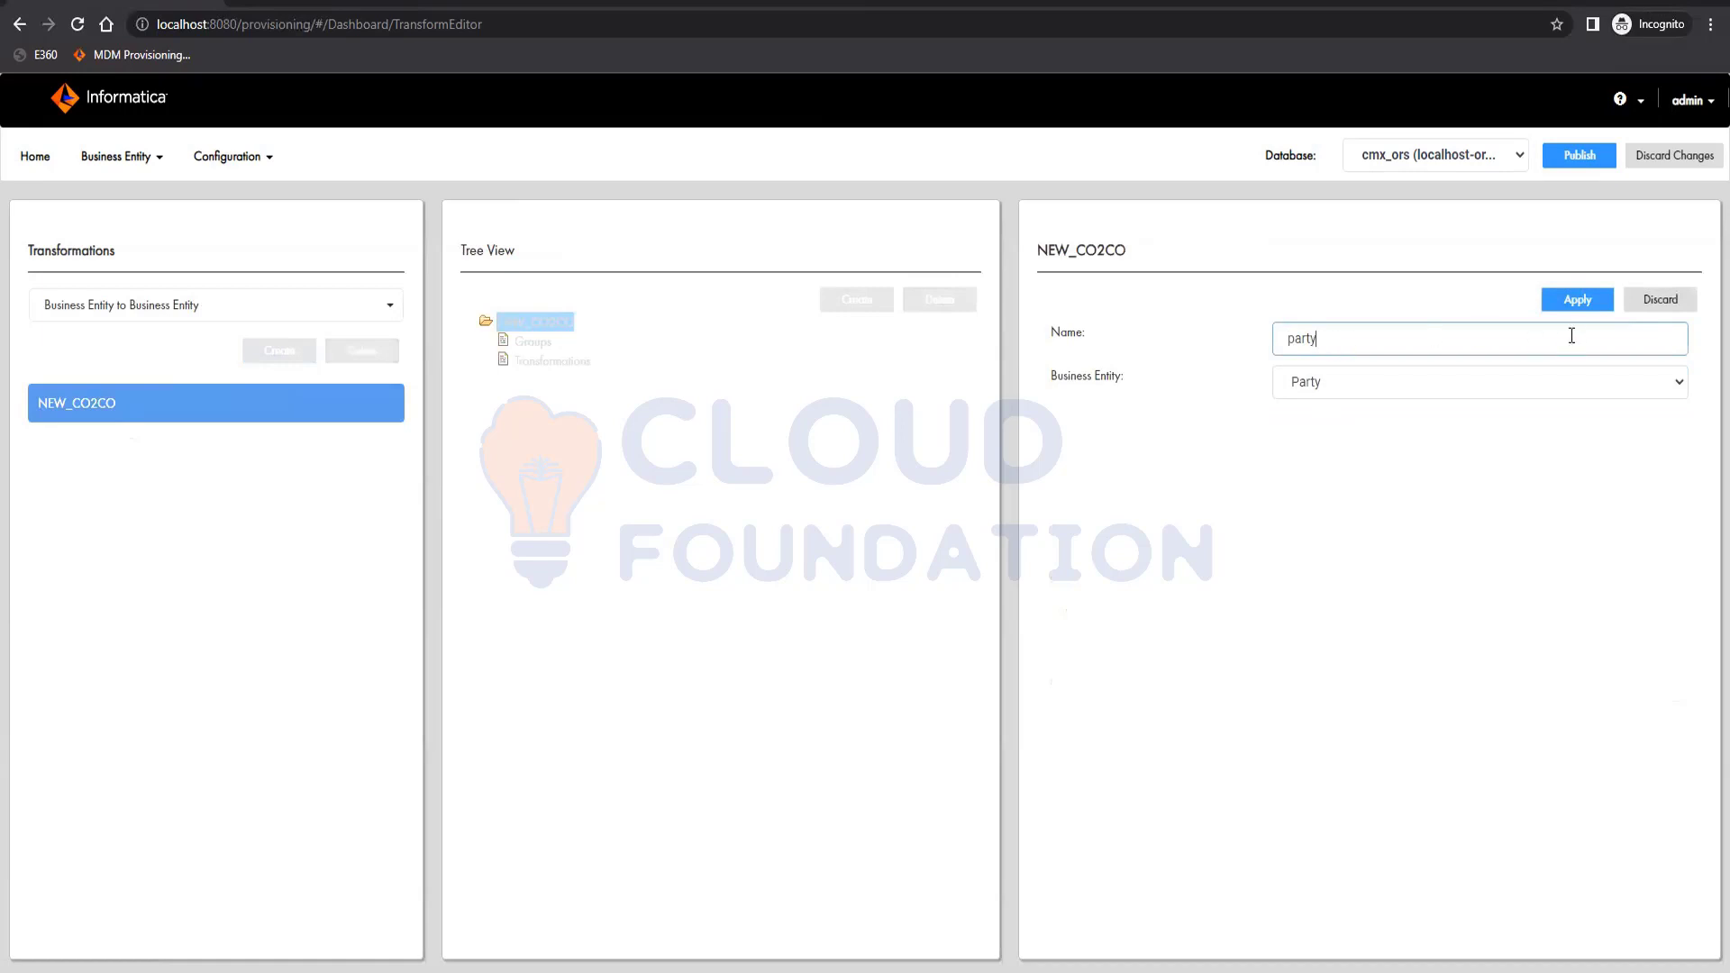
left_click(1578, 300)
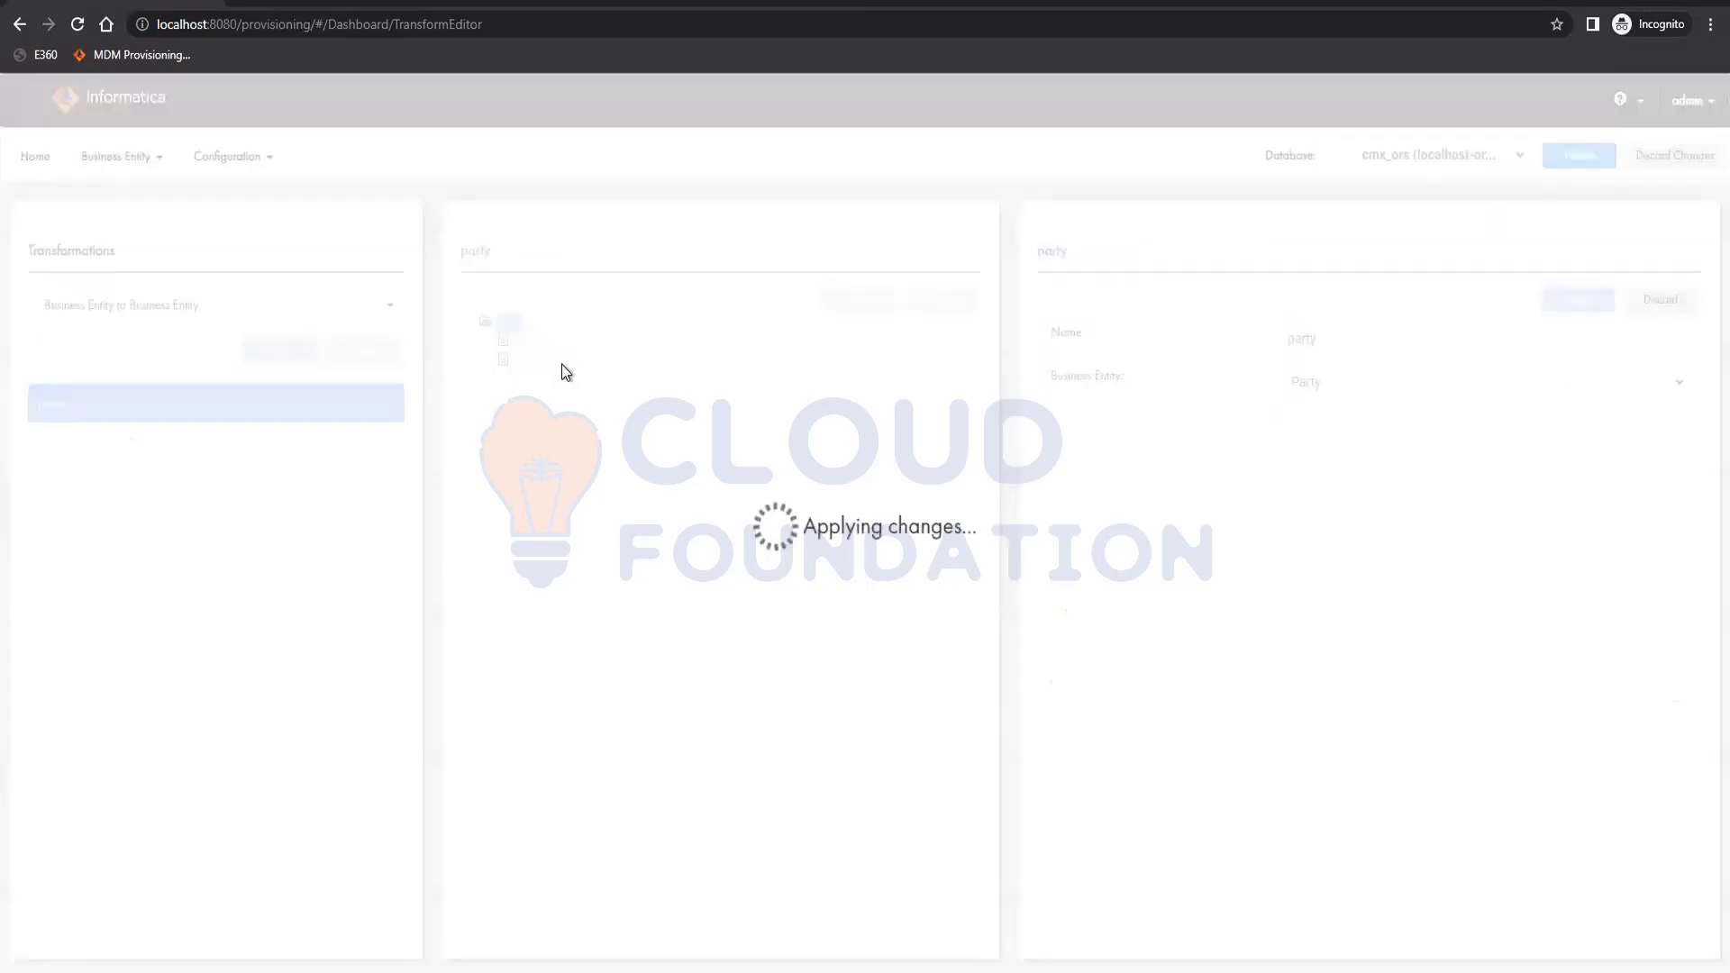
left_click(551, 361)
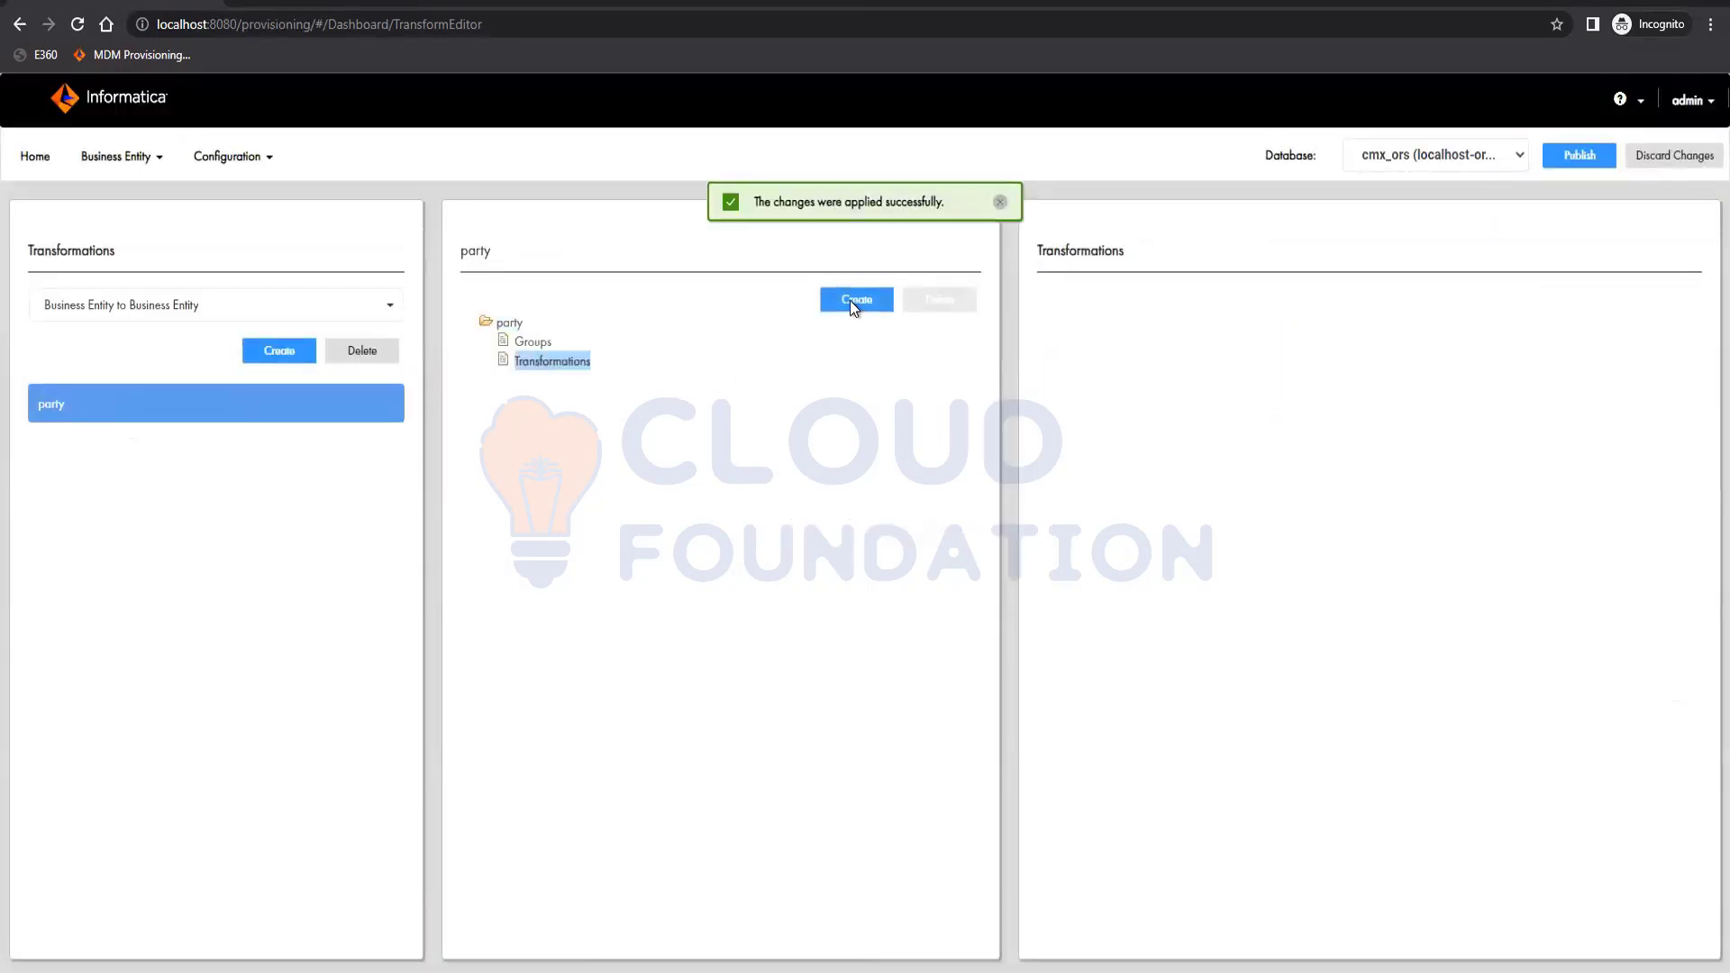
Add a cleanse-type transformation under party using the Custom library's RegistryID validation function.
left_click(850, 300)
left_click(1408, 469)
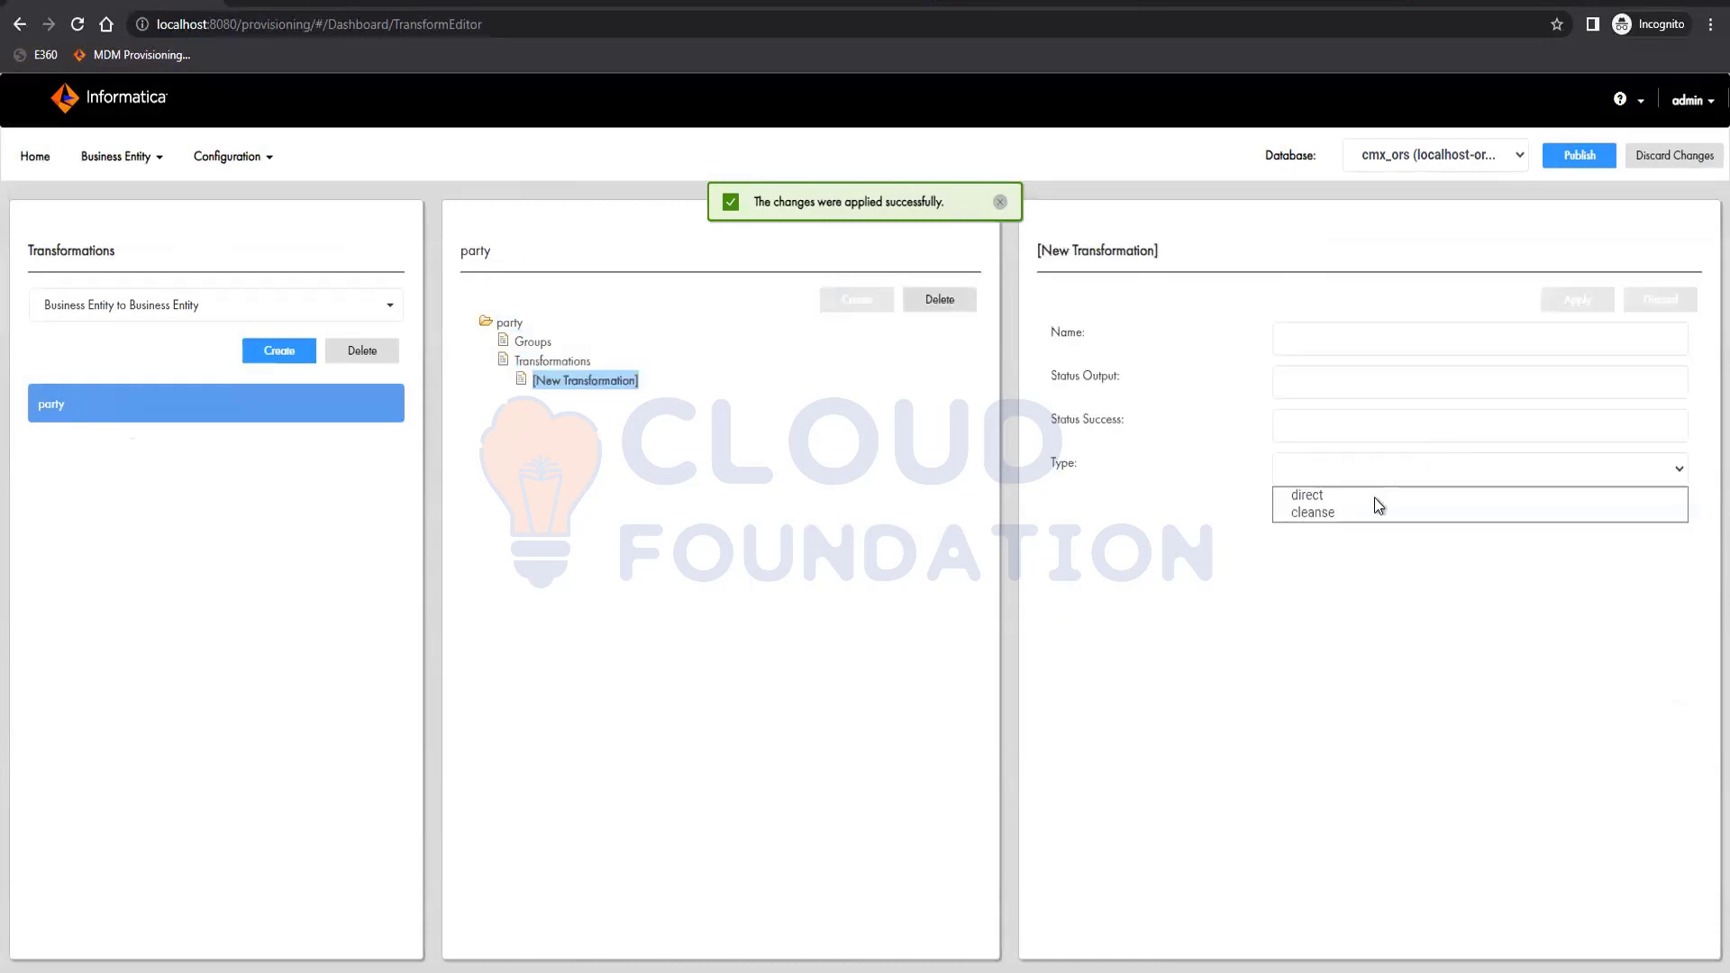
left_click(1334, 516)
left_click(1362, 511)
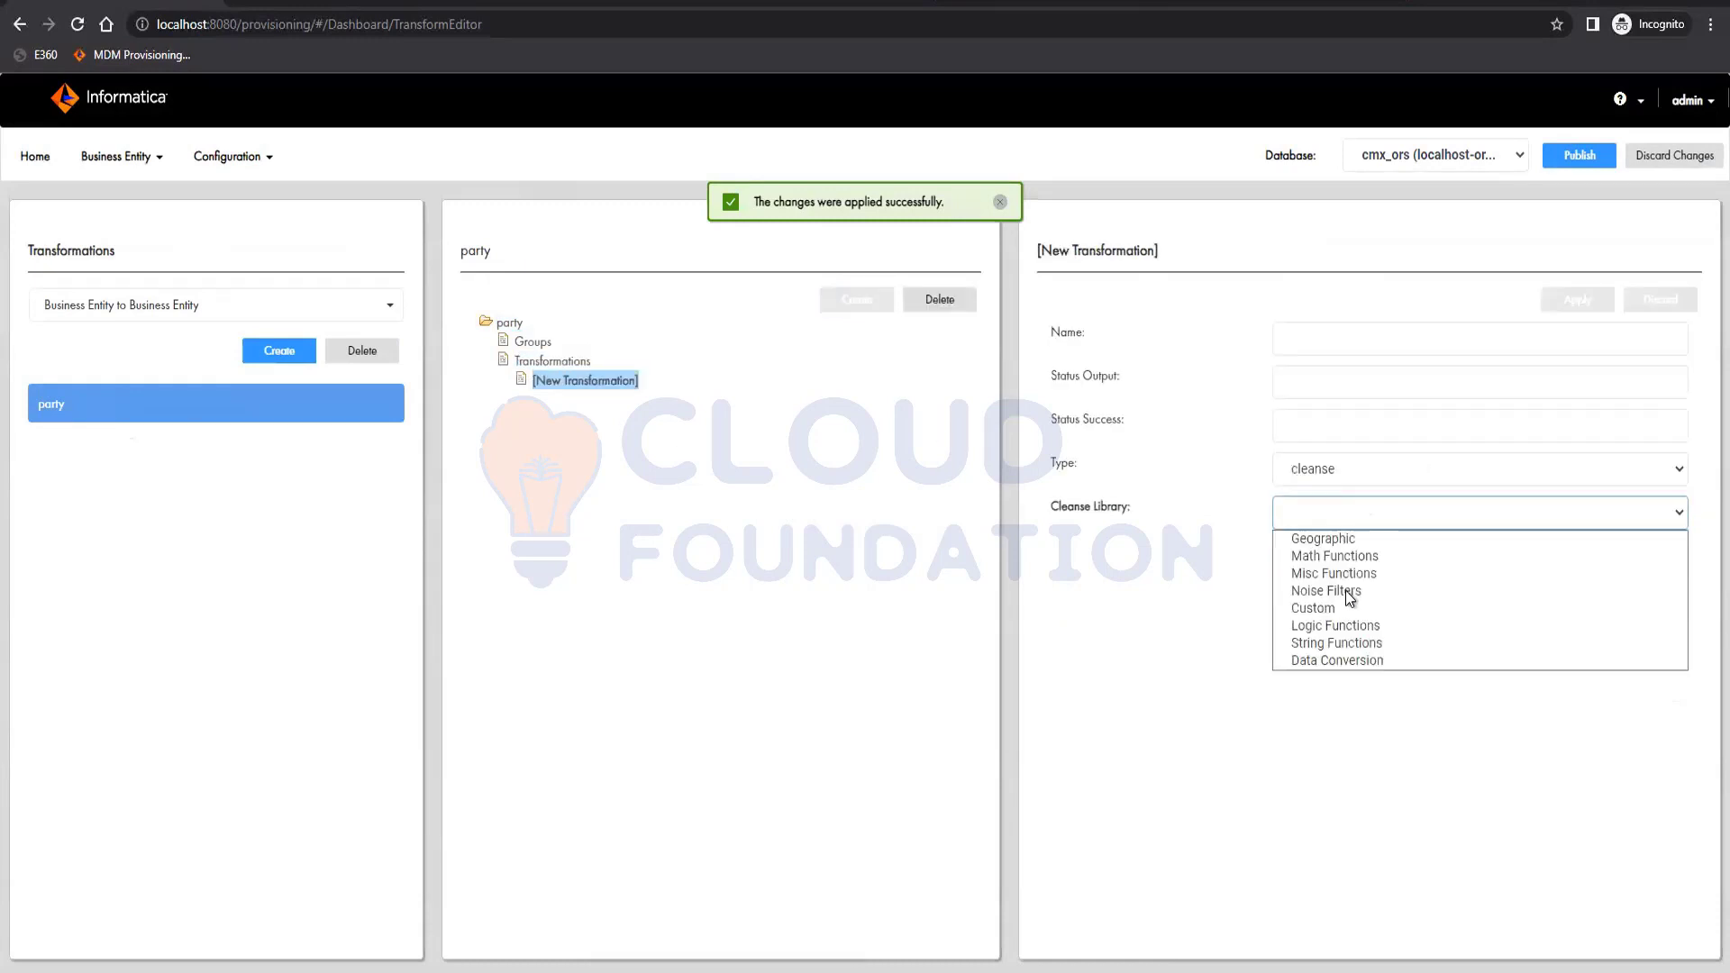
left_click(1334, 602)
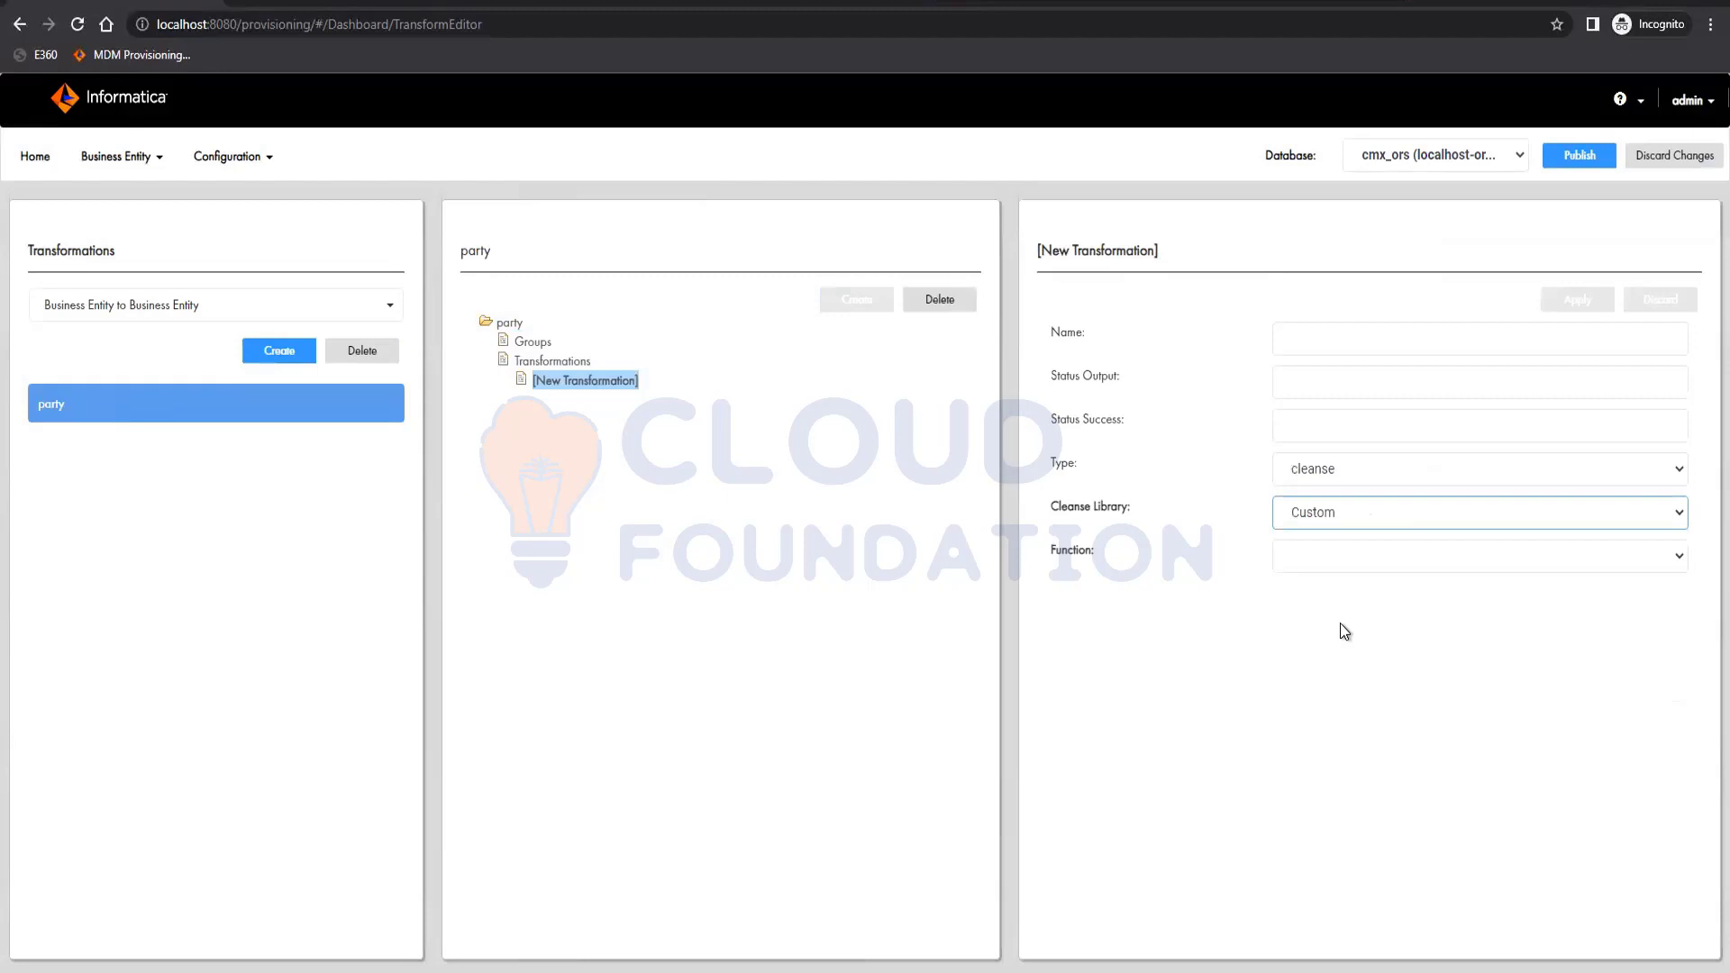
left_click(1347, 558)
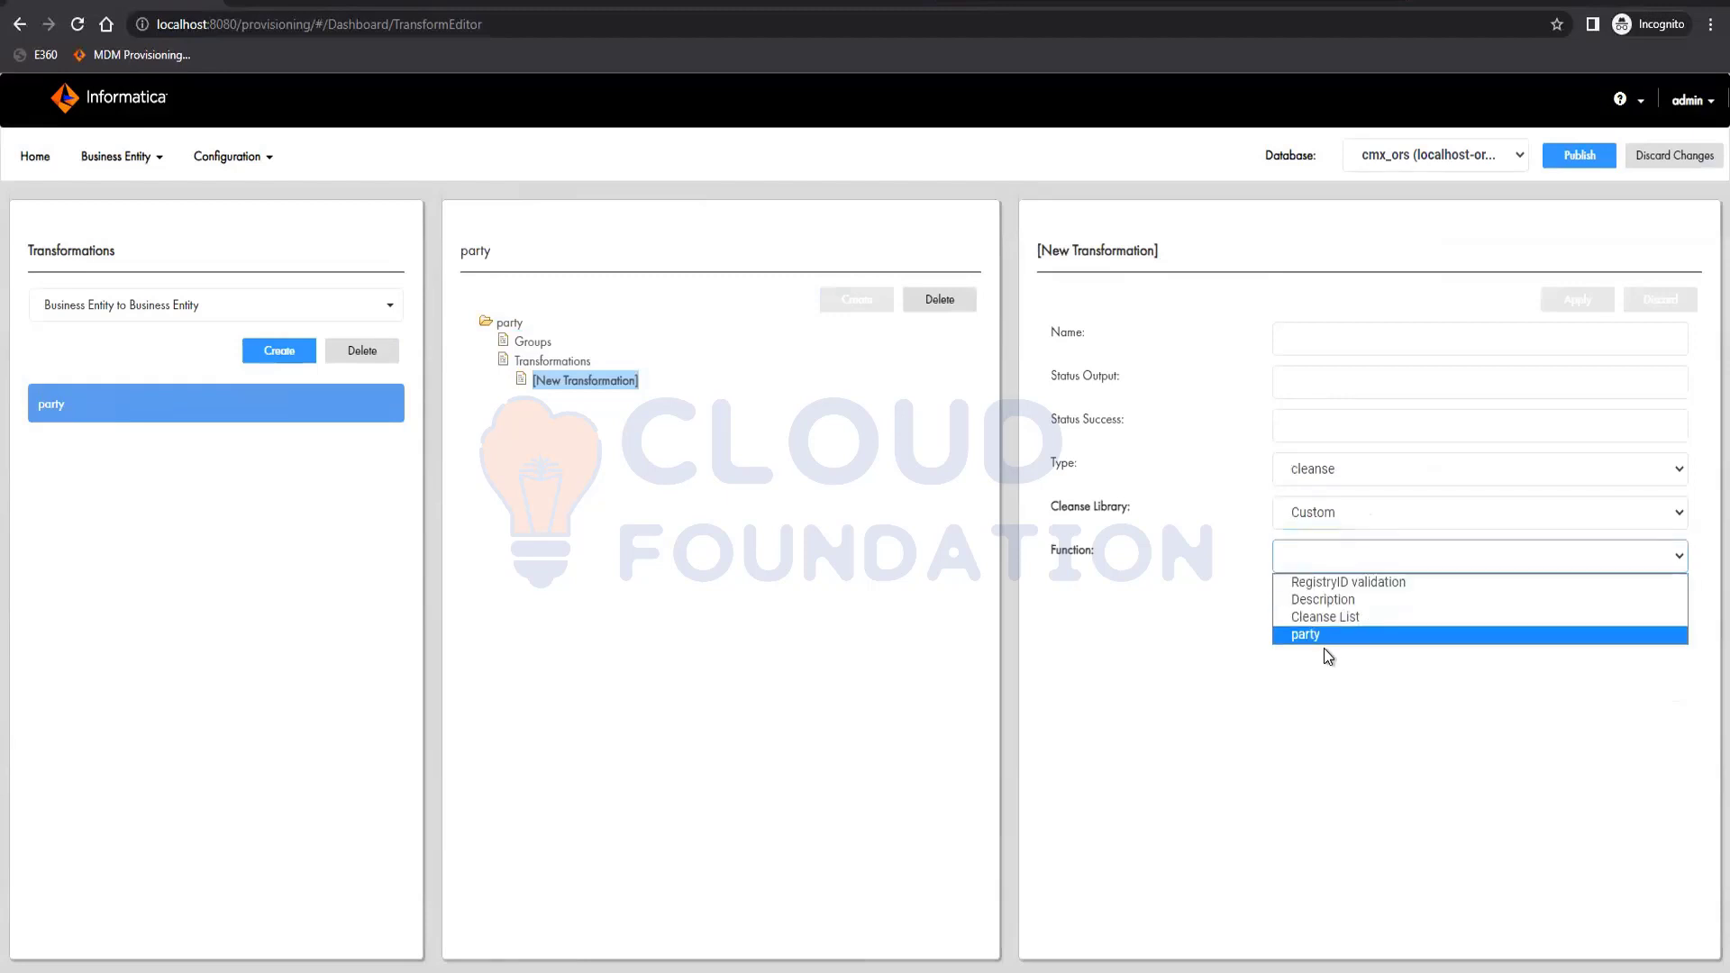
left_click(1355, 583)
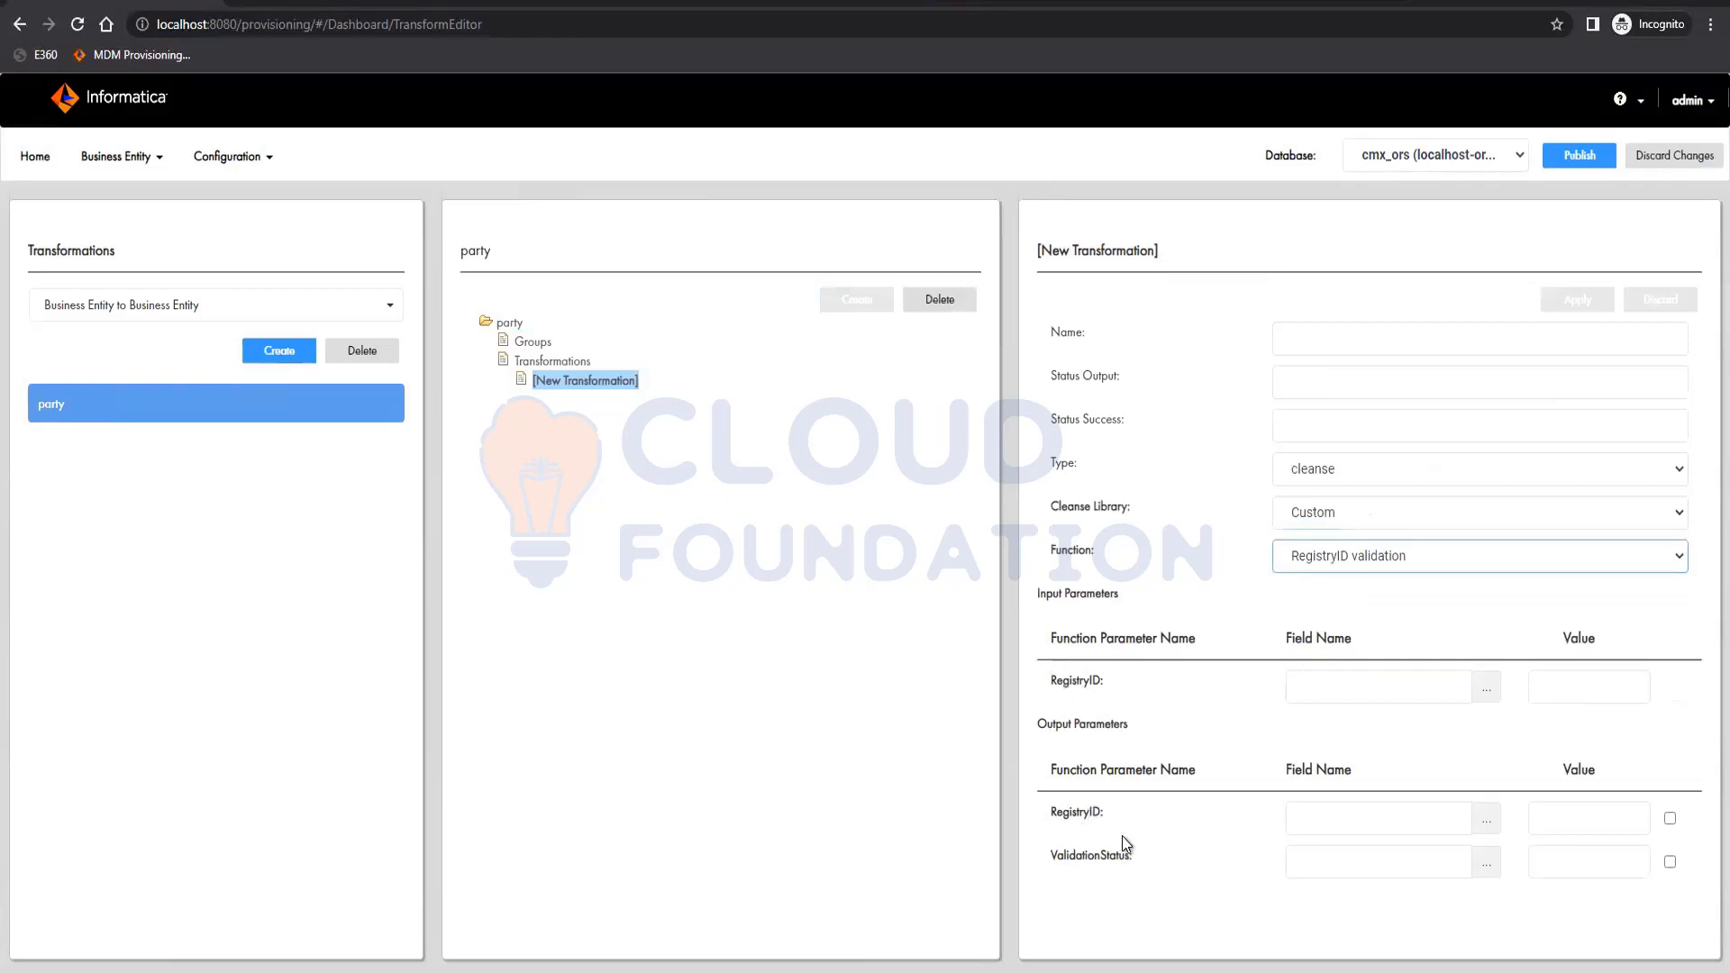
Map the RegistryID input and output parameters to registryID and copy the ValidationStatus name.
left_click(1488, 698)
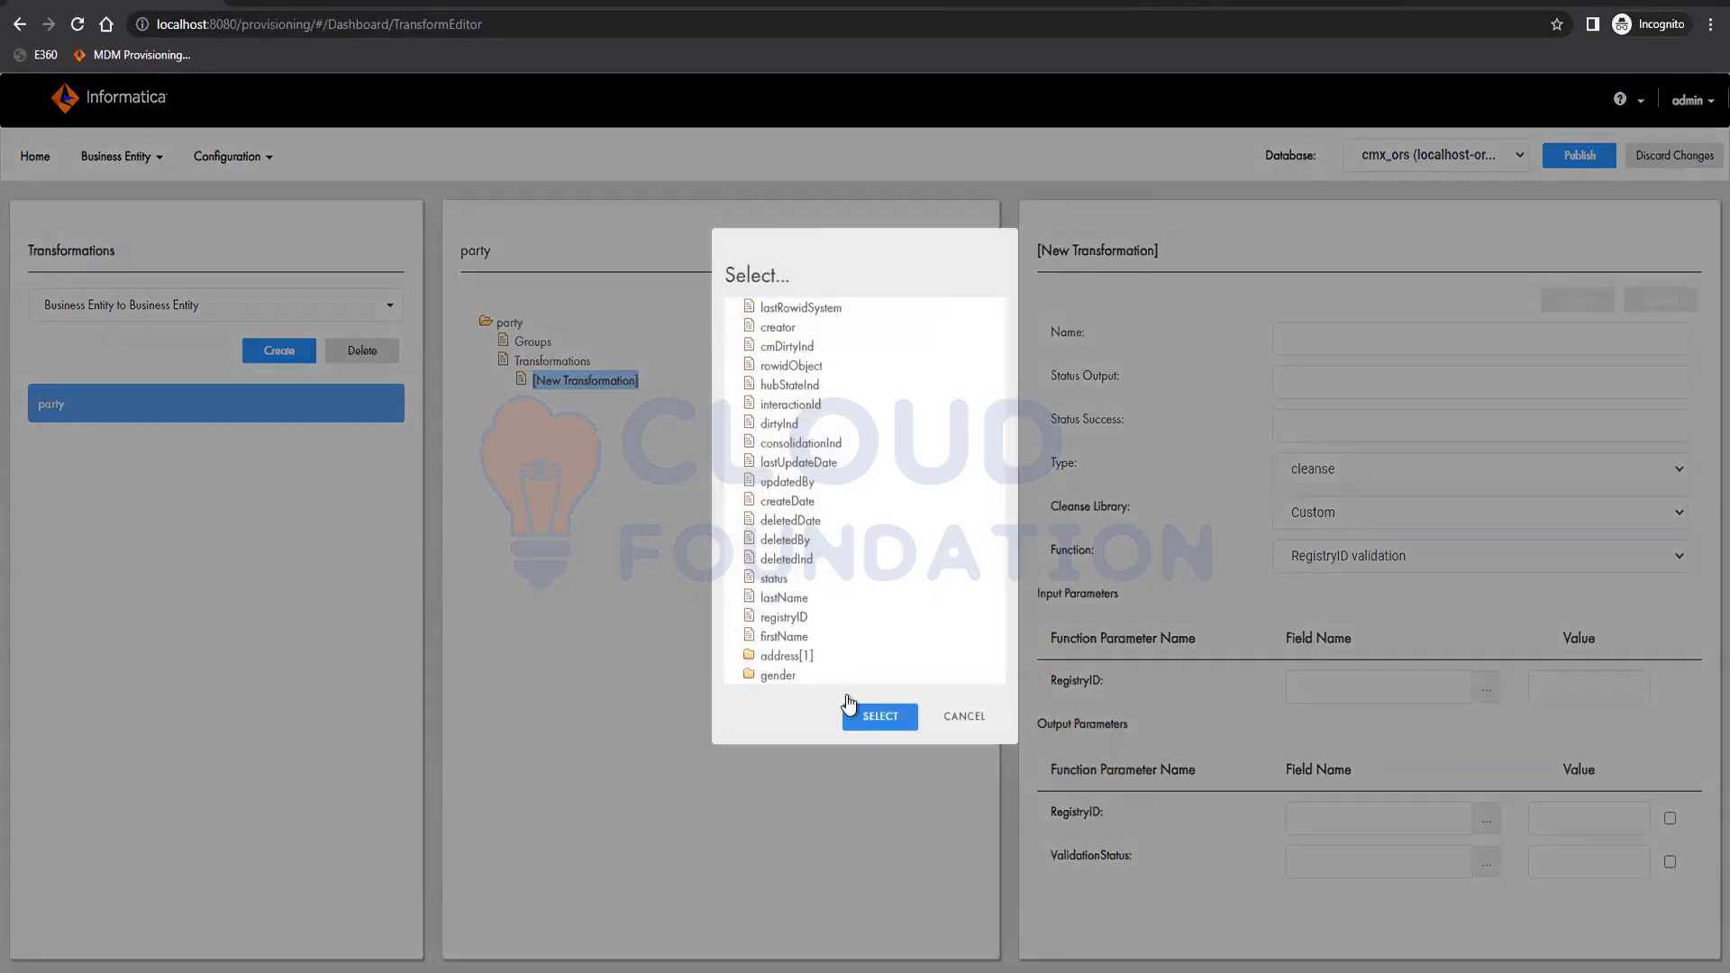
left_click(876, 717)
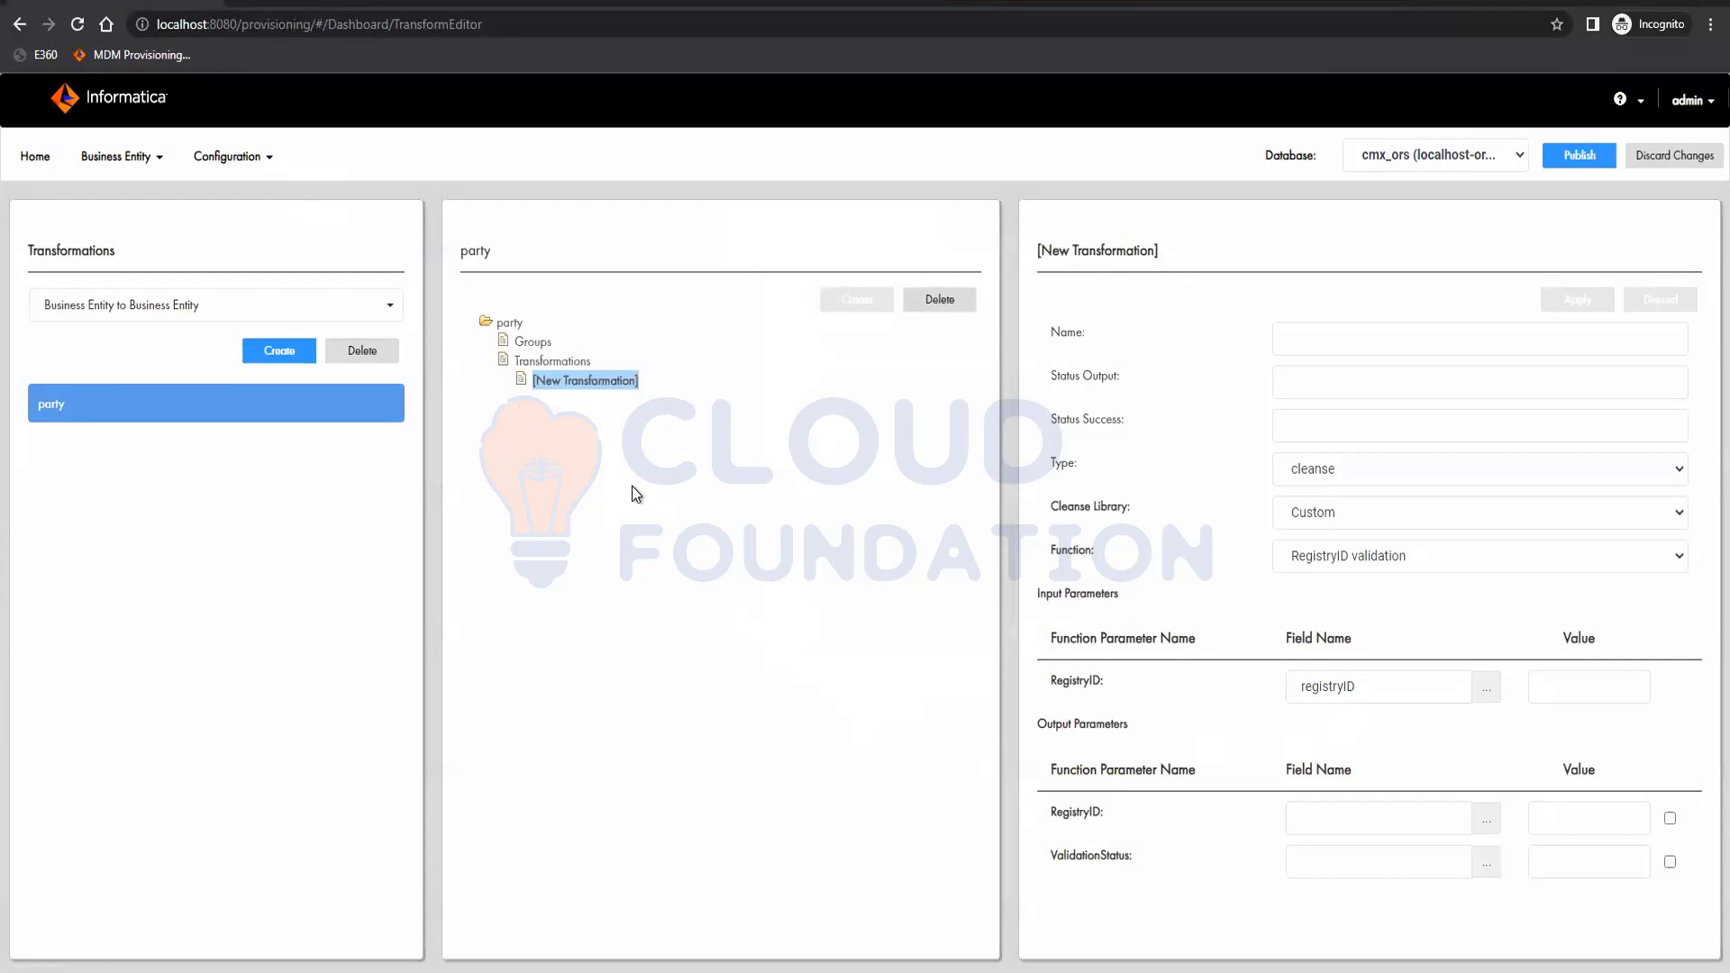
left_click(1484, 818)
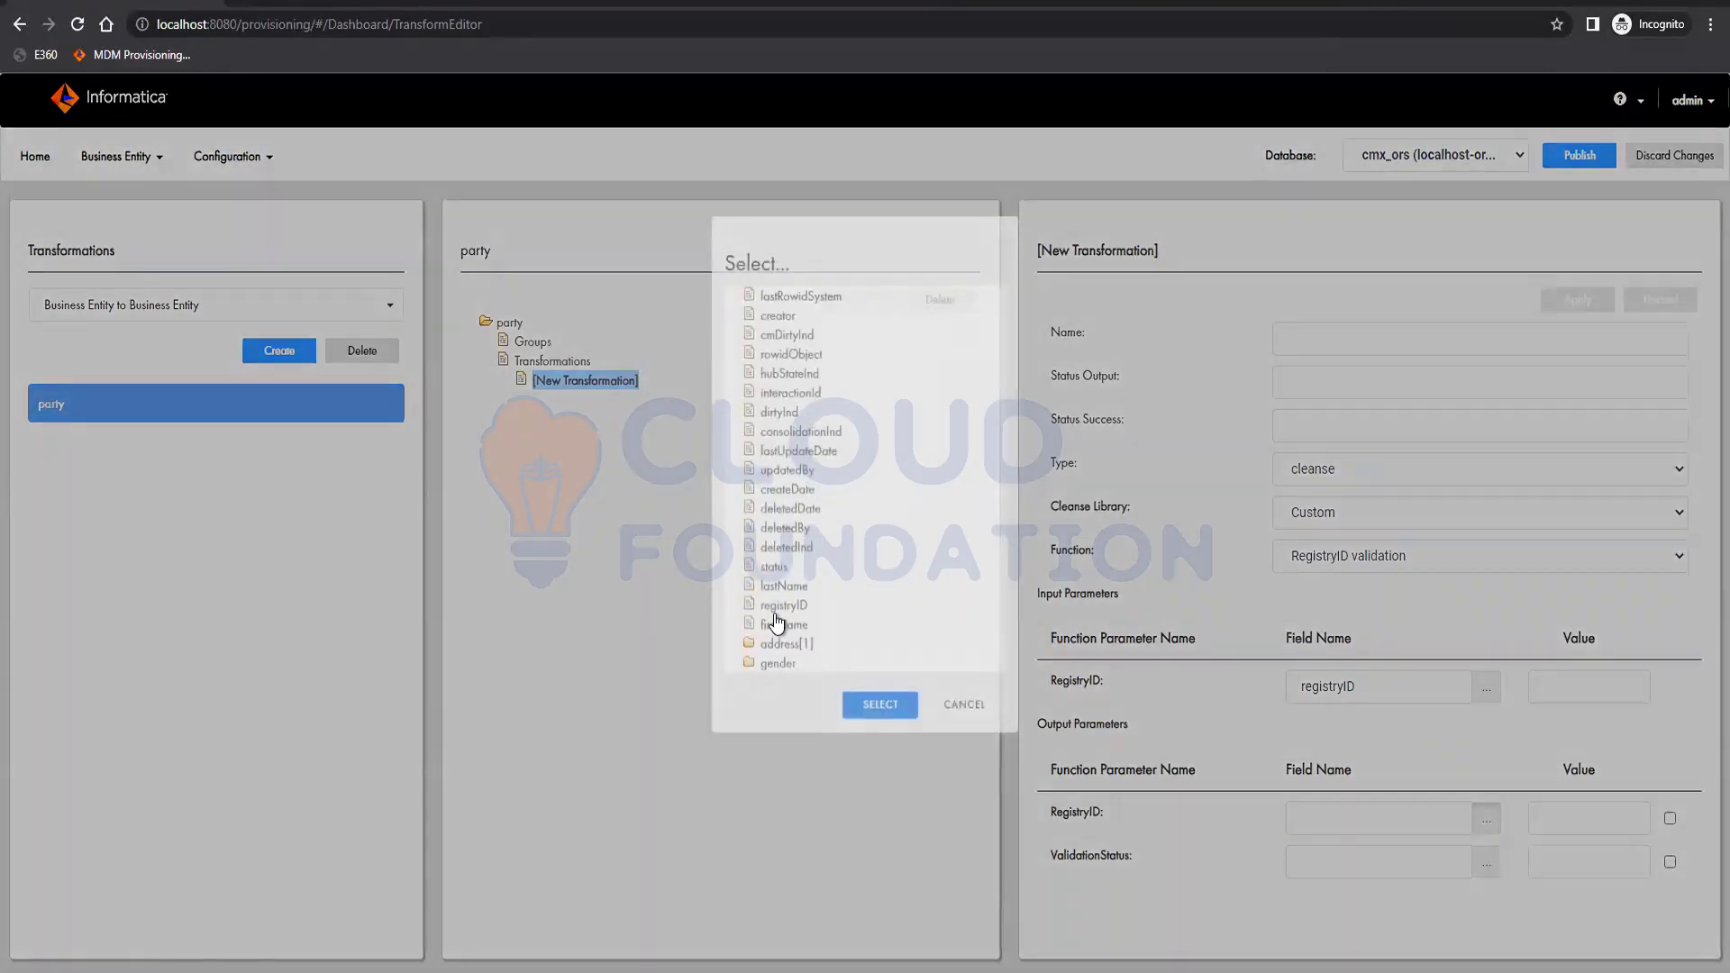
left_click(780, 617)
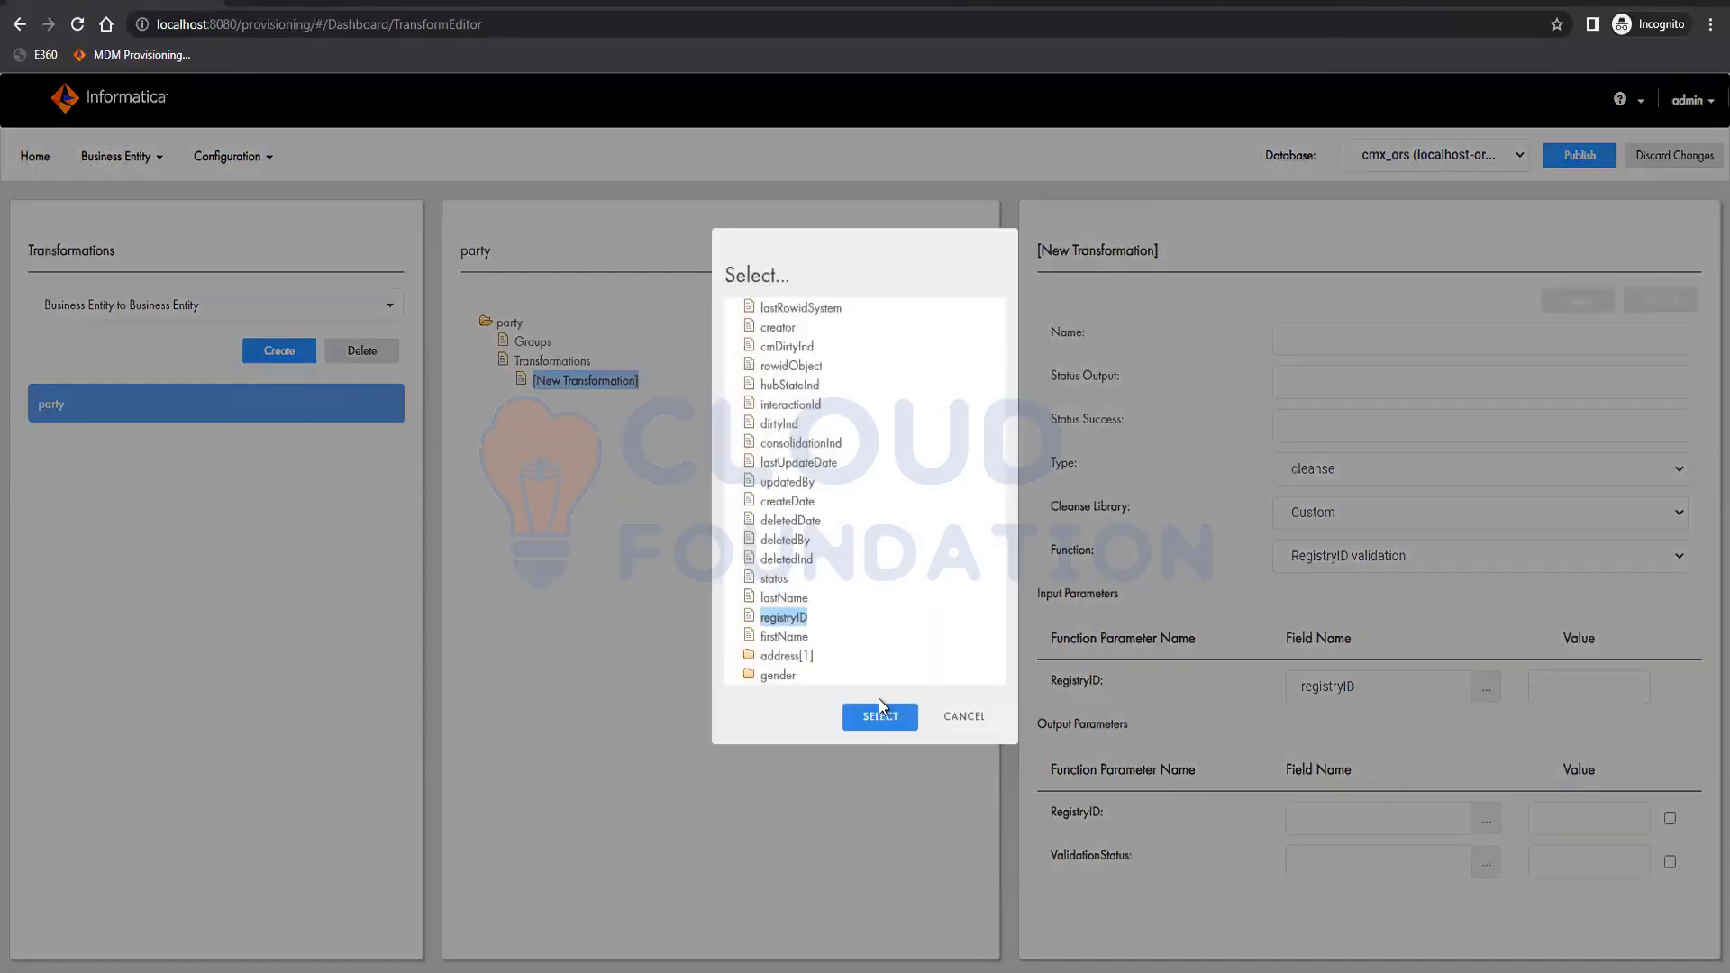
left_click(884, 721)
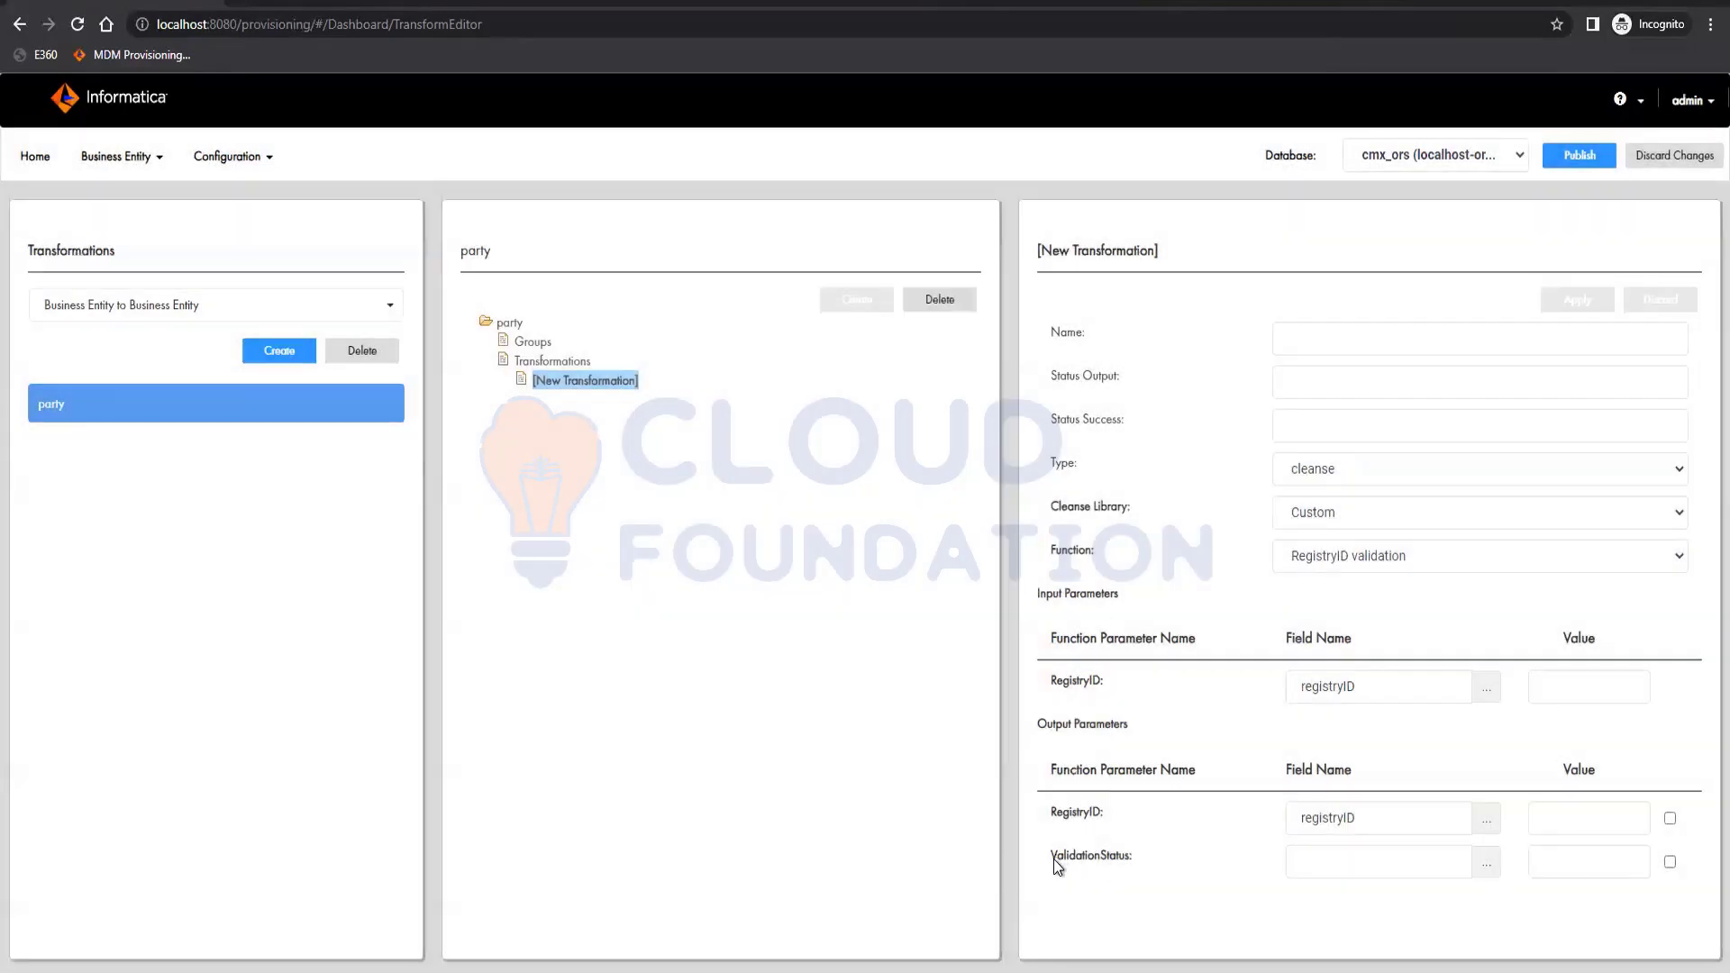
left_click_drag(1123, 861, 1127, 864)
key("ctrl+c")
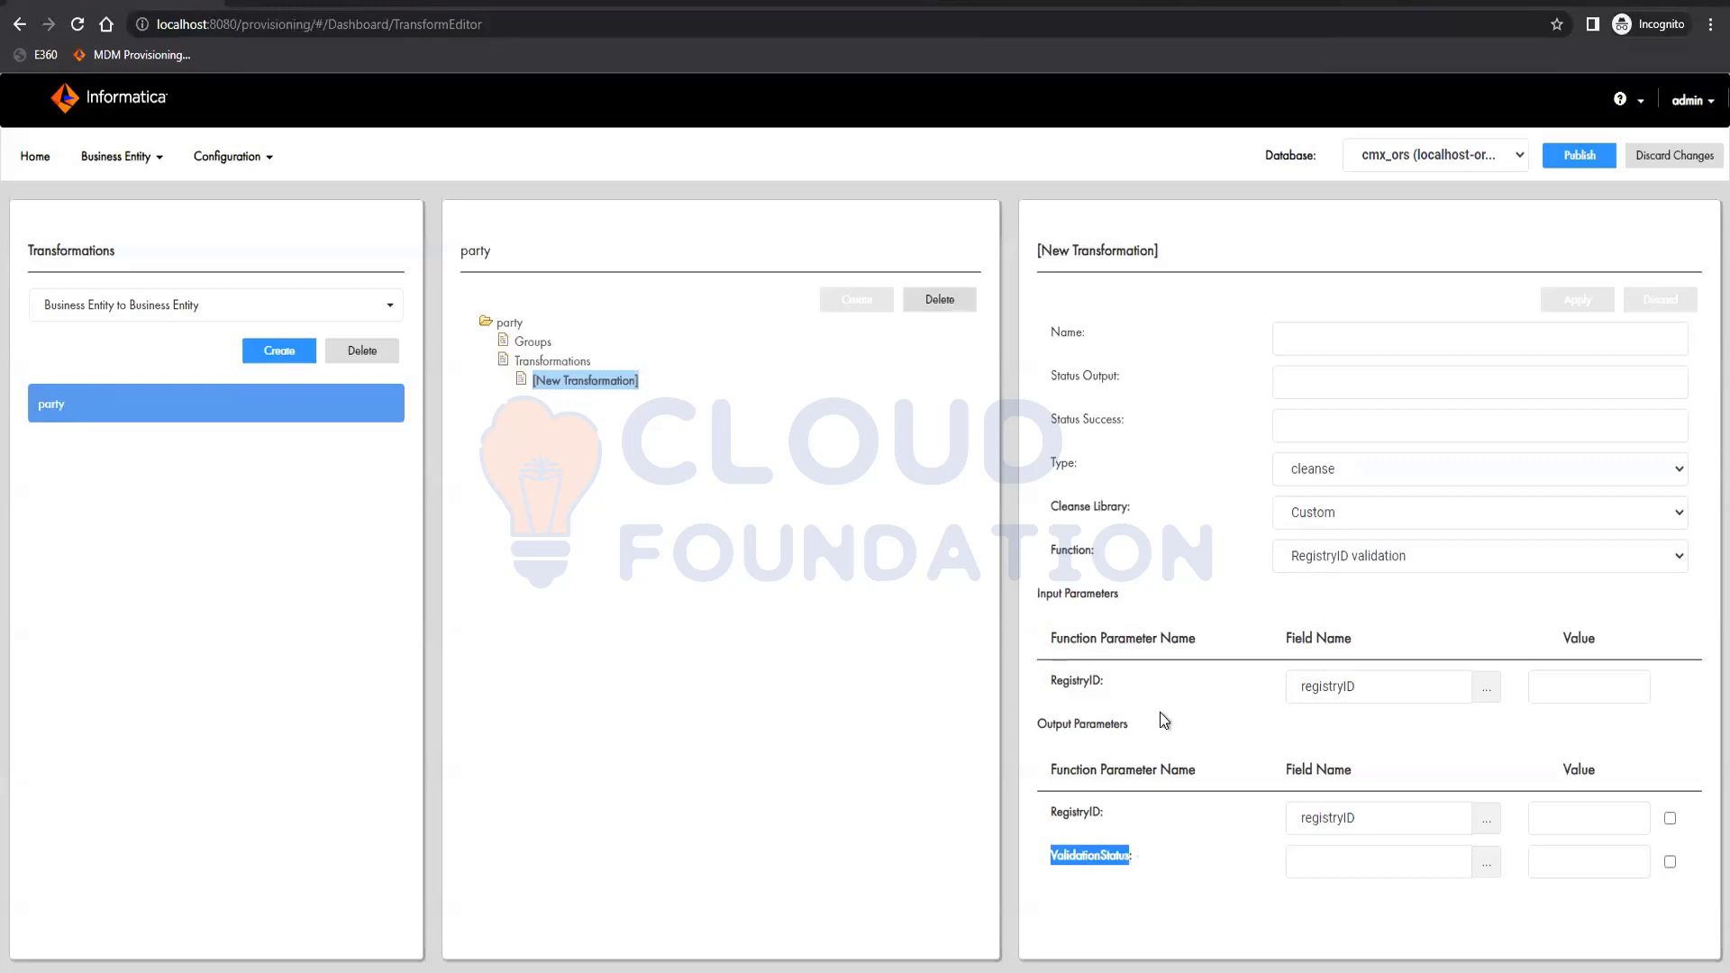
left_click(1315, 386)
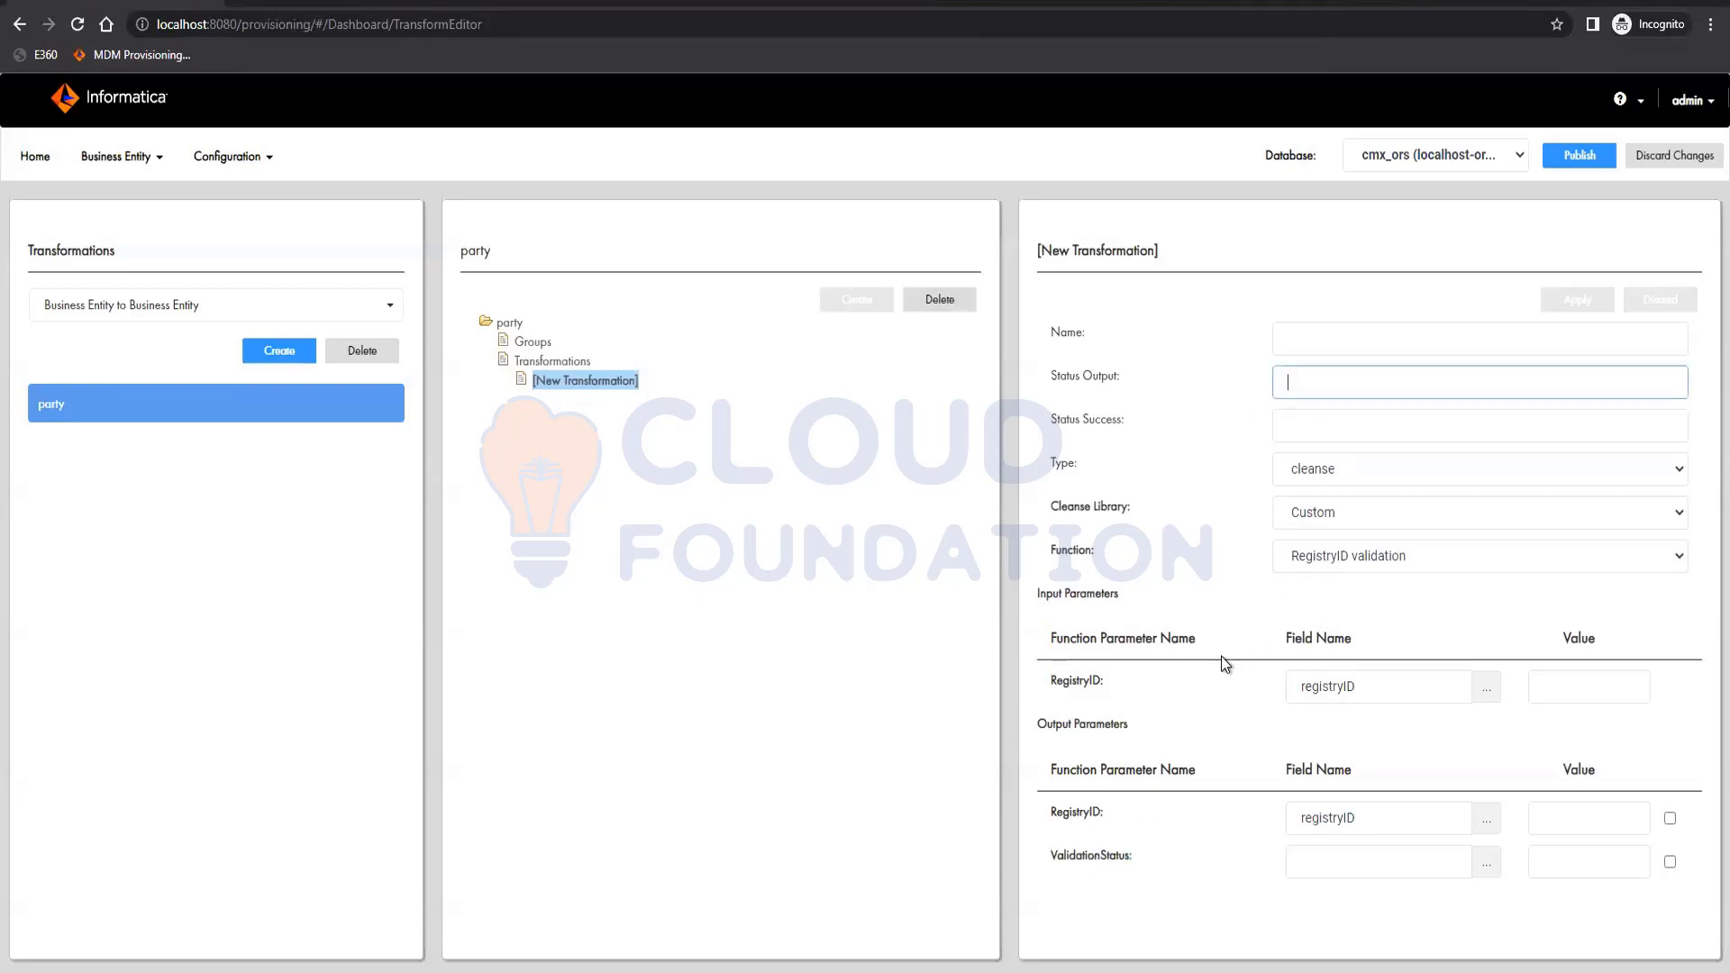
Set Status Output to ValidationStatus, name the transformation 'registryIDValidation', and apply it.
key("ctrl+v")
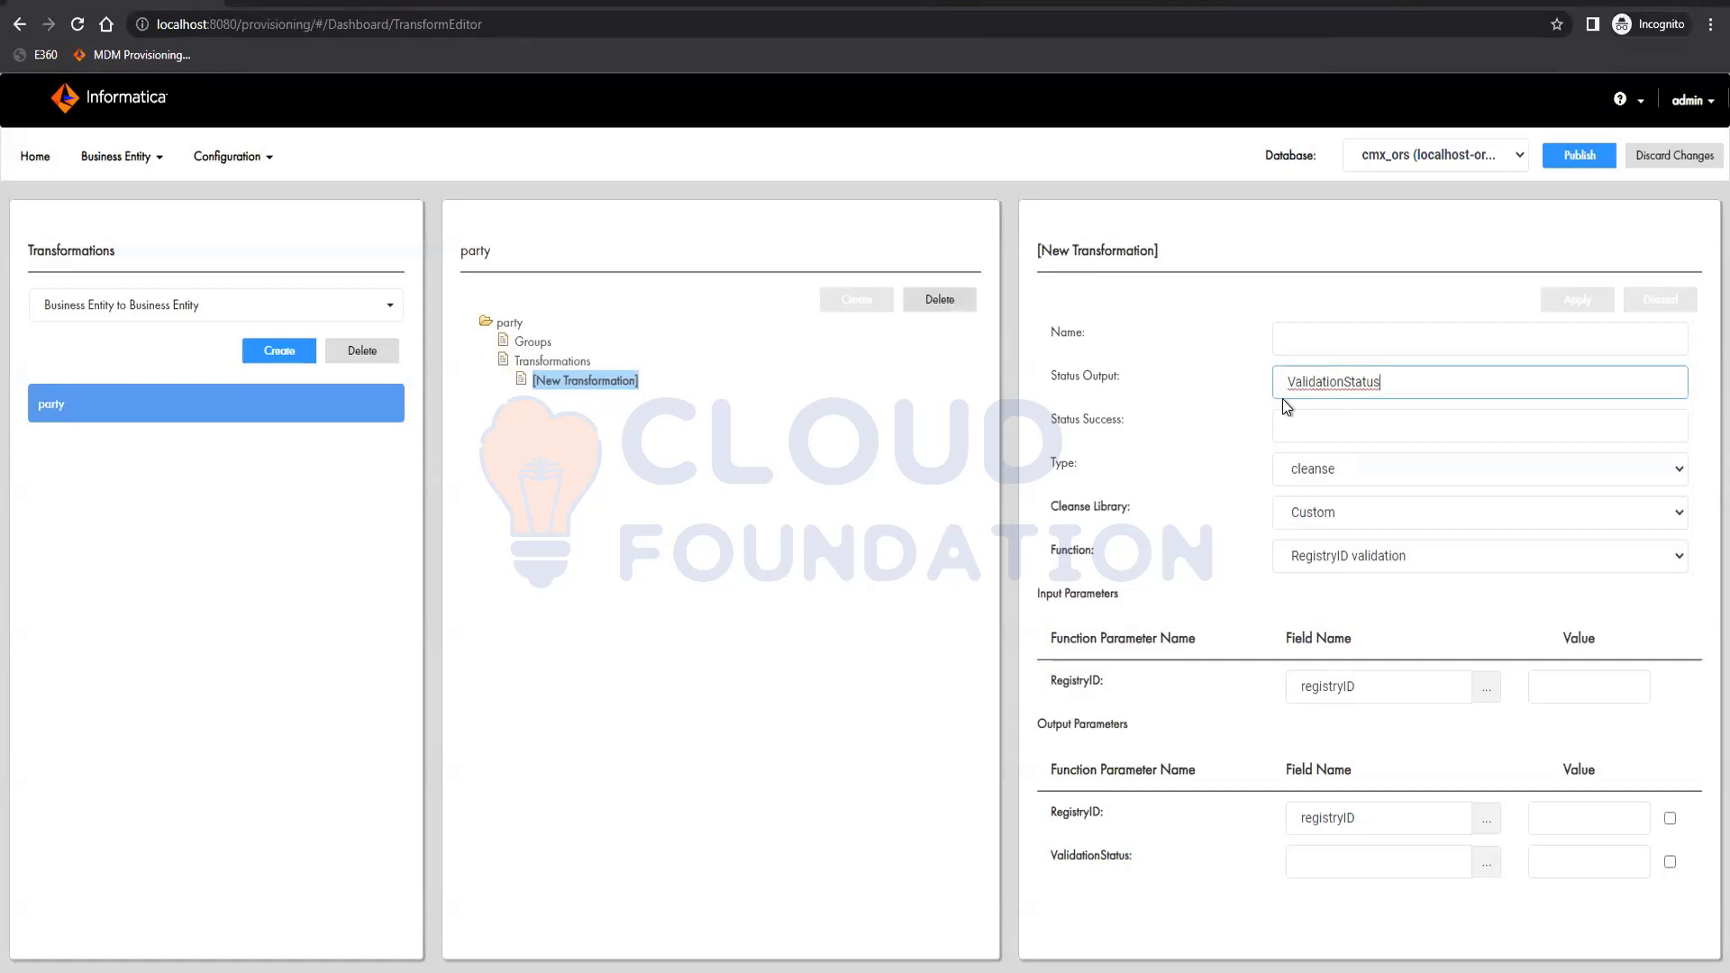
left_click(1312, 335)
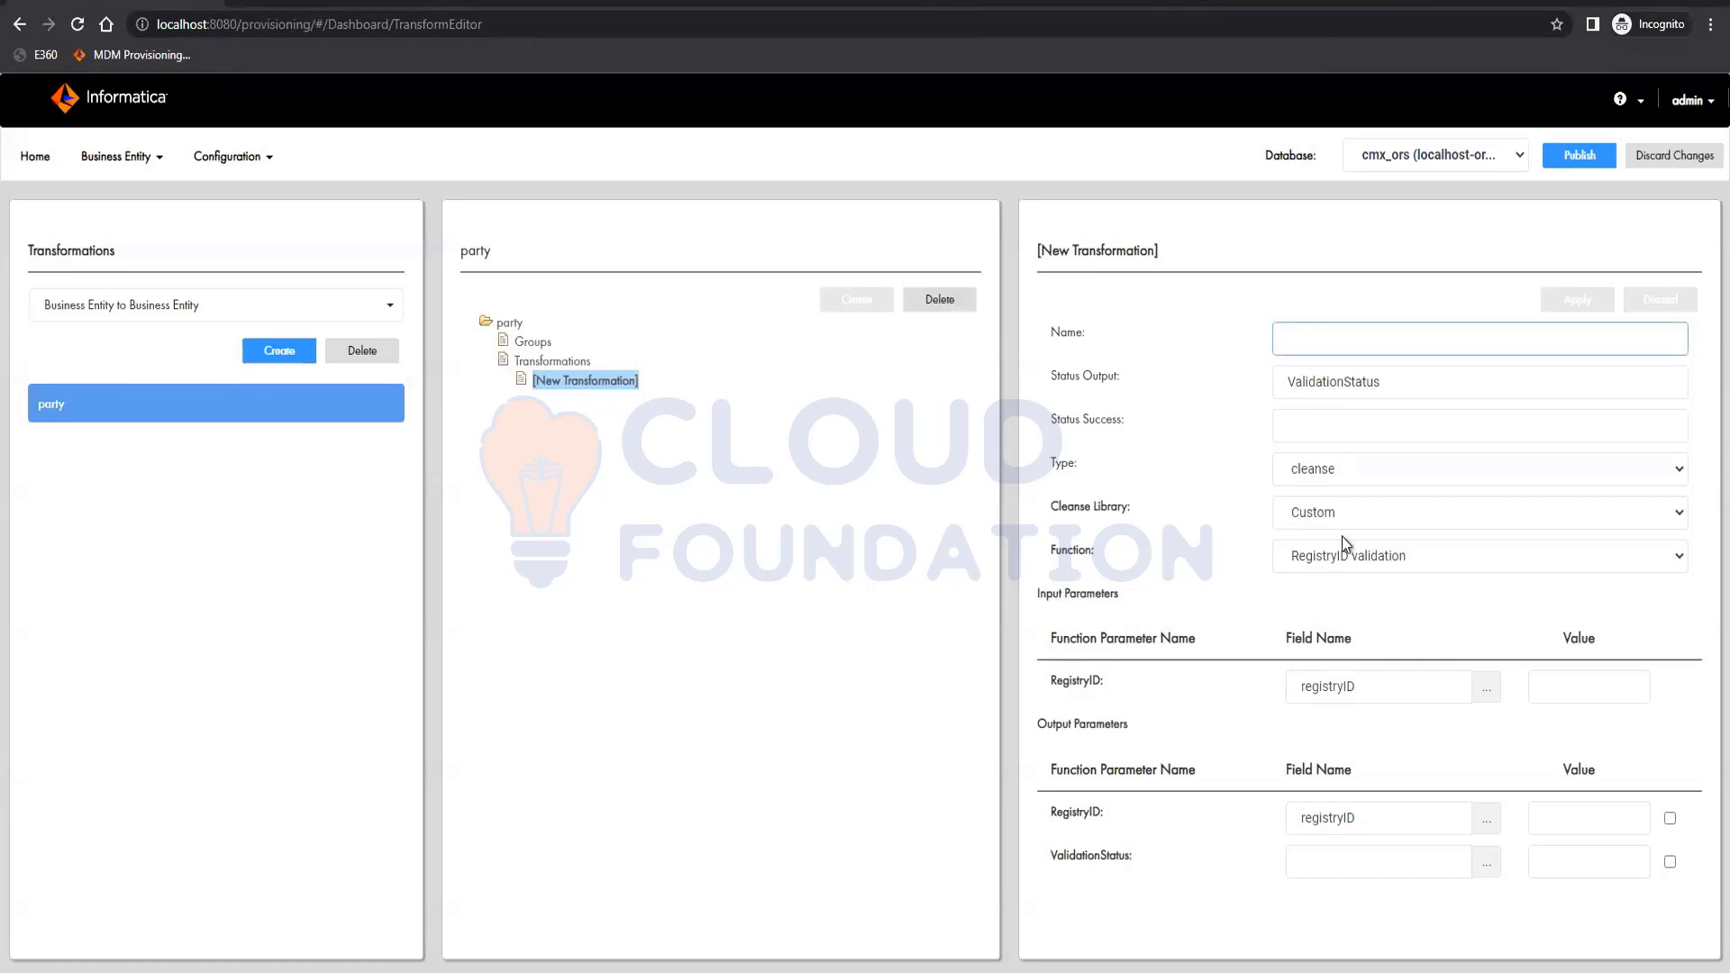
type("Re")
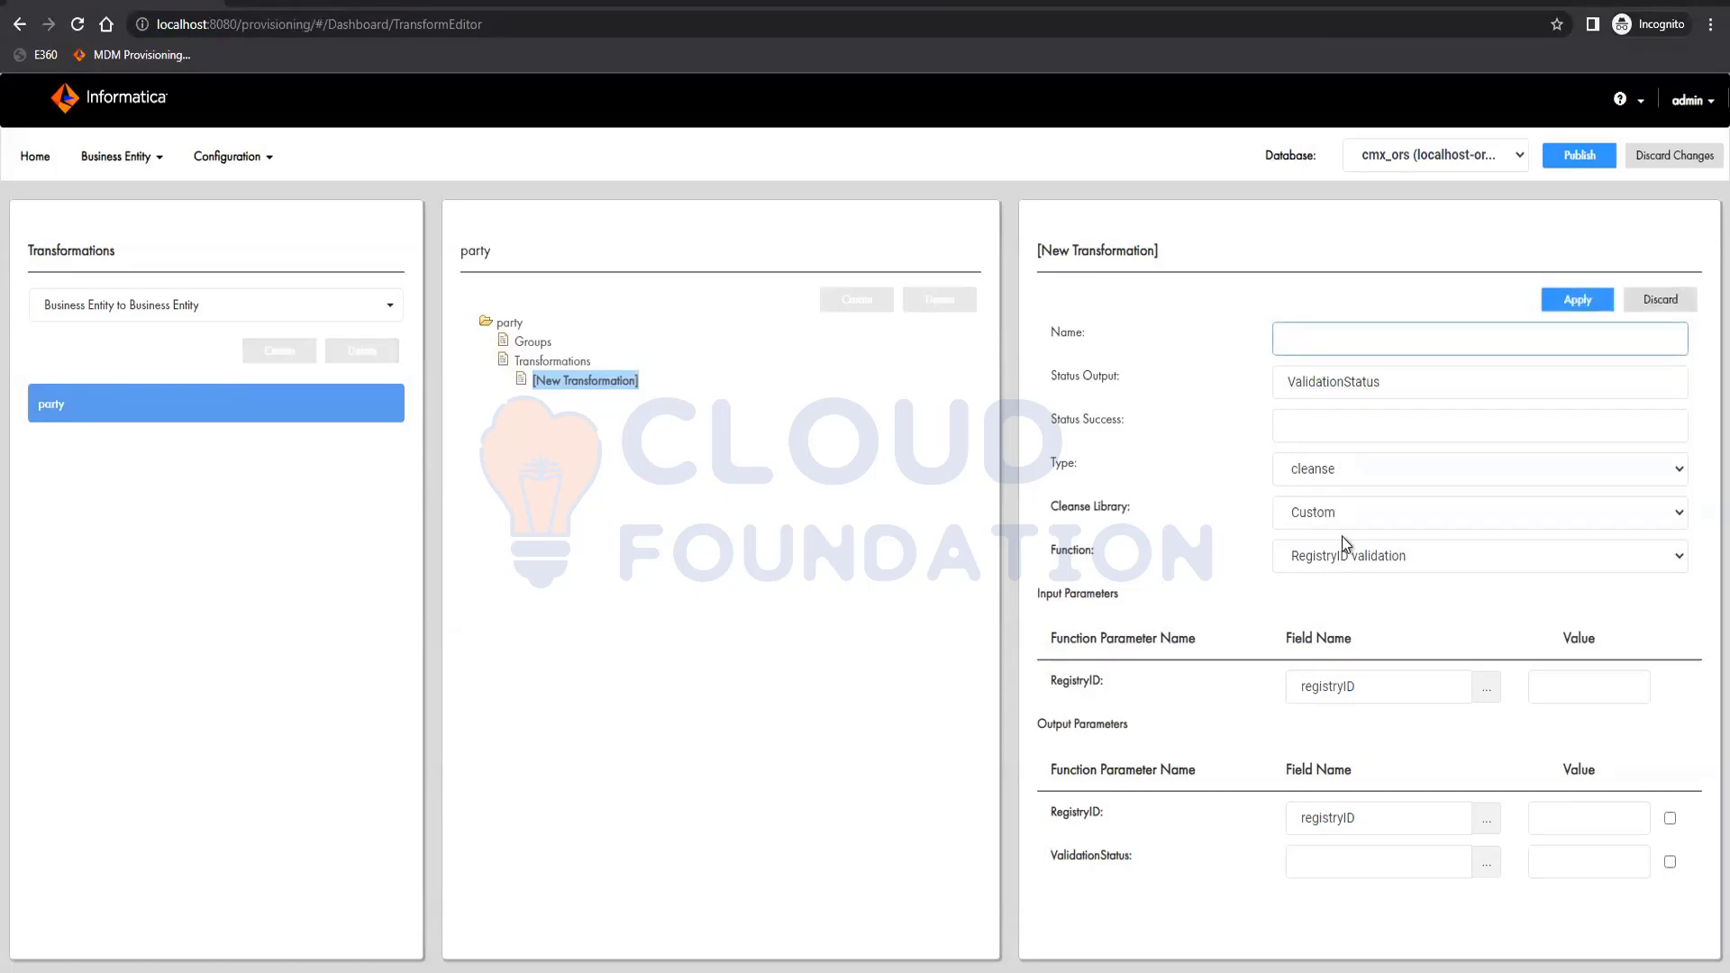
type("gistryIDValidation")
key("Home")
key("Delete")
type("r")
left_click(1580, 300)
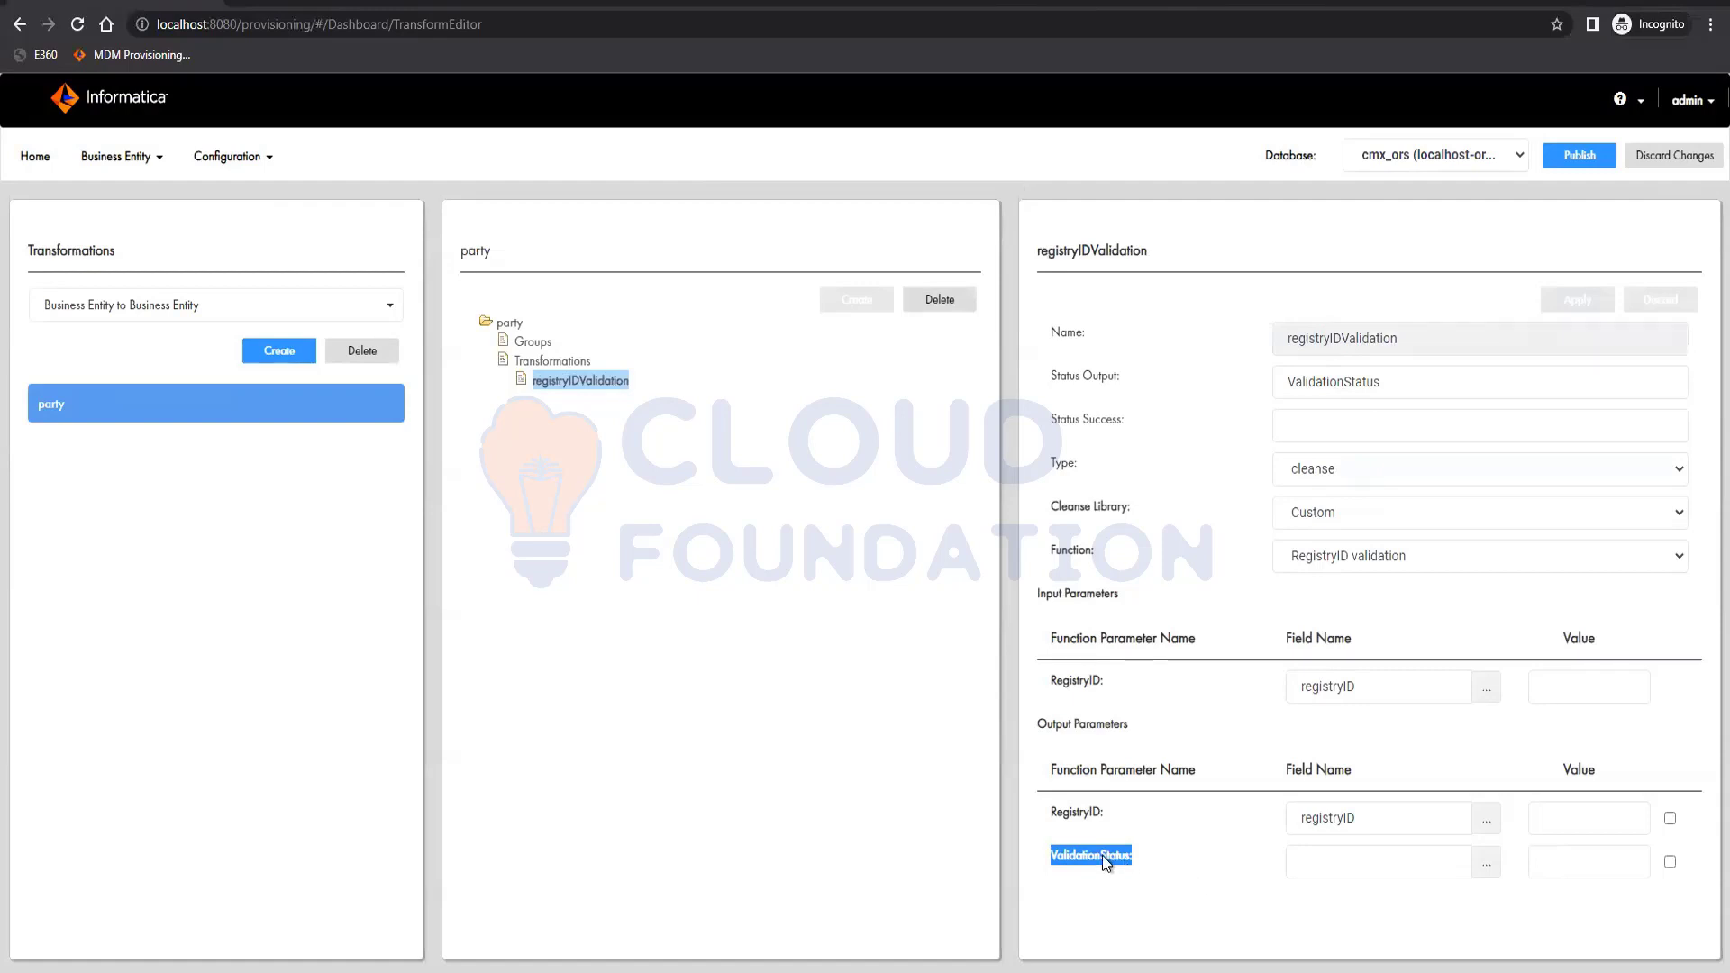
double_click(1363, 381)
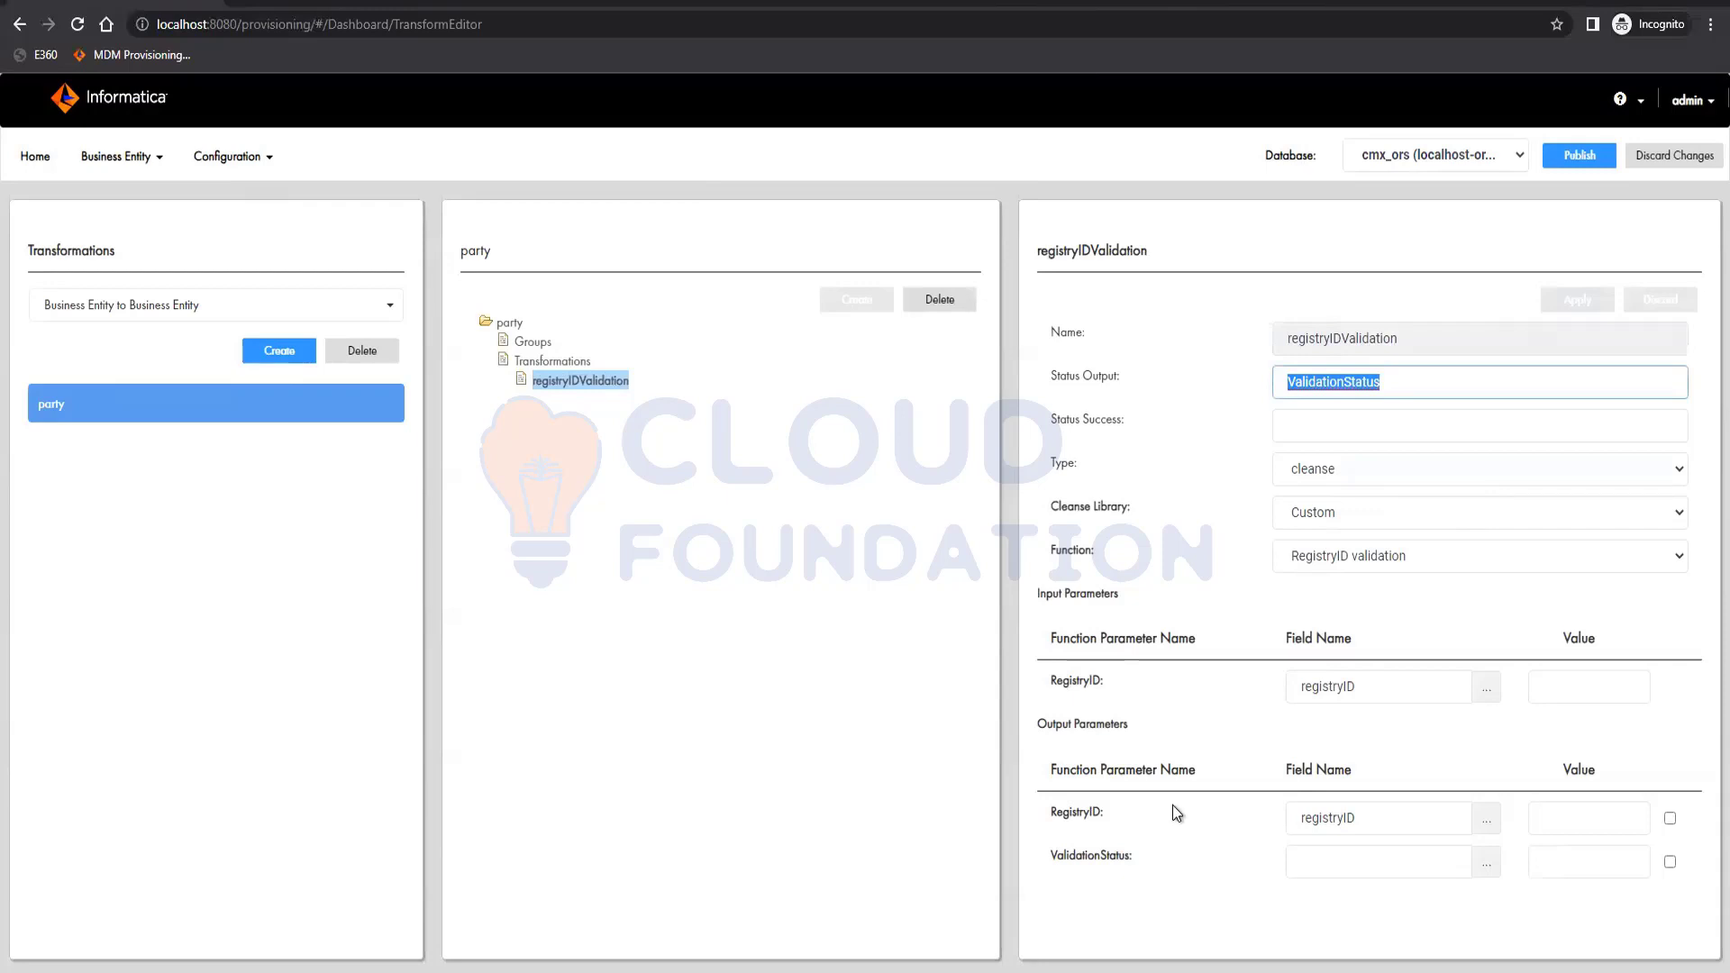
Publish the pending changes and confirm the publish.
left_click(1564, 157)
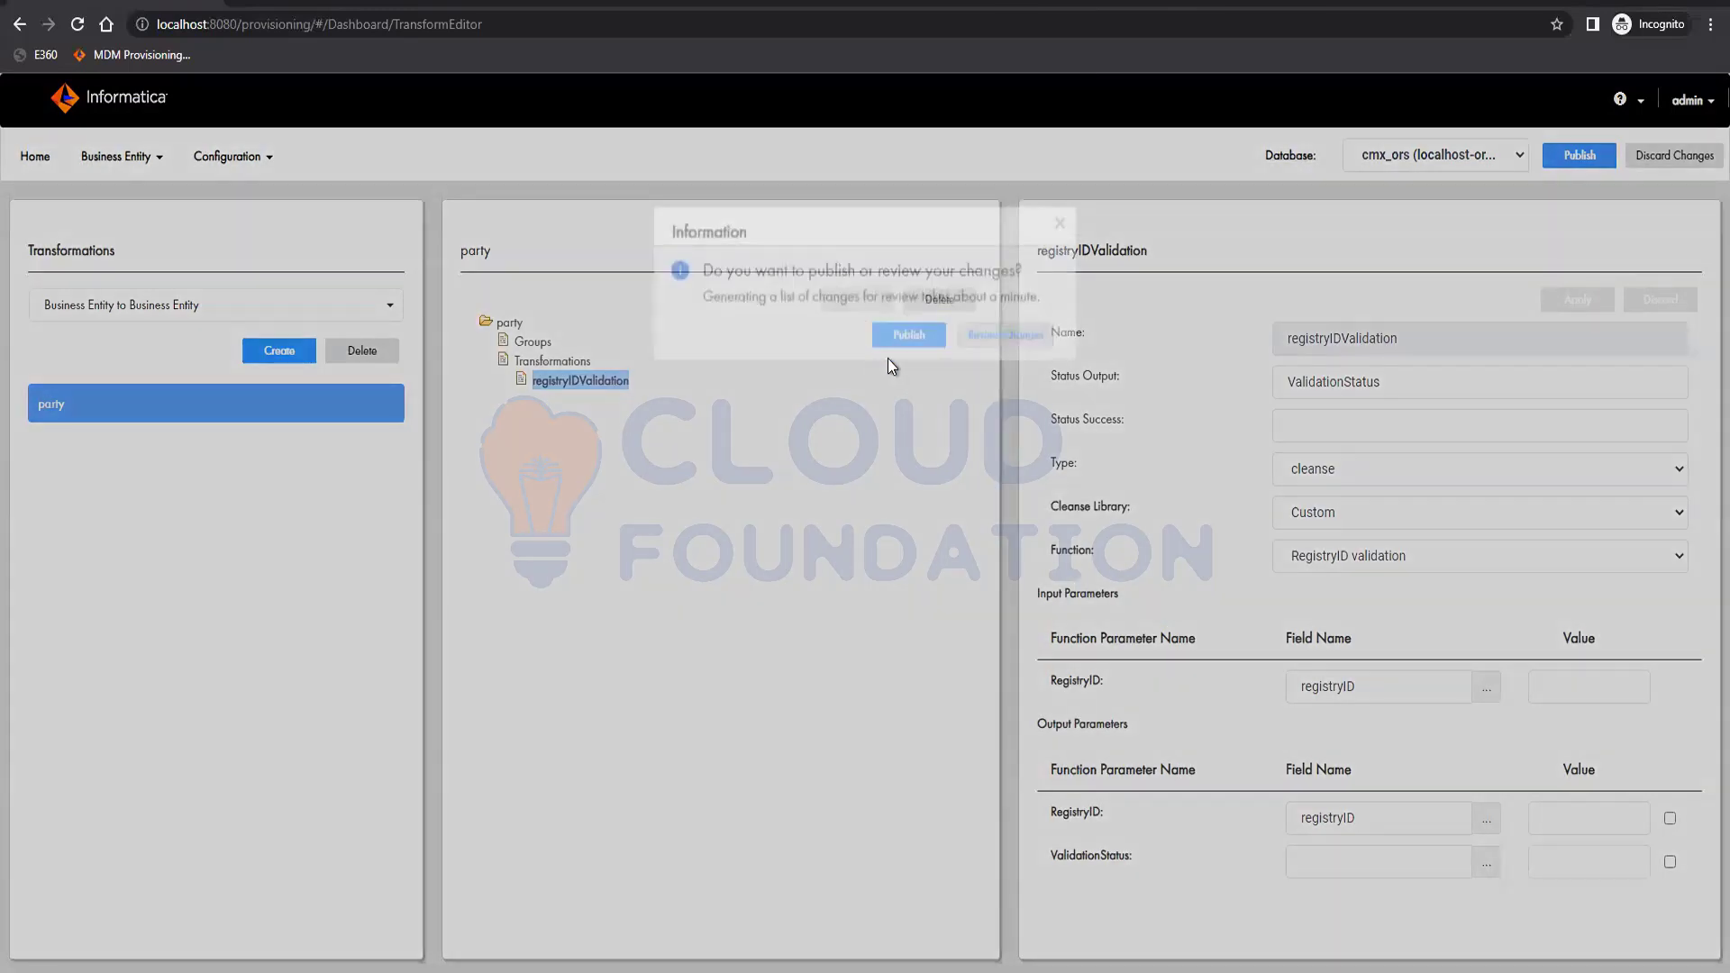
left_click(891, 360)
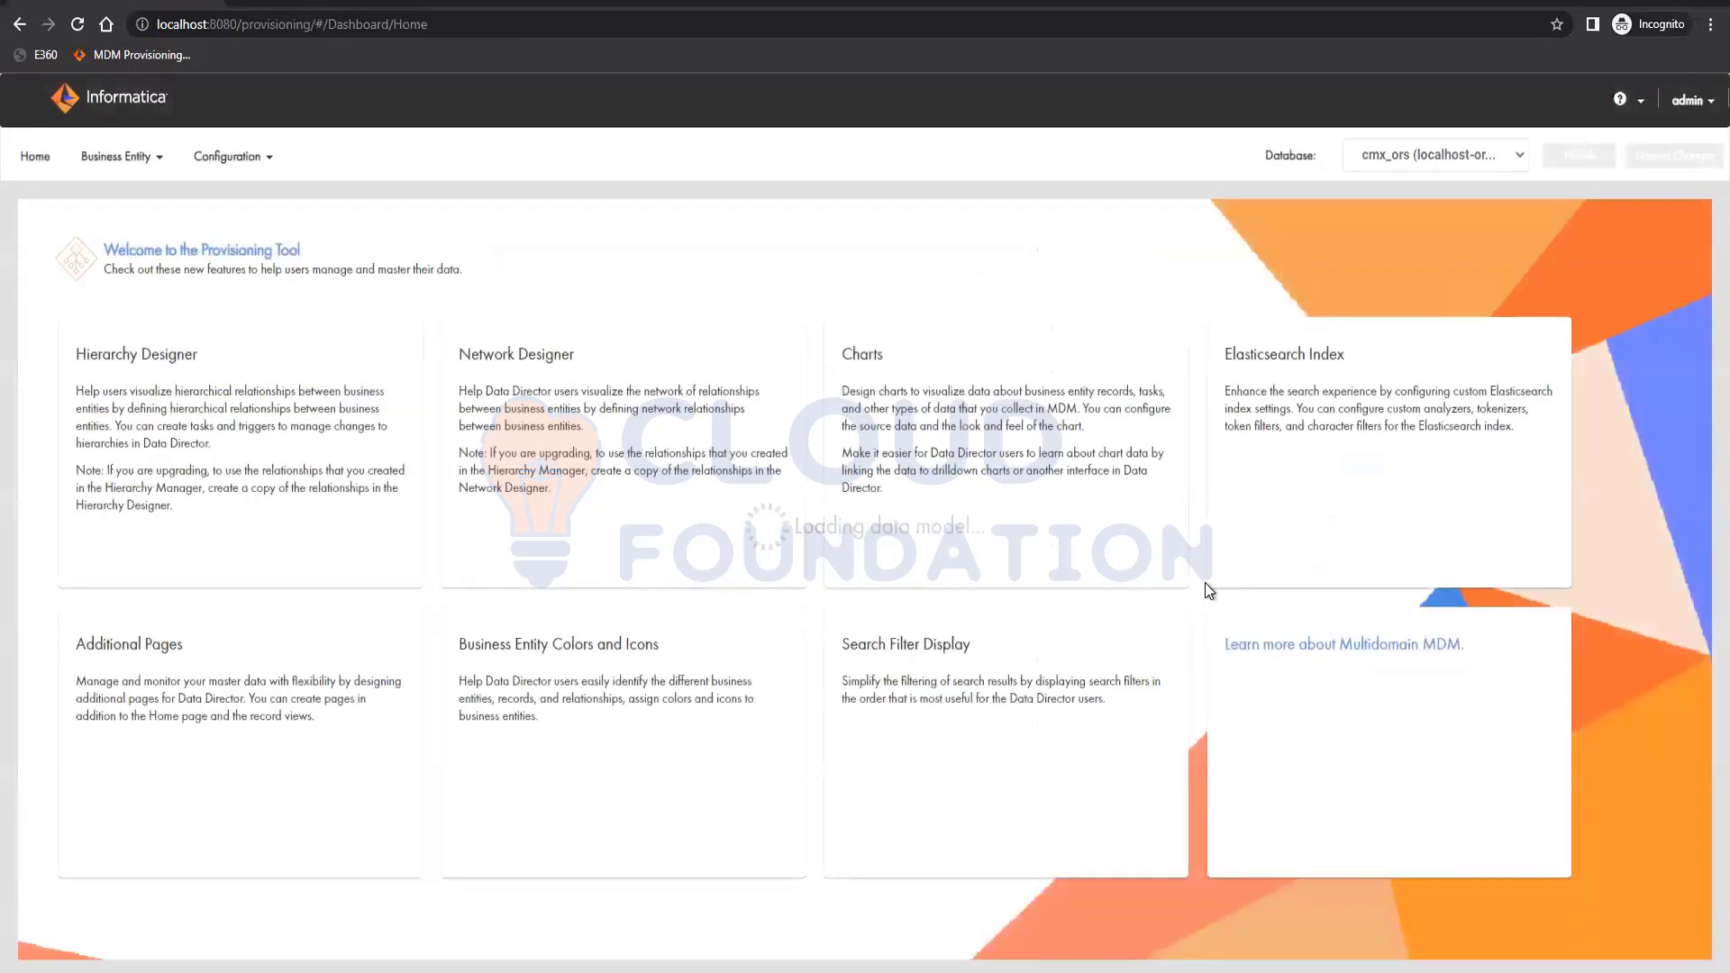
Open the Business Entity menu in the top navigation bar.
left_click(132, 160)
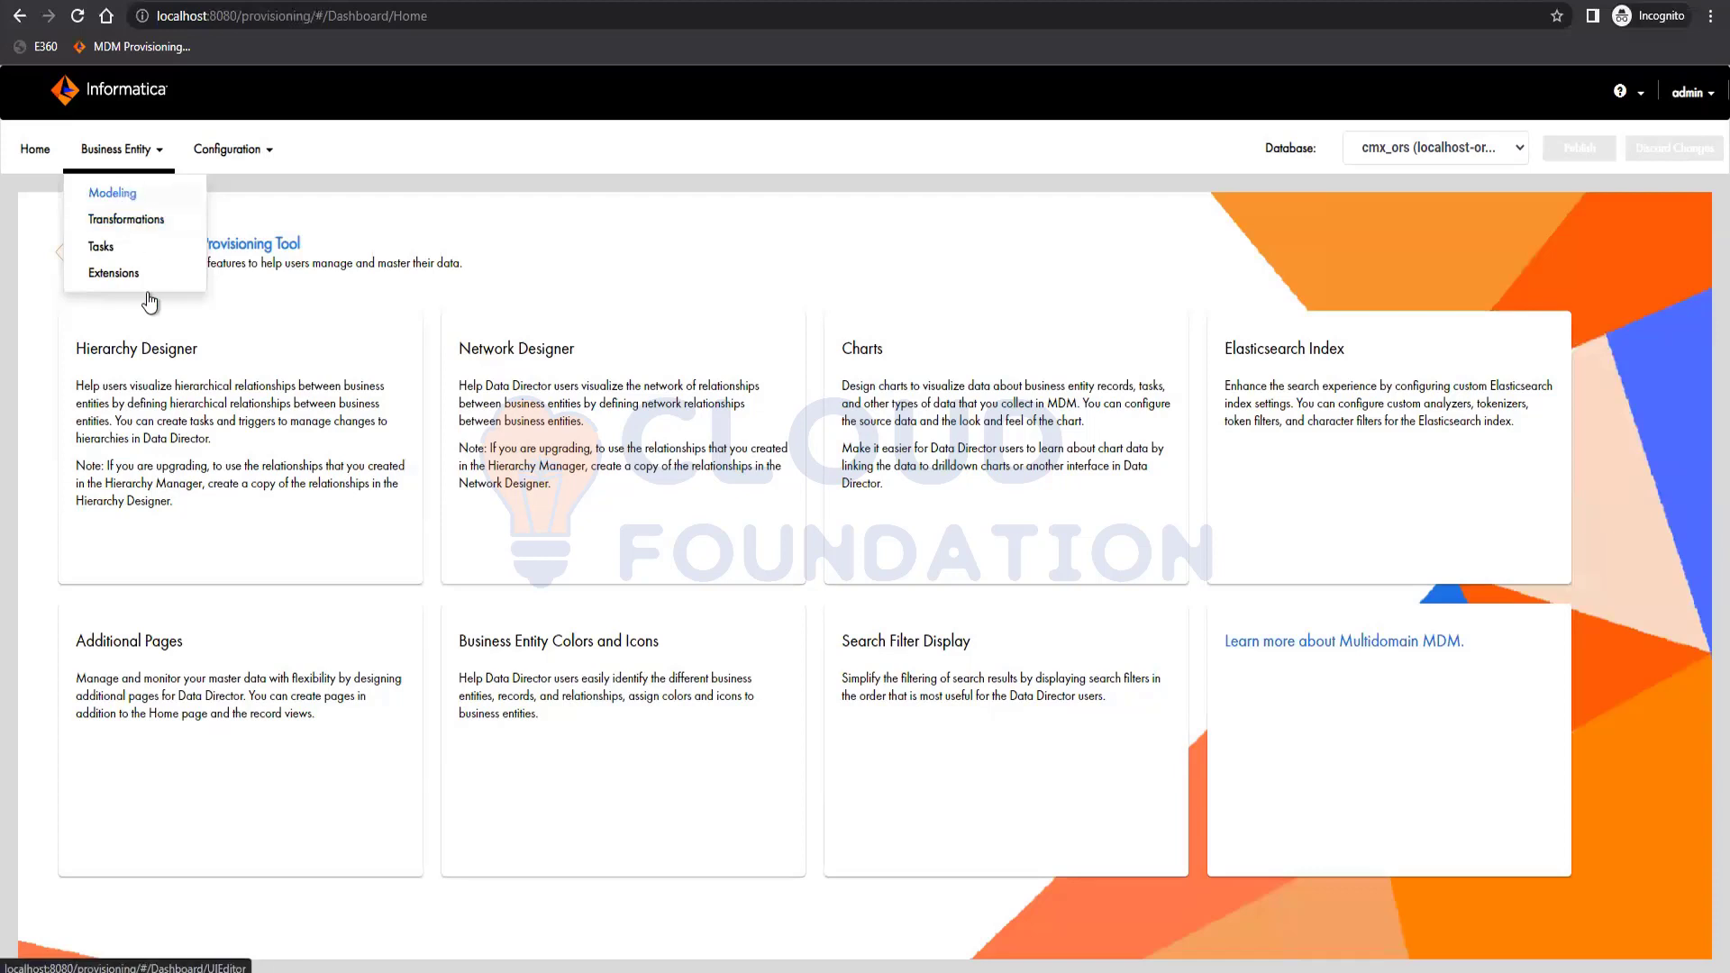
Go to Business Entity > Modeling with Reference Entities lkpCountry and lkpGender listed.
left_click(135, 194)
left_click(116, 300)
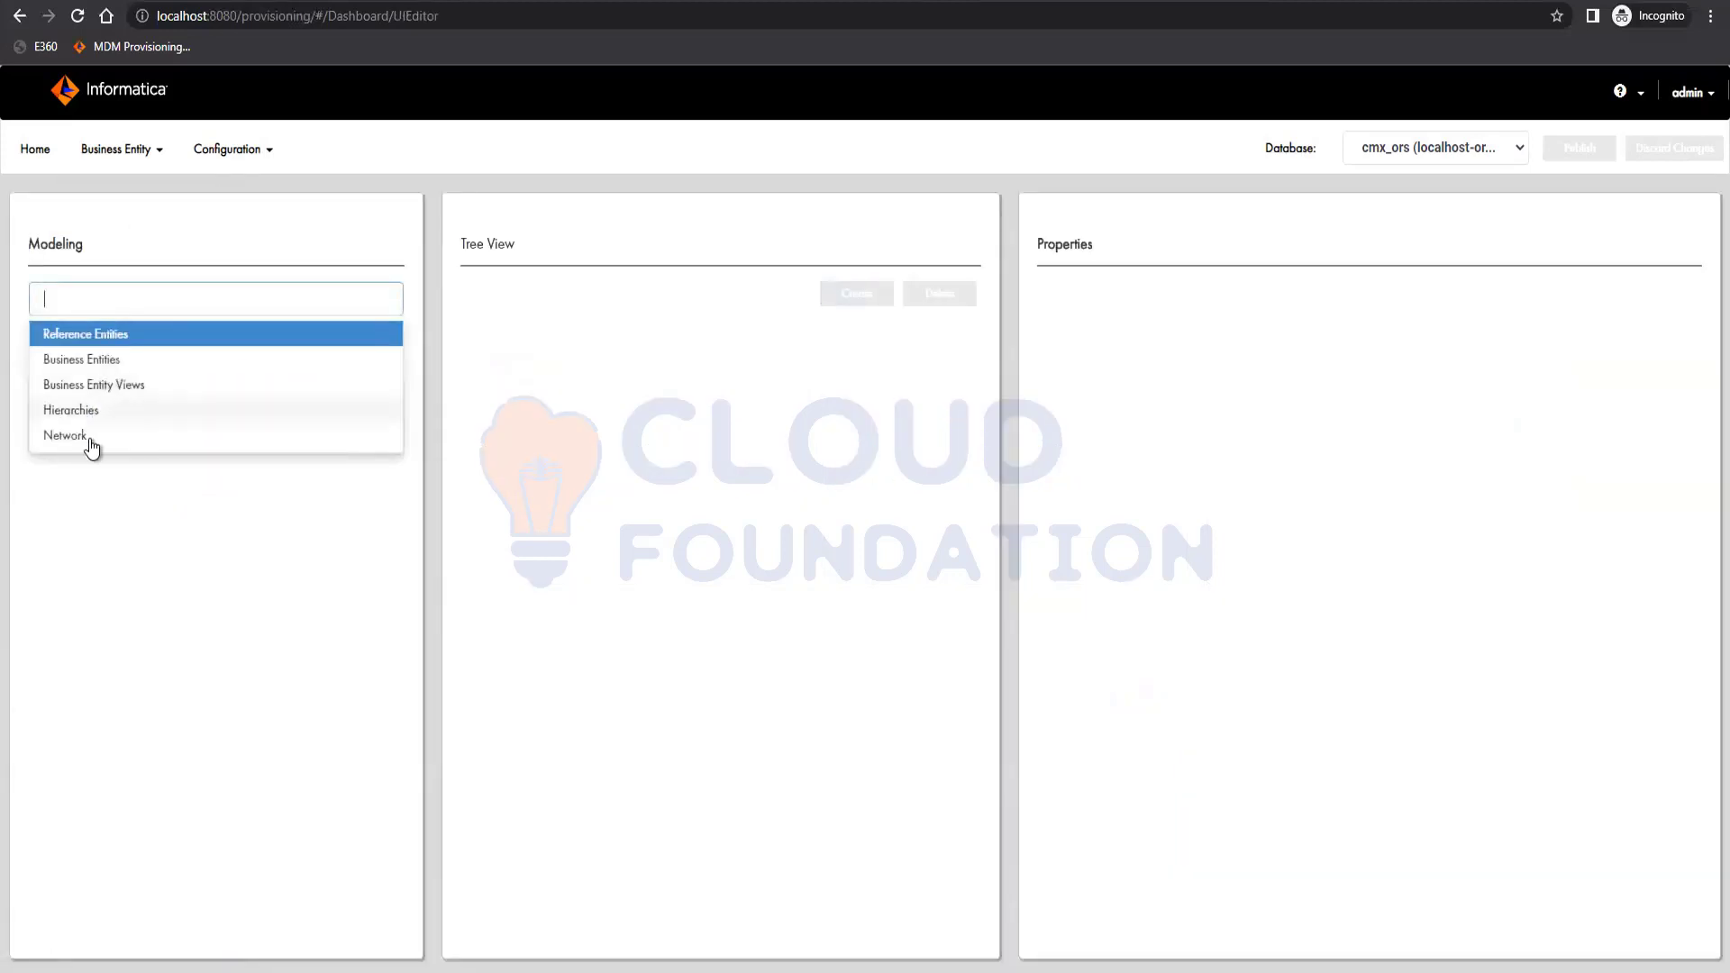
mouse_move(135, 151)
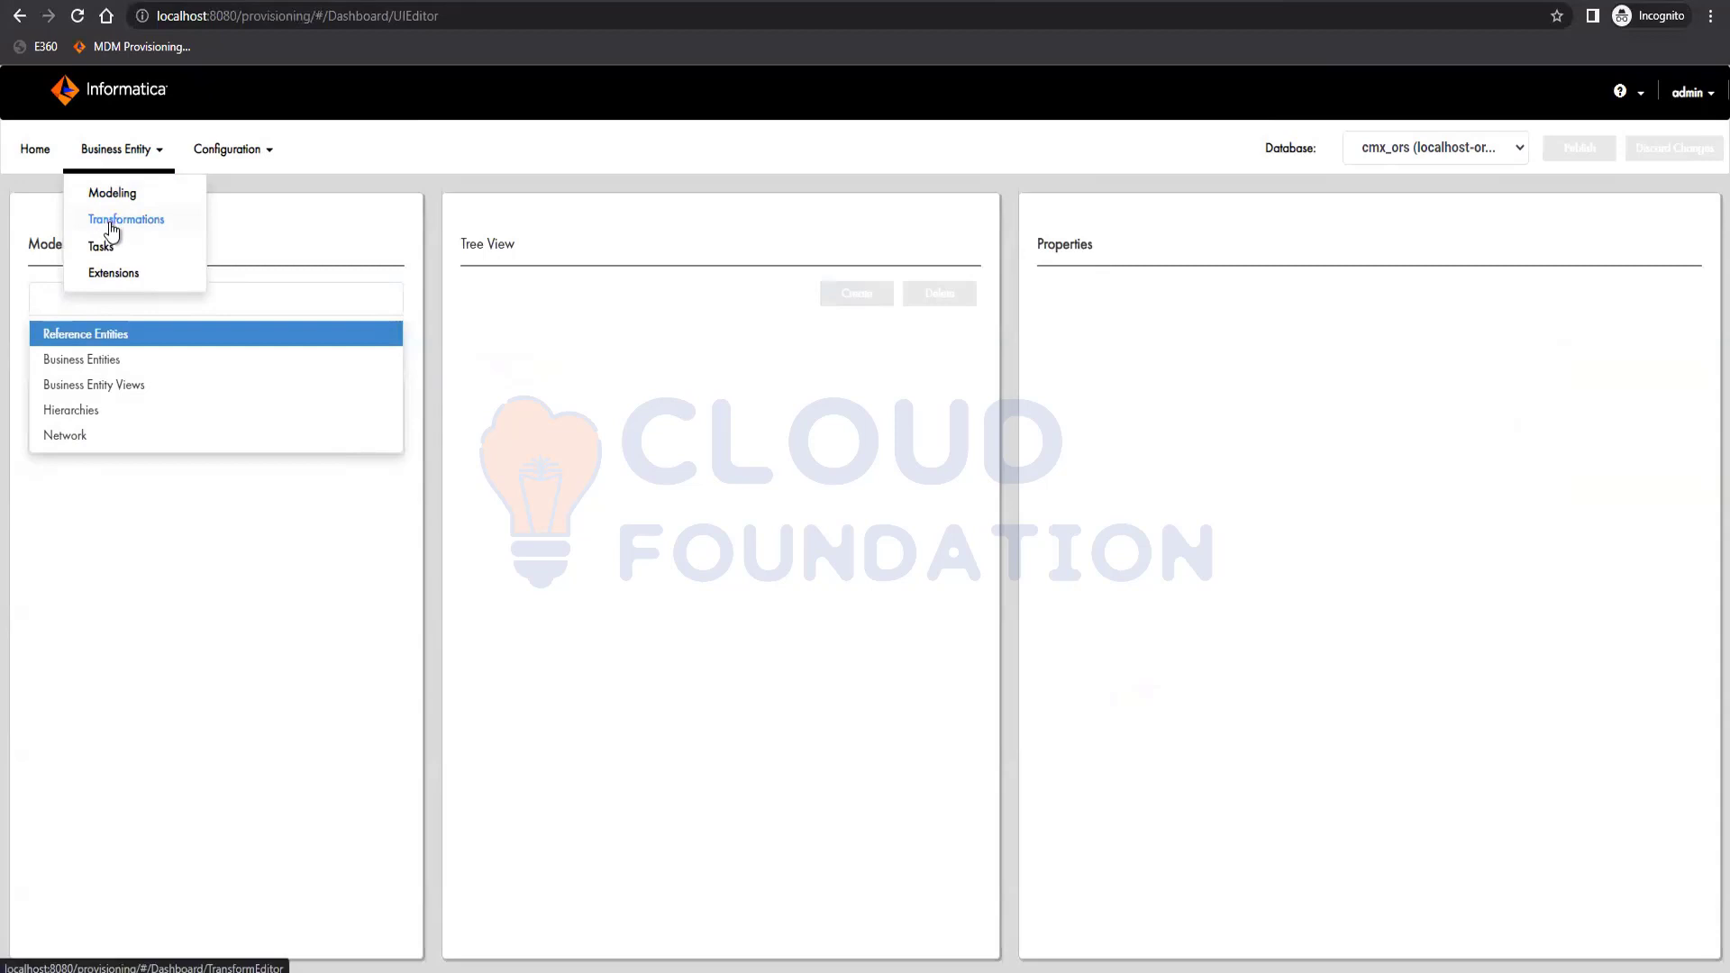
left_click(151, 591)
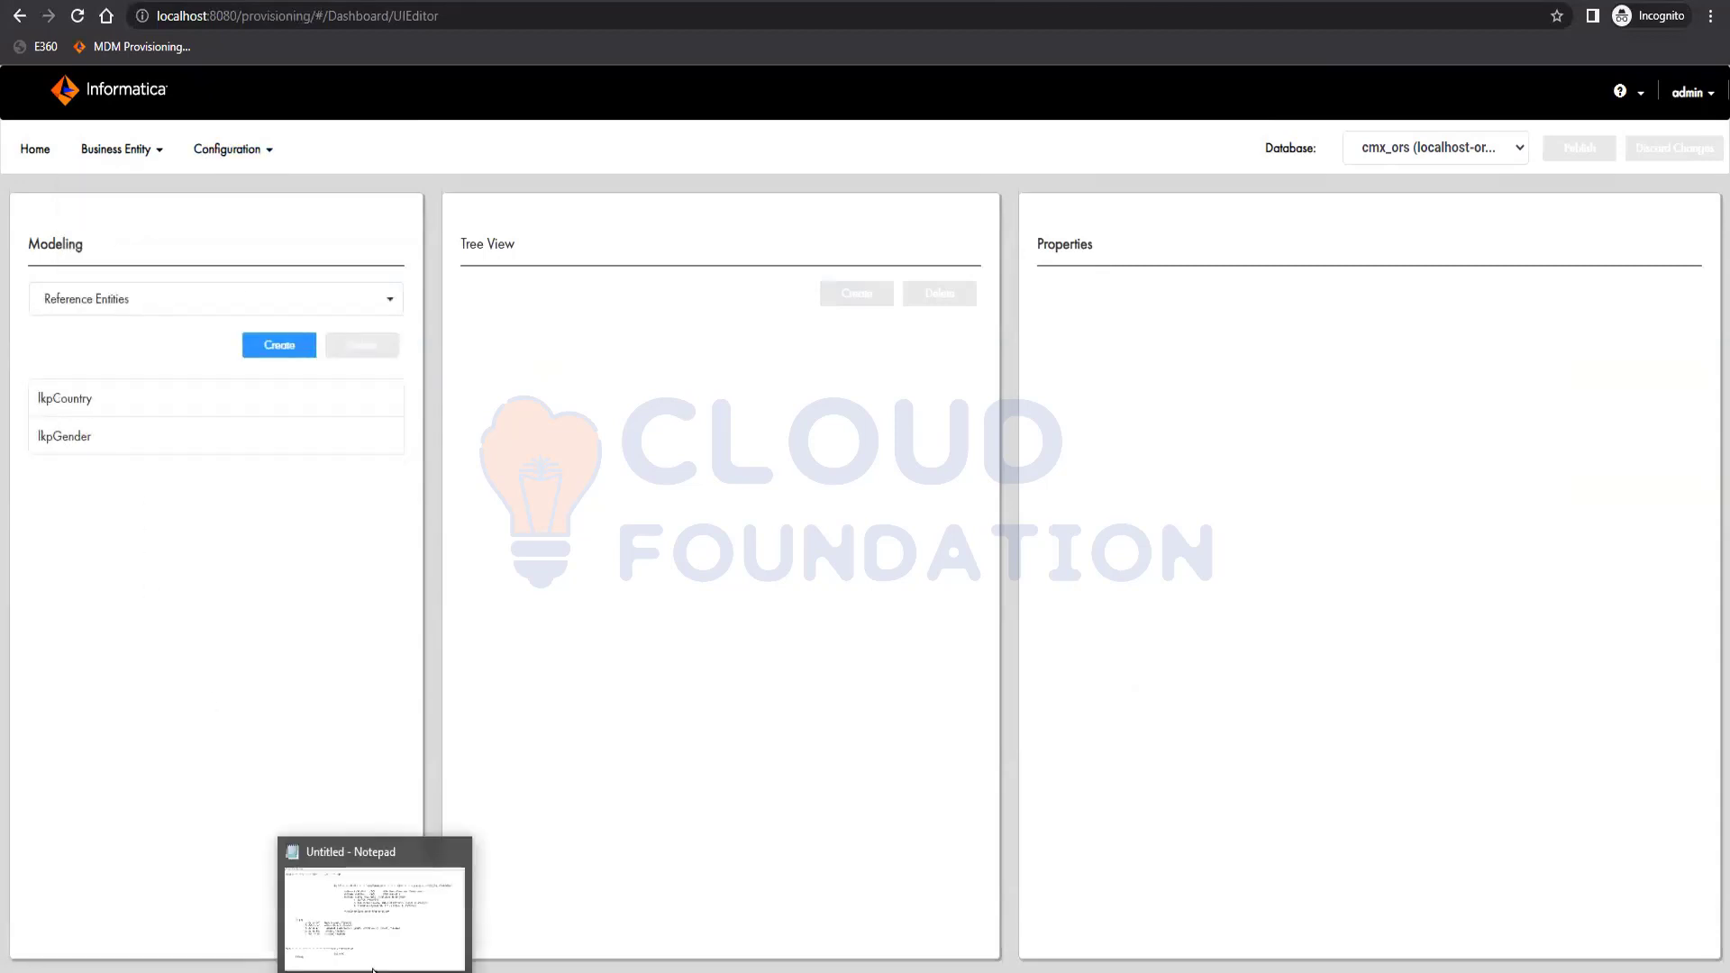
left_click(374, 911)
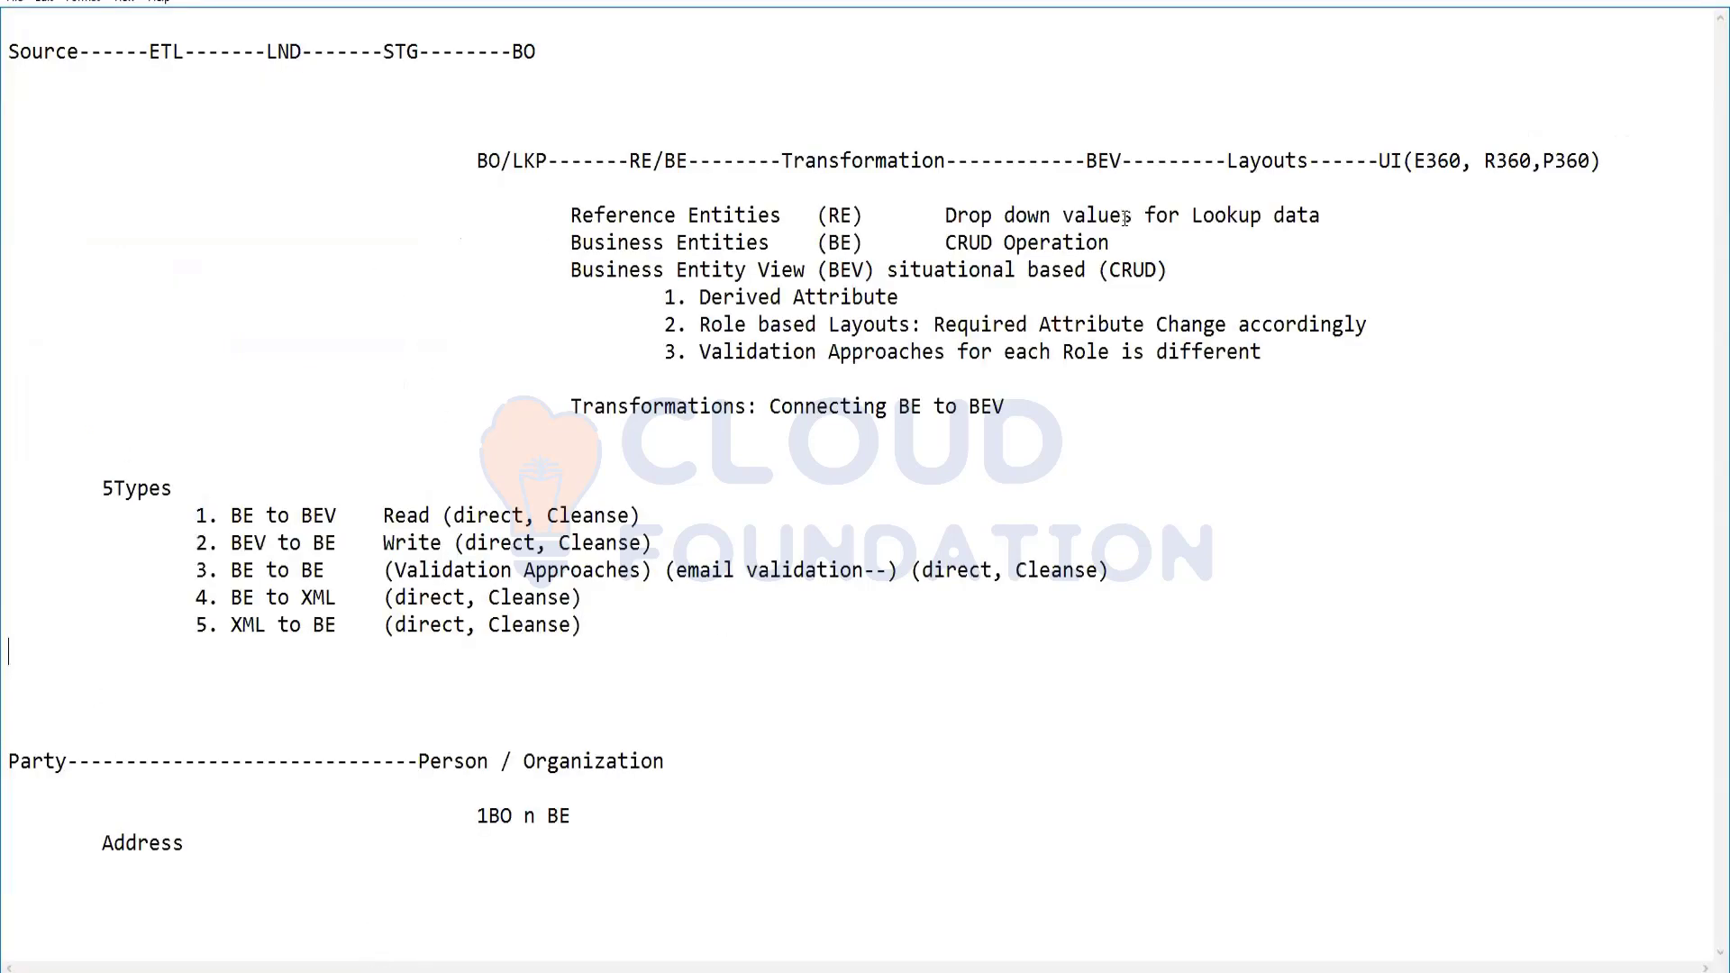
key("alt+Tab")
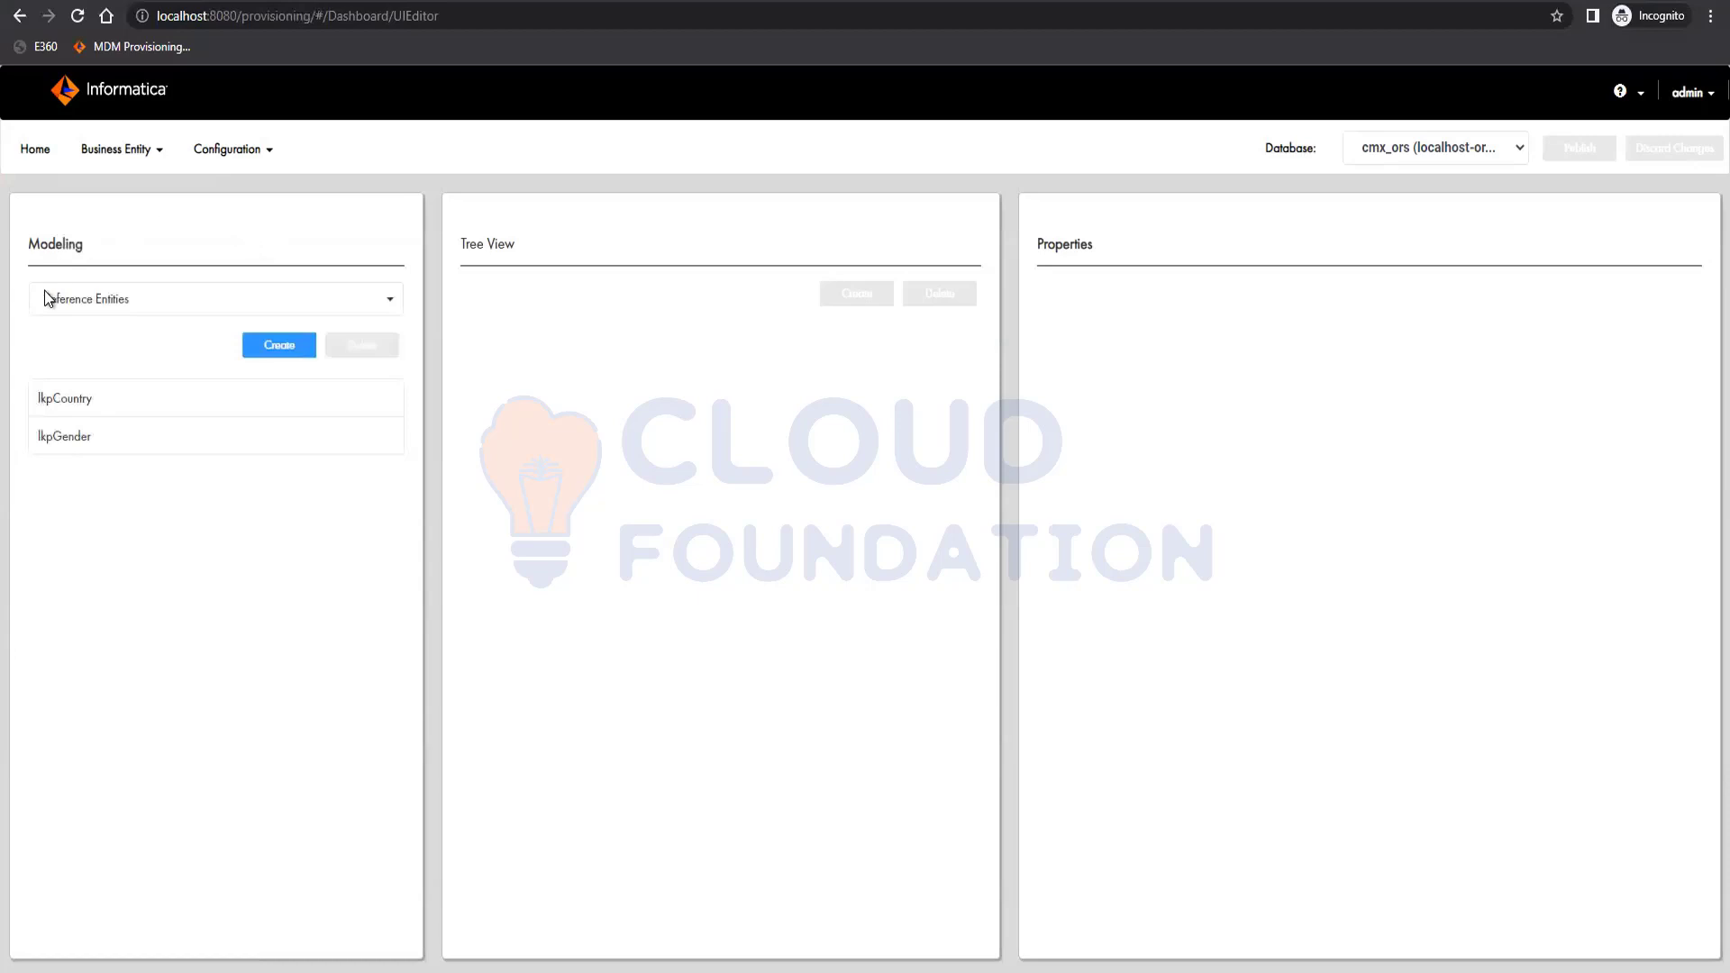
Delete the CMX_ORS application in the E360 Application Editor.
left_click(250, 151)
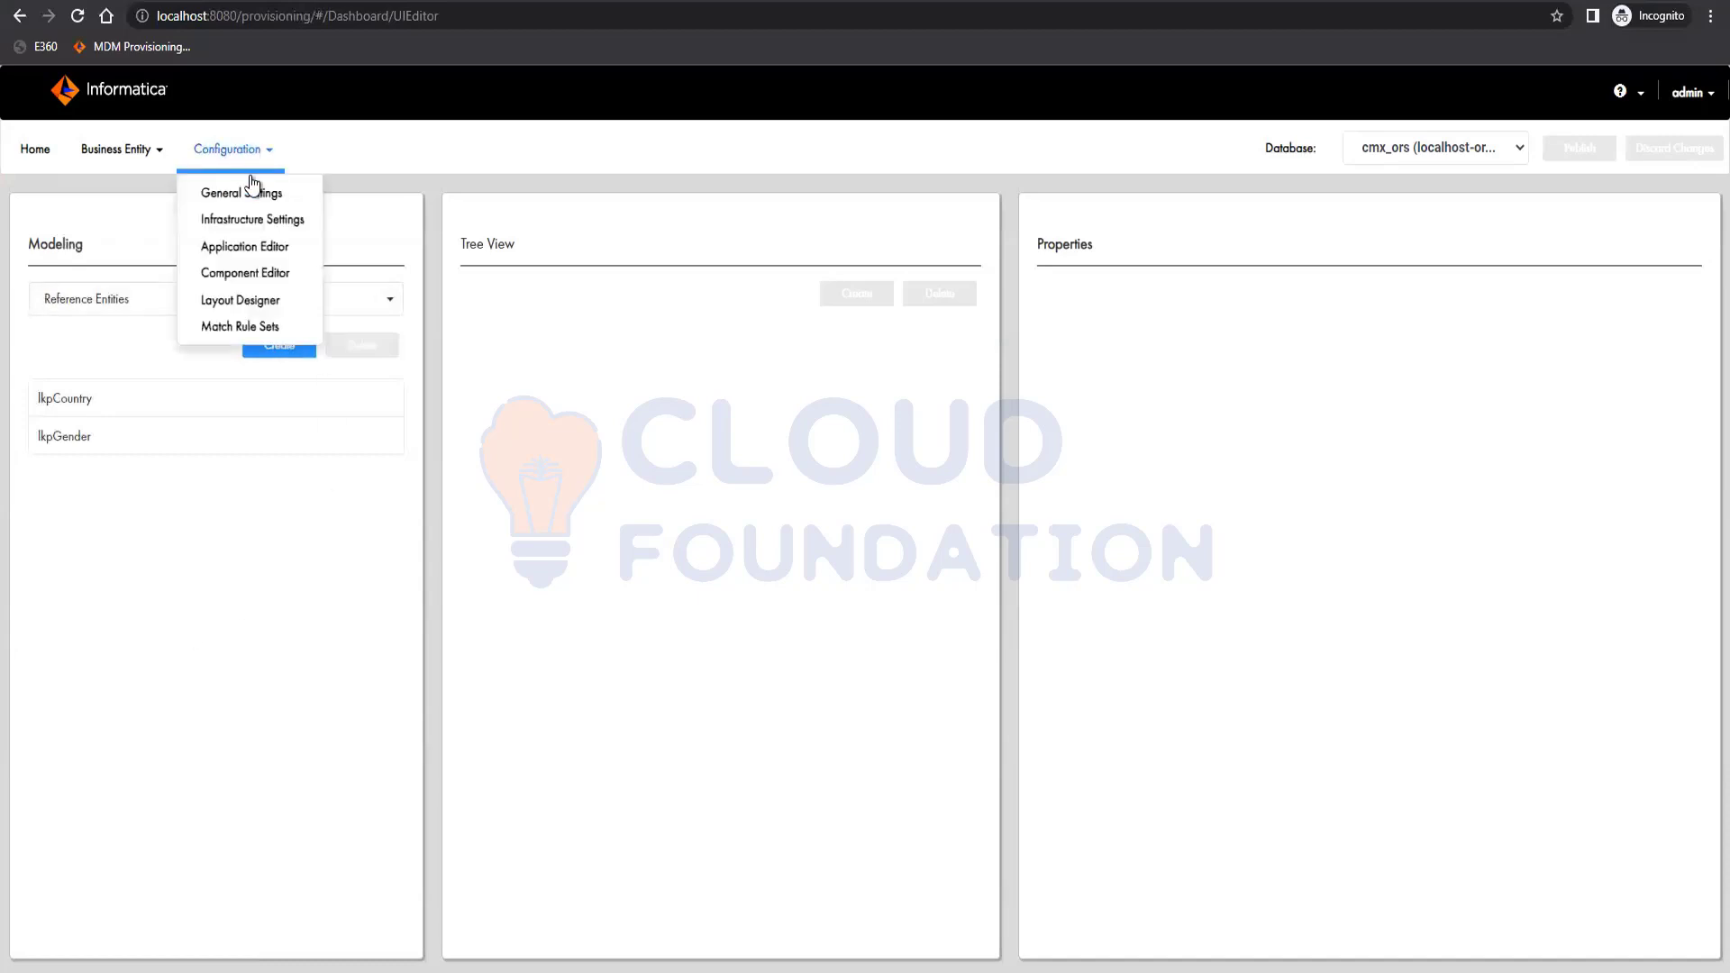
left_click(244, 249)
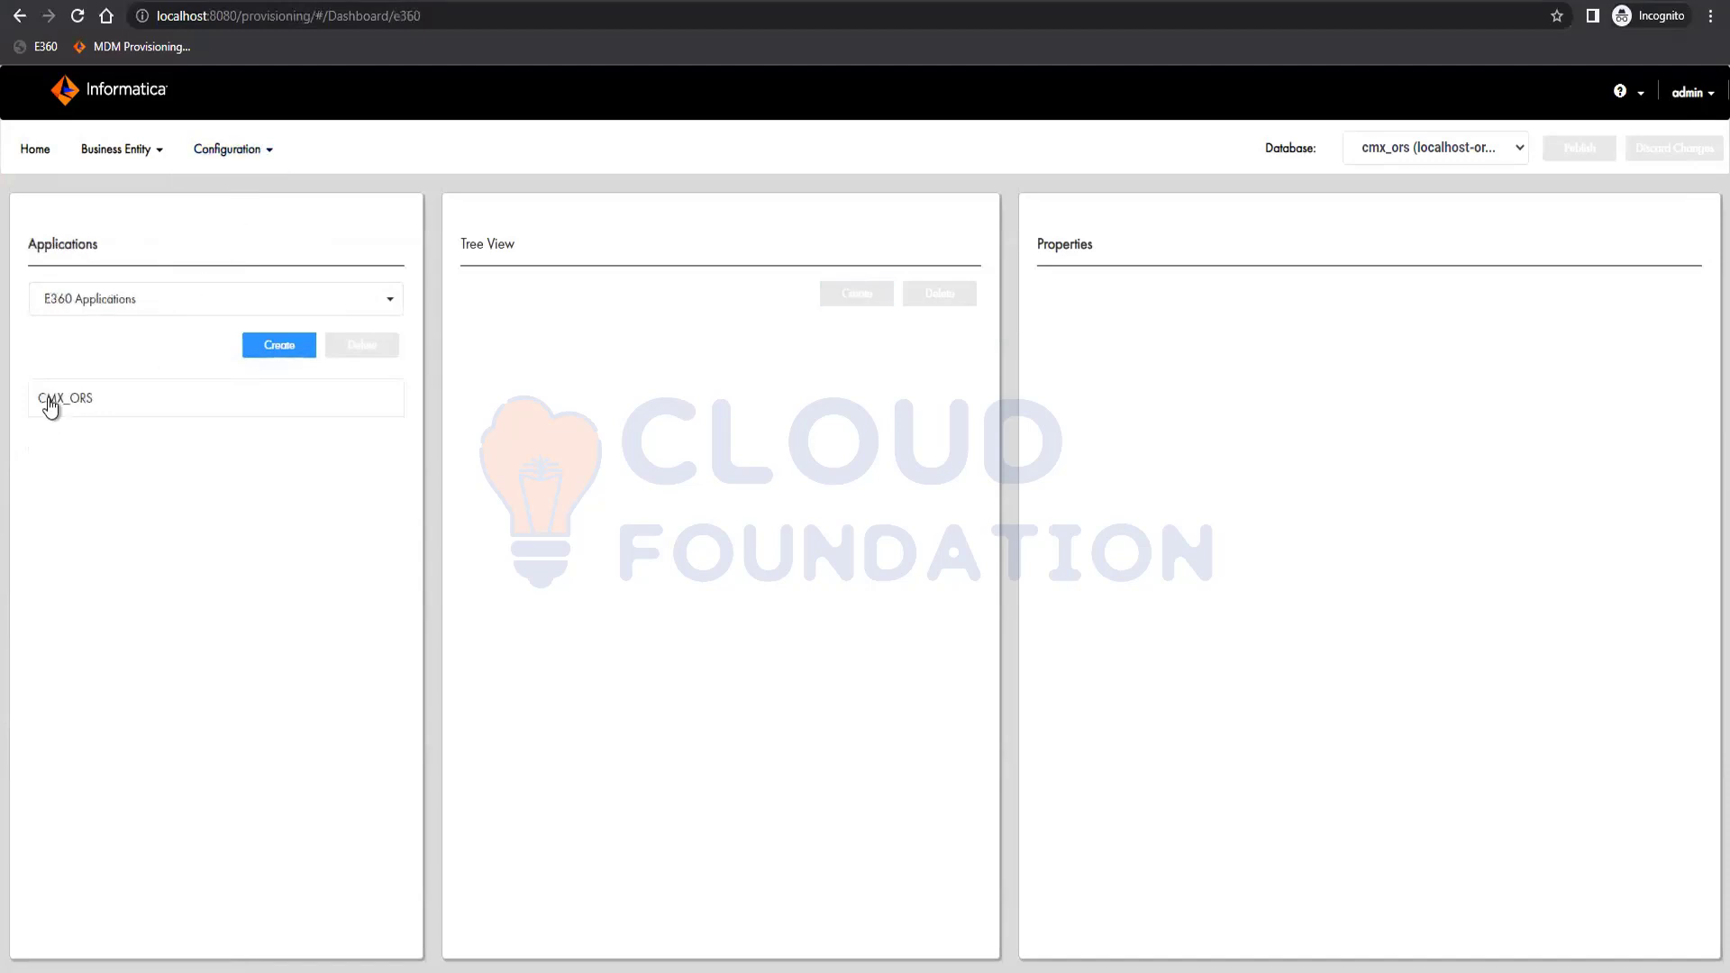
left_click(261, 399)
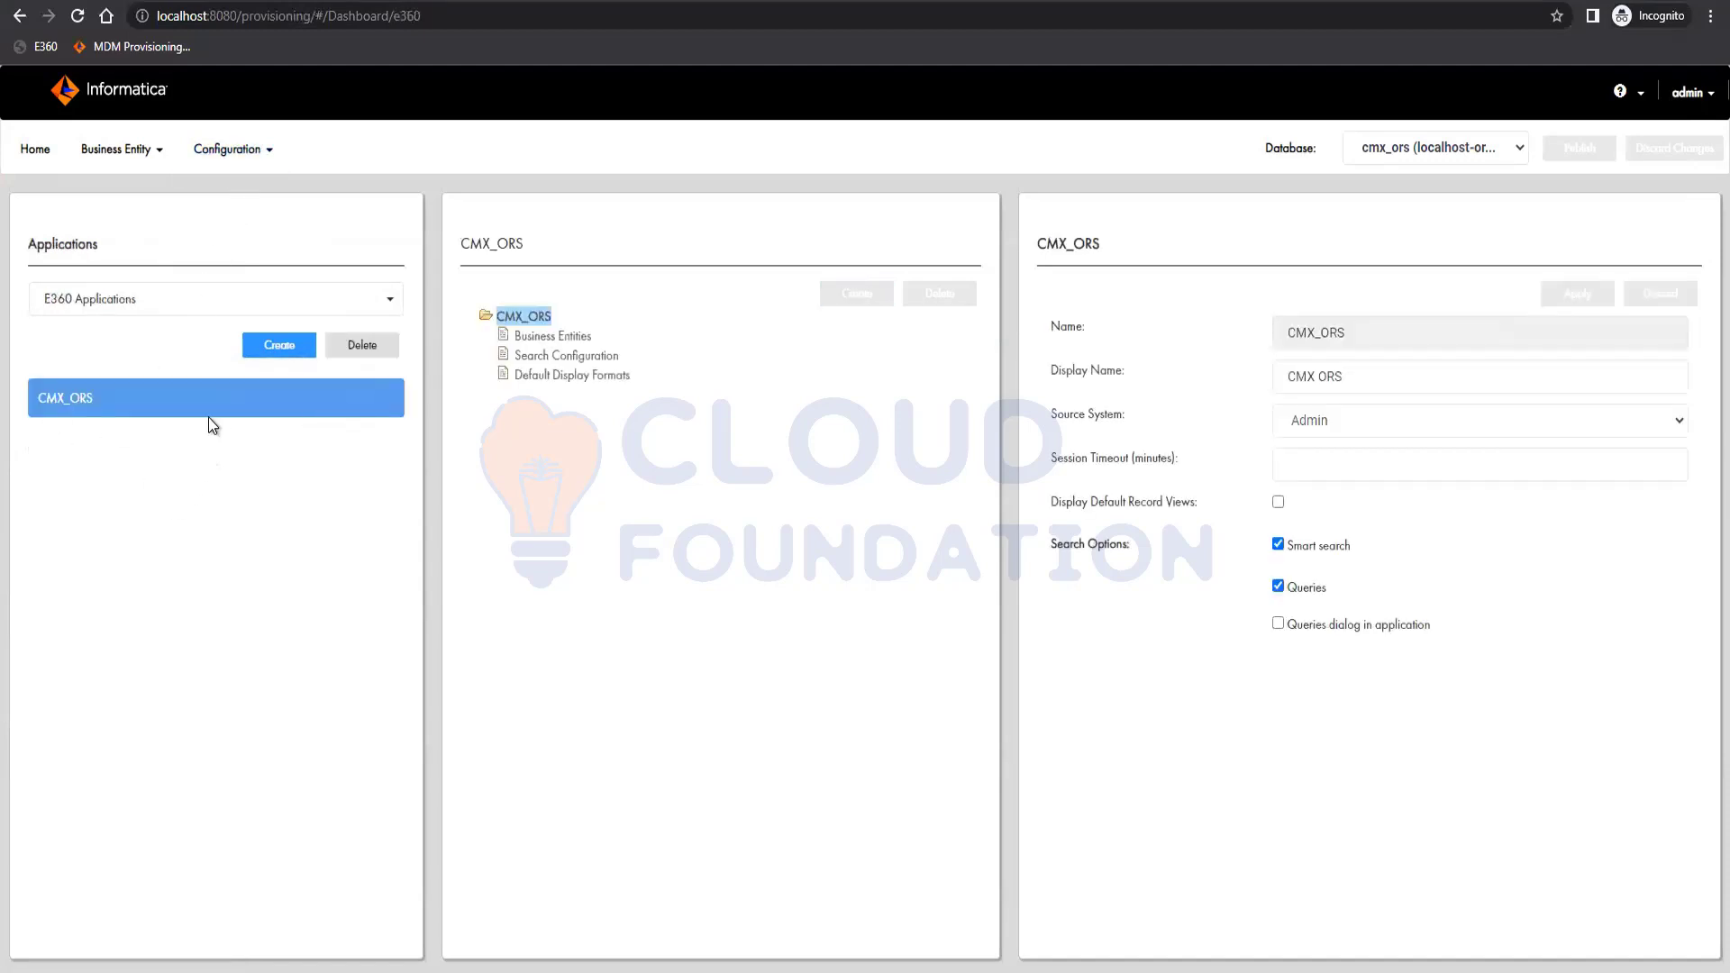
left_click(365, 345)
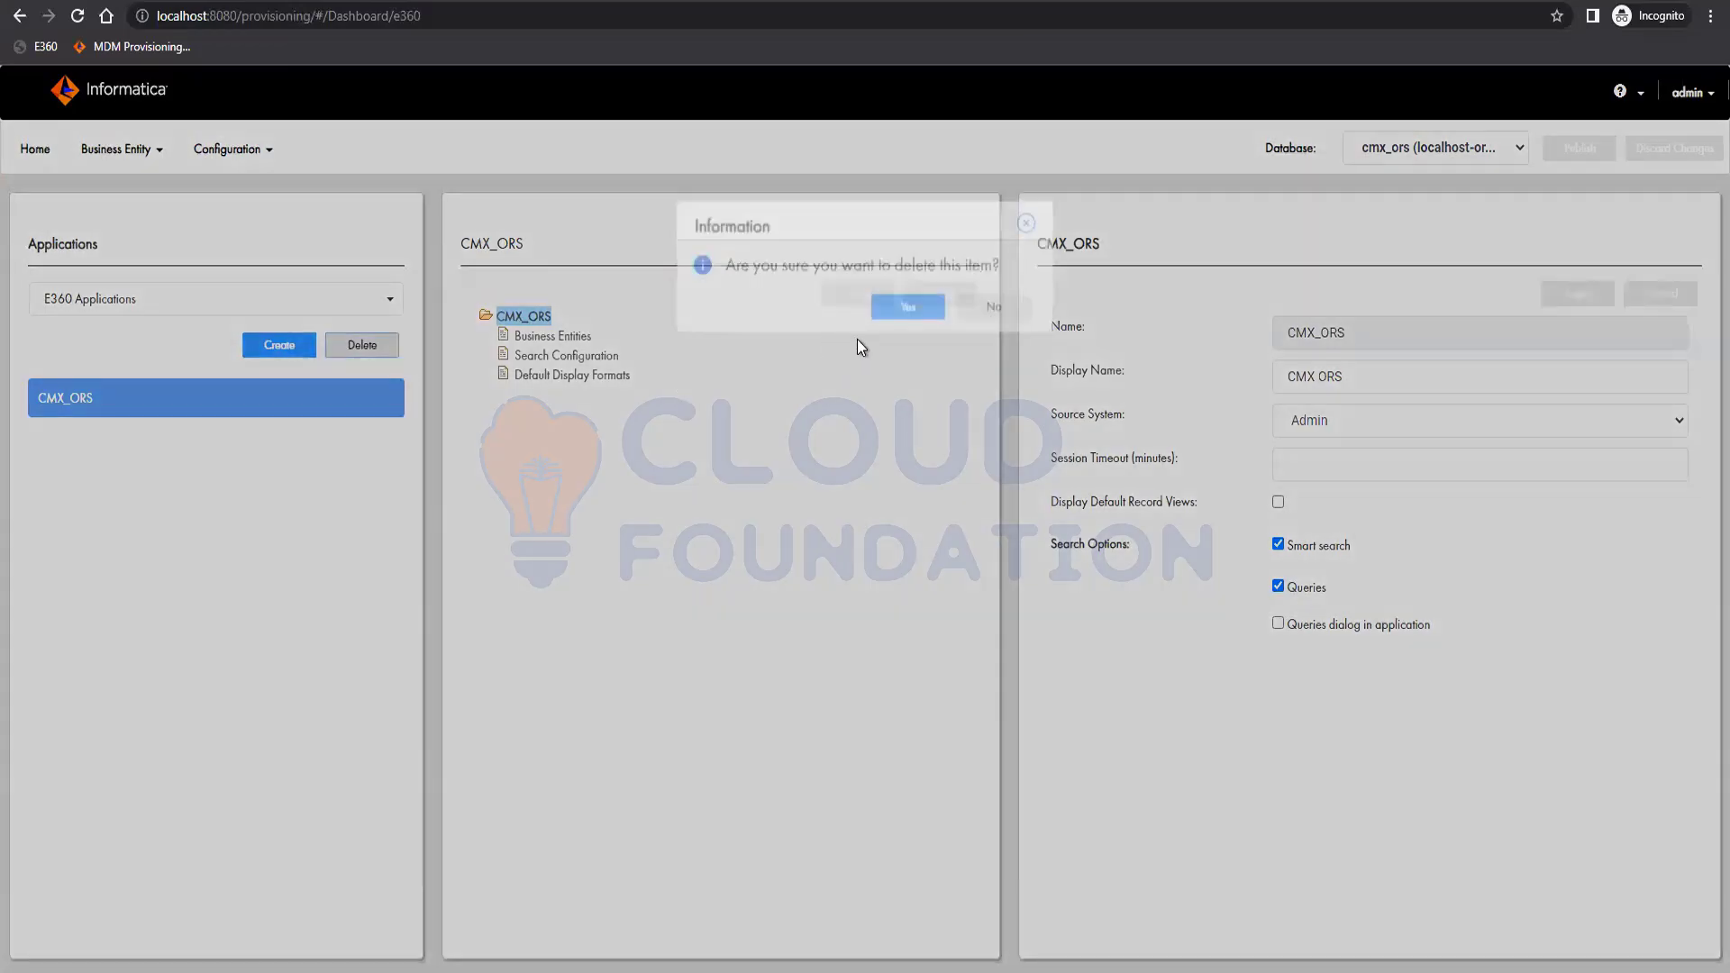
key("Return")
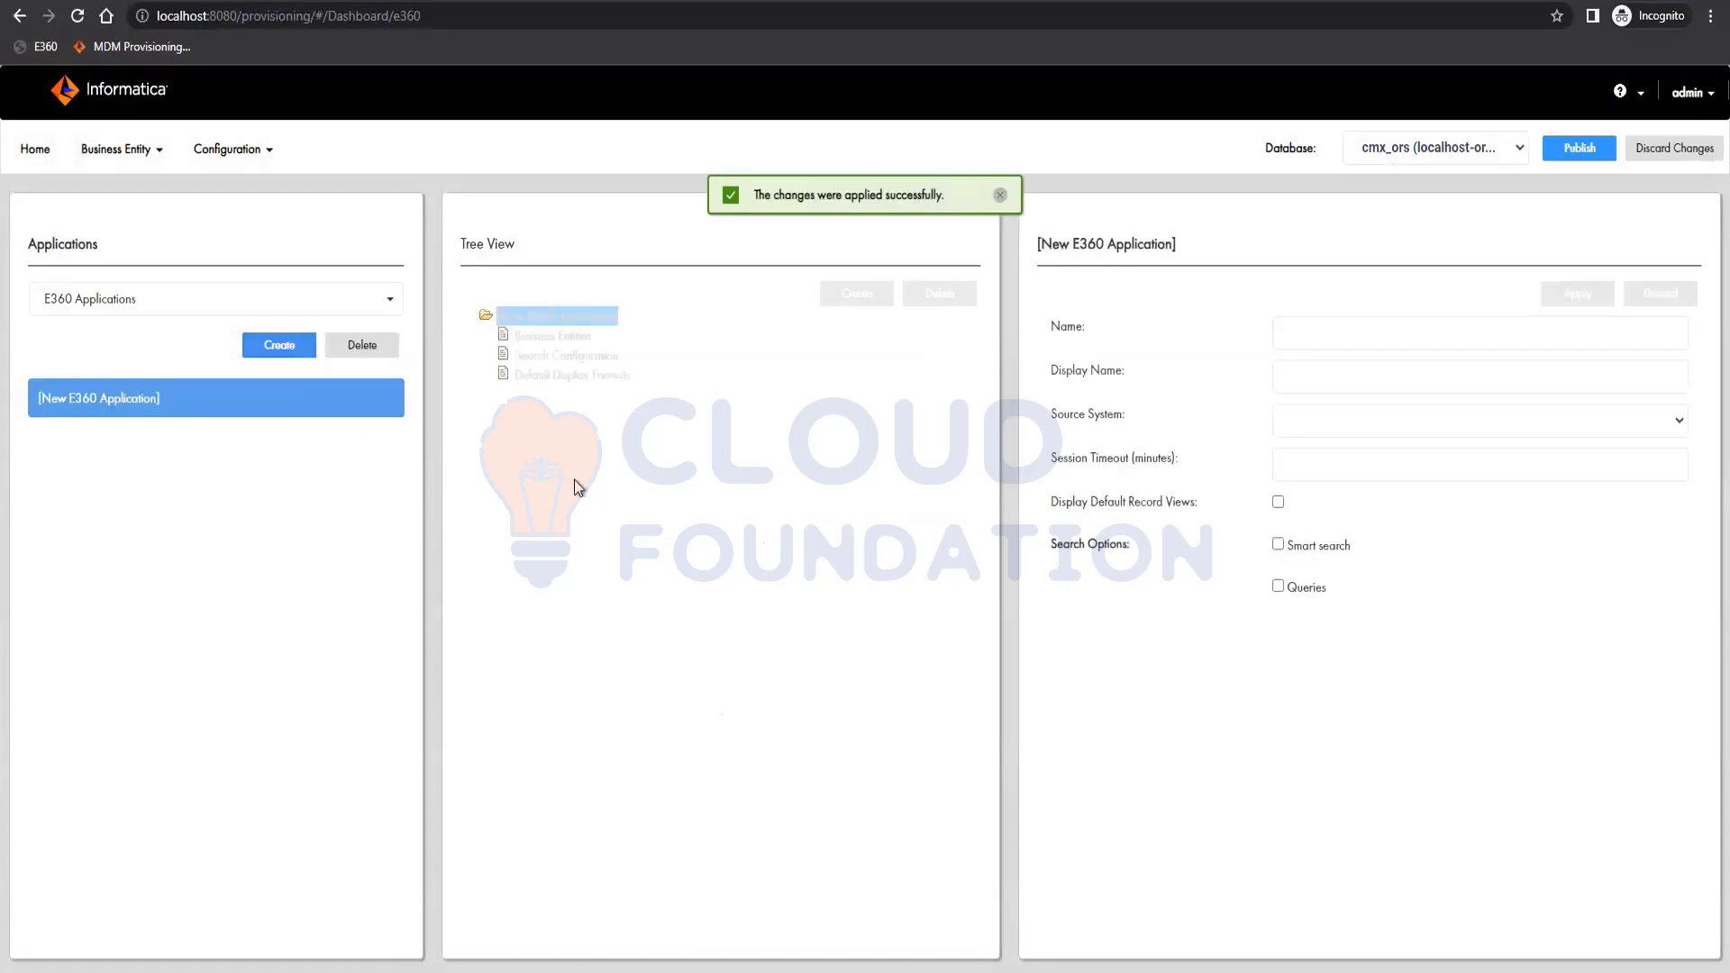
Save a Party application with Admin source, default record views, smart search, queries and queries dialog.
left_click(1304, 331)
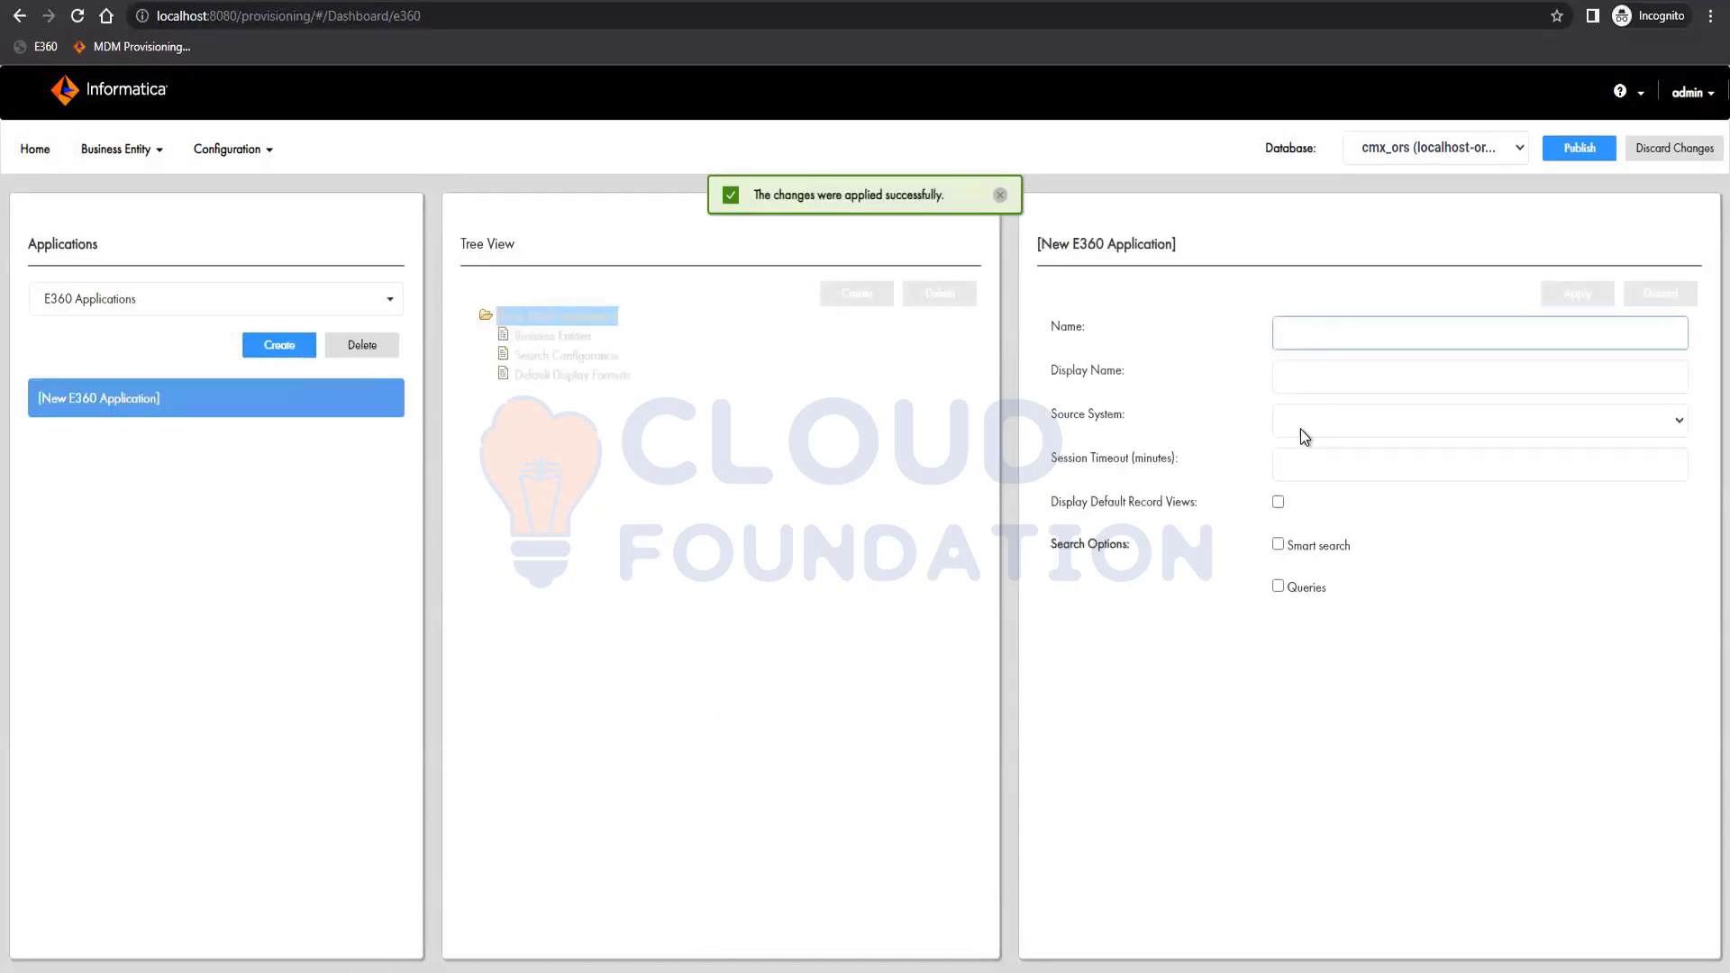
type("Party")
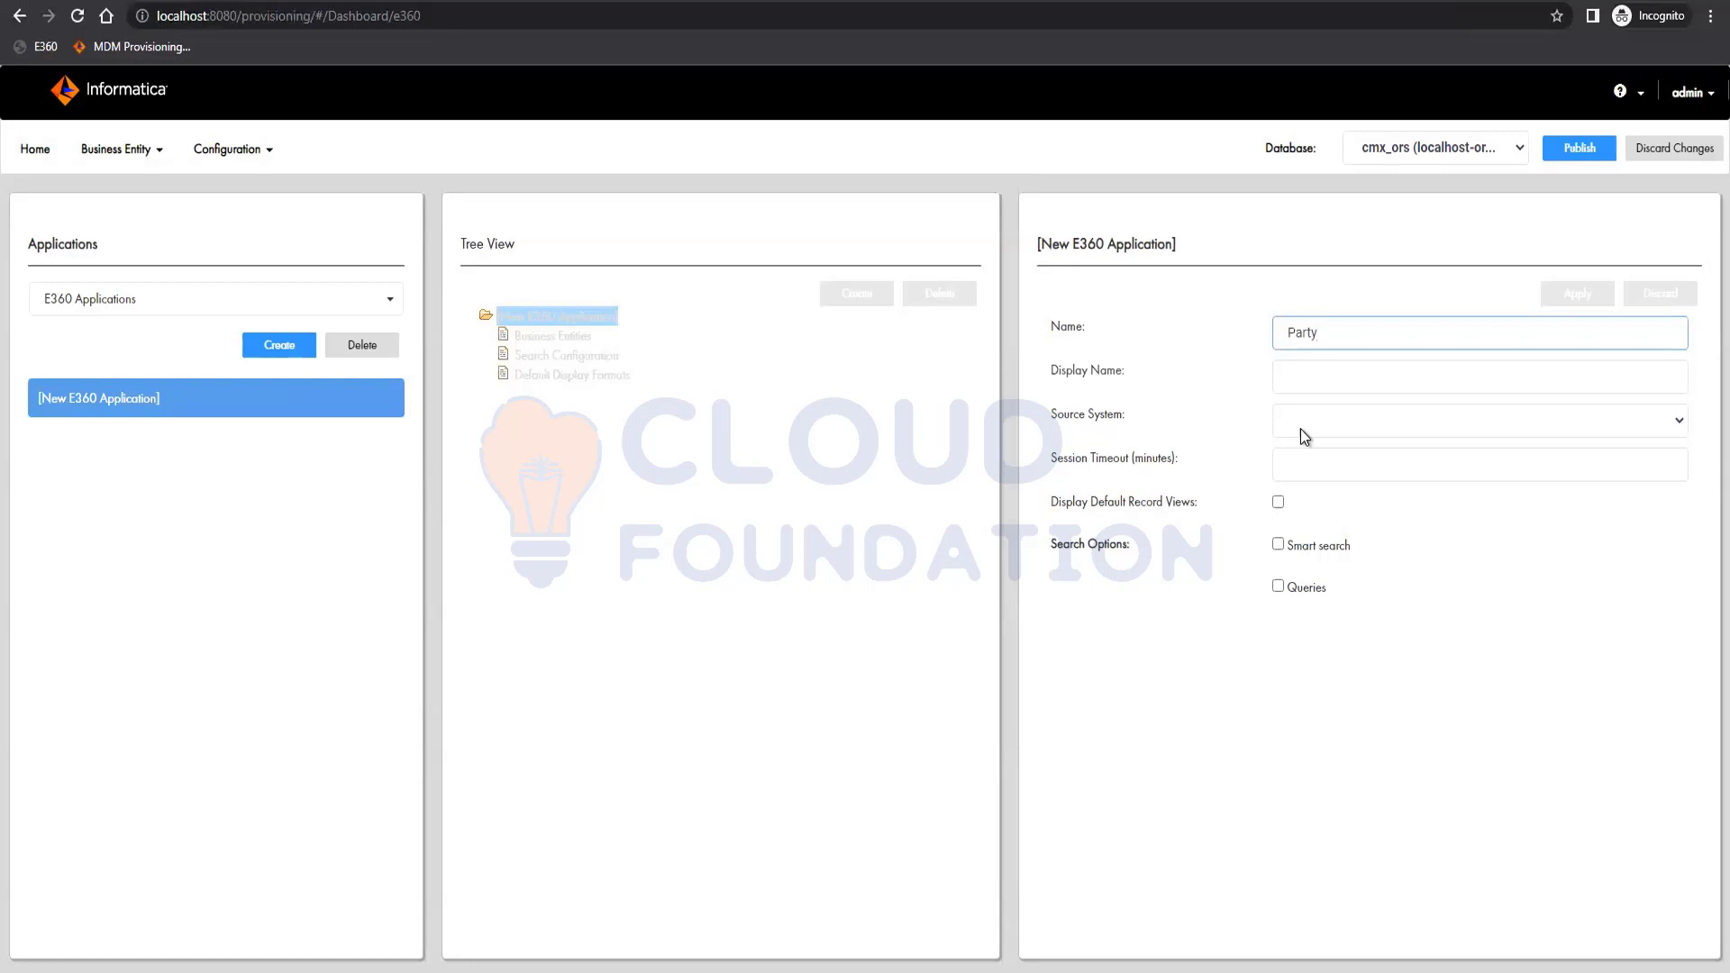
left_click(1343, 379)
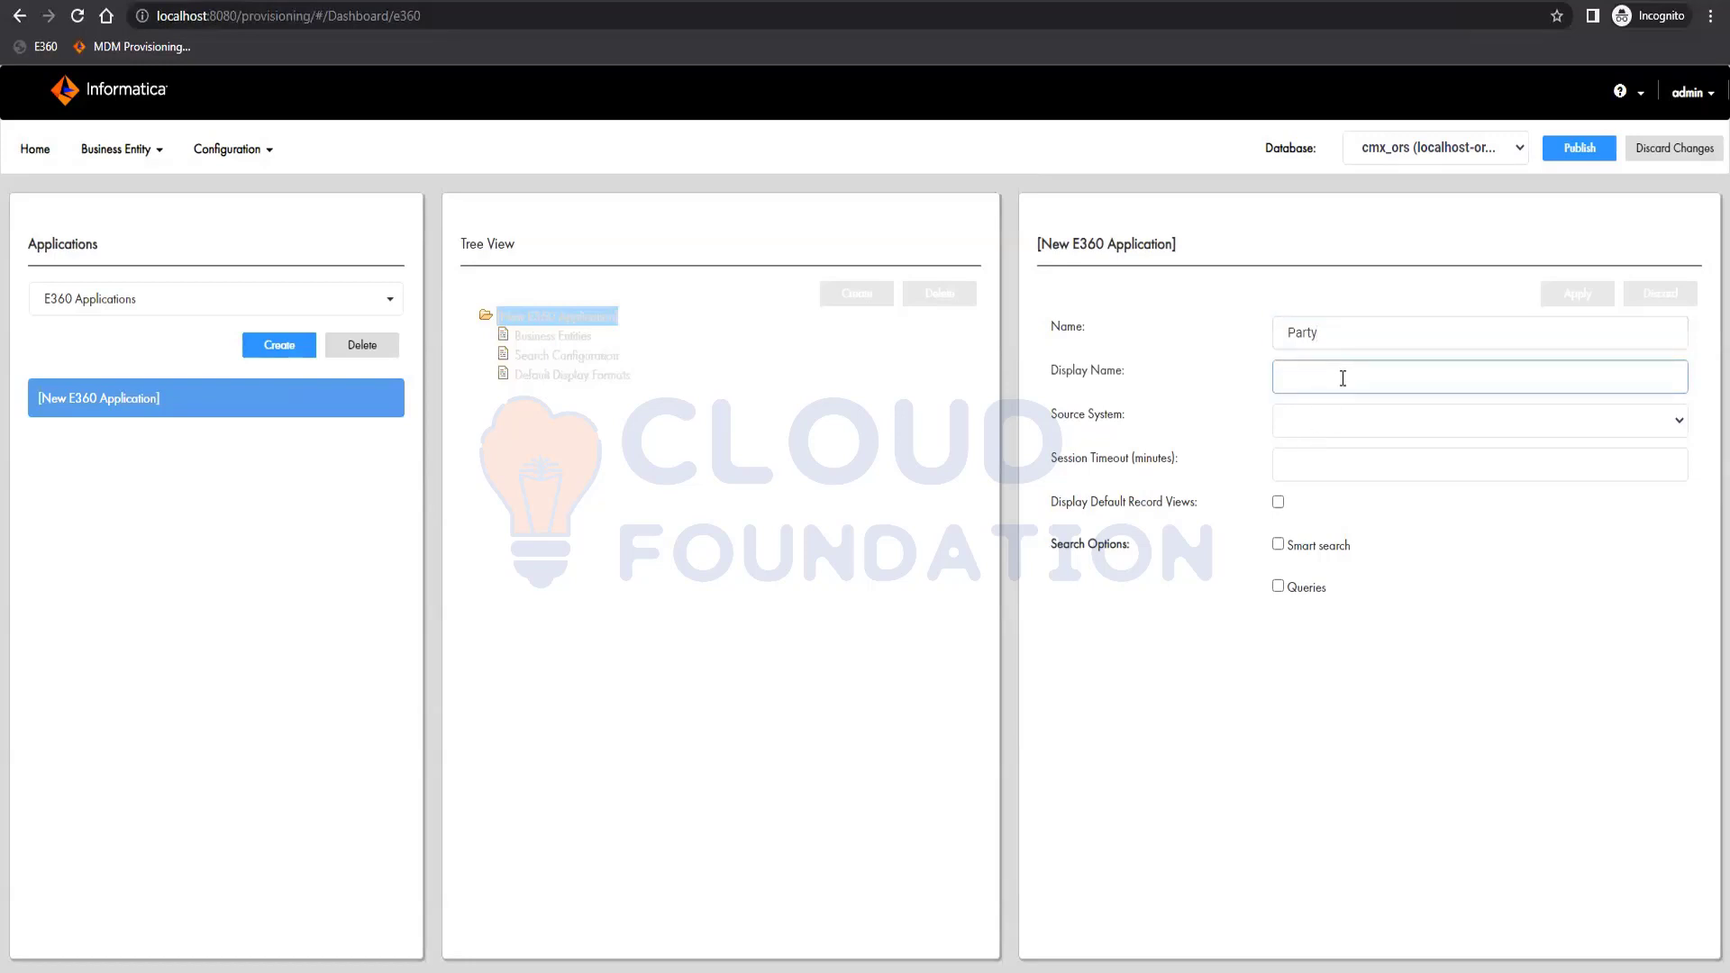
type("Party")
left_click(1337, 427)
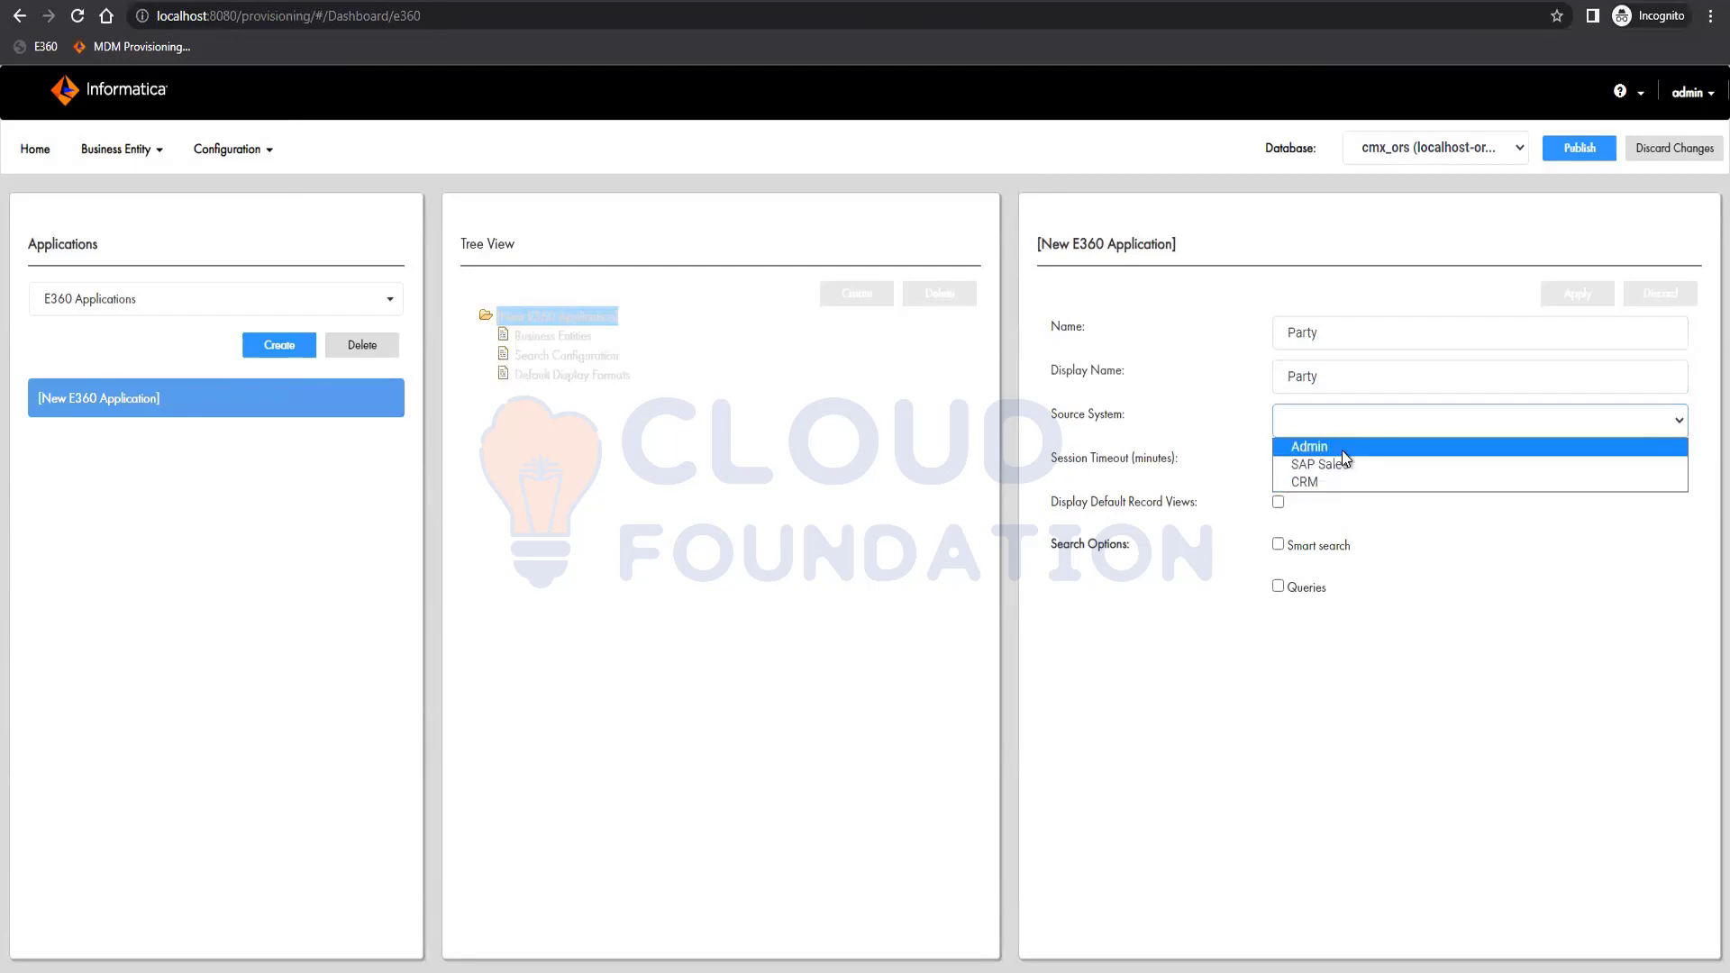
left_click(1342, 449)
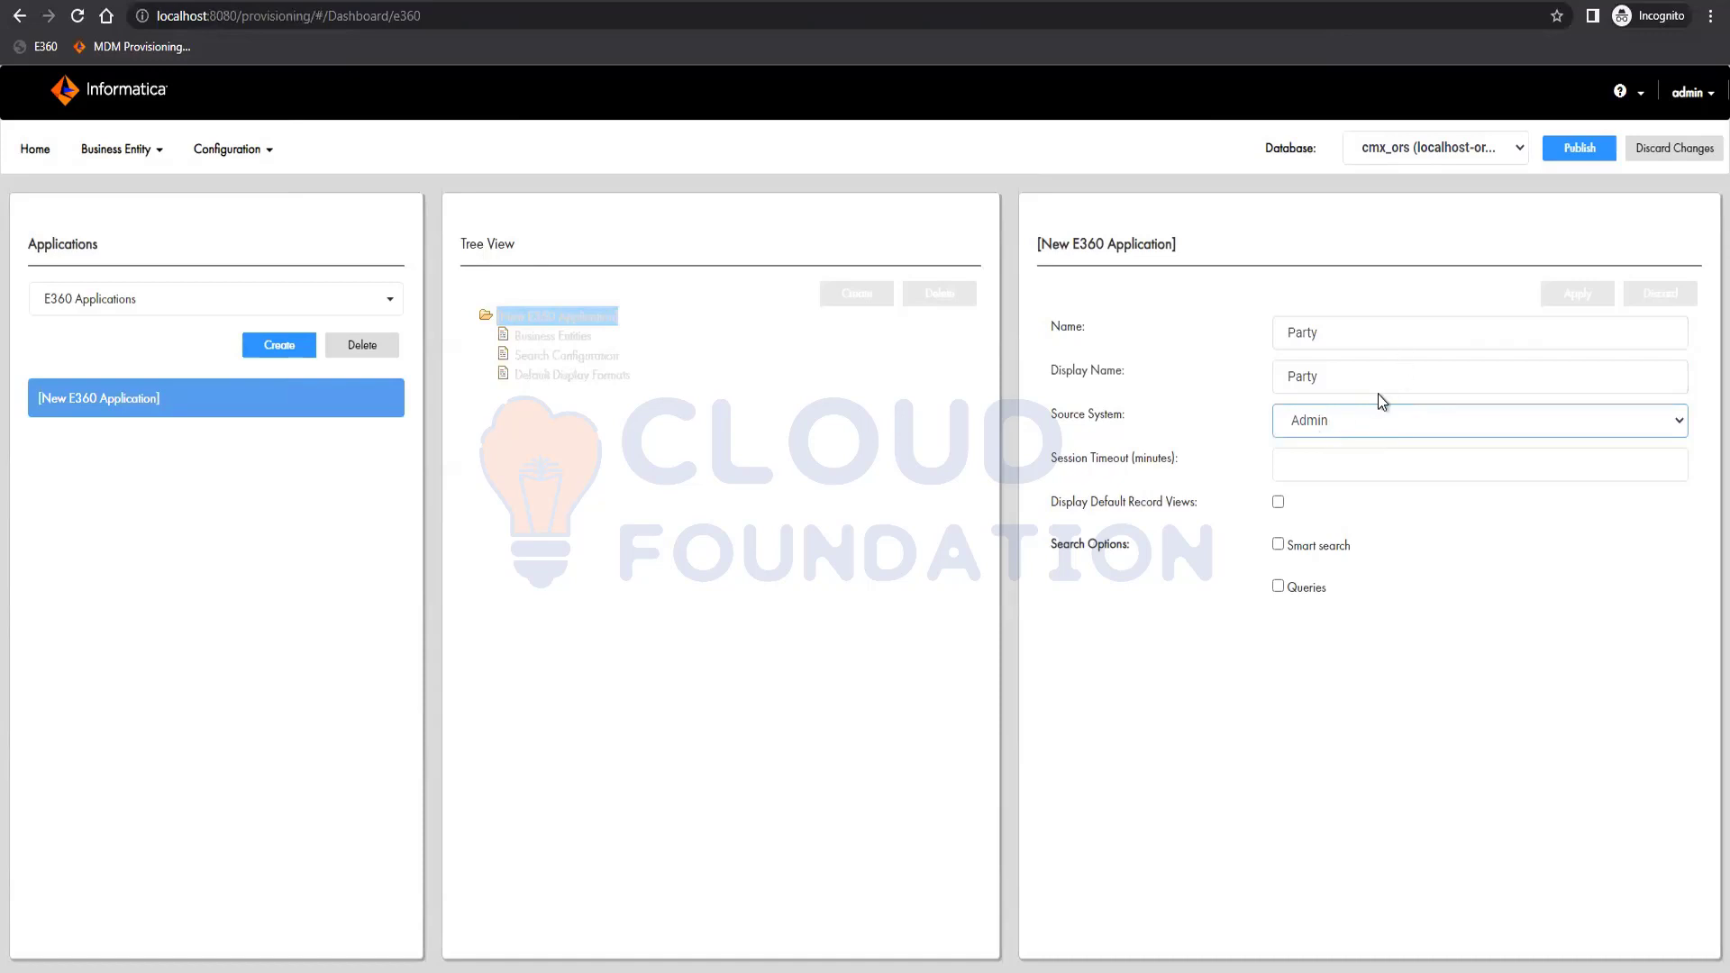
left_click(1280, 503)
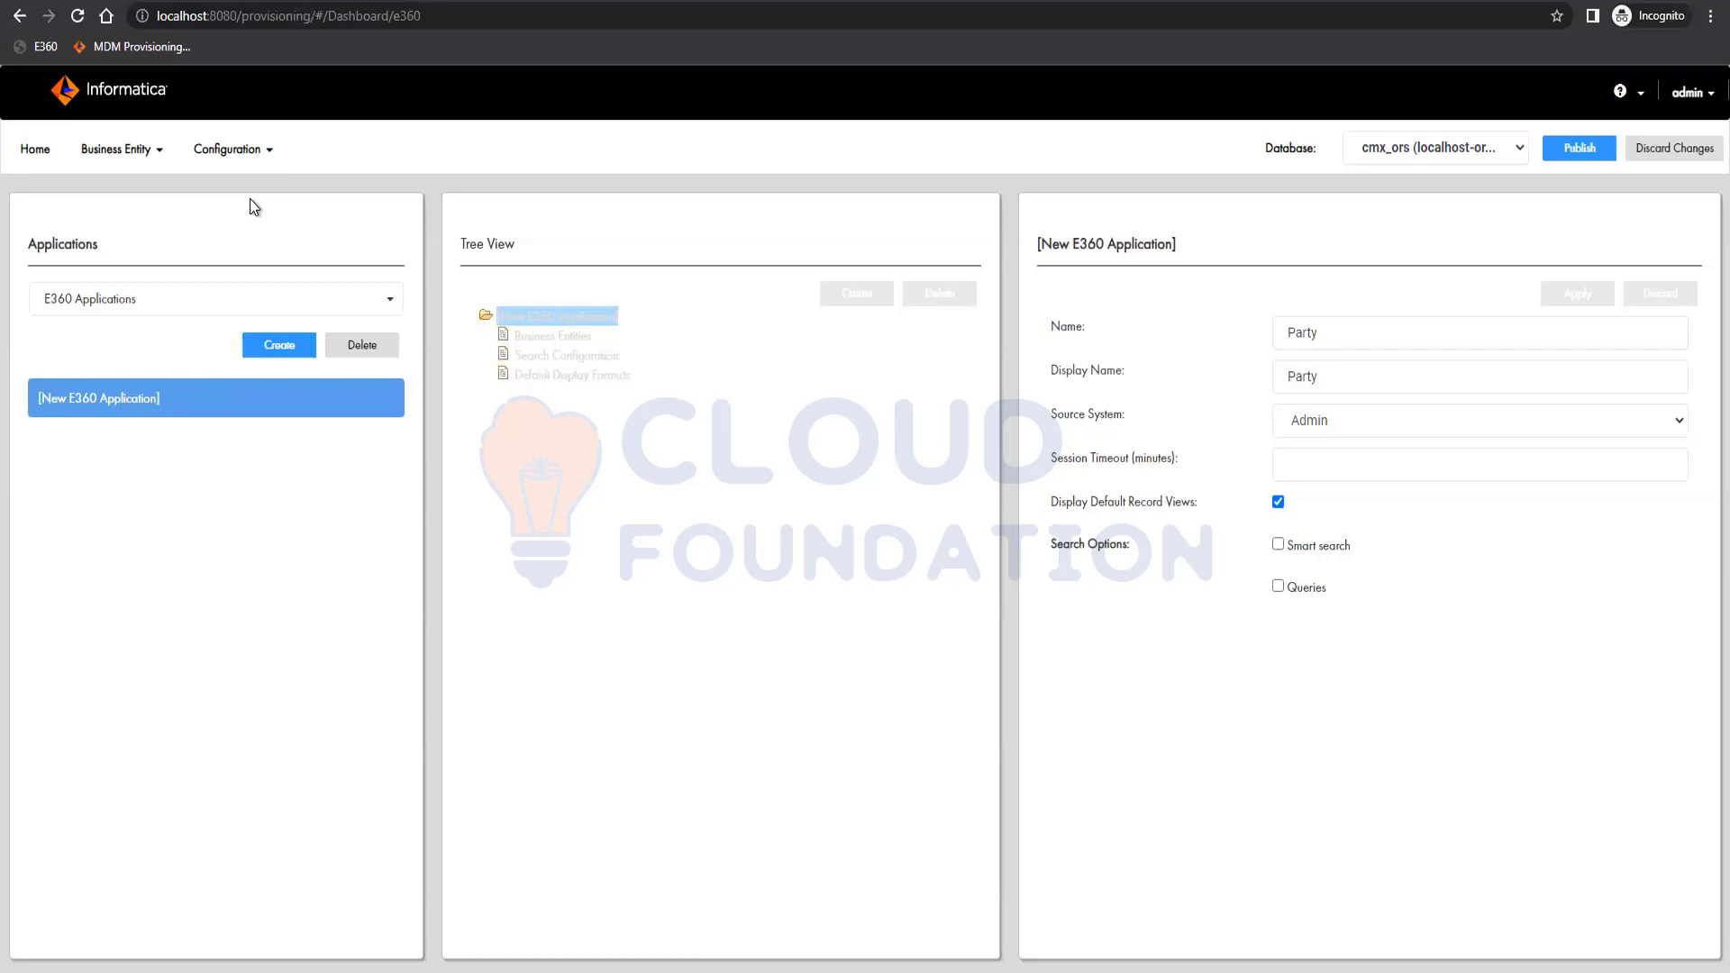
left_click(1278, 544)
left_click(1277, 590)
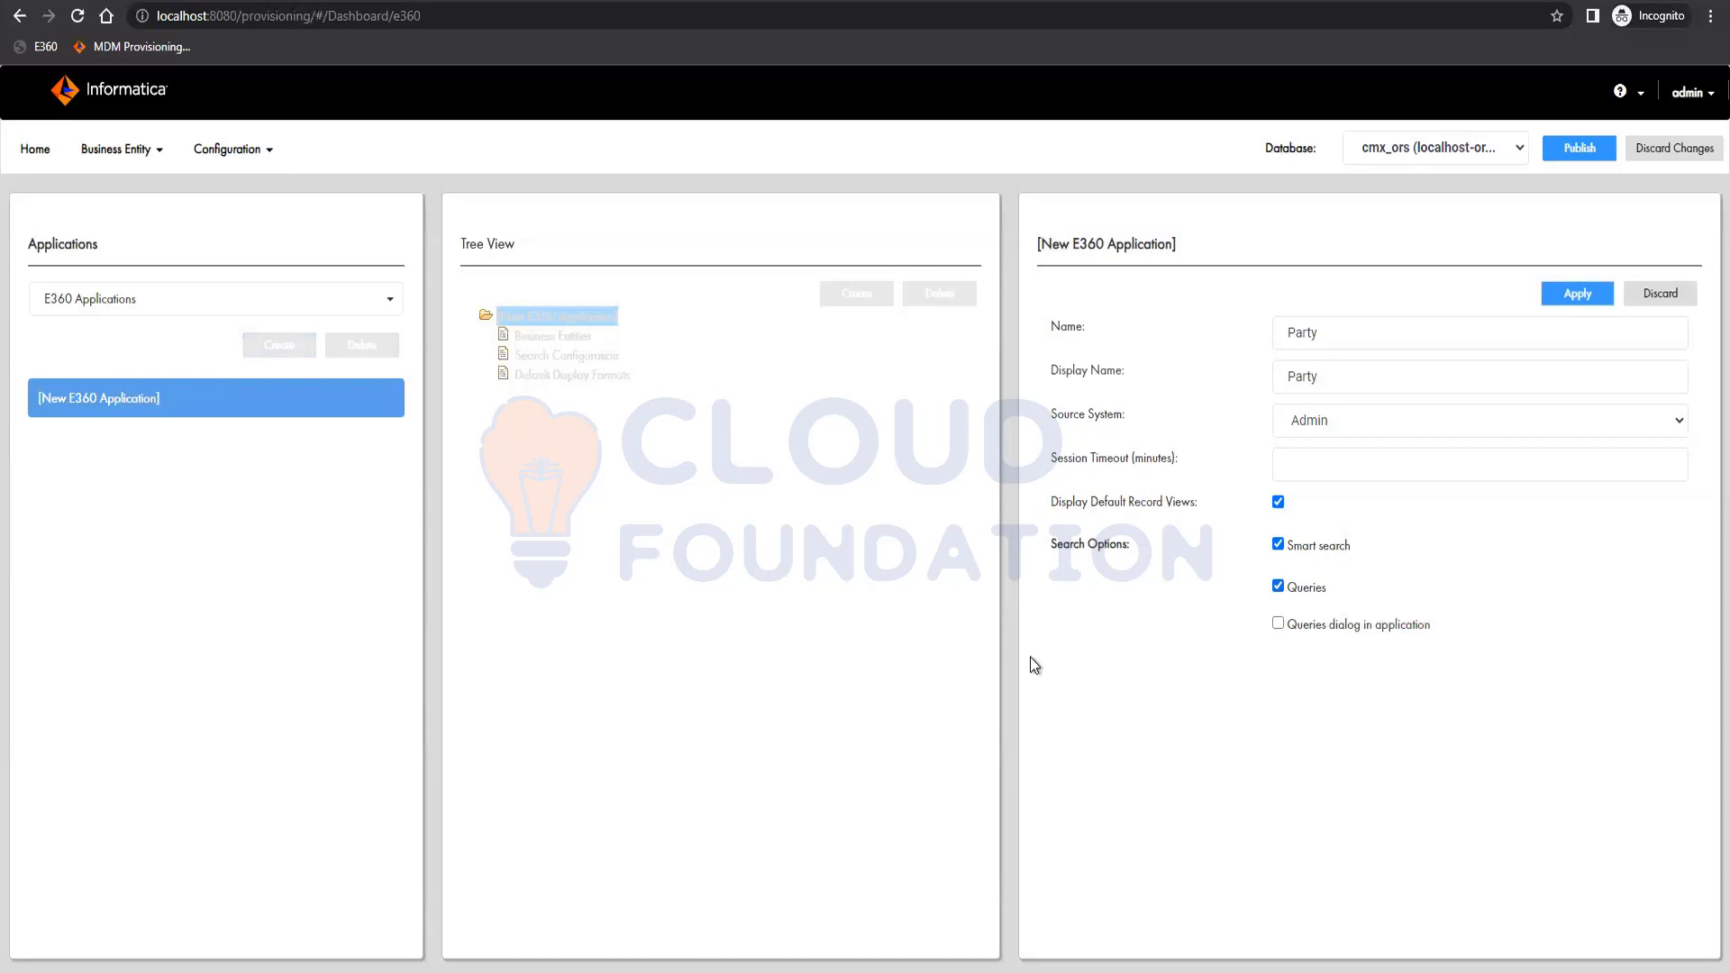
left_click(1278, 624)
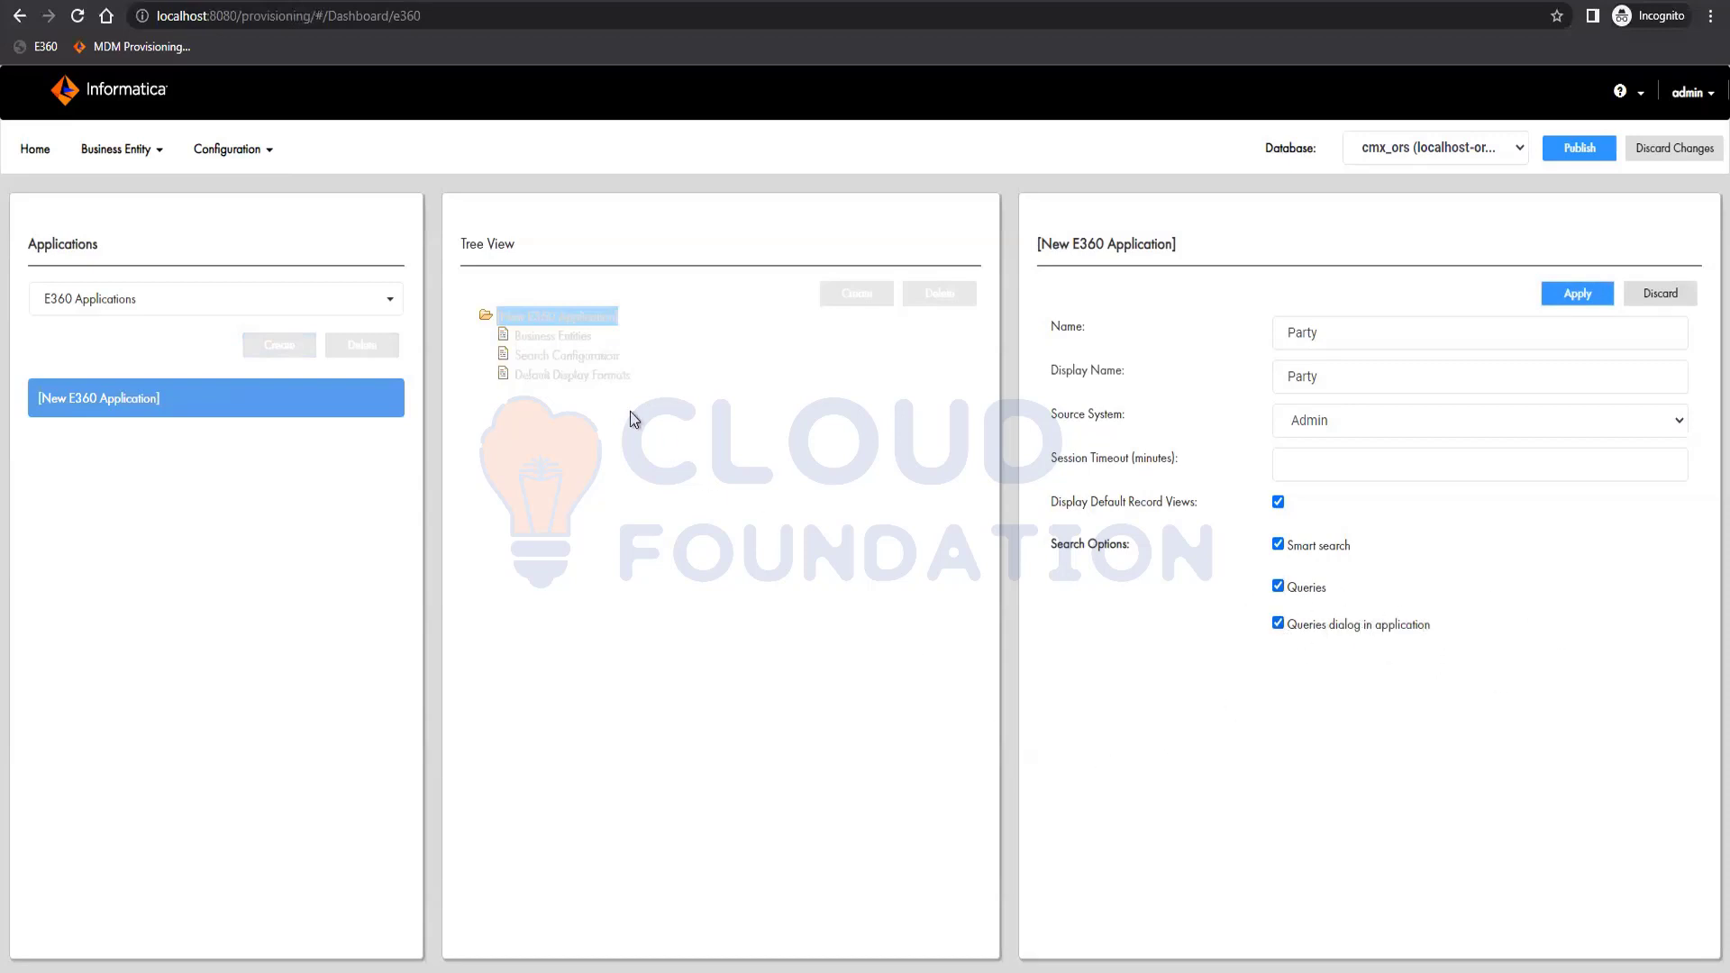
left_click(1579, 294)
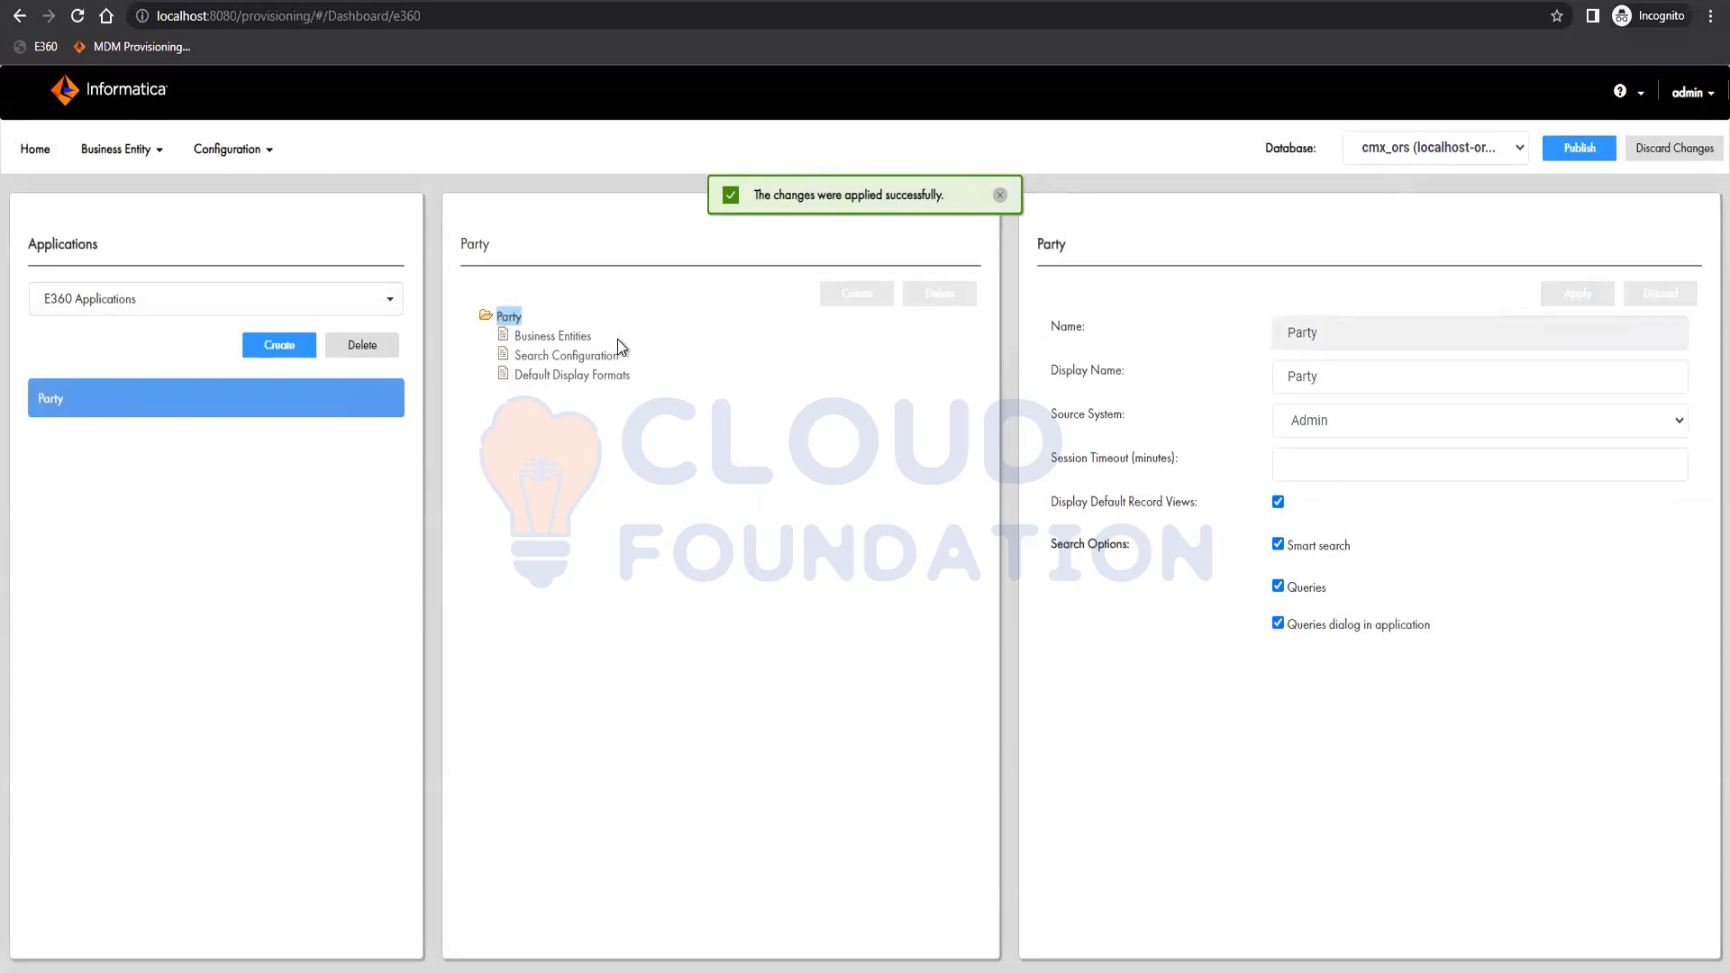
Add the Party business entity to the application and apply it.
left_click(544, 338)
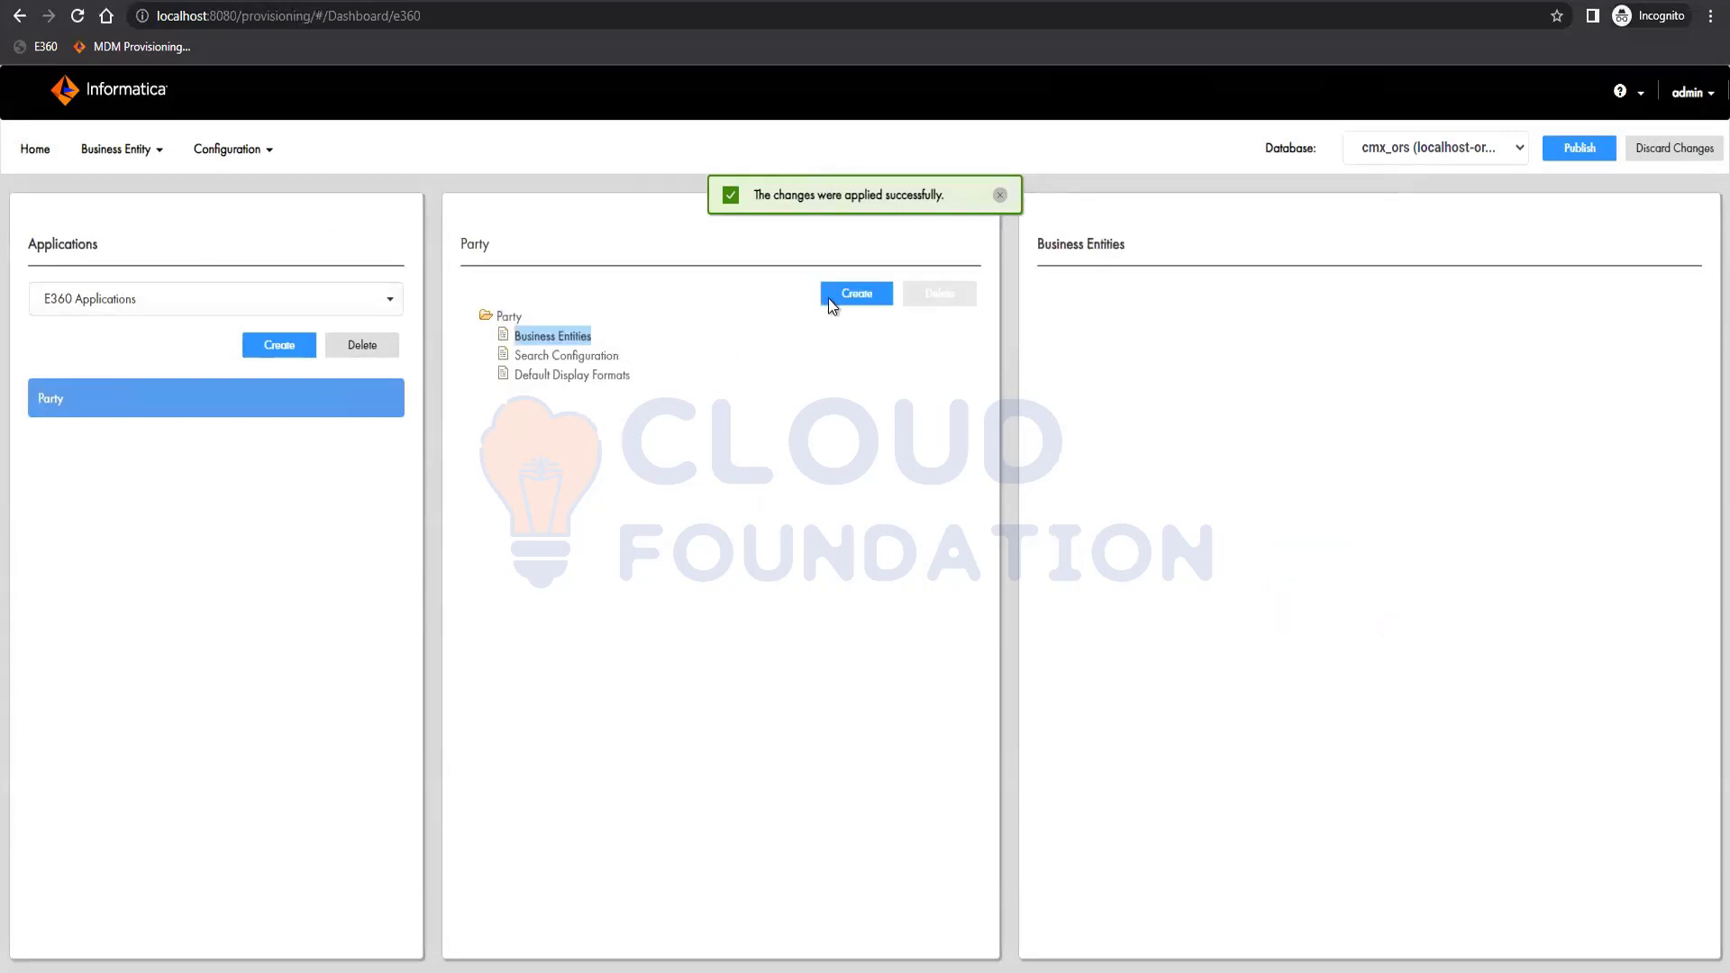
left_click(829, 300)
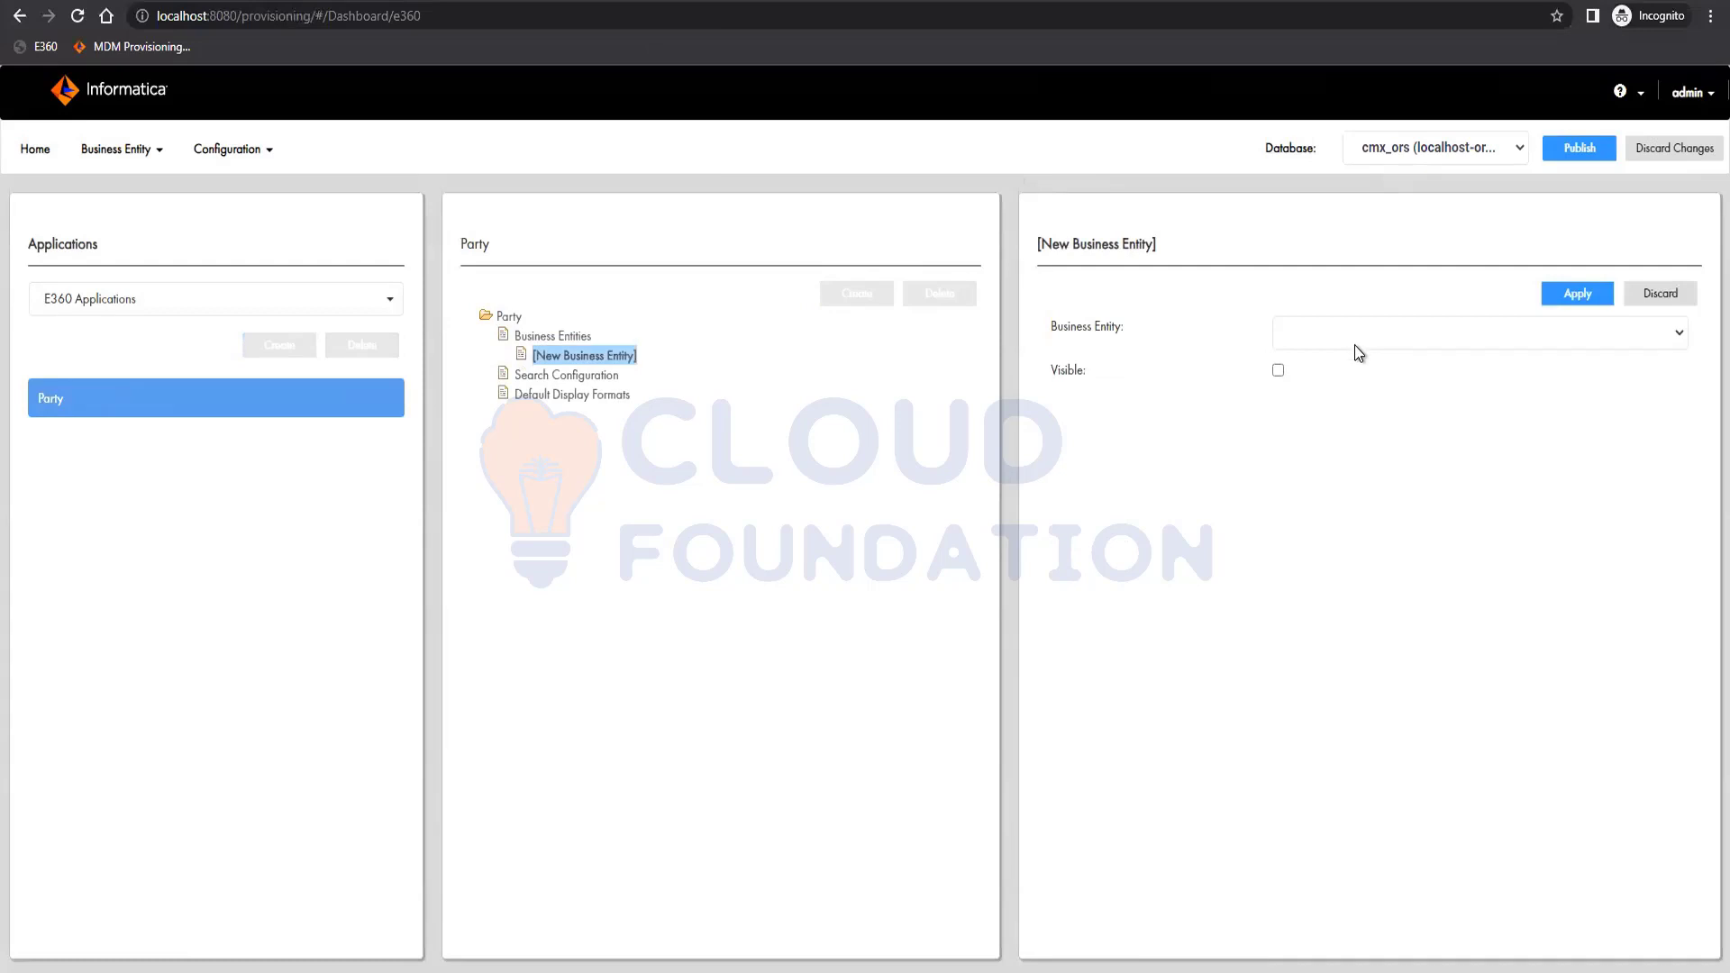
left_click(1358, 350)
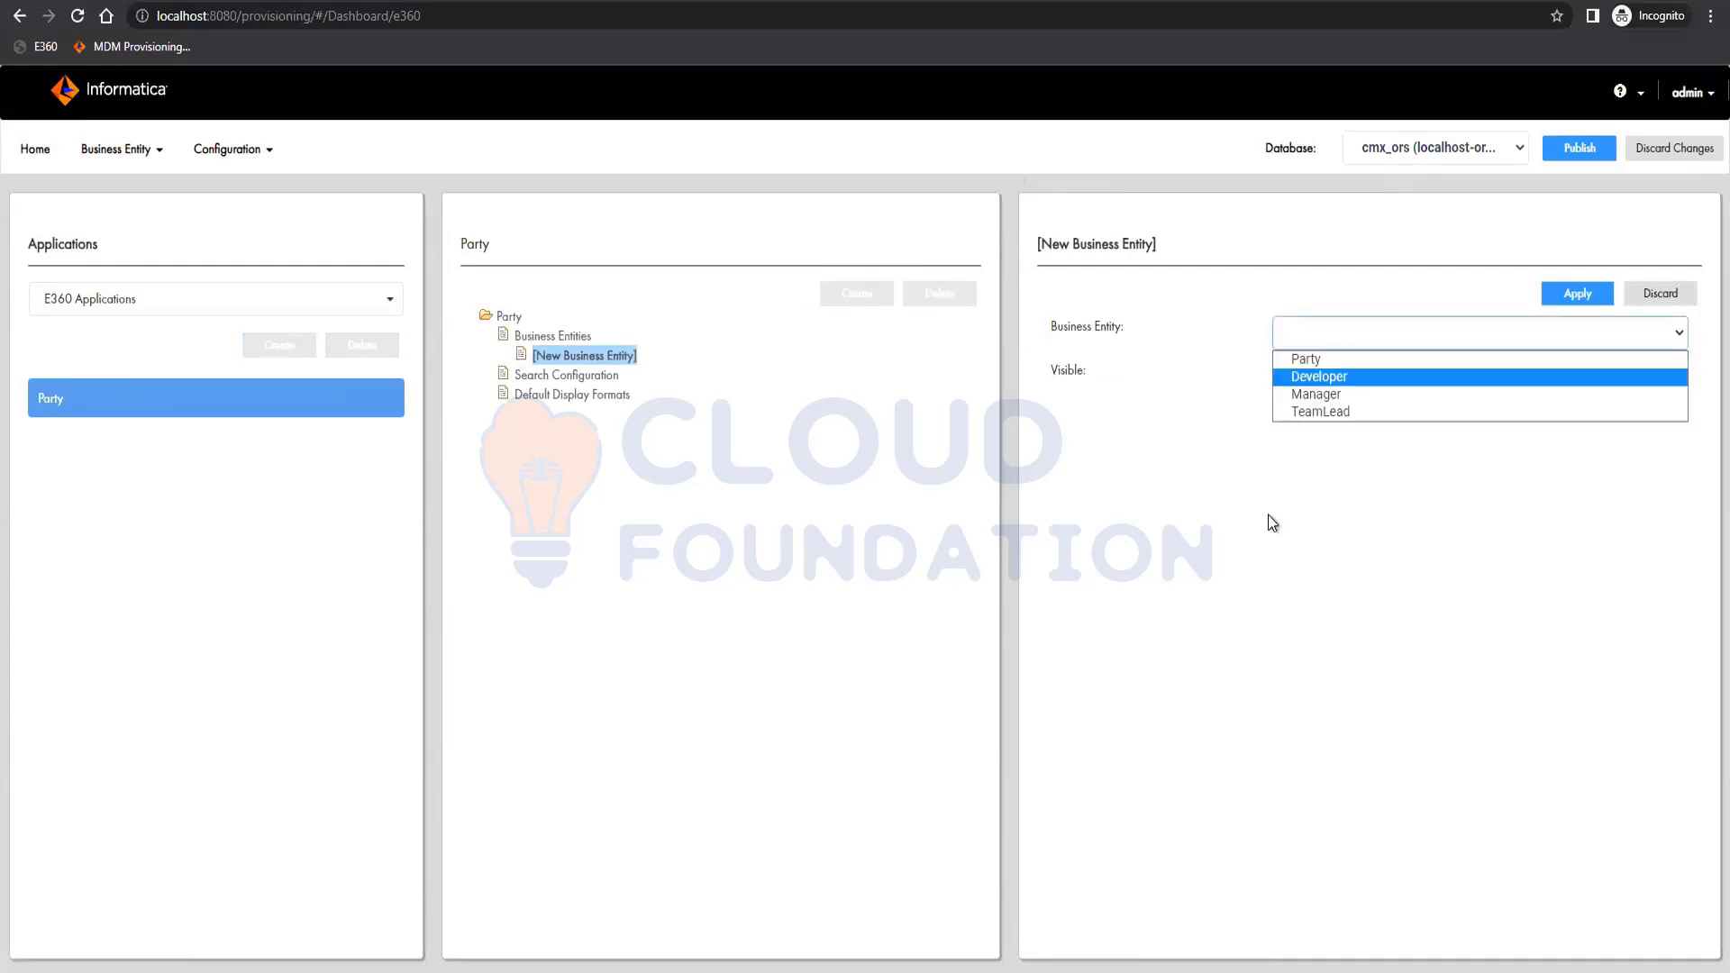
left_click(1306, 359)
left_click(1577, 295)
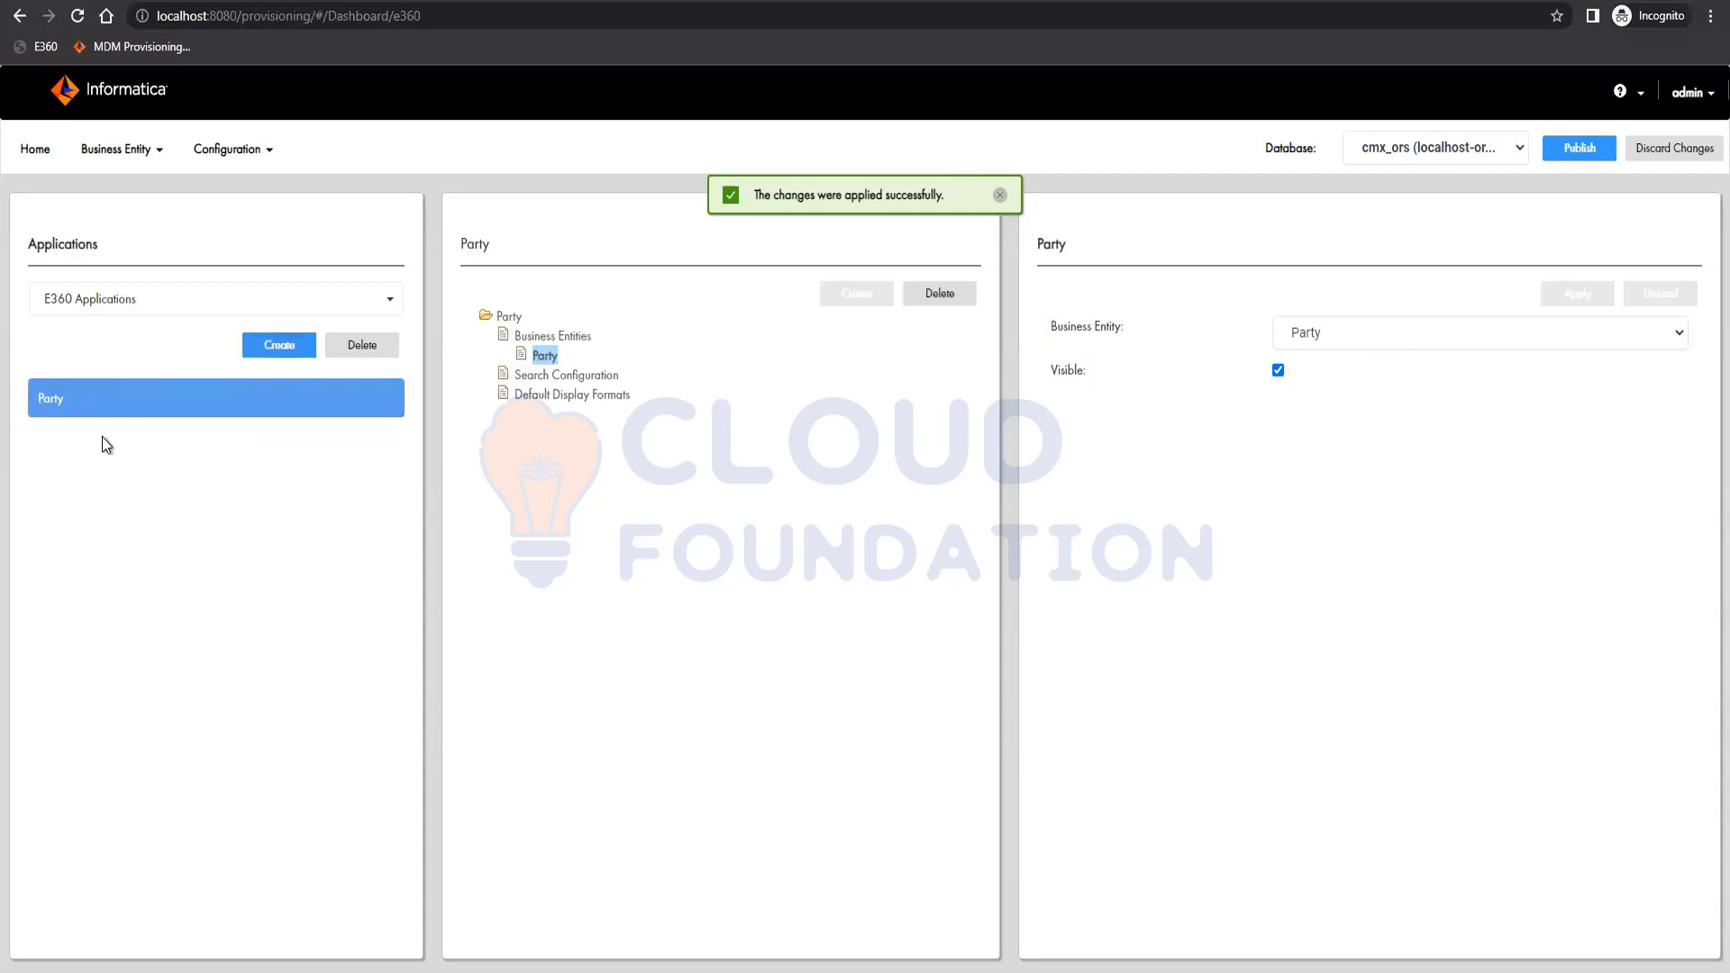
Save an Organization application with Admin source, record views, smart search, queries and queries dialog.
left_click(1303, 341)
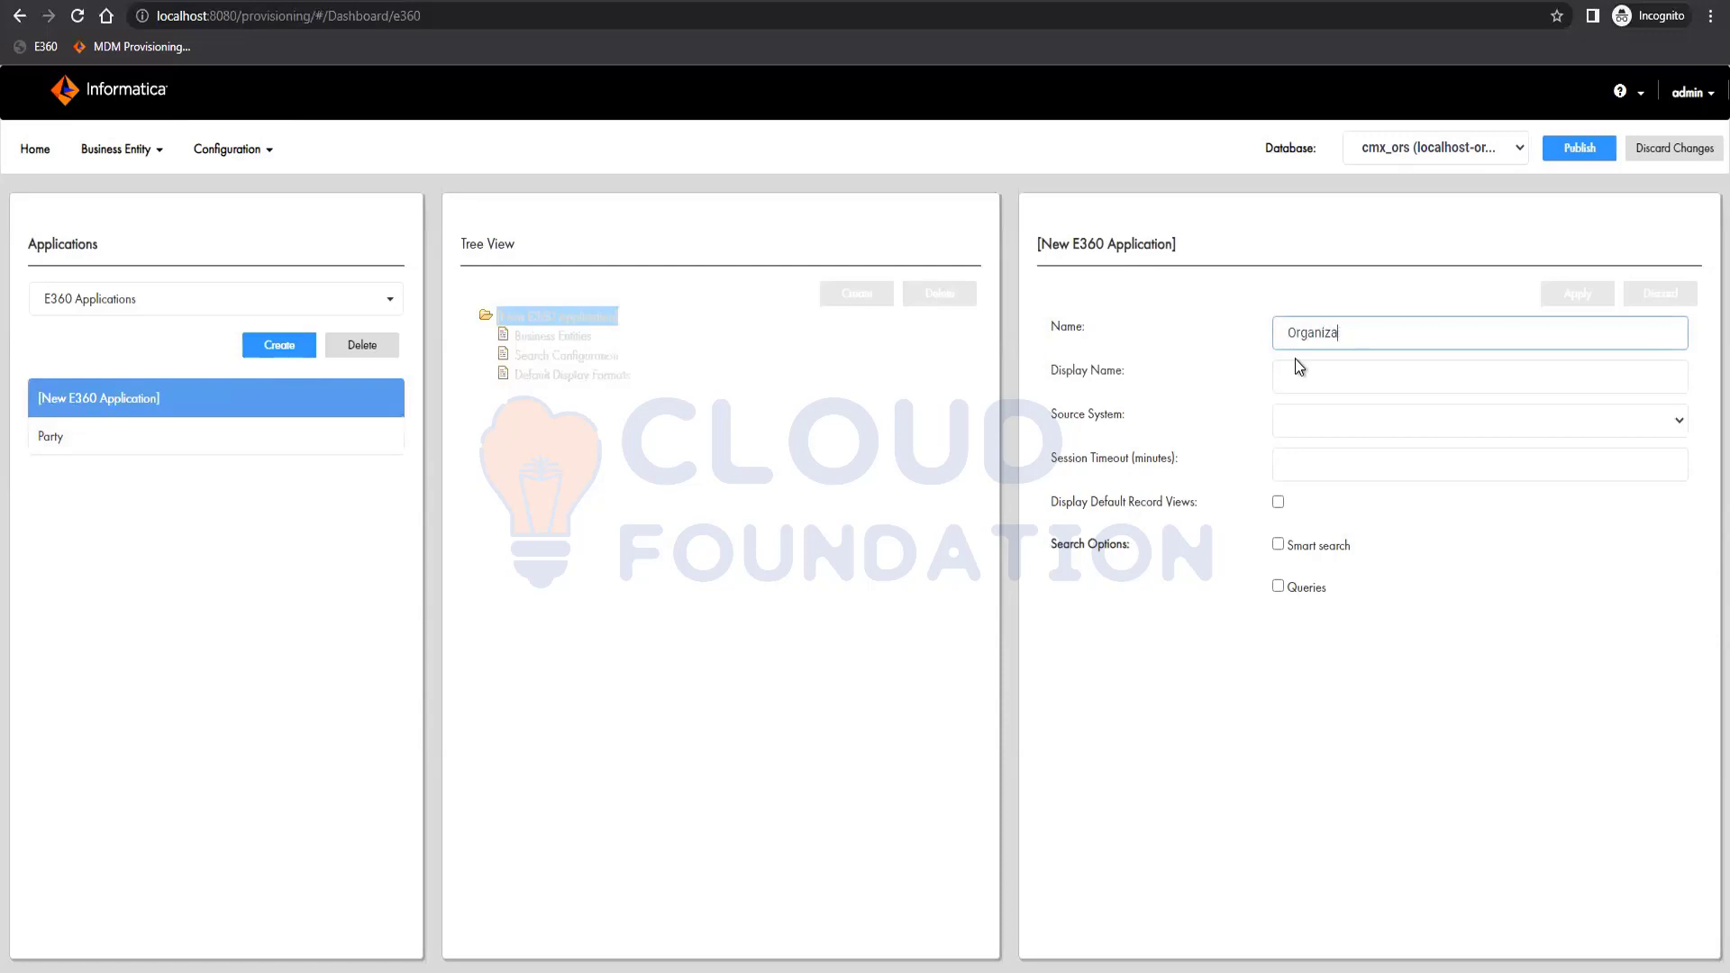
type("Organization")
left_click(1377, 410)
left_click(1334, 446)
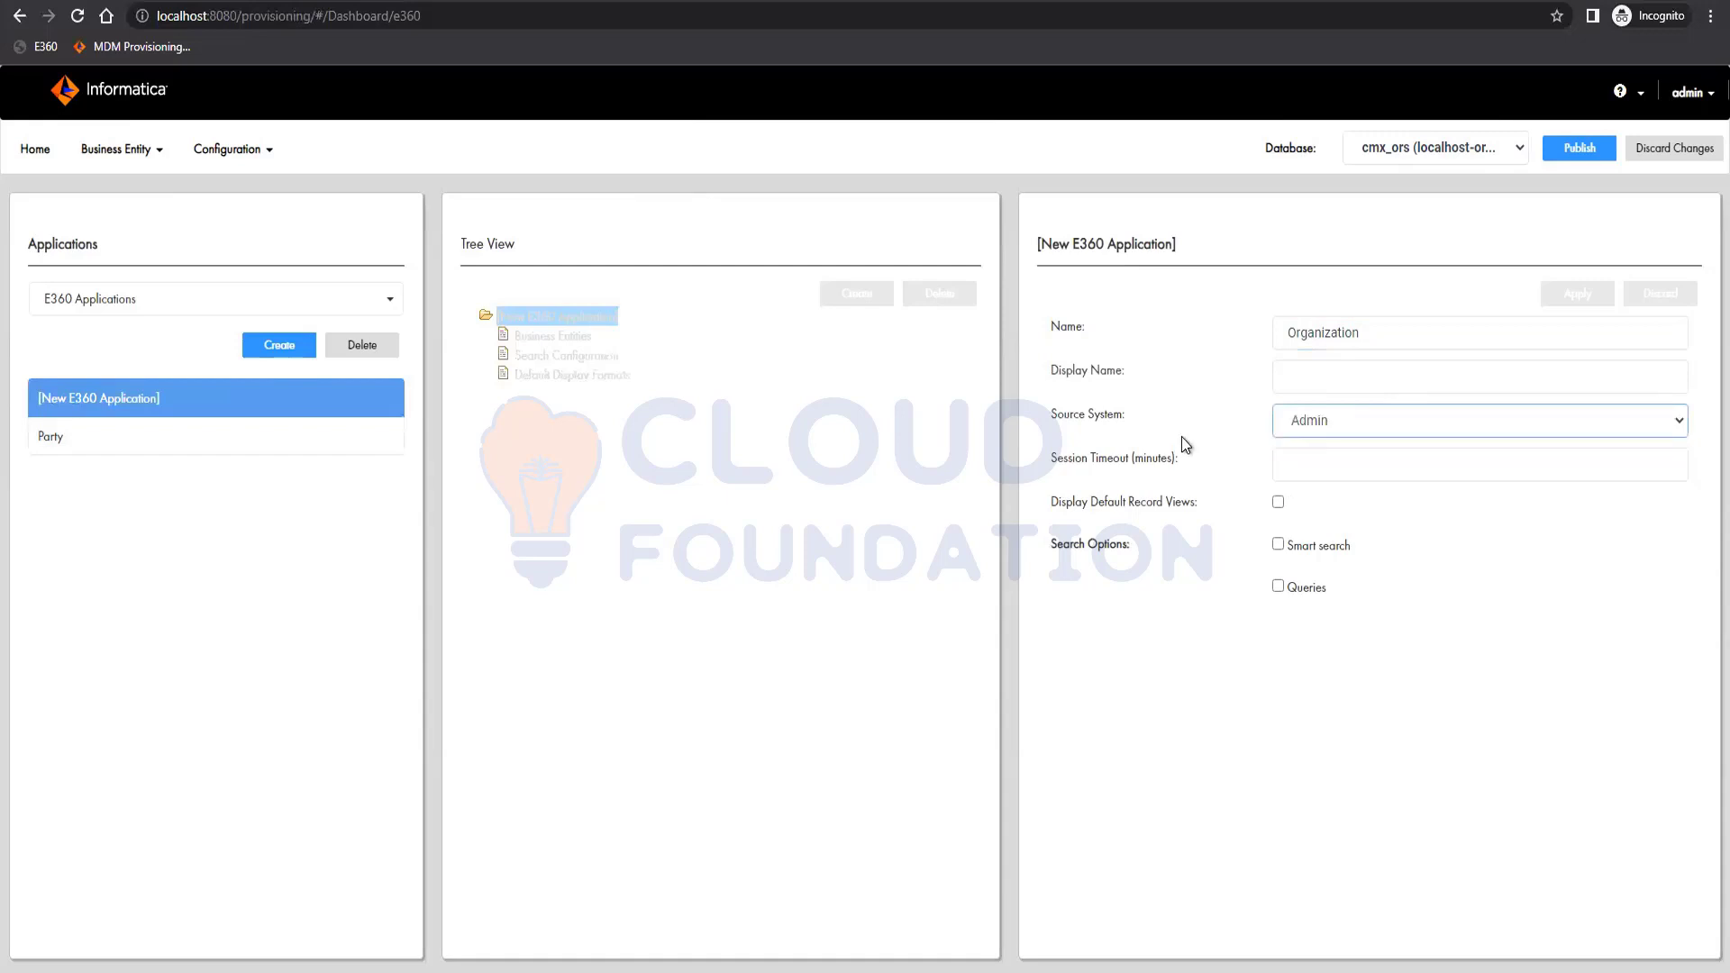
left_click(1278, 502)
left_click(1278, 545)
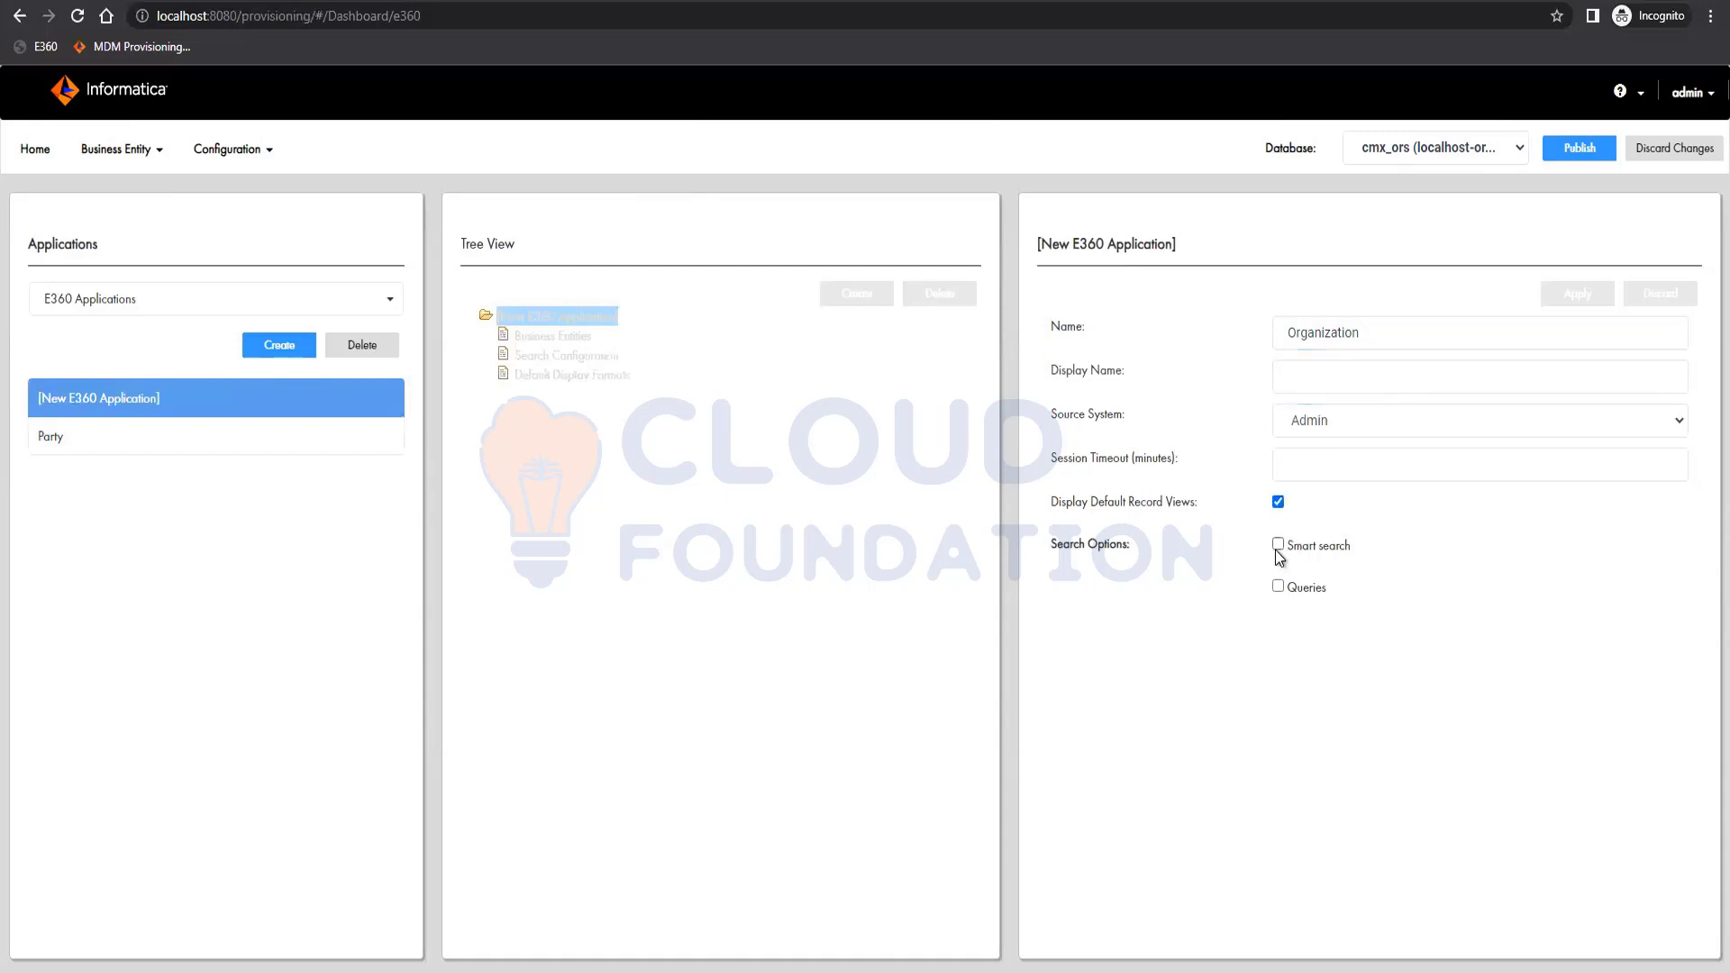
left_click(1278, 587)
left_click(1278, 624)
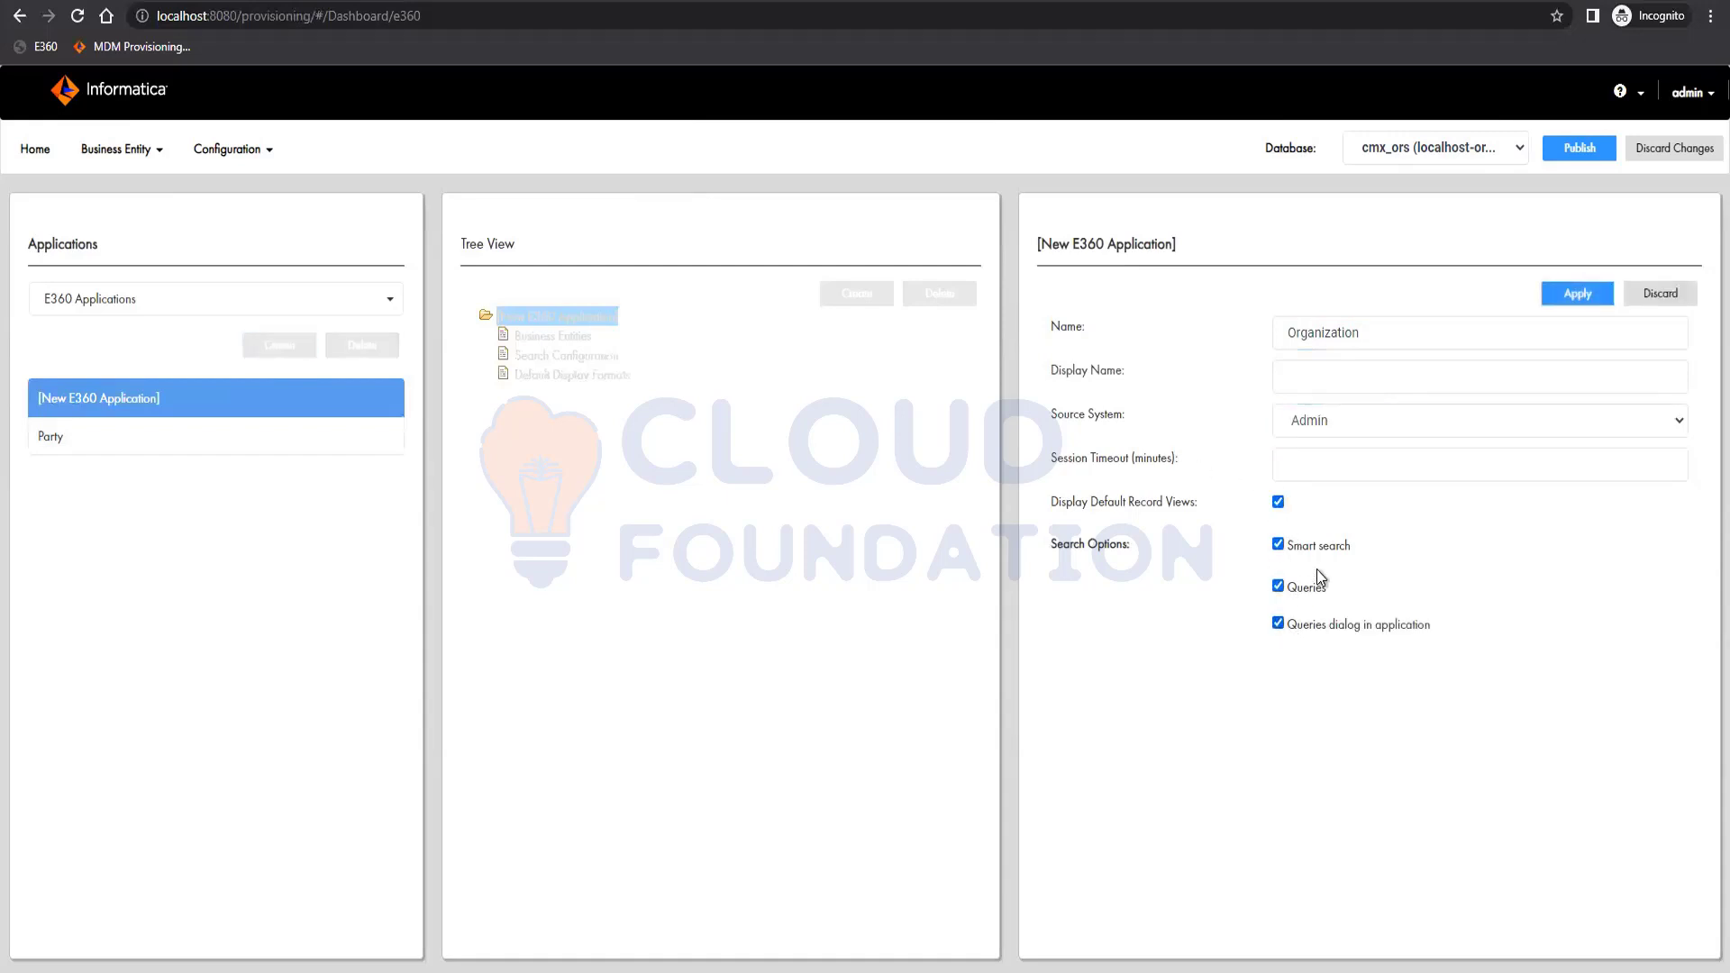
left_click(1582, 299)
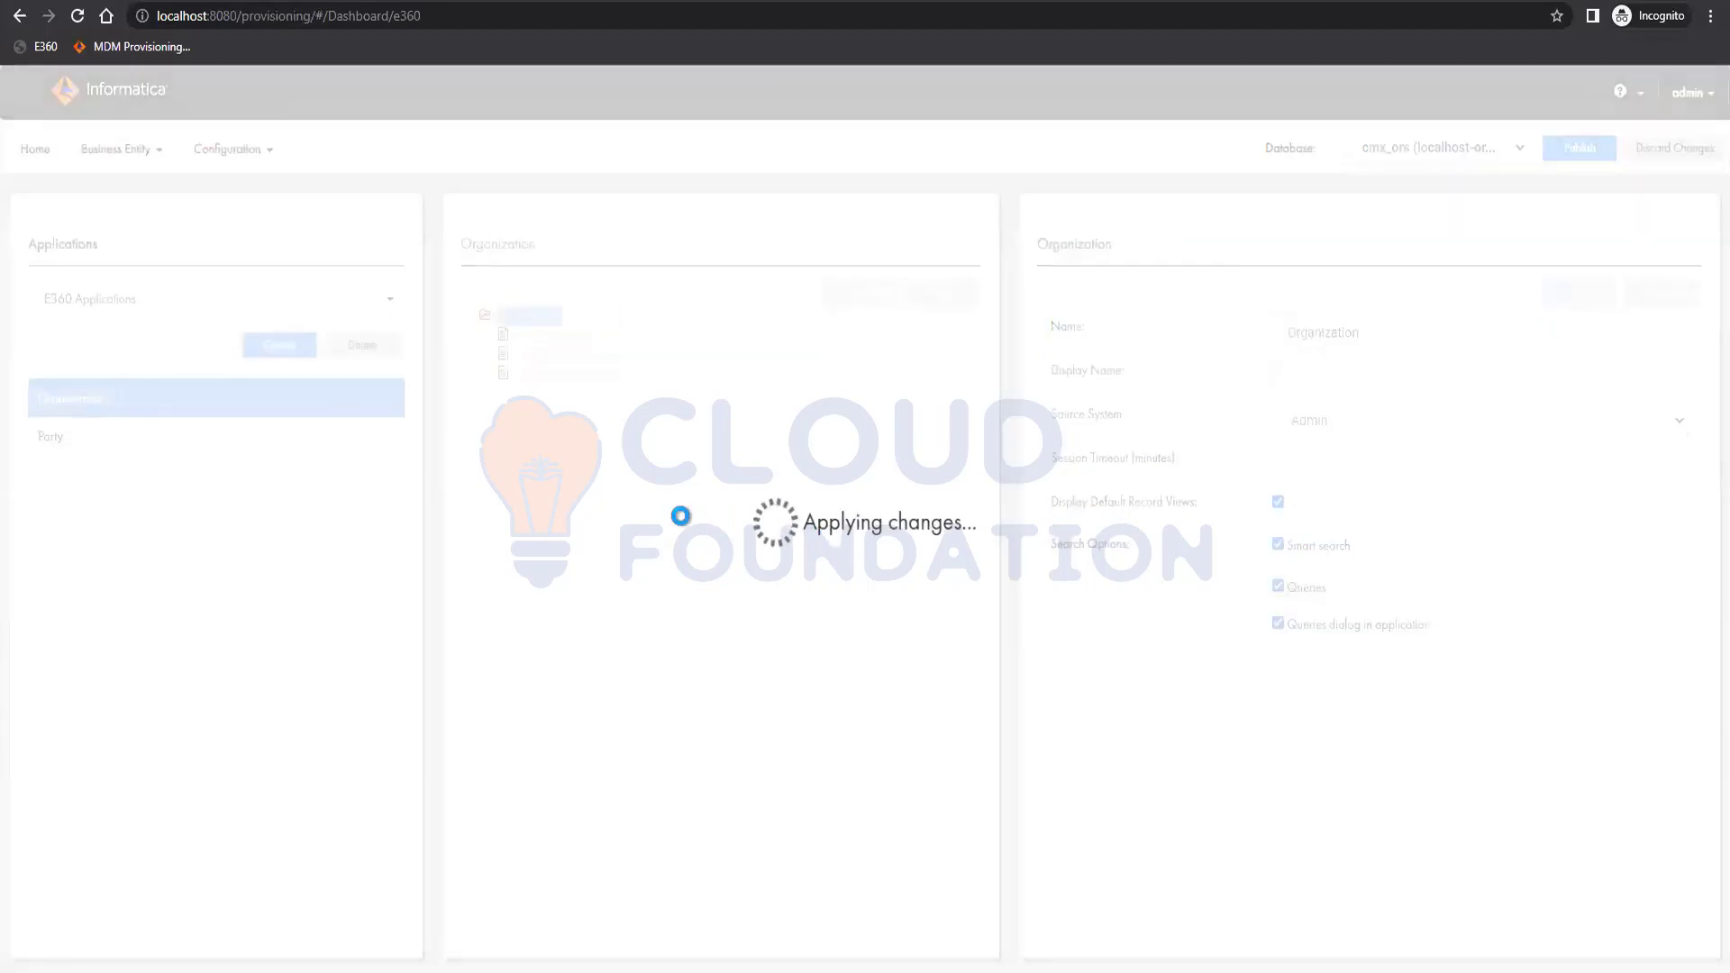
Add Developer and Manager as visible business entities of Organization.
left_click(559, 336)
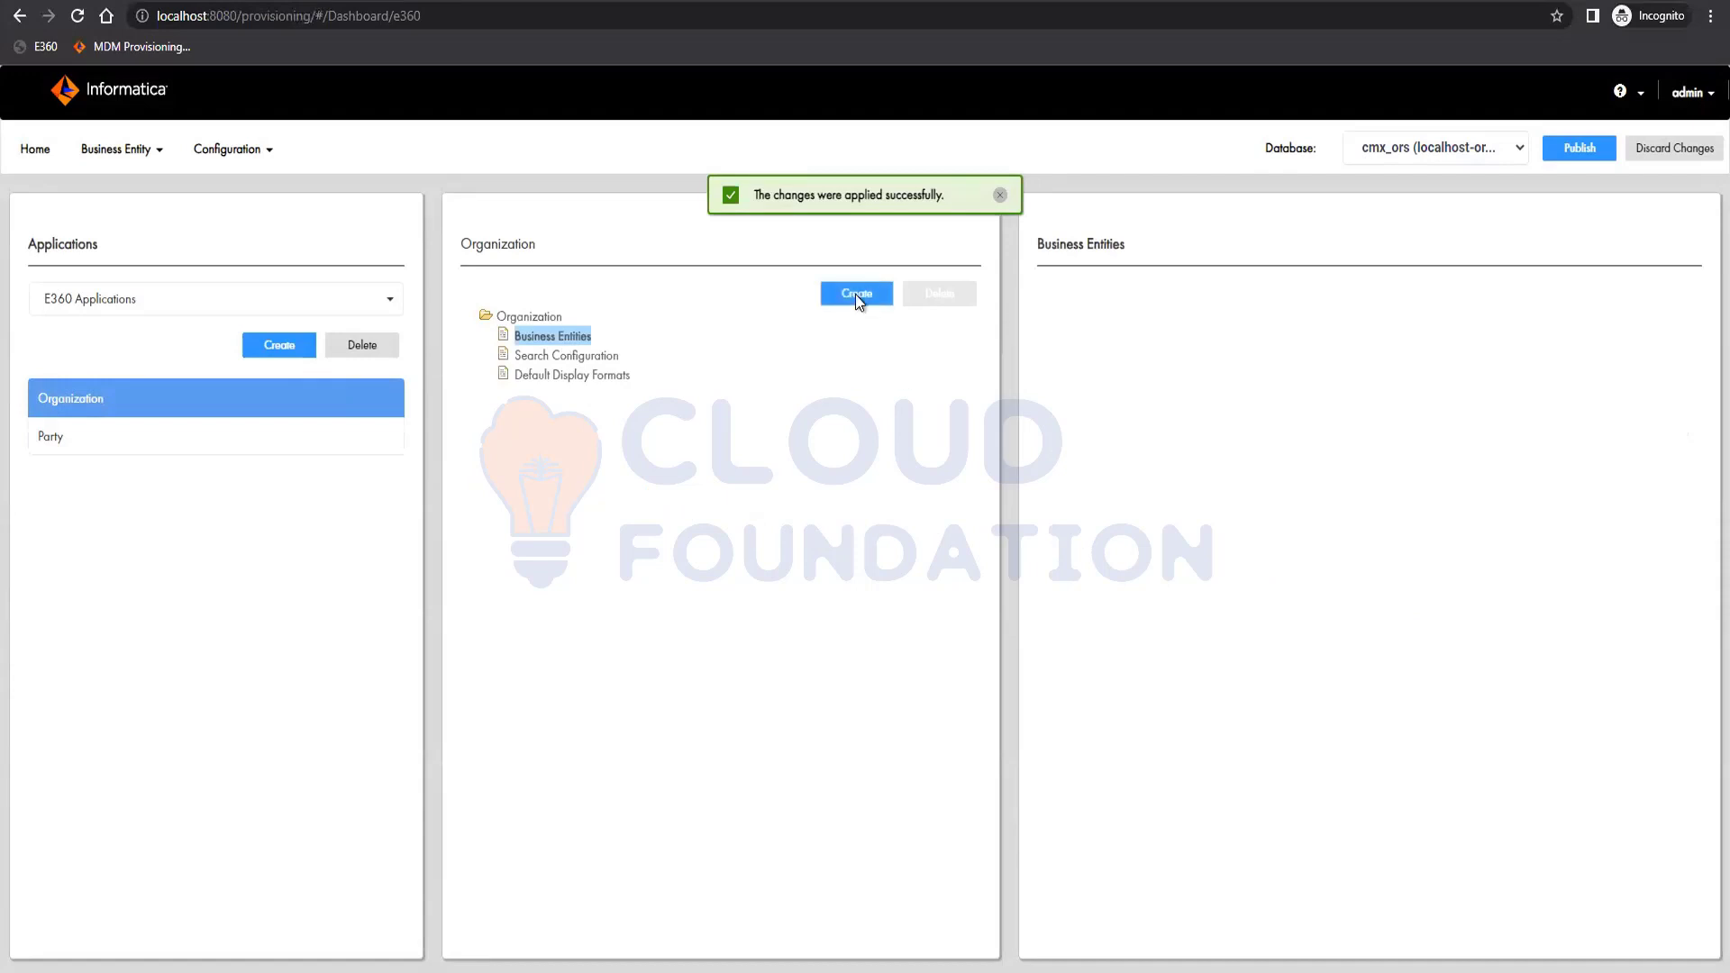
left_click(856, 294)
left_click(1363, 330)
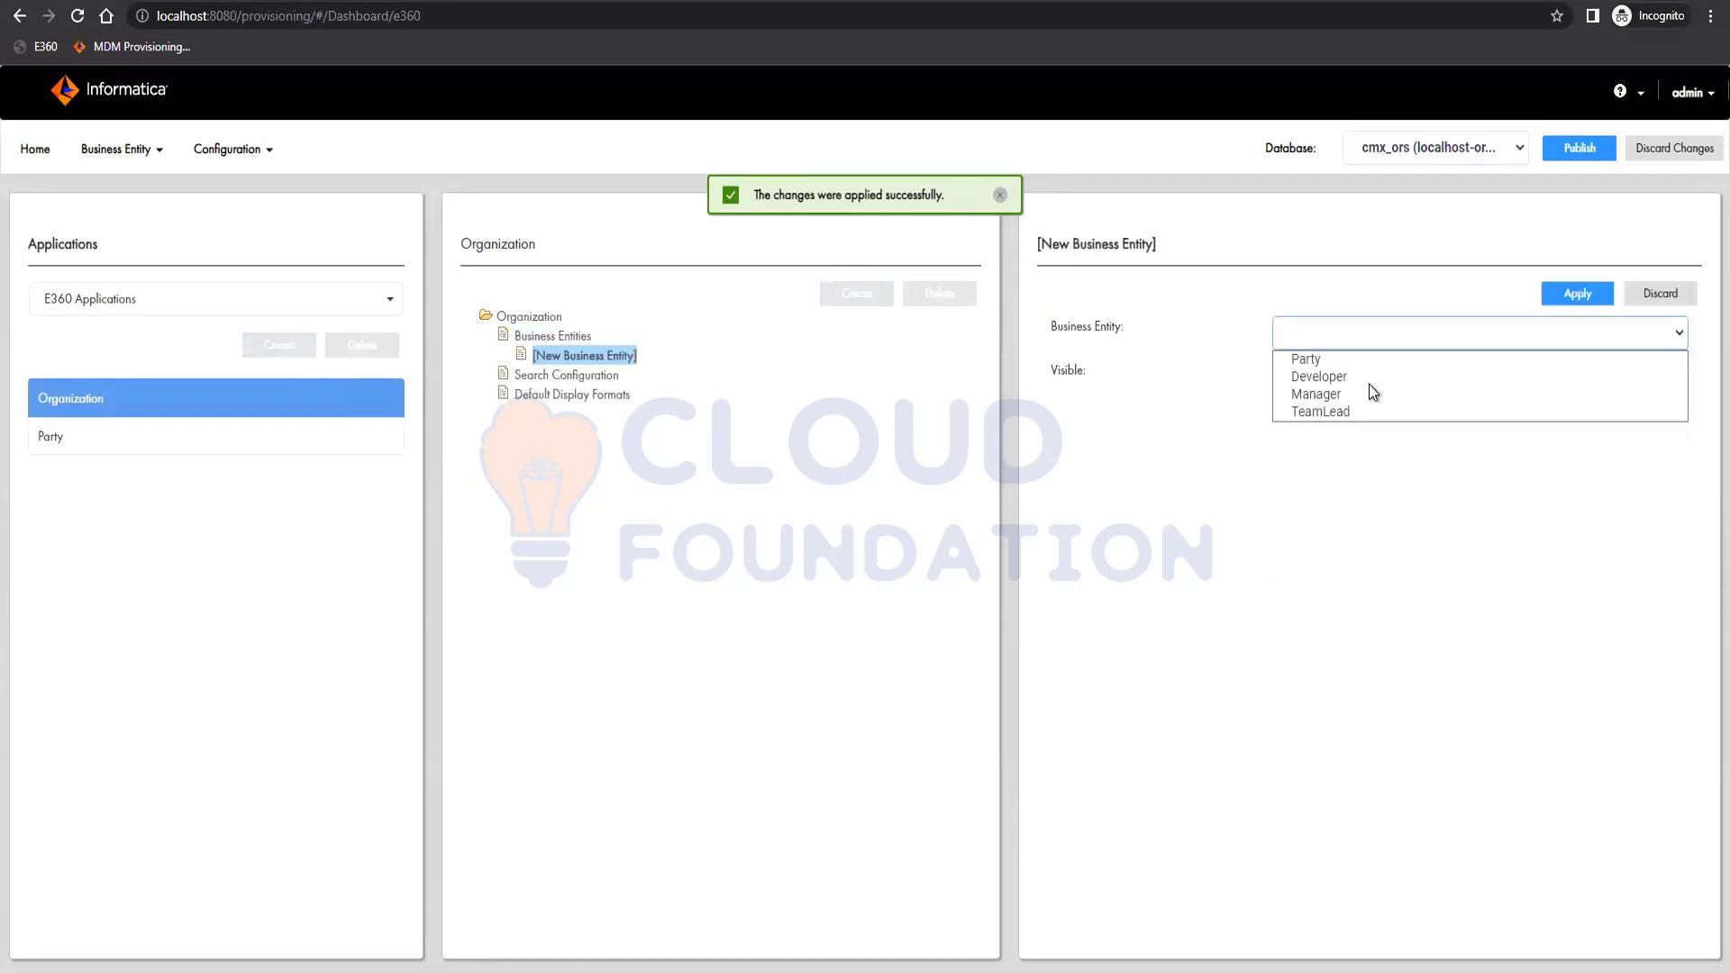
left_click(1348, 379)
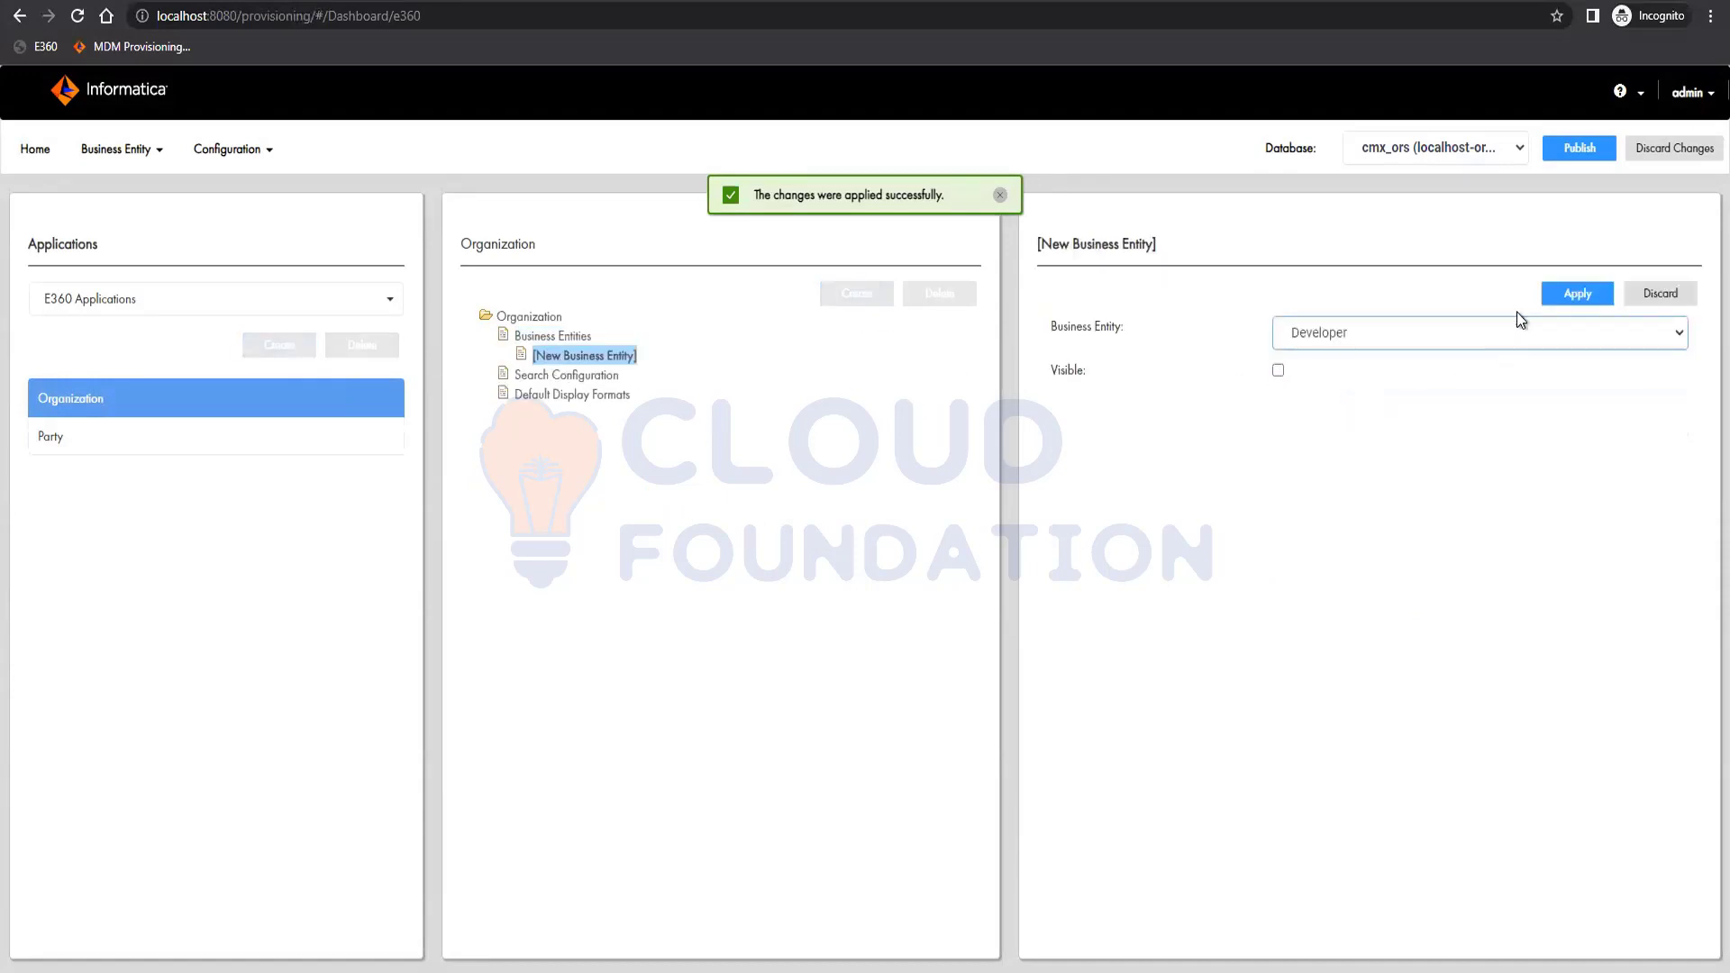
left_click(1279, 371)
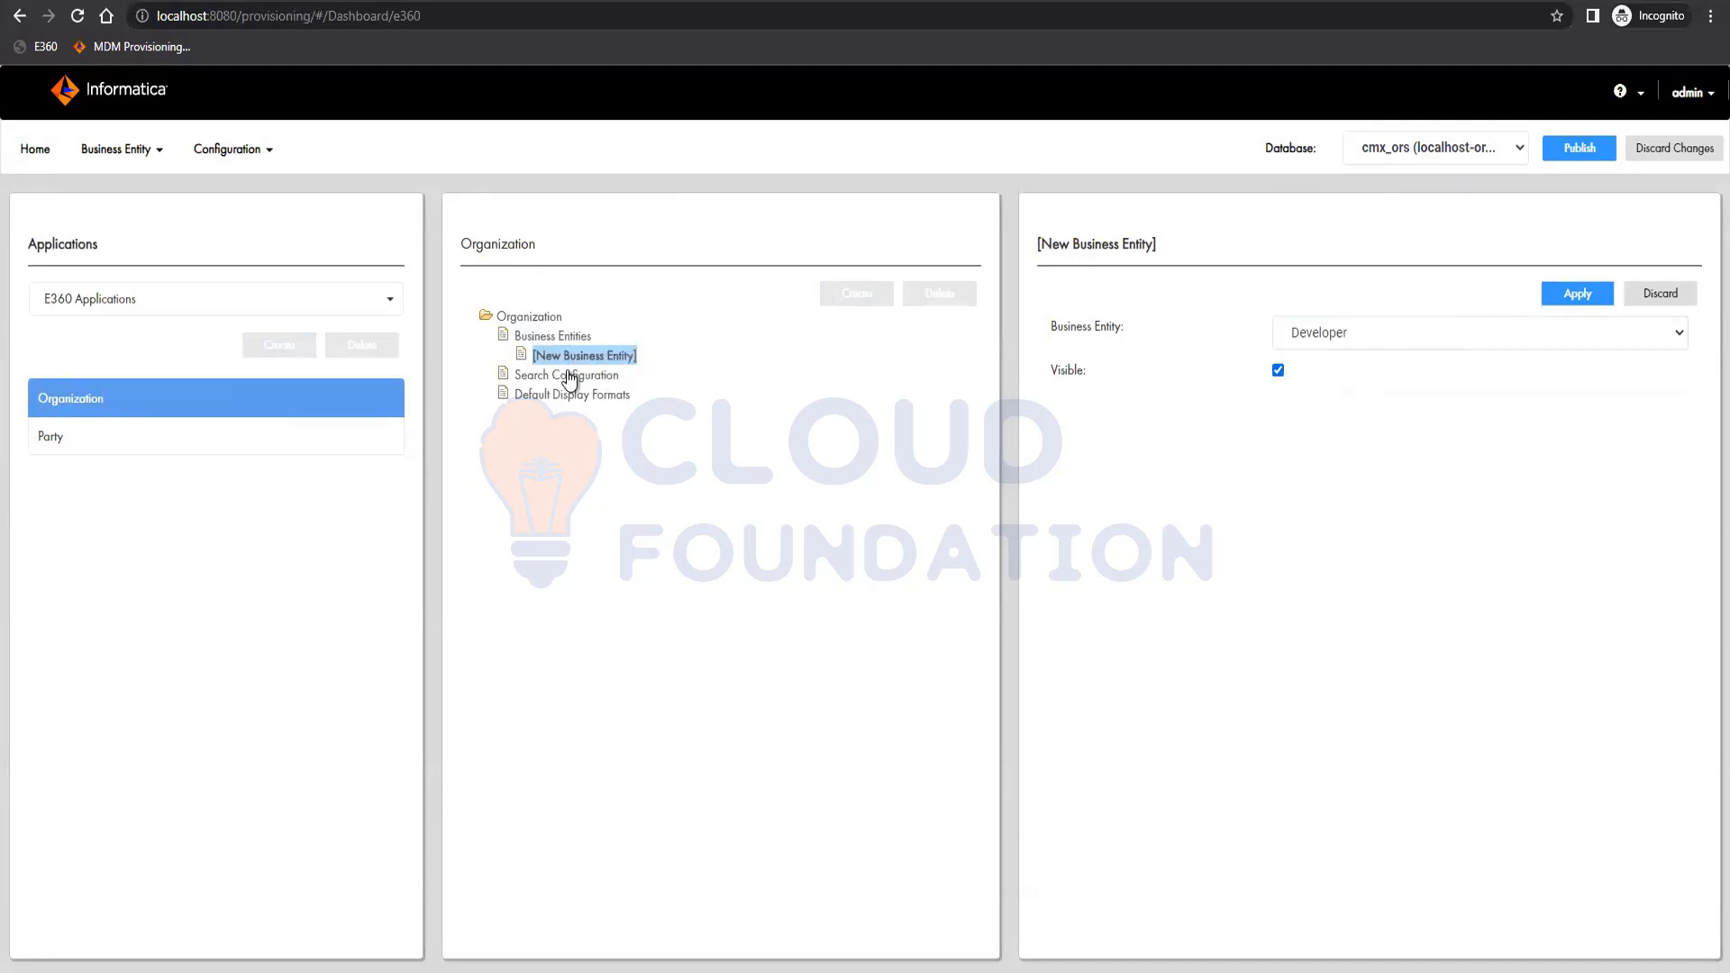
left_click(1572, 292)
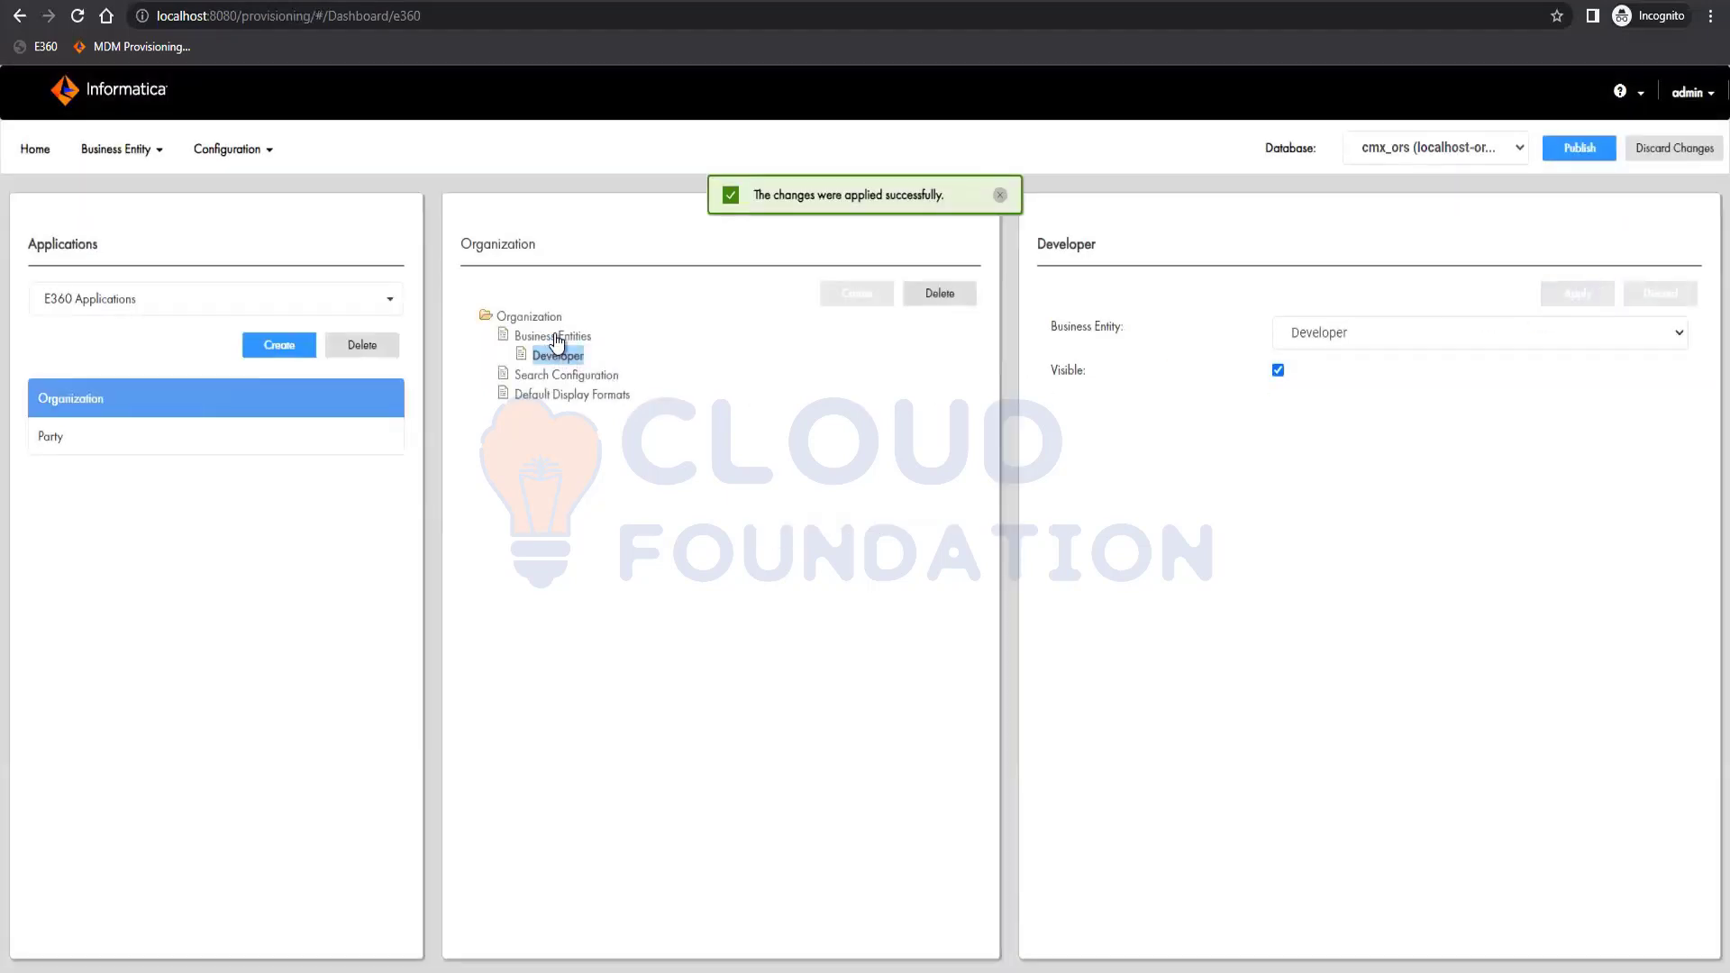
left_click(553, 336)
left_click(856, 292)
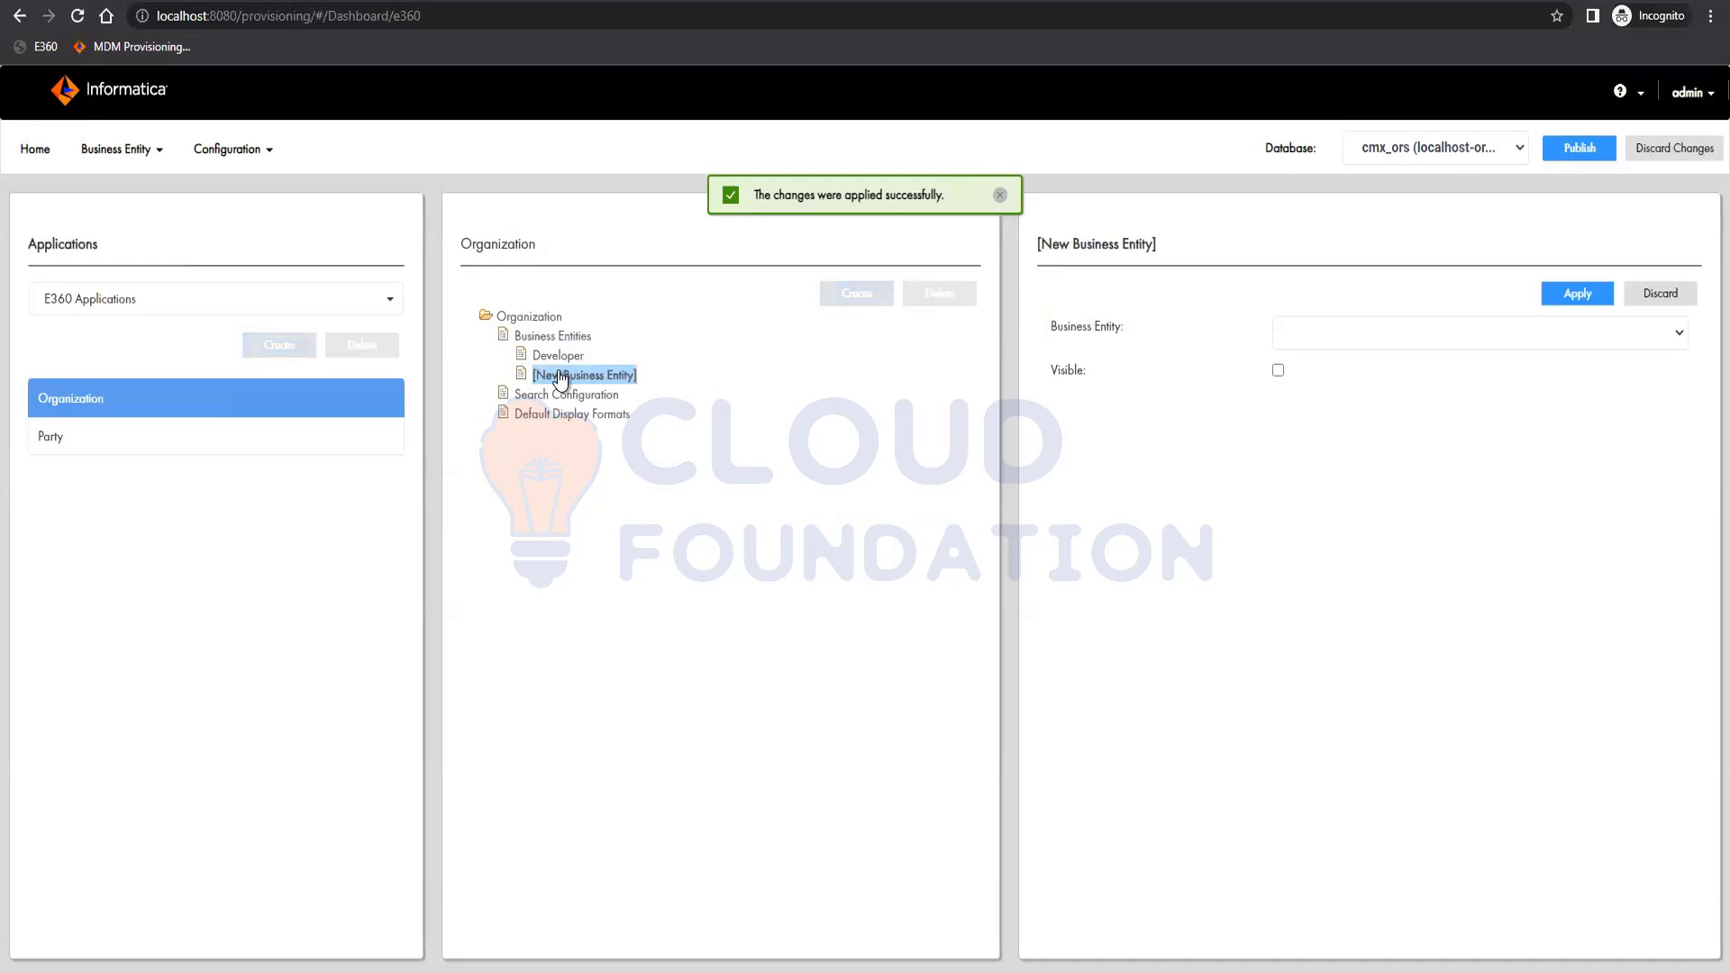
left_click(1316, 333)
left_click(1311, 375)
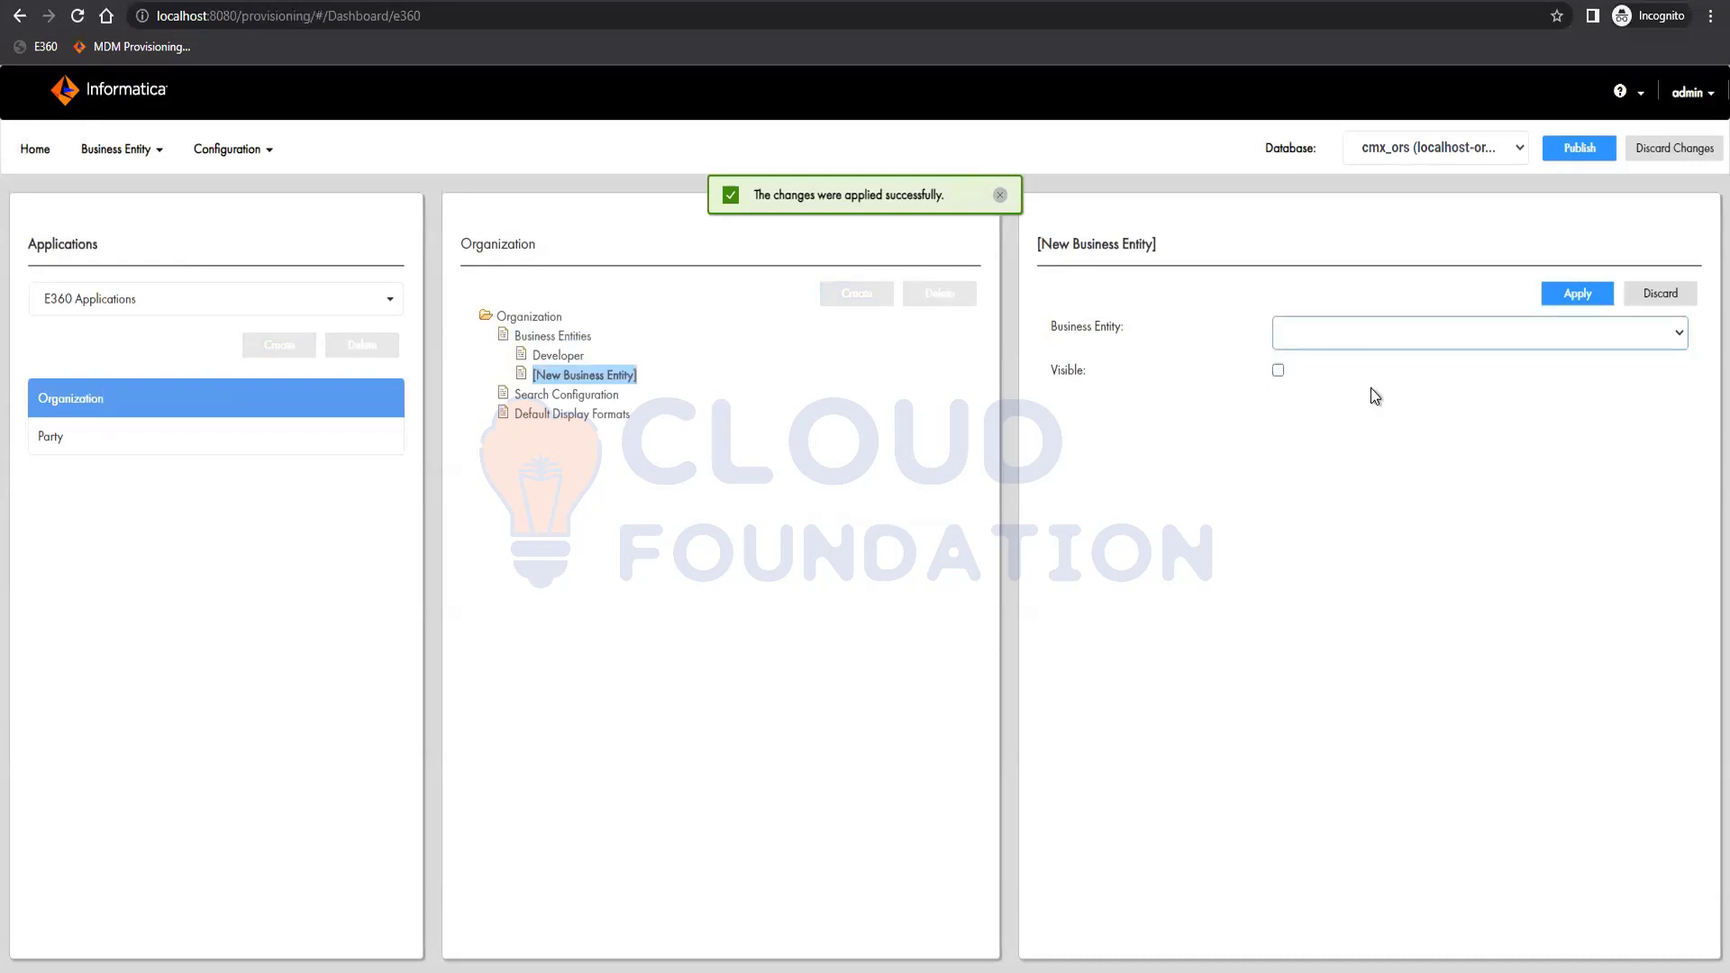
left_click(1277, 370)
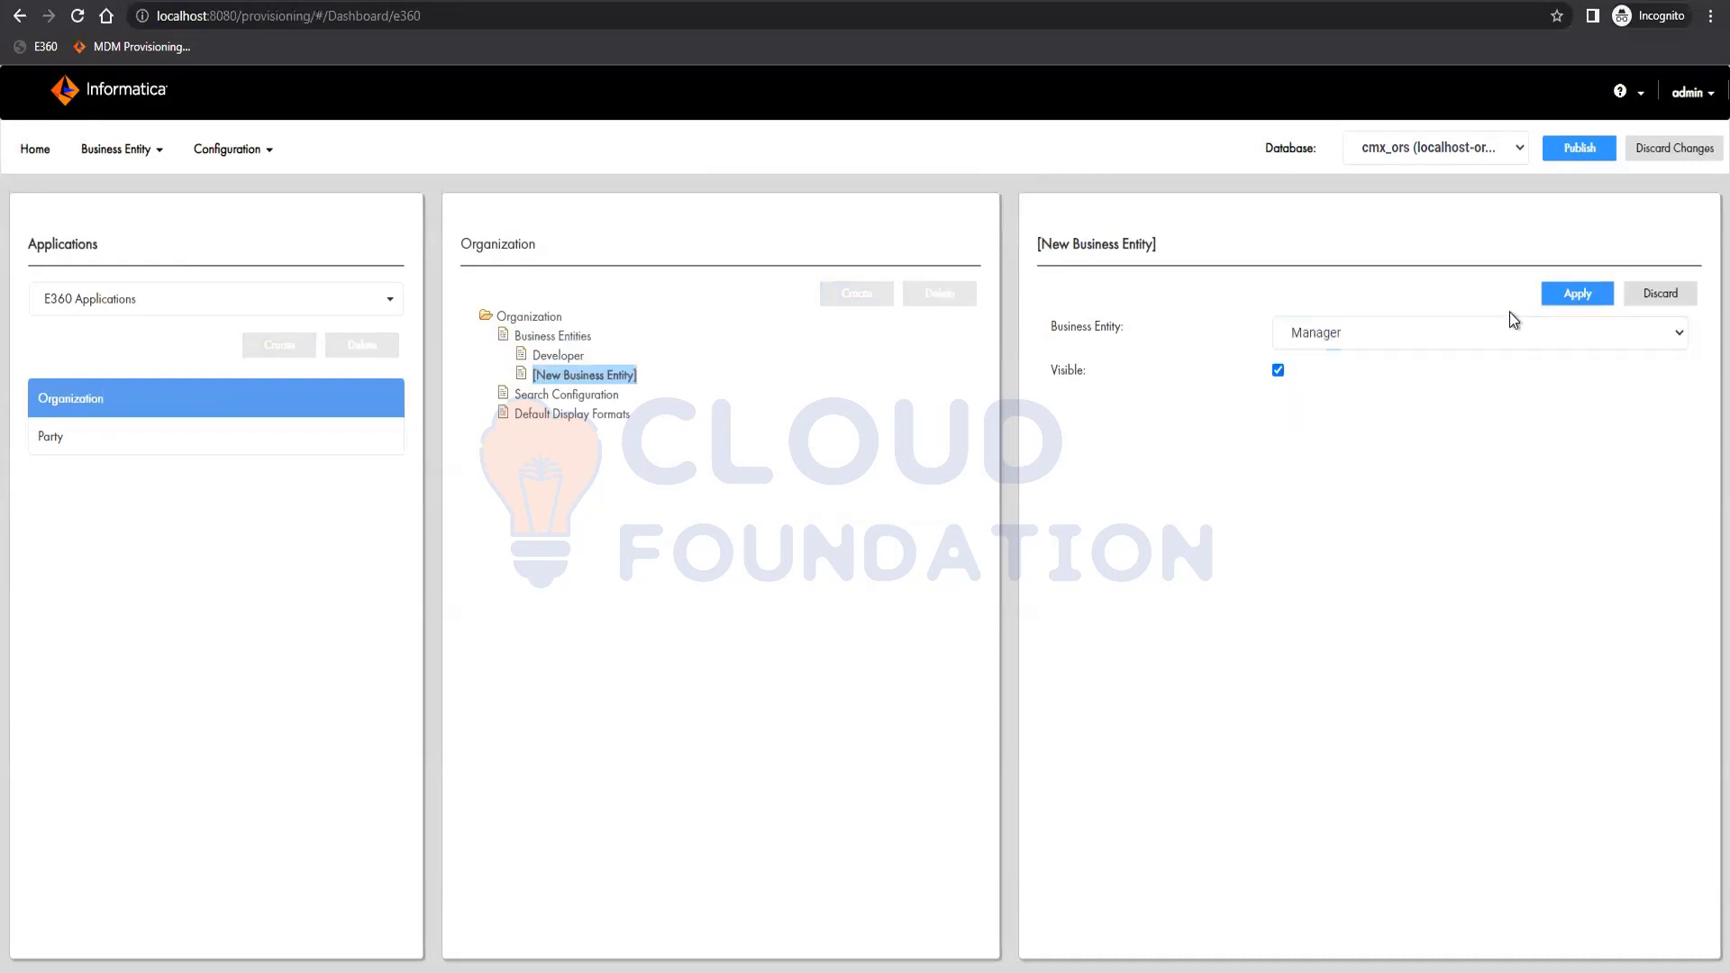
left_click(1575, 294)
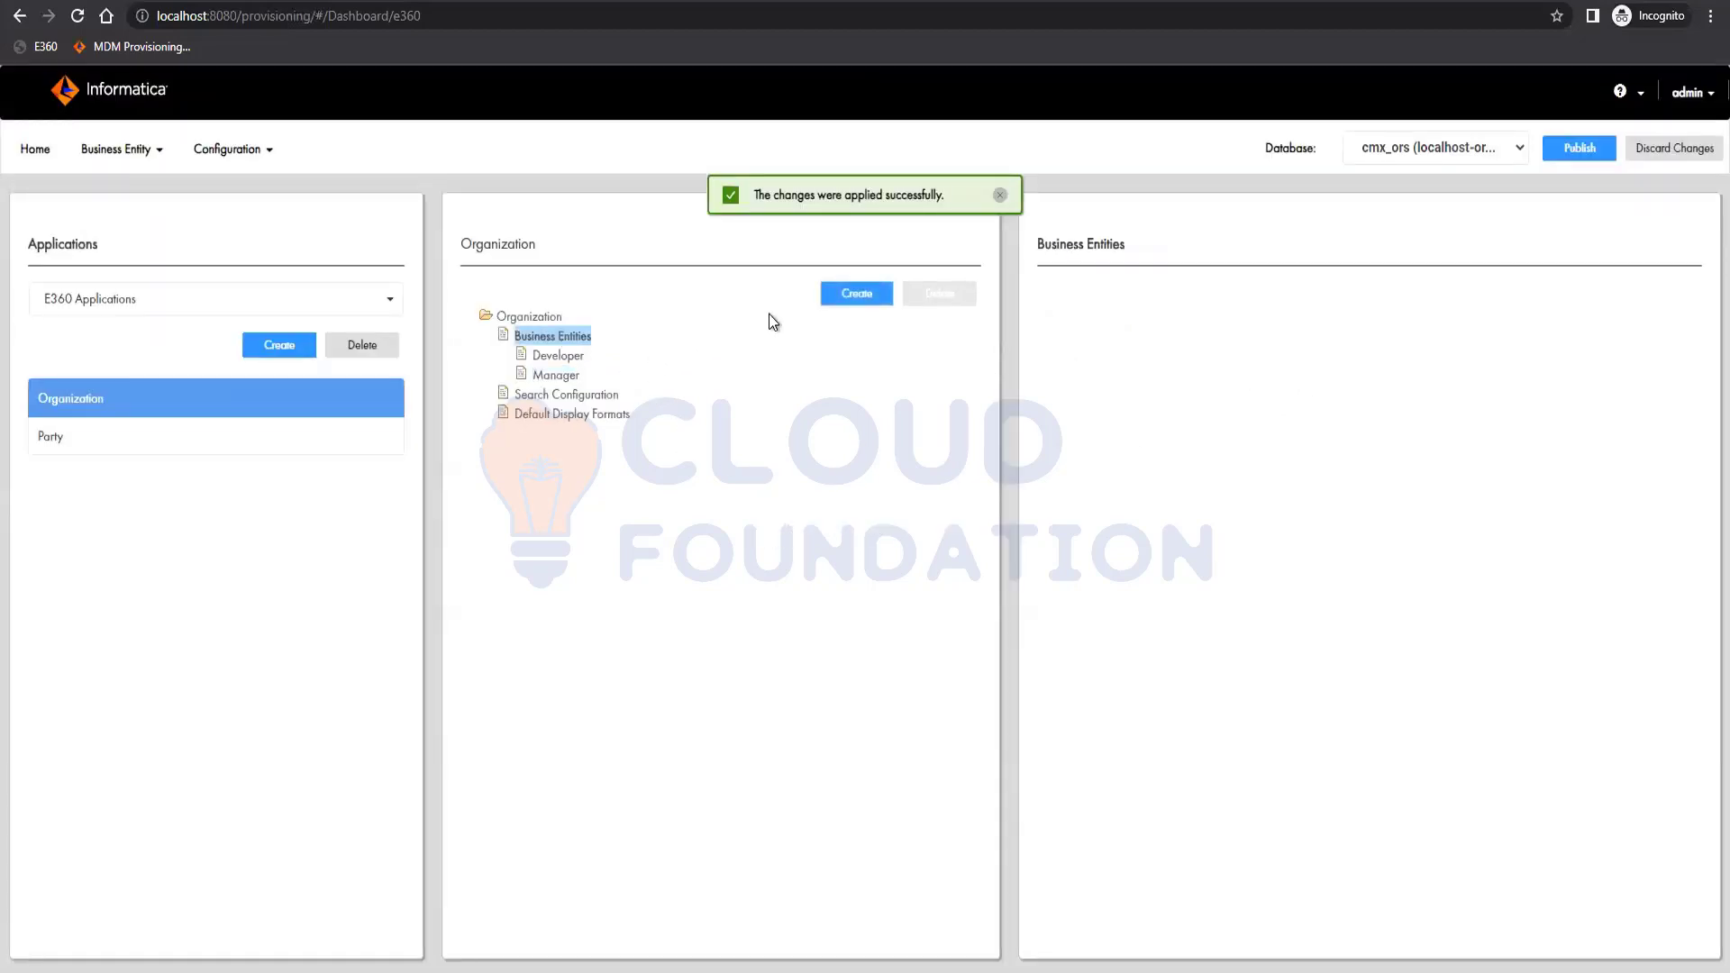
Add TeamLead as a visible business entity of Organization.
left_click(873, 294)
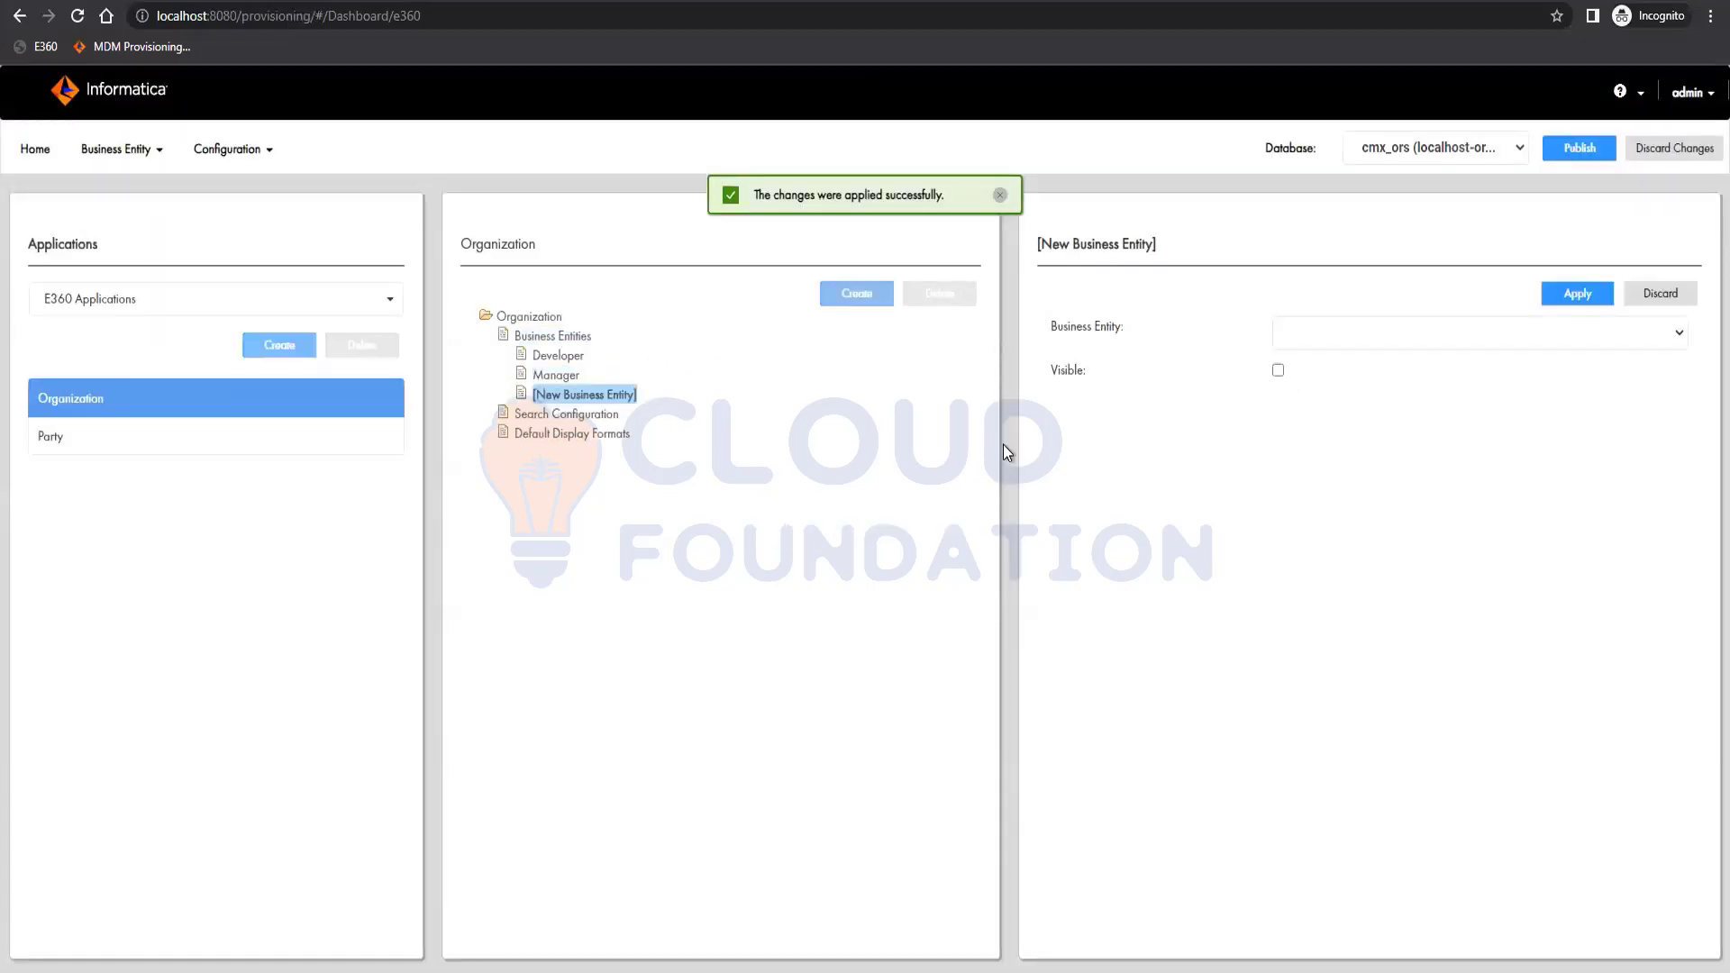
left_click(1451, 337)
left_click(1338, 377)
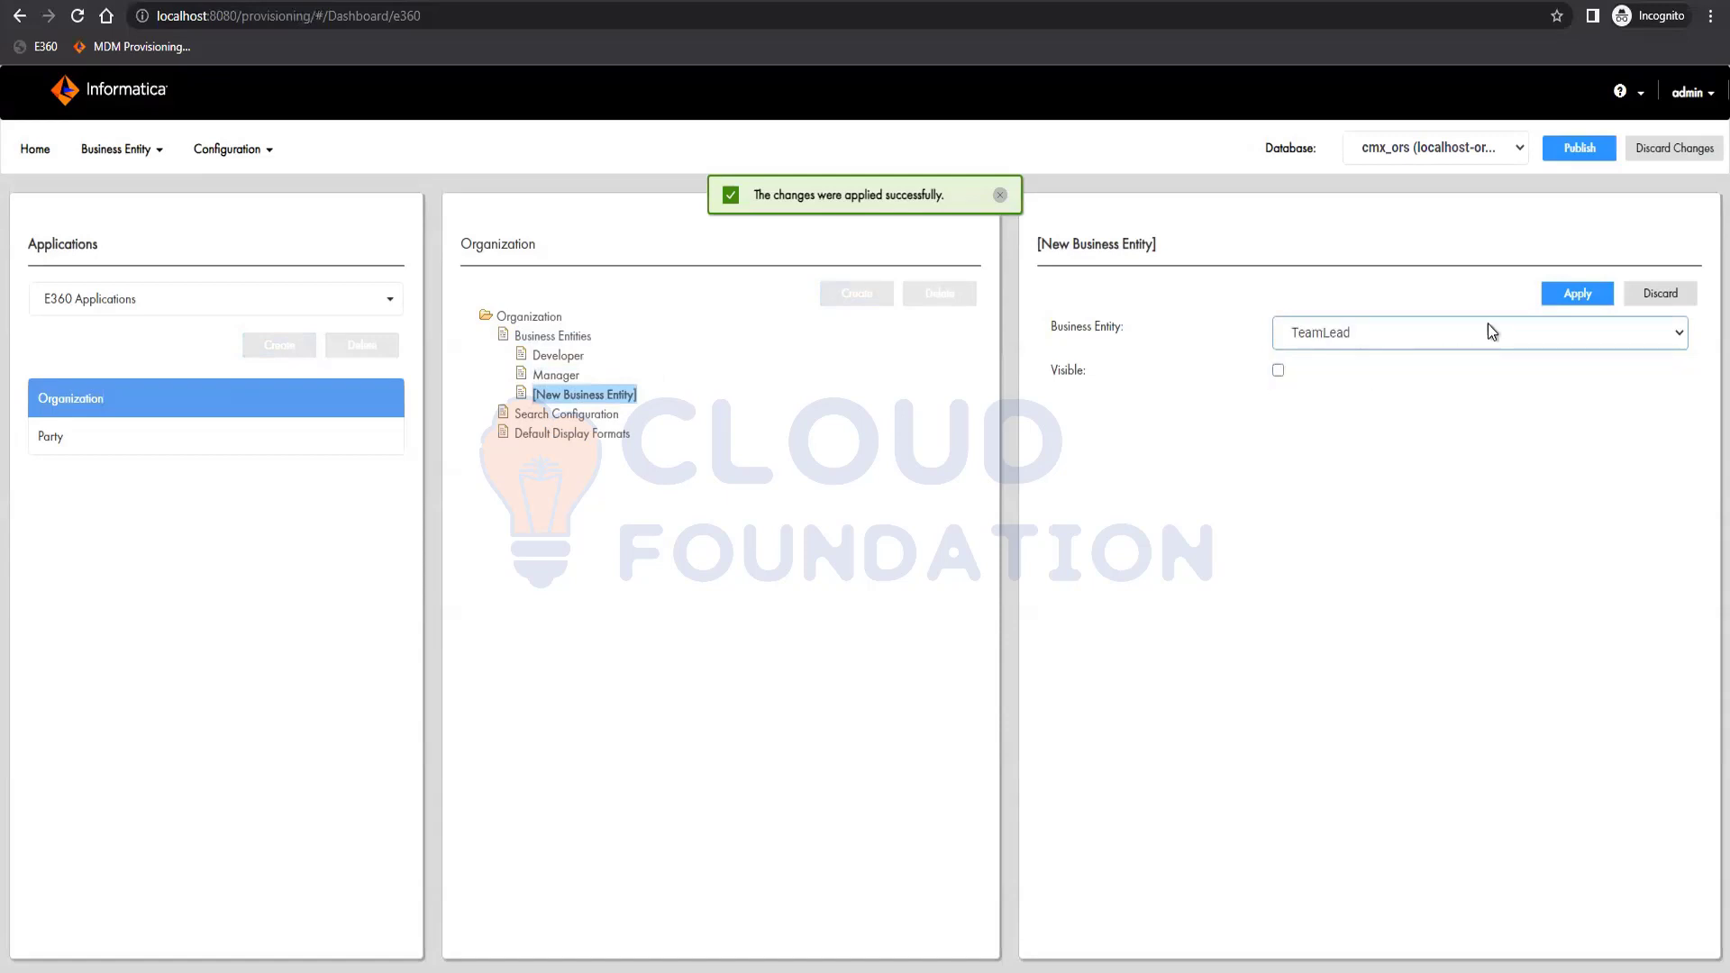
left_click(1278, 369)
left_click(1578, 294)
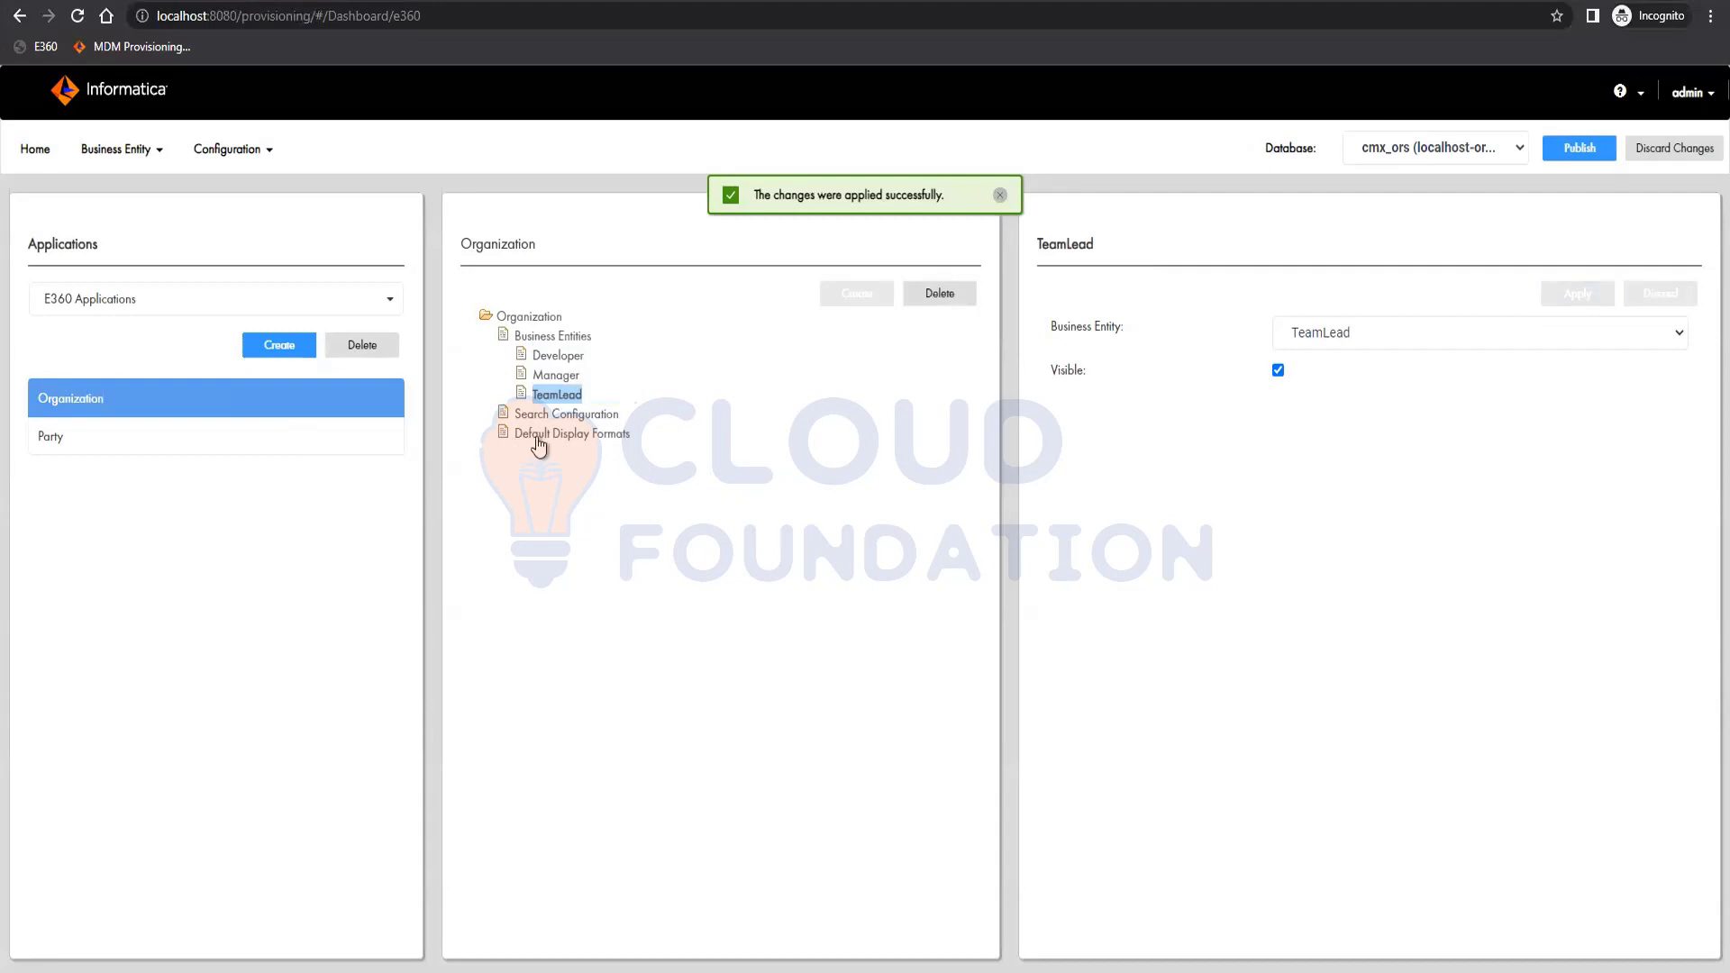
left_click(135, 442)
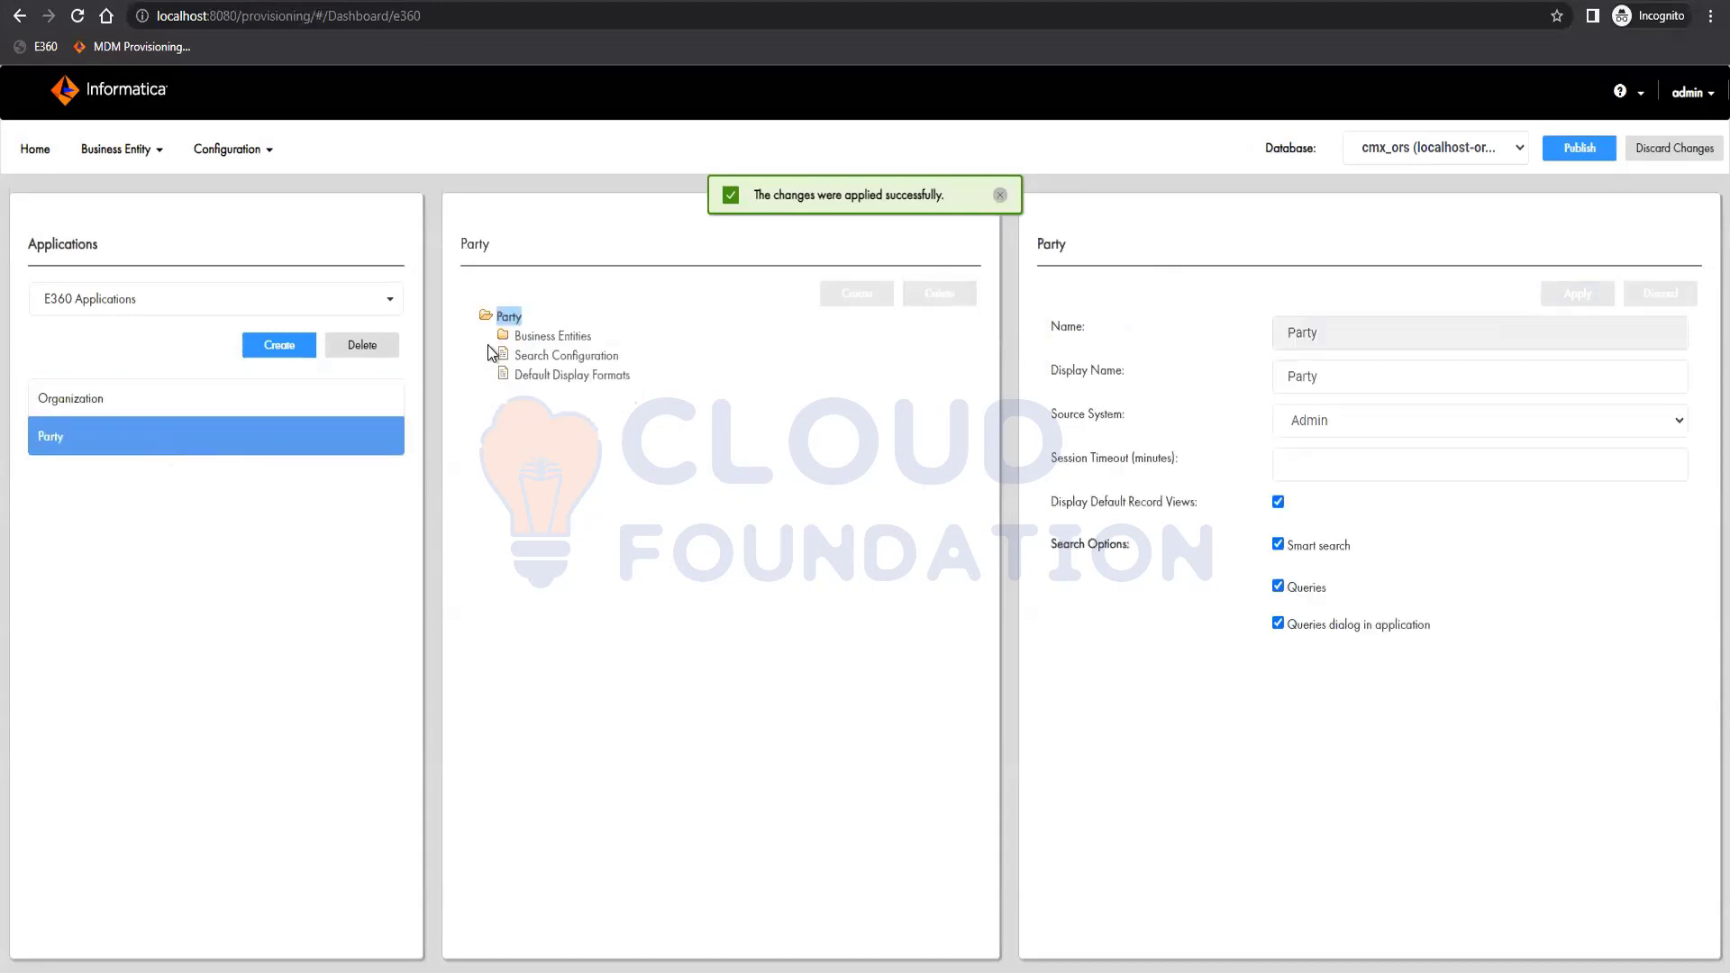
Add a new search configuration under Party that uses Party Search View for results.
left_click(562, 356)
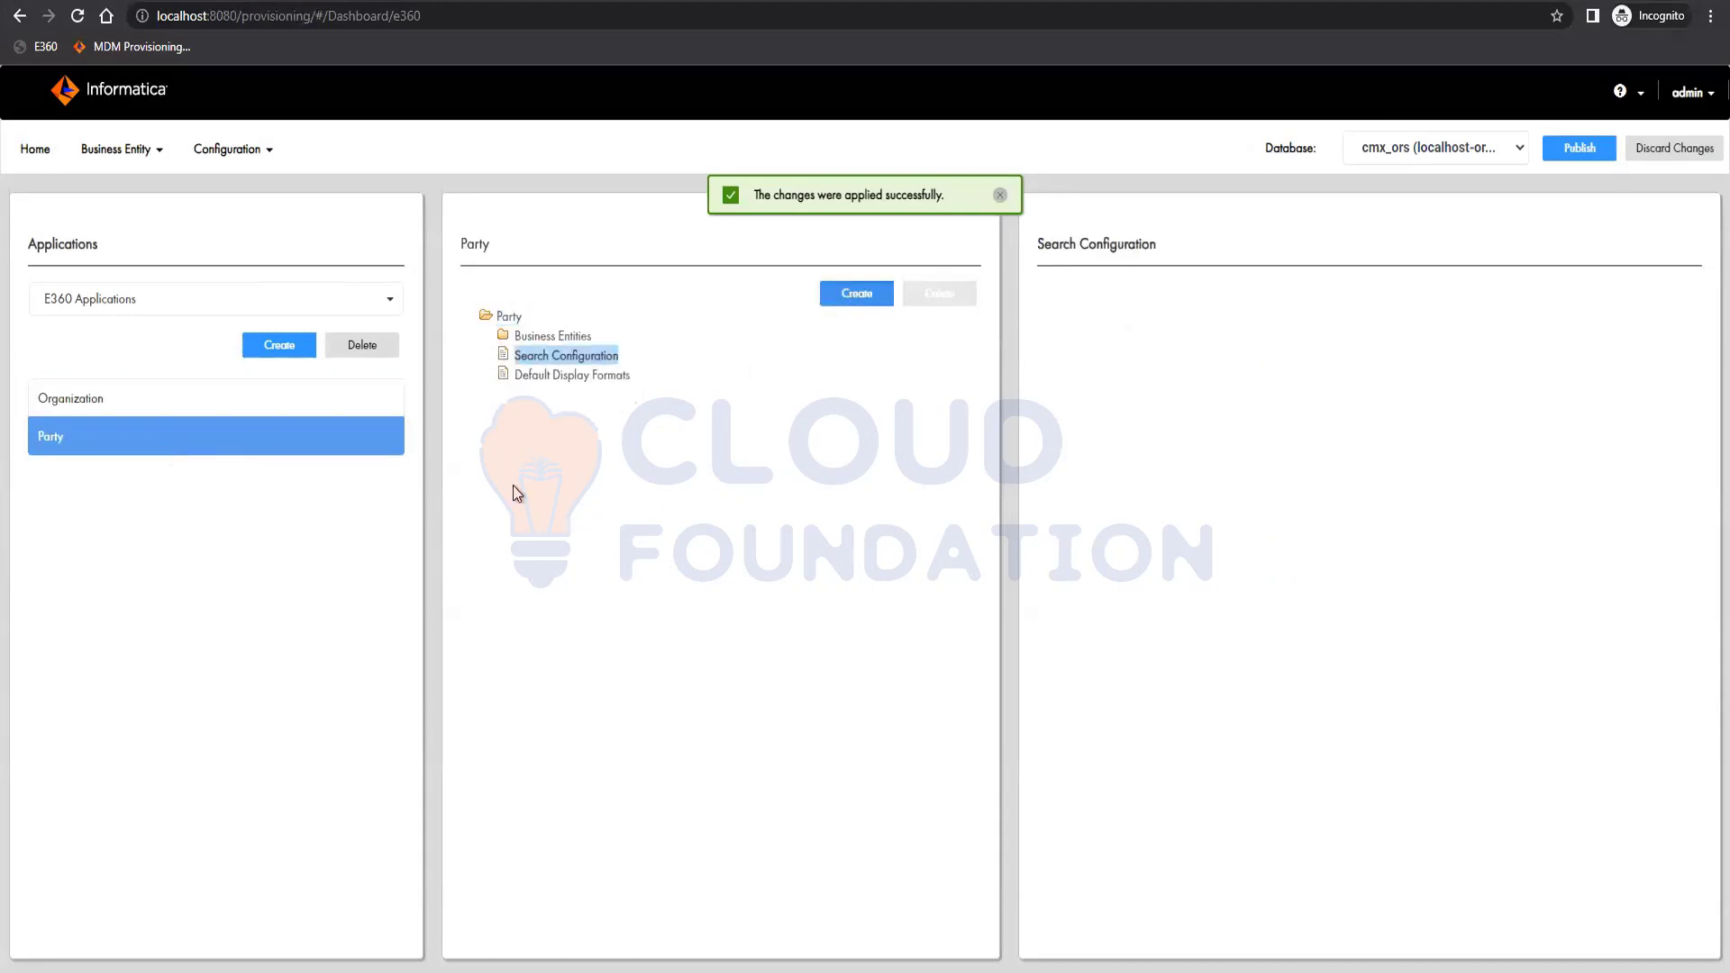
left_click(856, 293)
left_click(1307, 339)
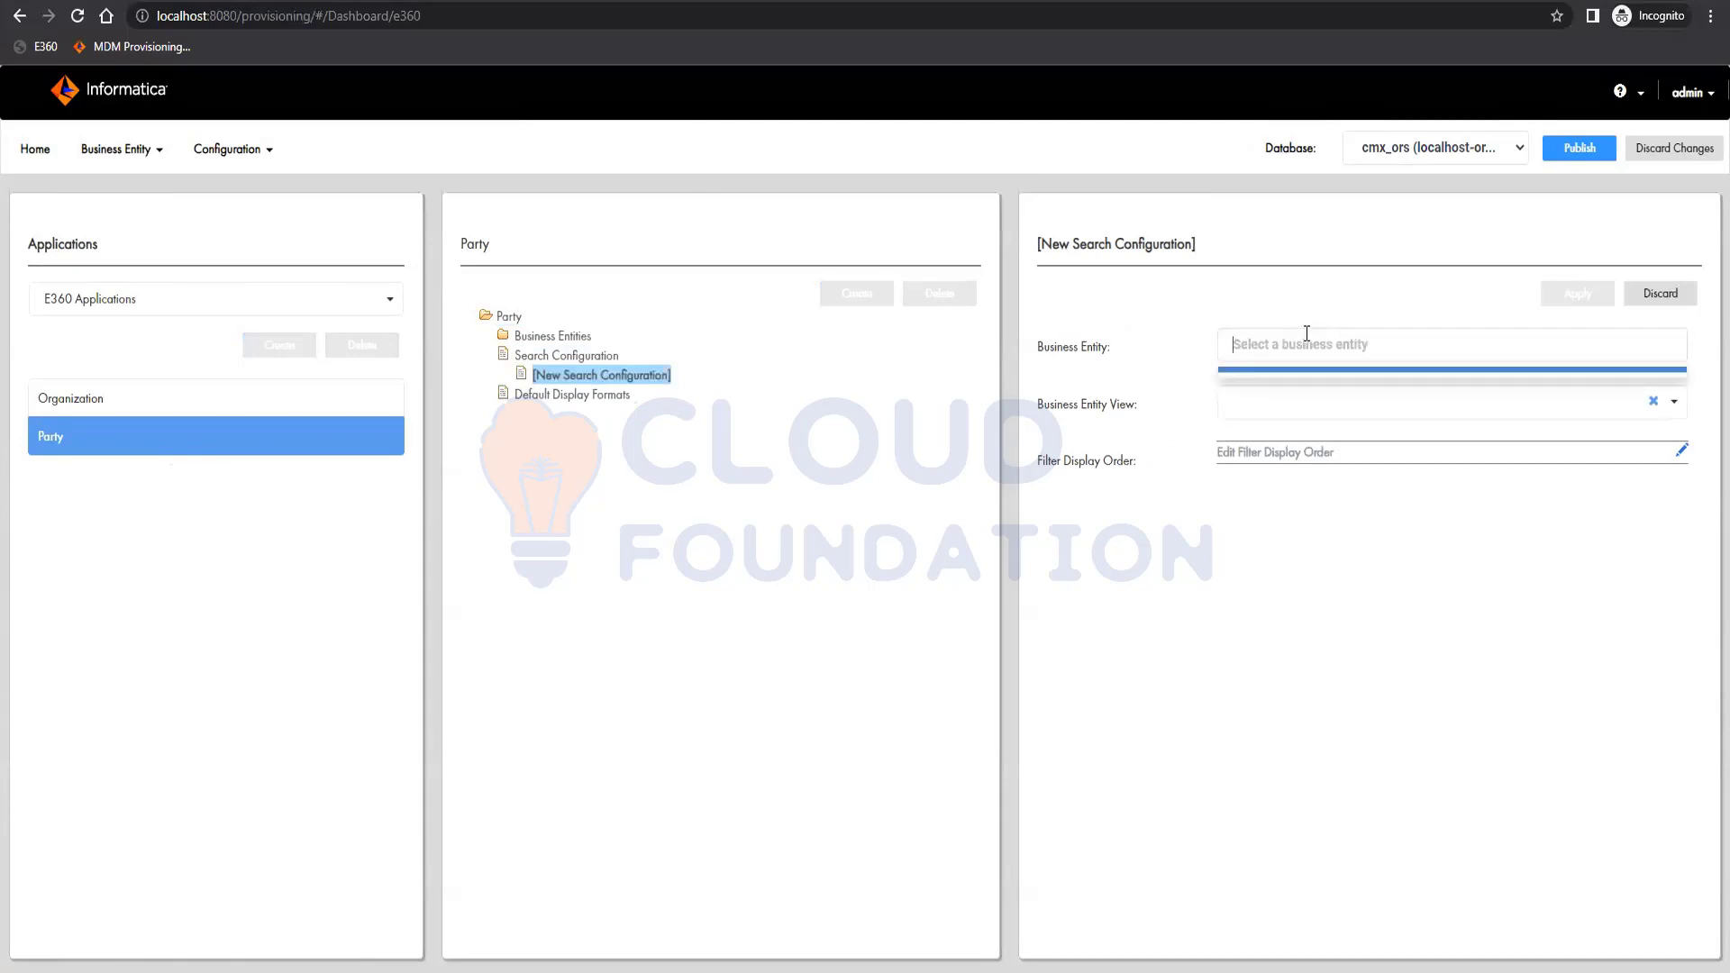
left_click(1403, 371)
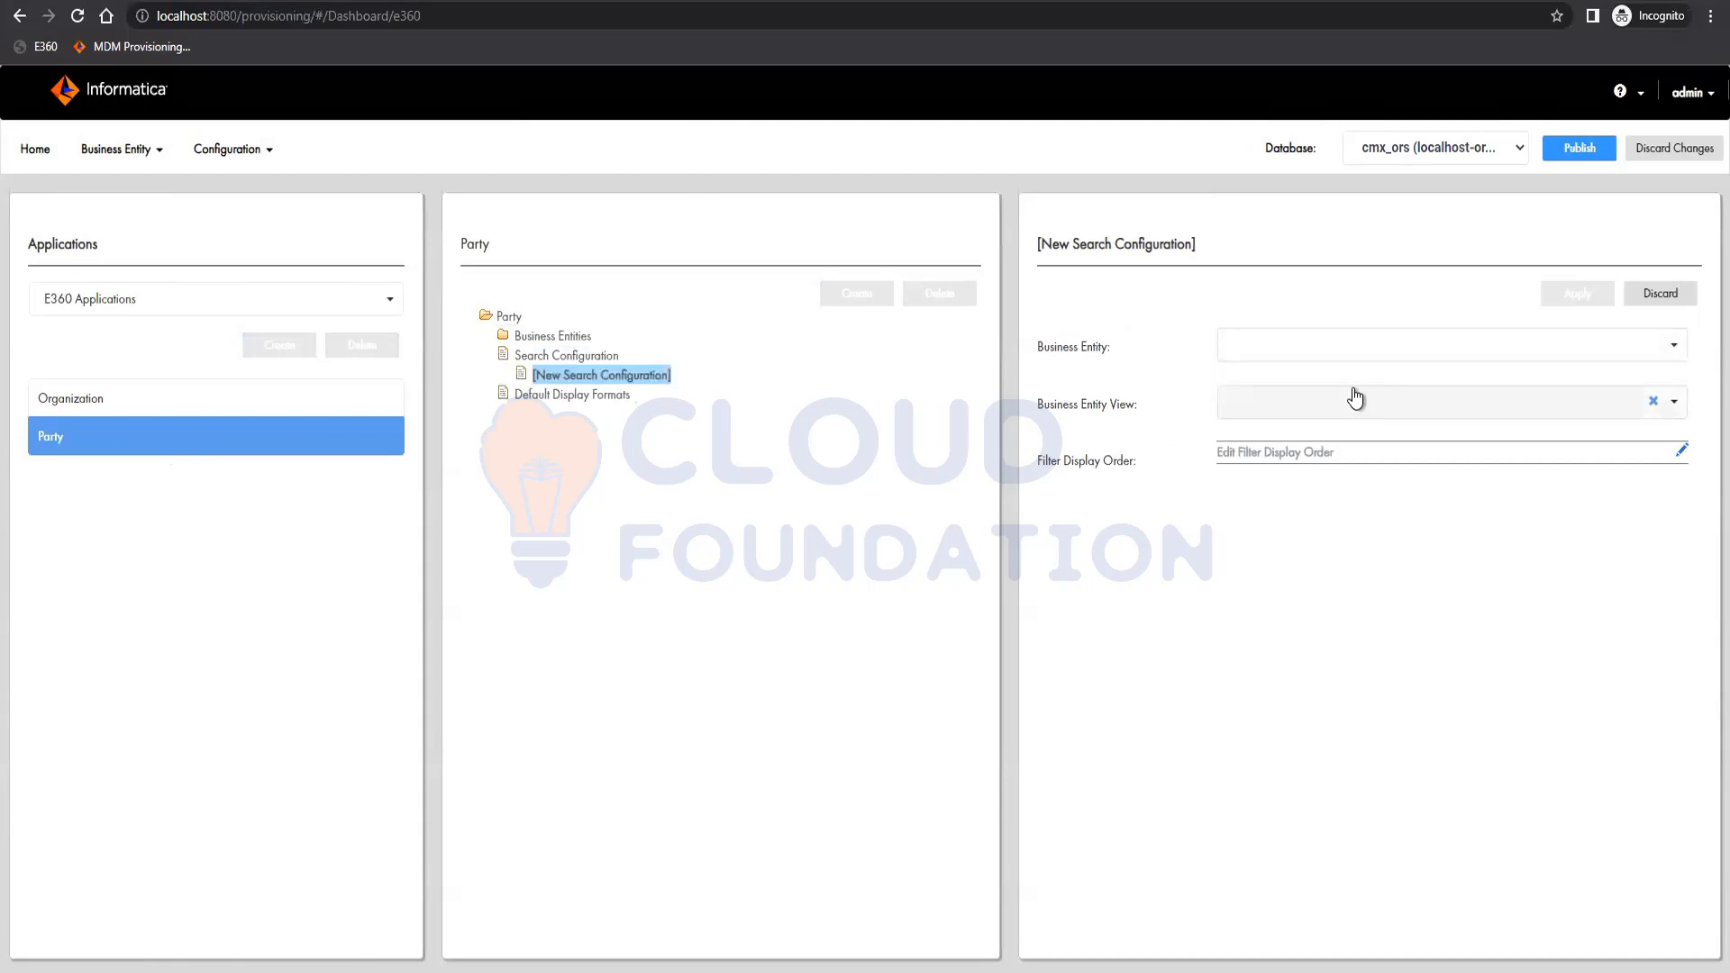
left_click(1532, 410)
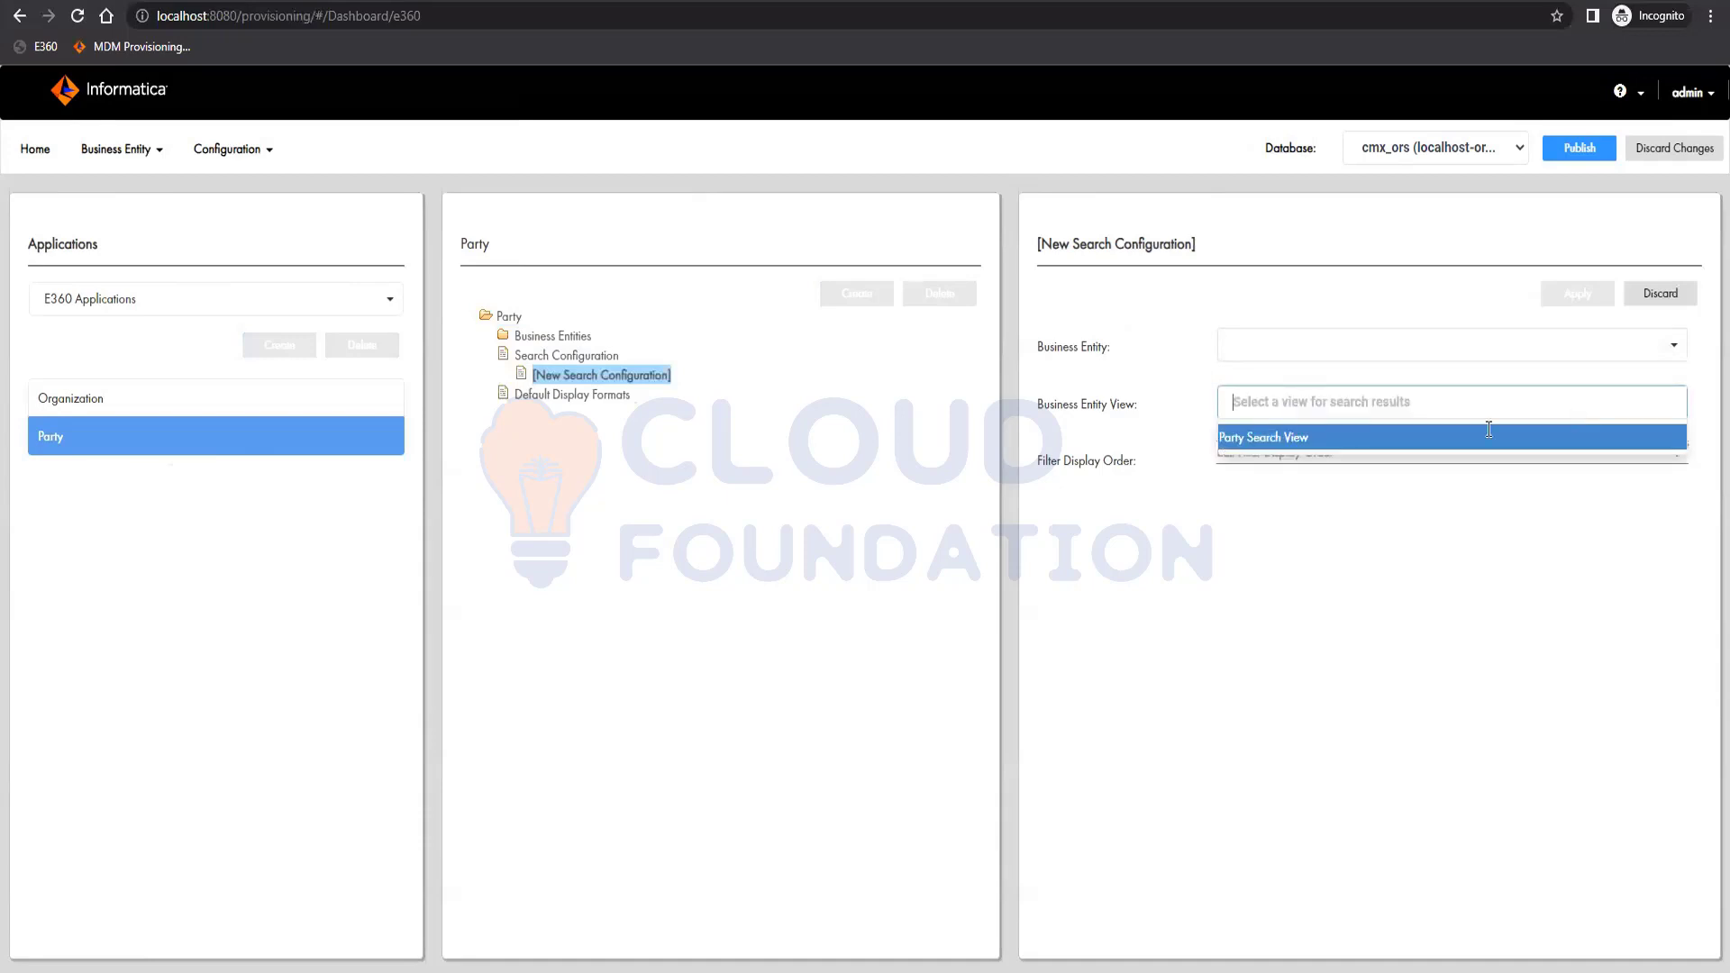
left_click(1274, 439)
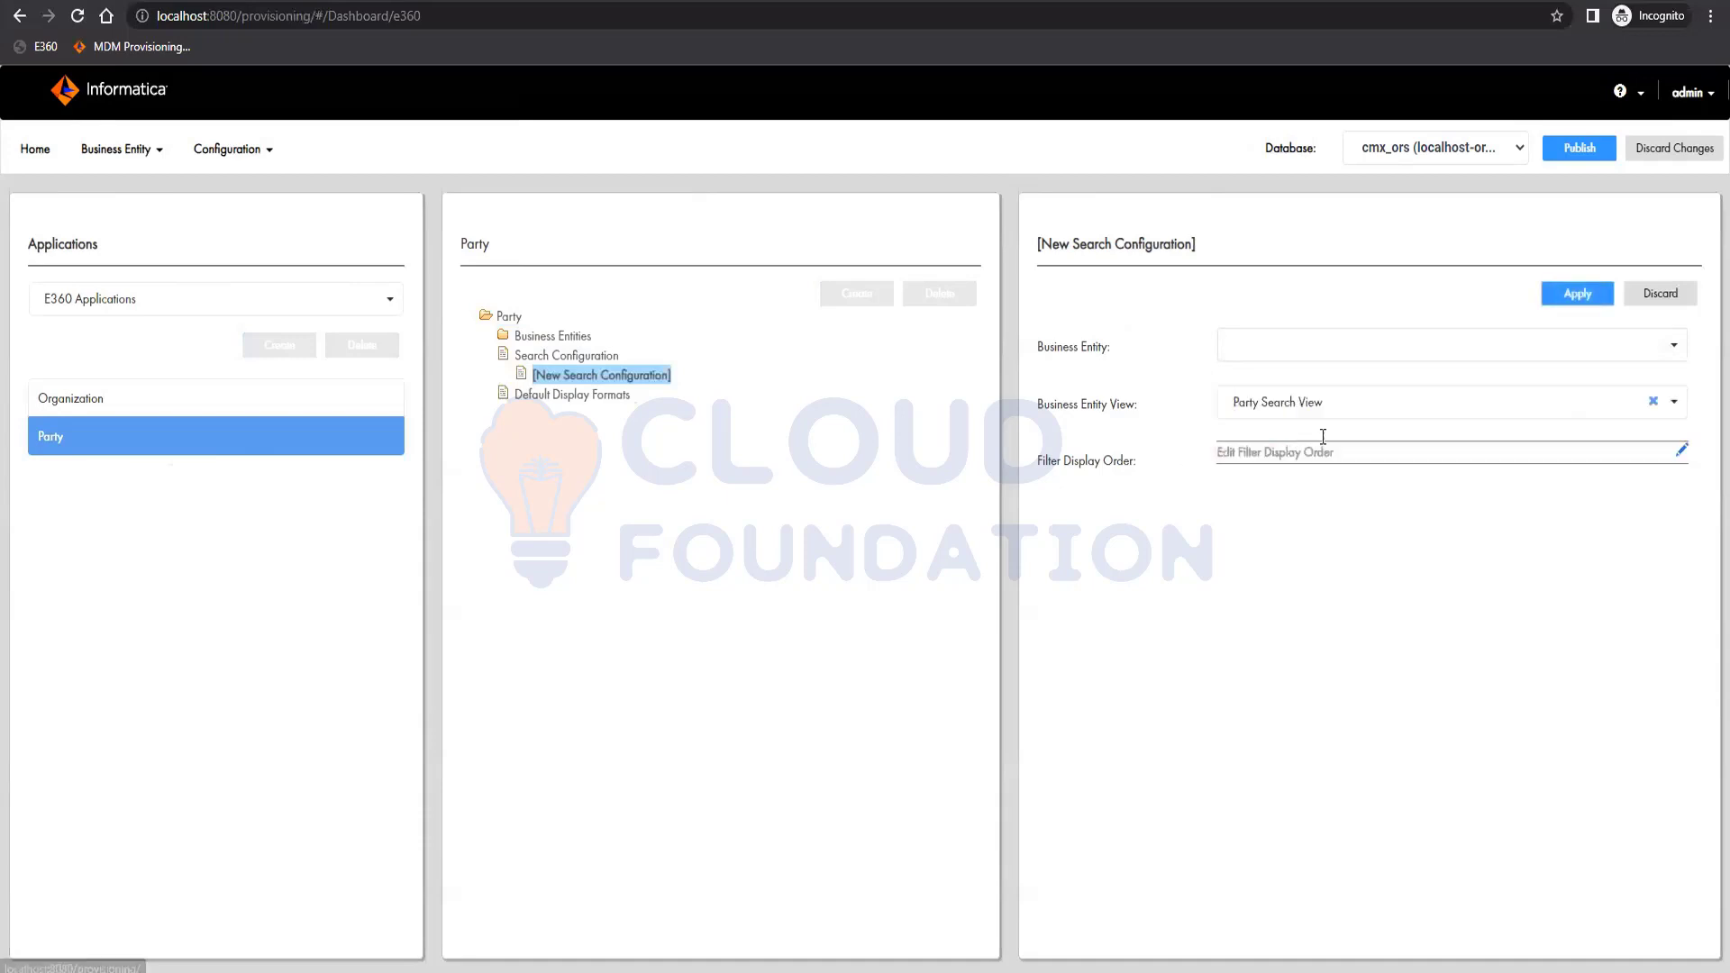
left_click(1673, 343)
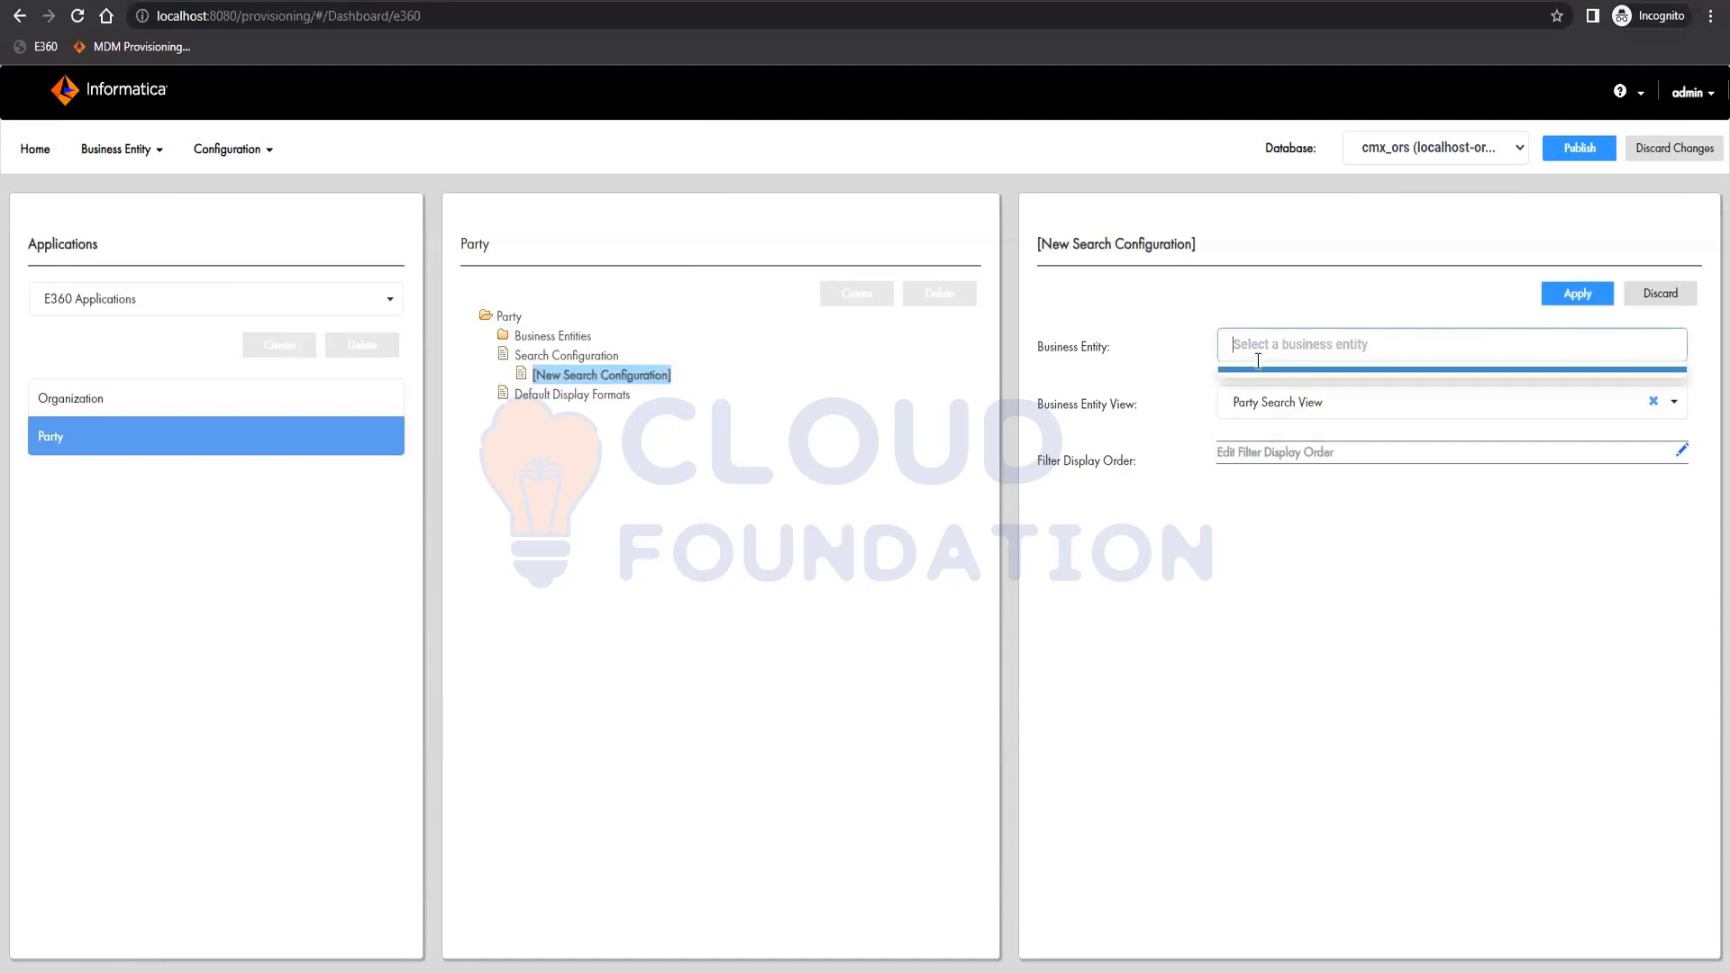
left_click(1225, 371)
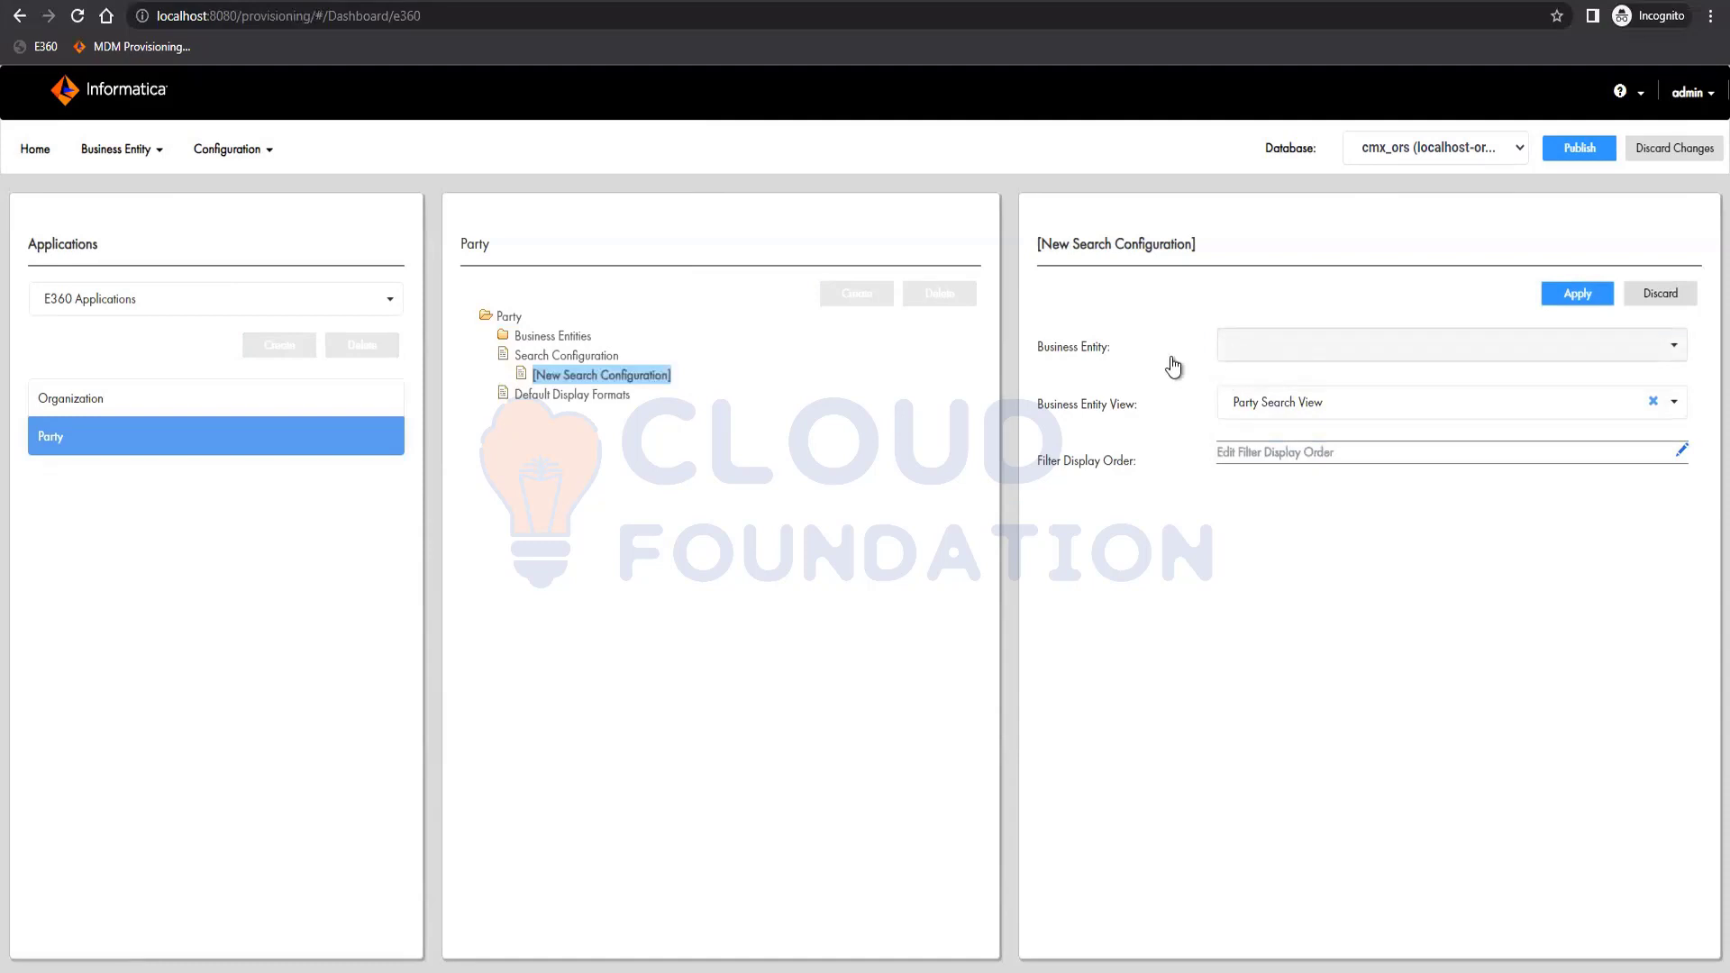
Save the pending search configuration, then reopen it to review its result view options.
left_click(553, 335)
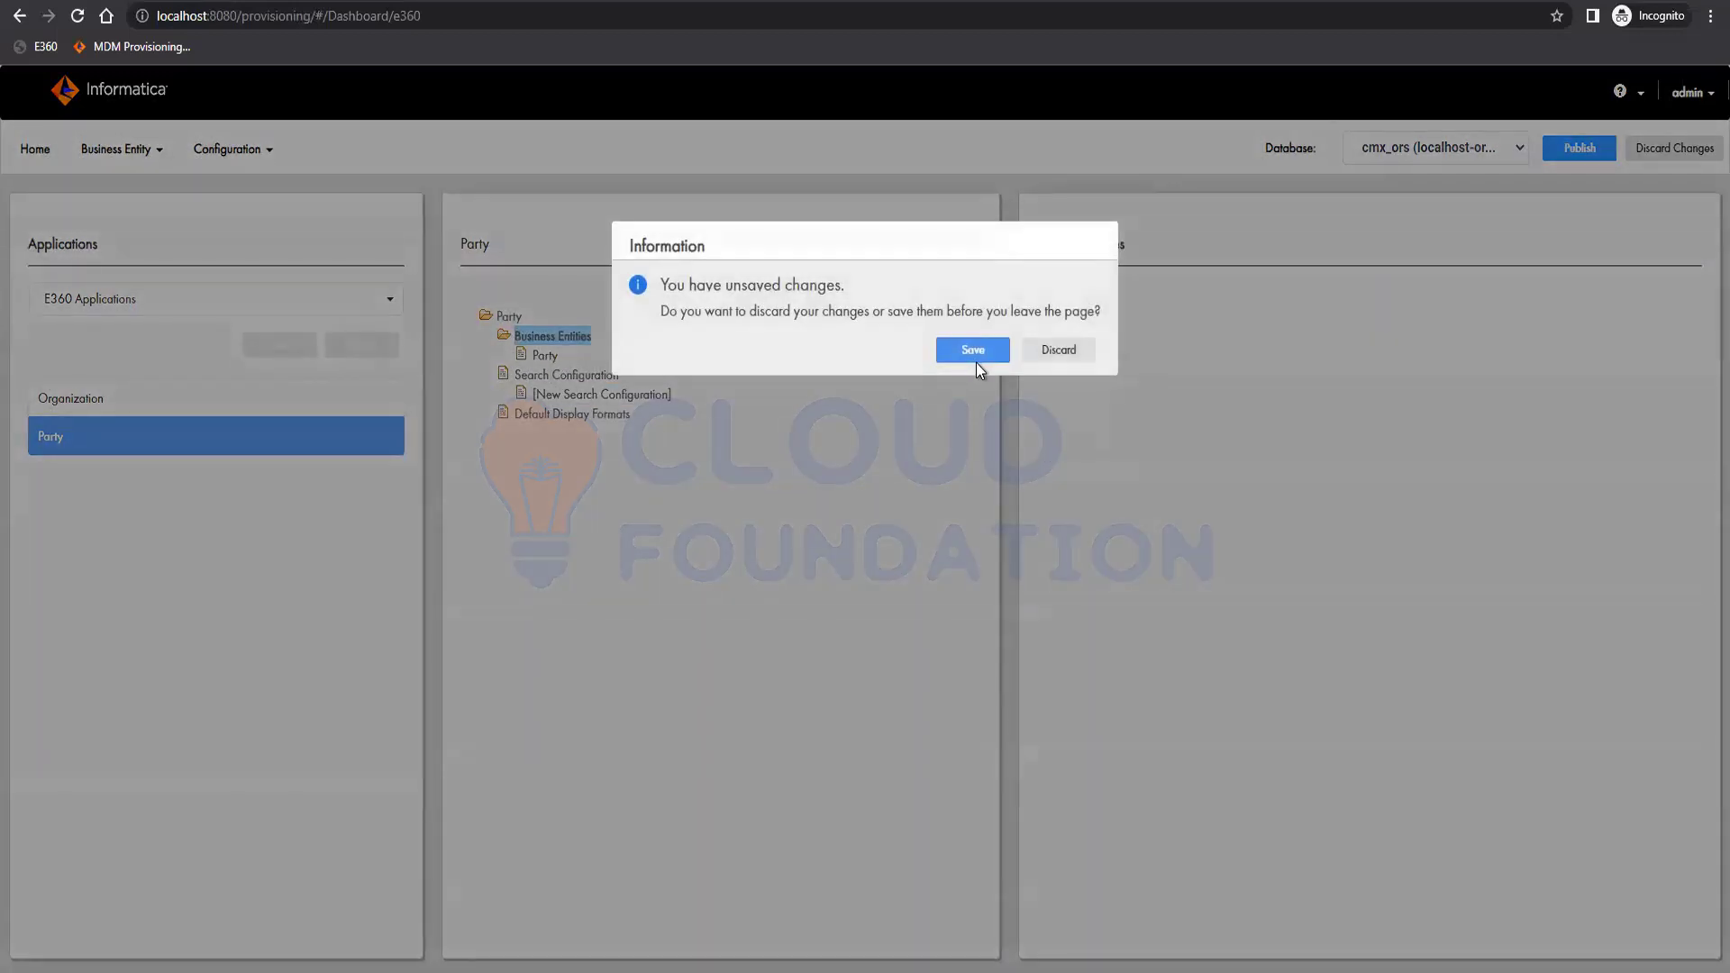
left_click(973, 350)
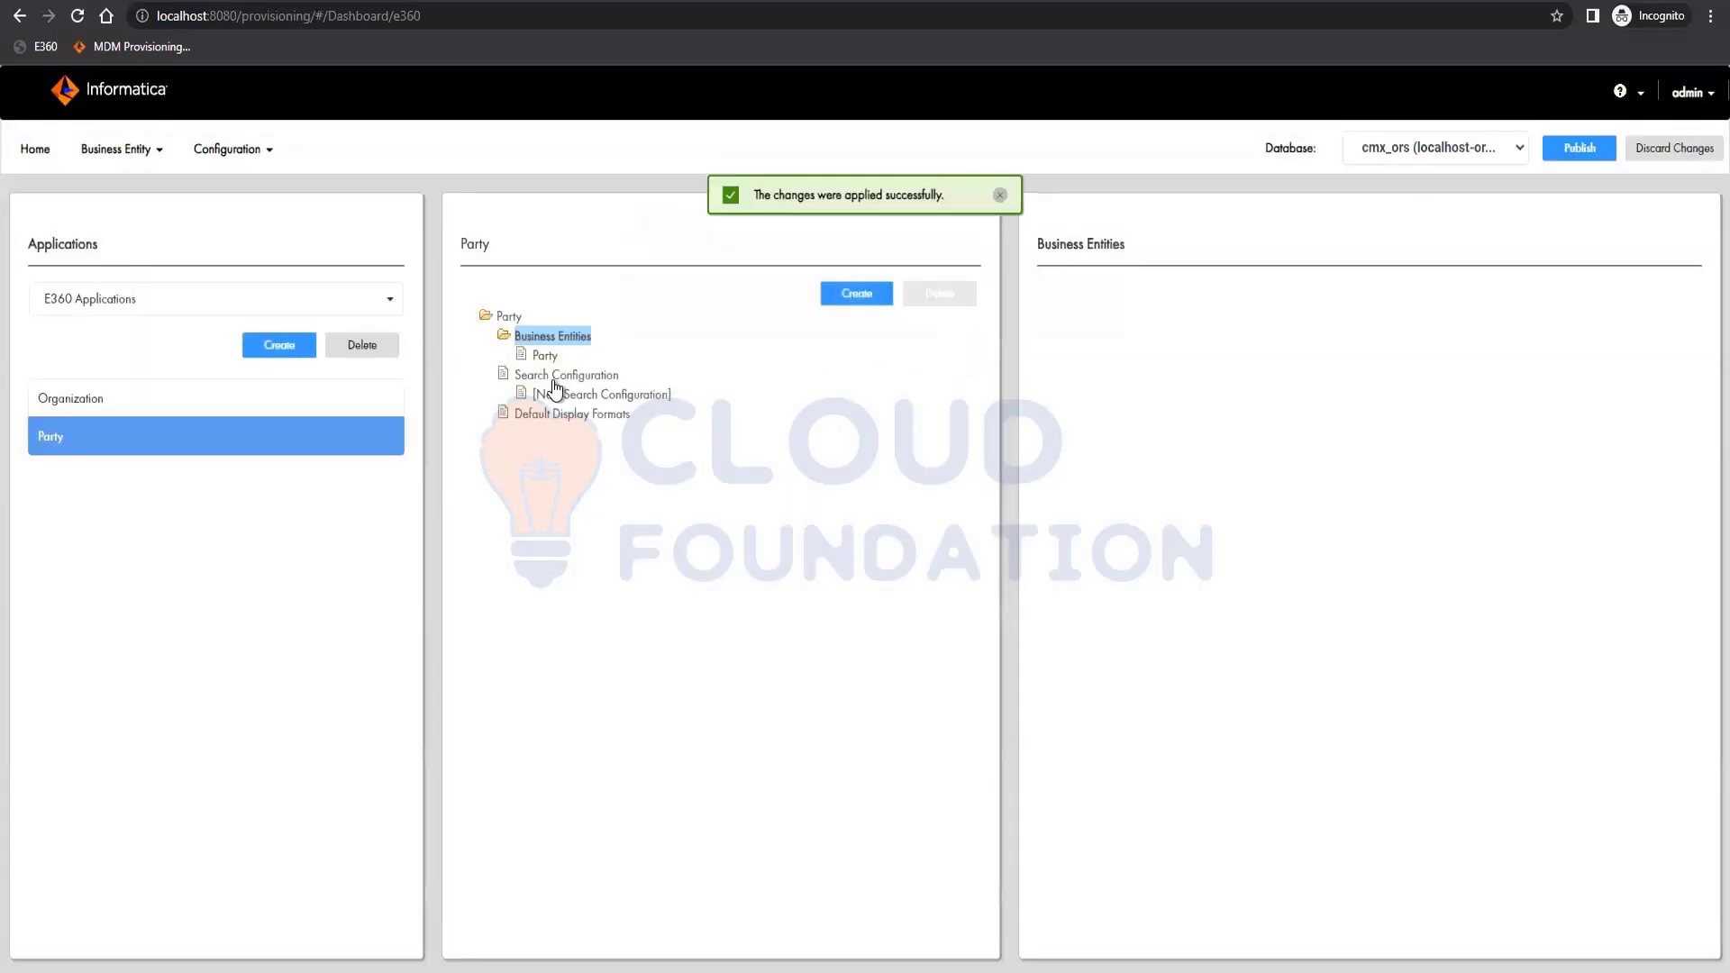
left_click(543, 357)
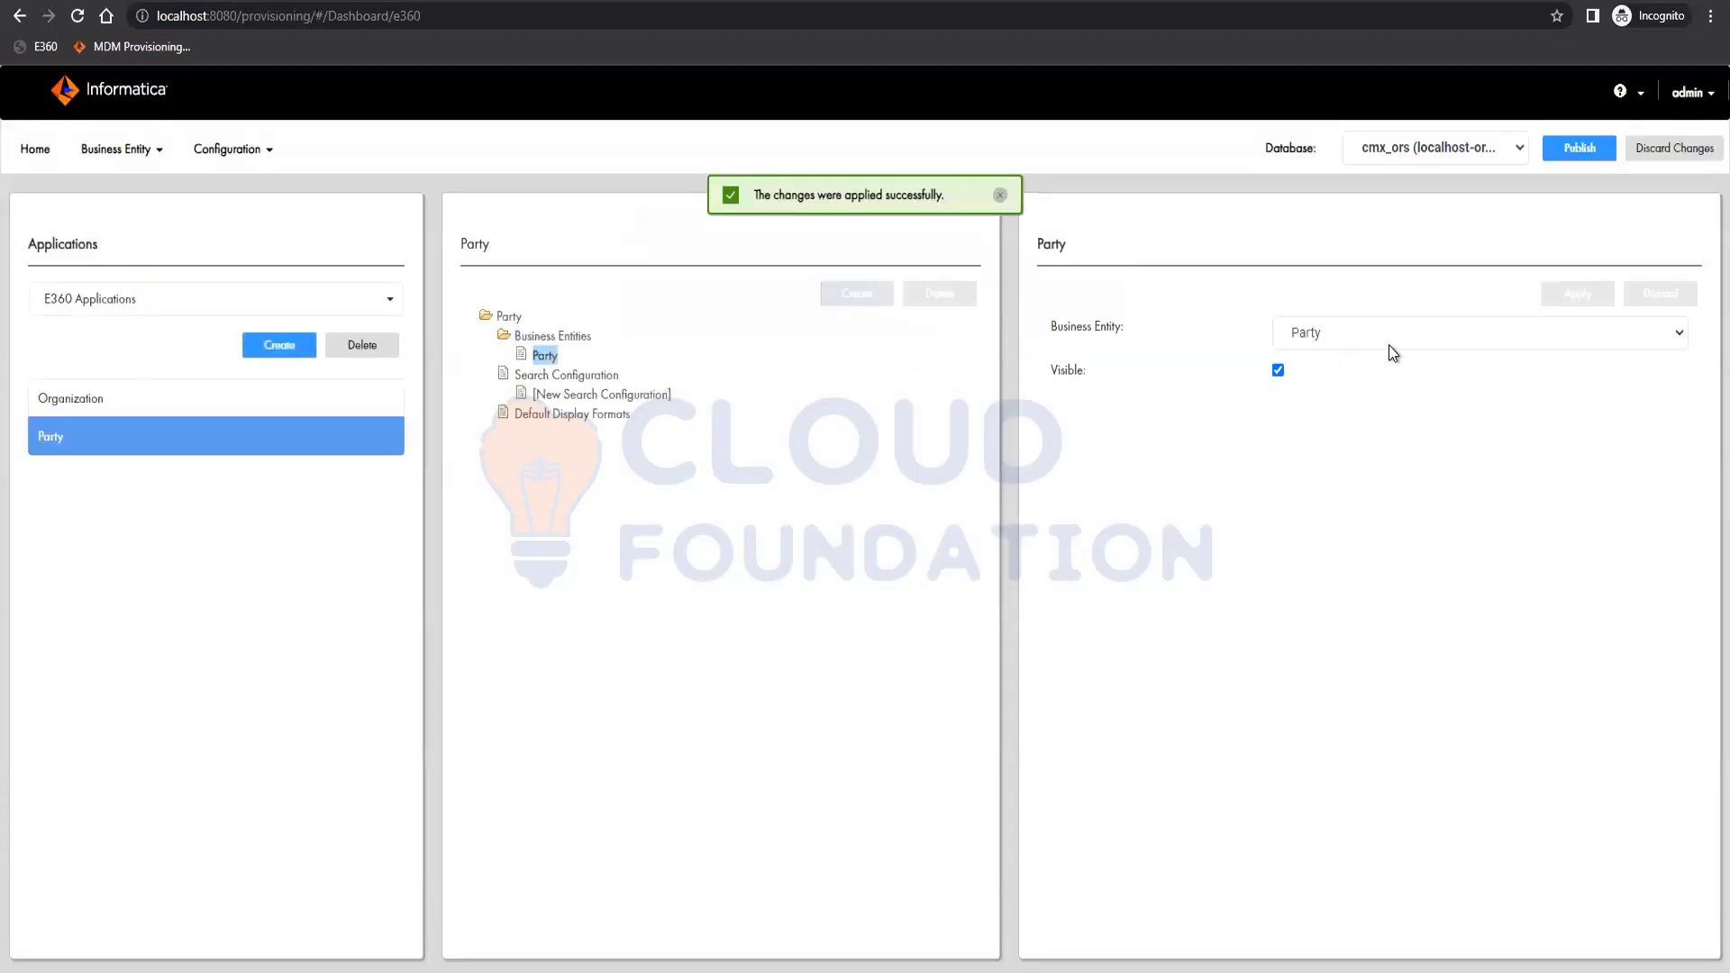
left_click(554, 376)
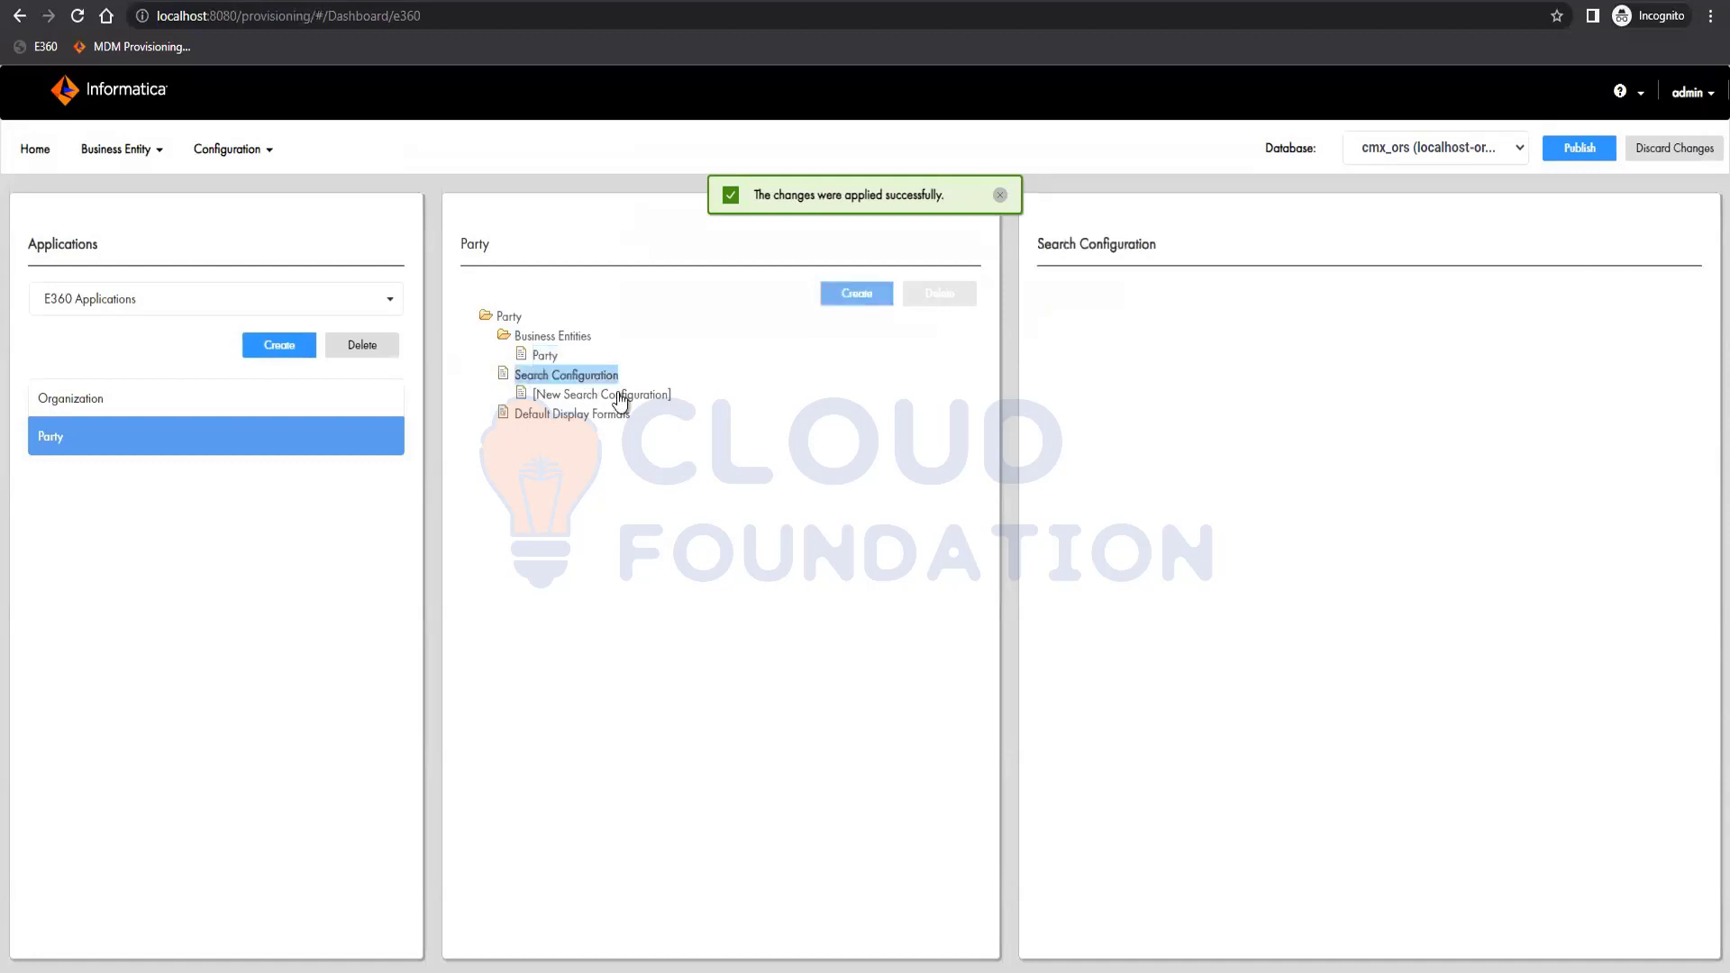
left_click(682, 405)
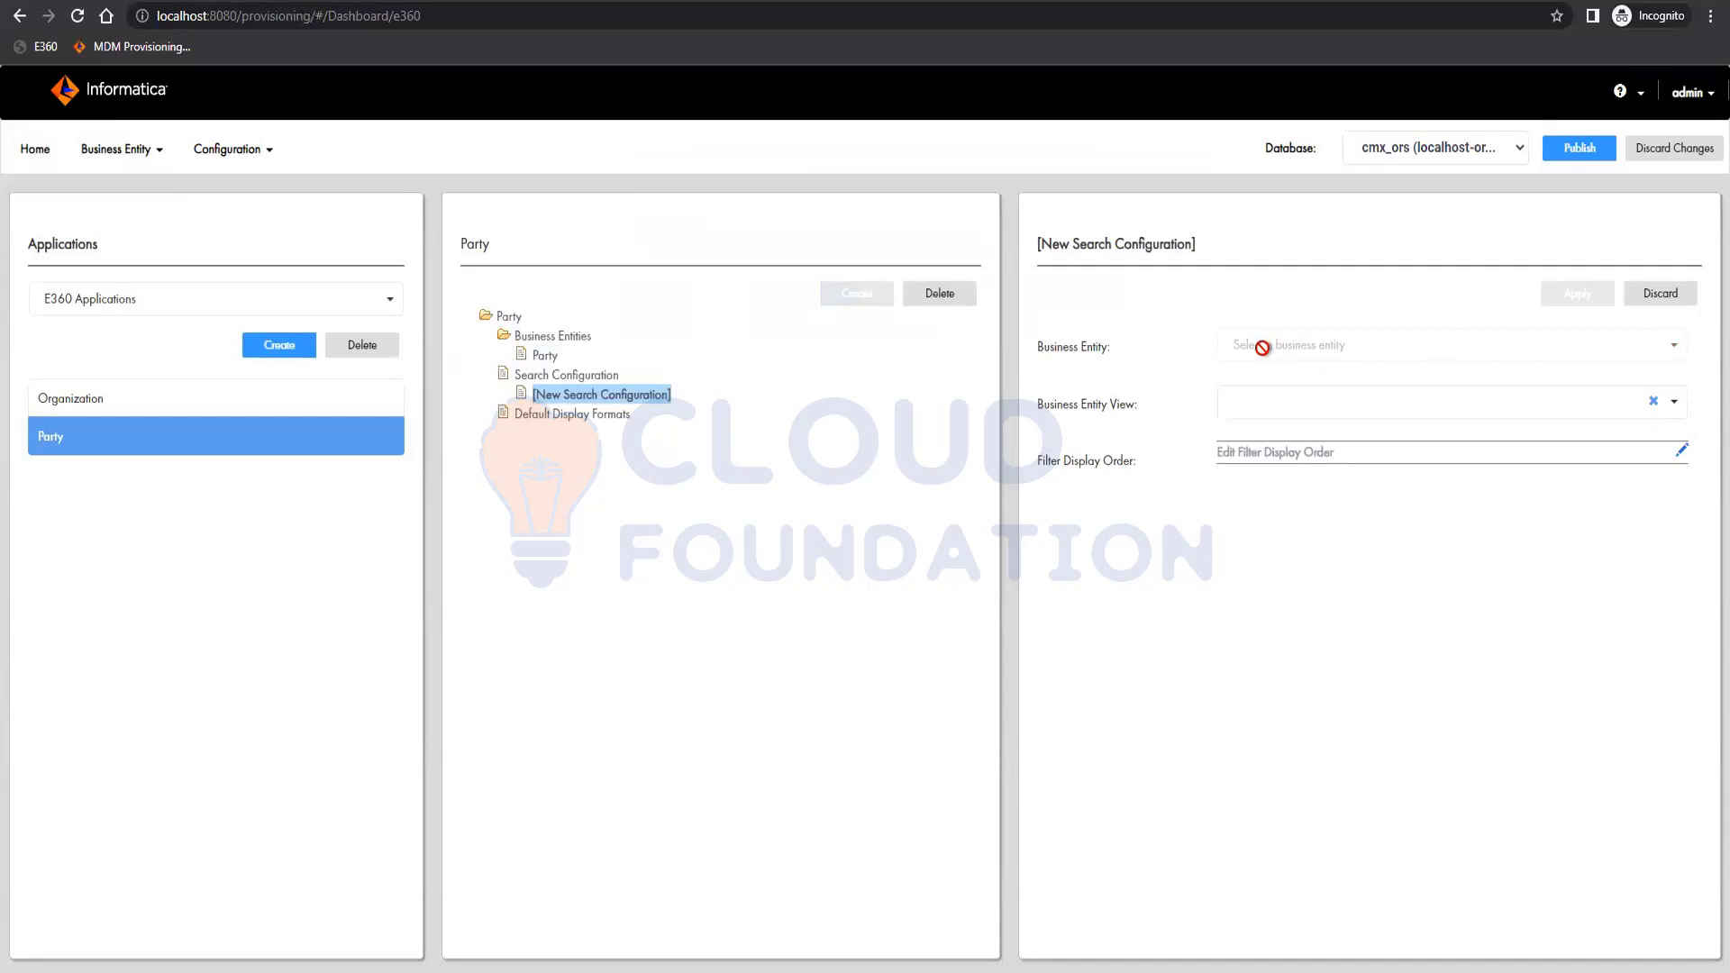
left_click(1430, 410)
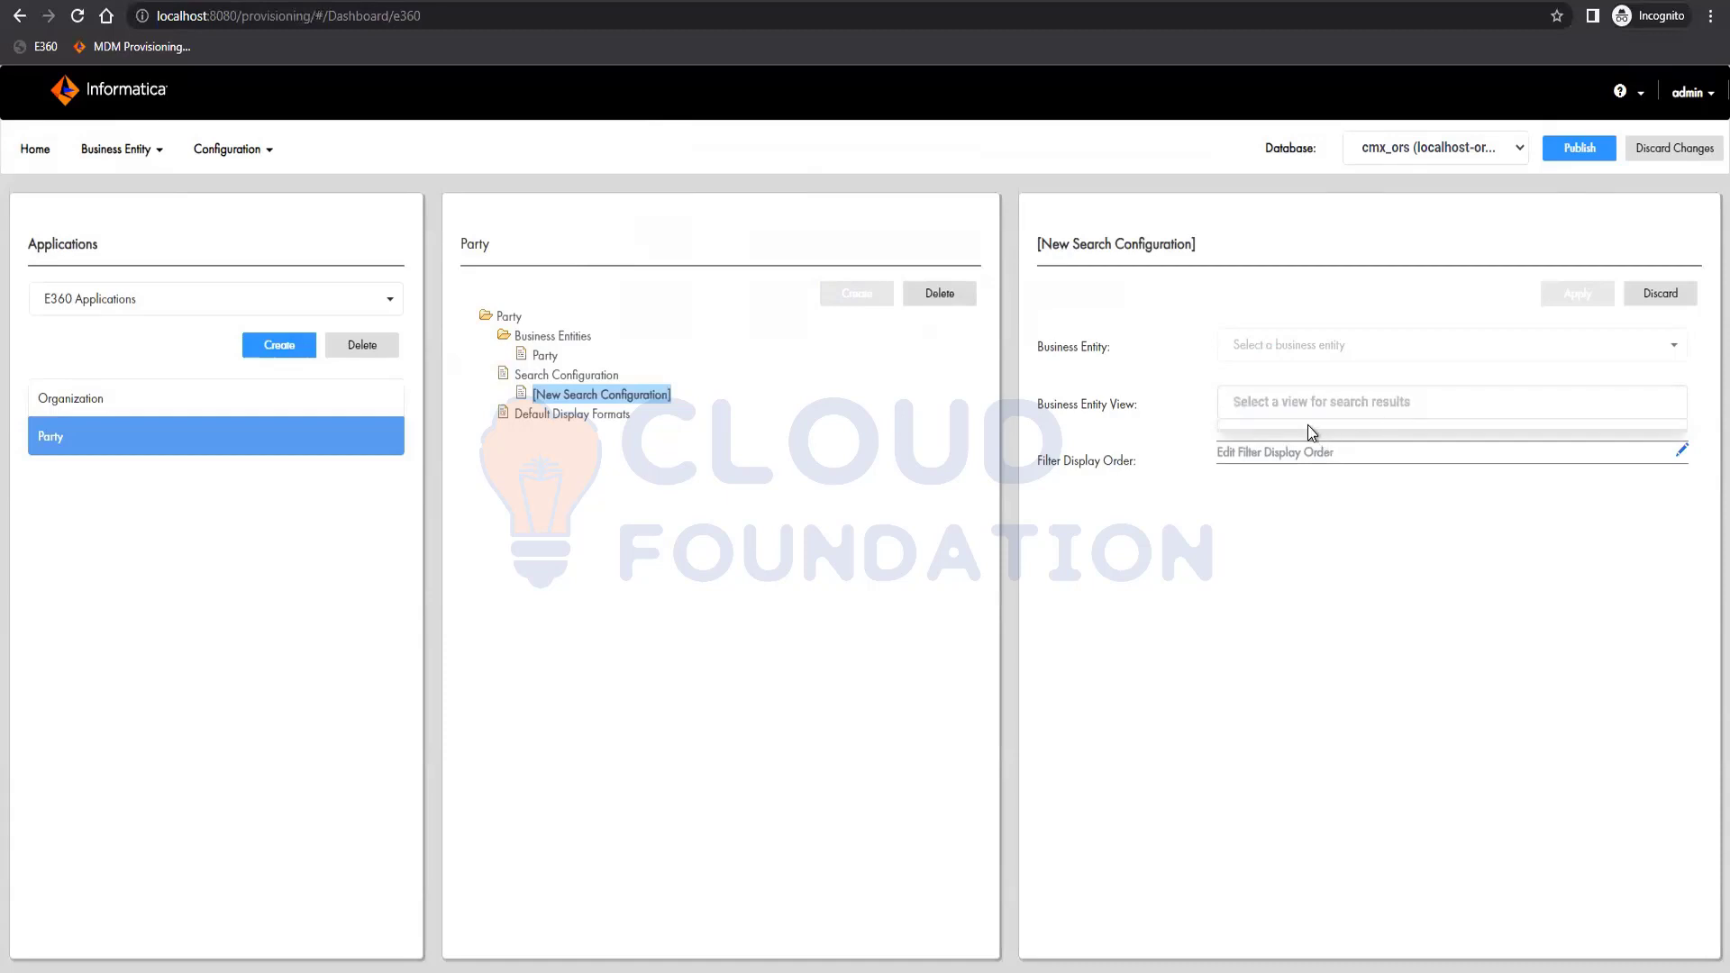
left_click(578, 376)
Publish the configuration changes and refresh the data model.
left_click(1591, 144)
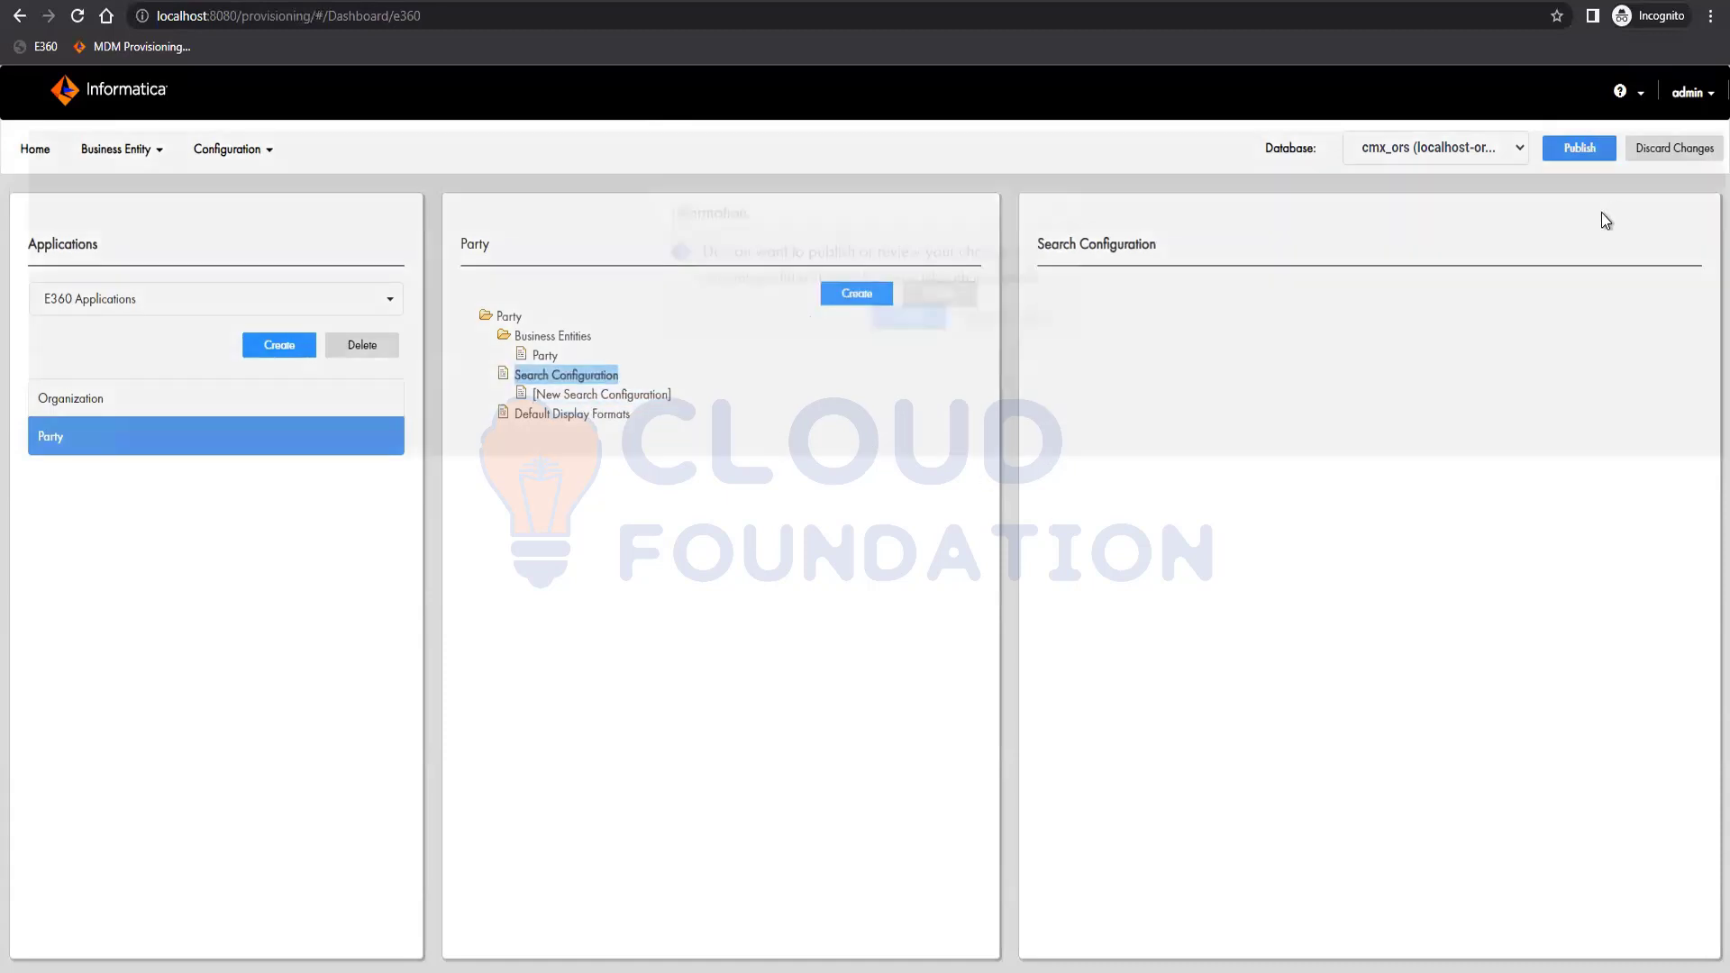
left_click(907, 351)
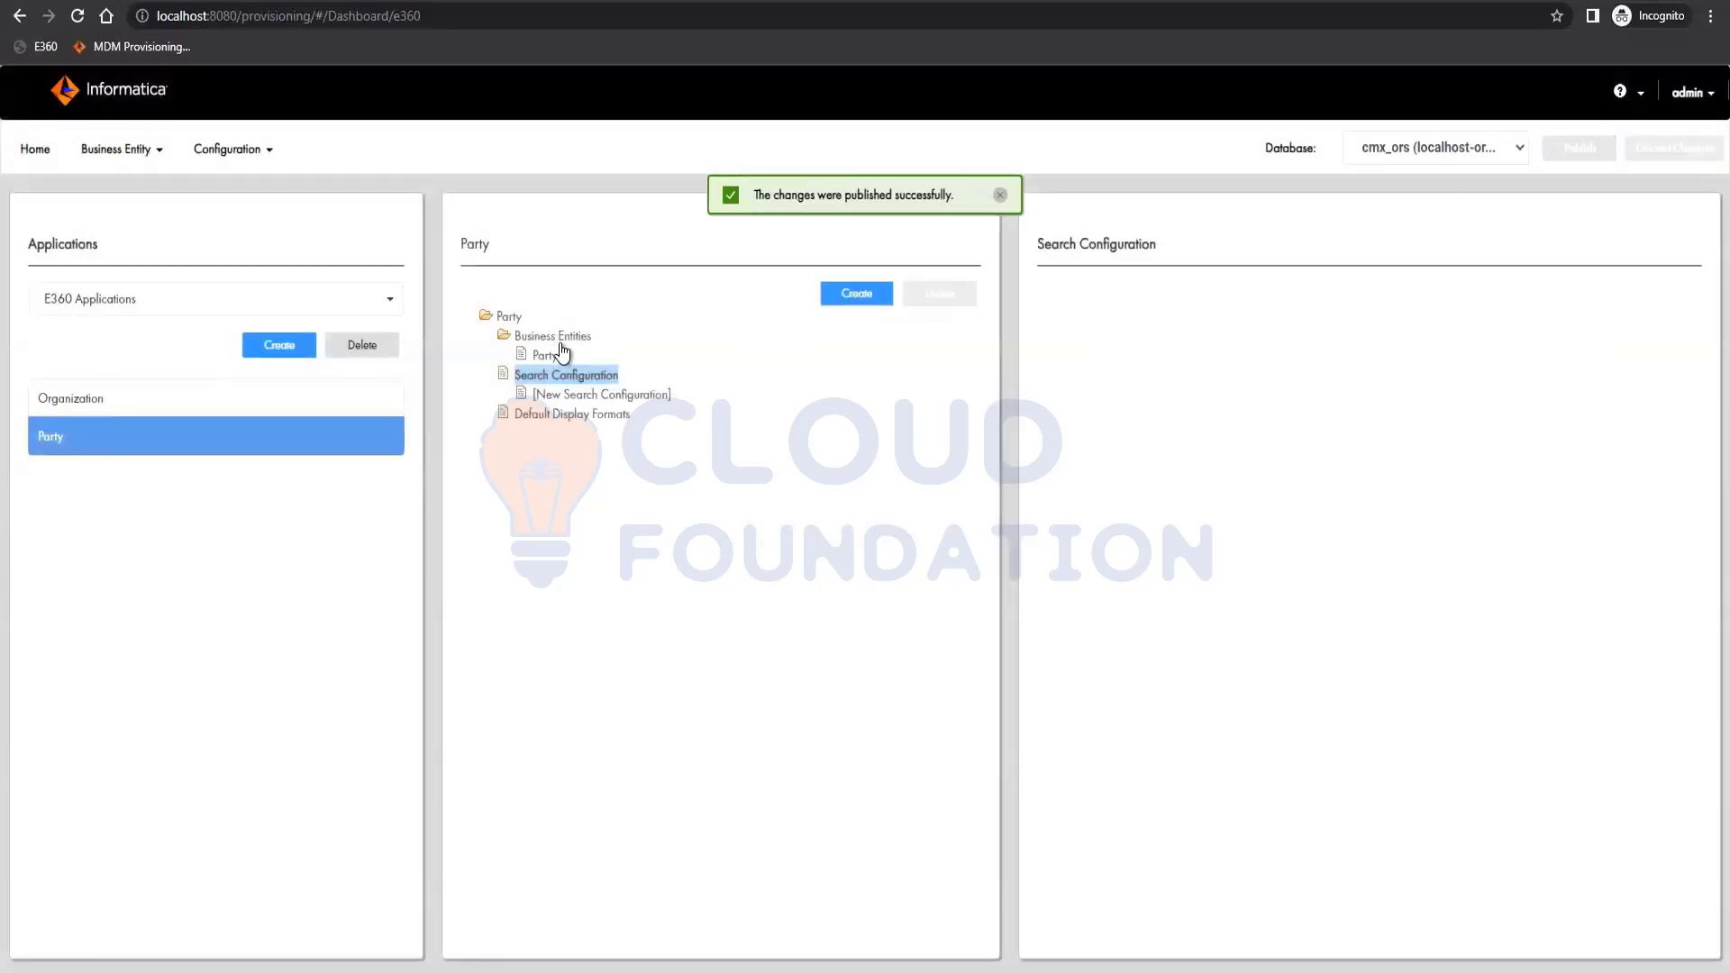
left_click(622, 394)
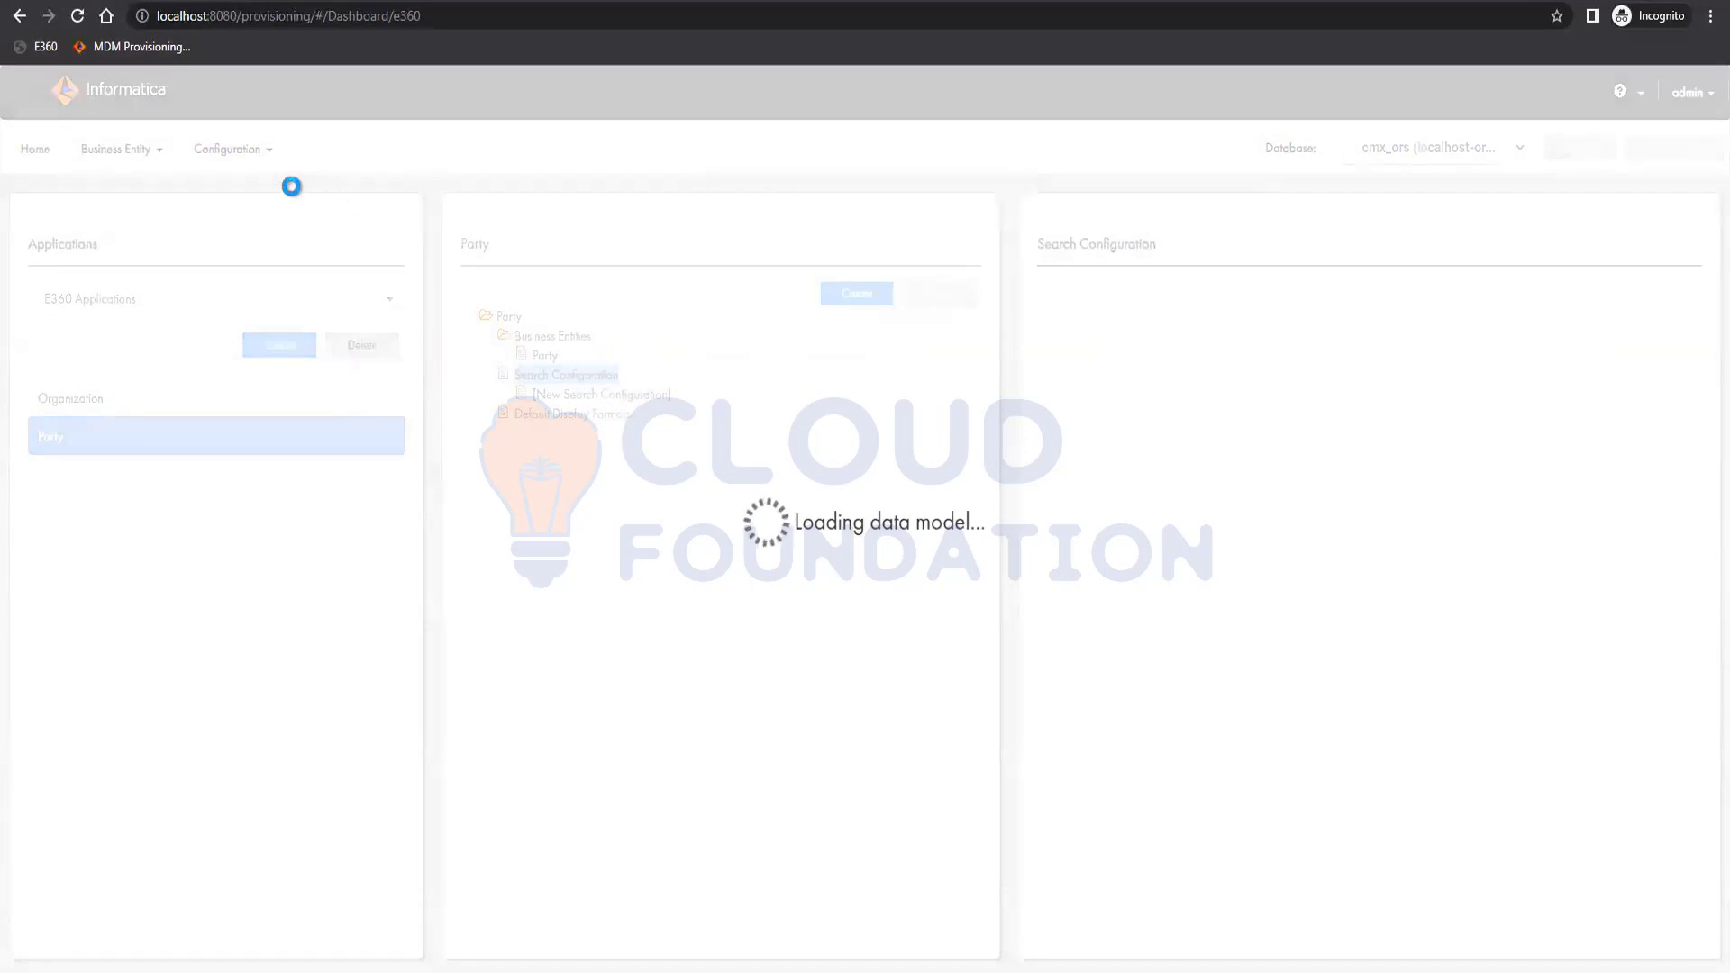
In the Application Editor, create a visible Manager business entity under Party and apply it.
left_click(232, 149)
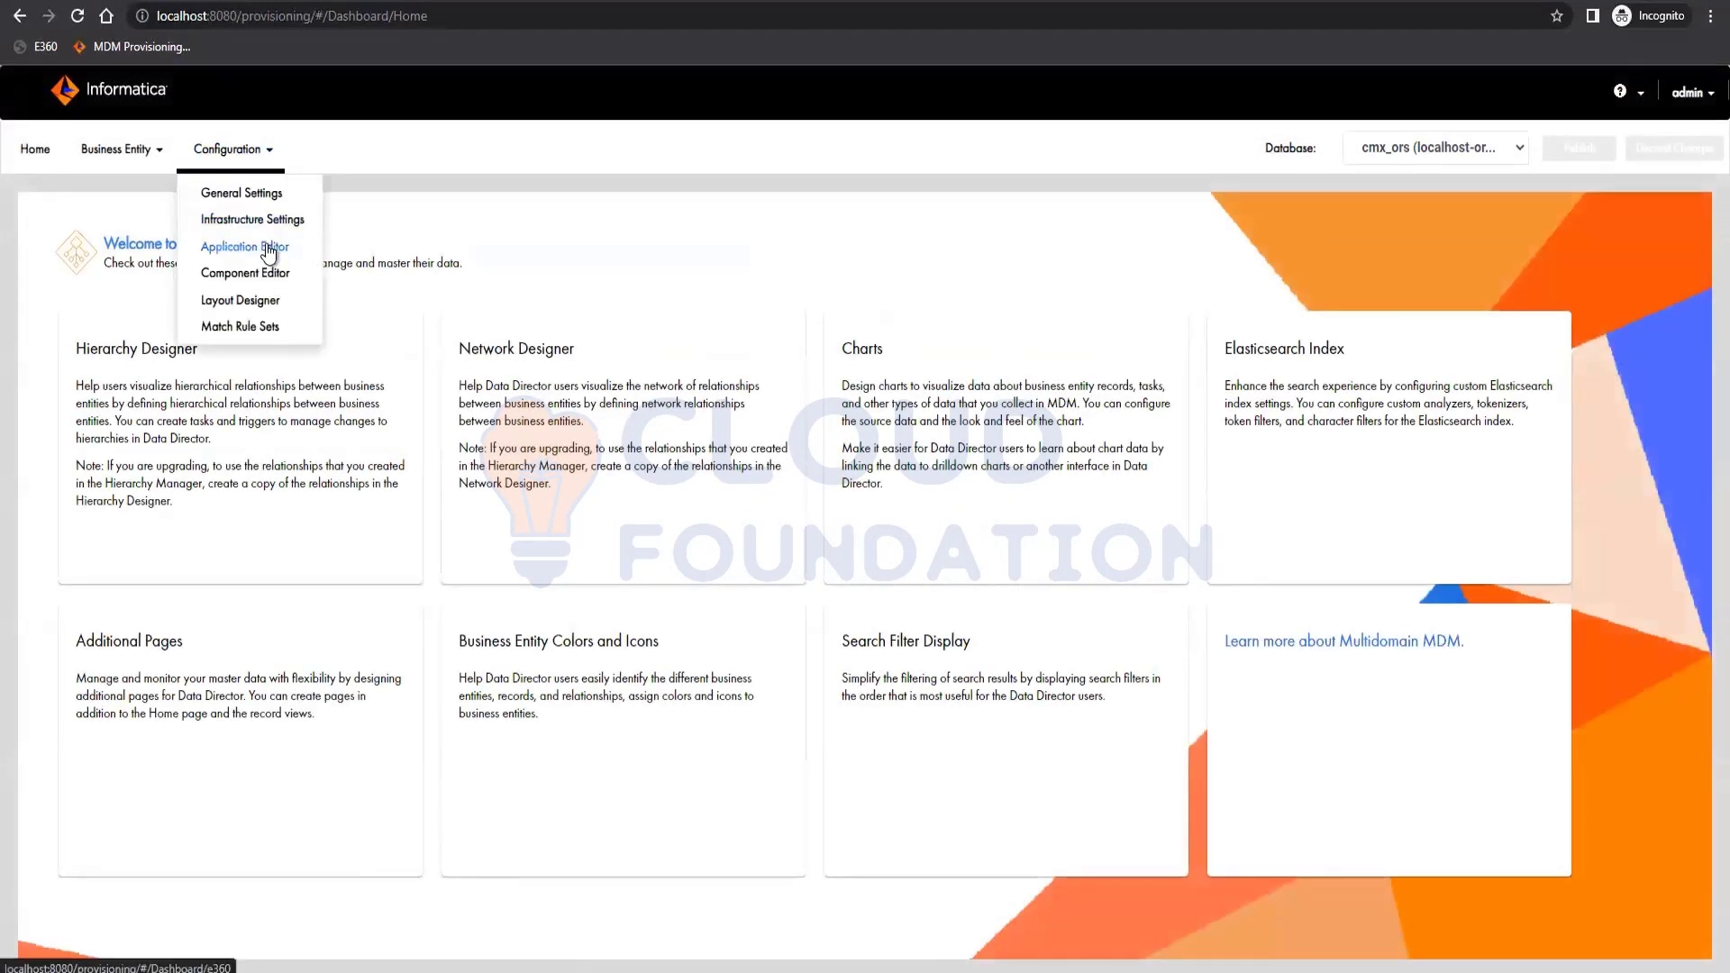
left_click(253, 242)
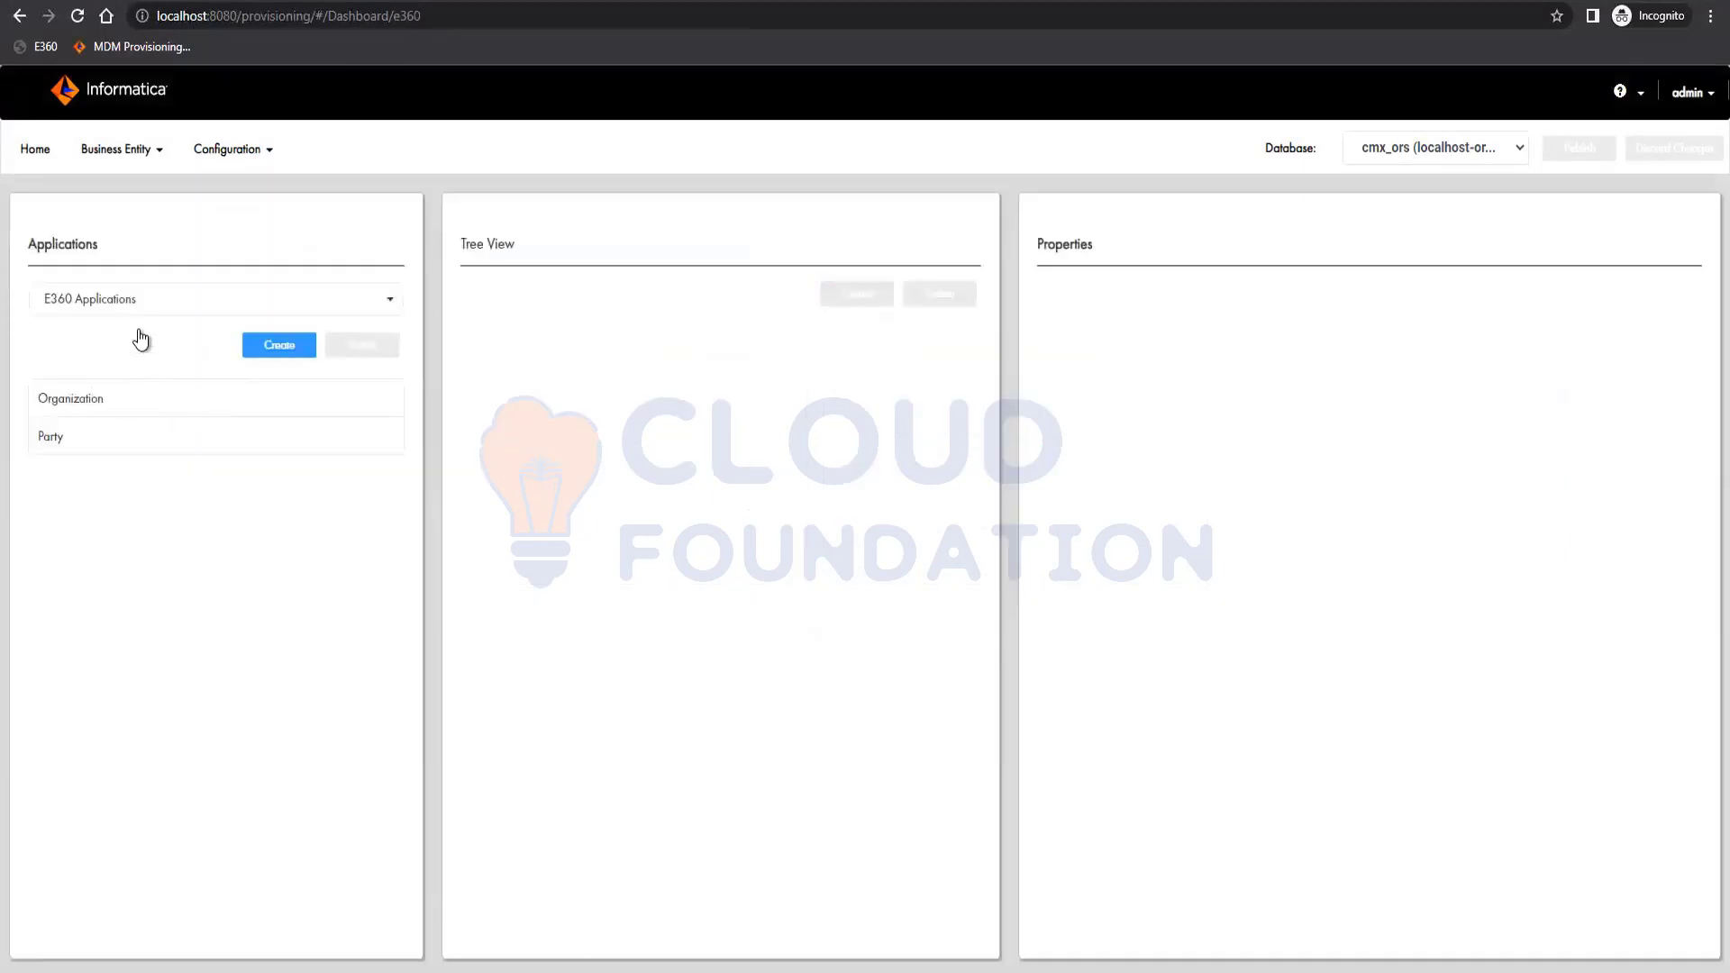
left_click(85, 437)
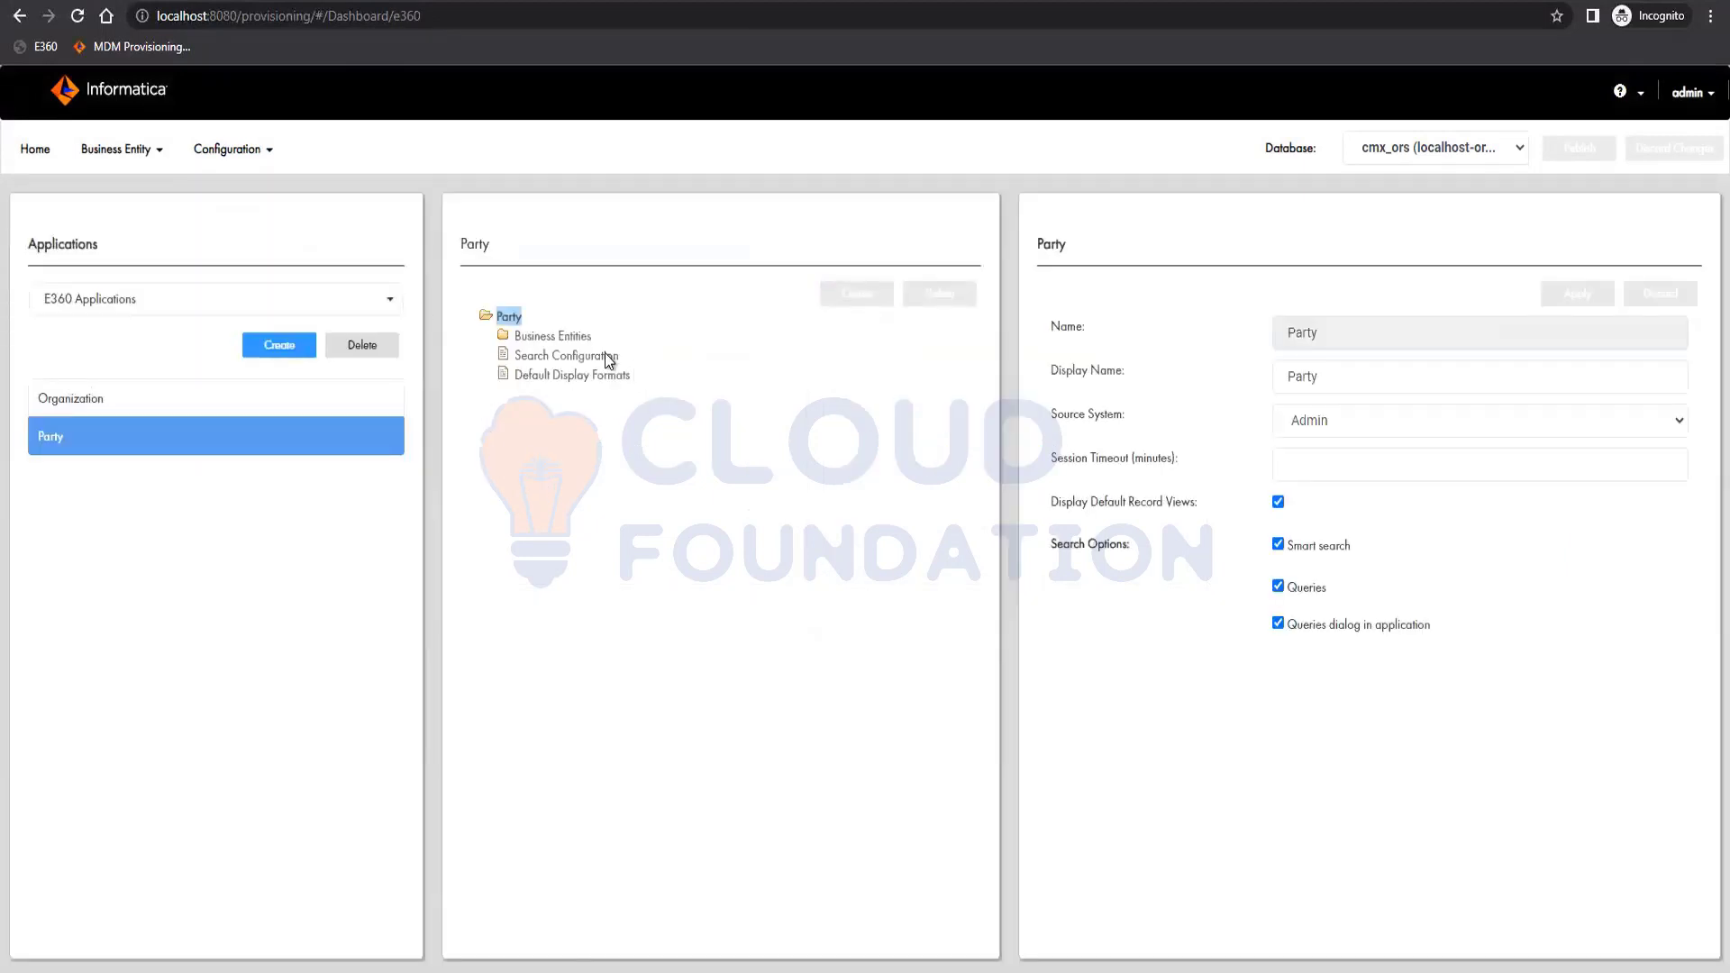
left_click(587, 355)
left_click(566, 337)
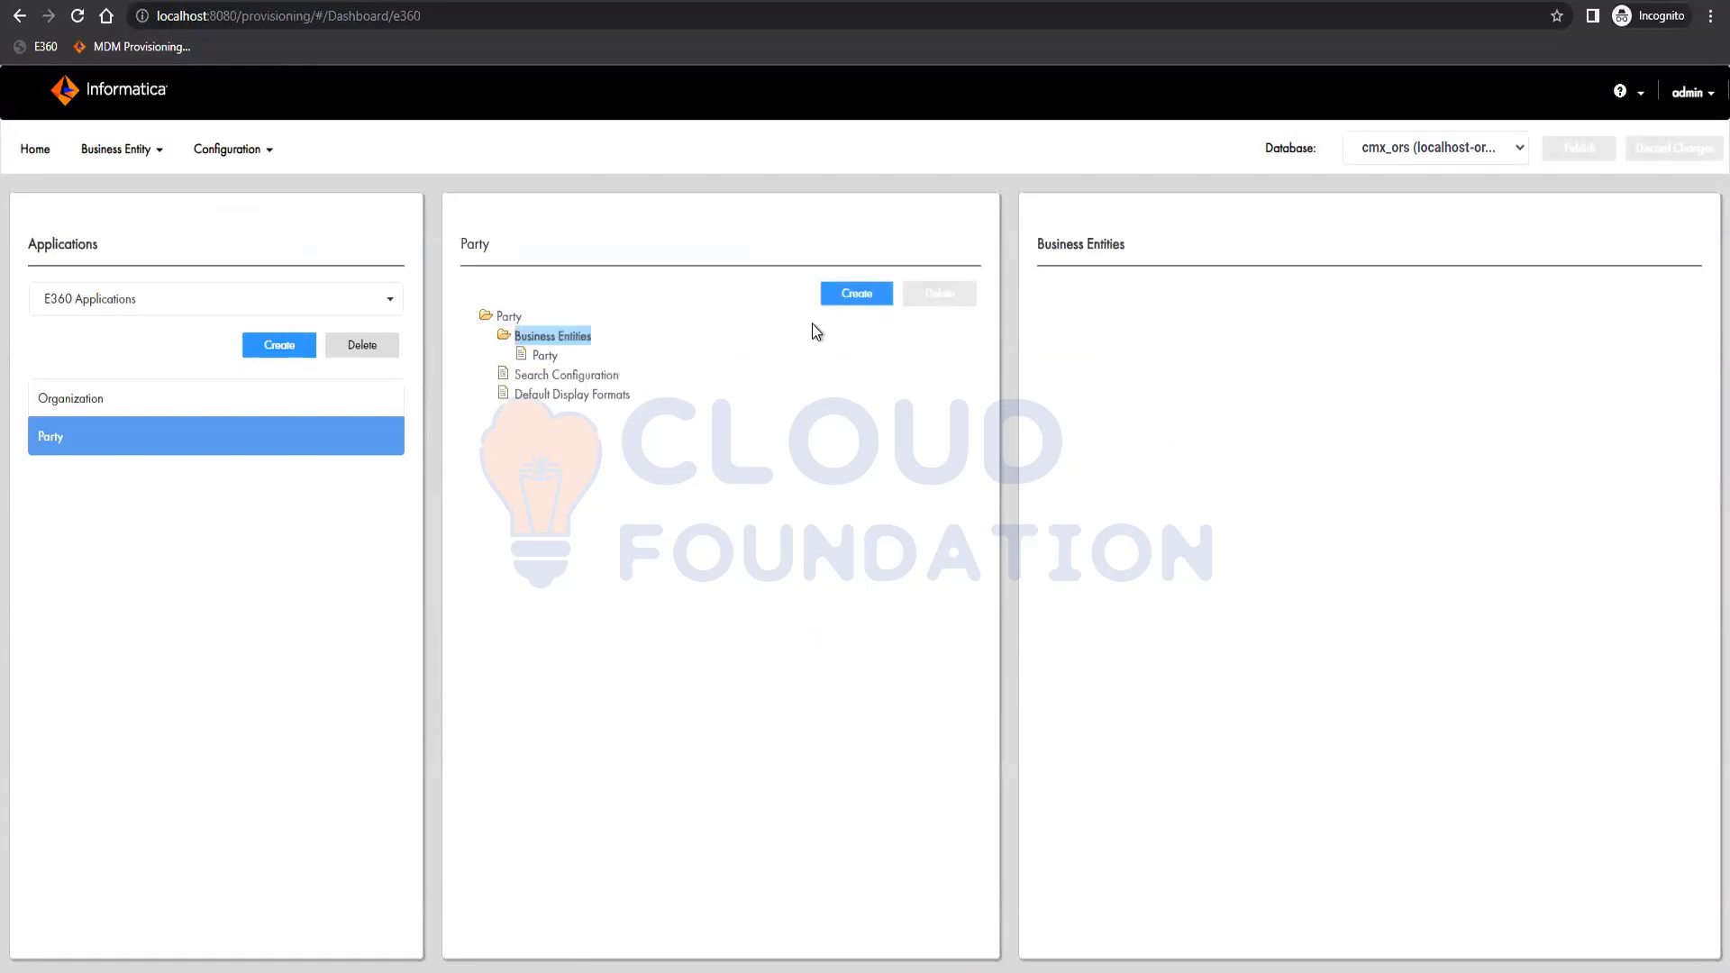
left_click(856, 293)
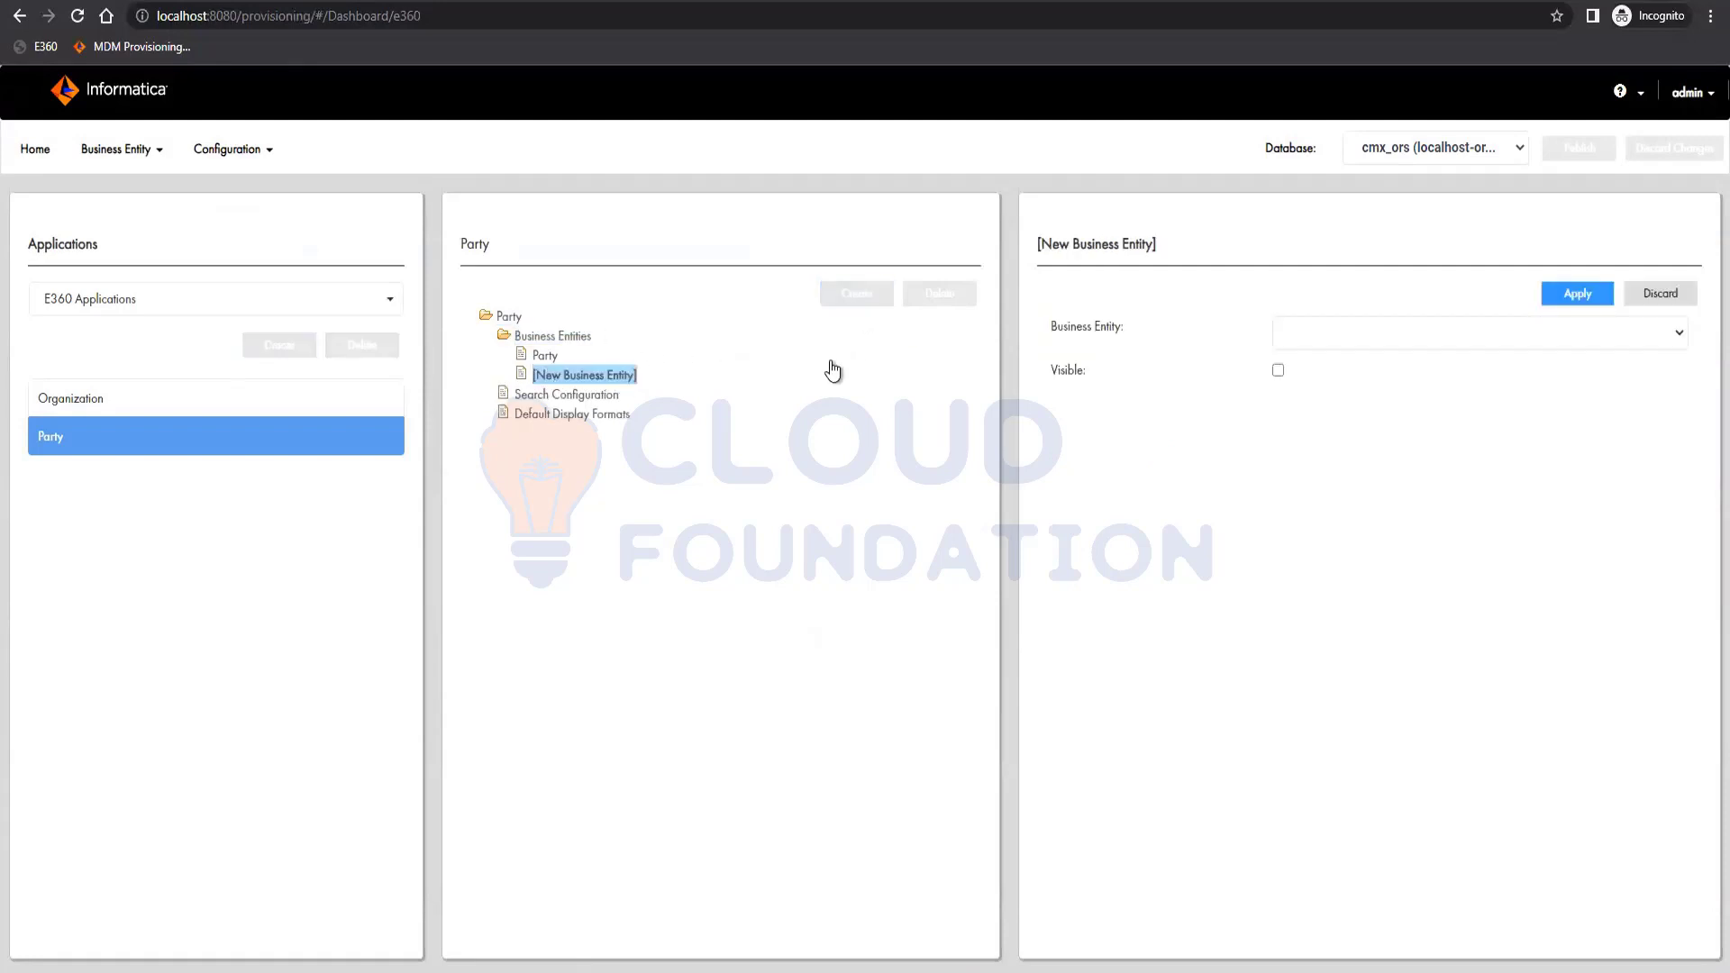
left_click(1410, 330)
left_click(1348, 376)
left_click(1278, 369)
left_click(1573, 292)
left_click(566, 395)
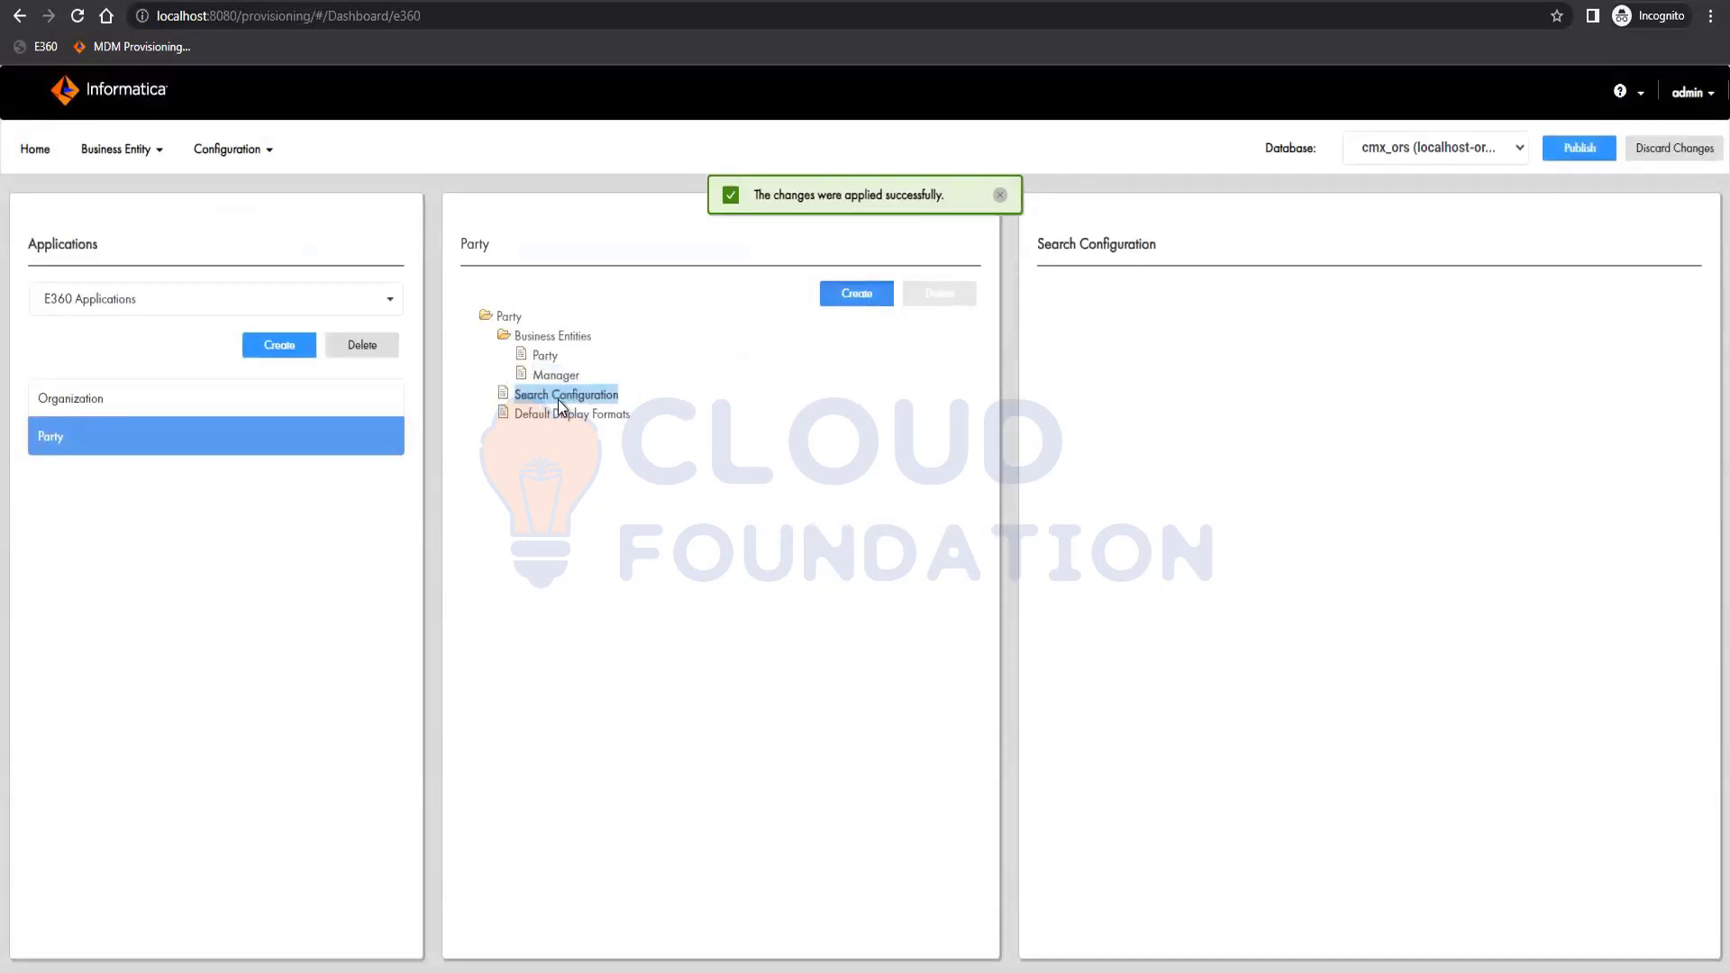
Discard the empty new Party search configuration and start publishing the Manager entity change.
left_click(857, 293)
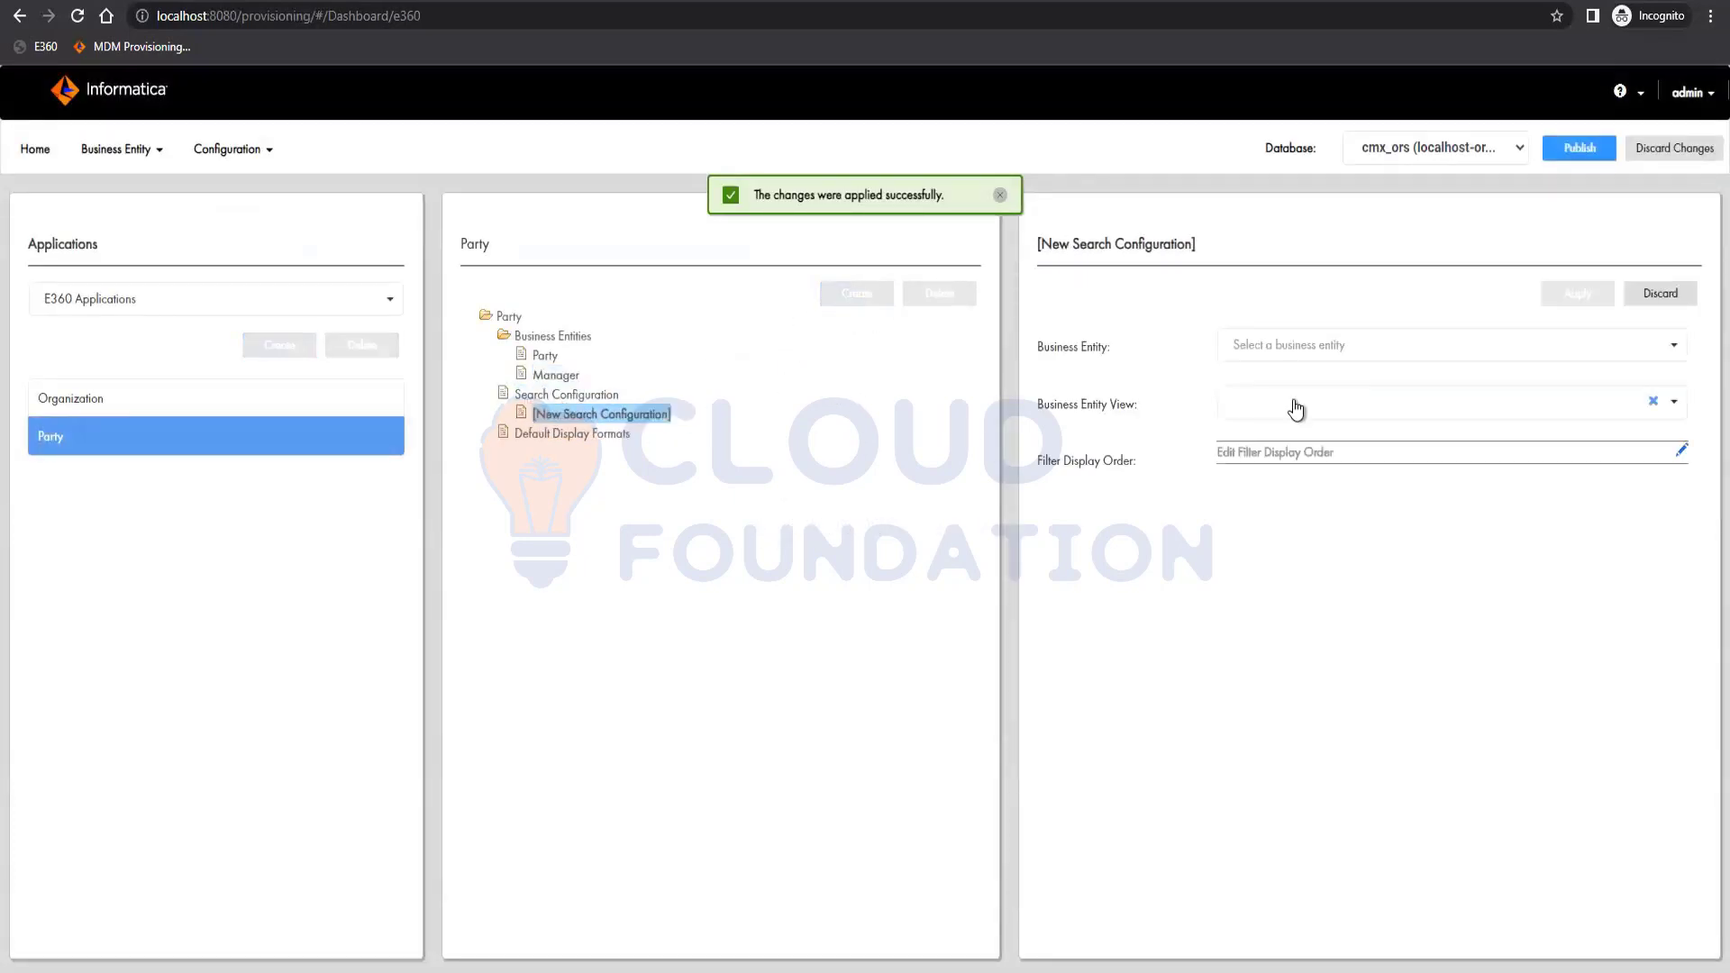
left_click(1323, 346)
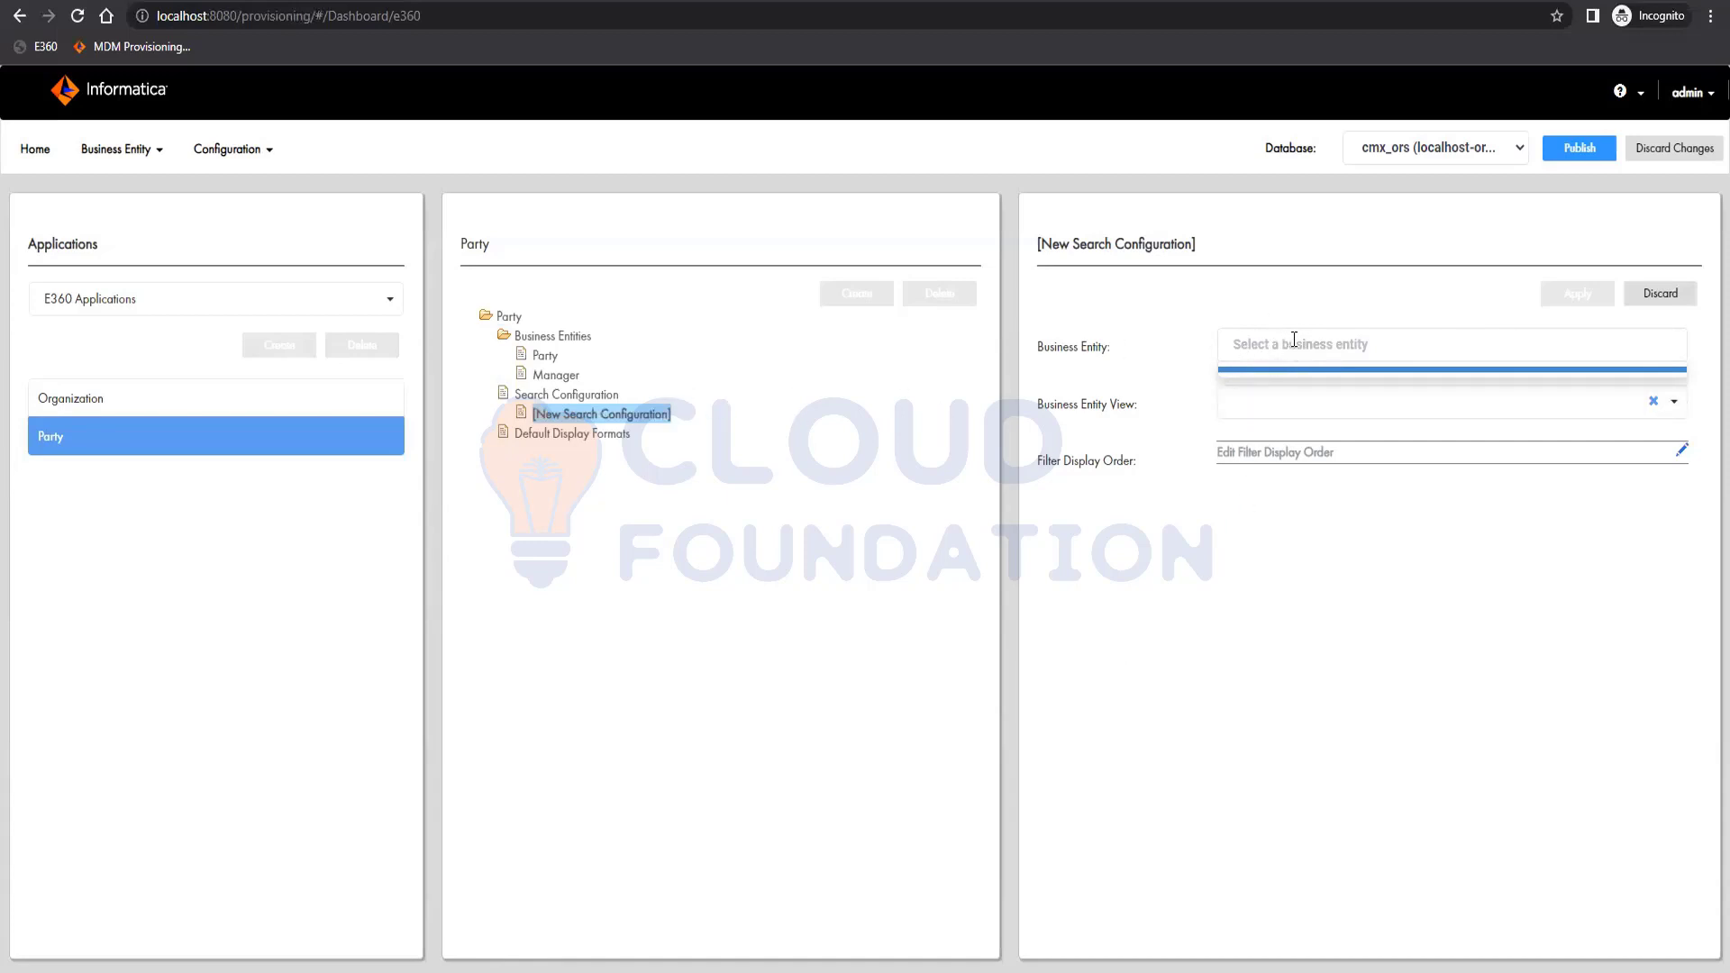
left_click(546, 357)
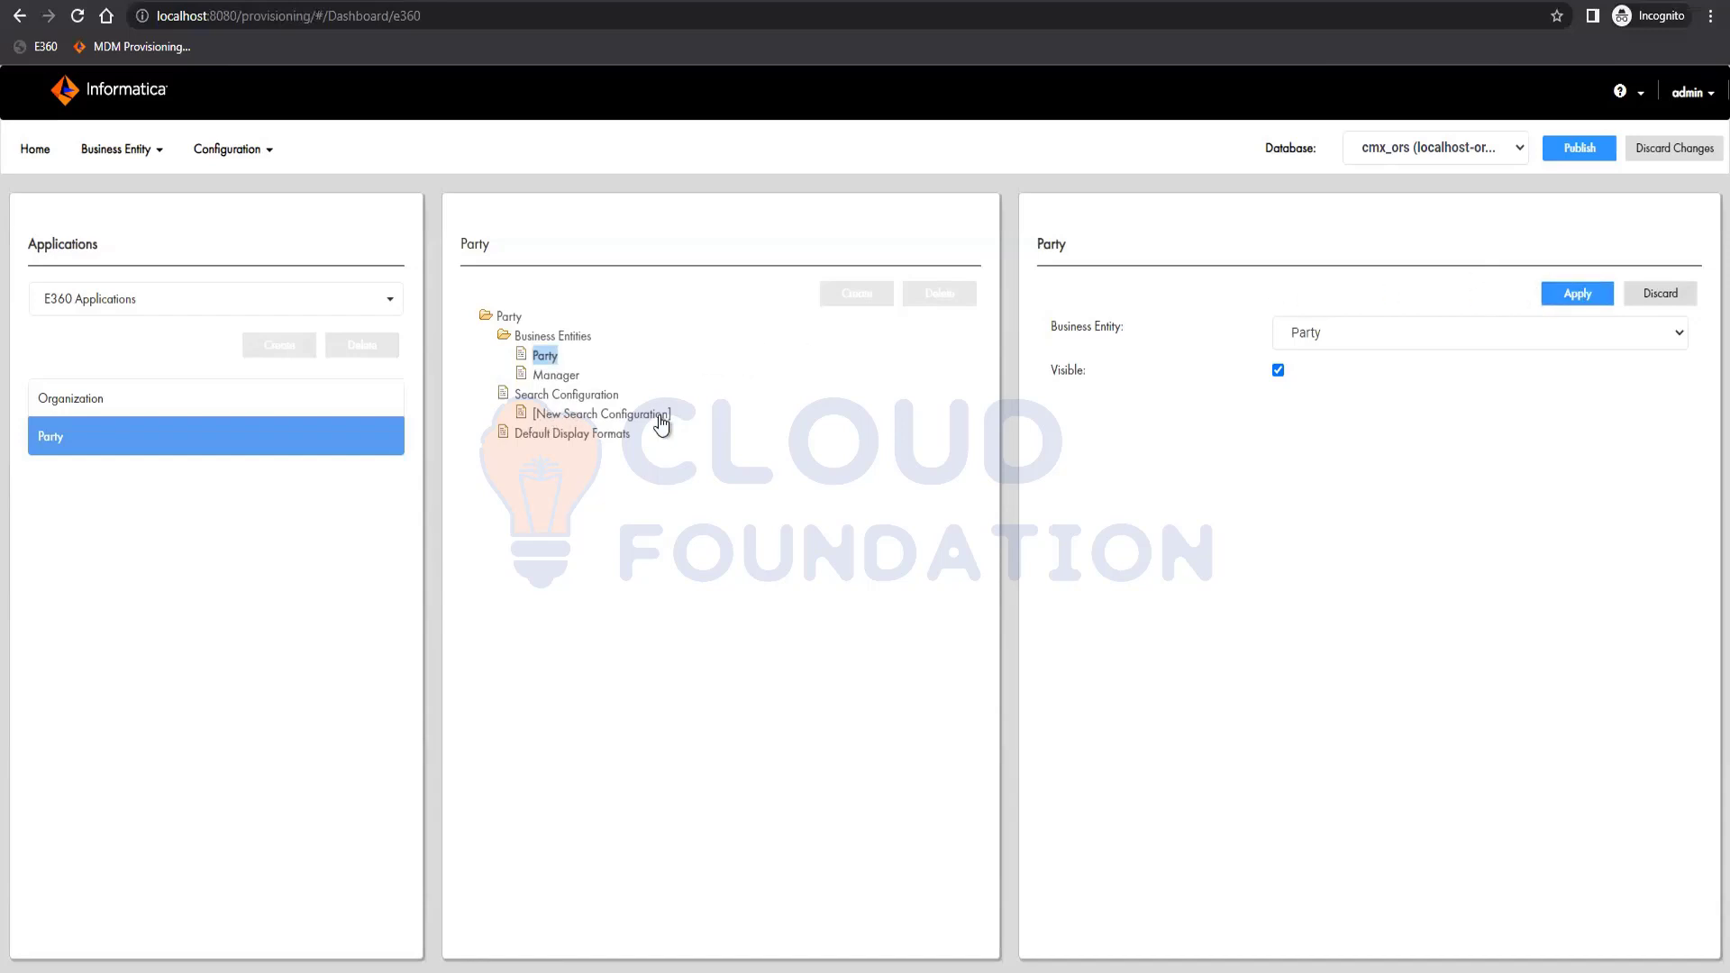
left_click(549, 414)
left_click(1301, 414)
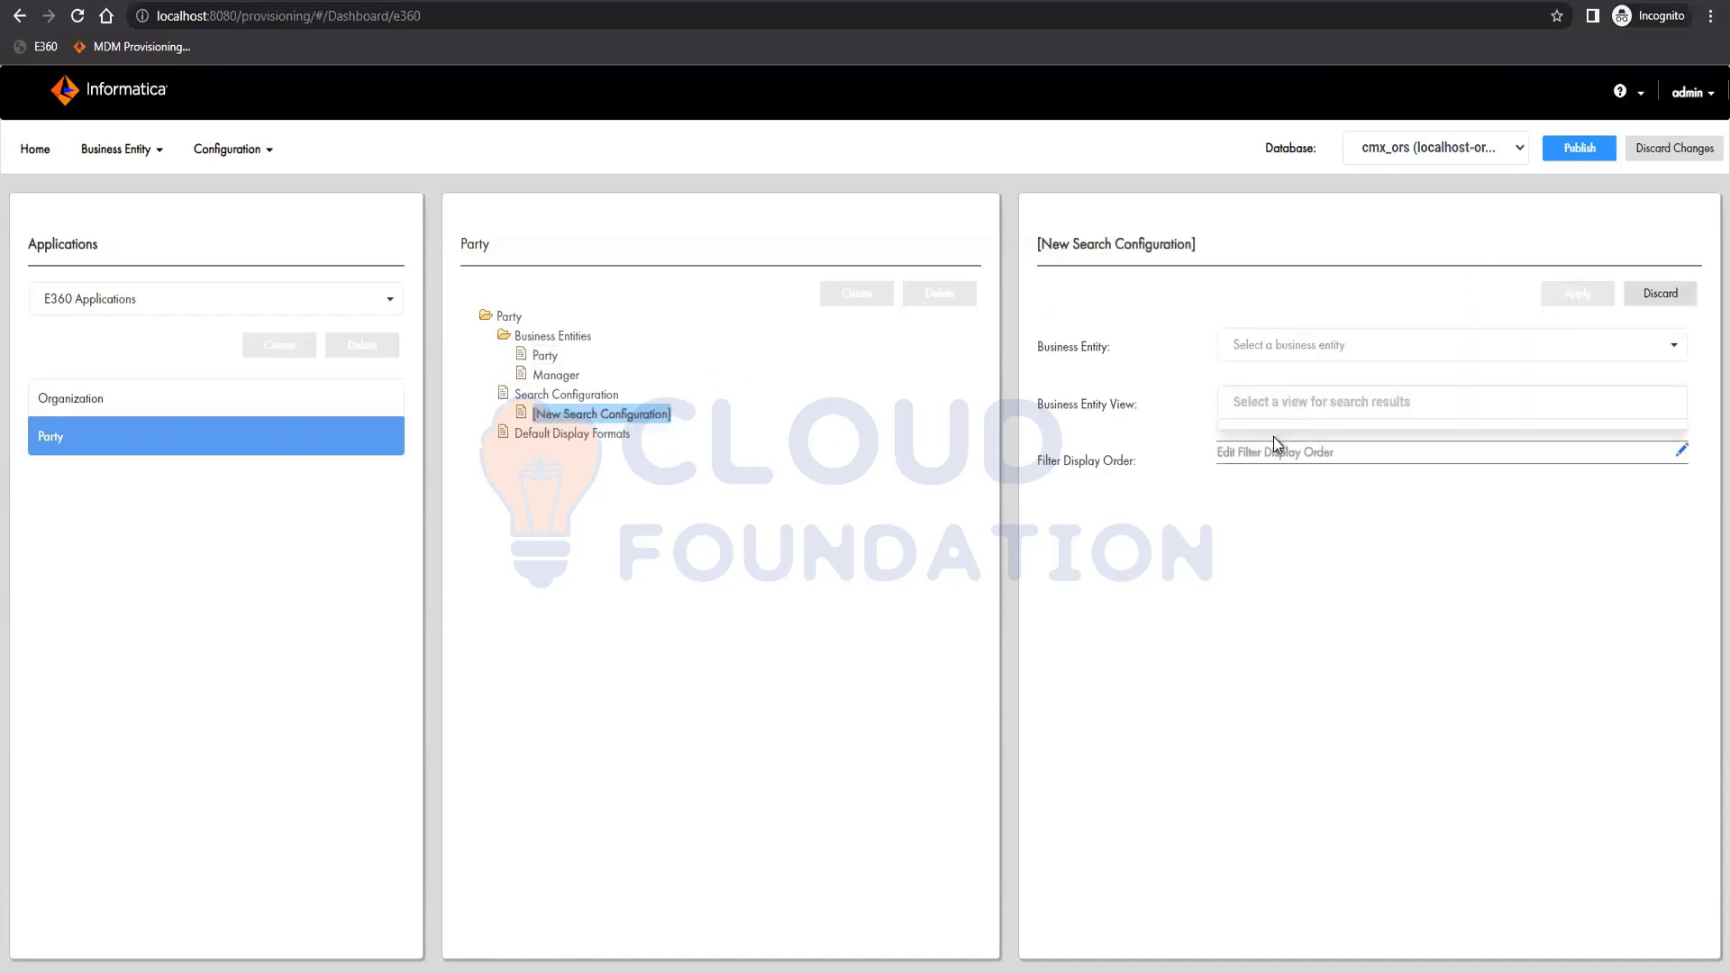
left_click(1661, 294)
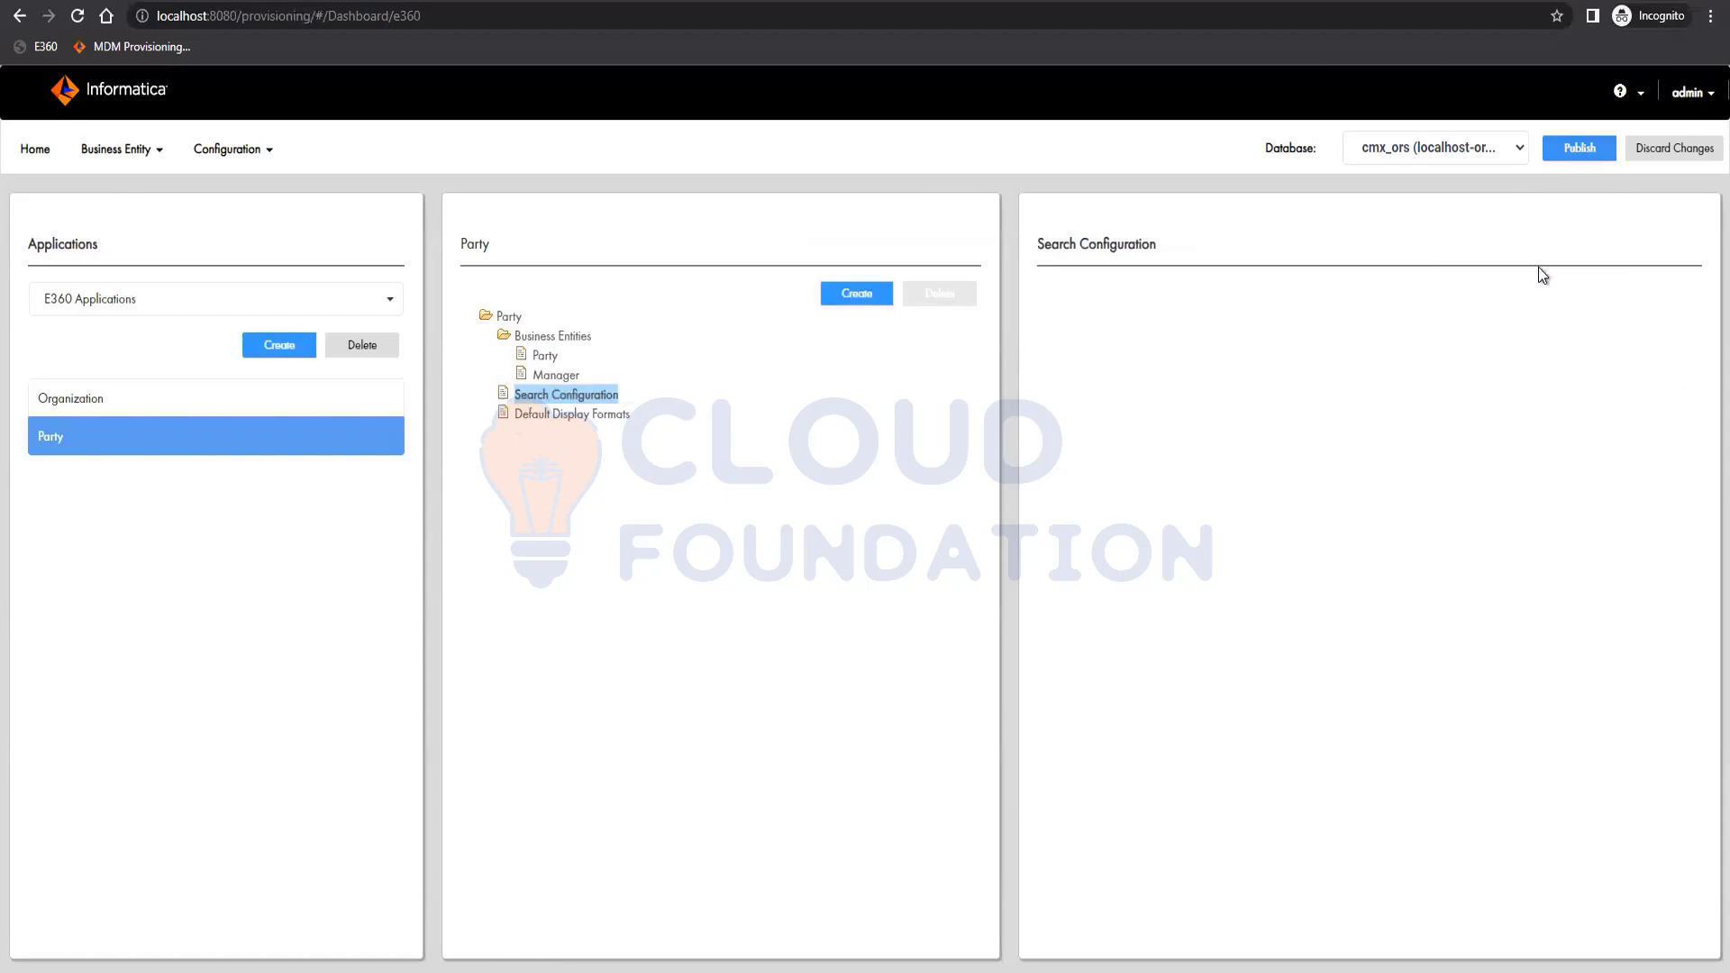
left_click(1579, 147)
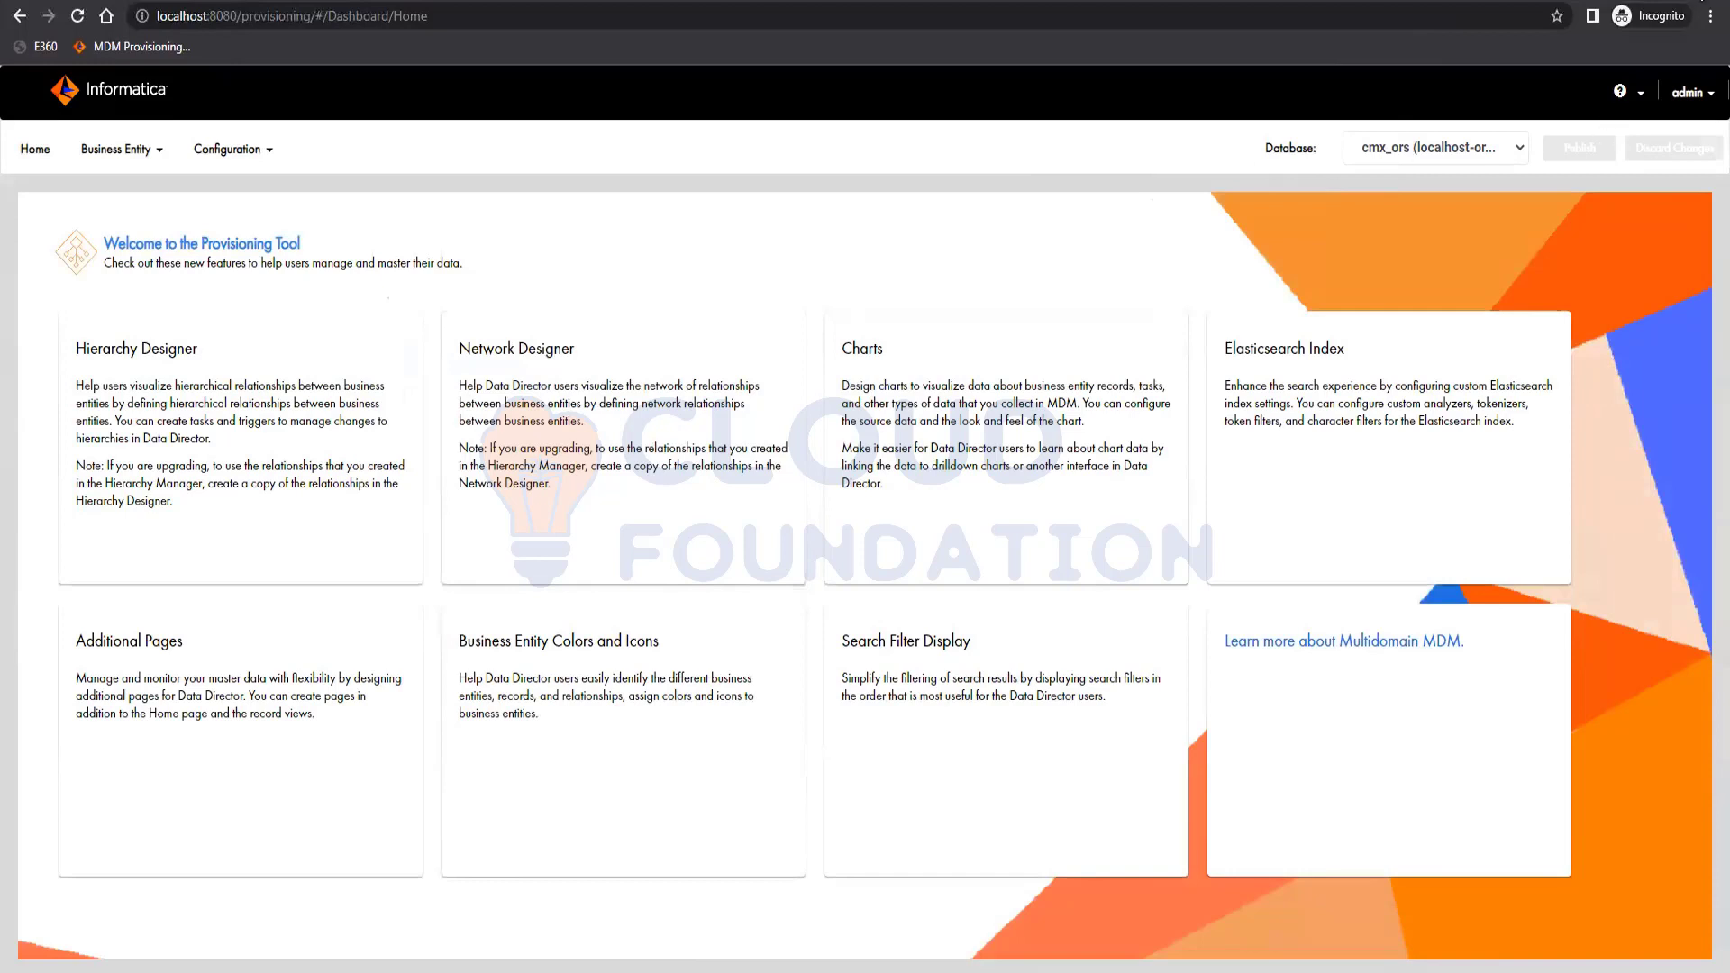
Log out of the Provisioning Tool through the admin account menu.
left_click(1696, 95)
left_click(1622, 146)
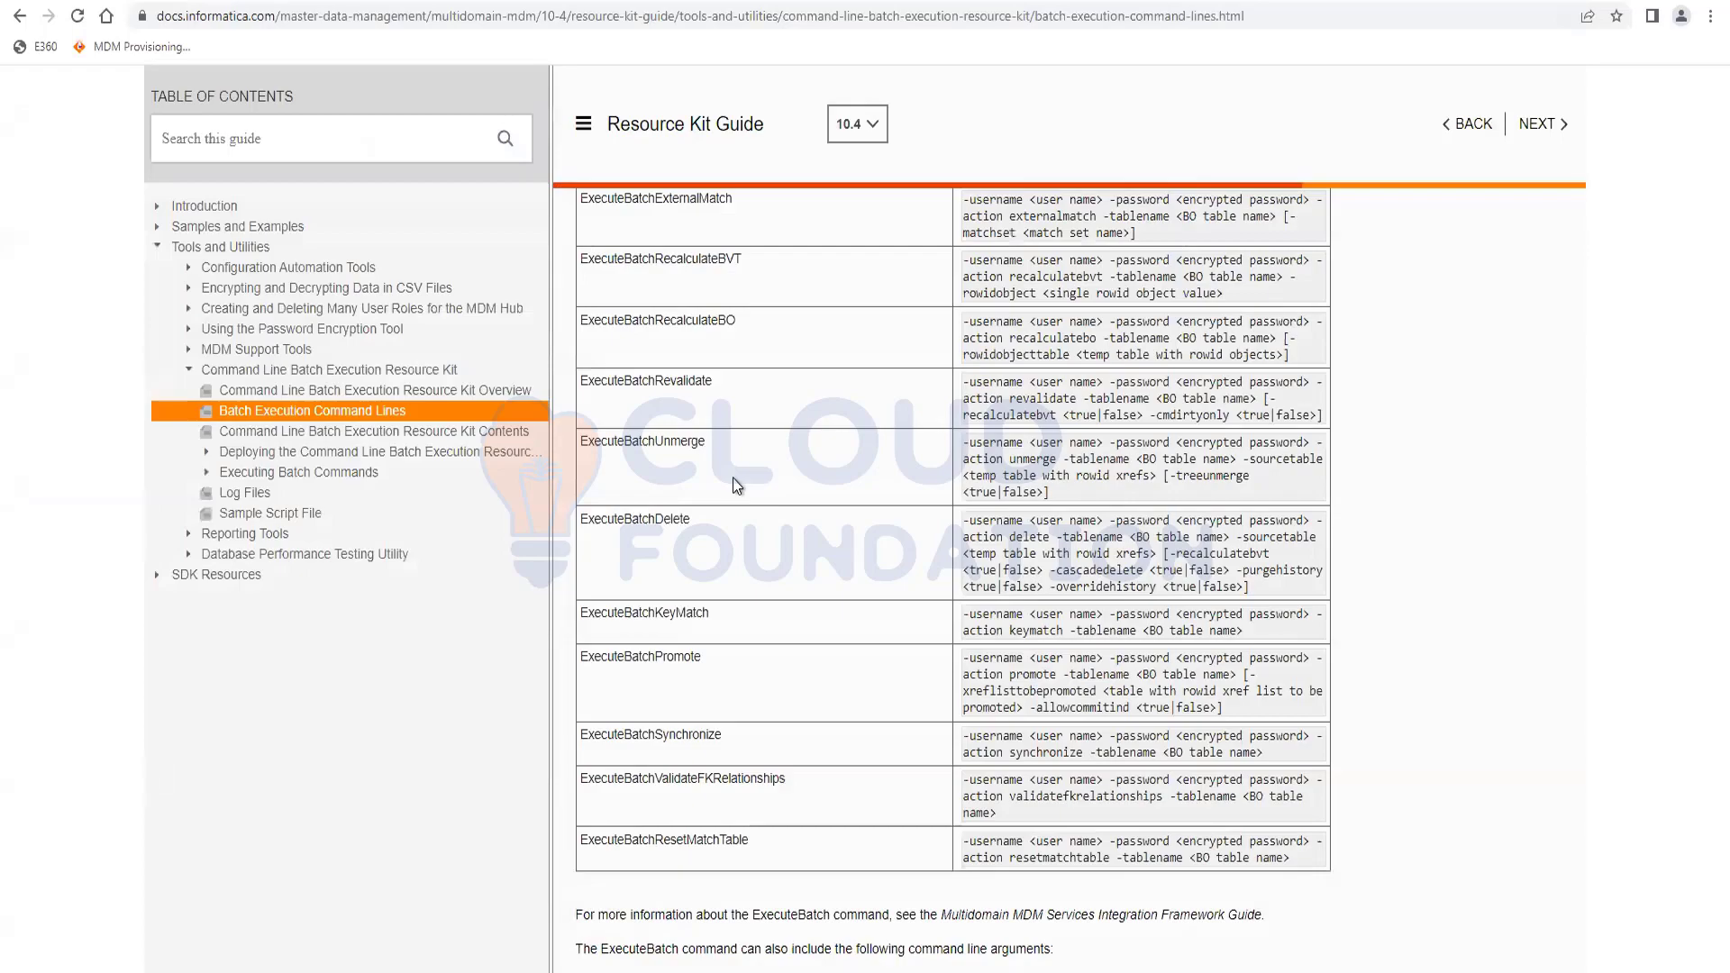
Open an incognito window and load the E360 Data Director login page from the bookmark.
key("ctrl+shift+n")
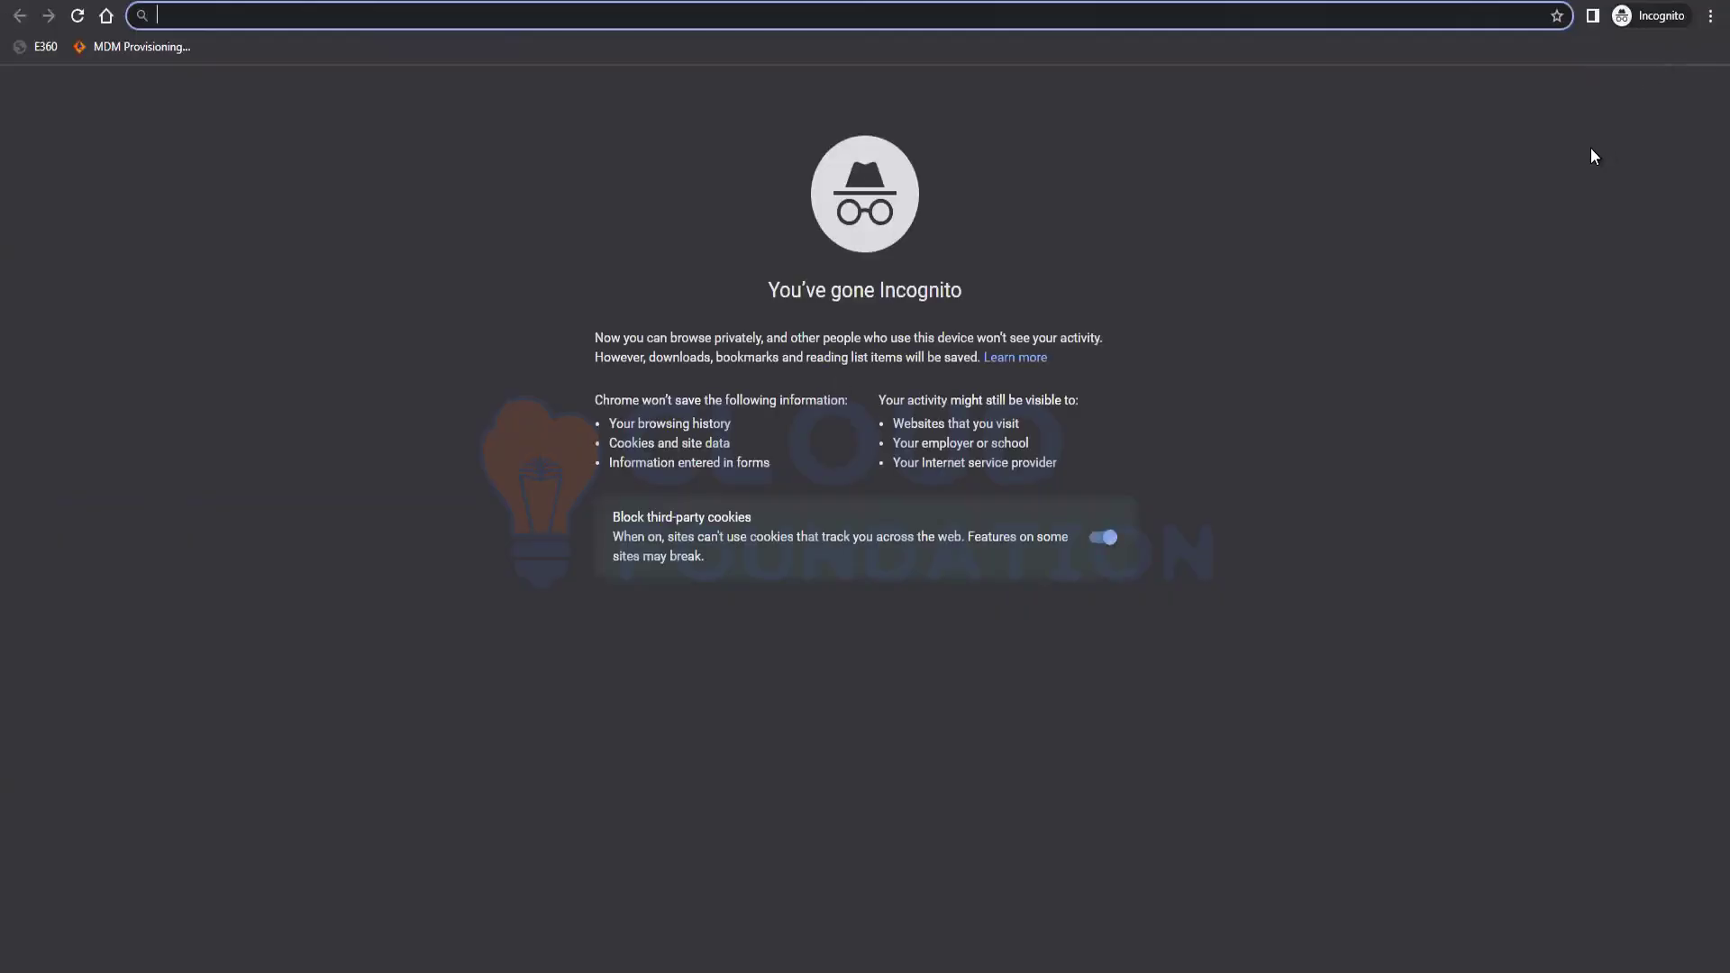
left_click(28, 49)
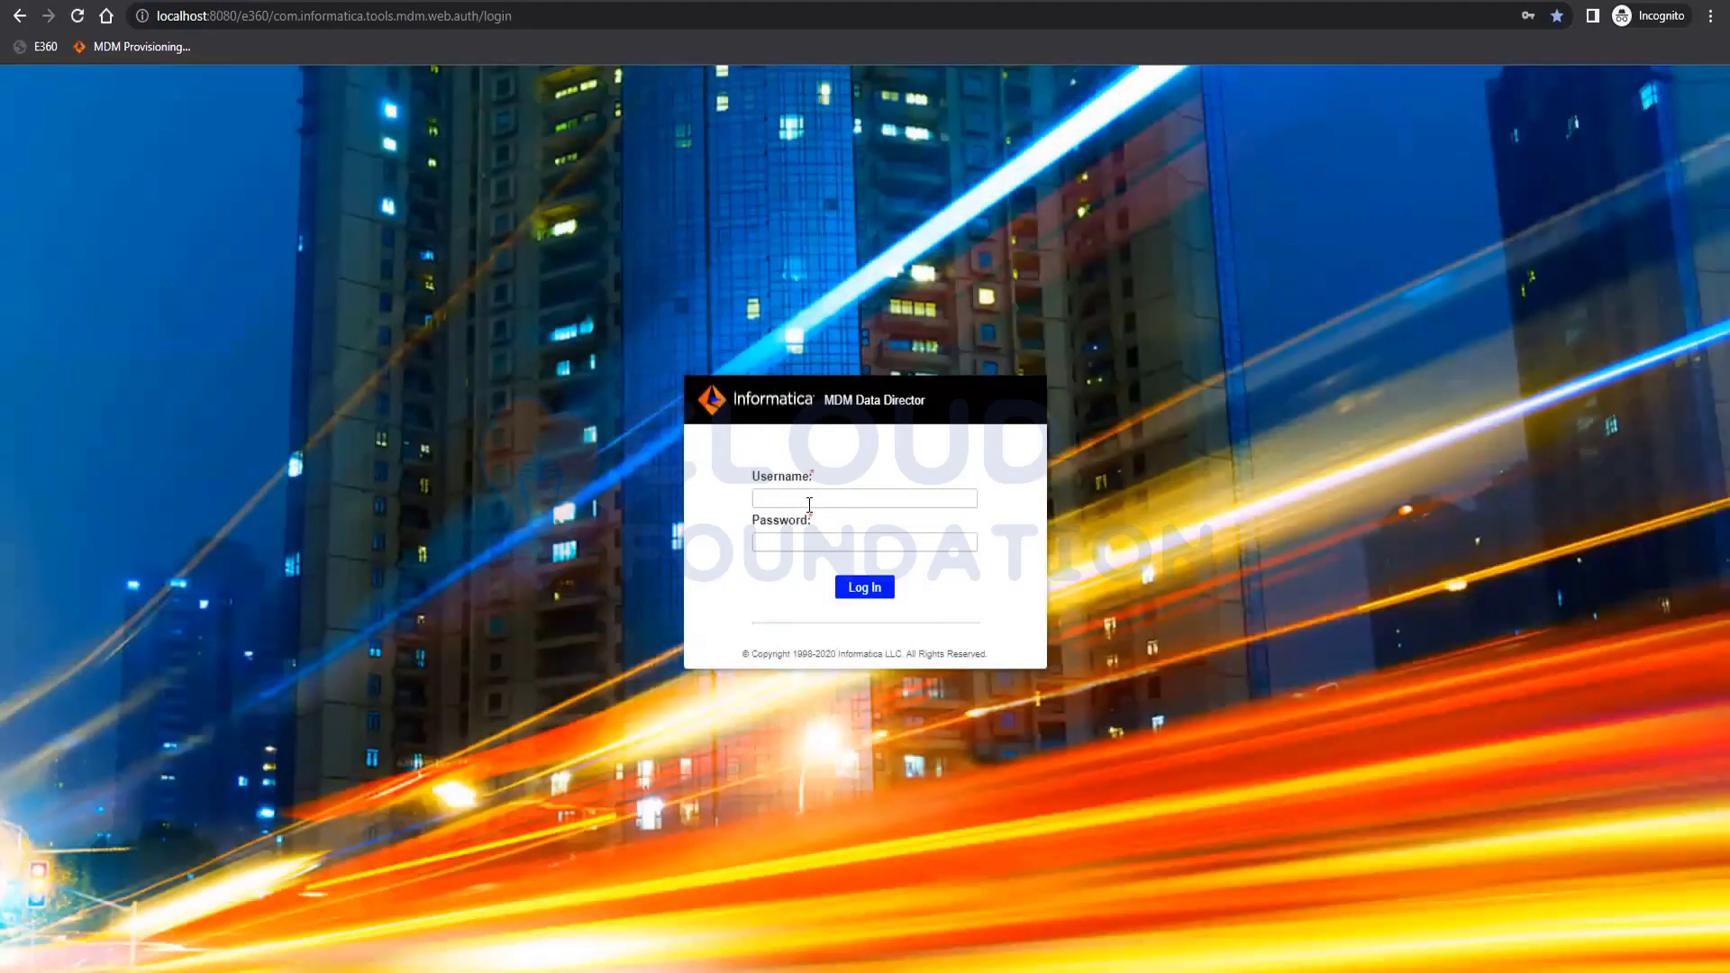
Sign in to Data Director with the admin username and password.
left_click(806, 510)
type("admin")
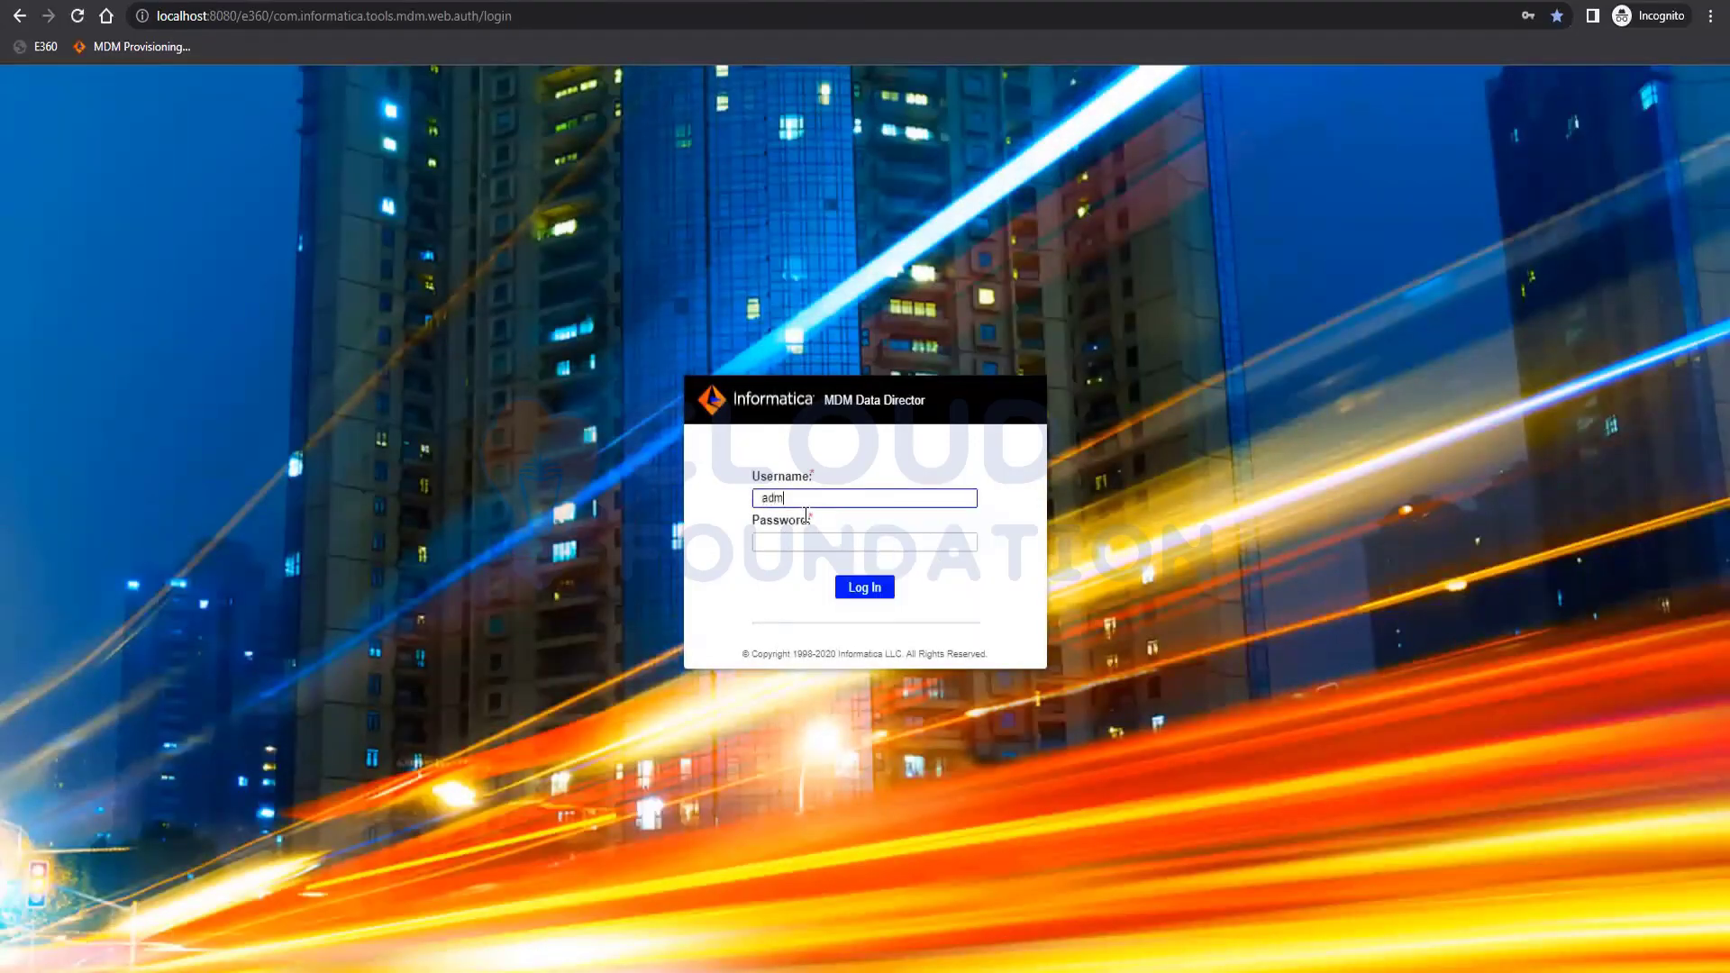
key("Tab")
type("a")
key("Return")
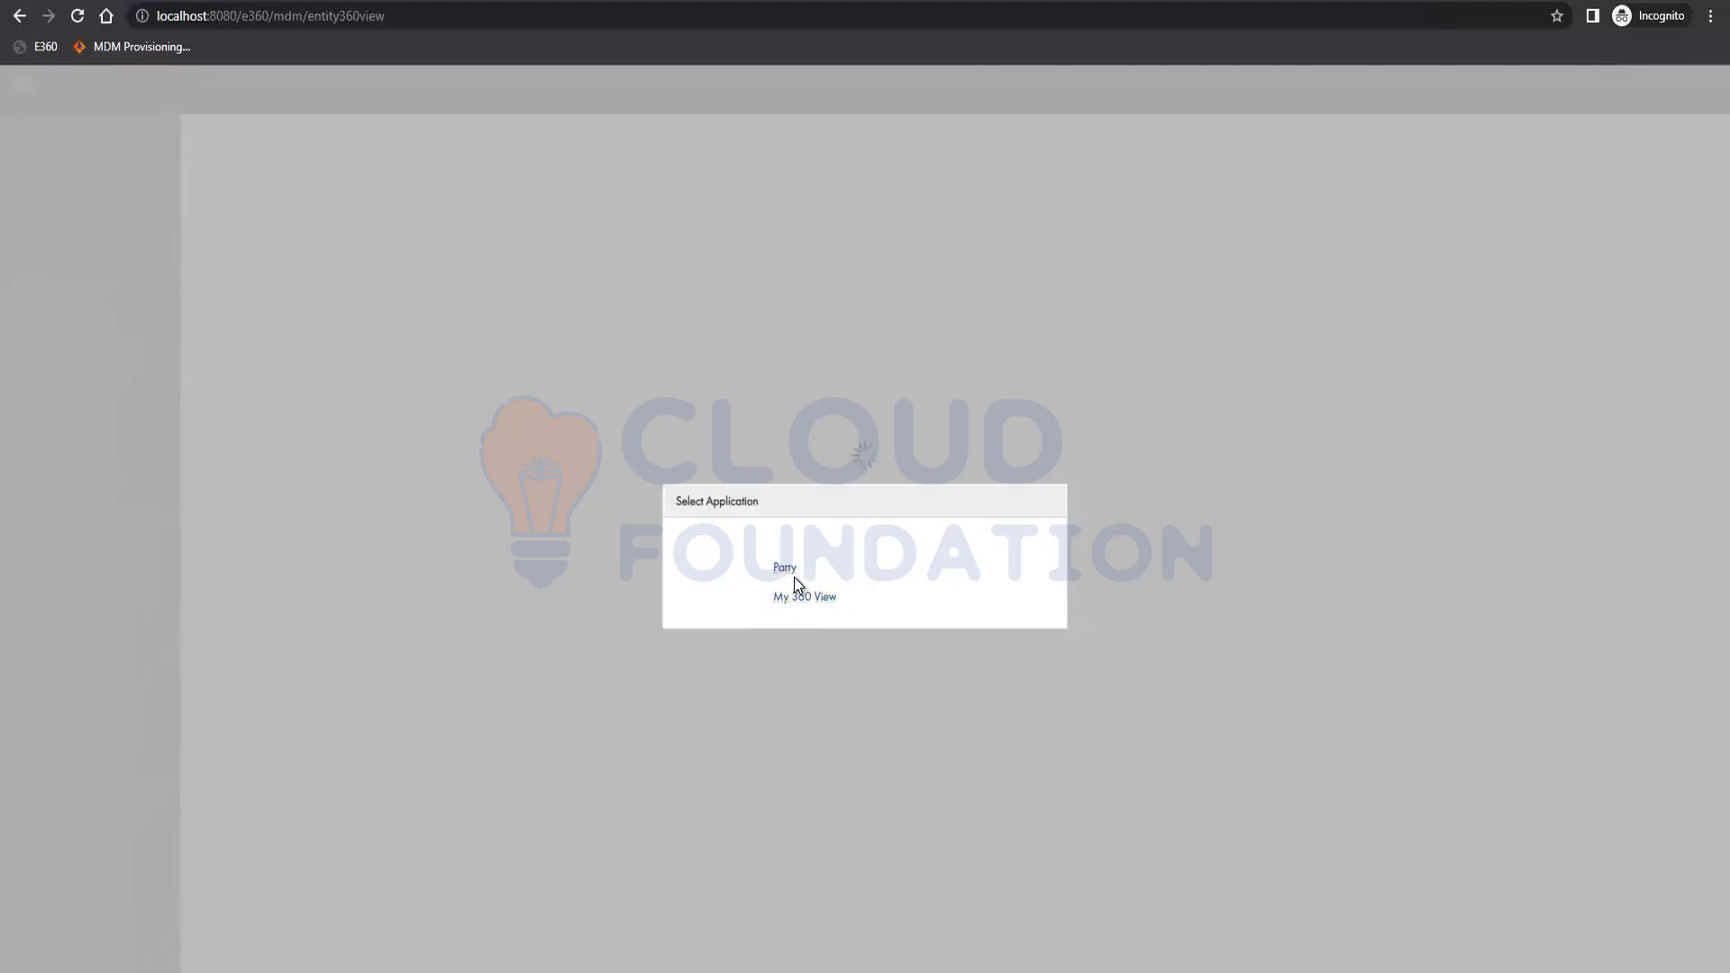
Open the Party application and glance at the searchable entity types list.
left_click(805, 595)
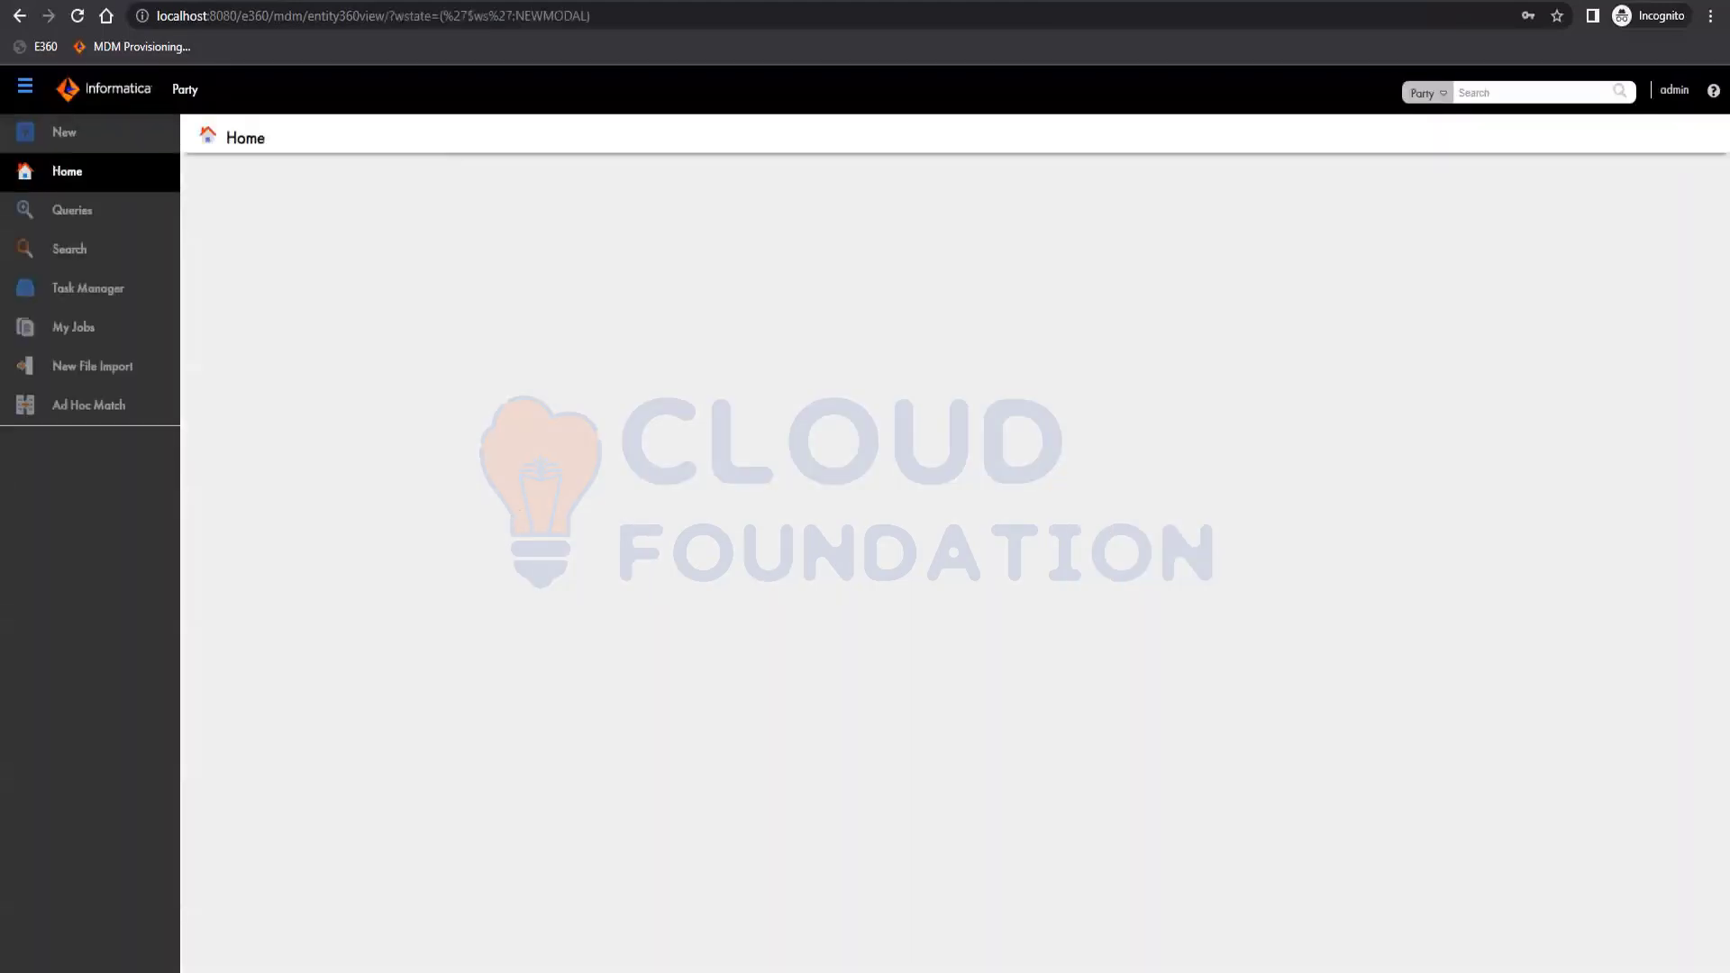
mouse_move(242, 972)
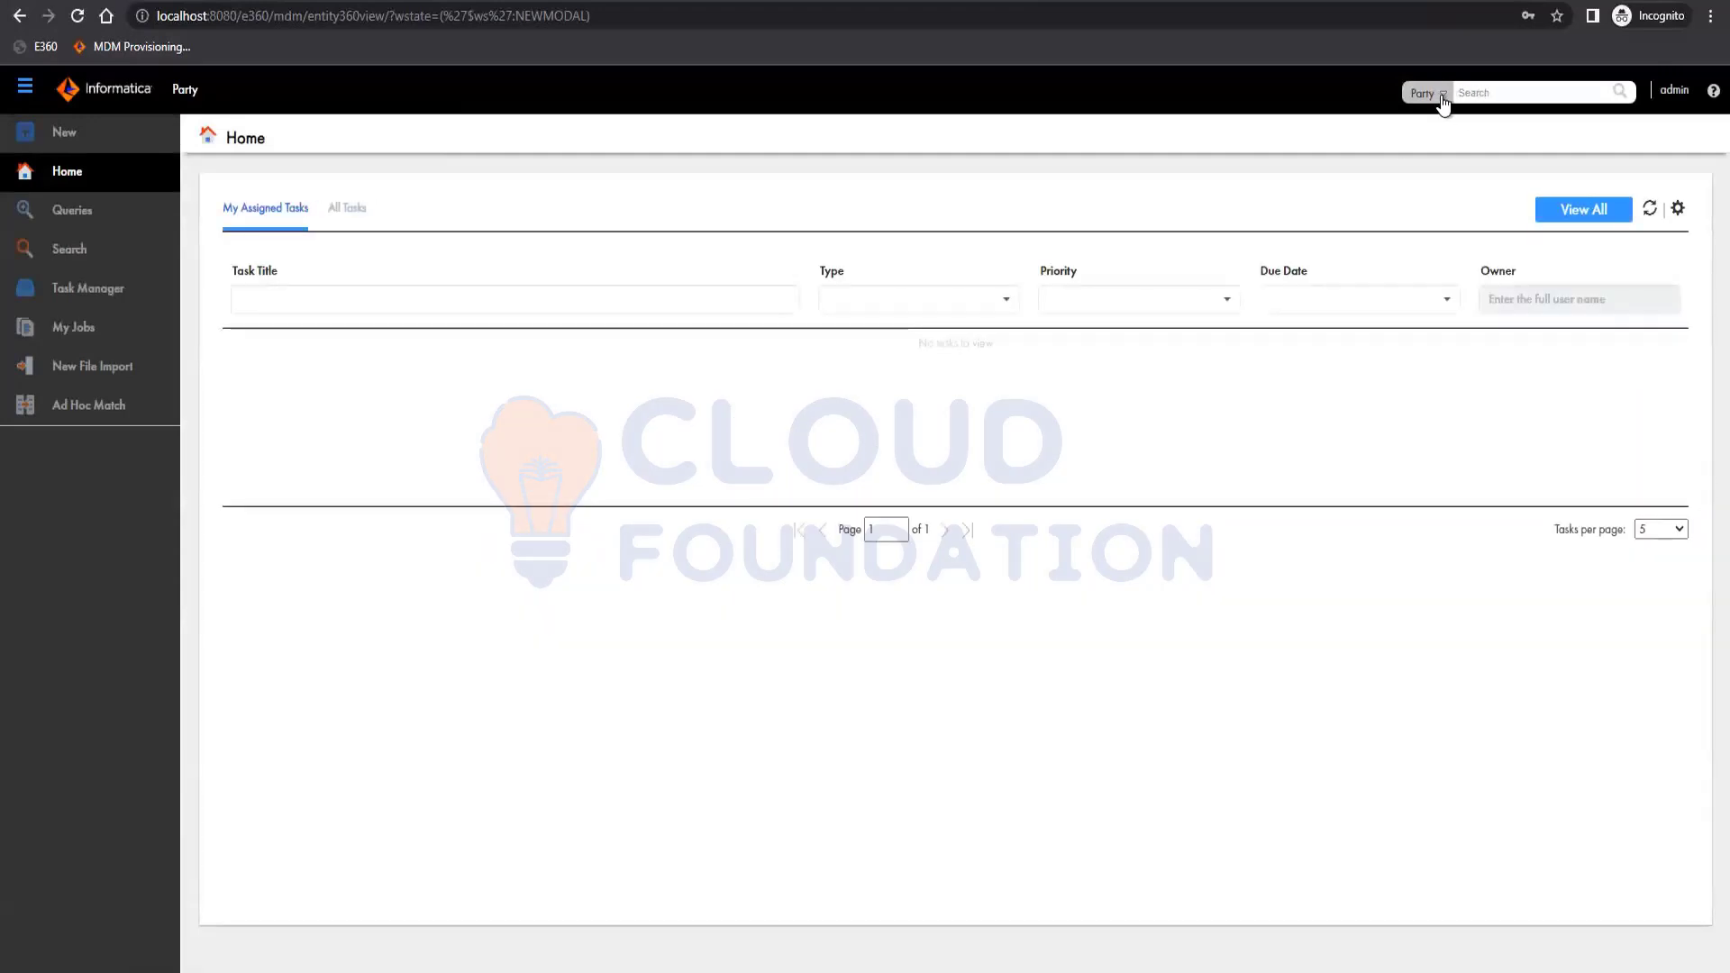
left_click(1441, 97)
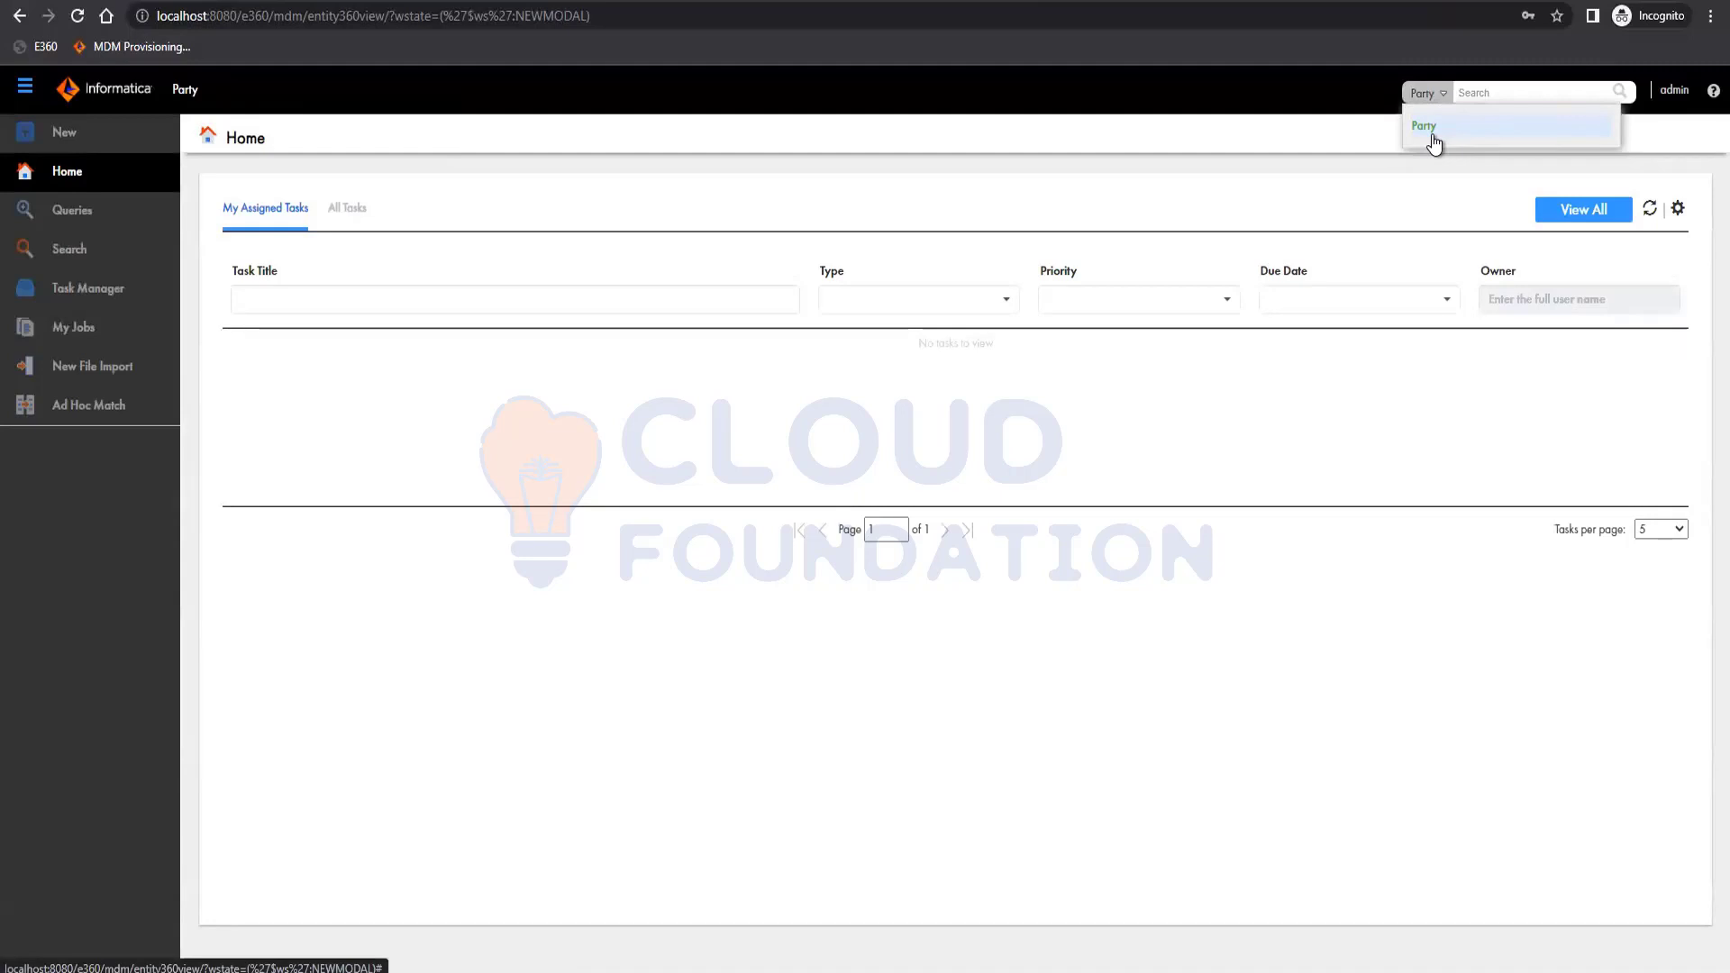
left_click(1304, 139)
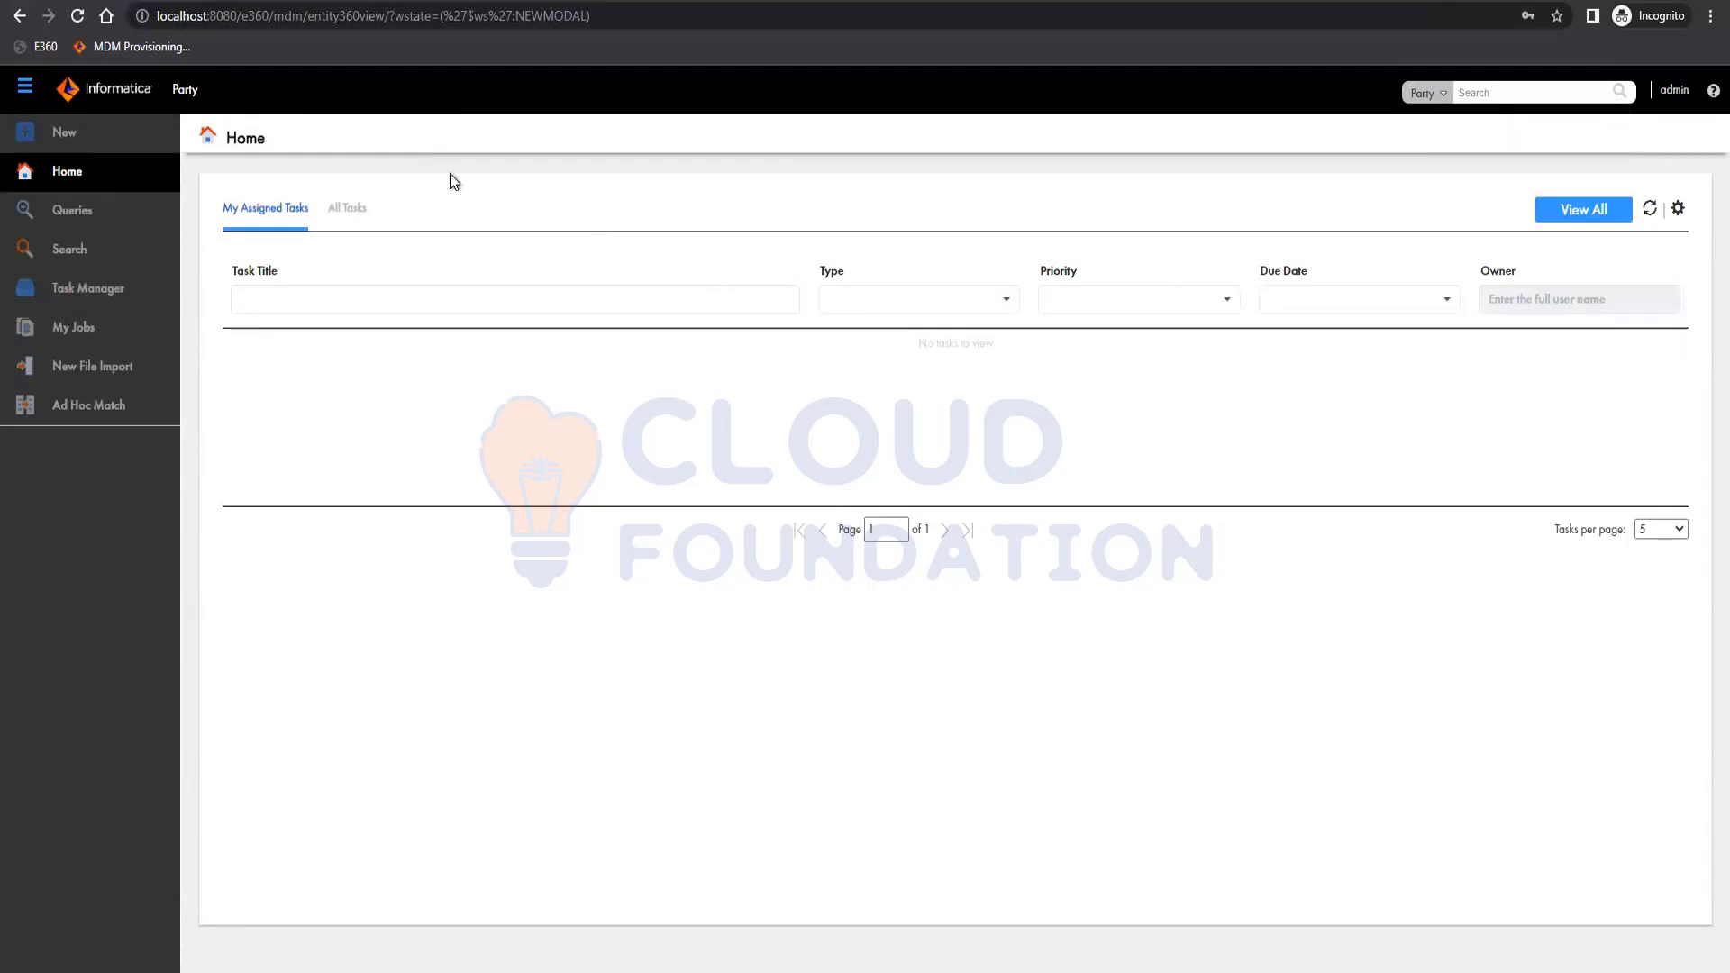
Build a Party query that includes the Registry ID and First Name fields.
left_click(90, 216)
left_click(77, 143)
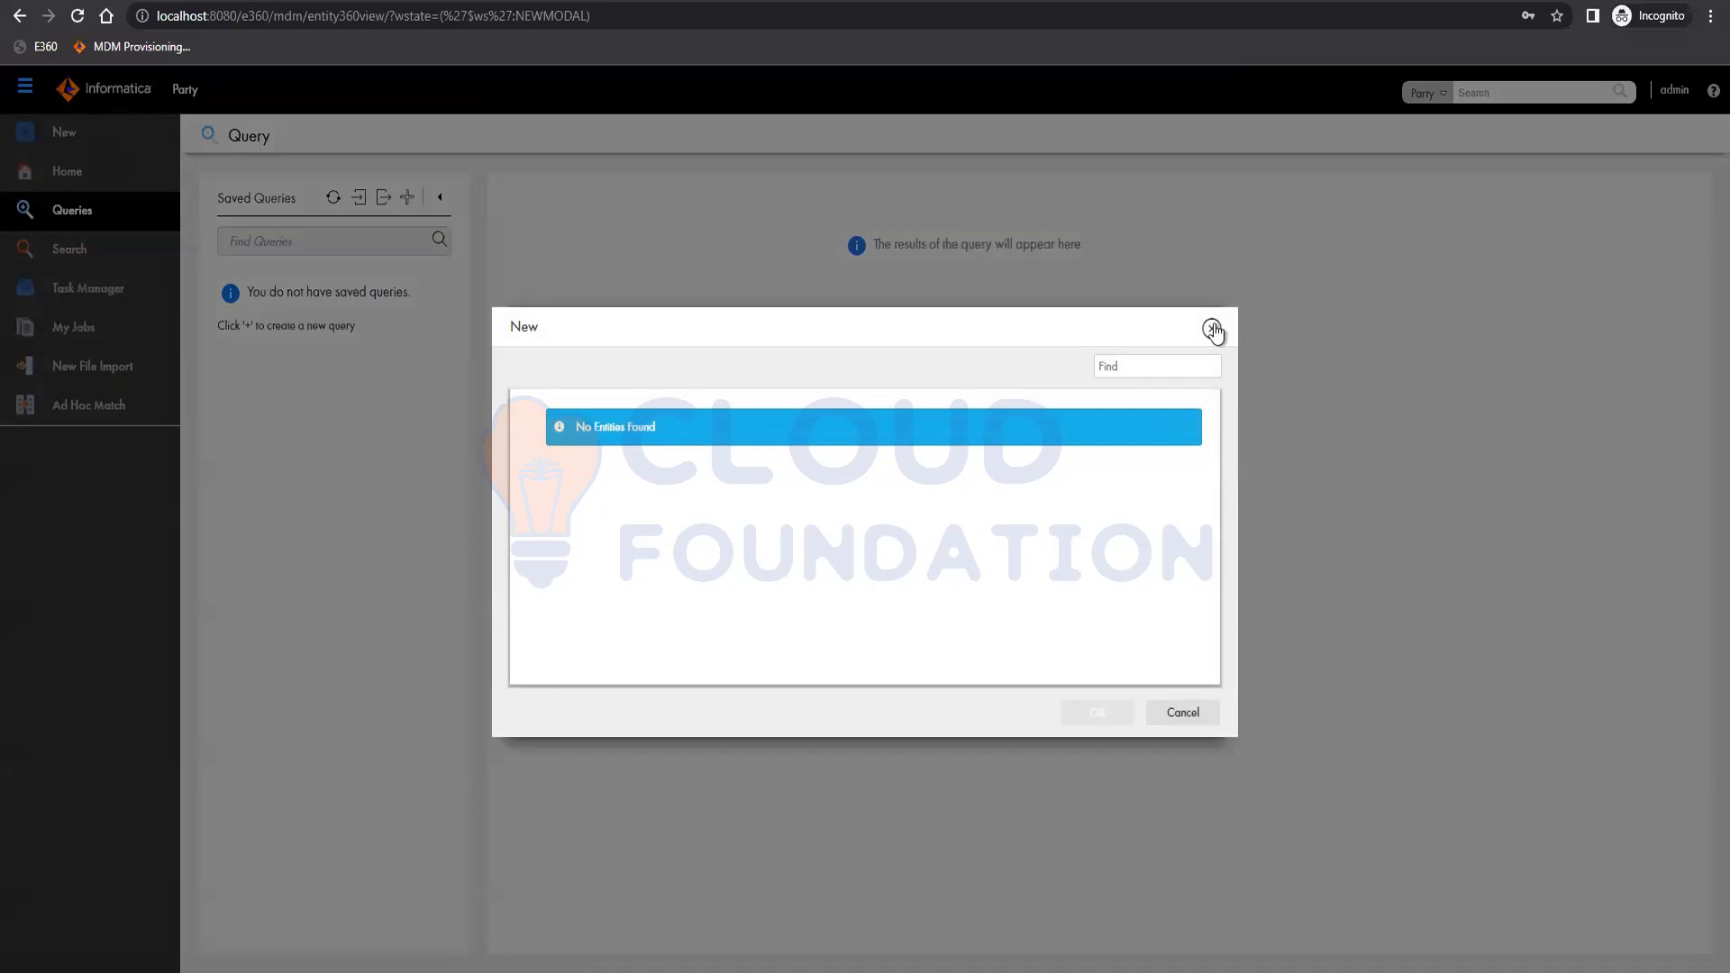
left_click(1212, 329)
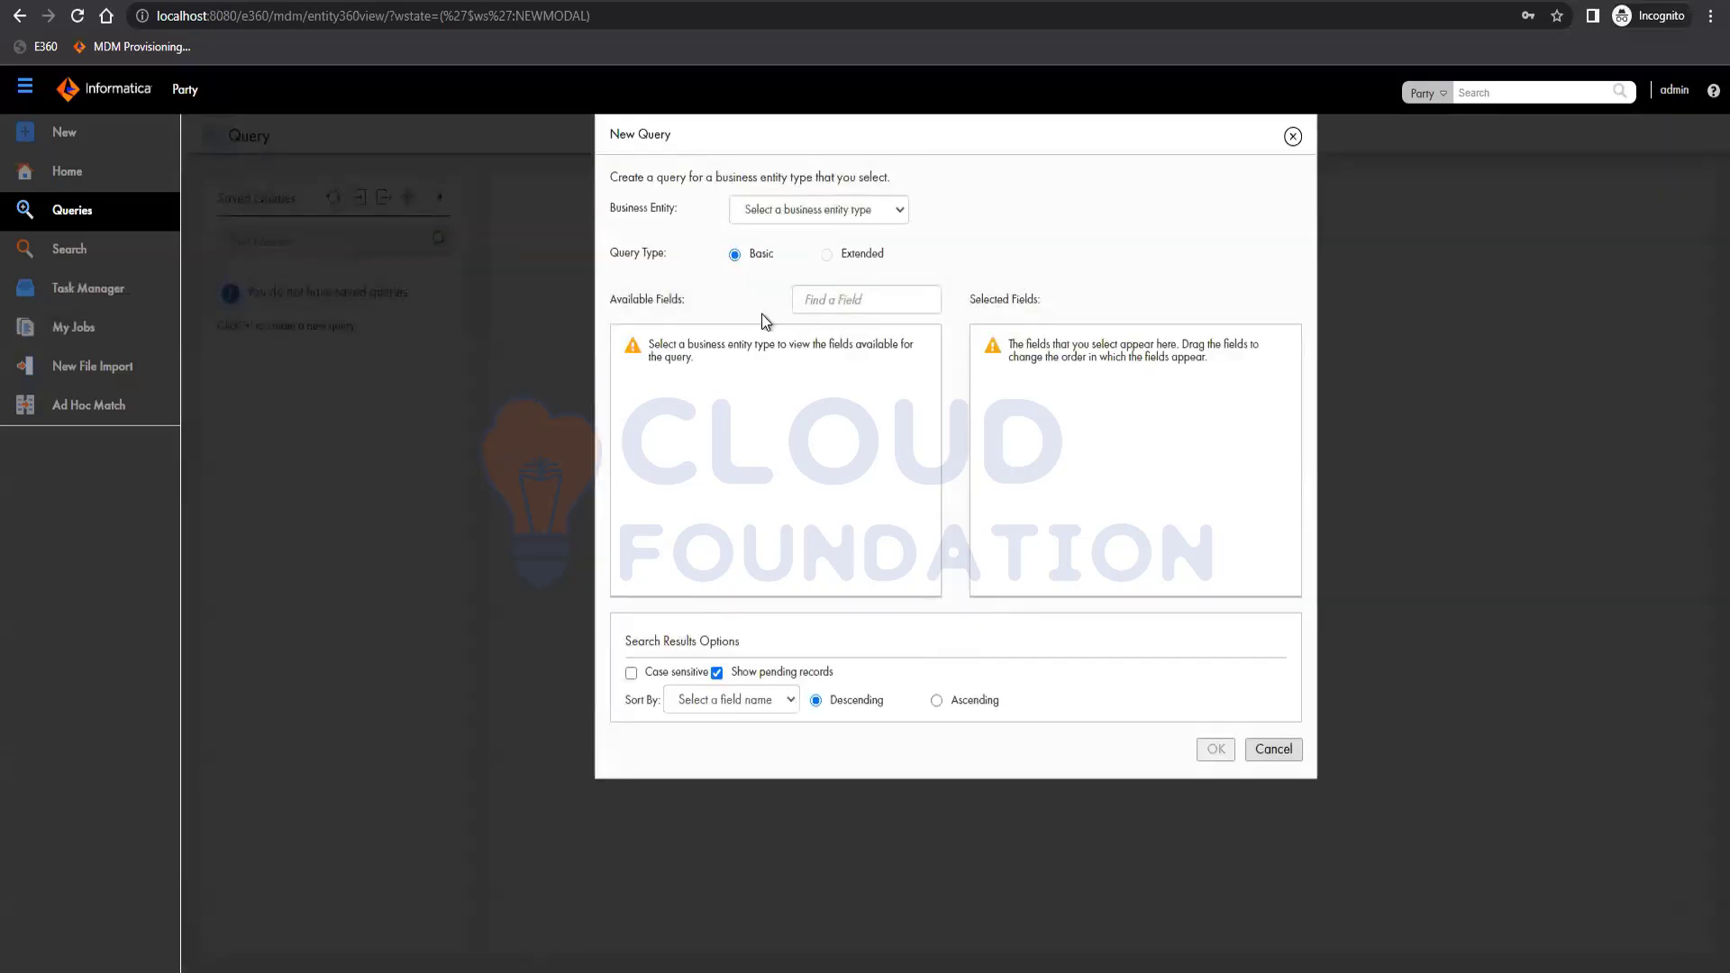
left_click(840, 218)
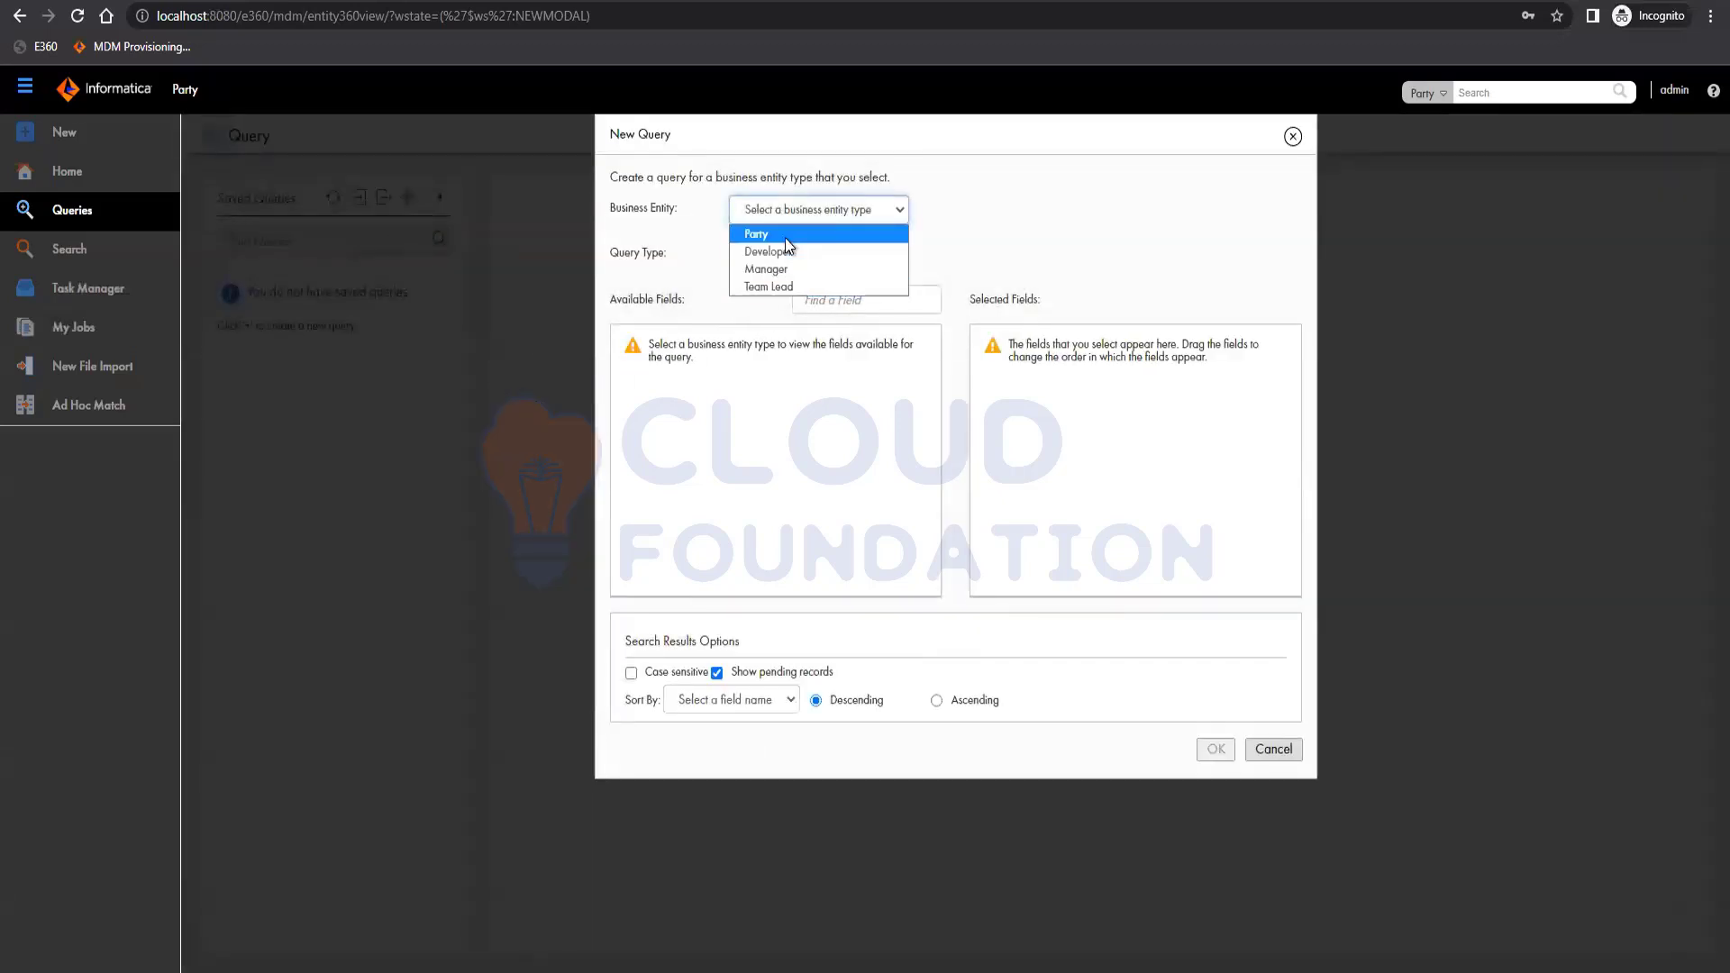
left_click(757, 234)
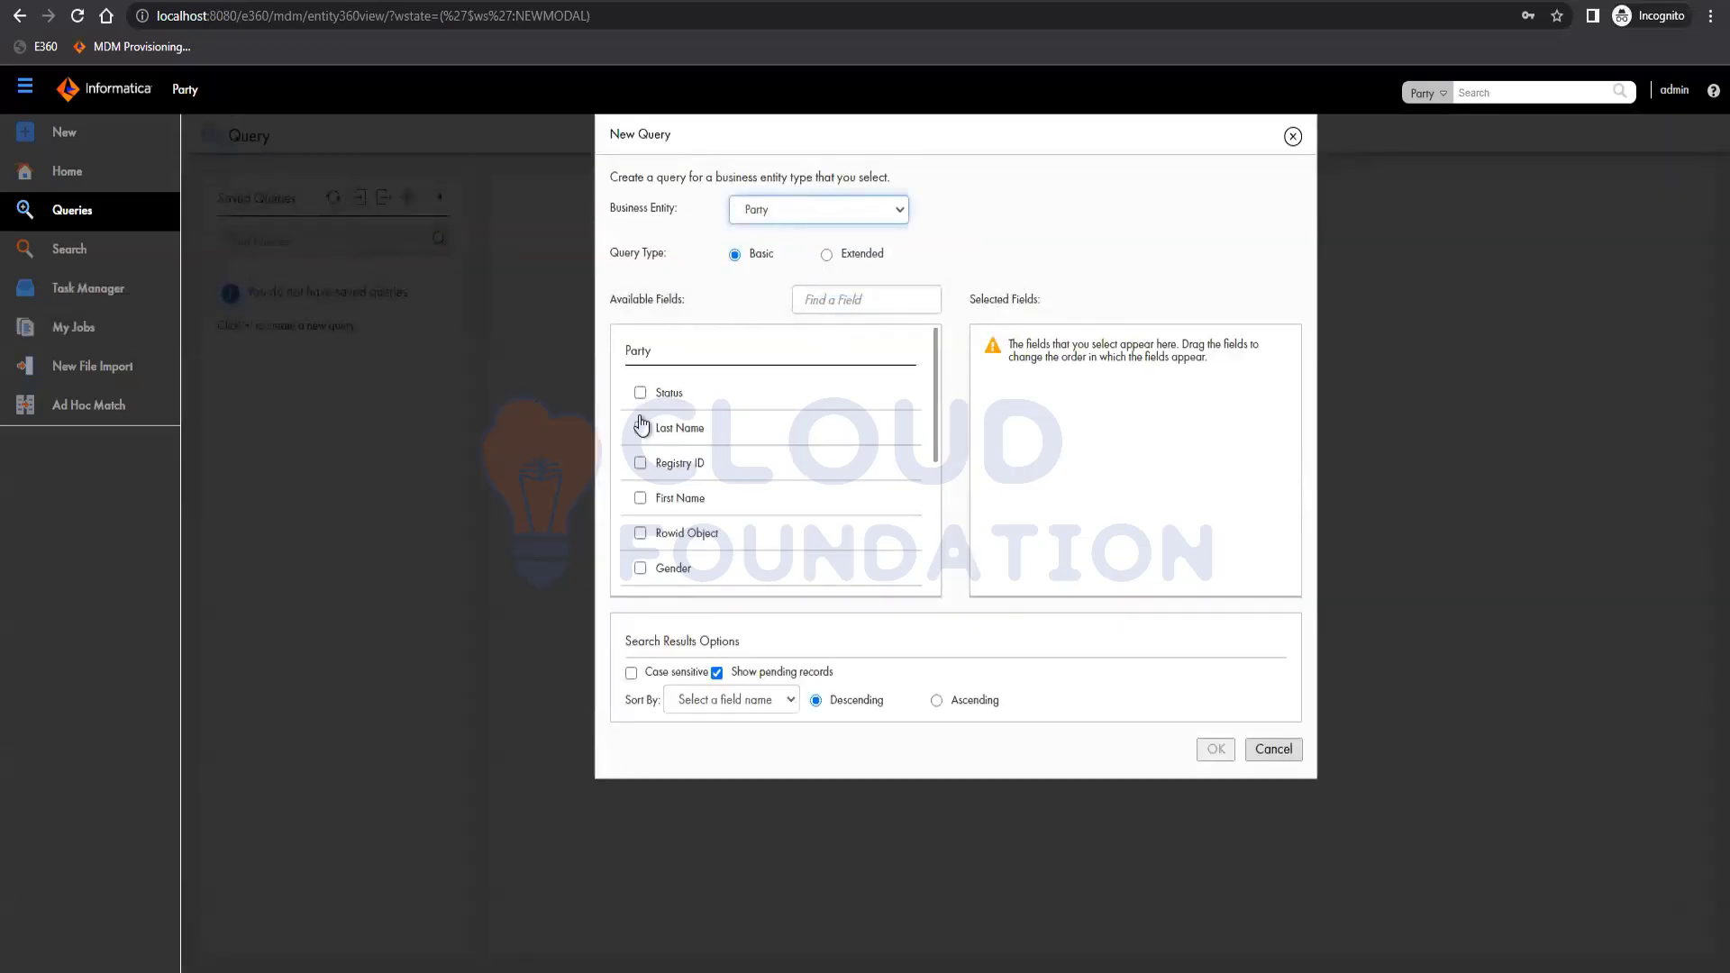
left_click(640, 462)
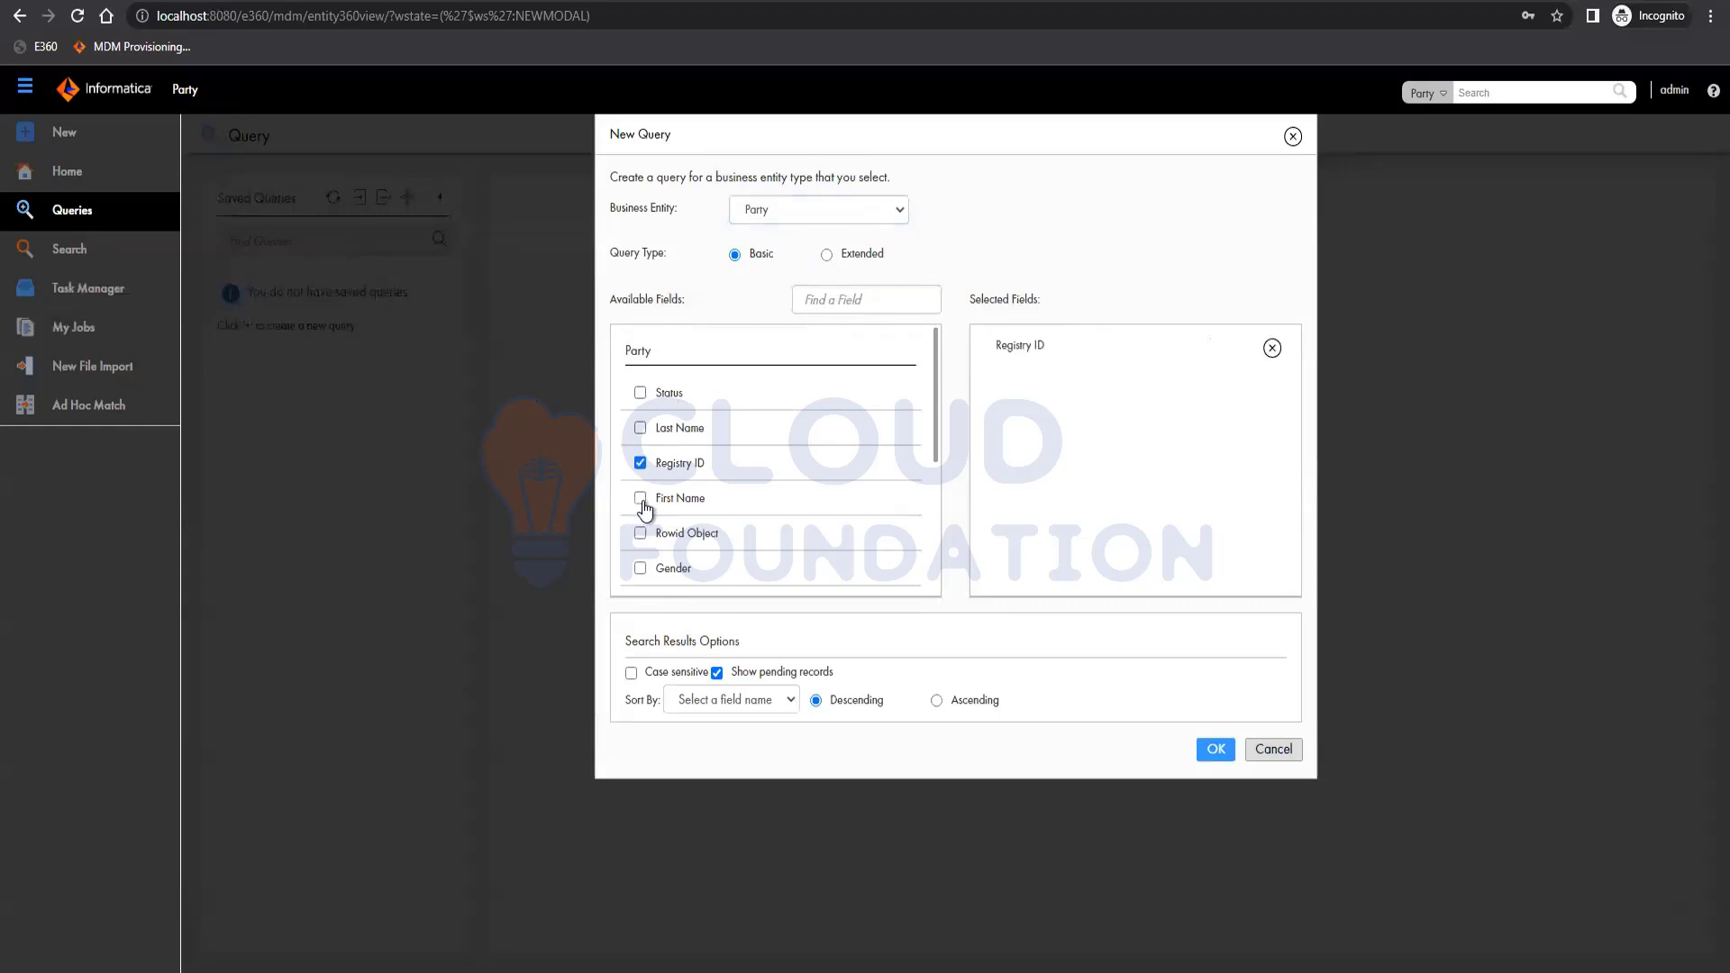
left_click(640, 497)
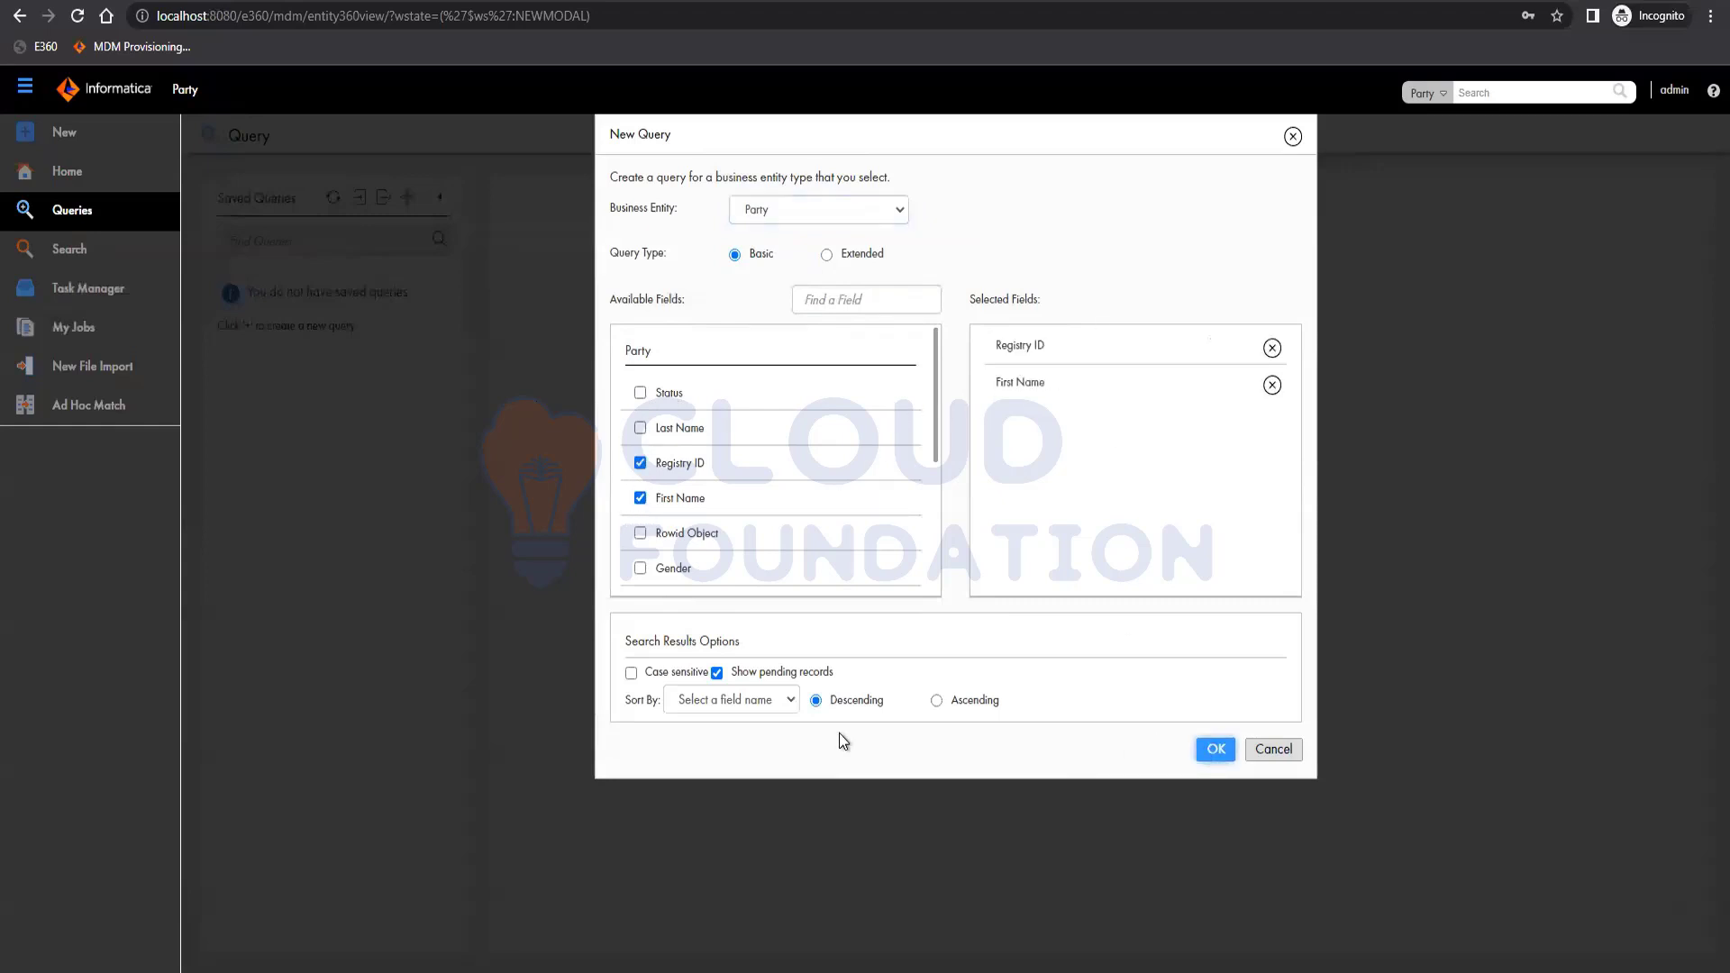
key("Return")
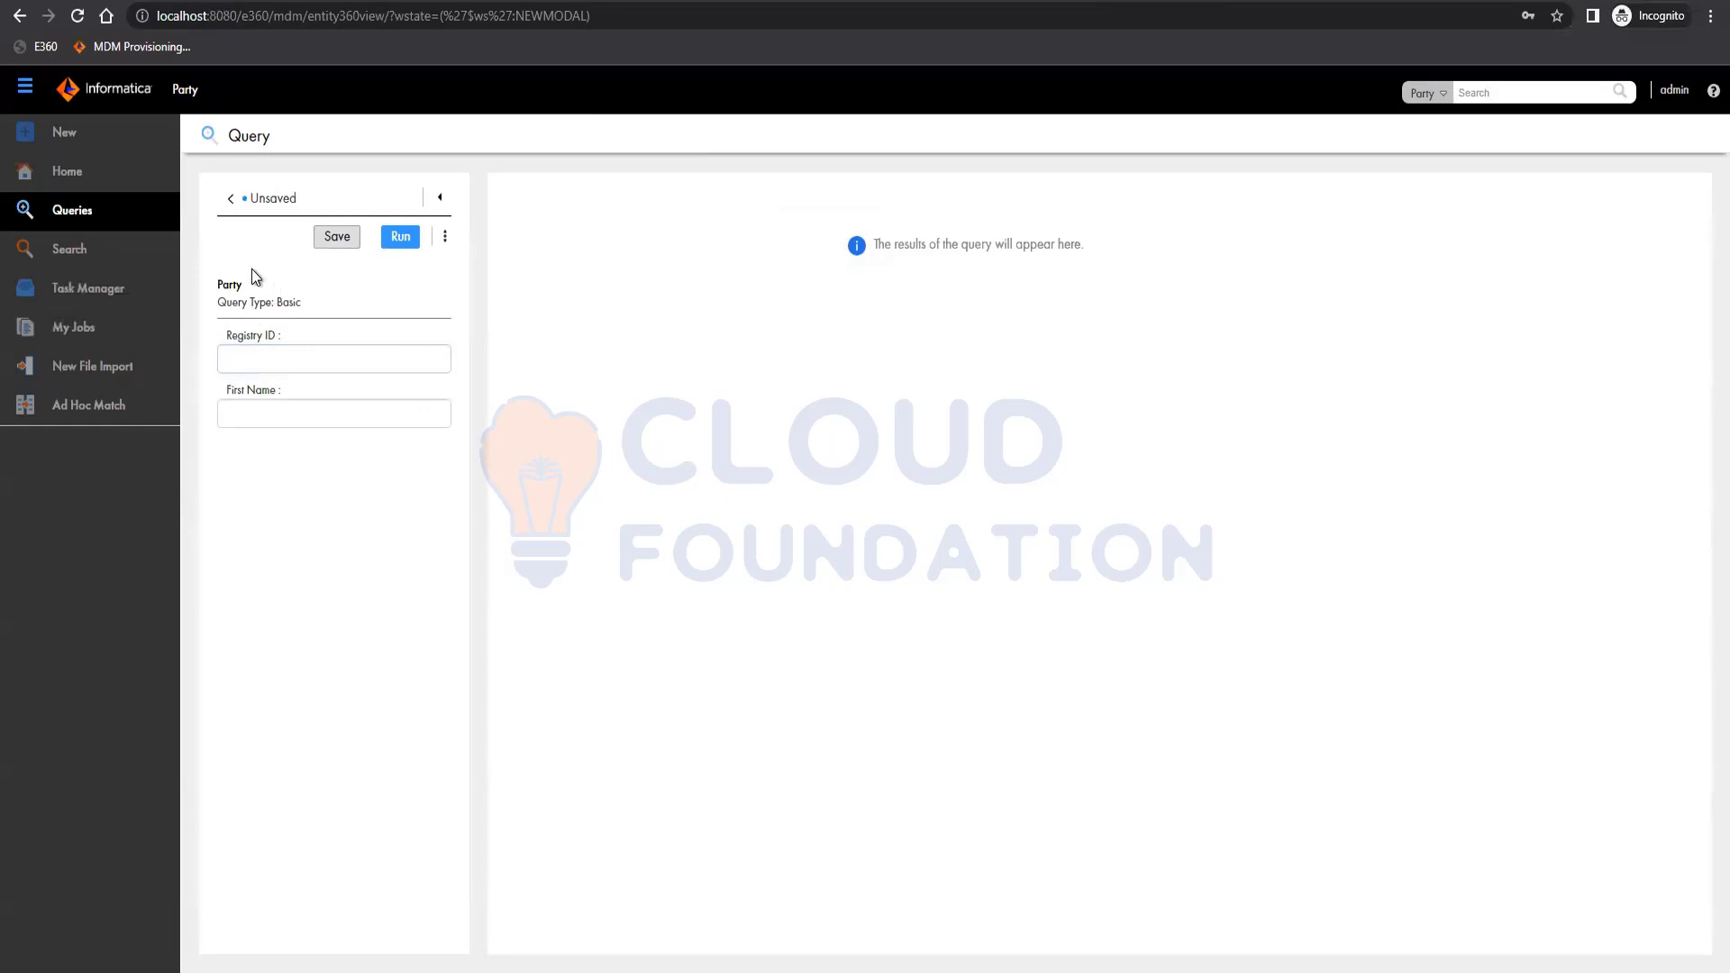
Save the query as 'Party', shared with all users, and go back to Saved Queries.
left_click(342, 240)
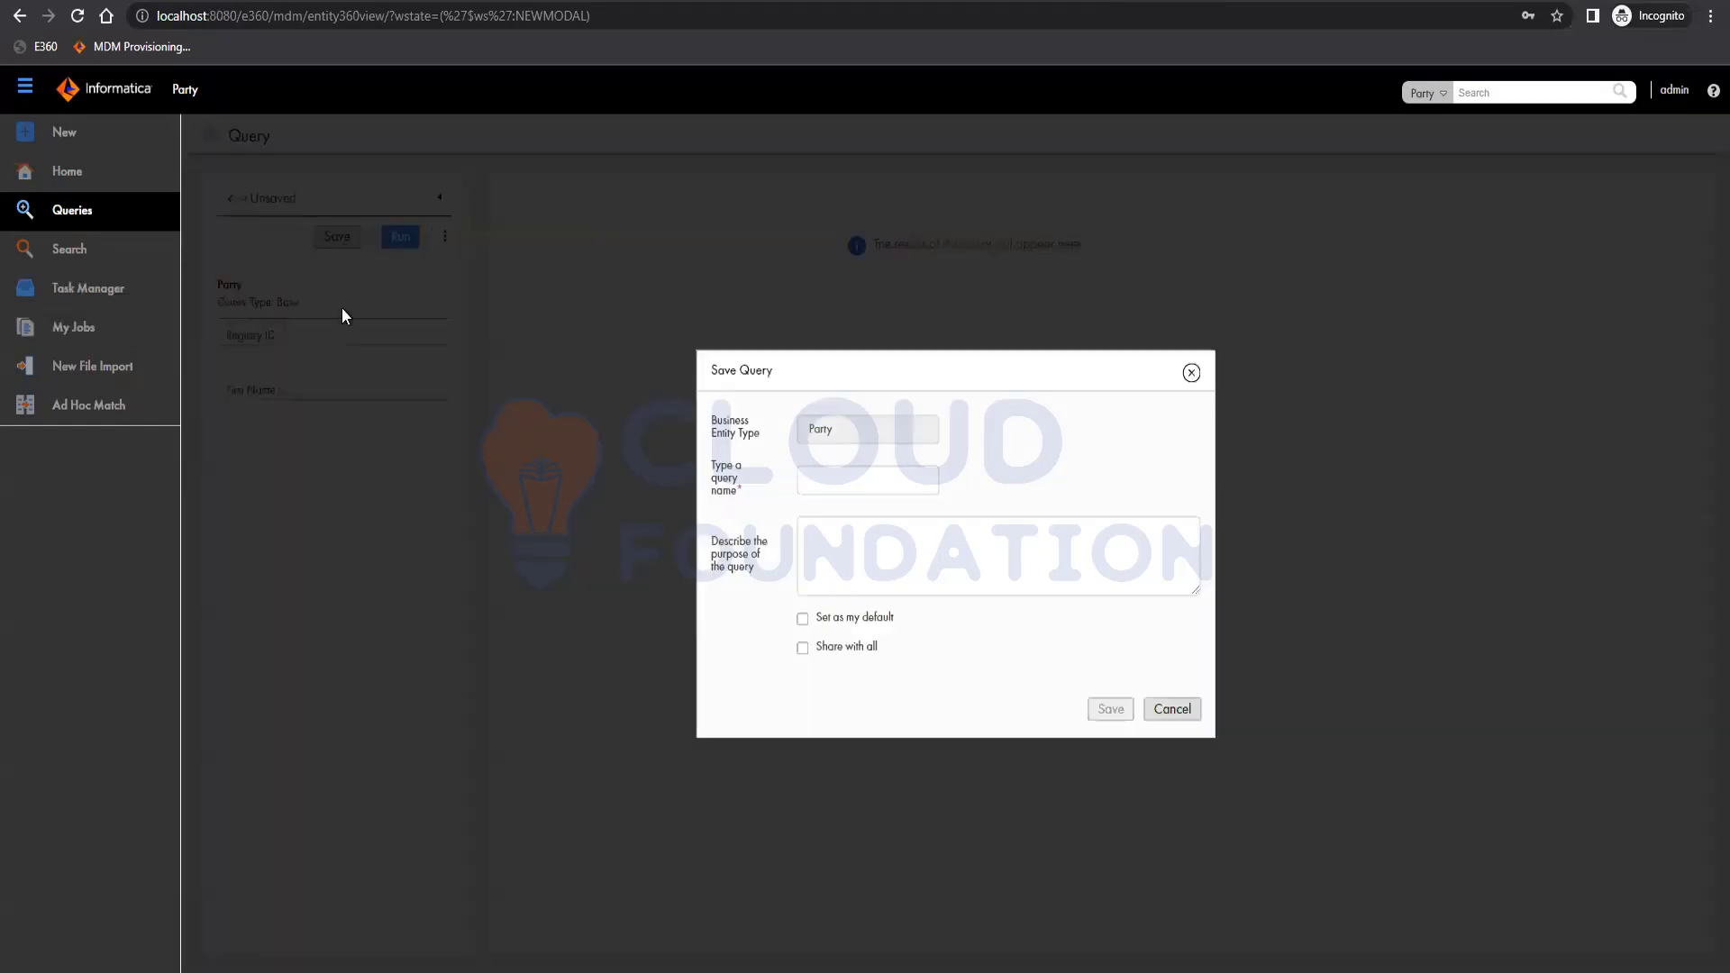
left_click(869, 487)
type("Party")
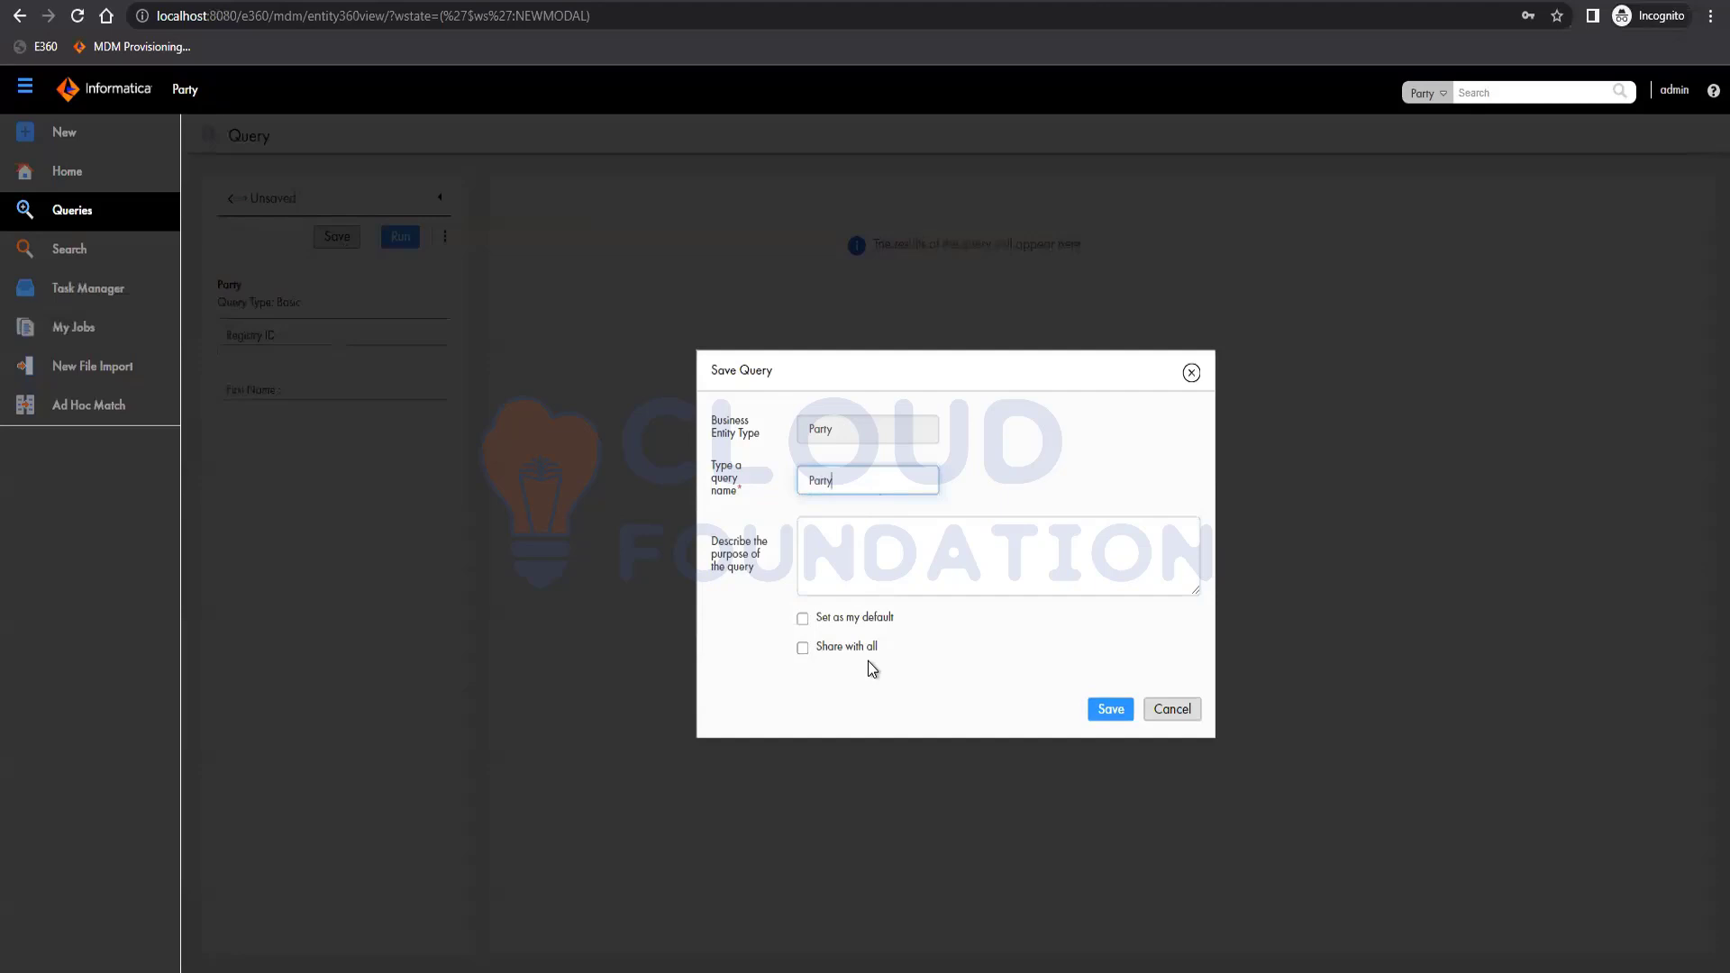
left_click(803, 648)
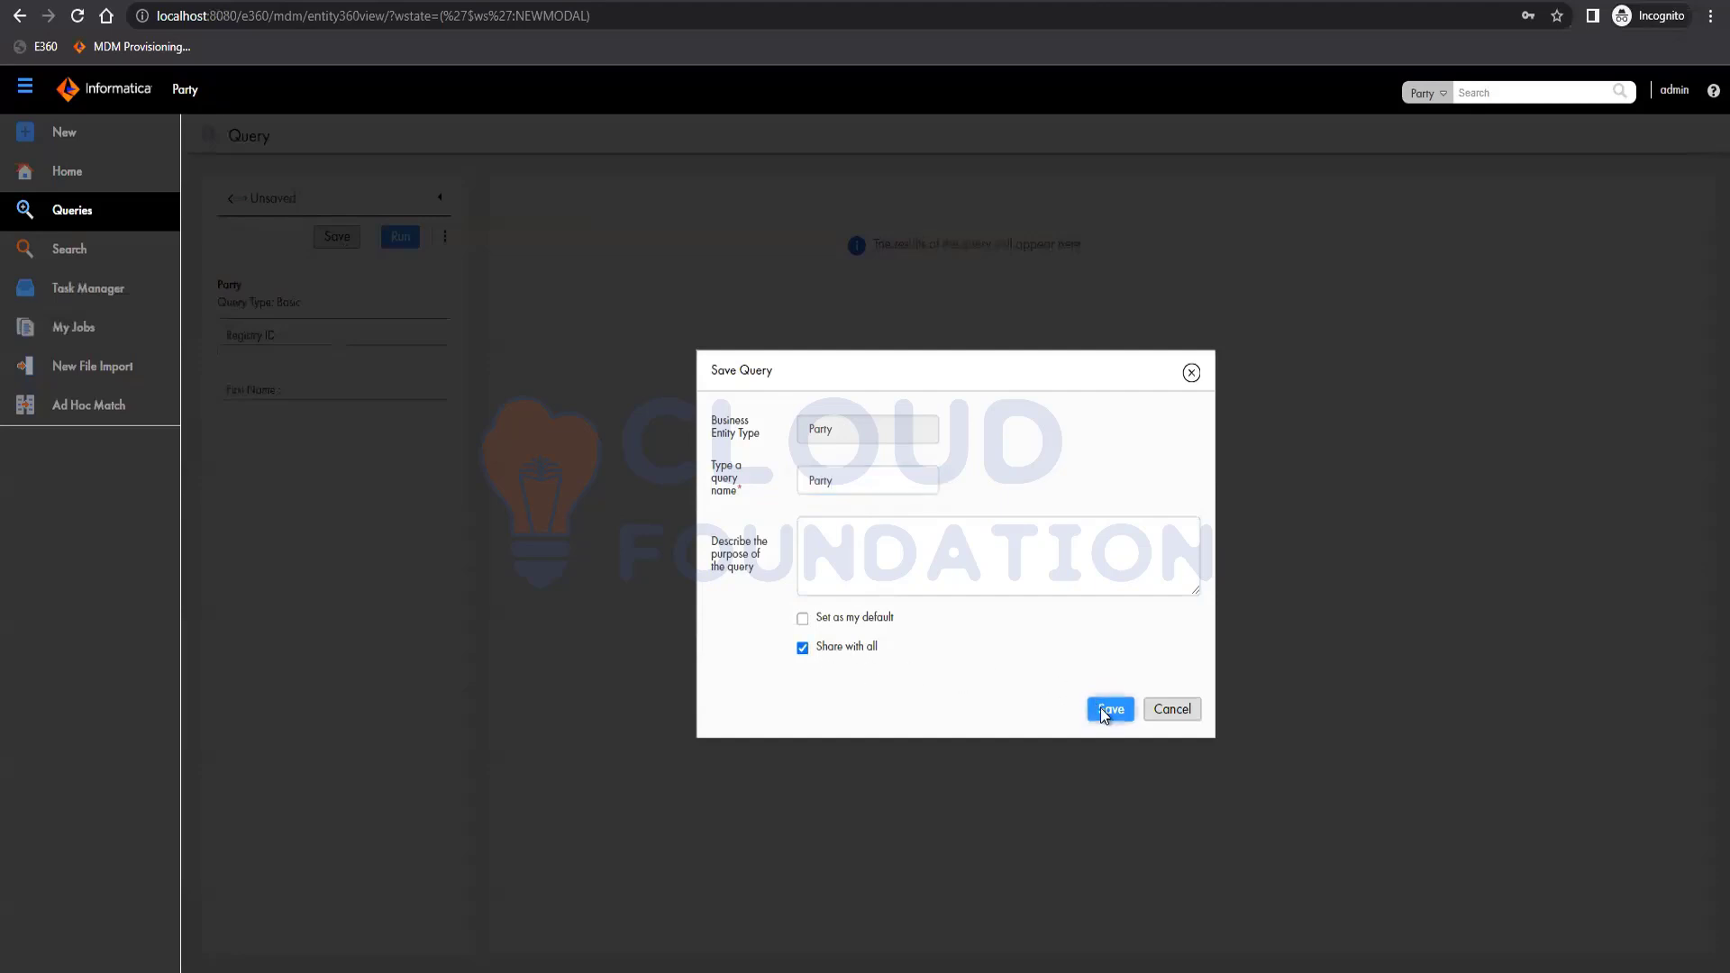
key("Return")
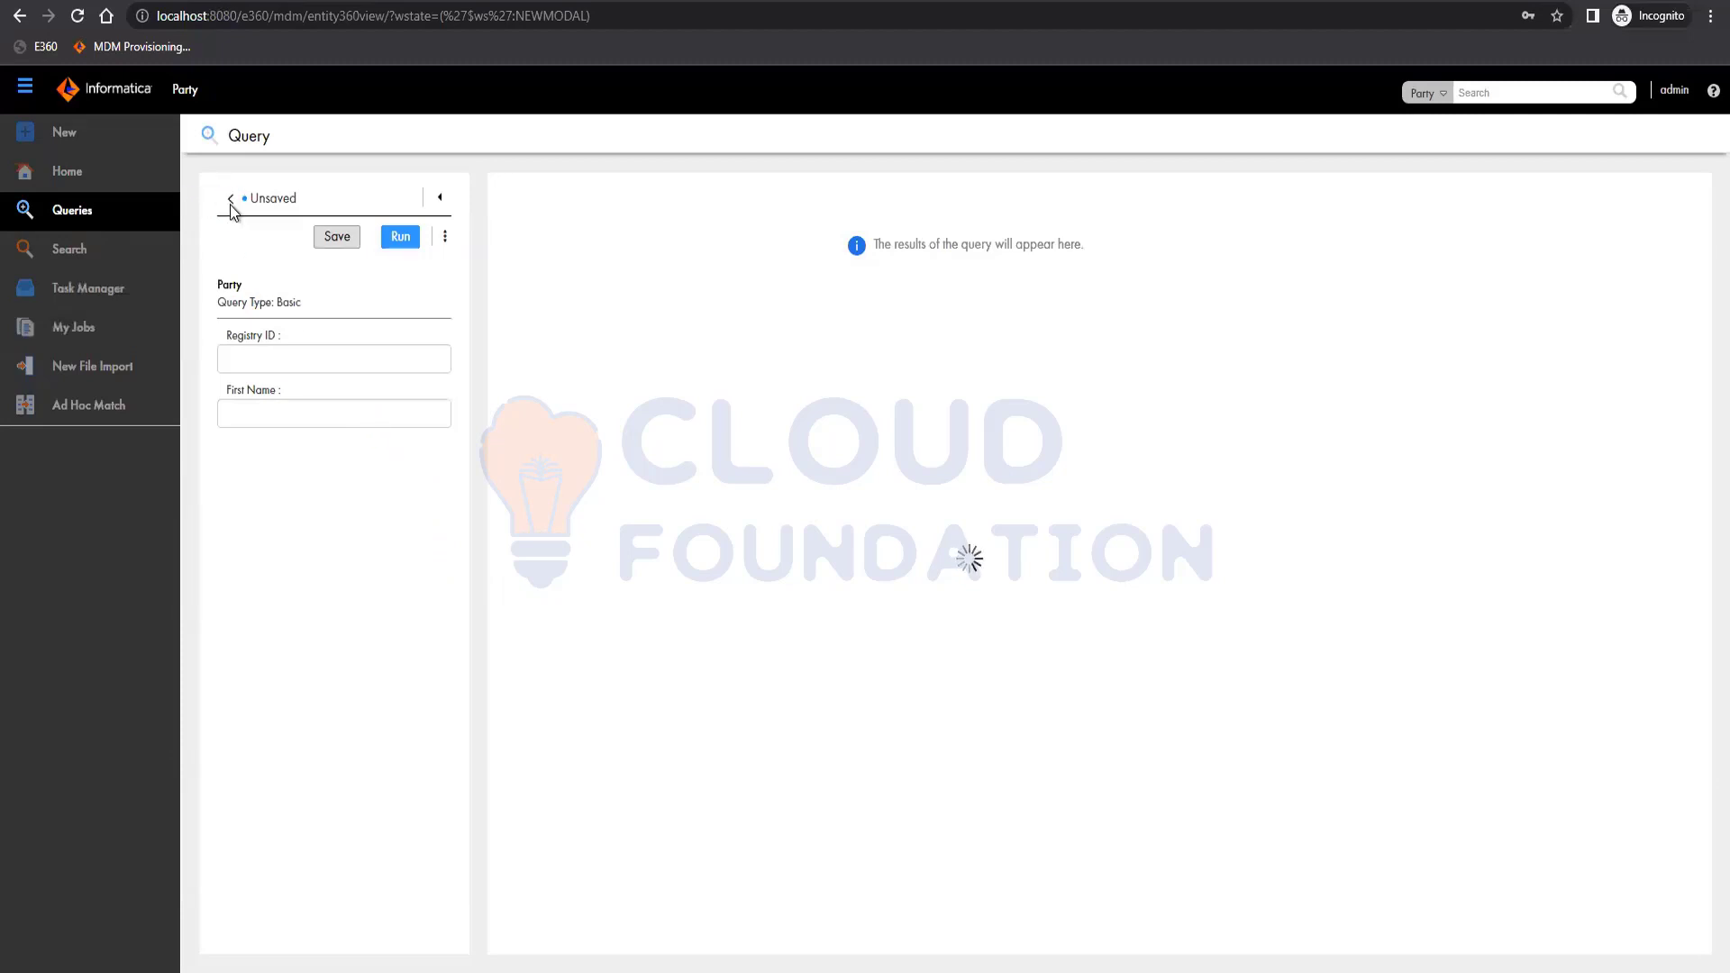
left_click(231, 205)
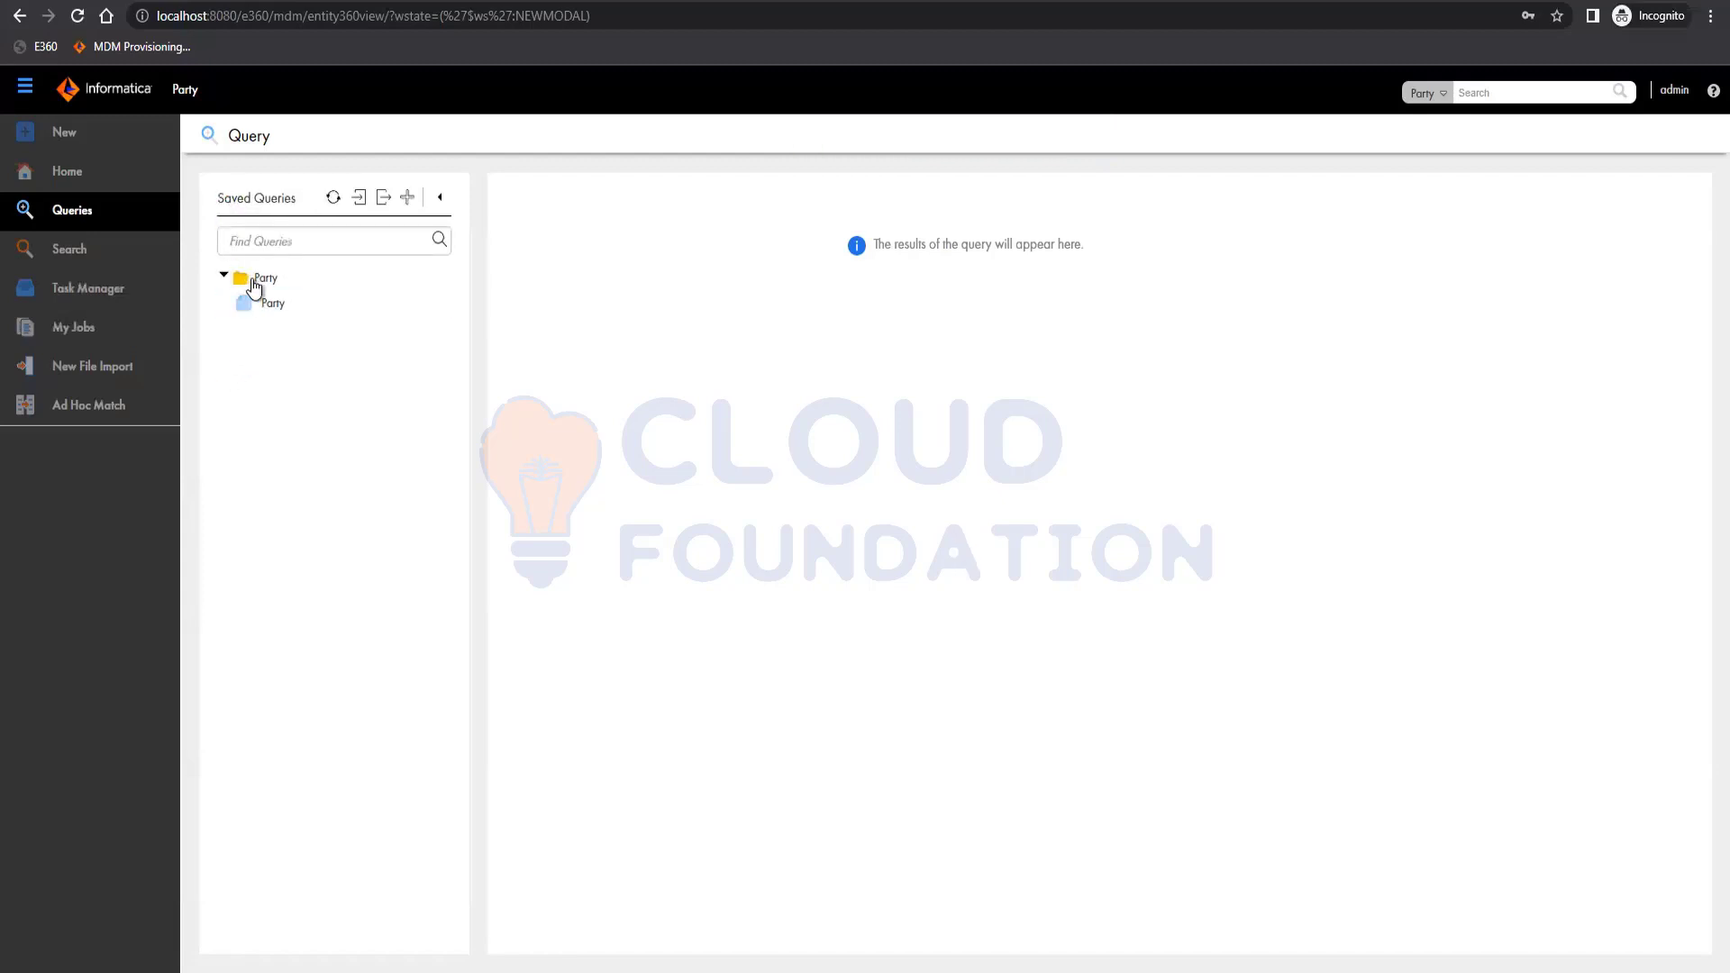
Run the saved Party query to list 2611 records, then open a result row.
left_click(269, 304)
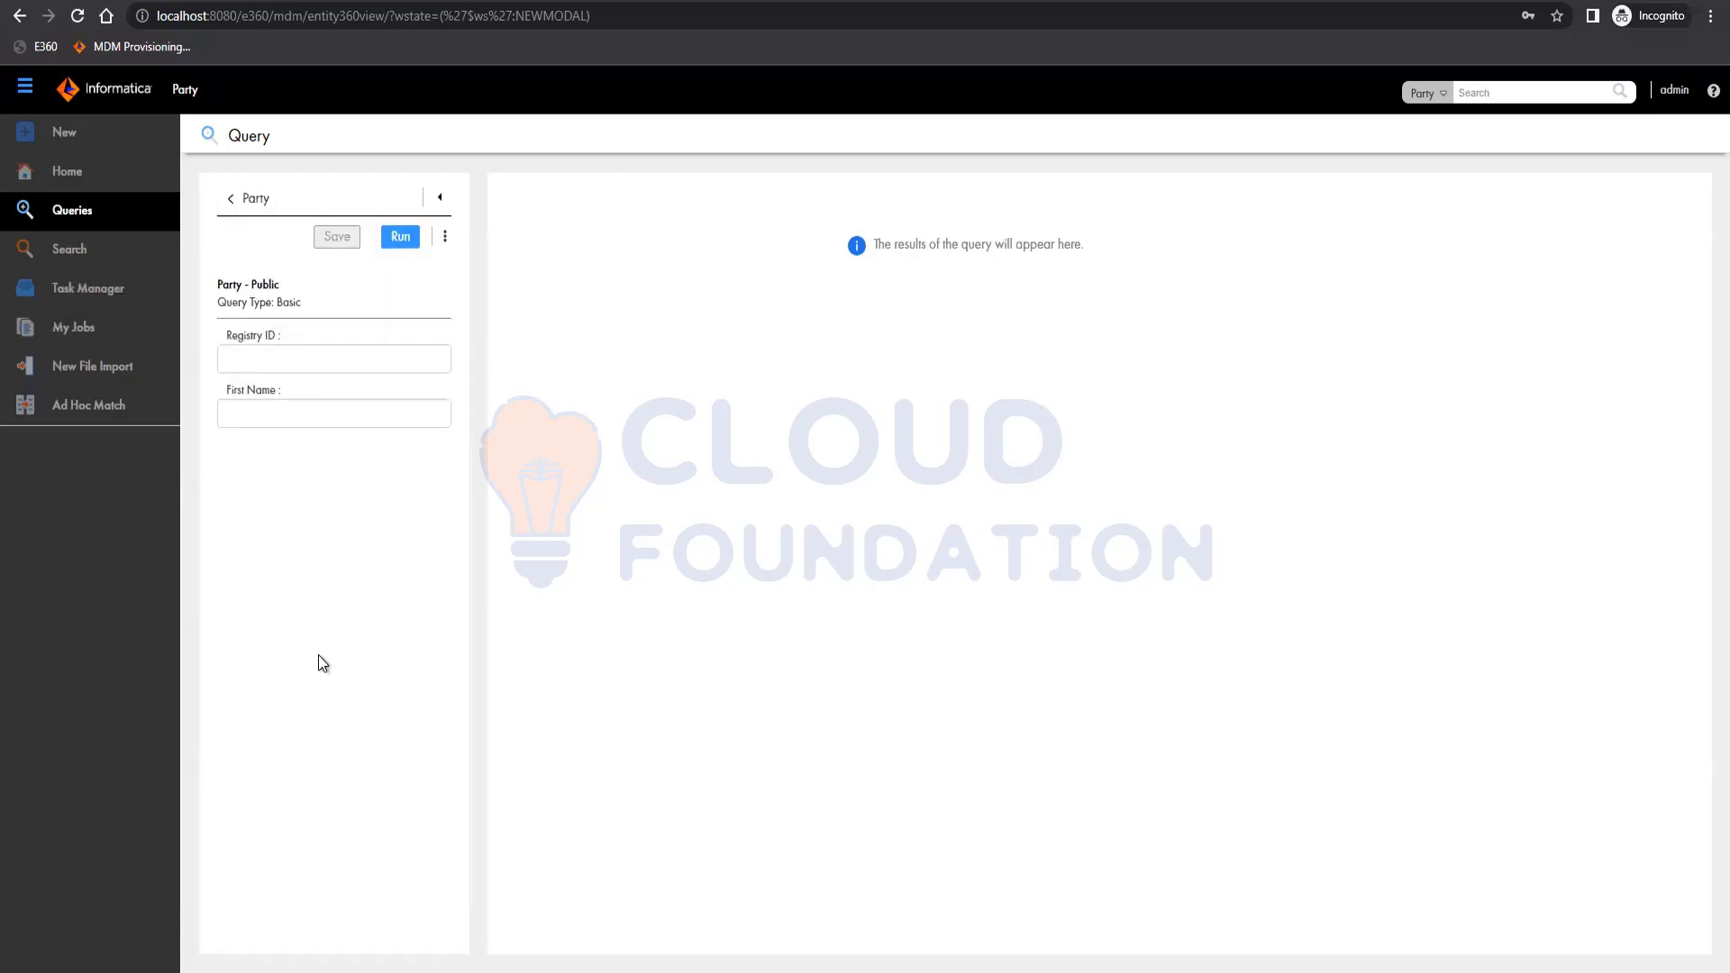
left_click(400, 236)
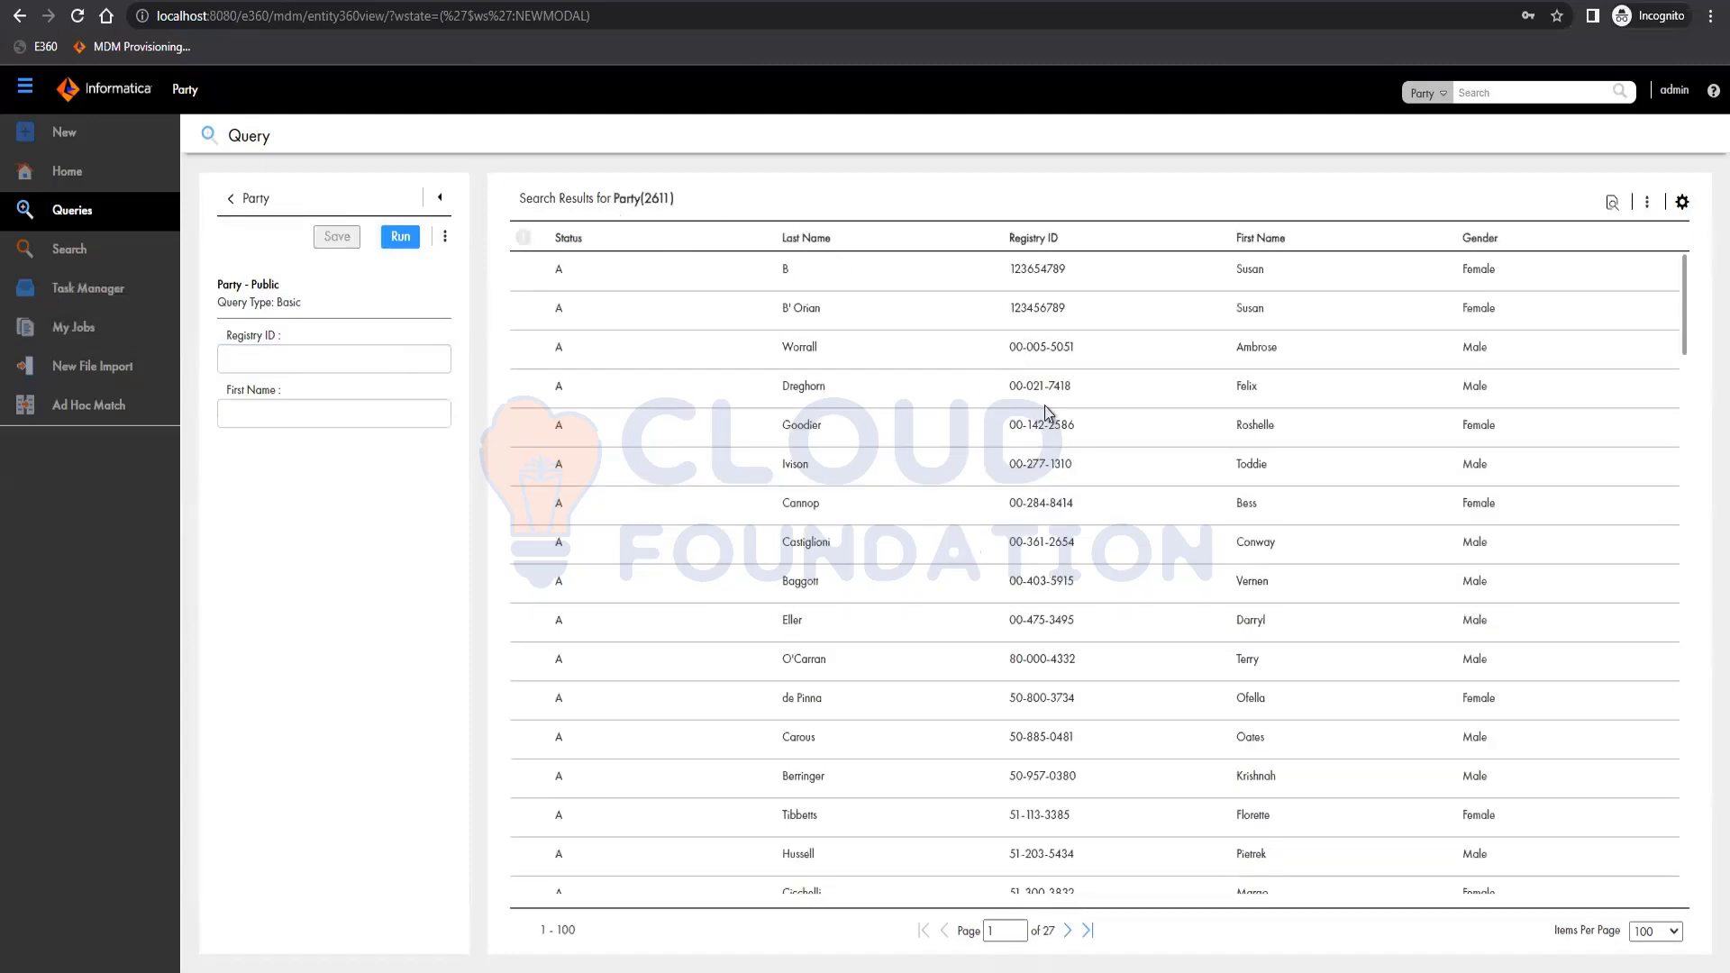
left_click(1084, 429)
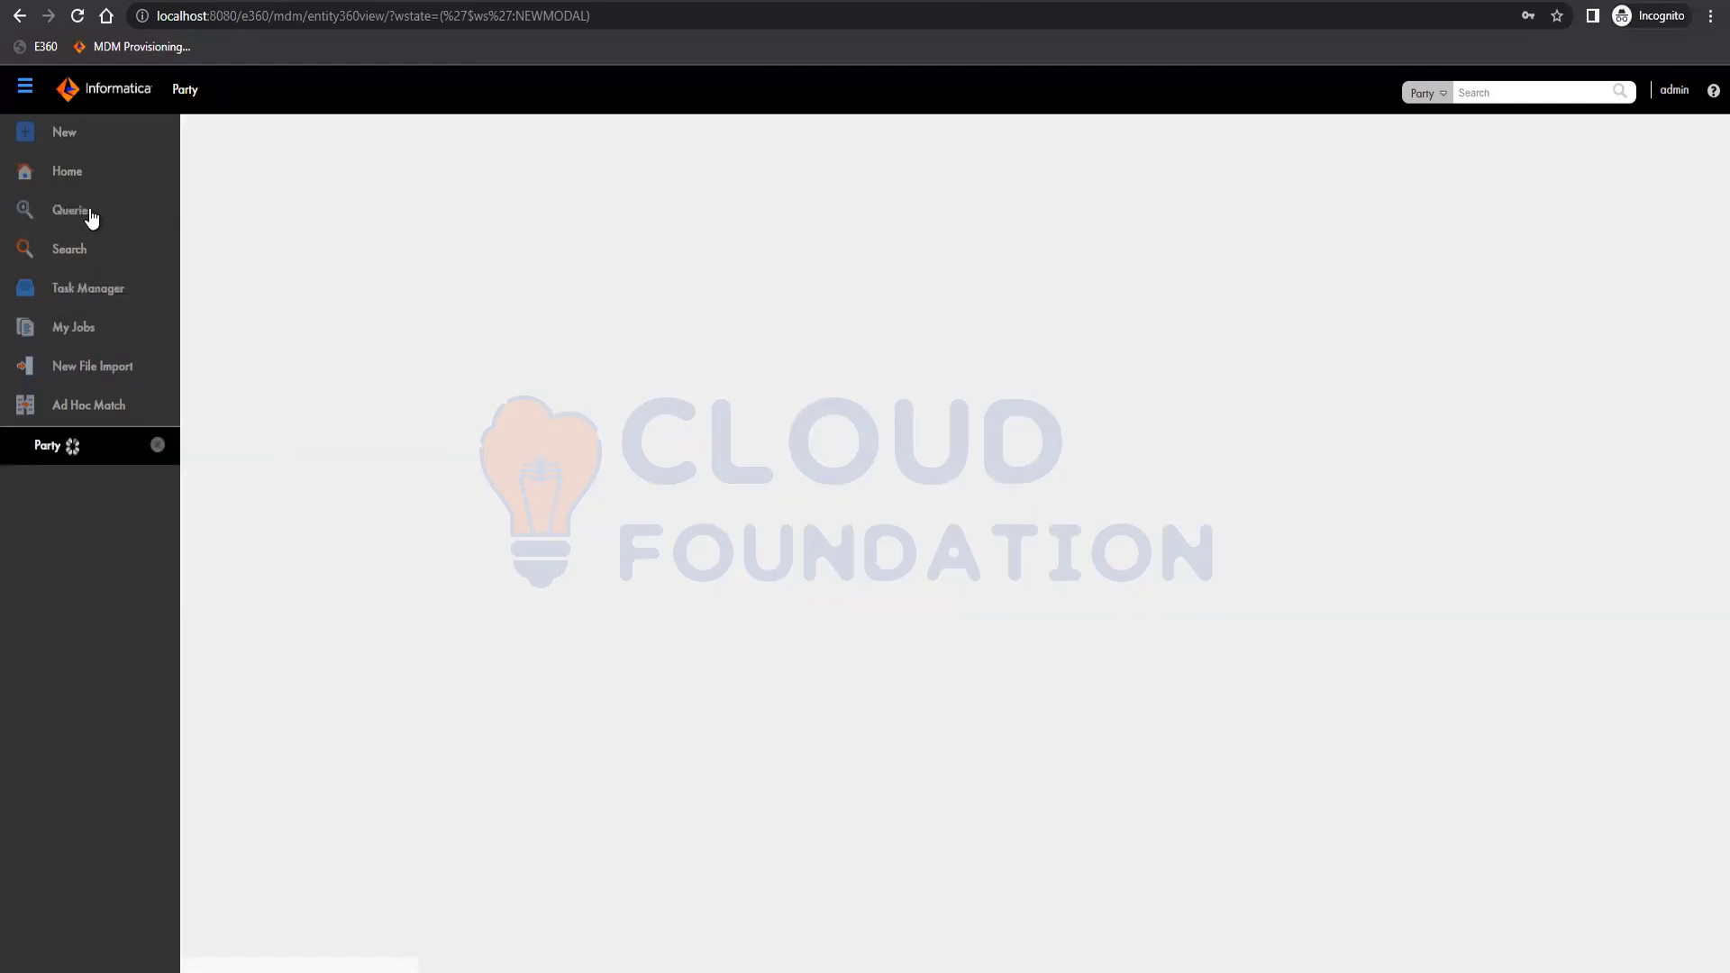
left_click(93, 214)
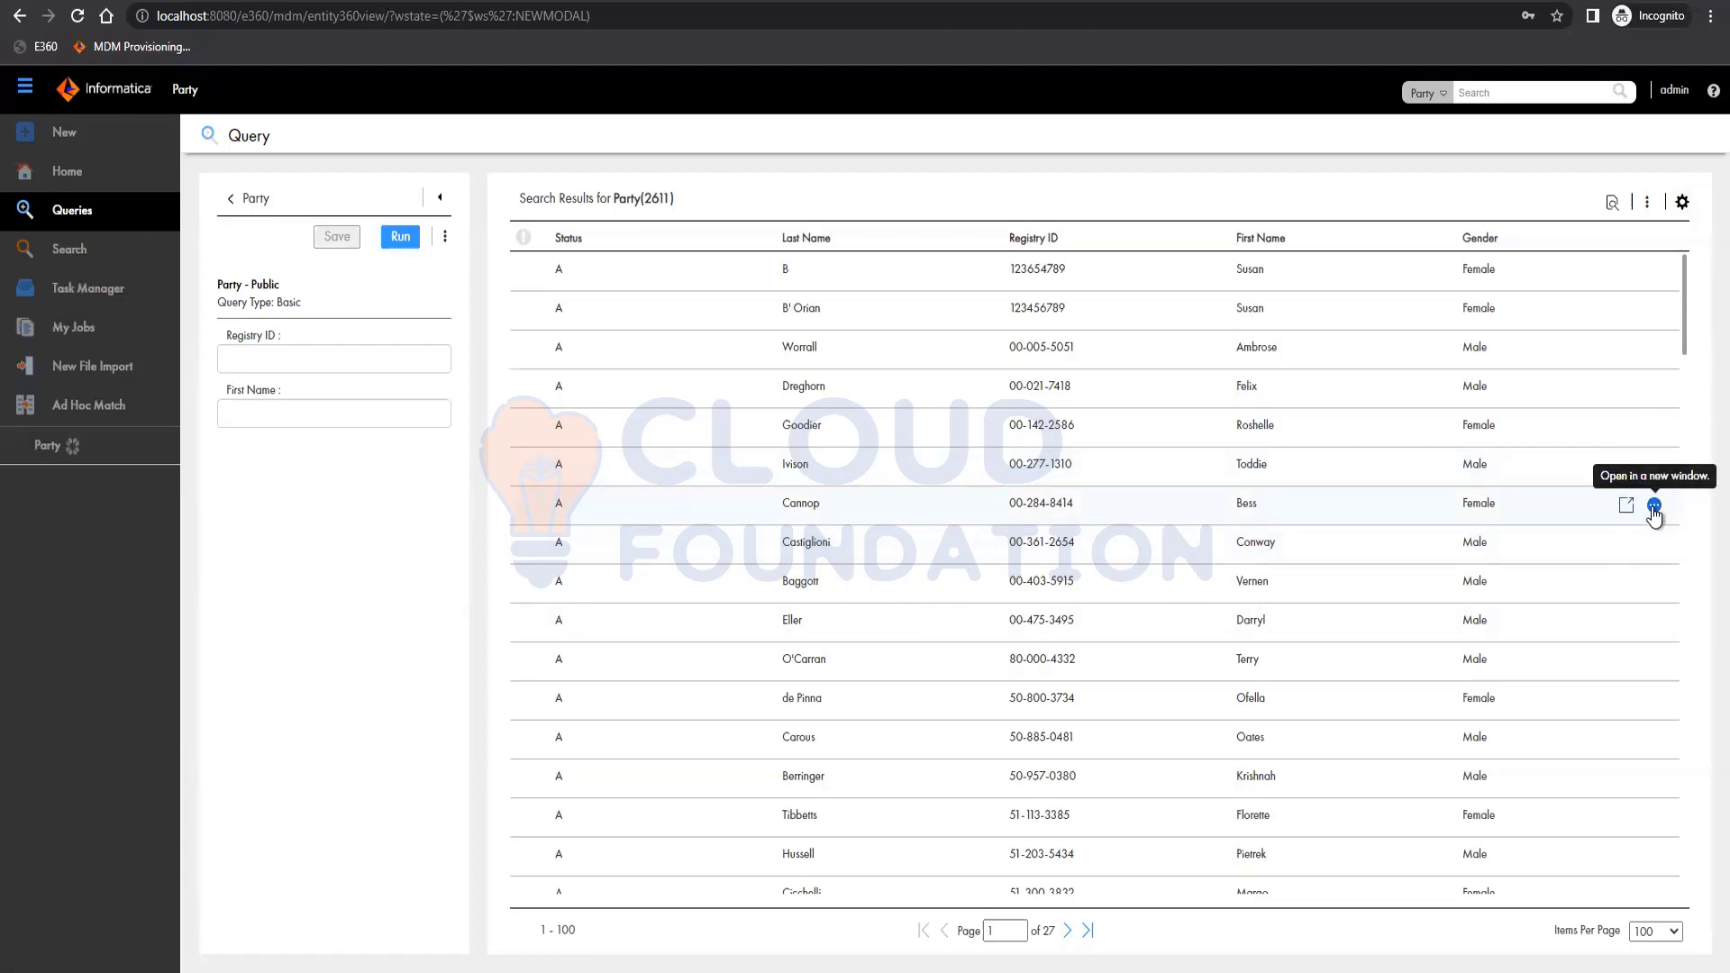
Open Record Details for a result row and review its matching and Address cross-reference records.
left_click(1655, 510)
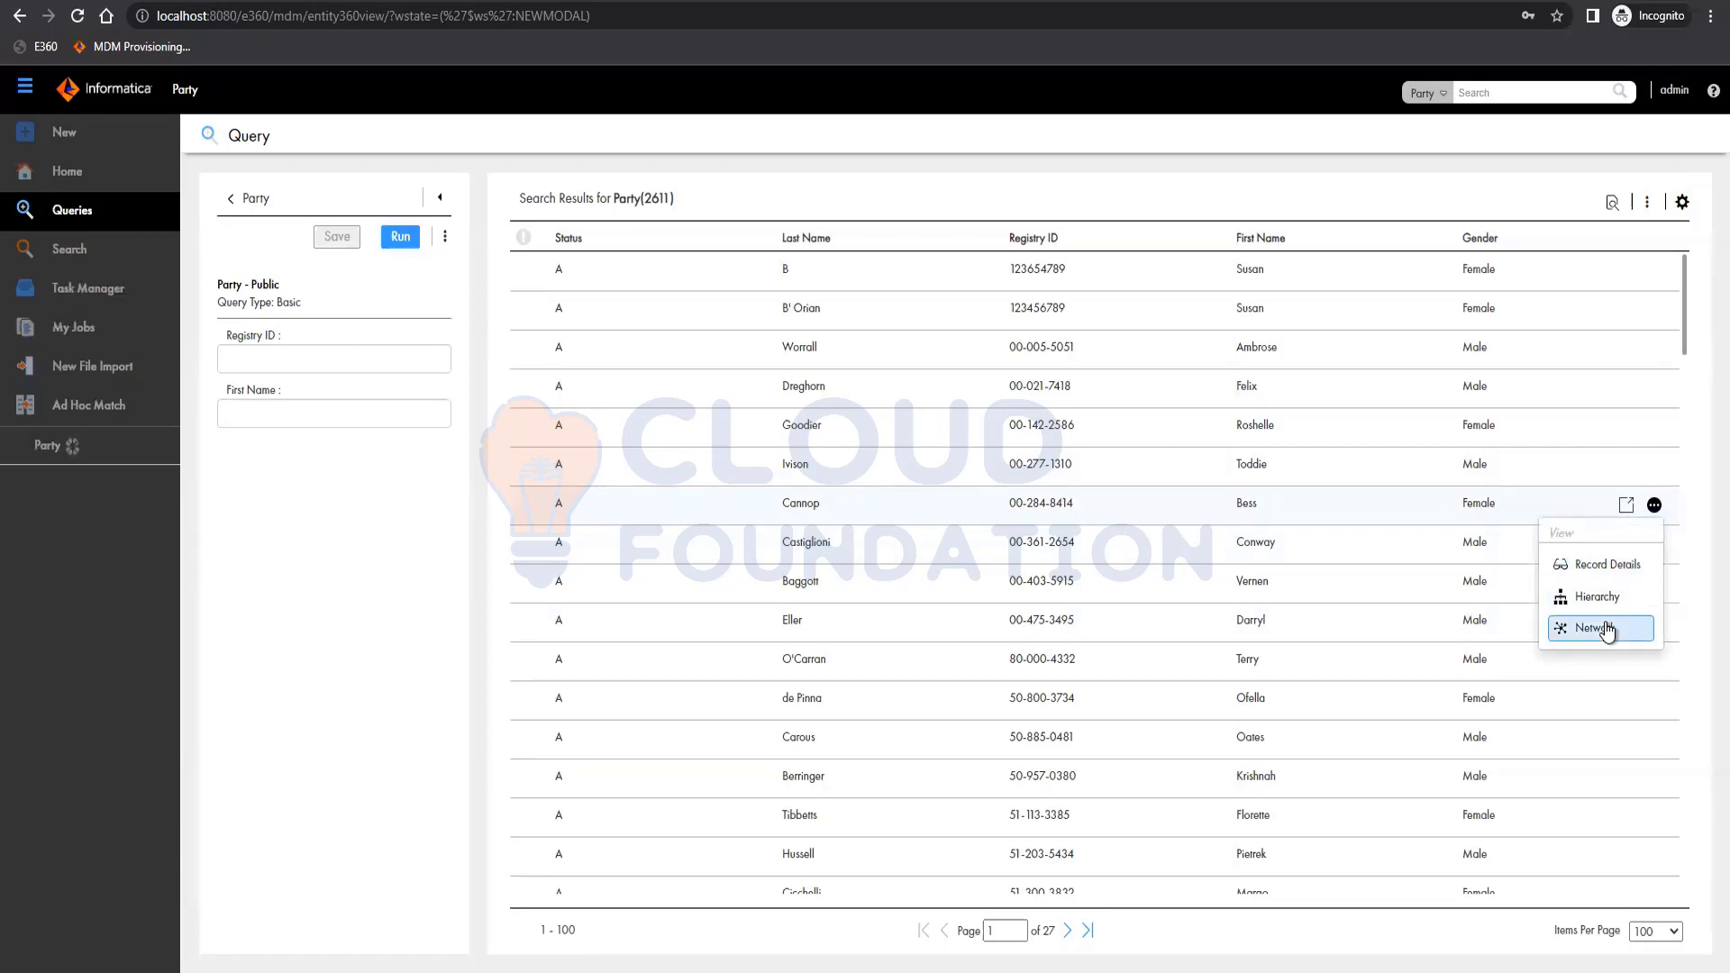
left_click(62, 461)
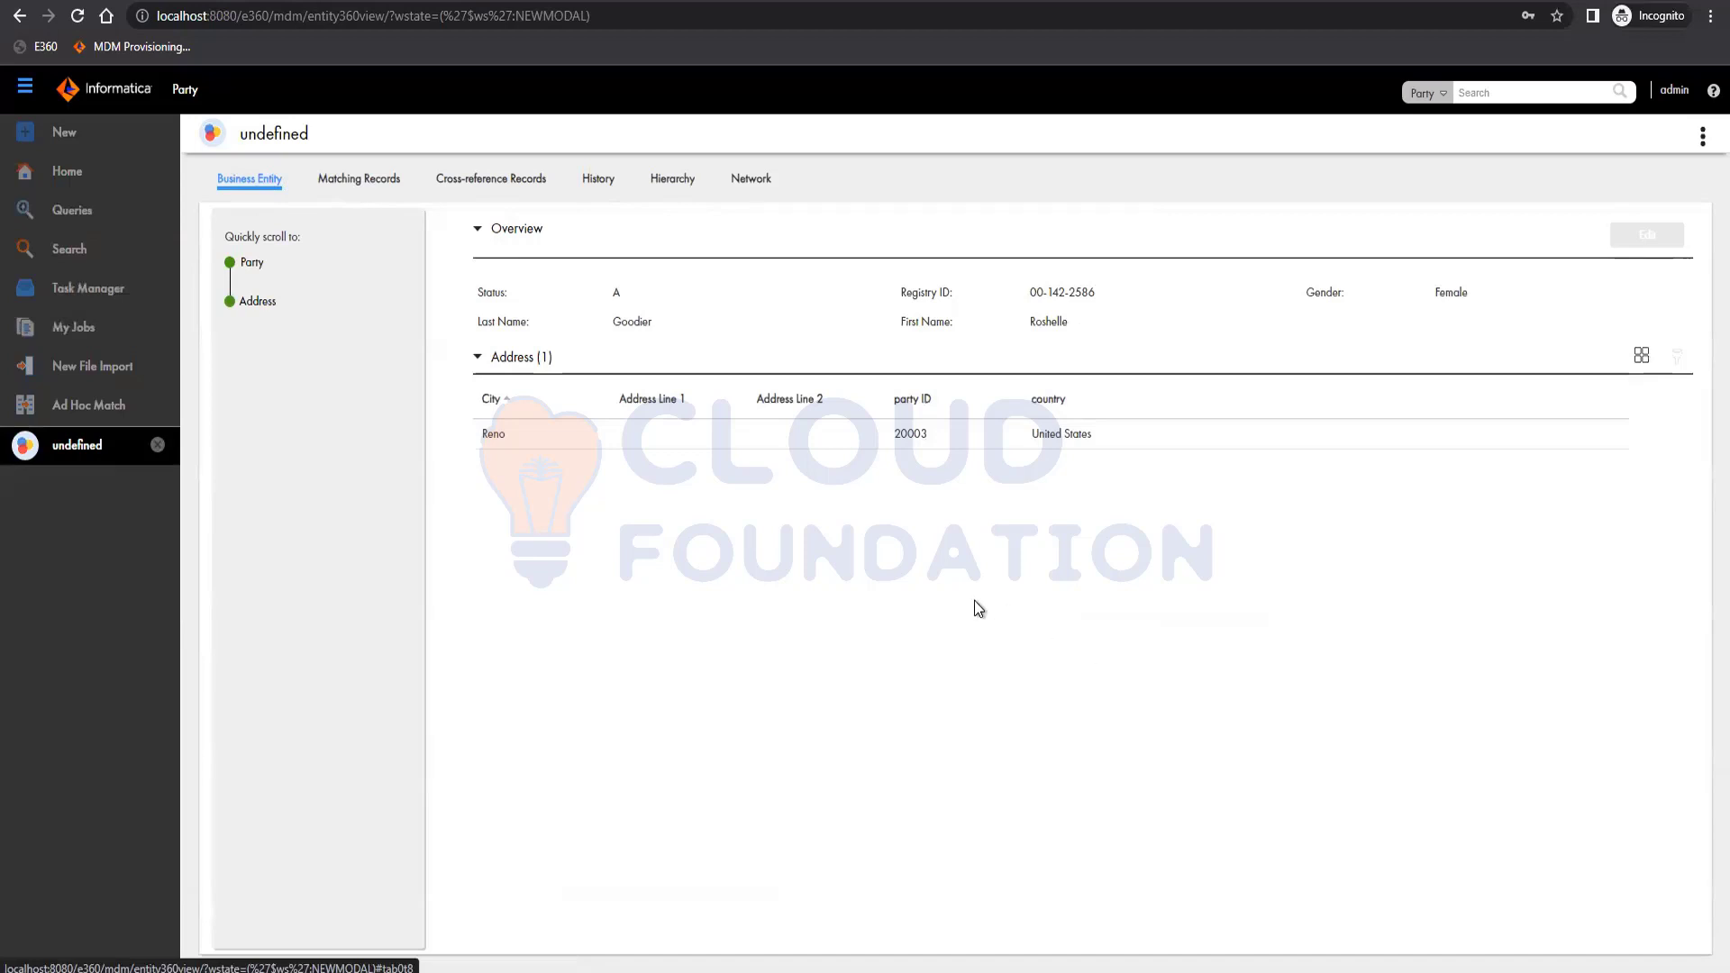
left_click(359, 180)
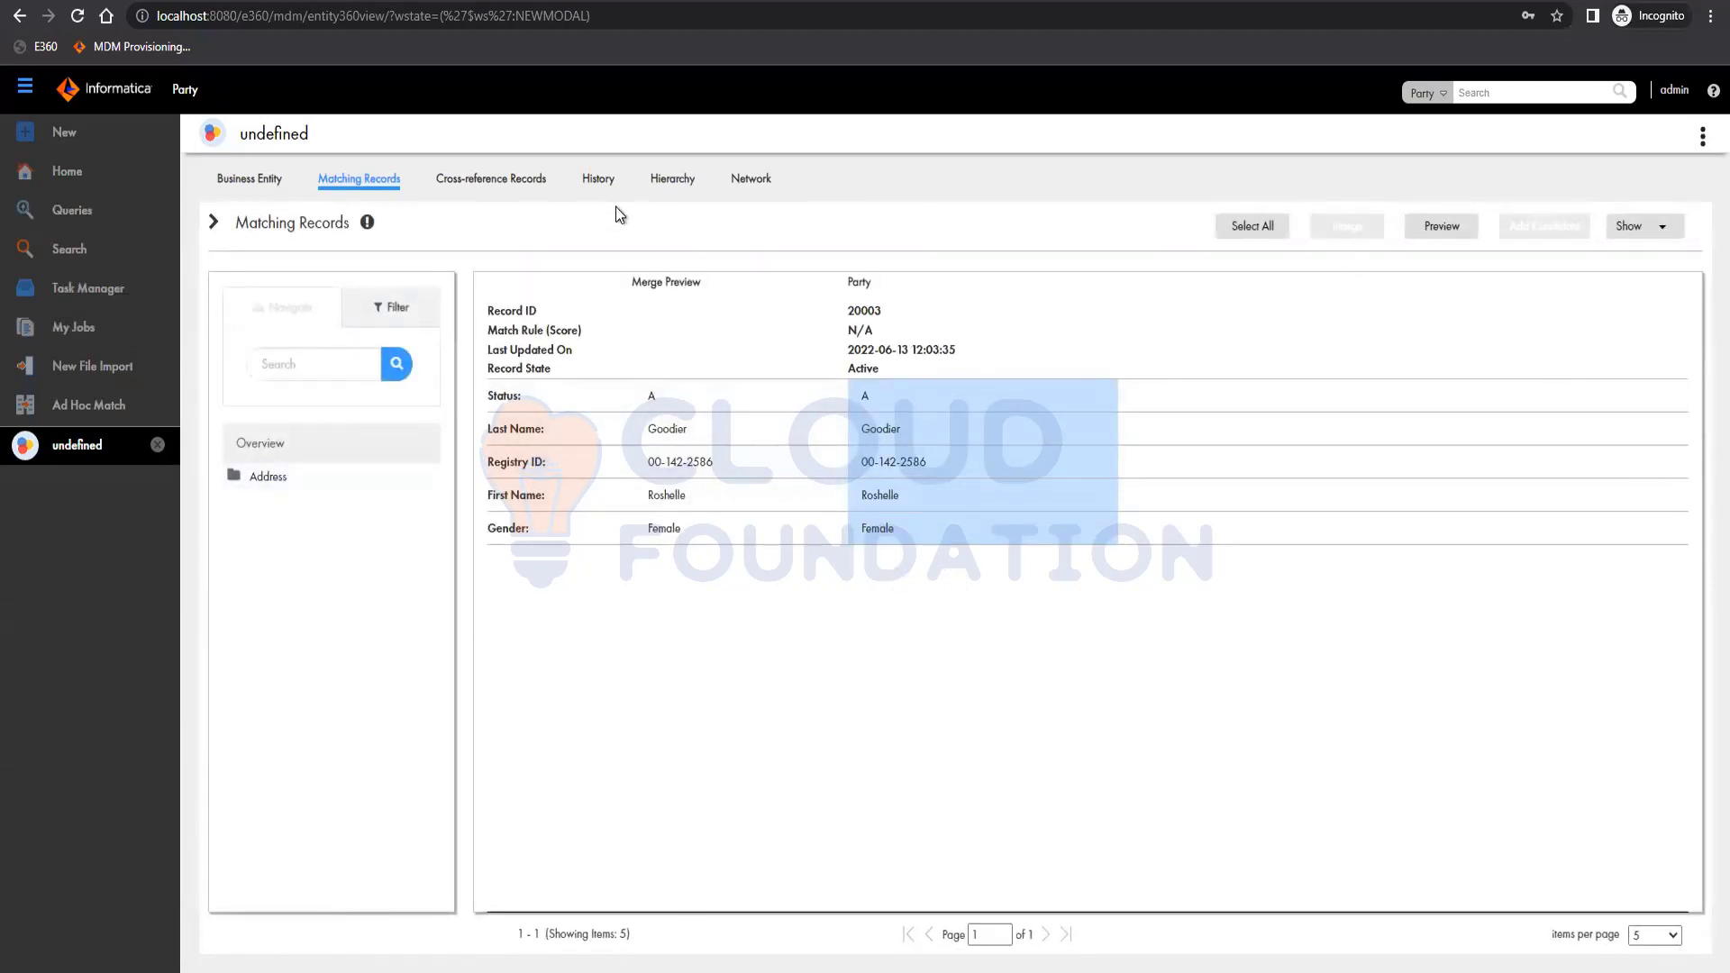
left_click(492, 178)
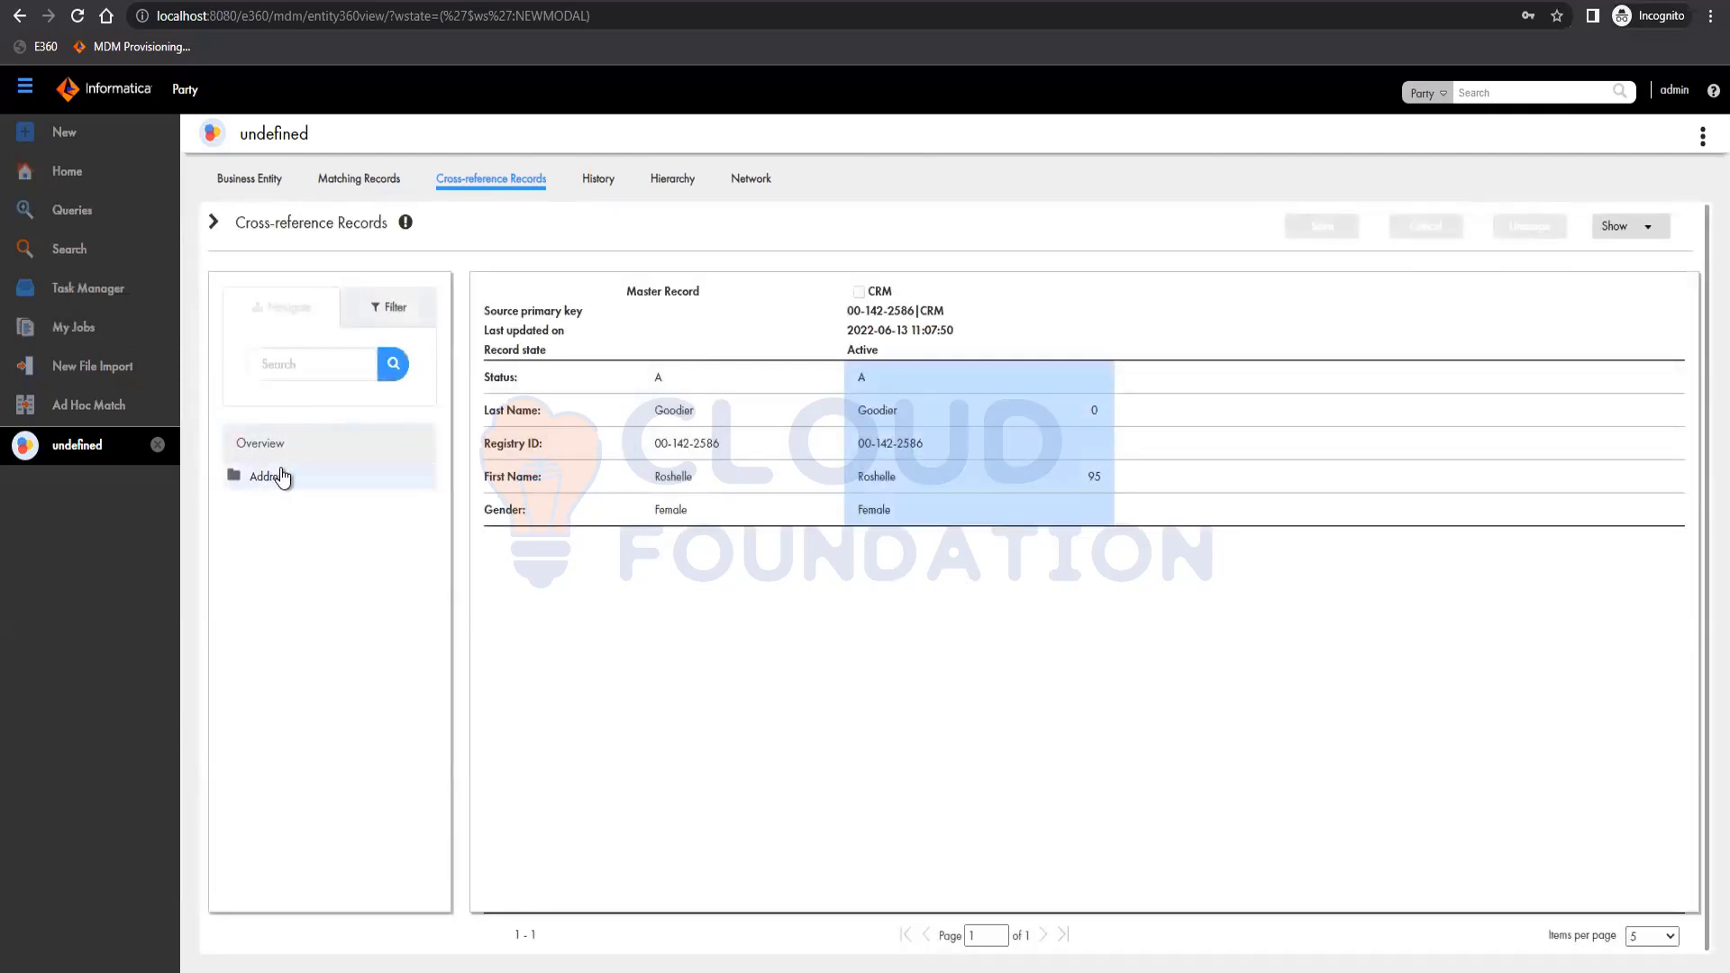
left_click(234, 487)
left_click(279, 503)
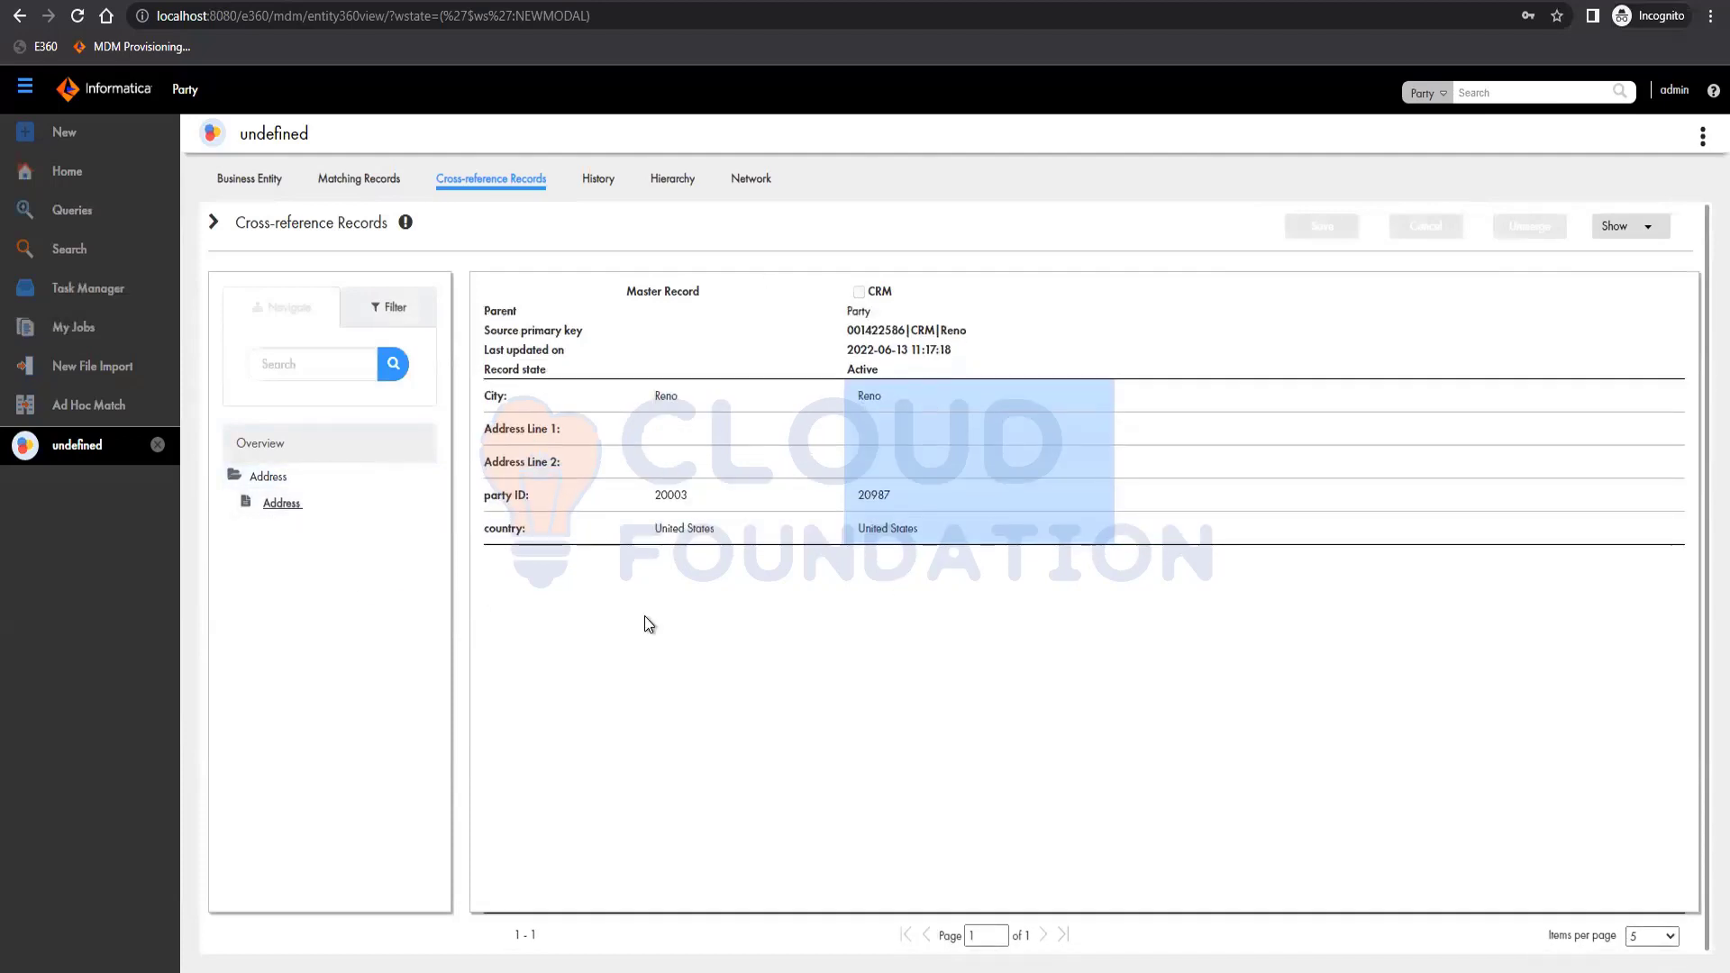
Review the record's history, hierarchy and network views, trying to draw a relationship.
left_click(596, 185)
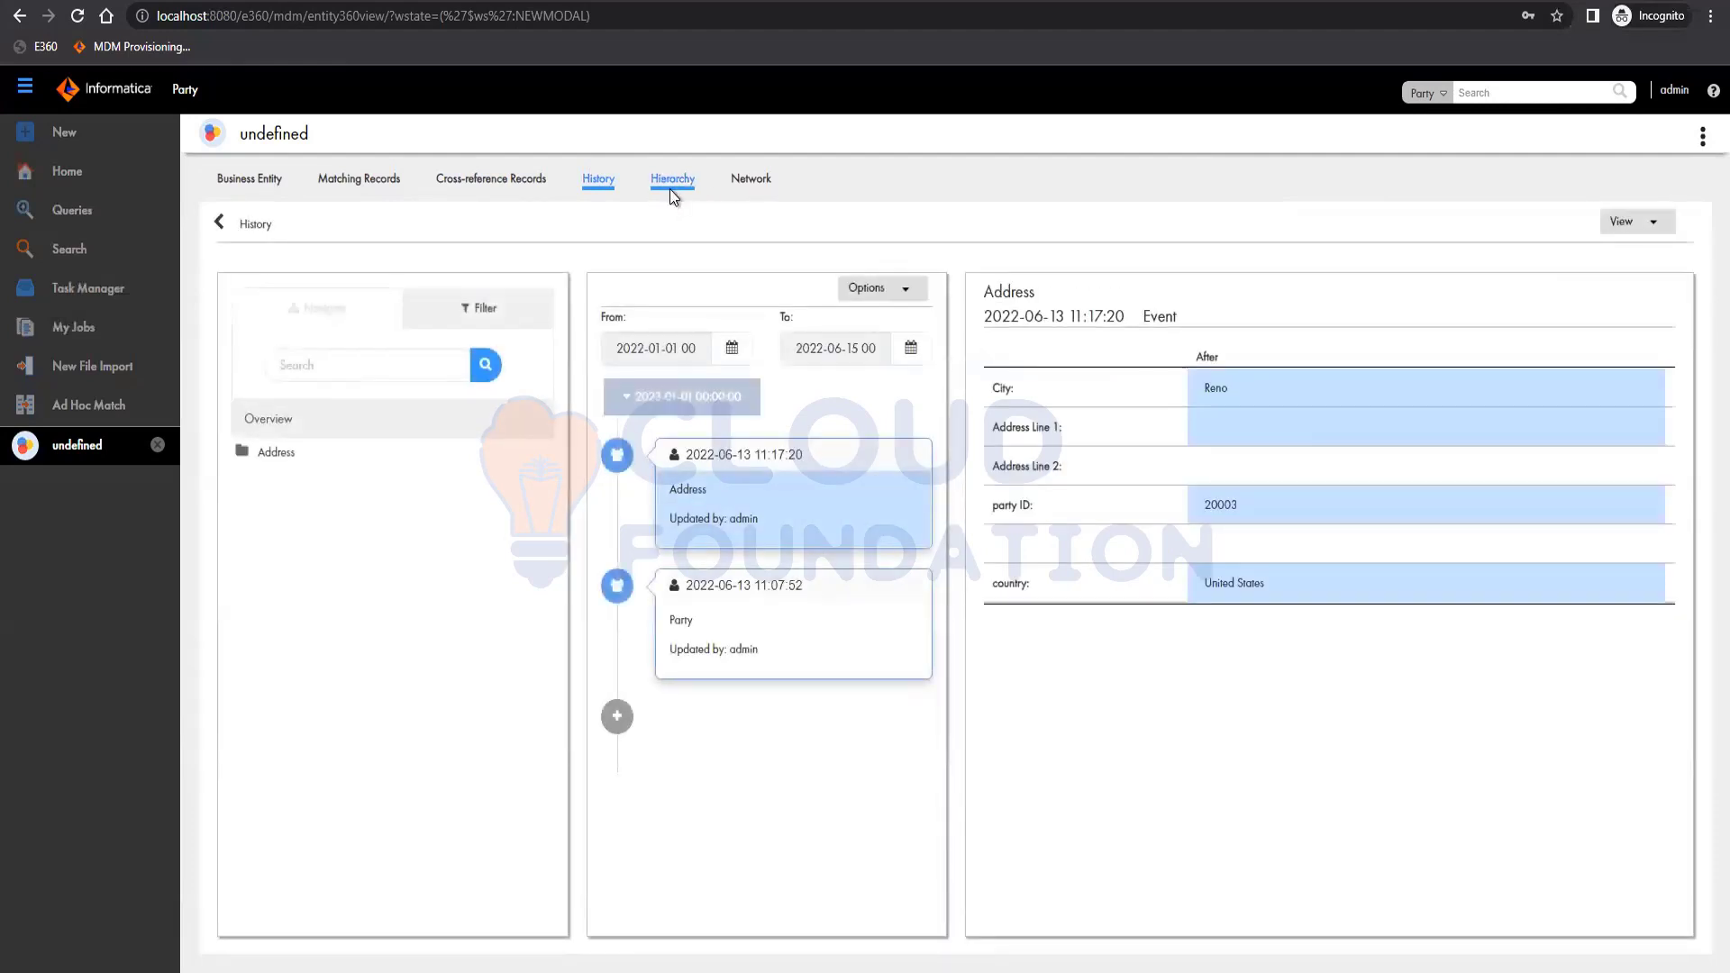
left_click(672, 196)
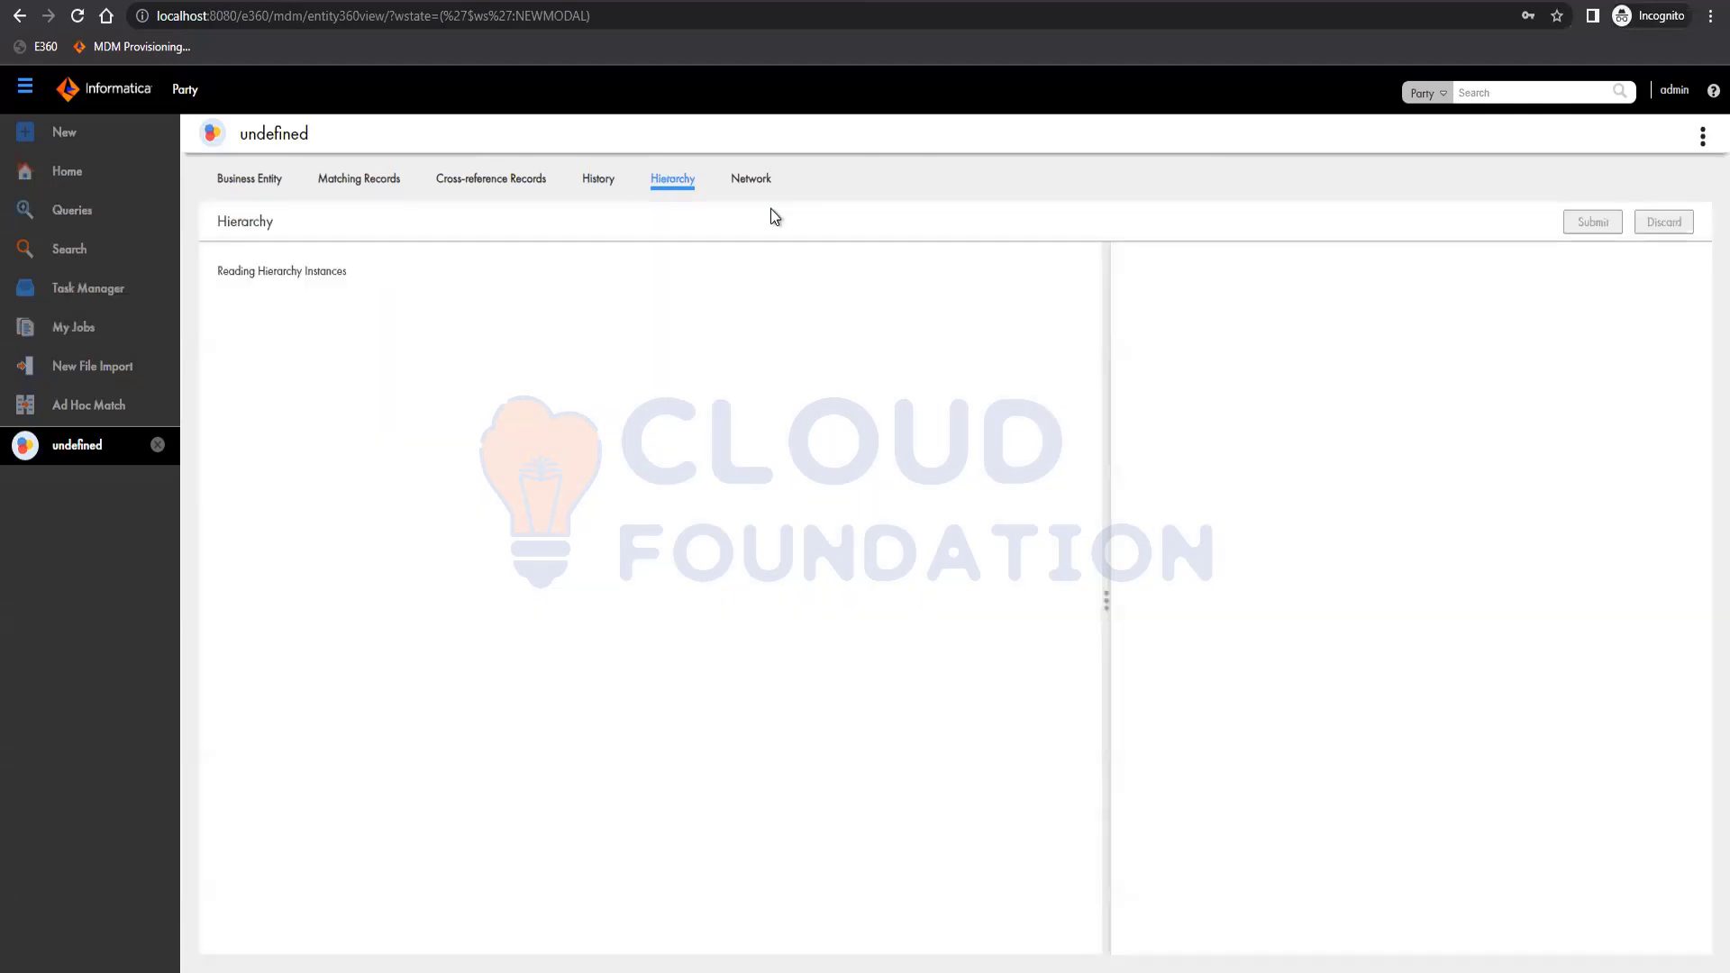
left_click(759, 189)
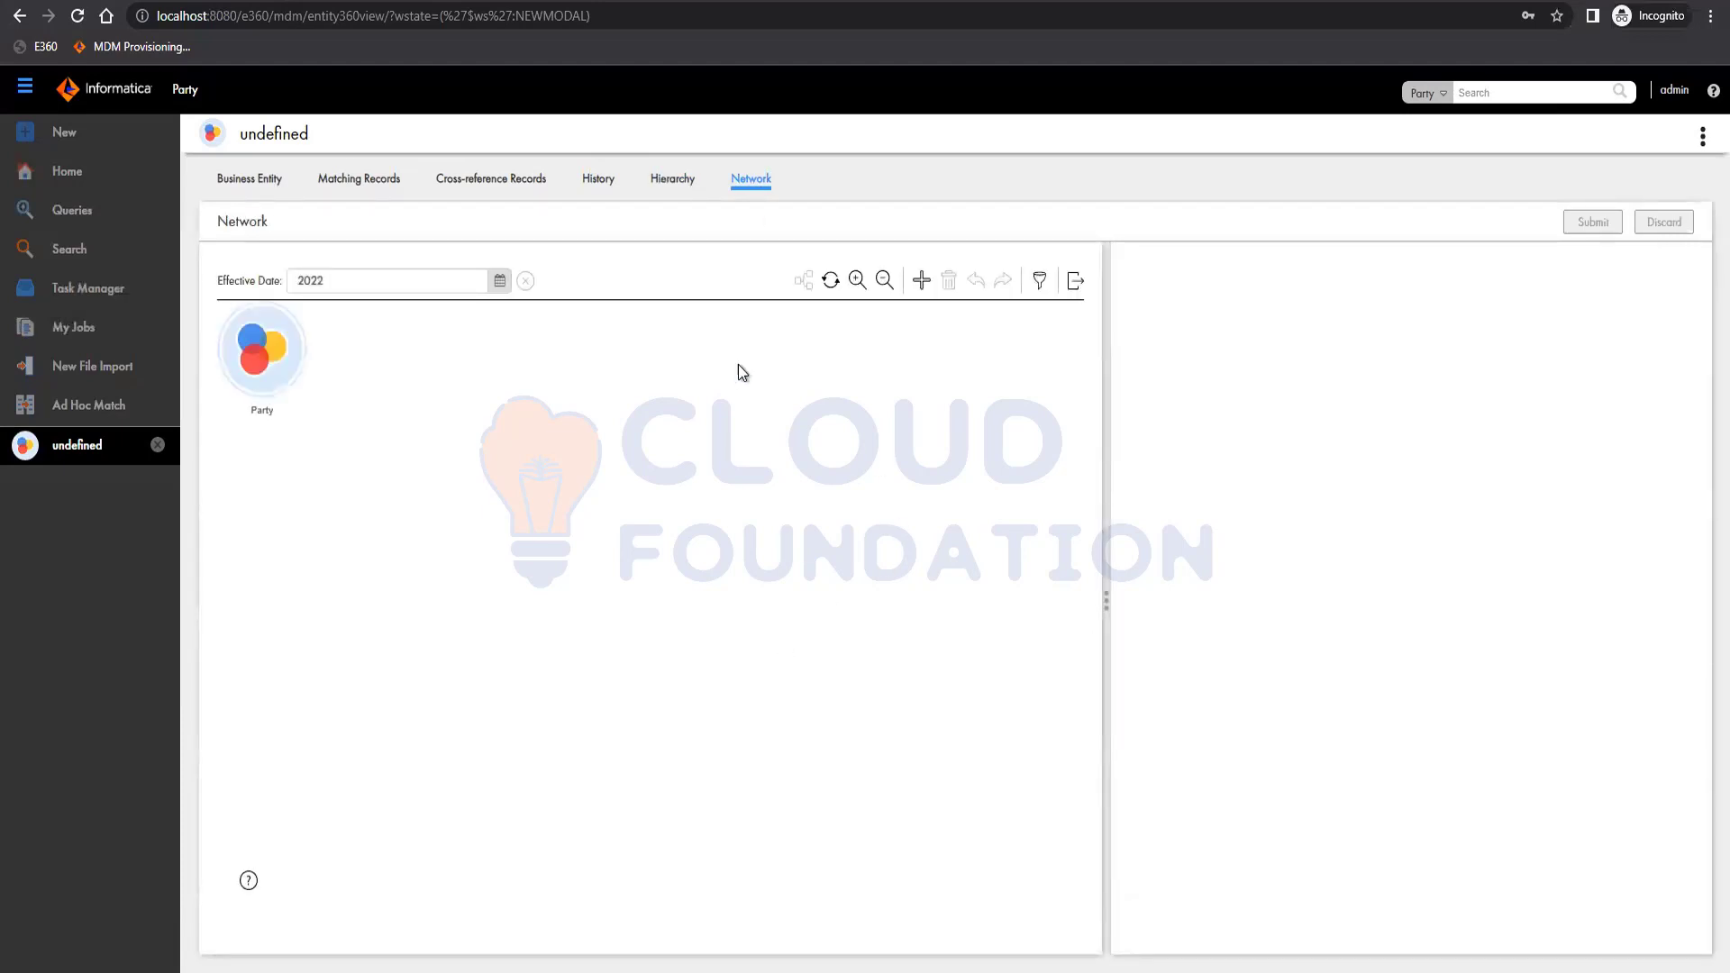
mouse_move(667, 610)
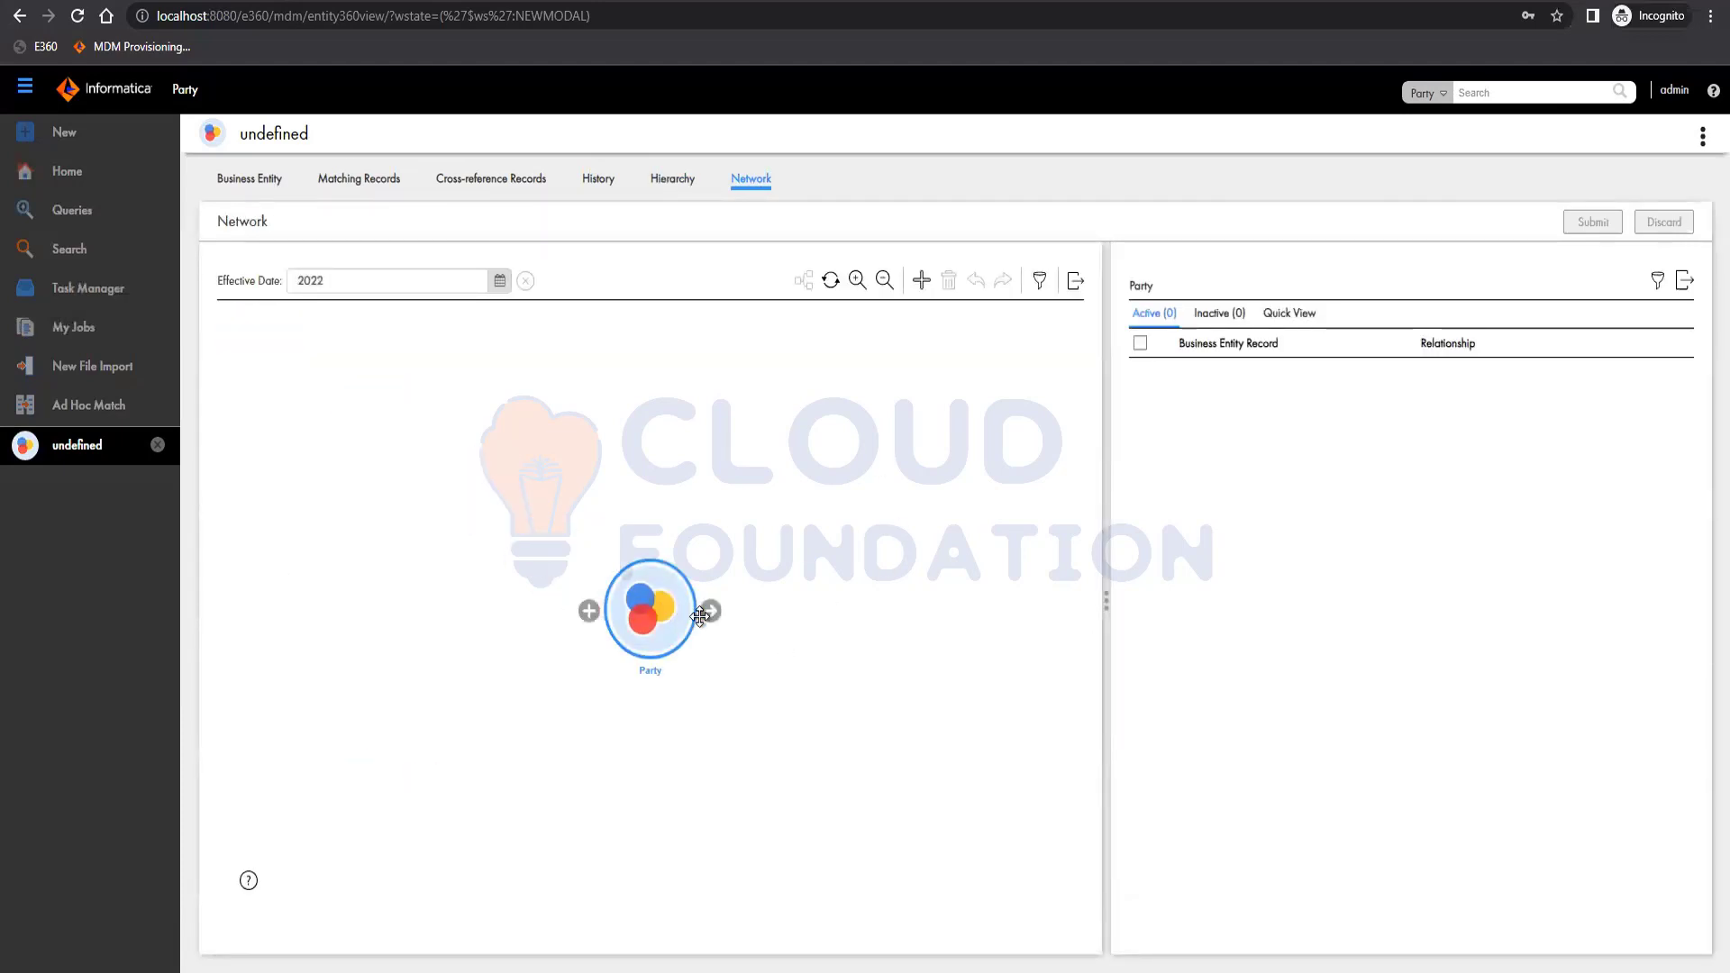
left_click_drag(710, 611, 776, 624)
left_click_drag(895, 540, 646, 628)
mouse_move(623, 640)
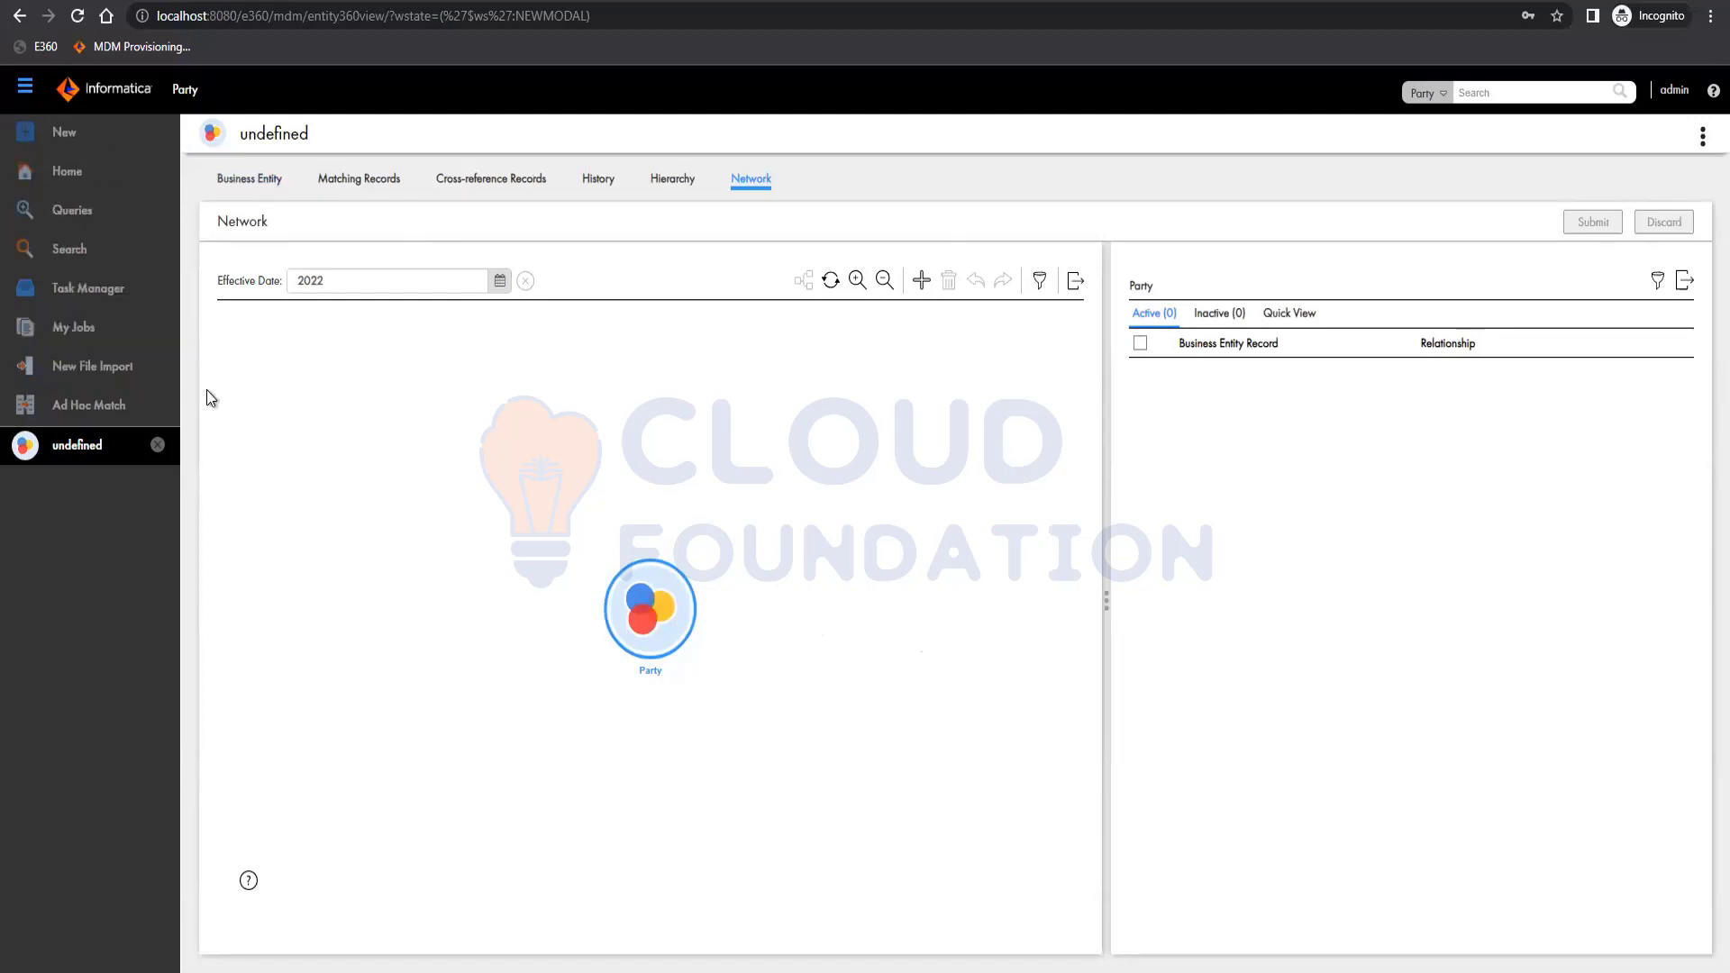
double_click(180, 94)
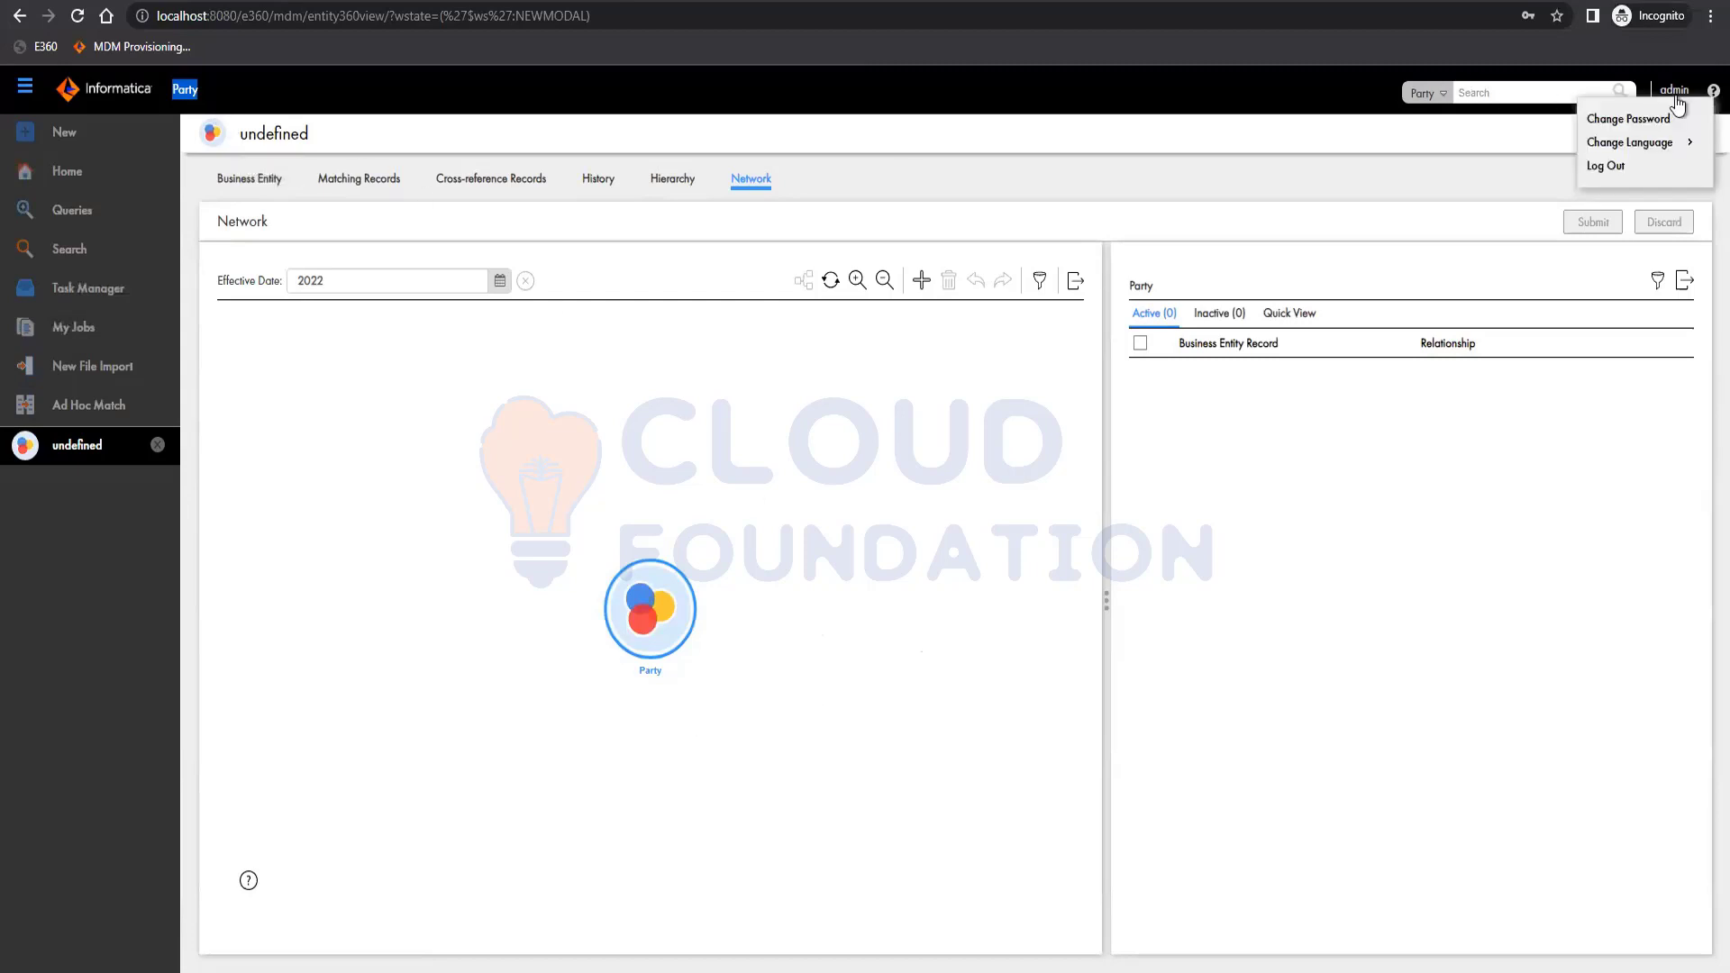
Sign out of Data Director through the admin account menu.
left_click(1674, 106)
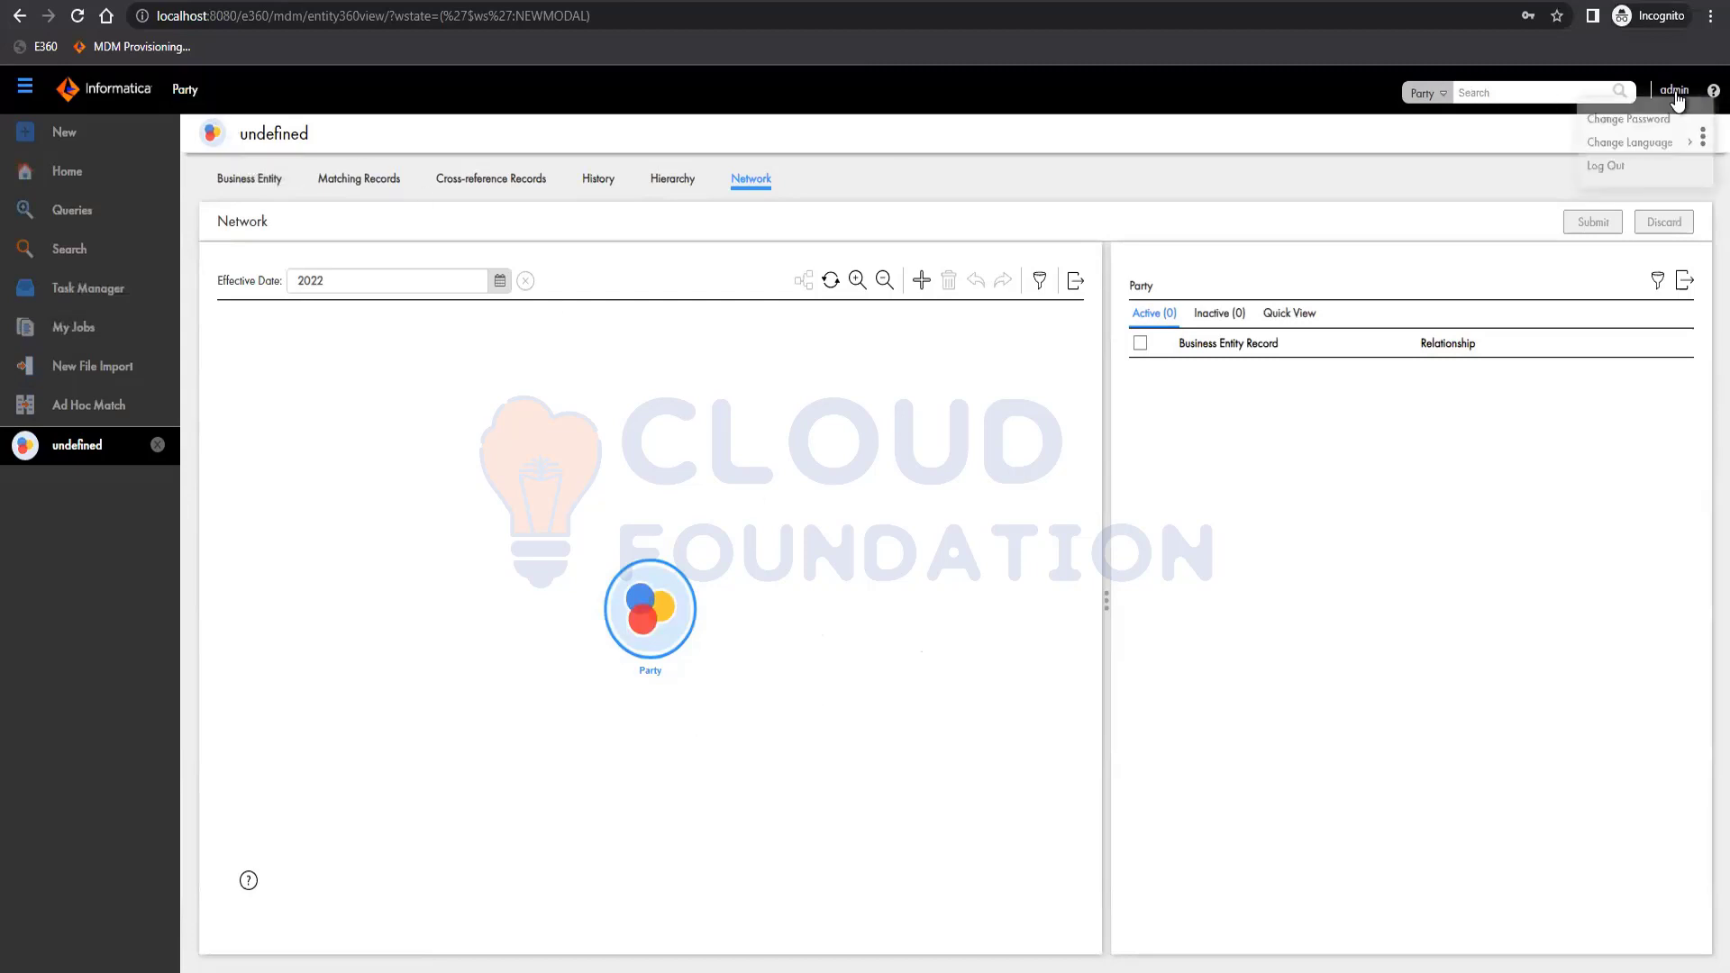
left_click(1679, 105)
left_click(1669, 97)
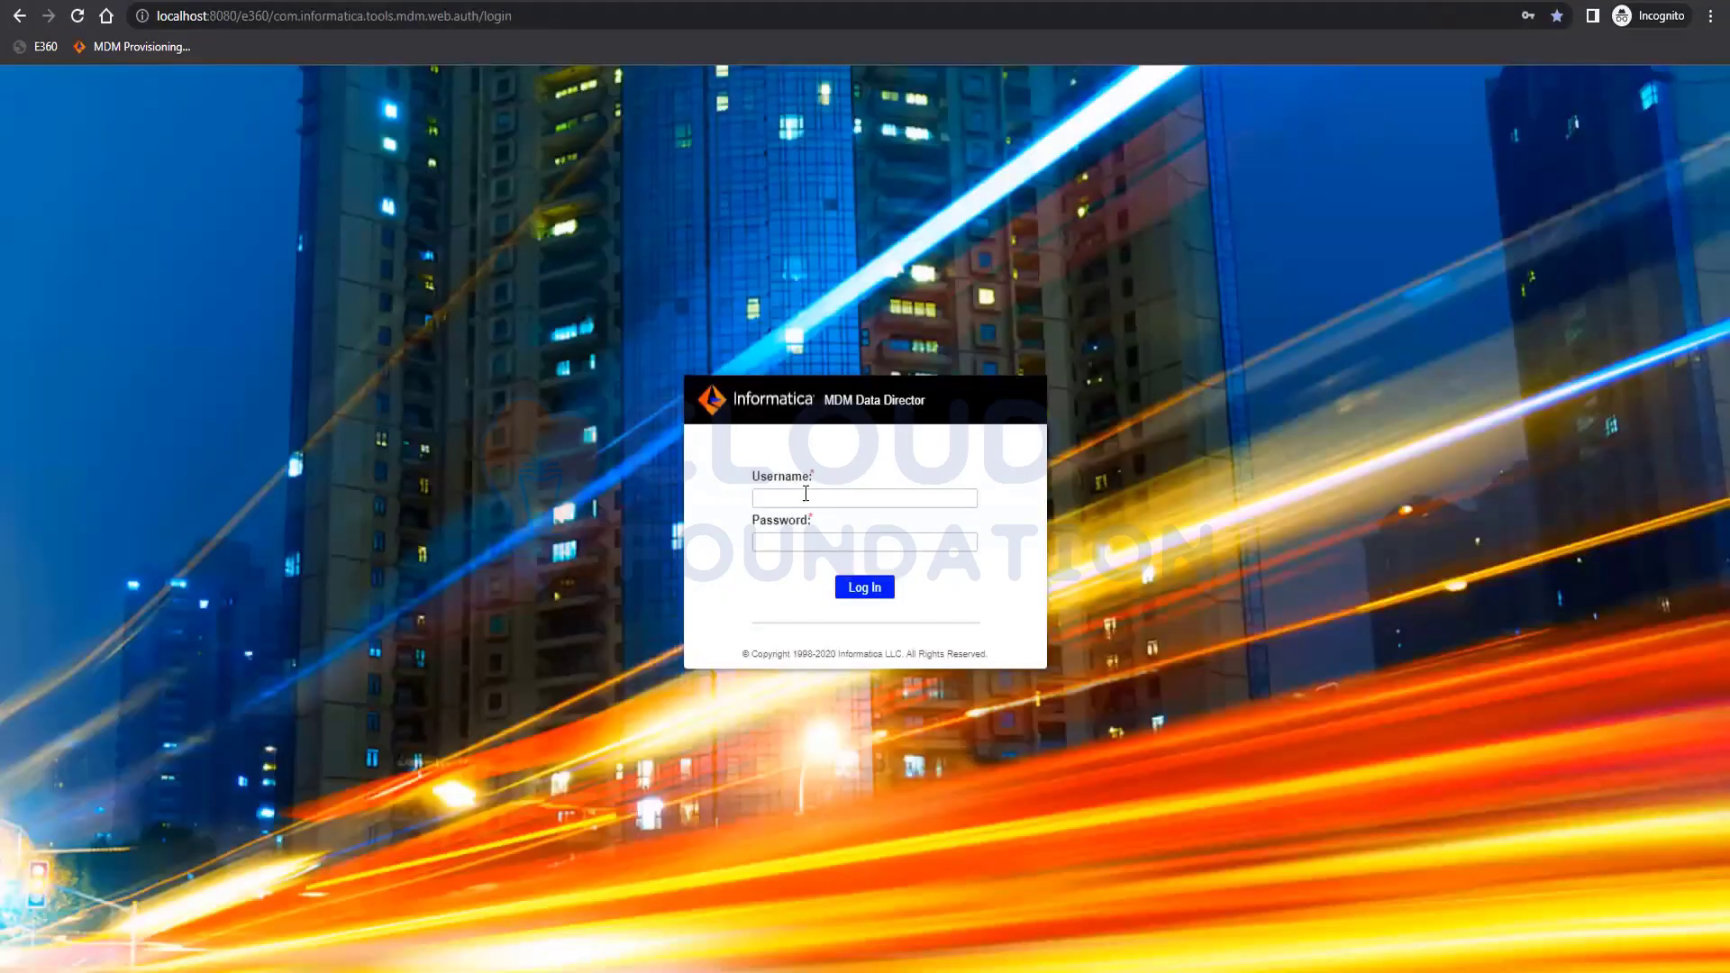
Sign back in to Data Director with the admin credentials.
left_click(806, 494)
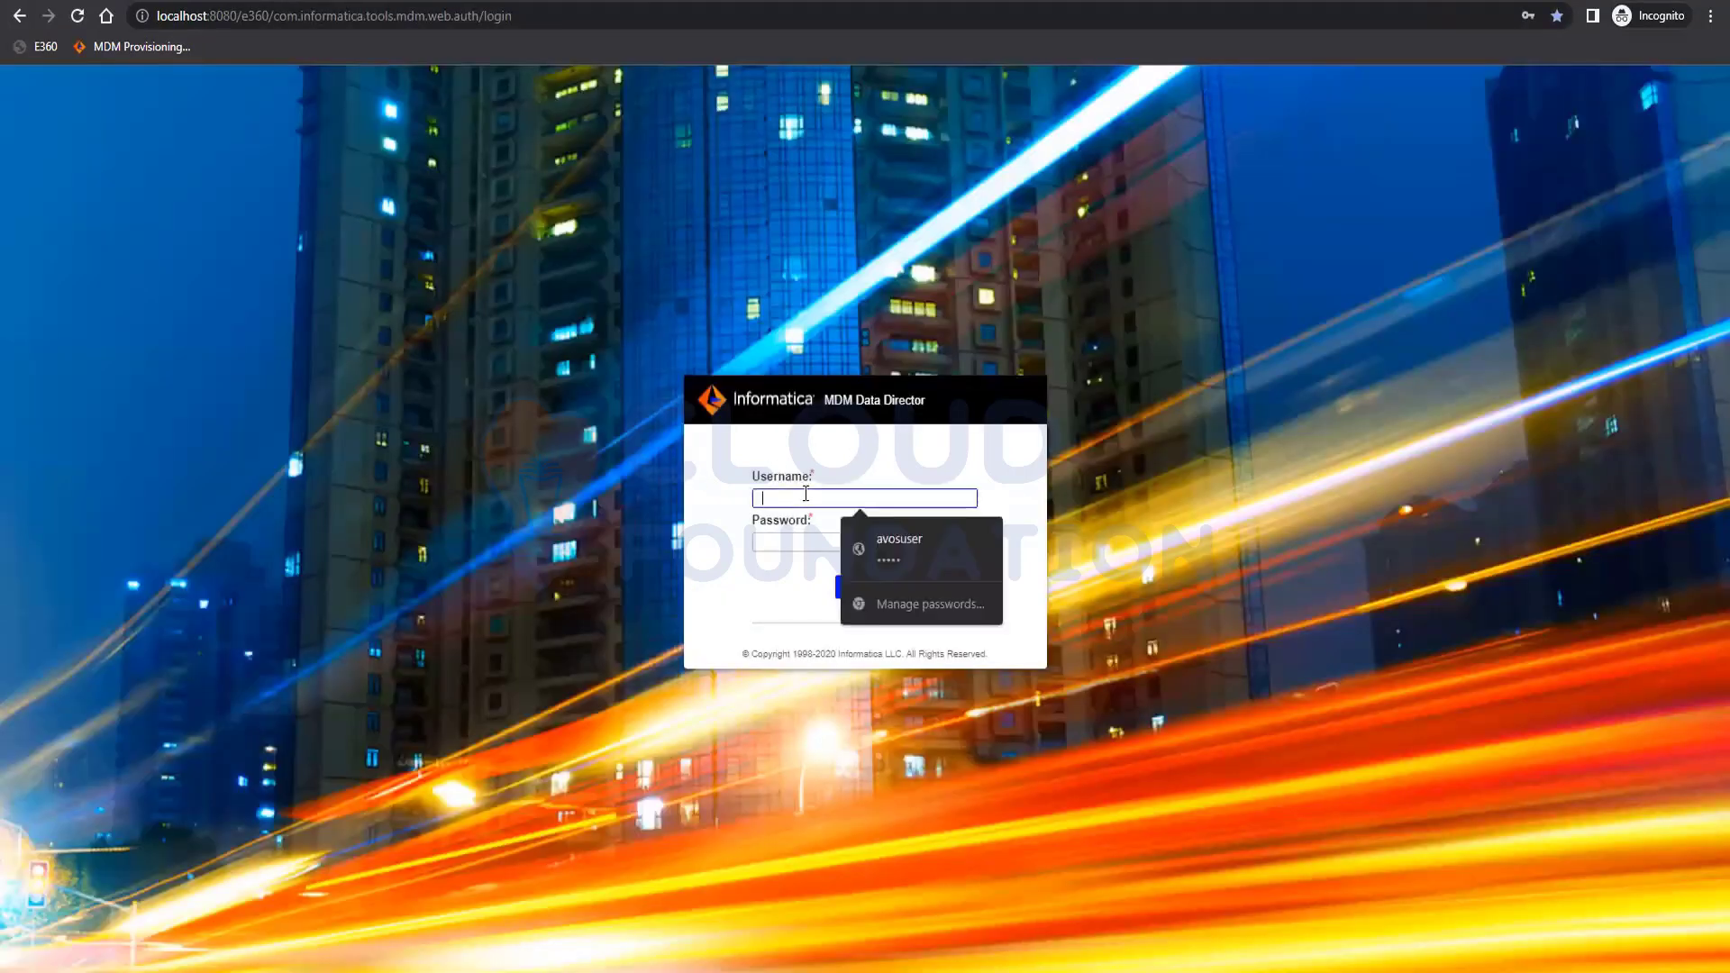
type("admin")
key("Tab")
type("adm")
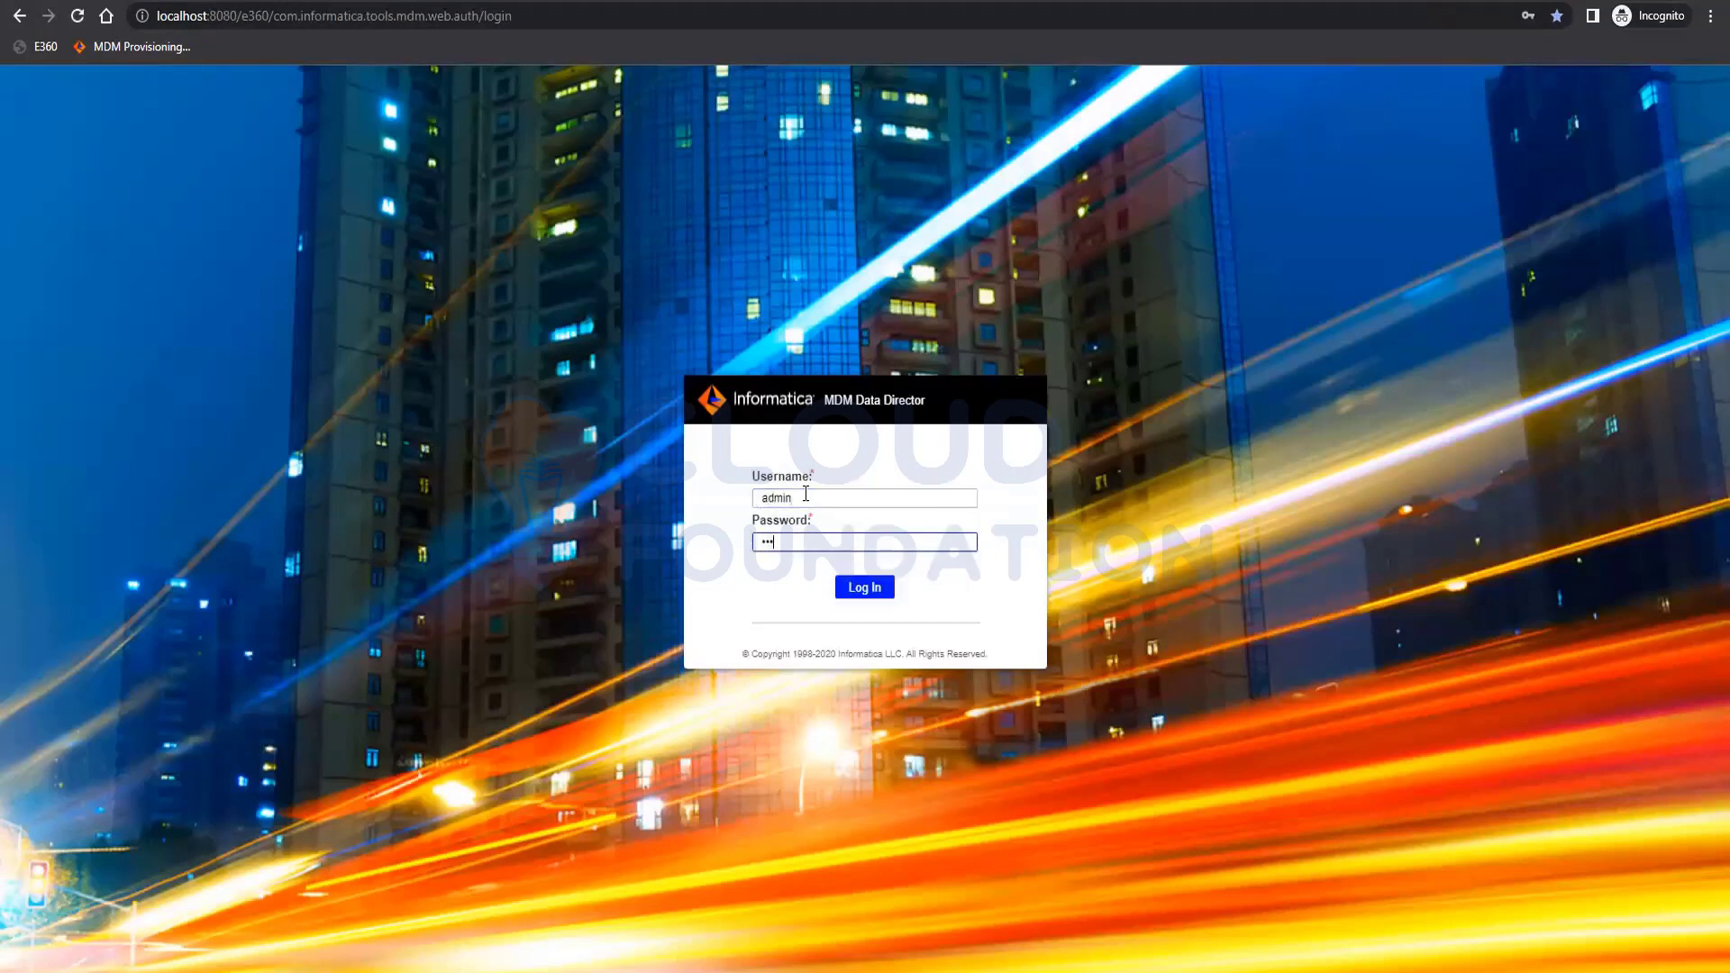
type("in")
key("Return")
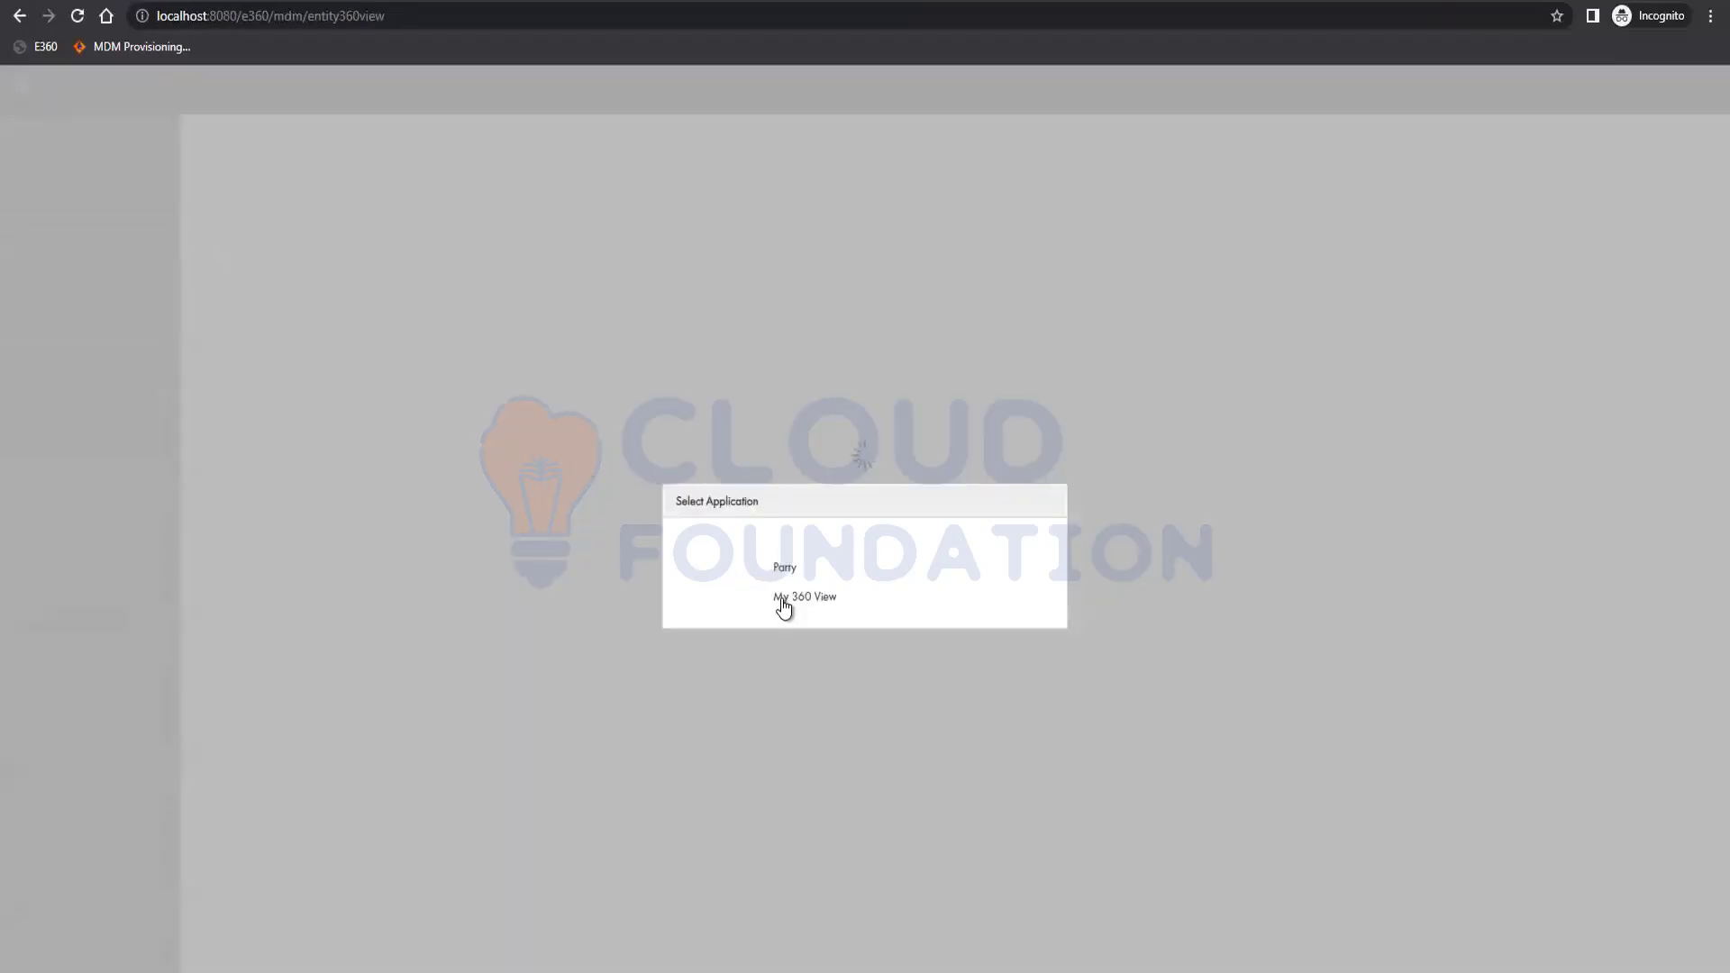
Open My 360 View and begin a new query, closing it without picking an entity type.
left_click(783, 601)
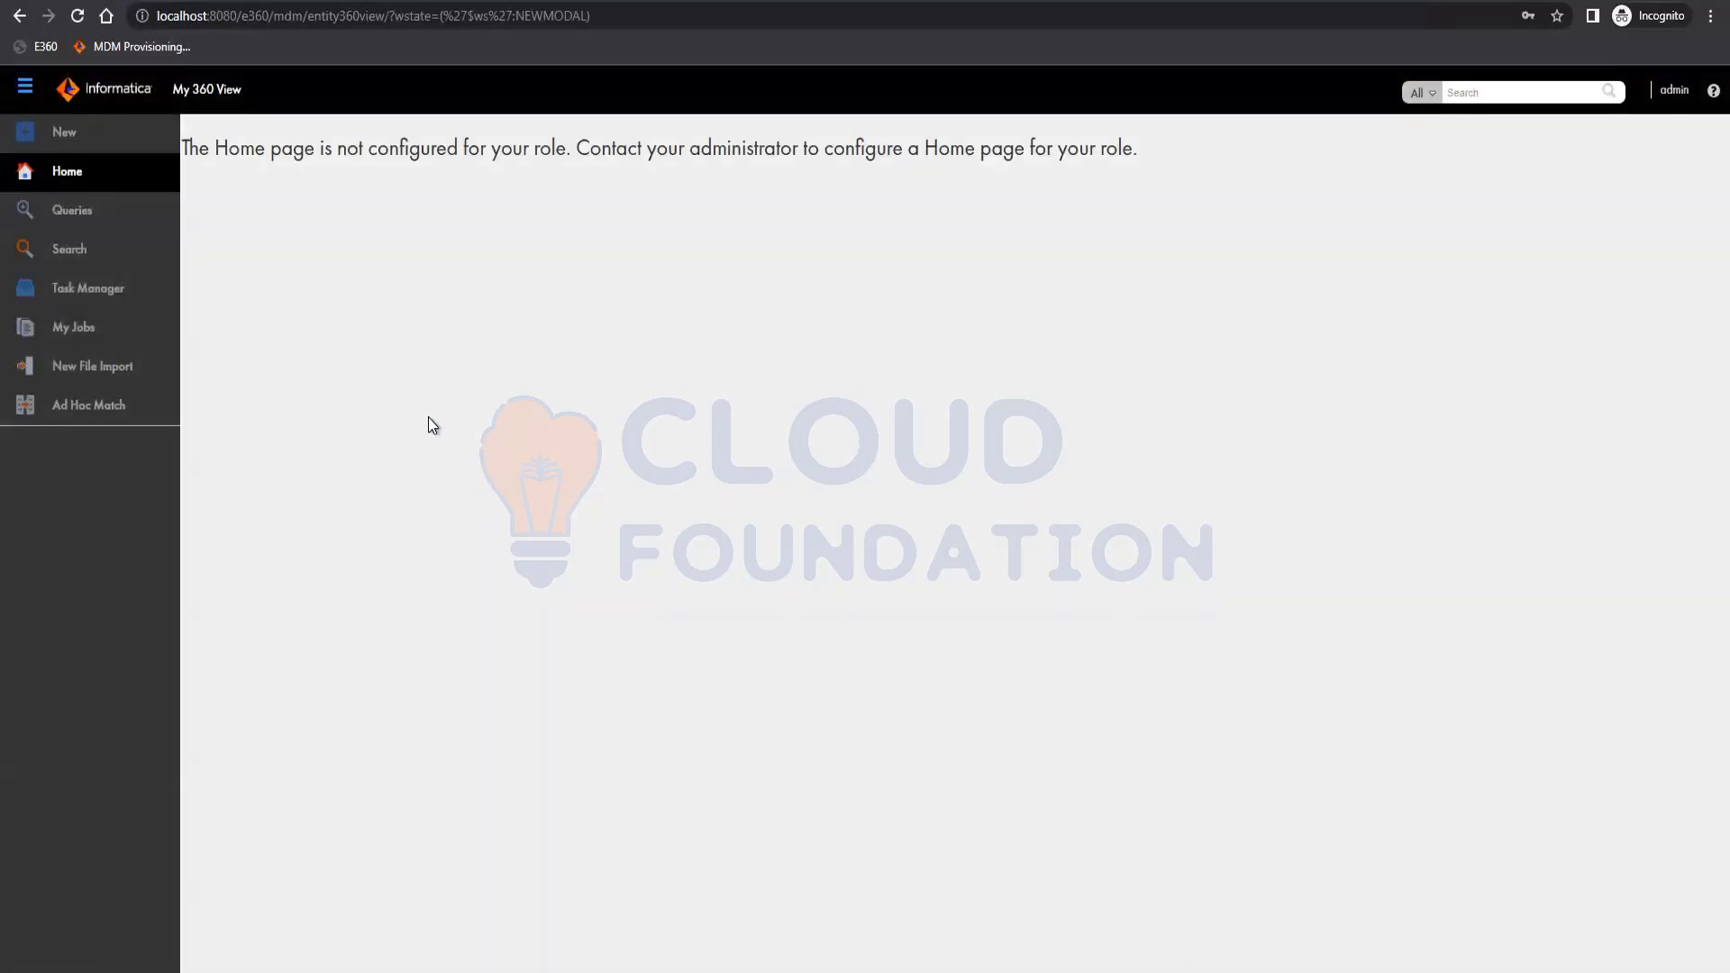
left_click(86, 213)
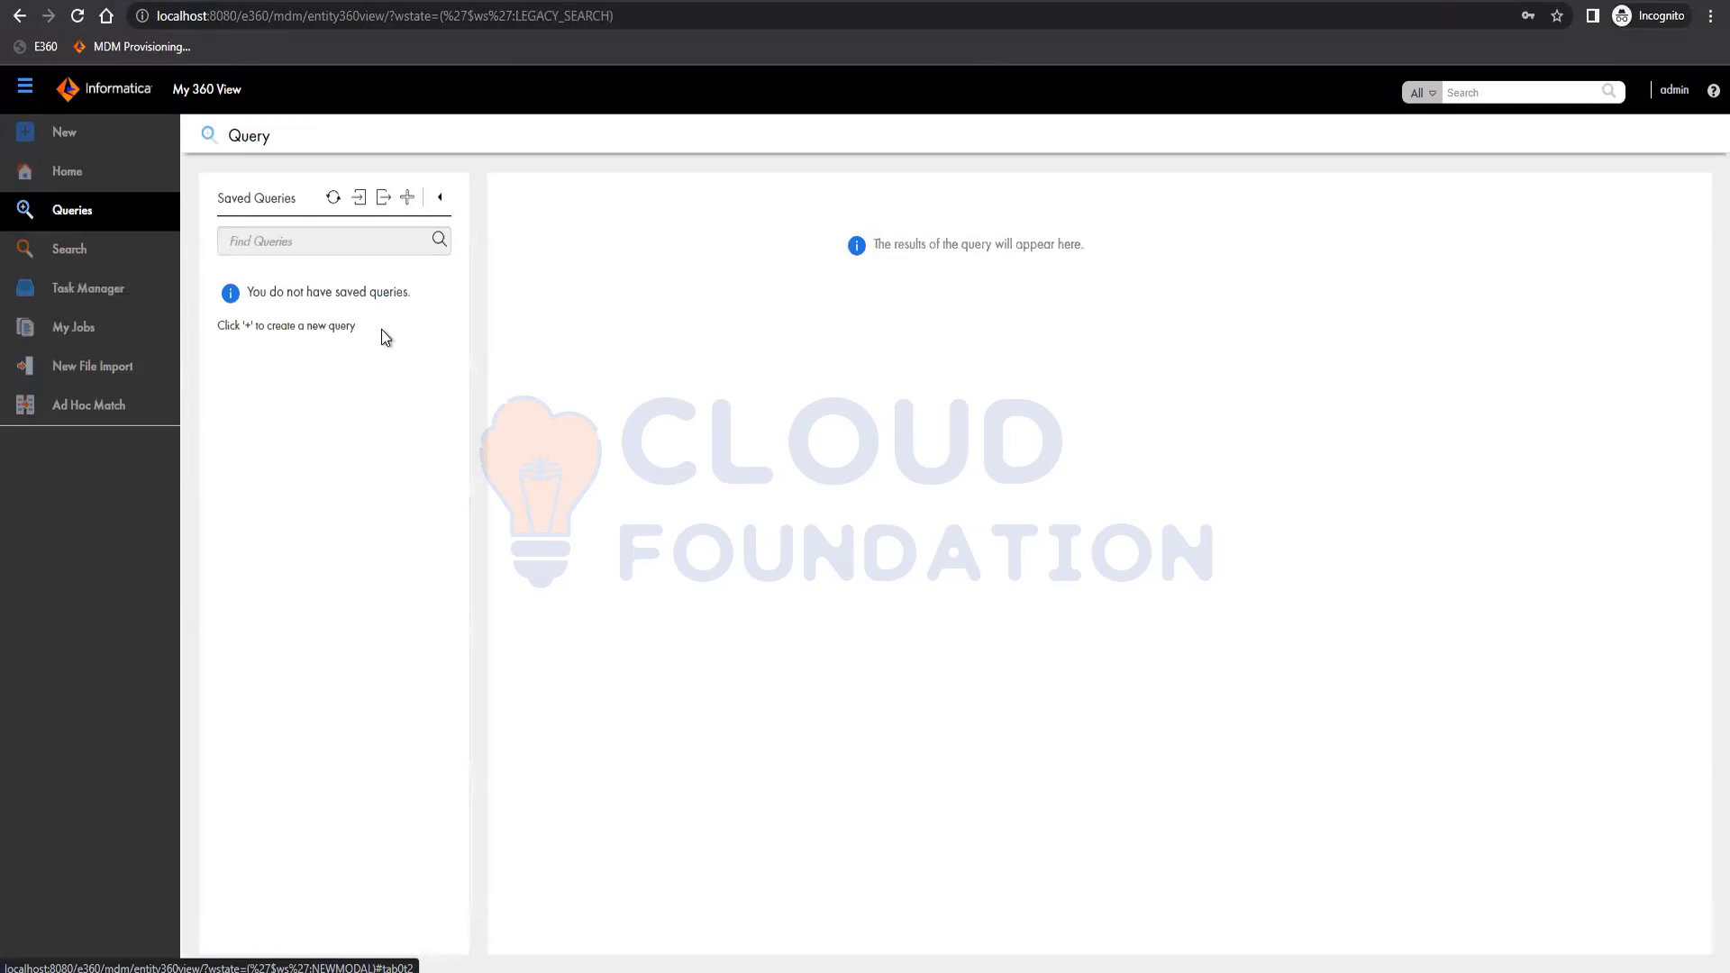
left_click(407, 197)
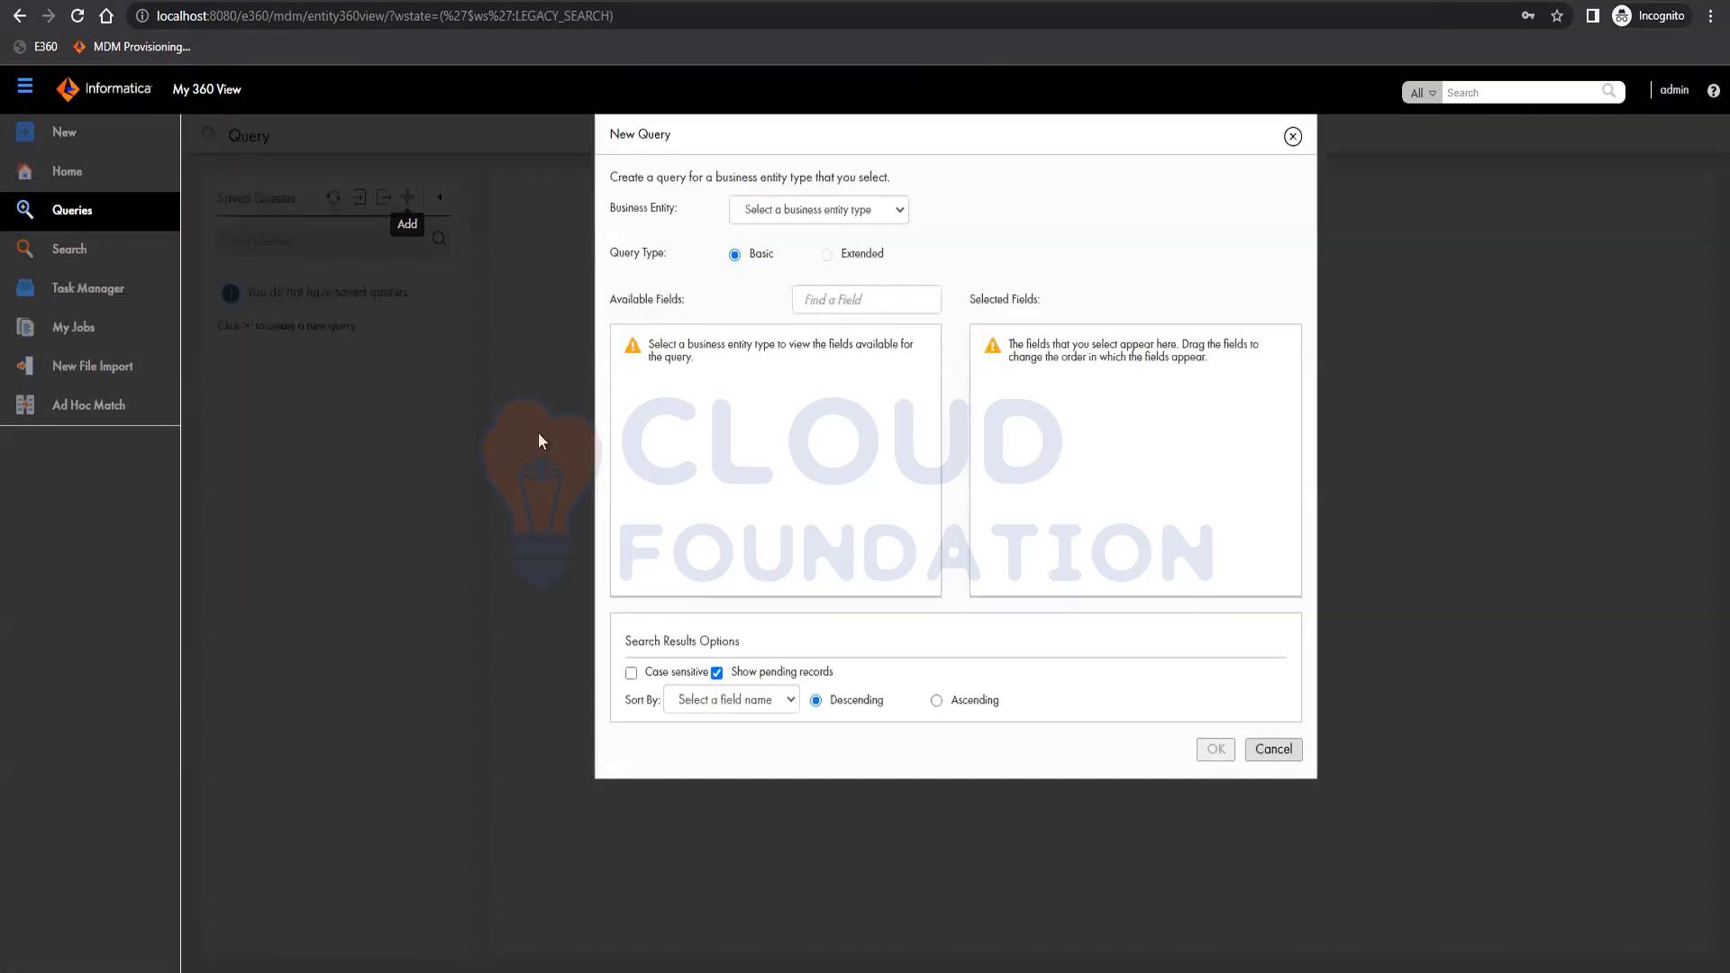
left_click(800, 210)
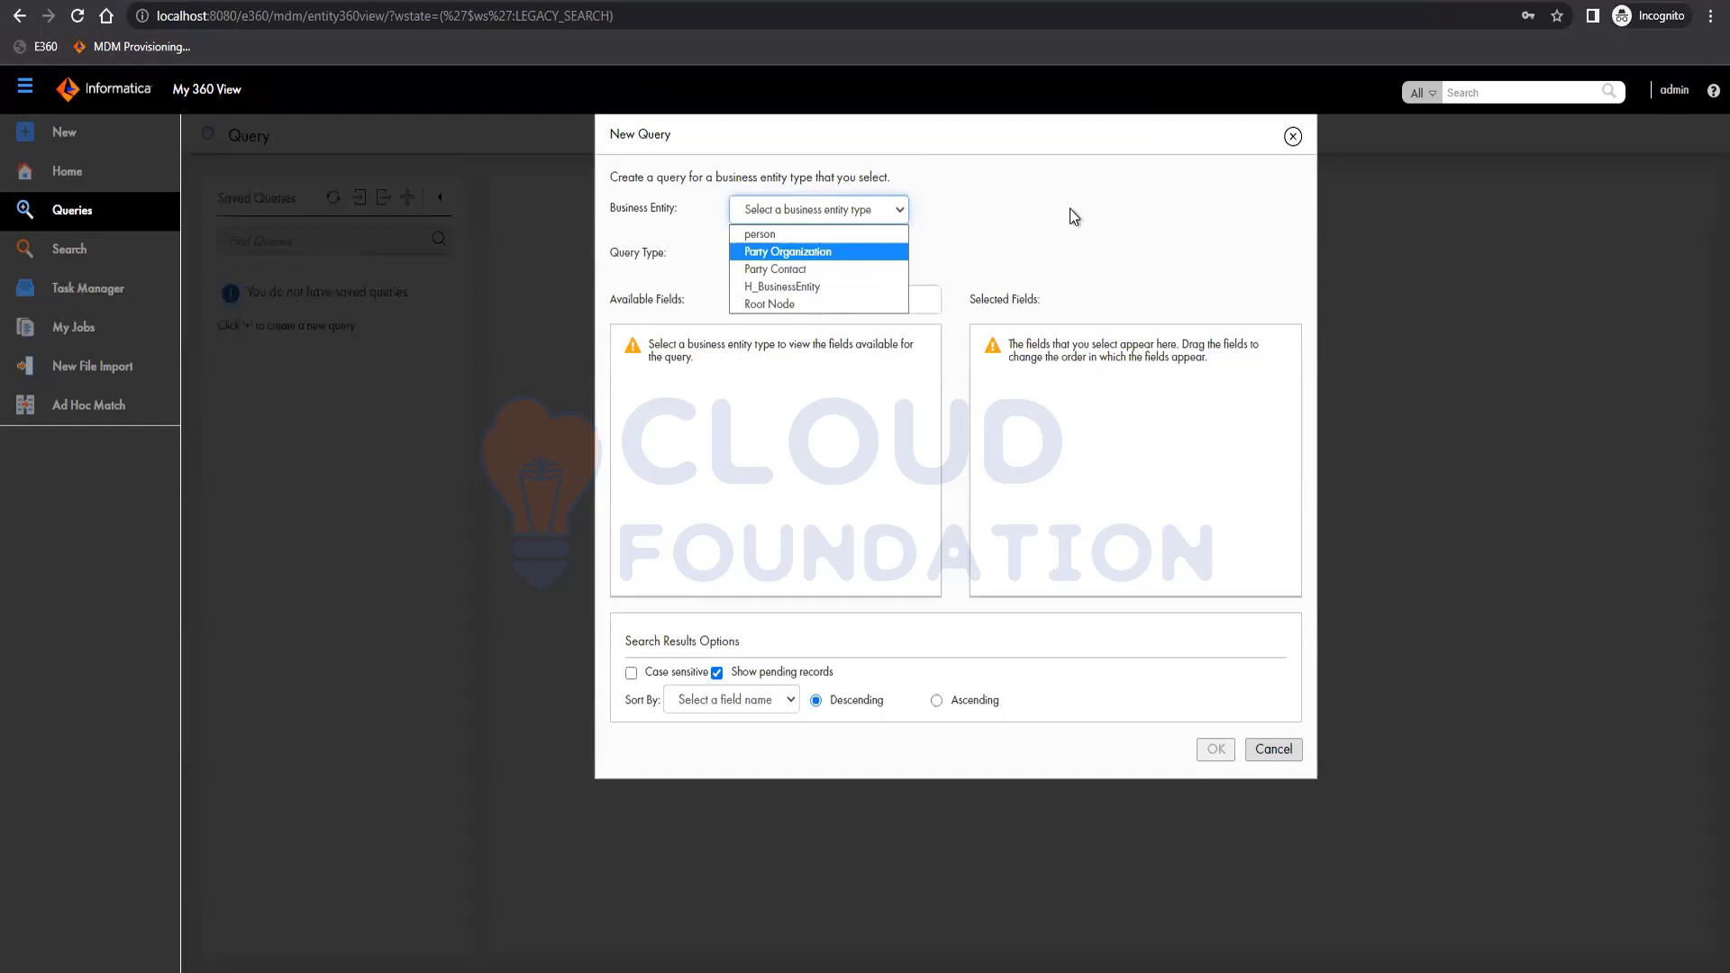
left_click(1292, 137)
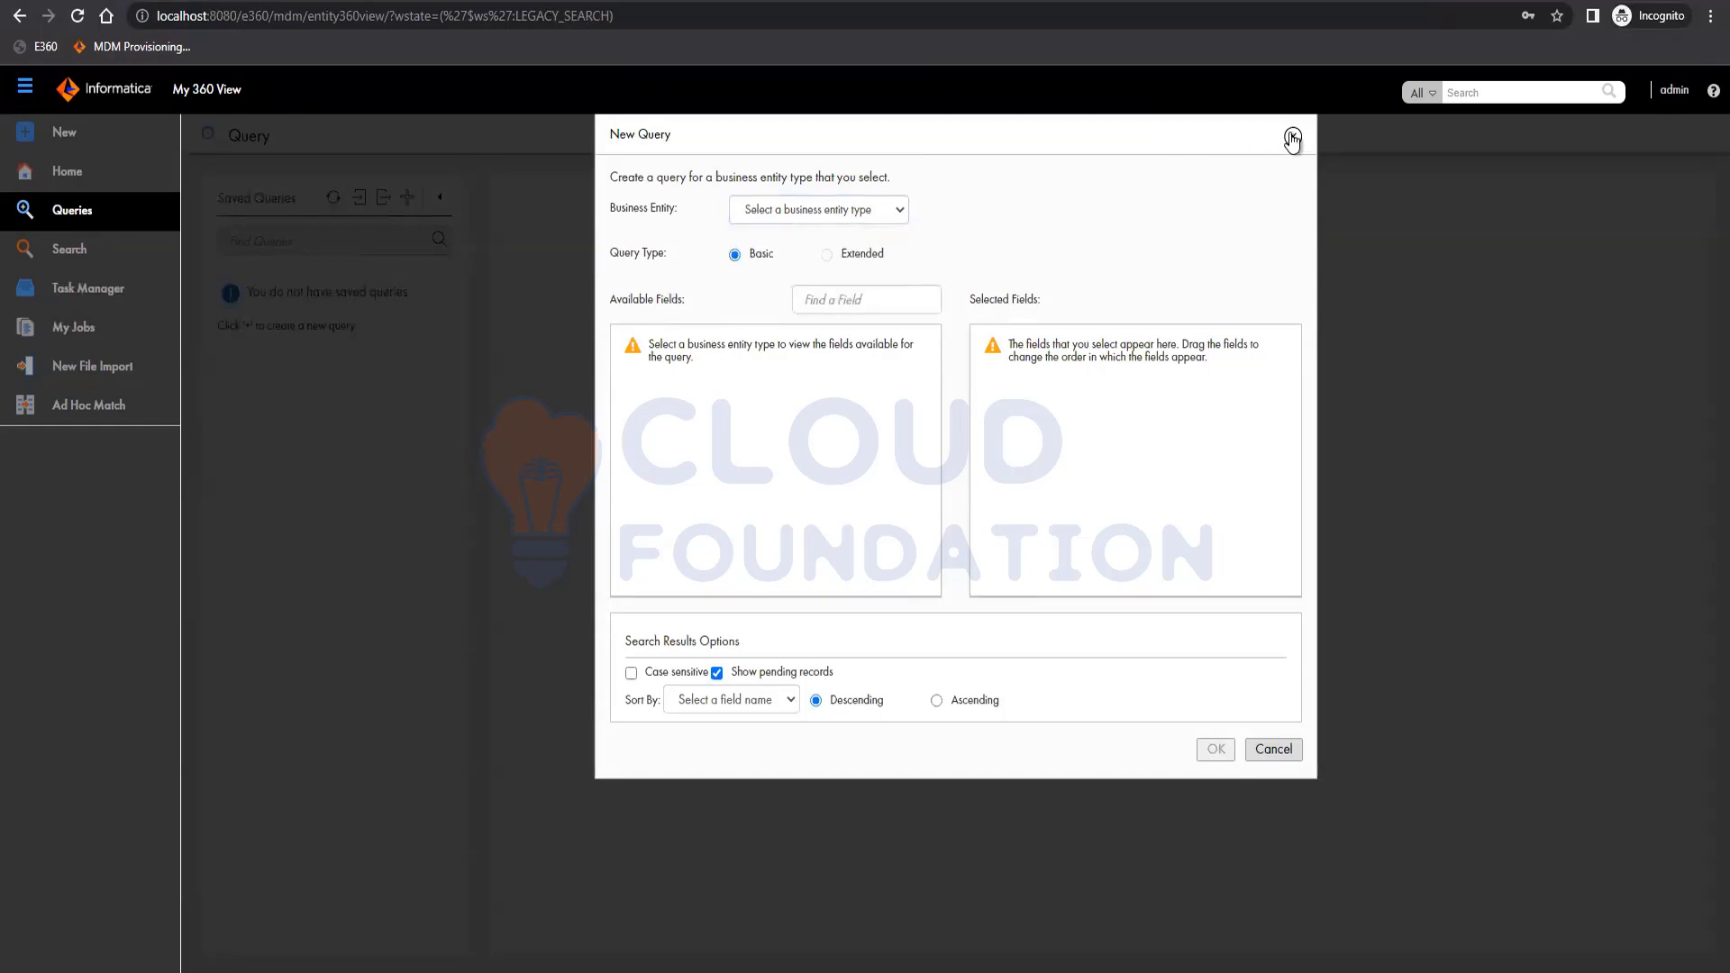
left_click(1292, 137)
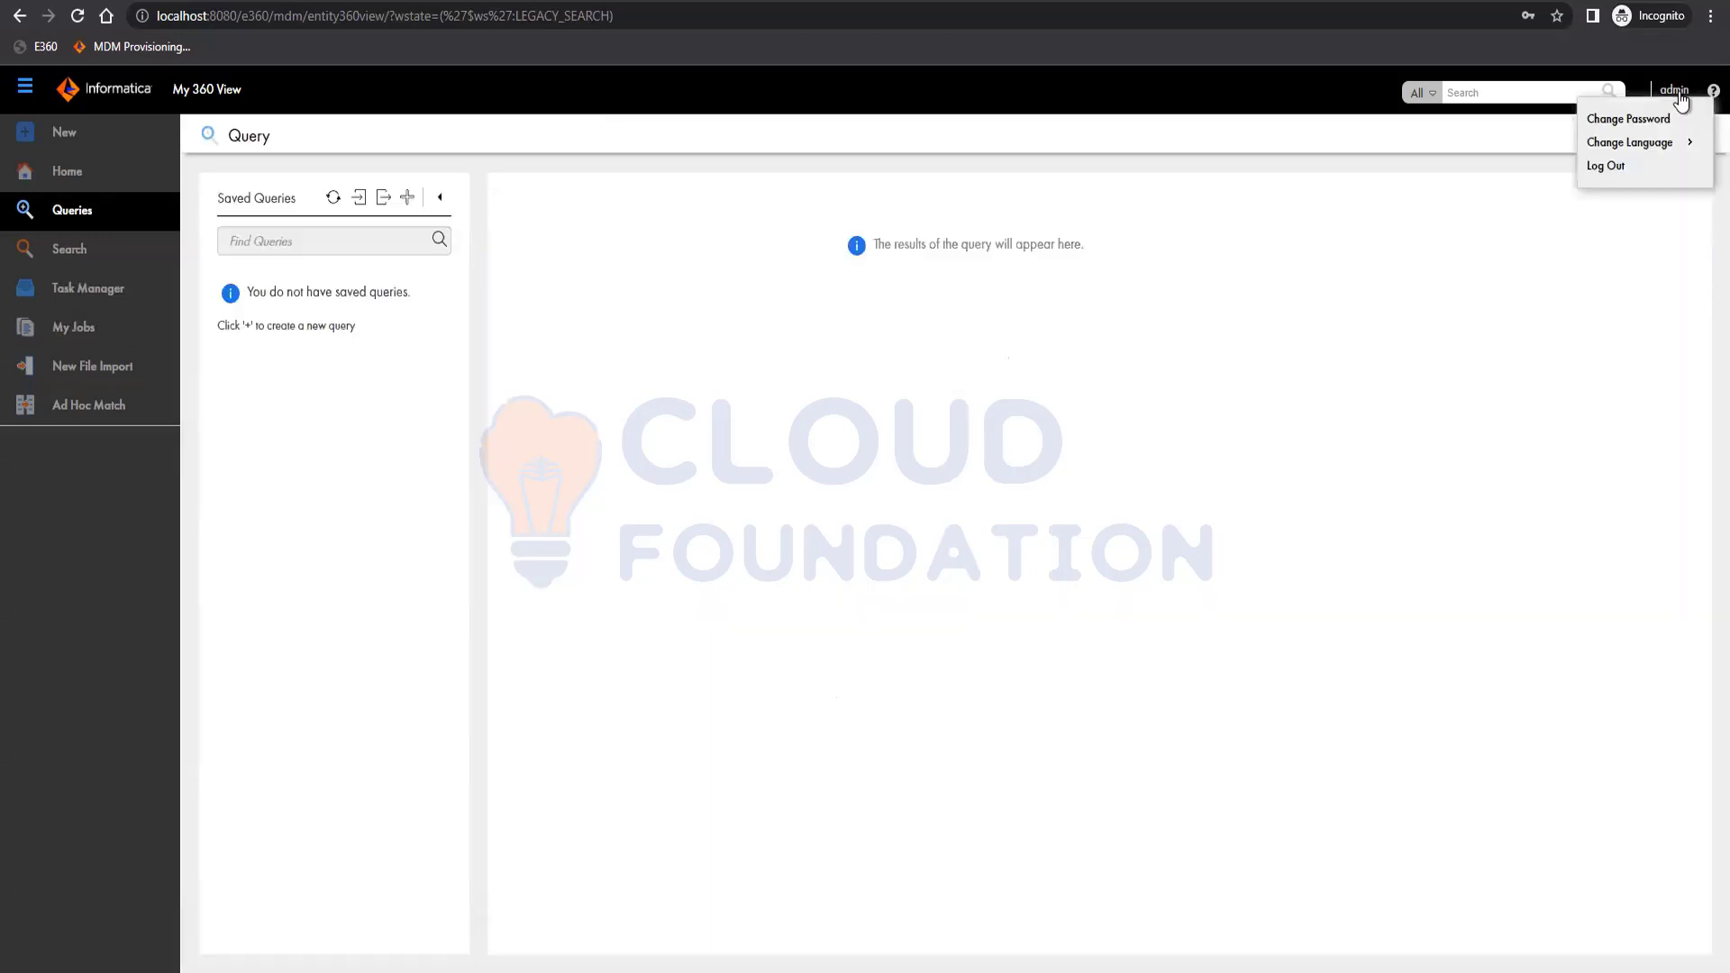
Log out of Data Director, sign back in as admin, and open the Party application.
mouse_move(1666, 99)
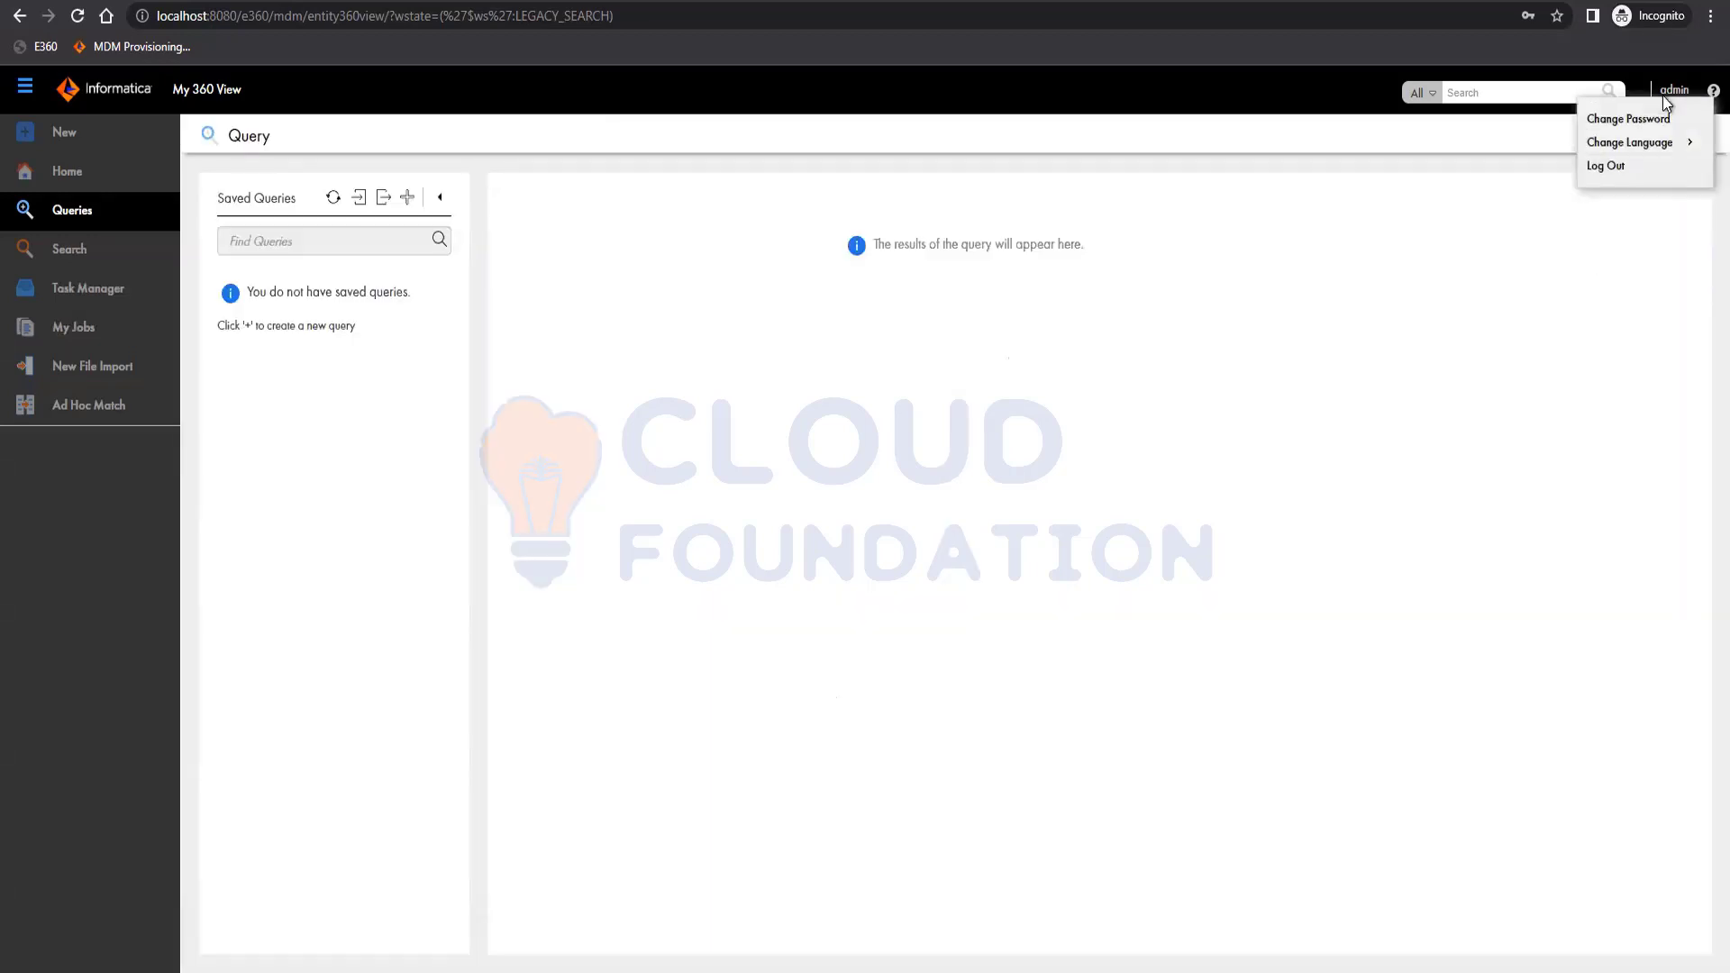
left_click(1622, 168)
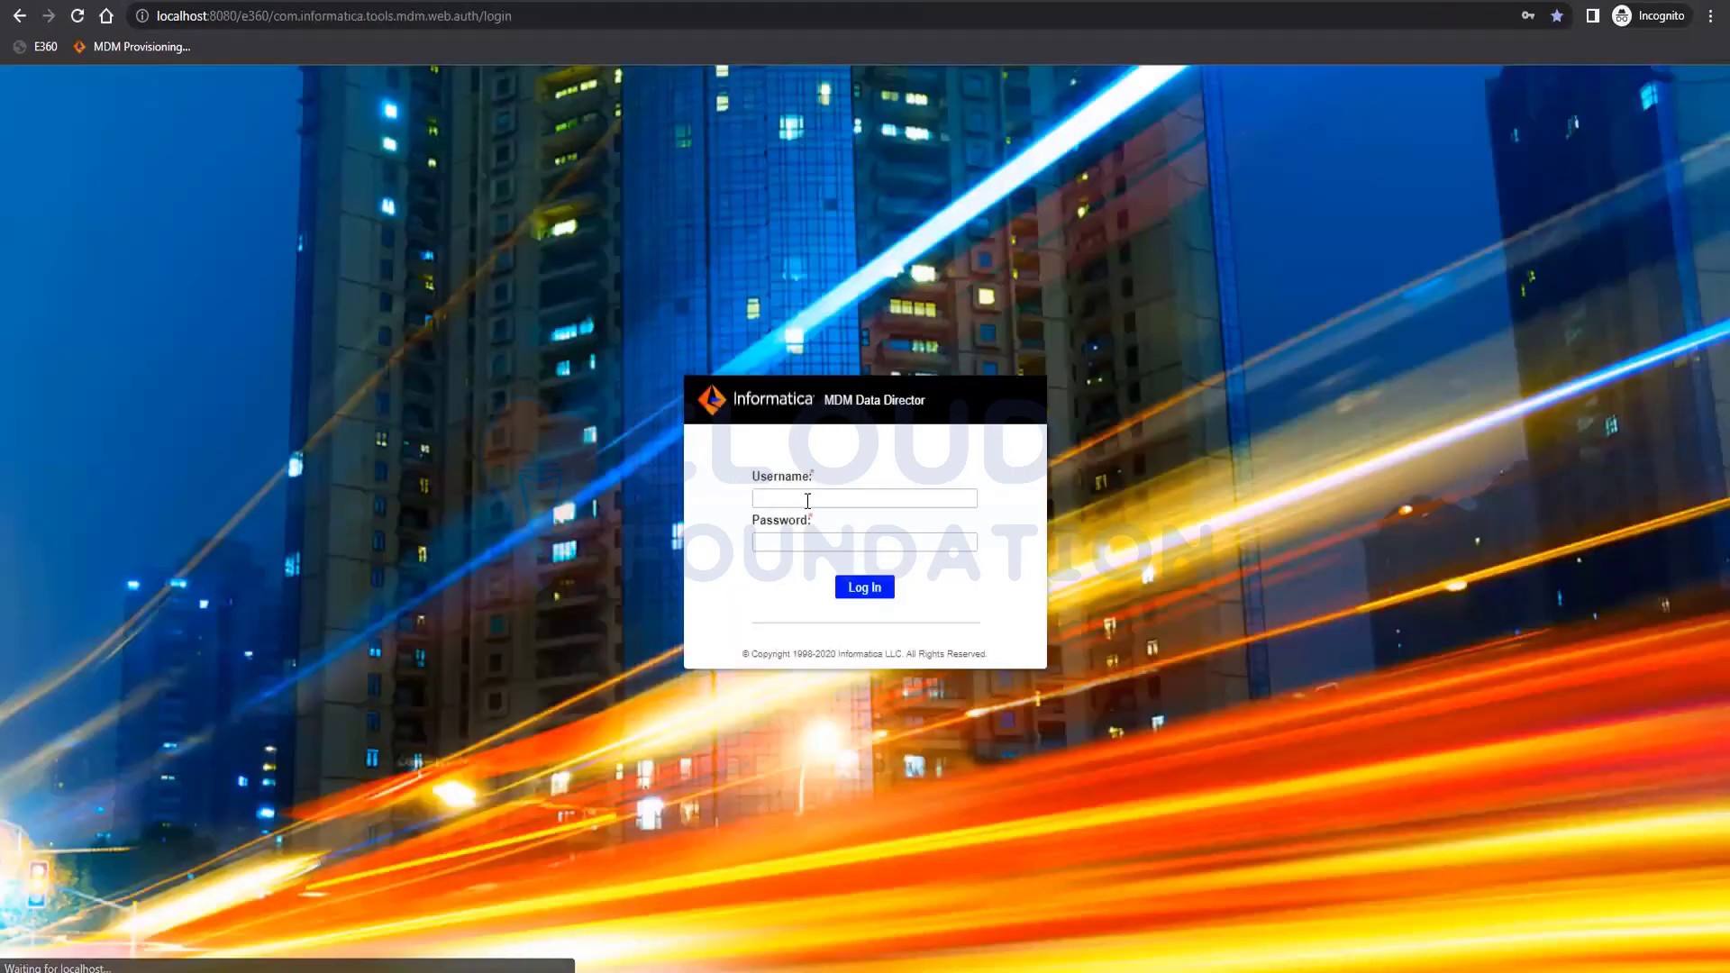
left_click(808, 499)
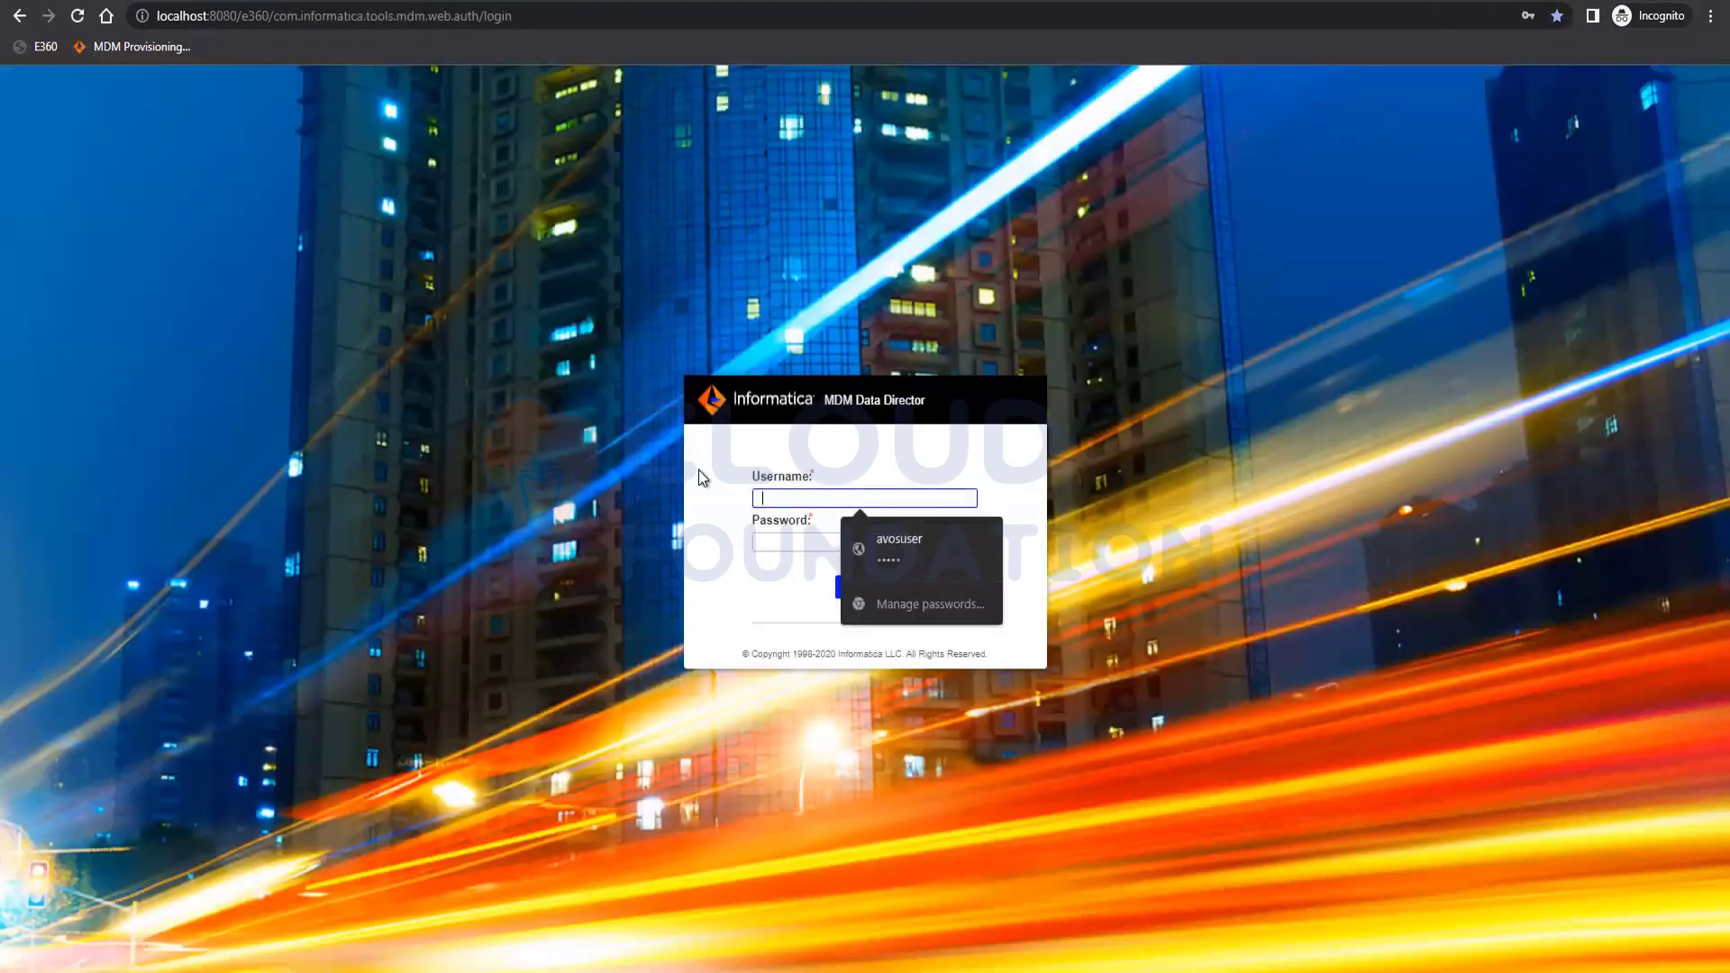
type("admin")
key("Tab")
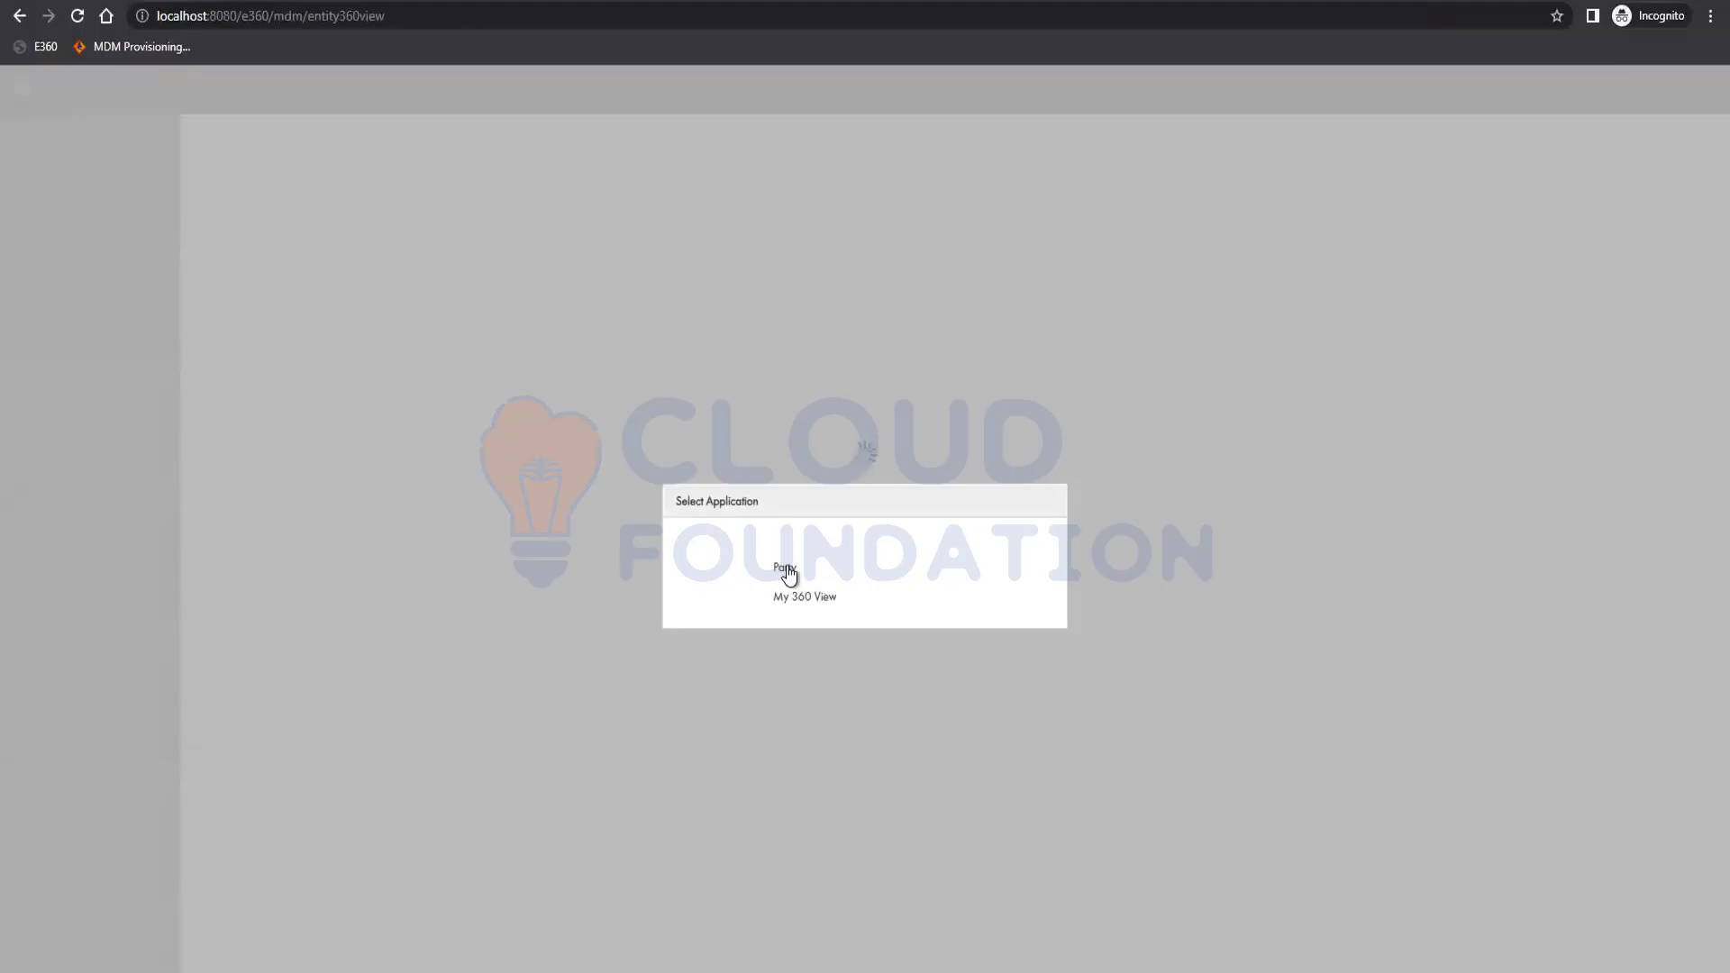
left_click(784, 568)
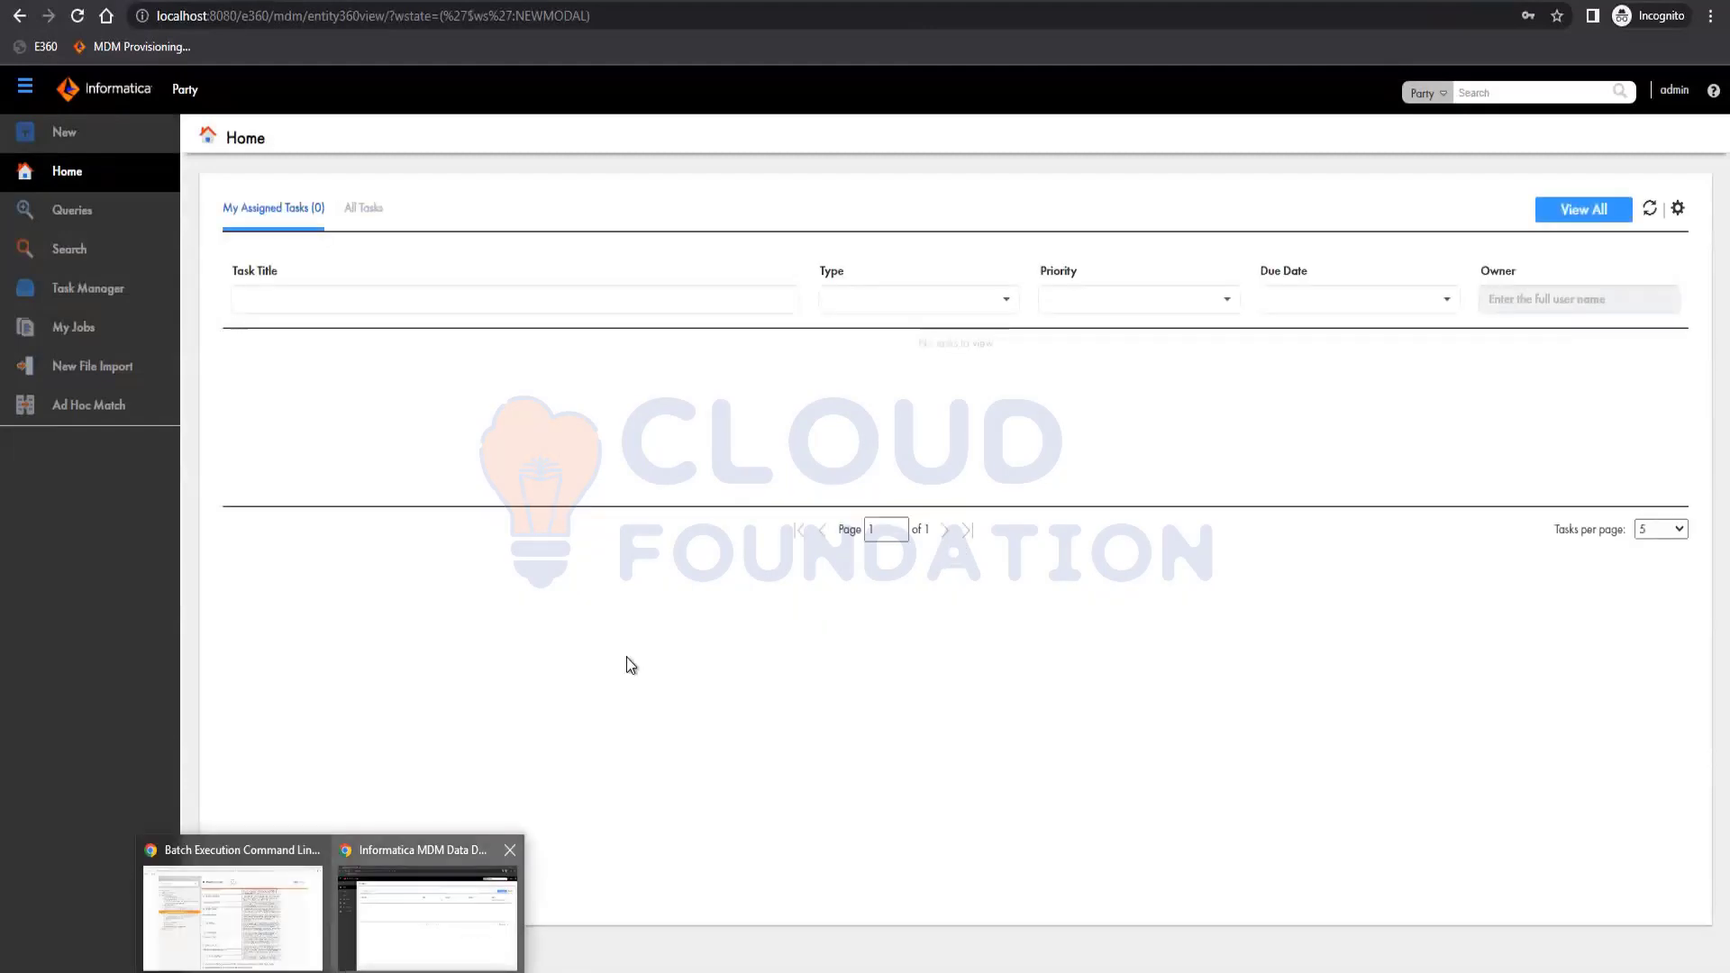
Create a Team Lead business entity query with First Name and Employee Code fields.
left_click(78, 216)
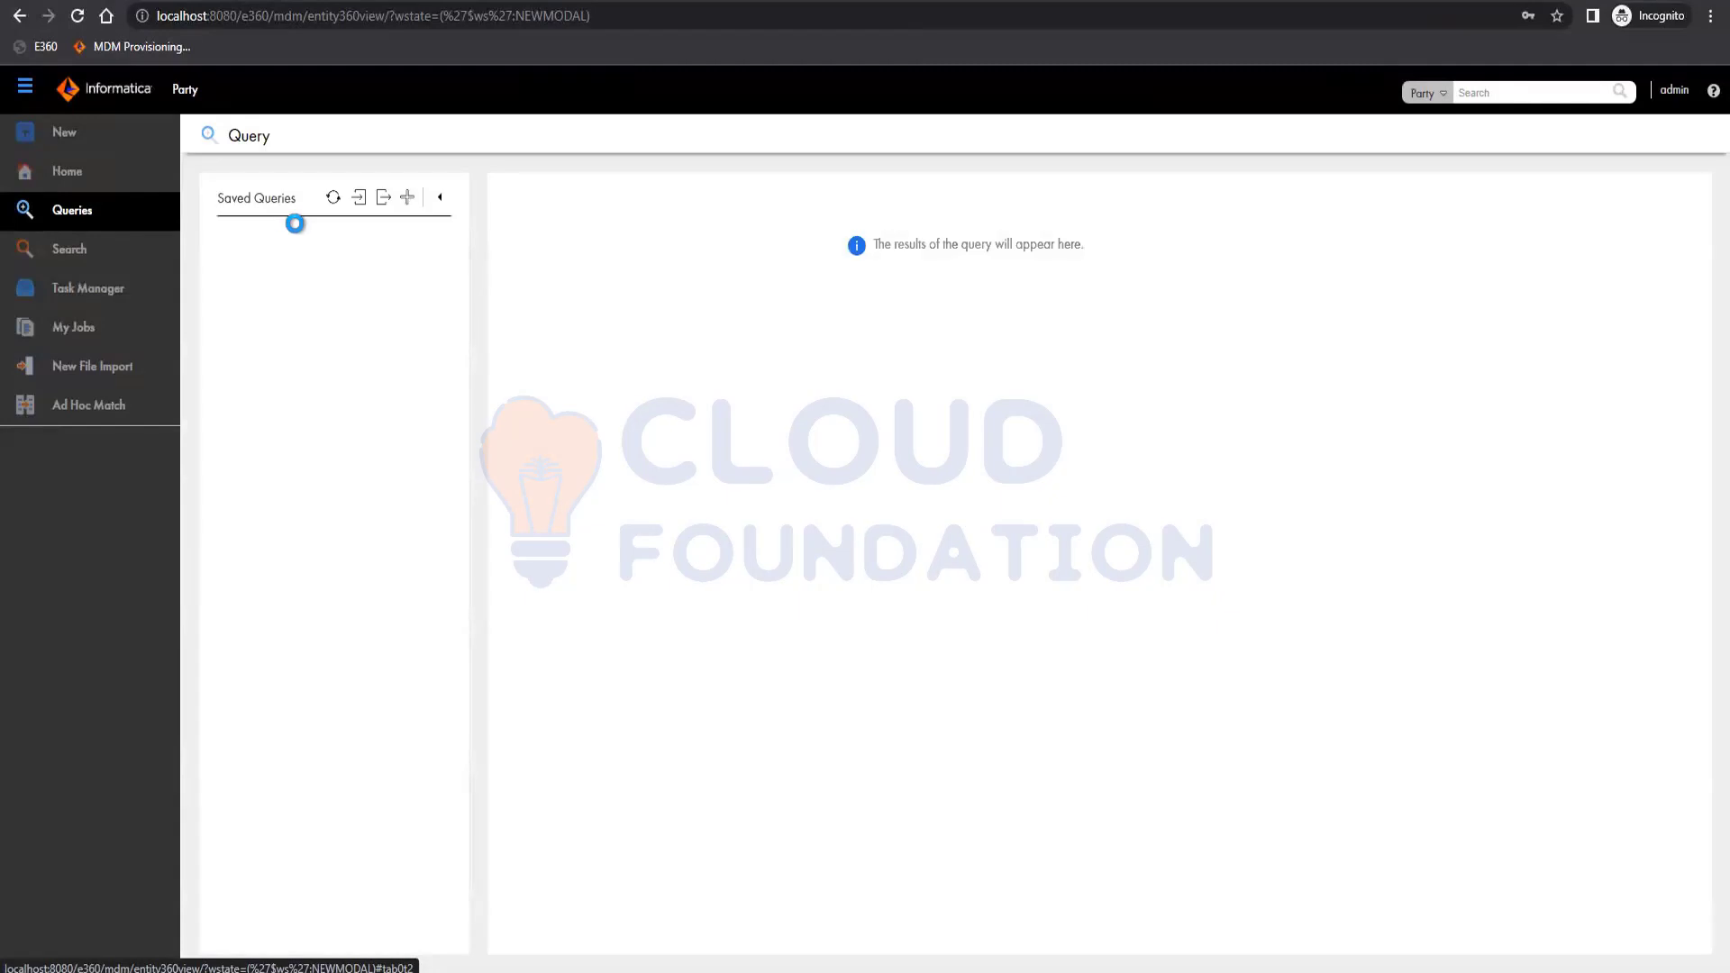
left_click(408, 198)
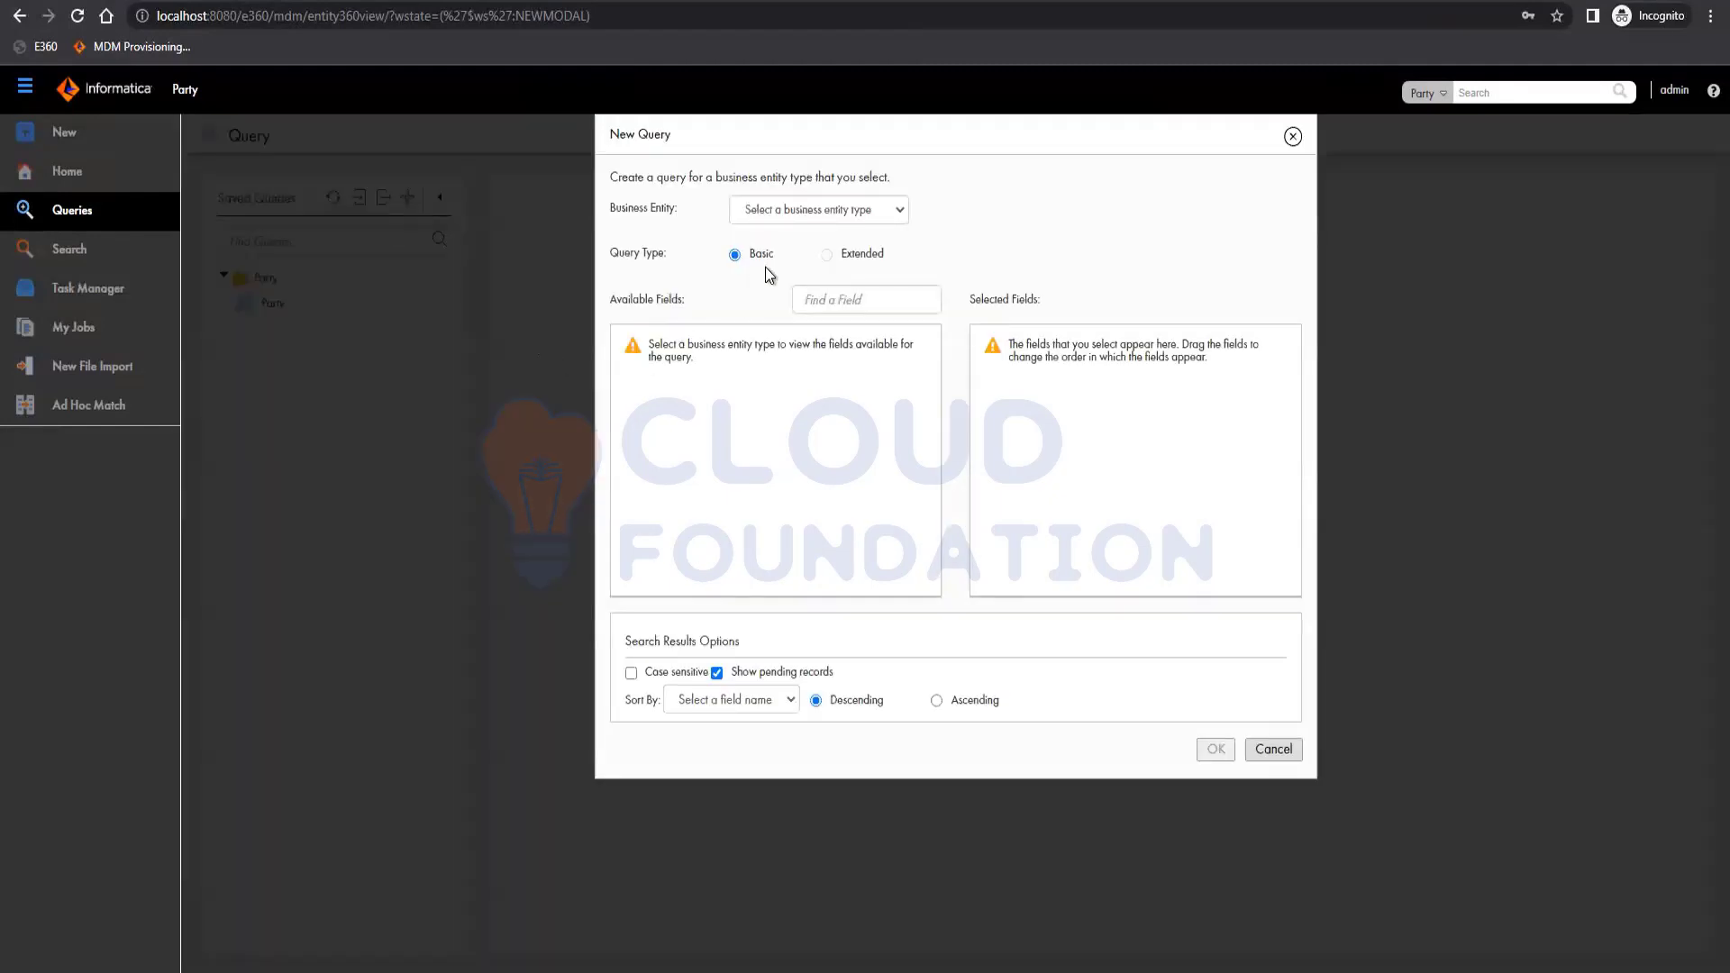
left_click(819, 211)
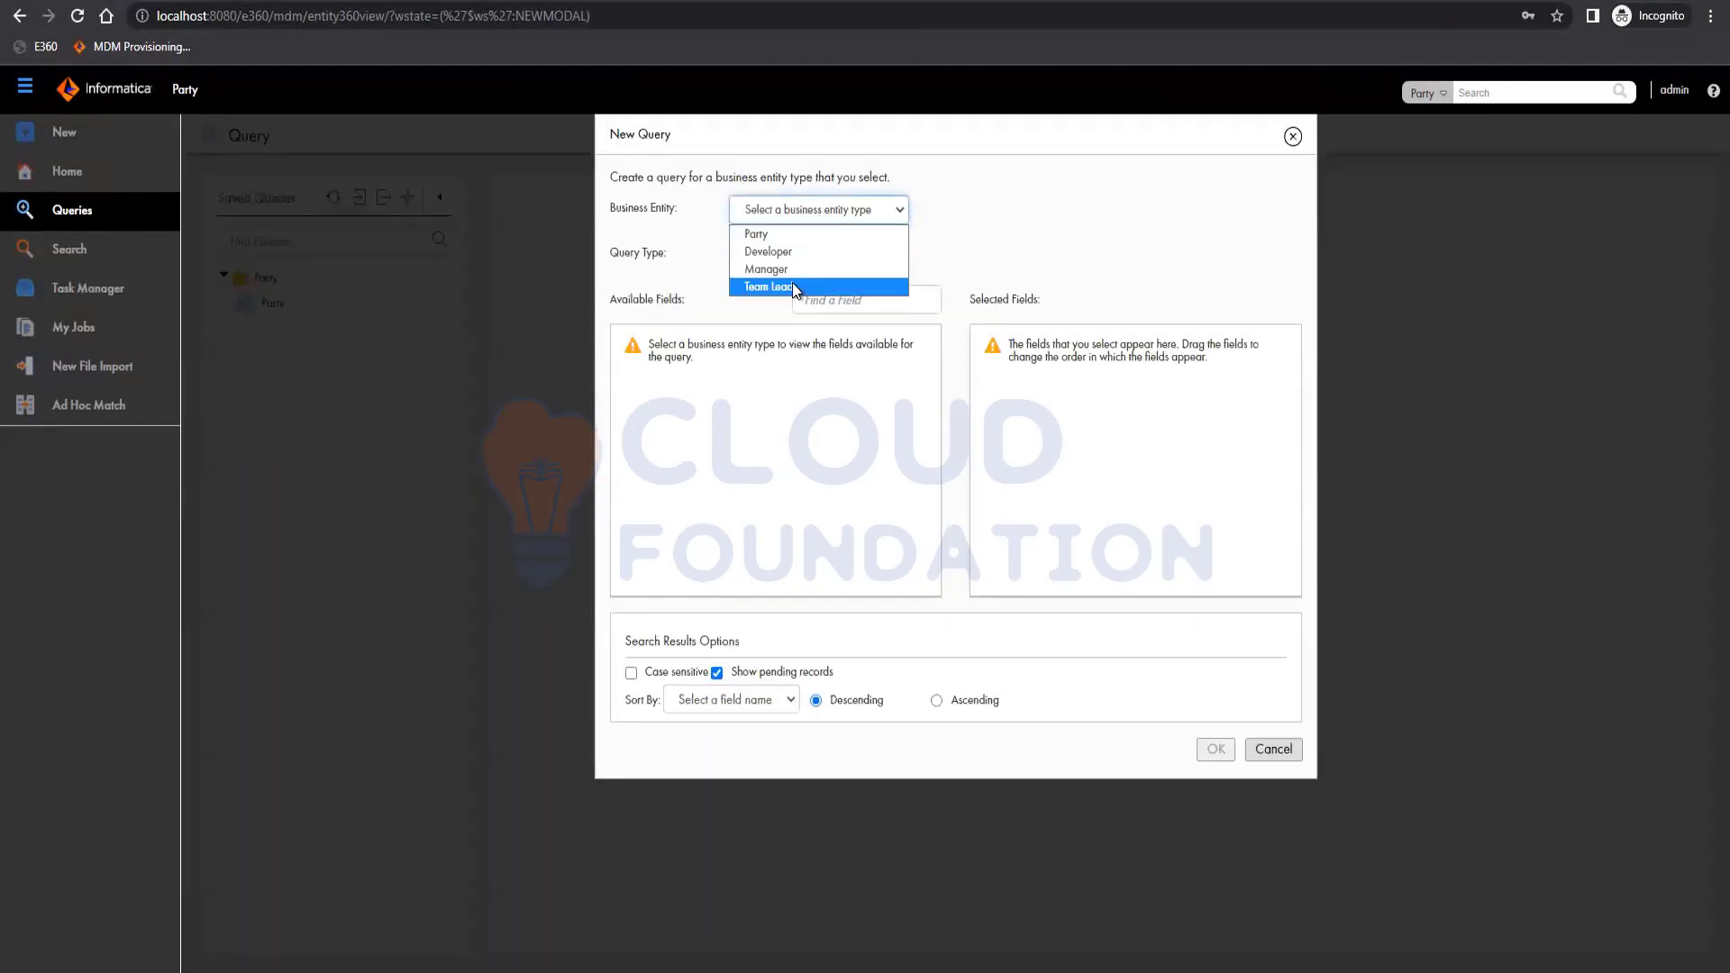
left_click(794, 474)
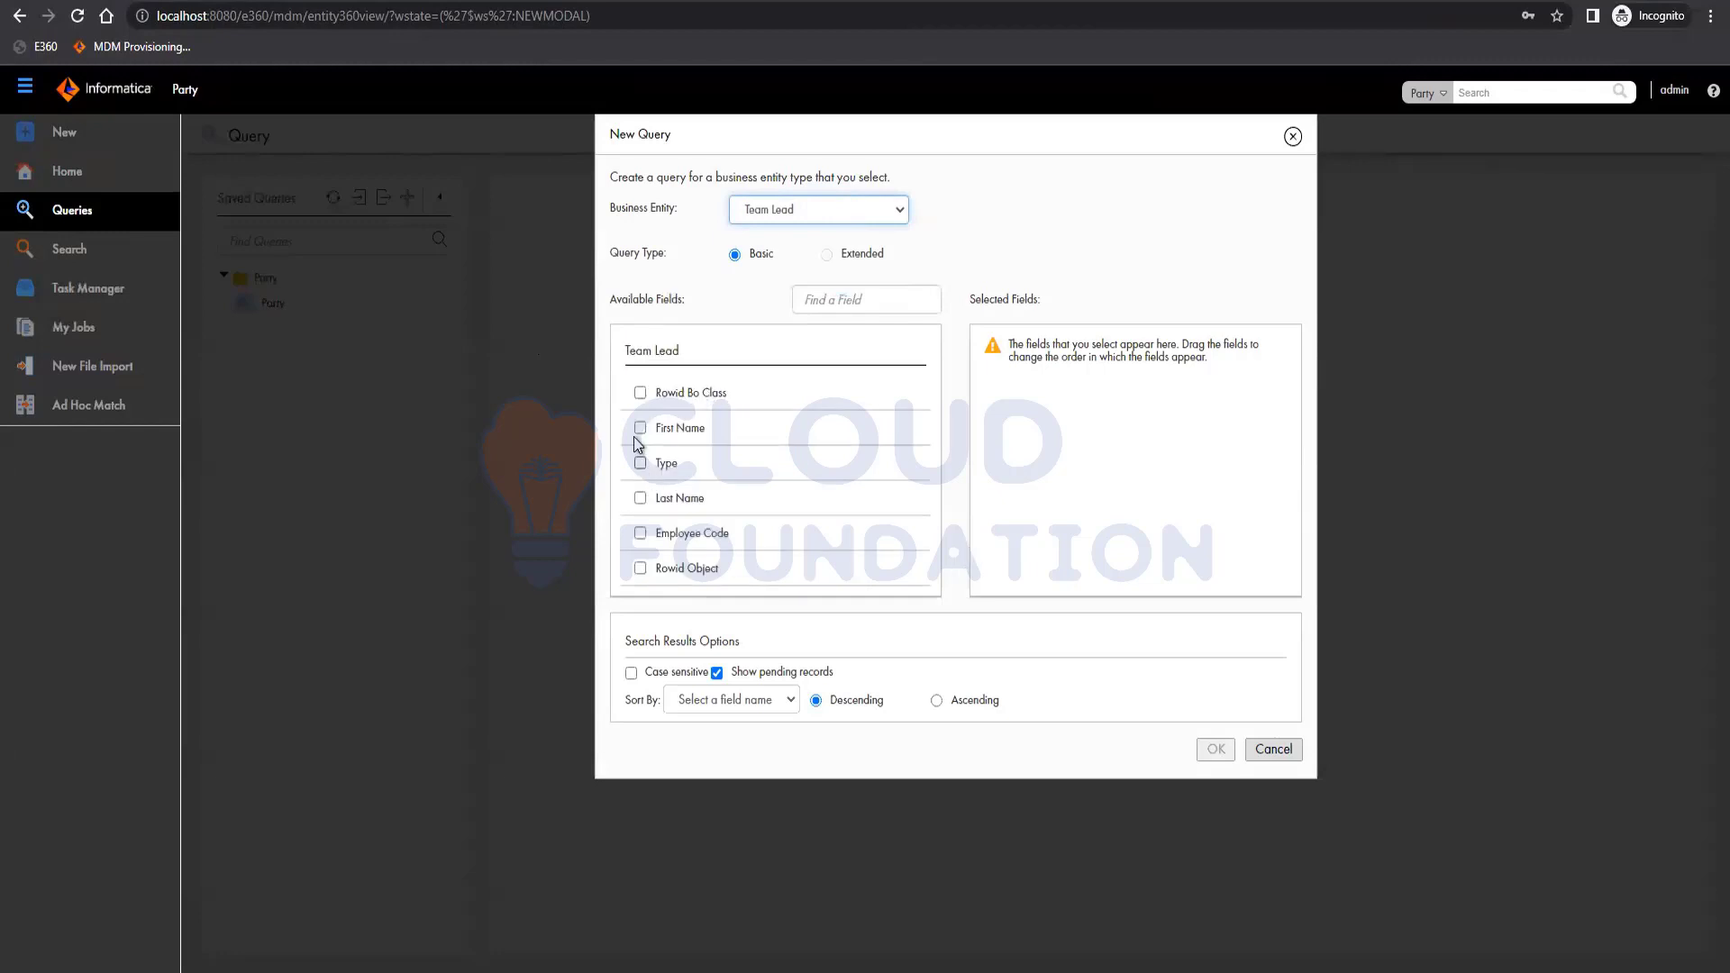
left_click(641, 429)
left_click(640, 535)
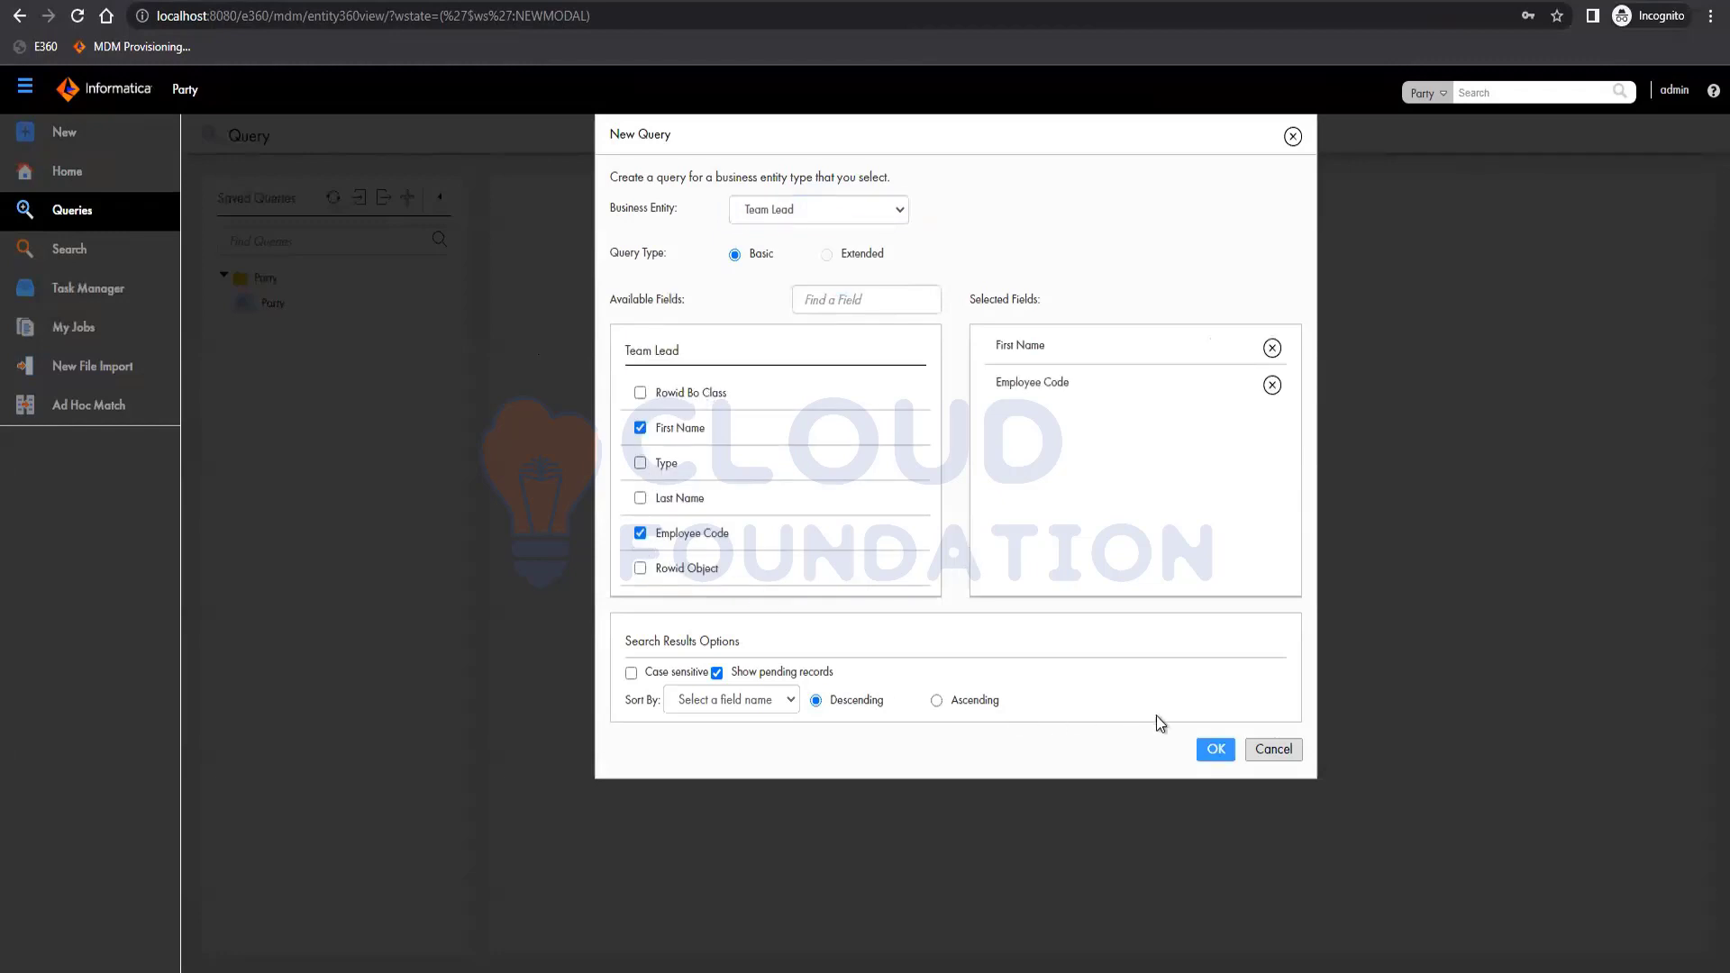
left_click(1214, 749)
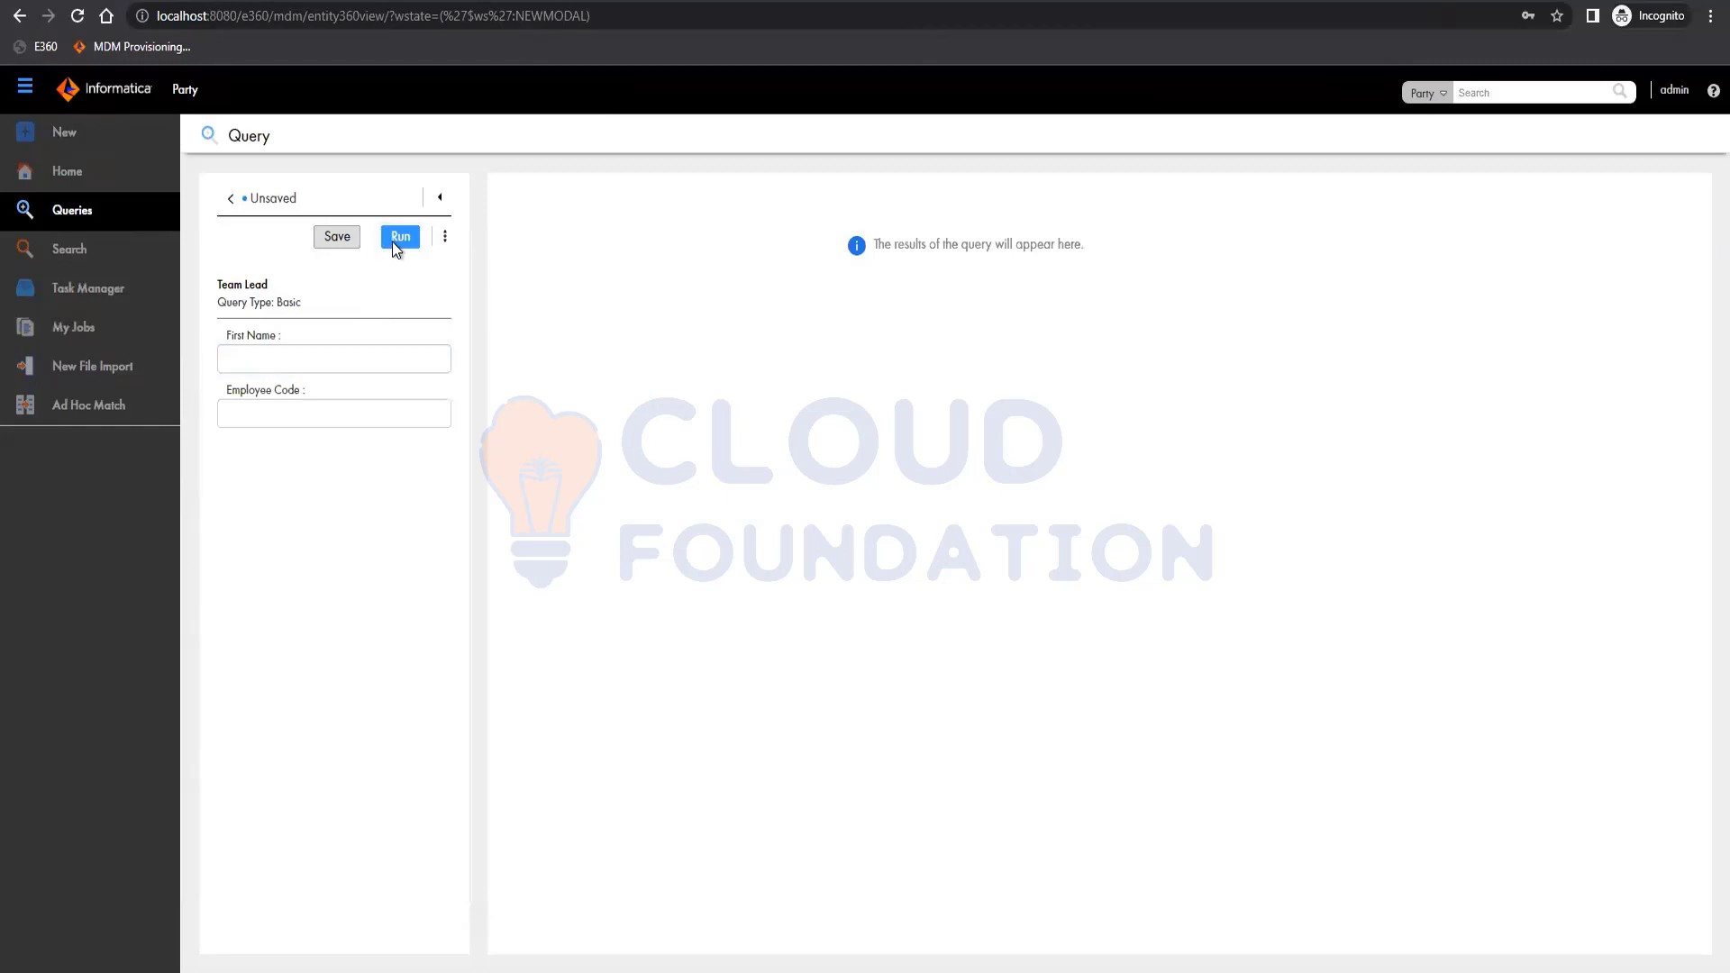
Run the Team Lead query and open the second result's hierarchy.
left_click(395, 240)
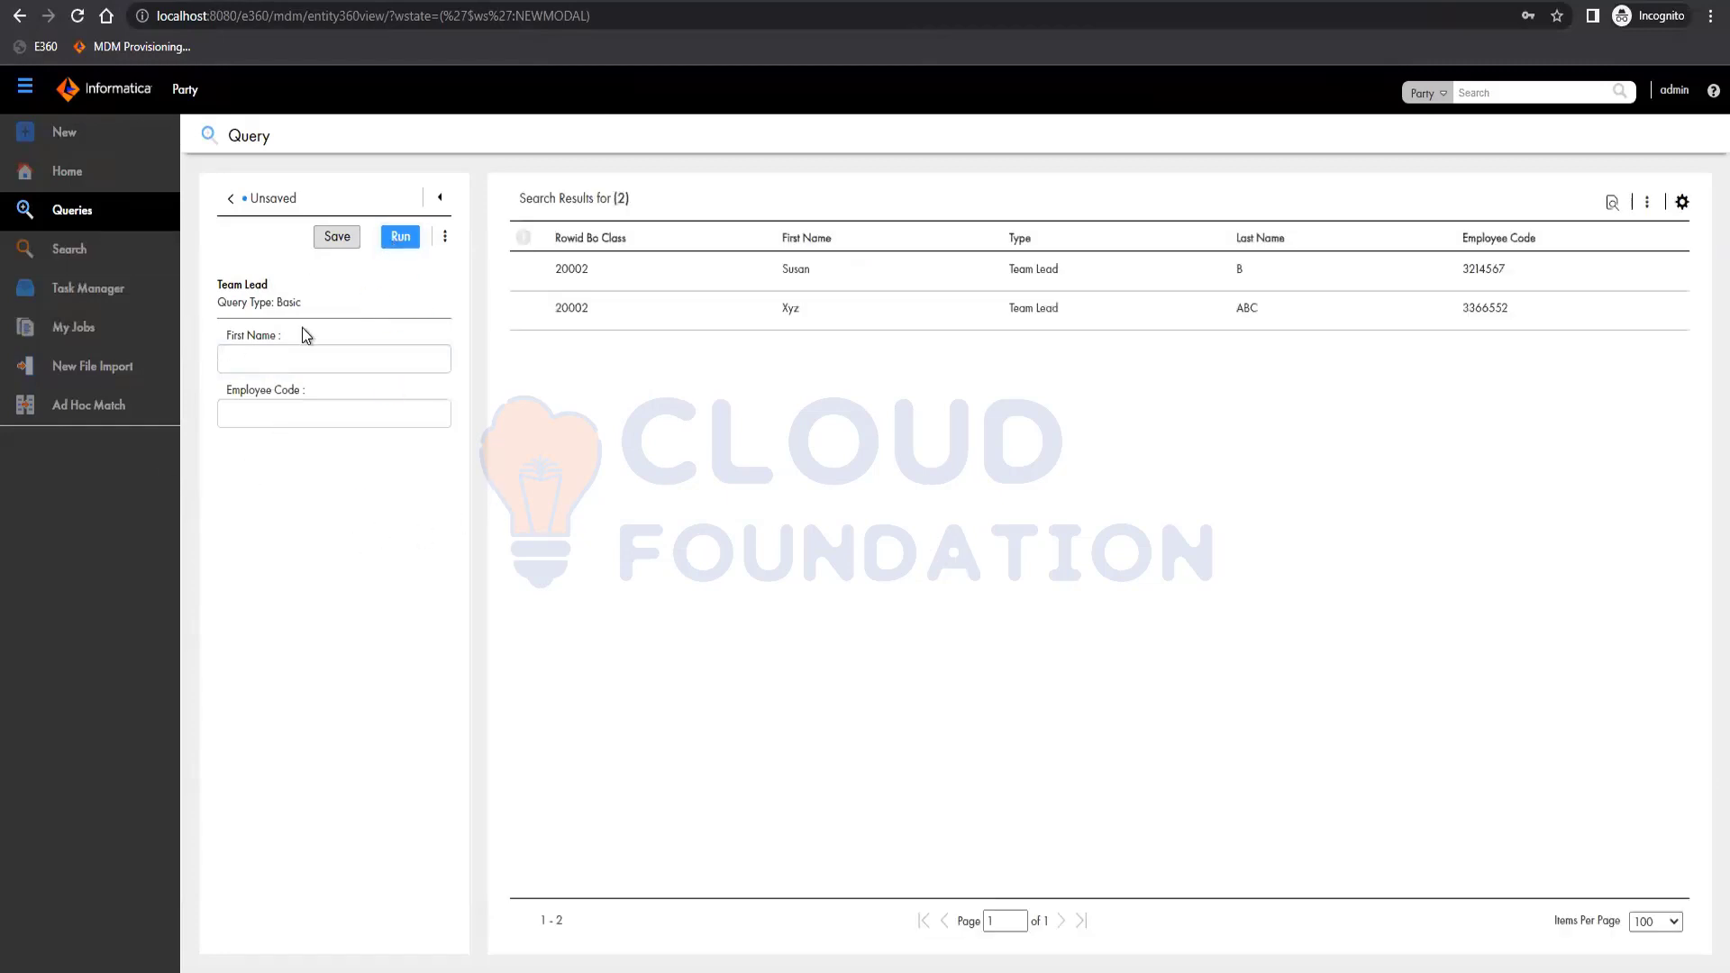
mouse_move(1582, 308)
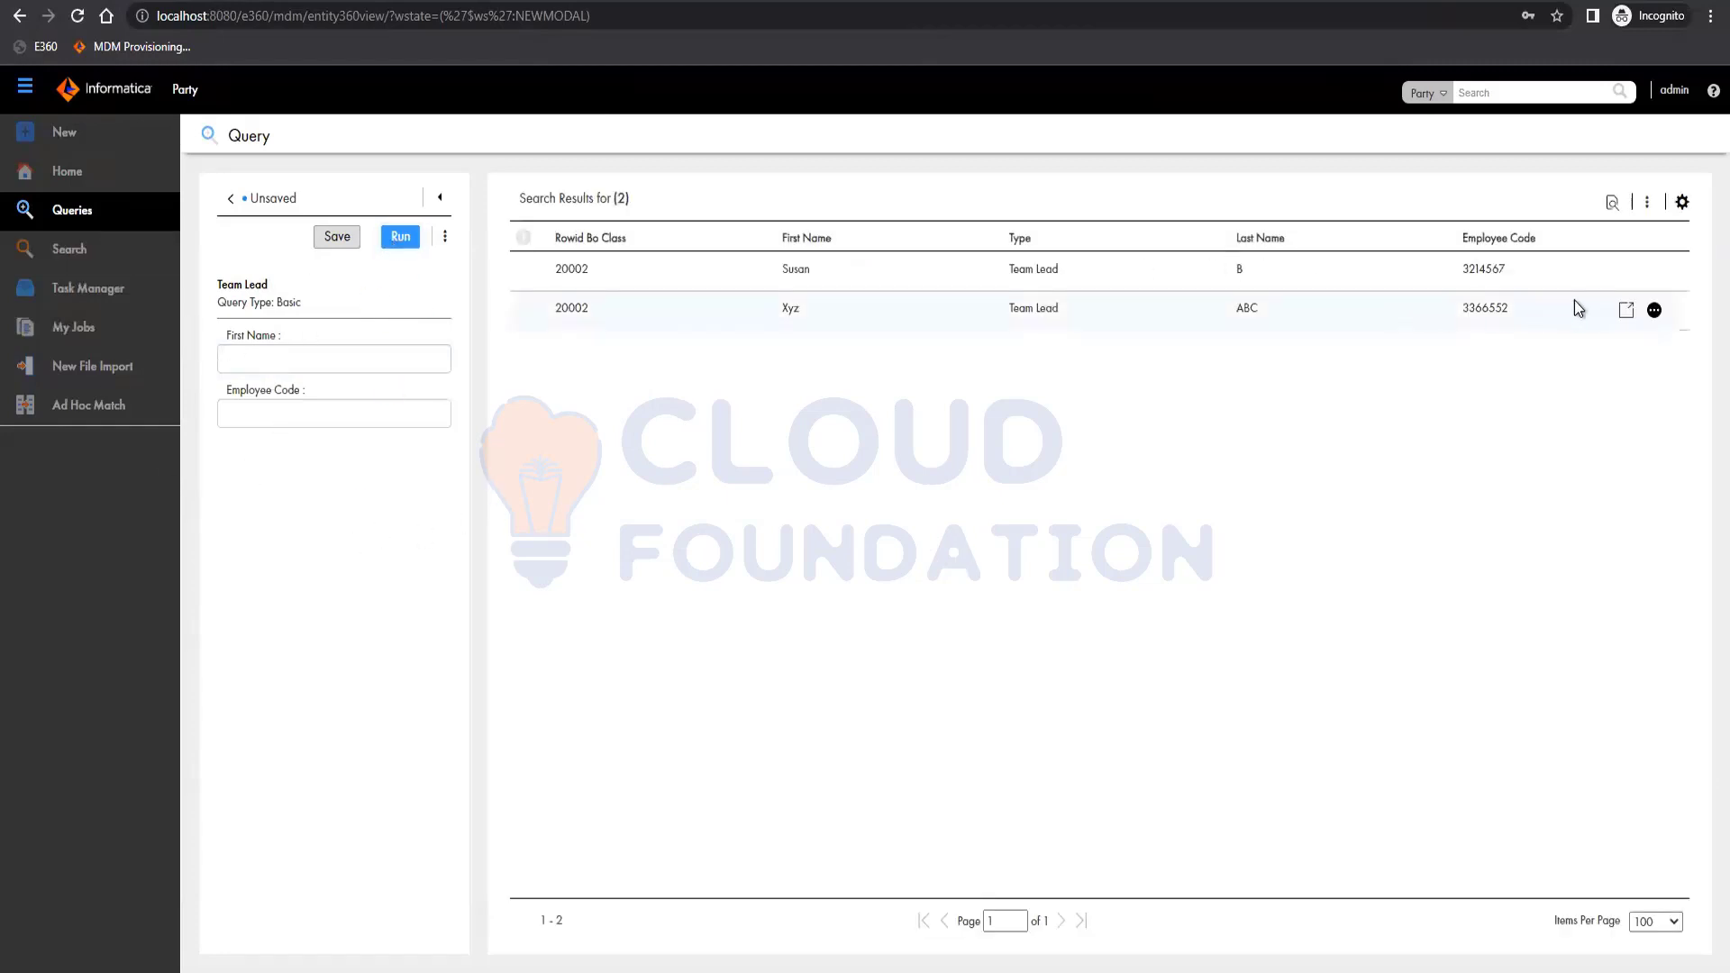
left_click(1654, 311)
left_click(1610, 408)
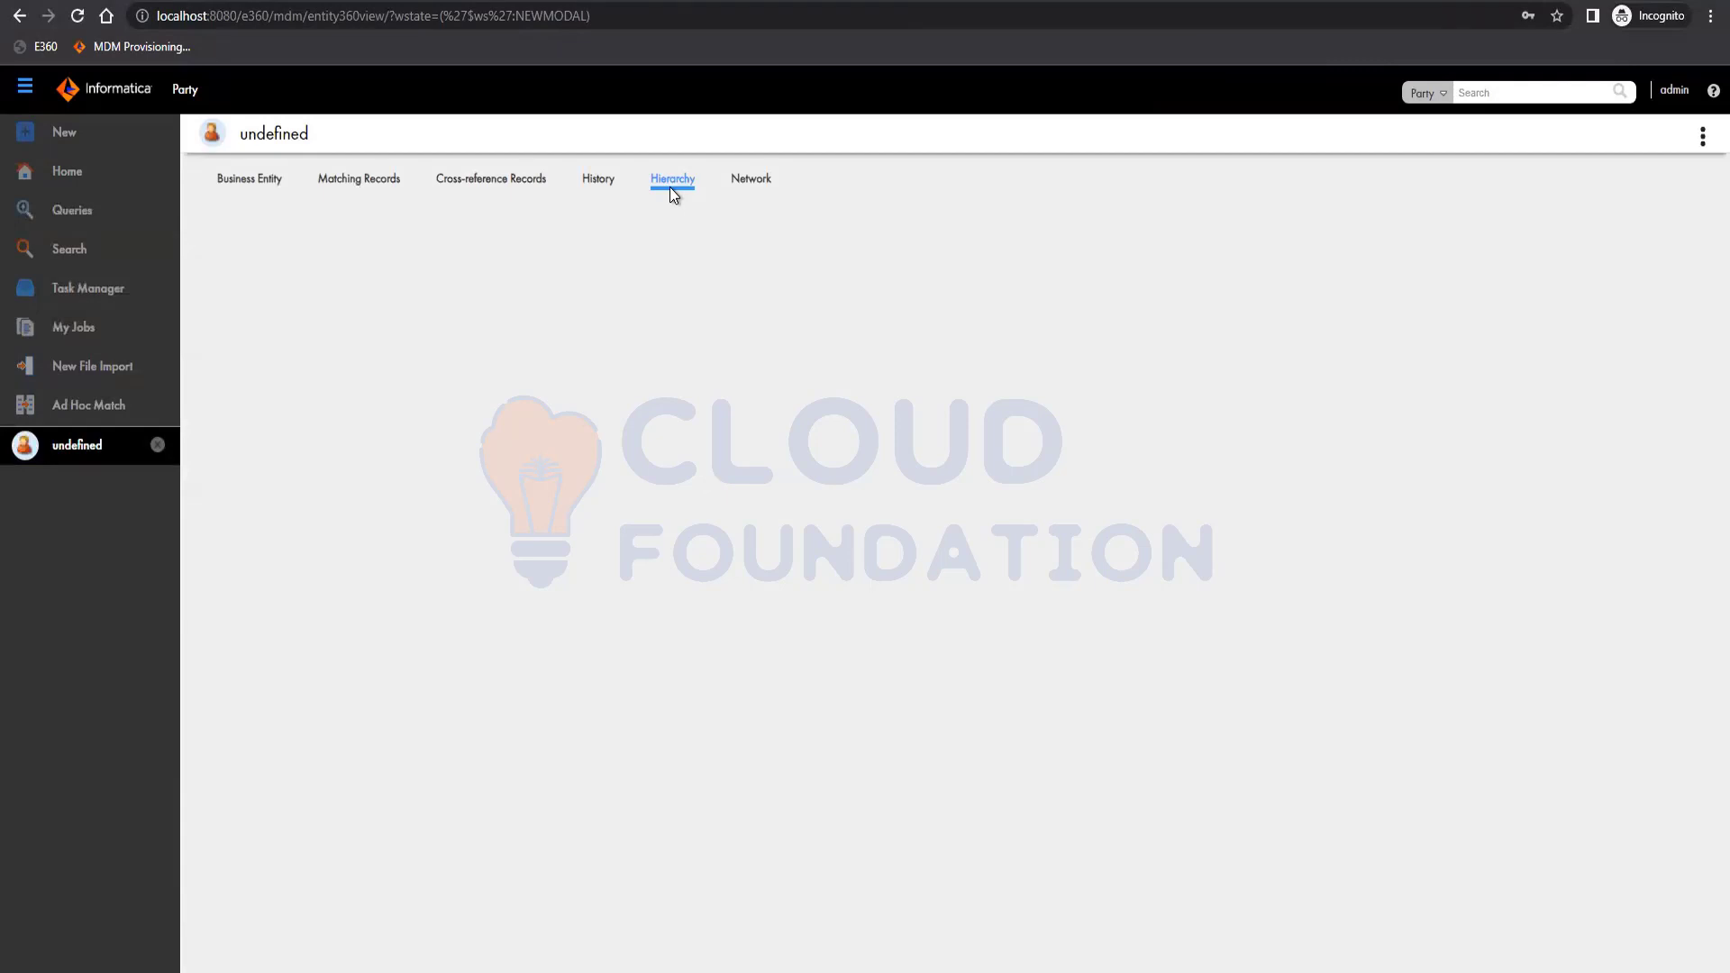
Show the Hierarchy view and expand the second Team Lead to reveal its Developer.
left_click(671, 185)
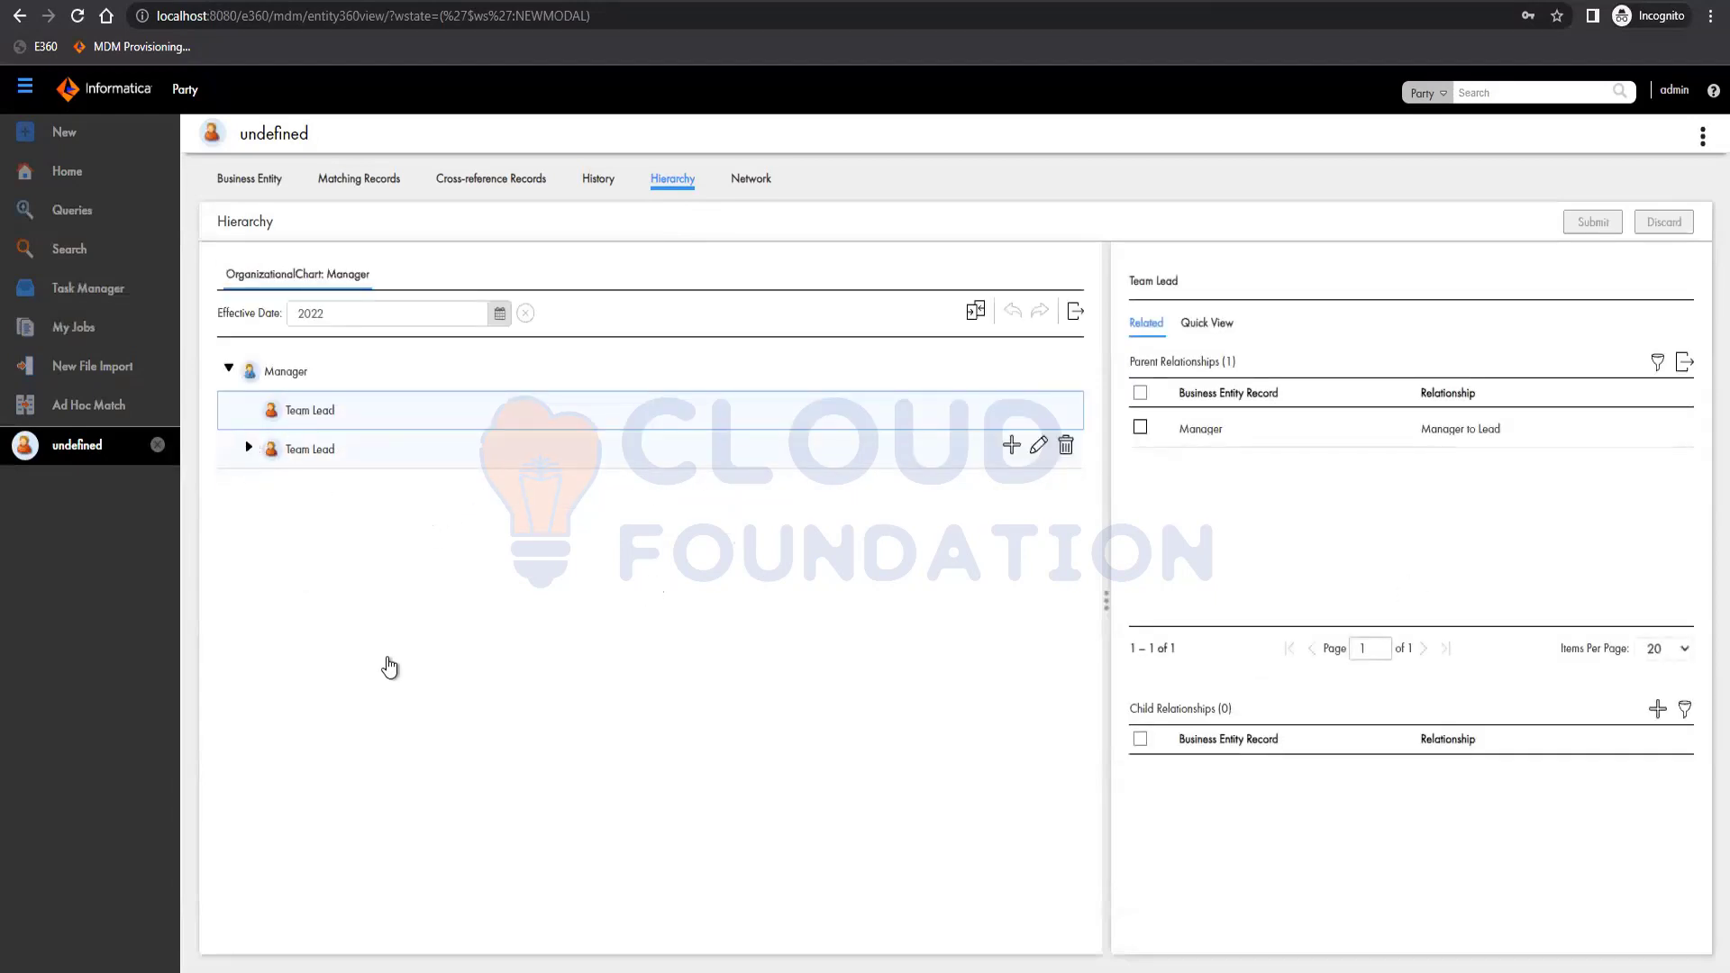
left_click(249, 448)
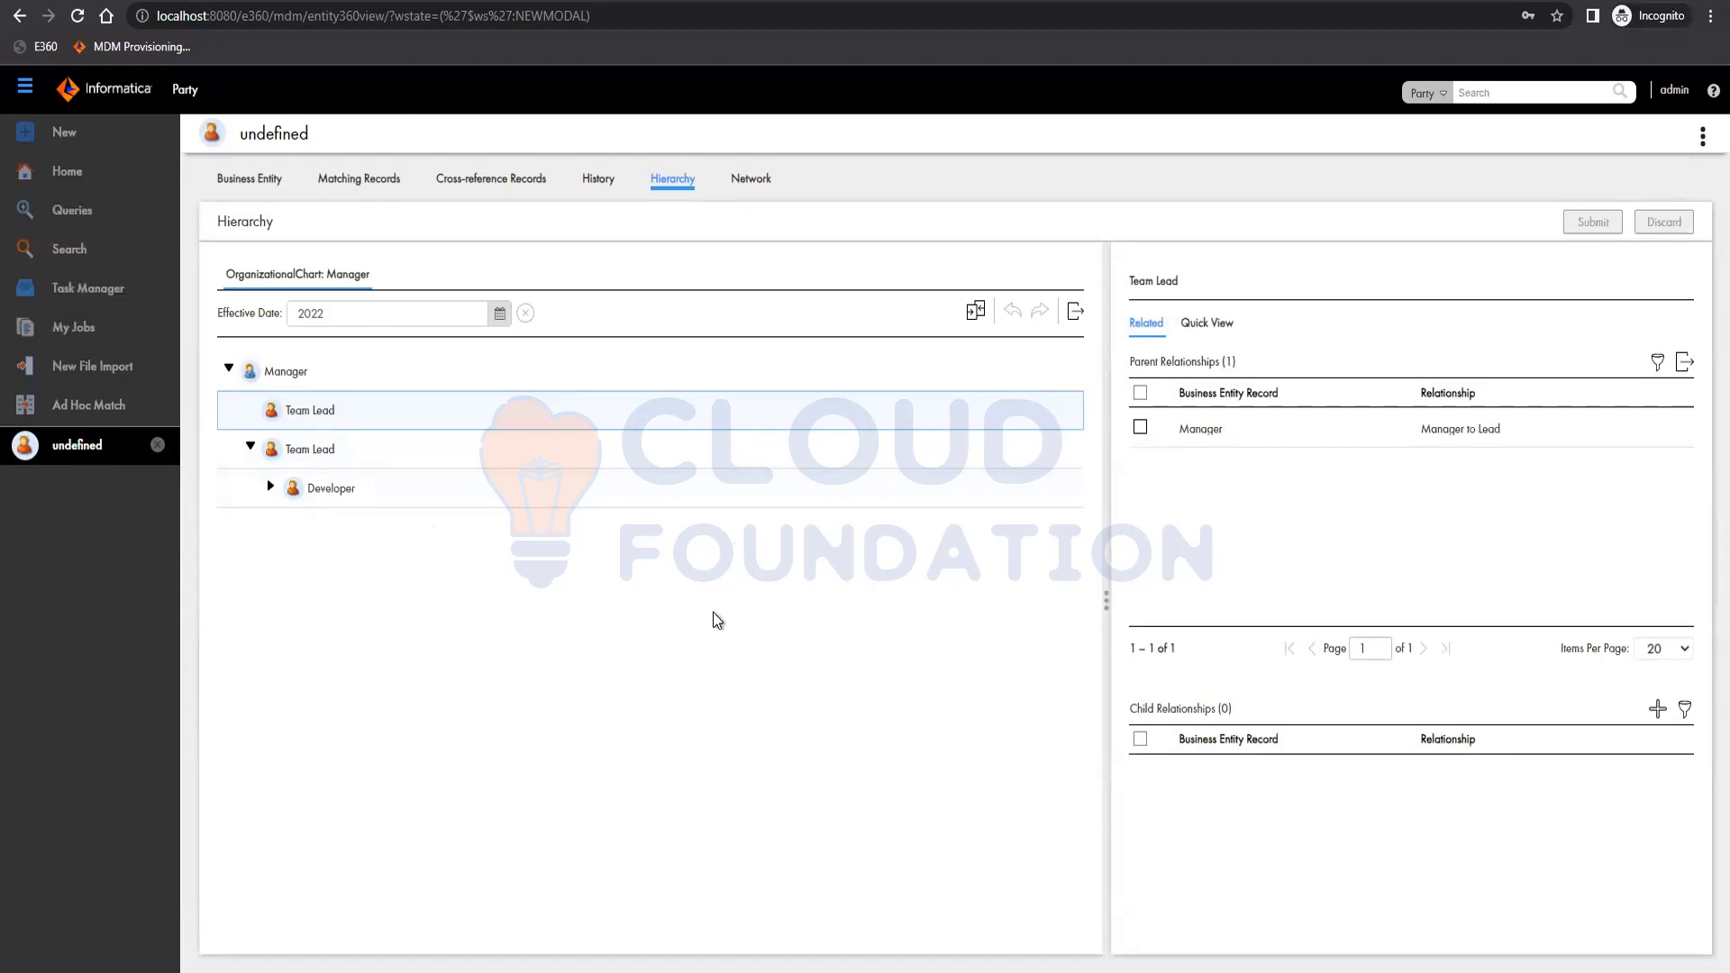
left_click(269, 487)
Inspect the Manager and Developer relationships, then both Team Leads' details in Quick View.
left_click(280, 374)
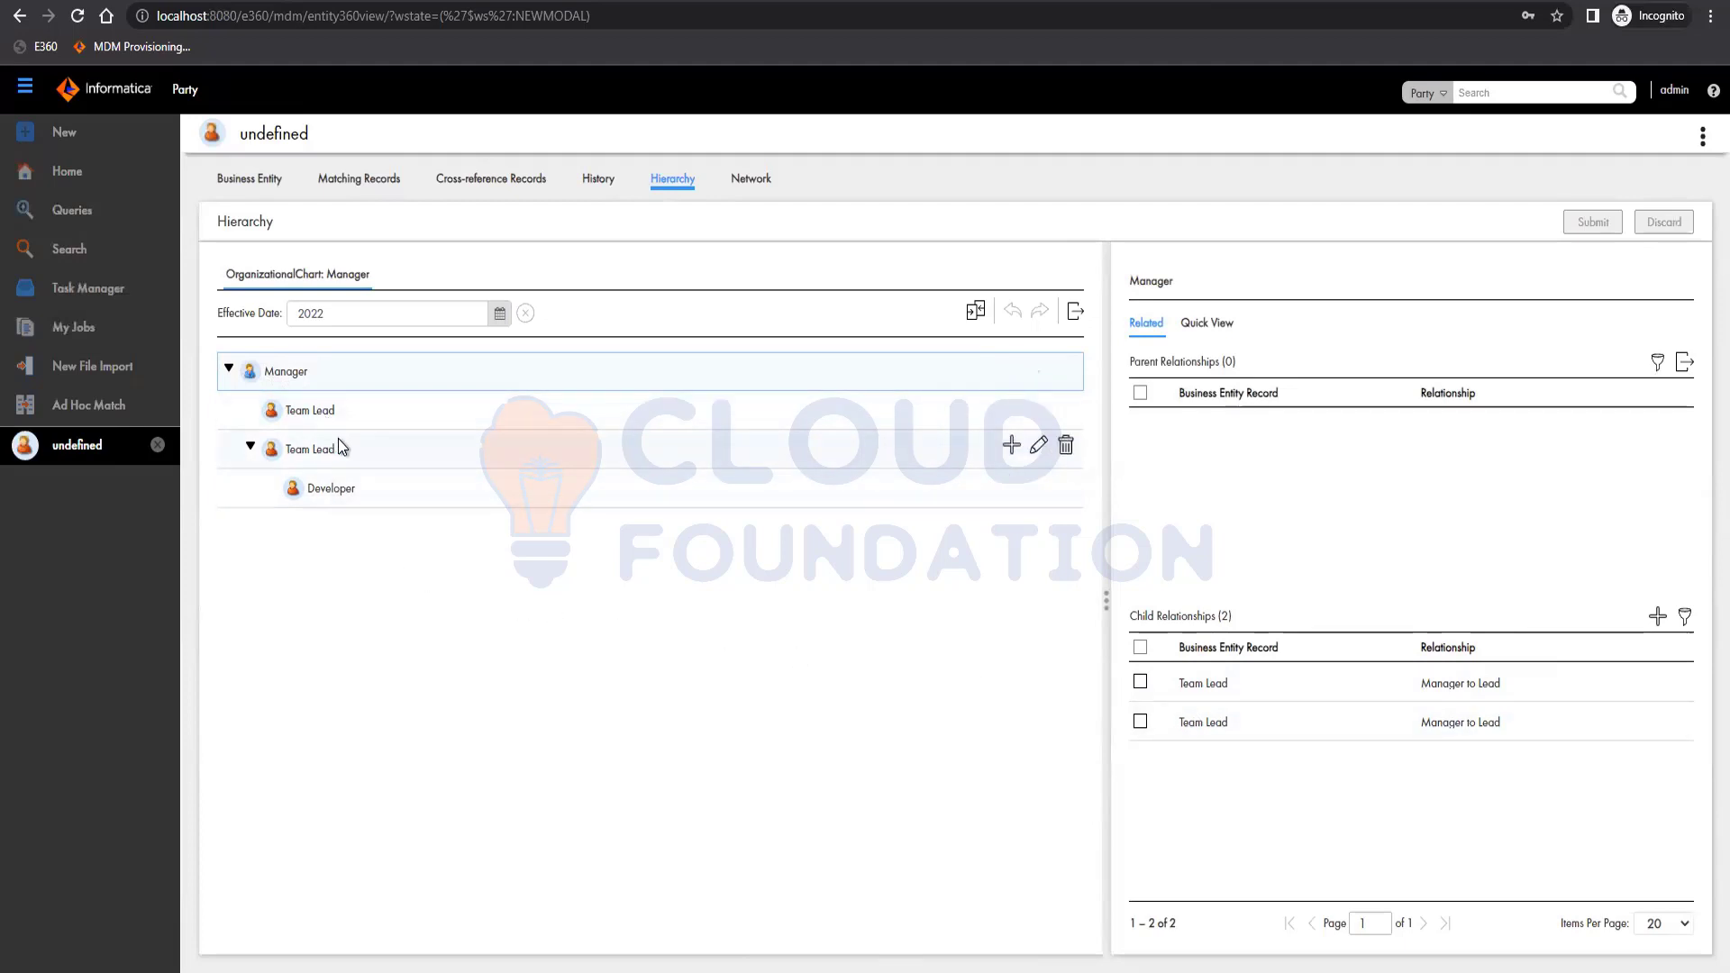
left_click(332, 489)
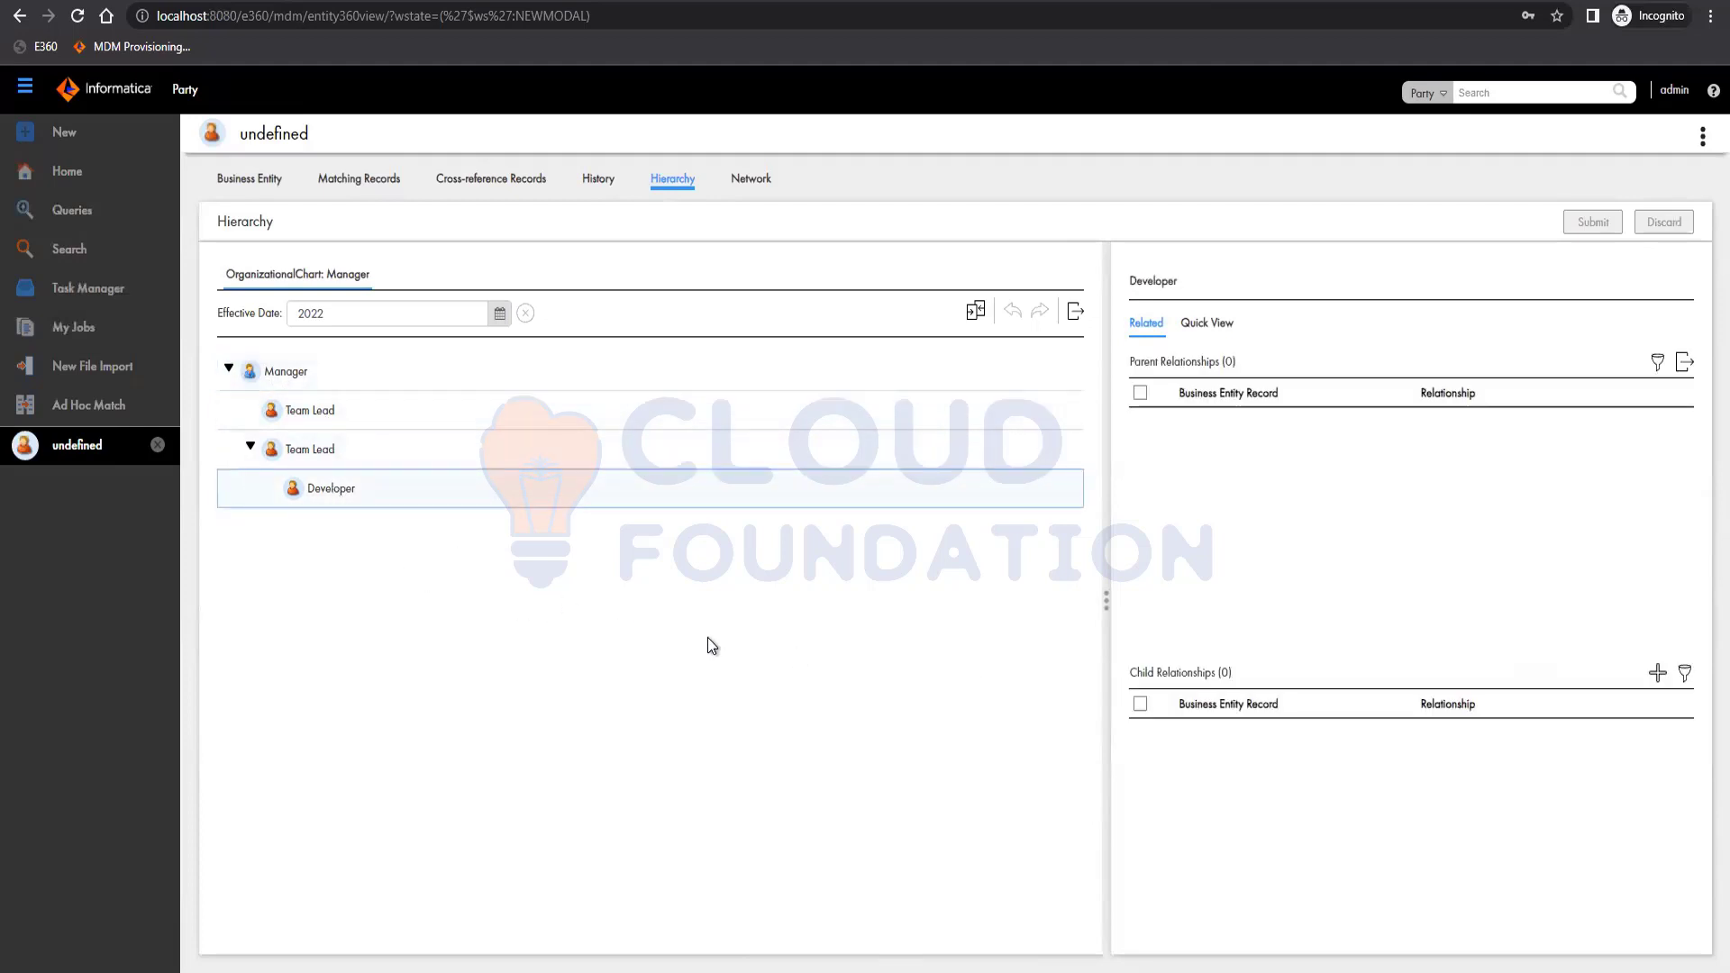
left_click(1212, 325)
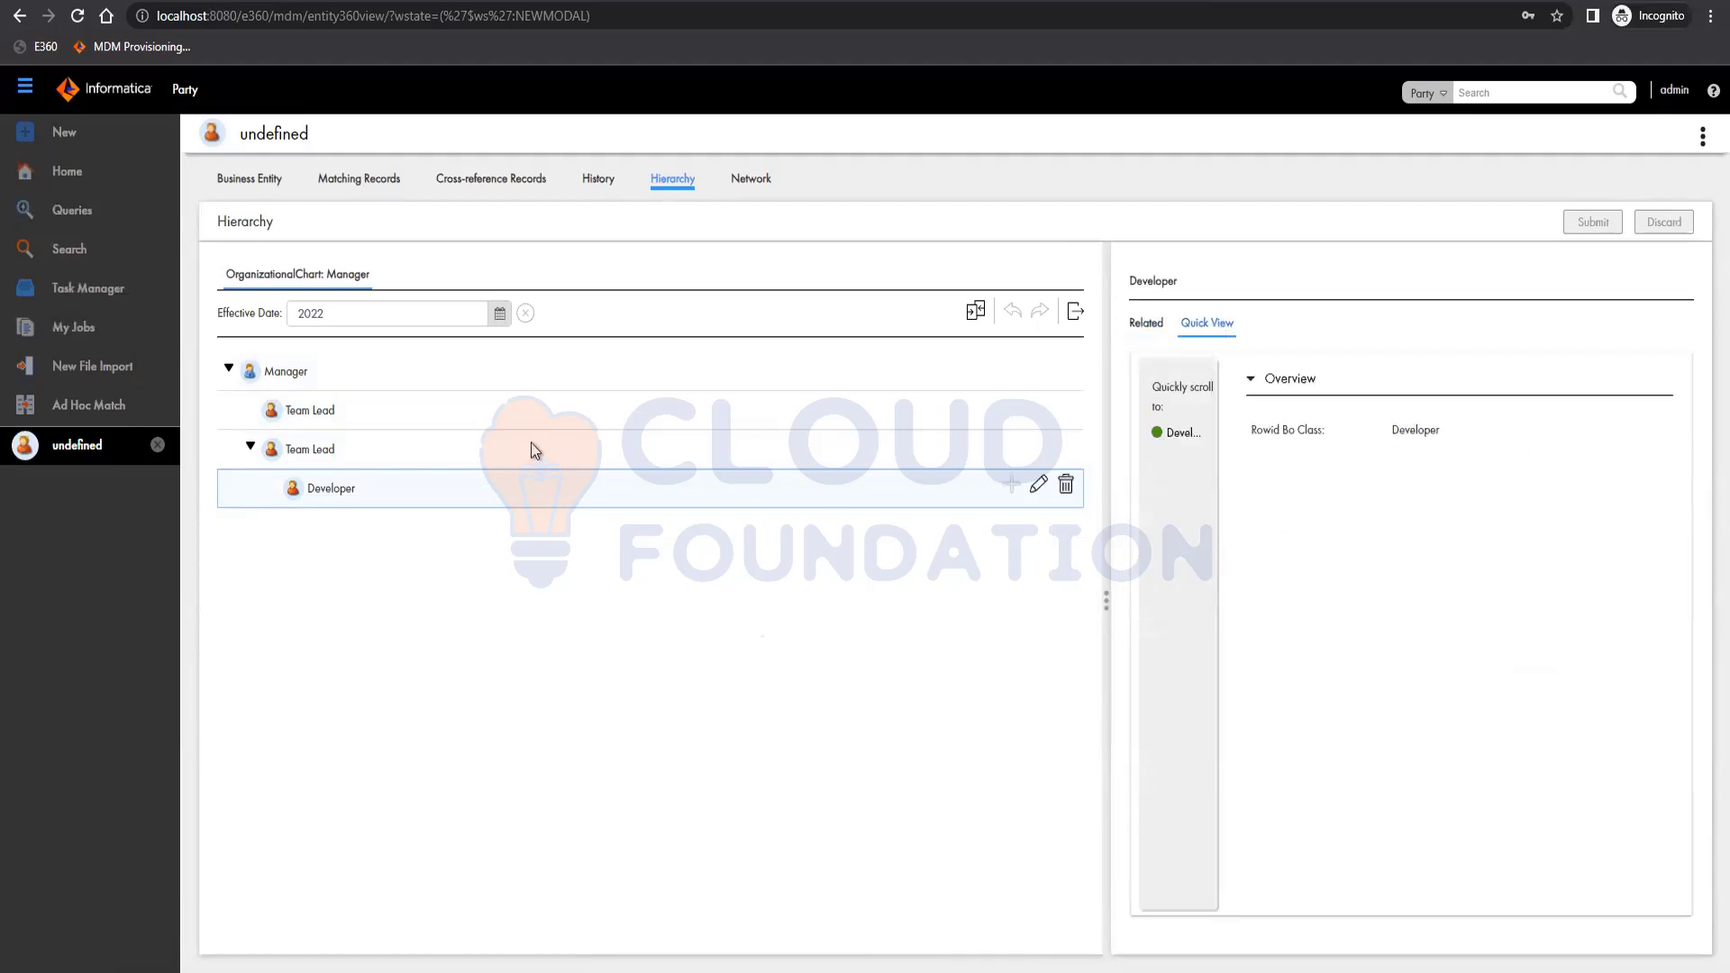
left_click(478, 440)
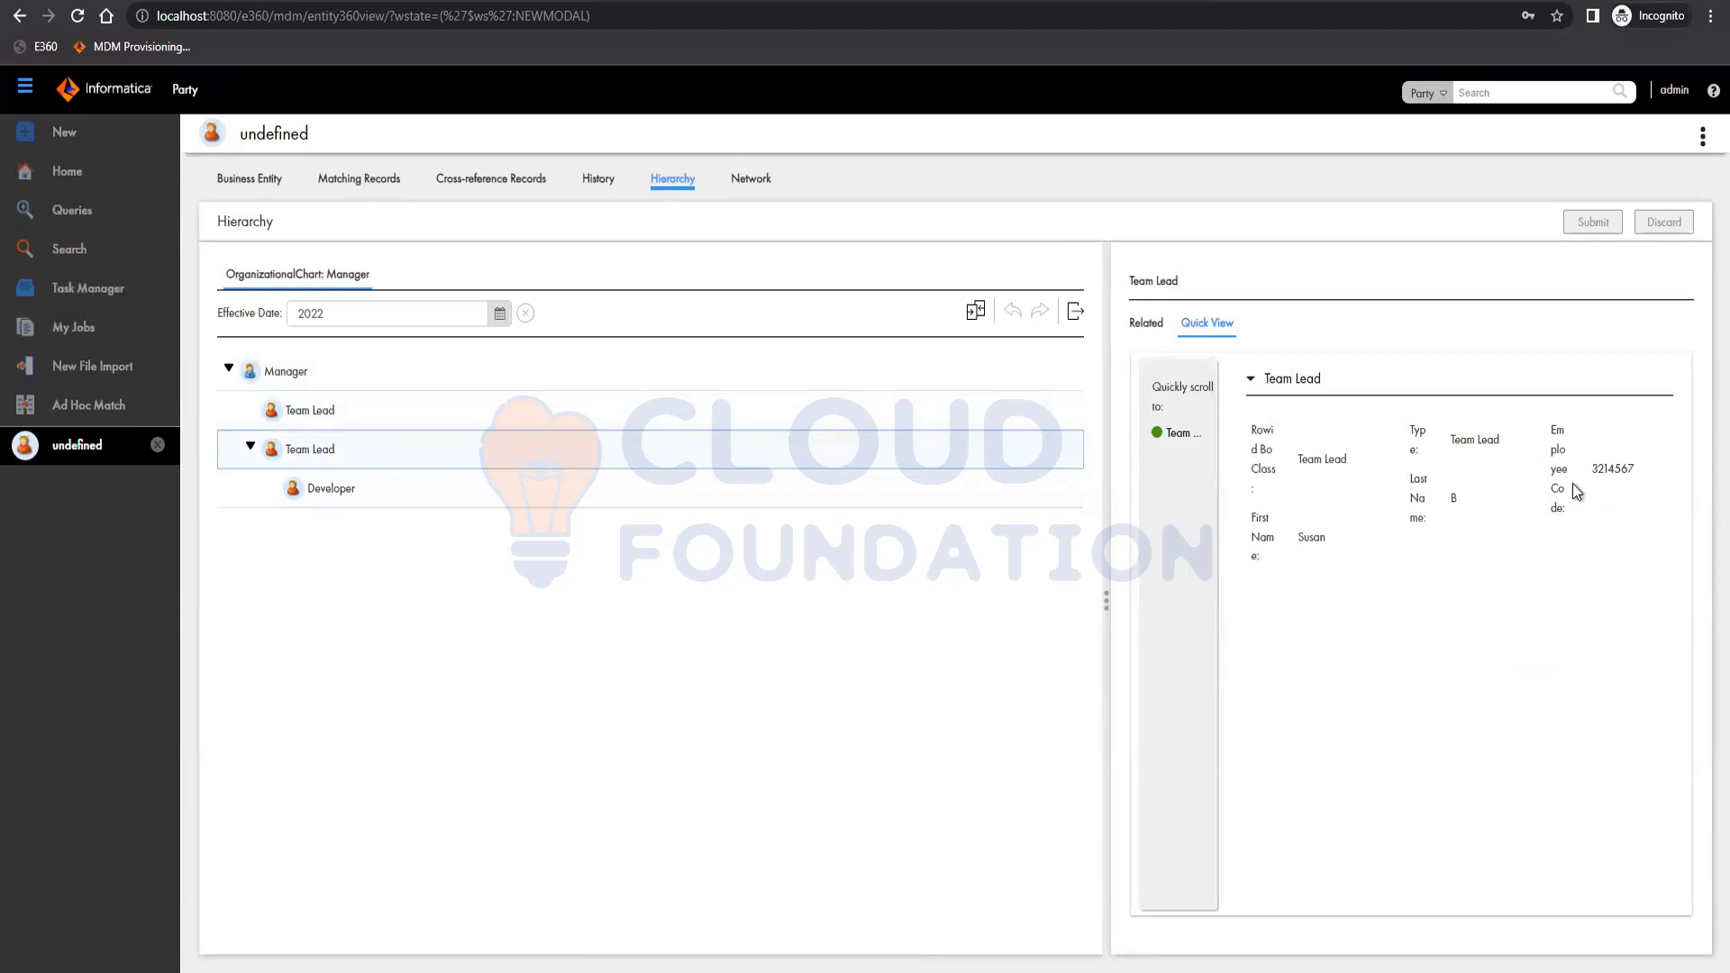
left_click(451, 409)
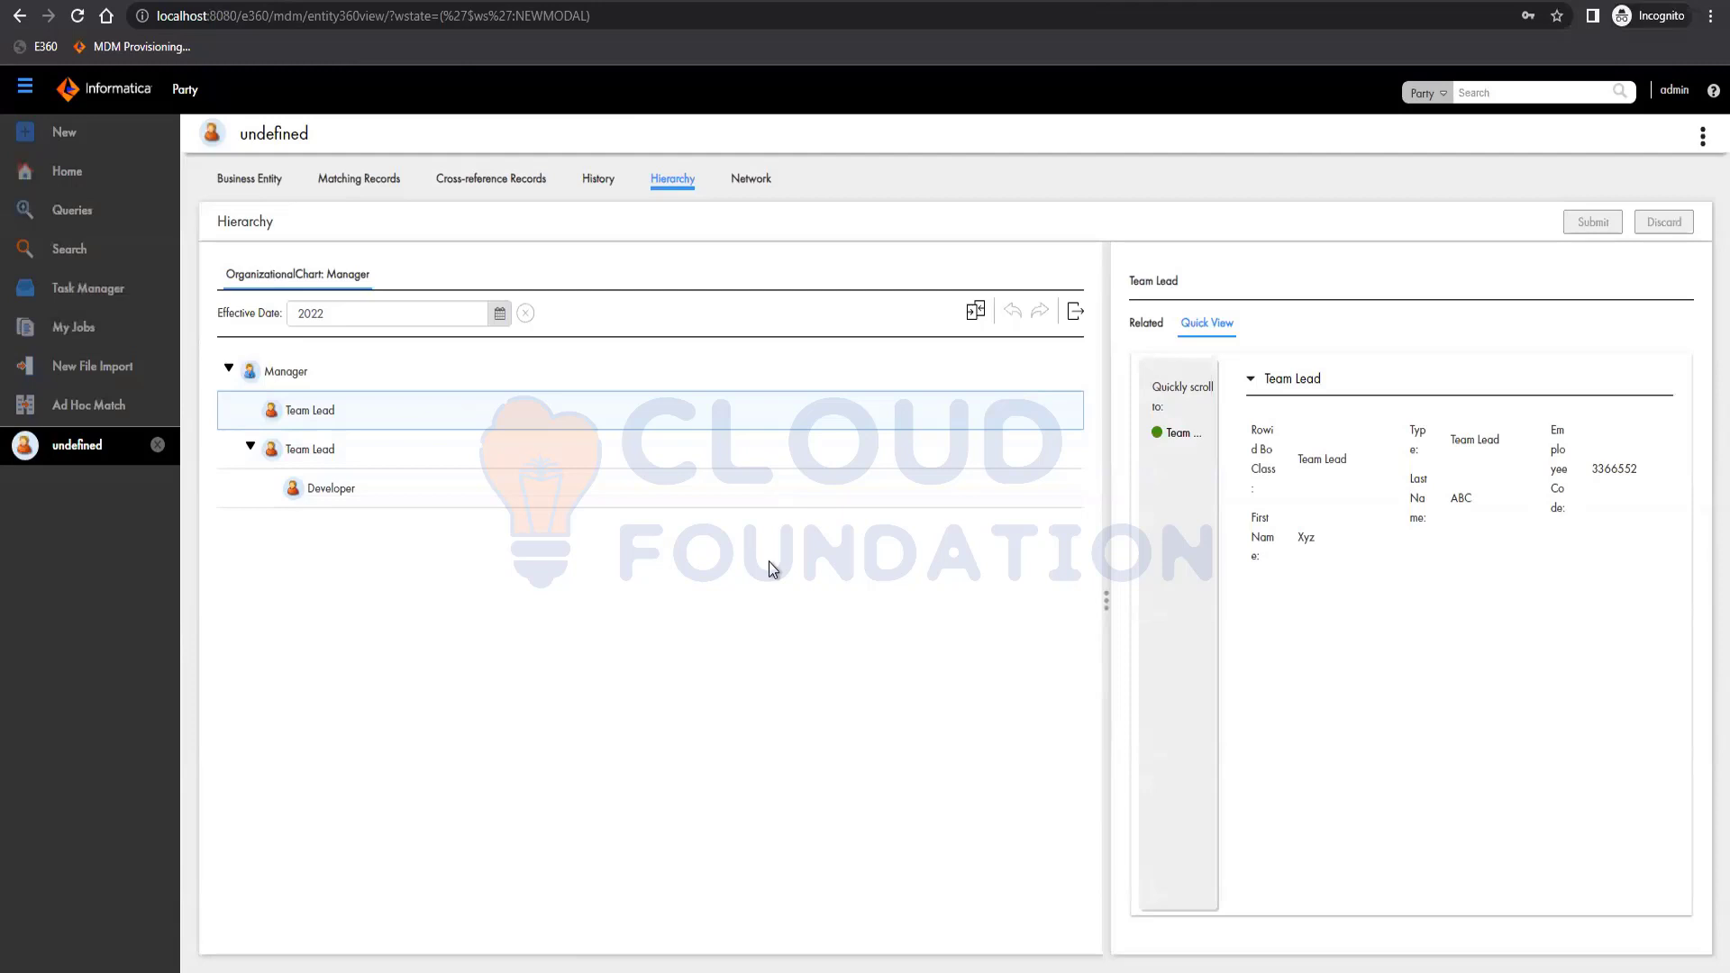
mouse_move(832, 462)
Open the Network view and inspect the Team Lead node and its Manager to Lead relationship.
left_click(758, 185)
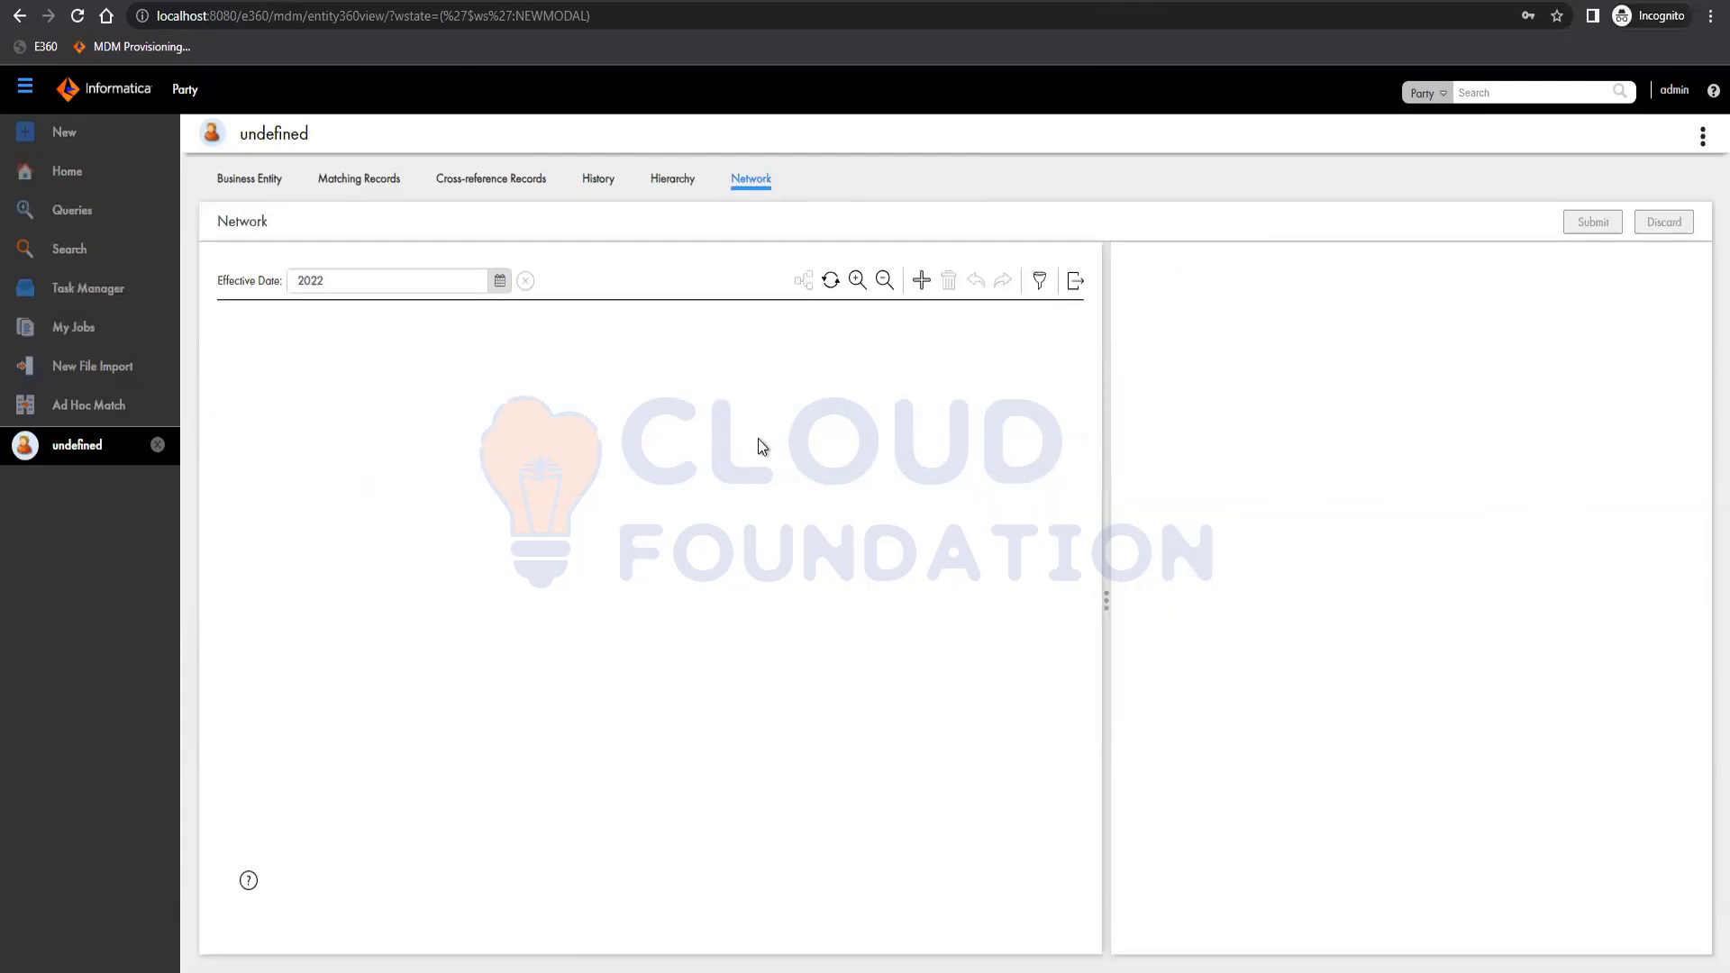
left_click(275, 364)
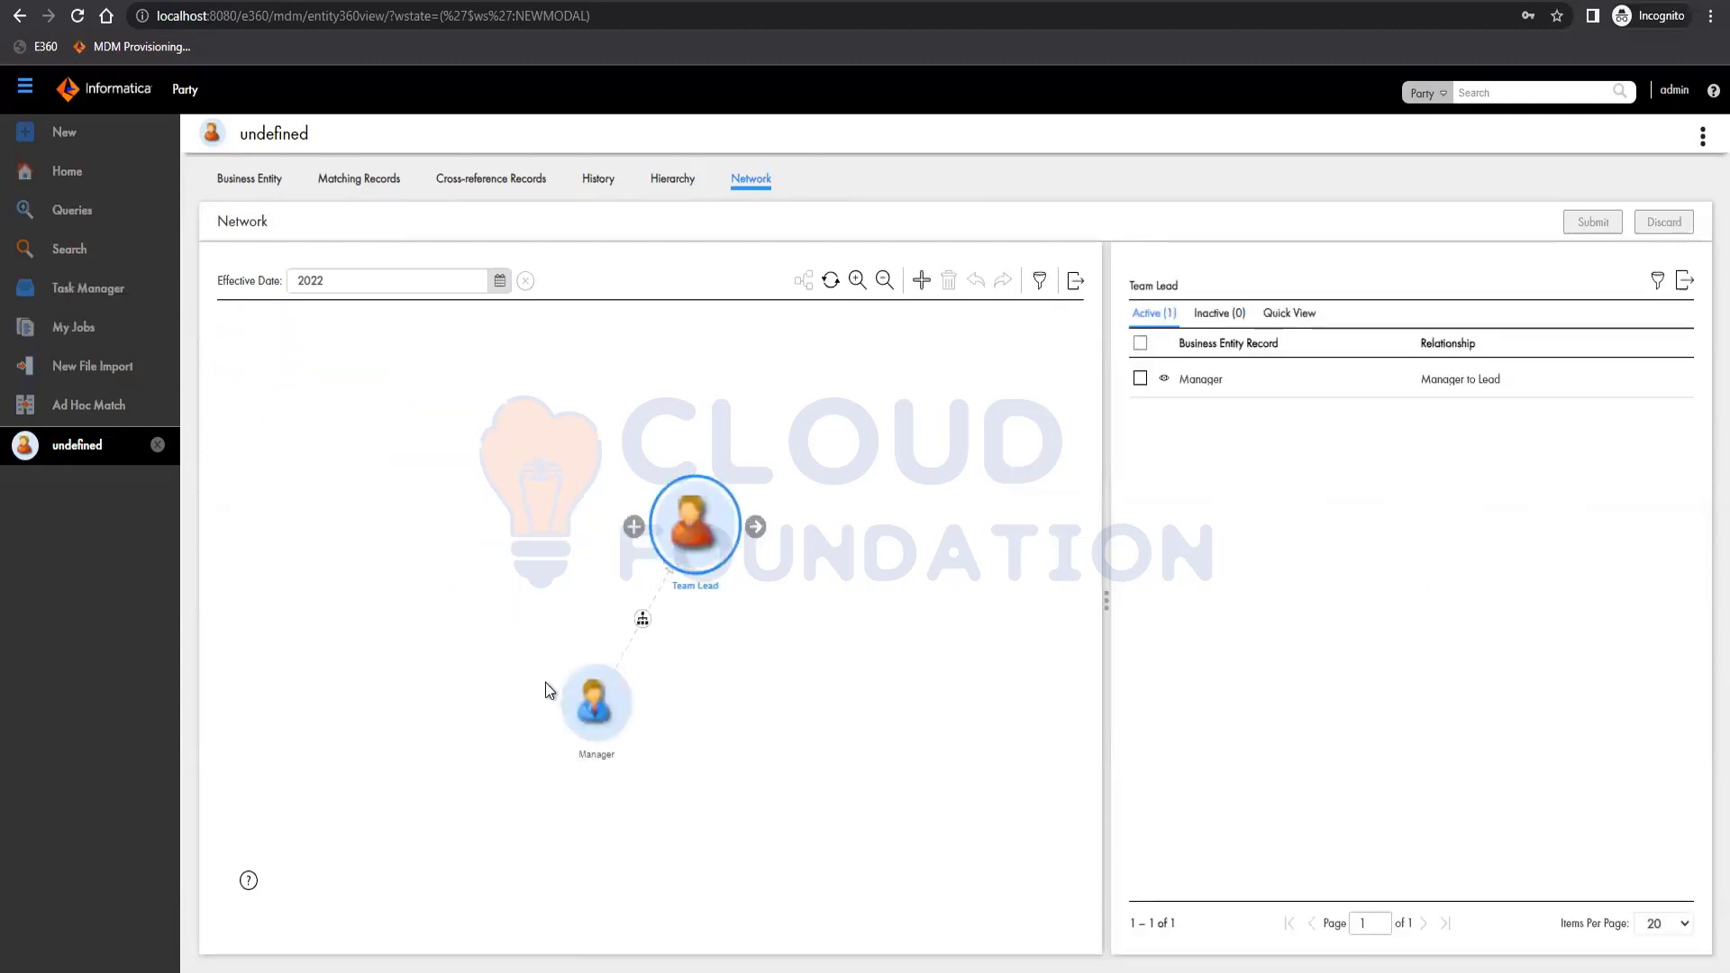
left_click(643, 618)
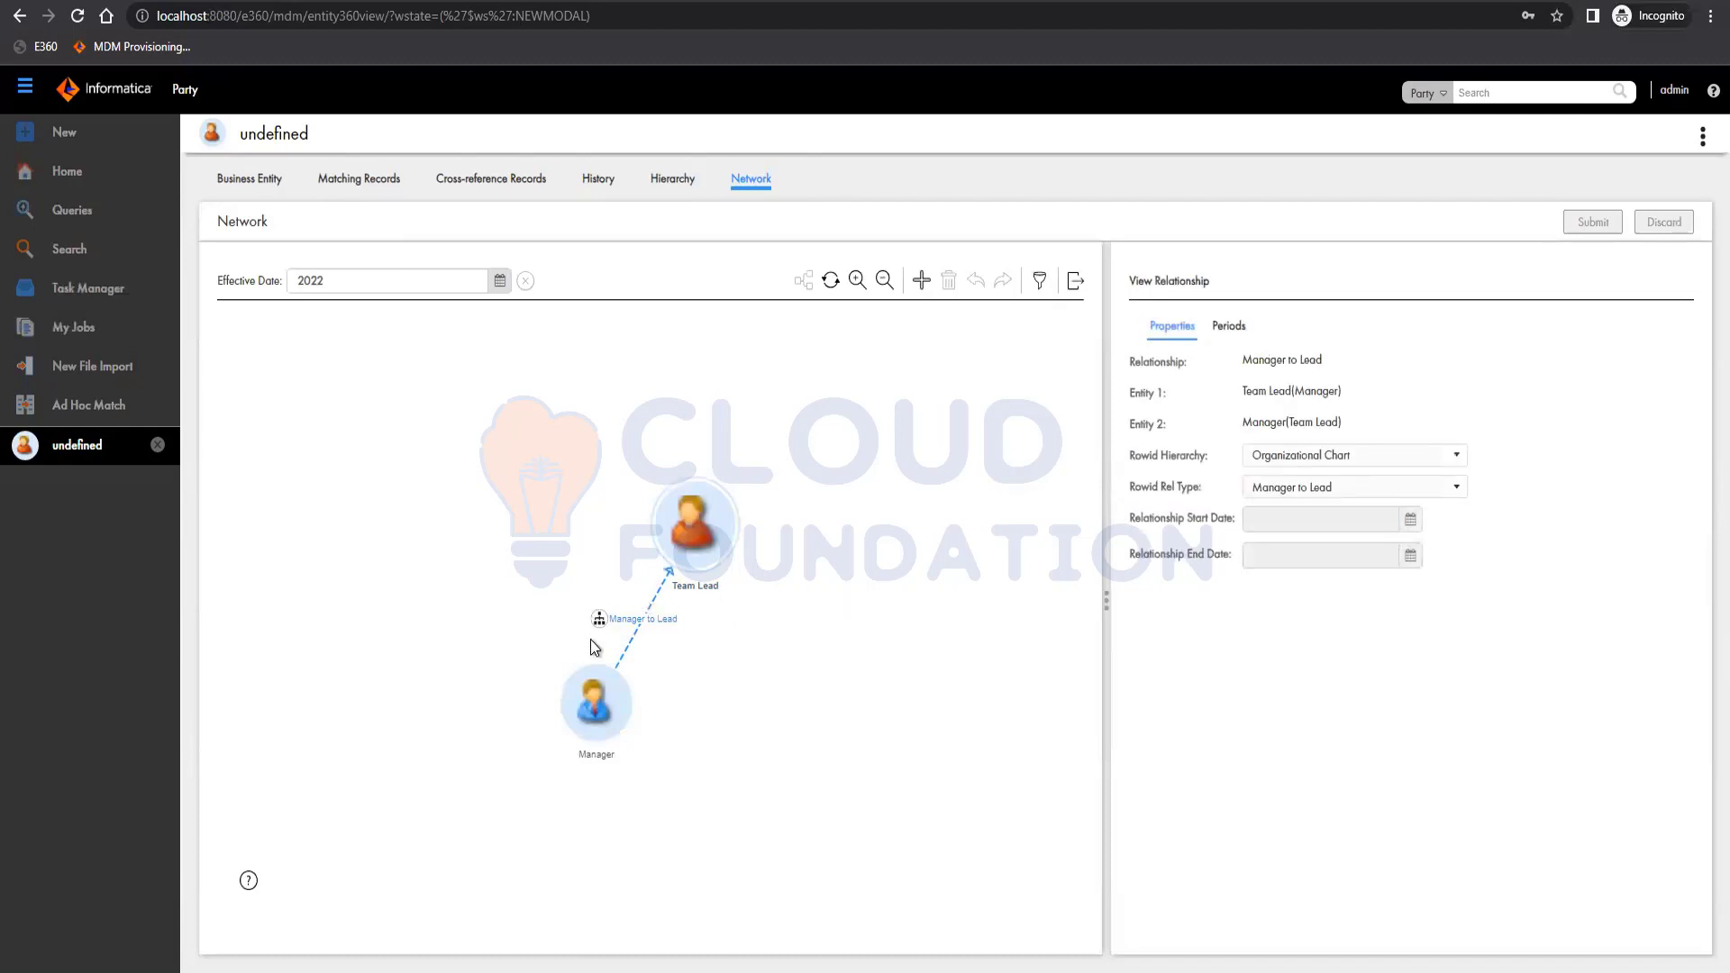
Expand the Manager node's connections and select the revealed Team Lead nodes.
mouse_move(589, 701)
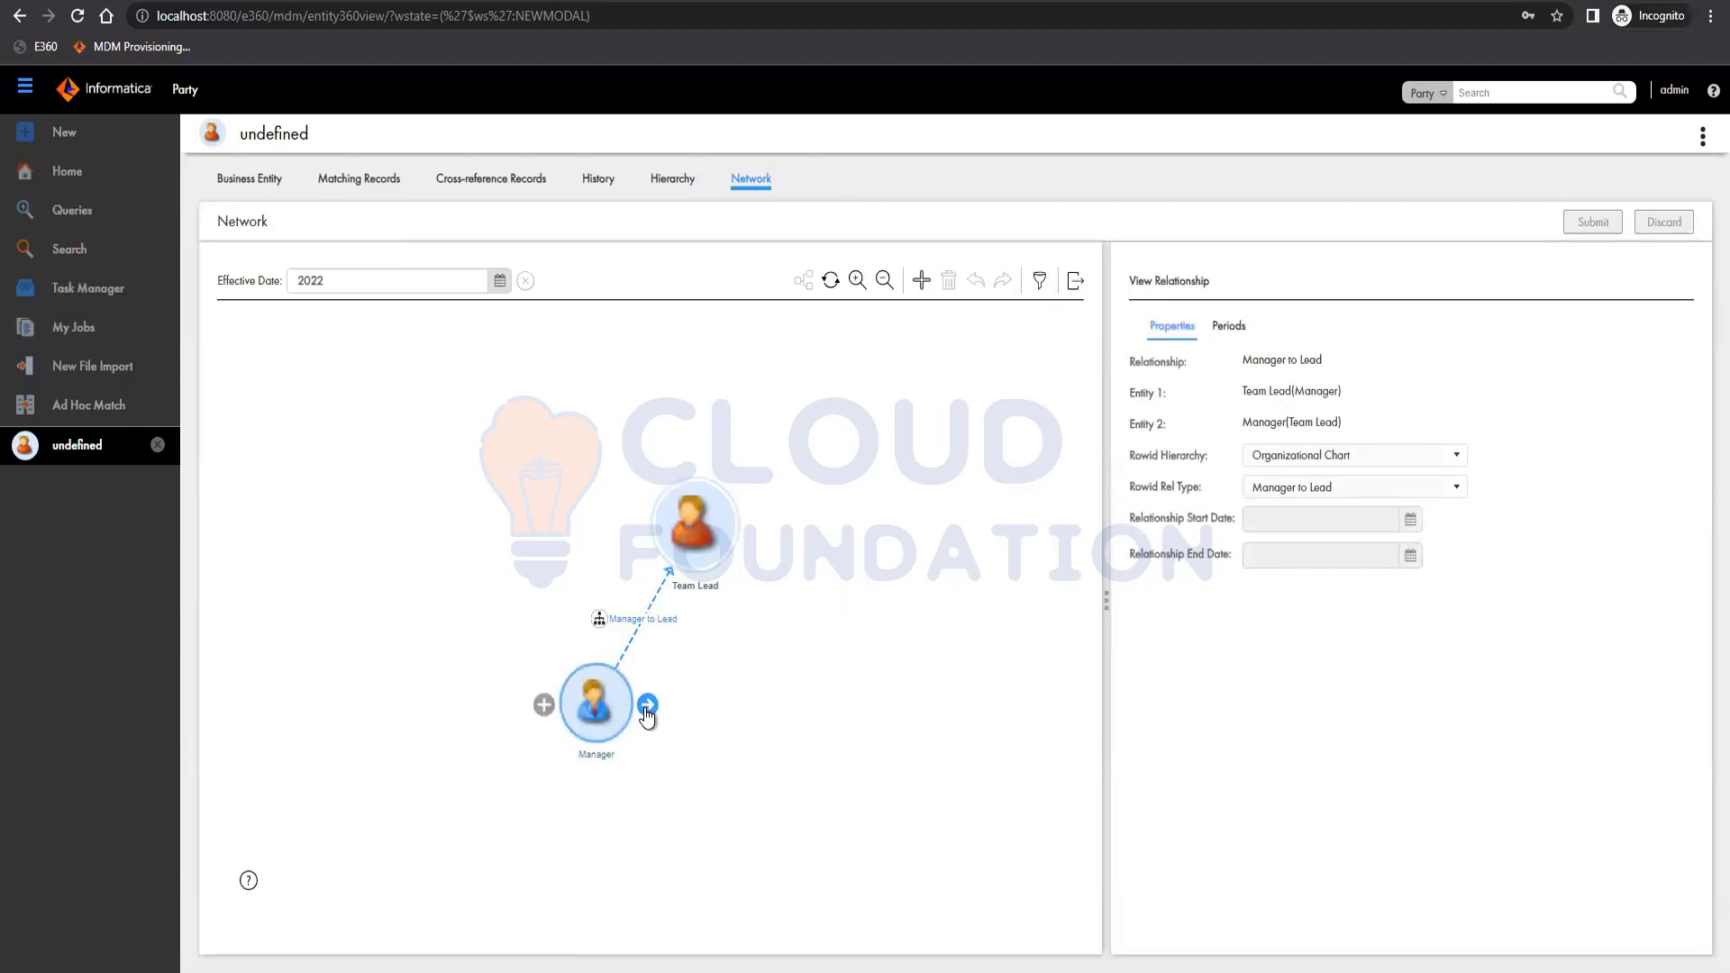
left_click(606, 708)
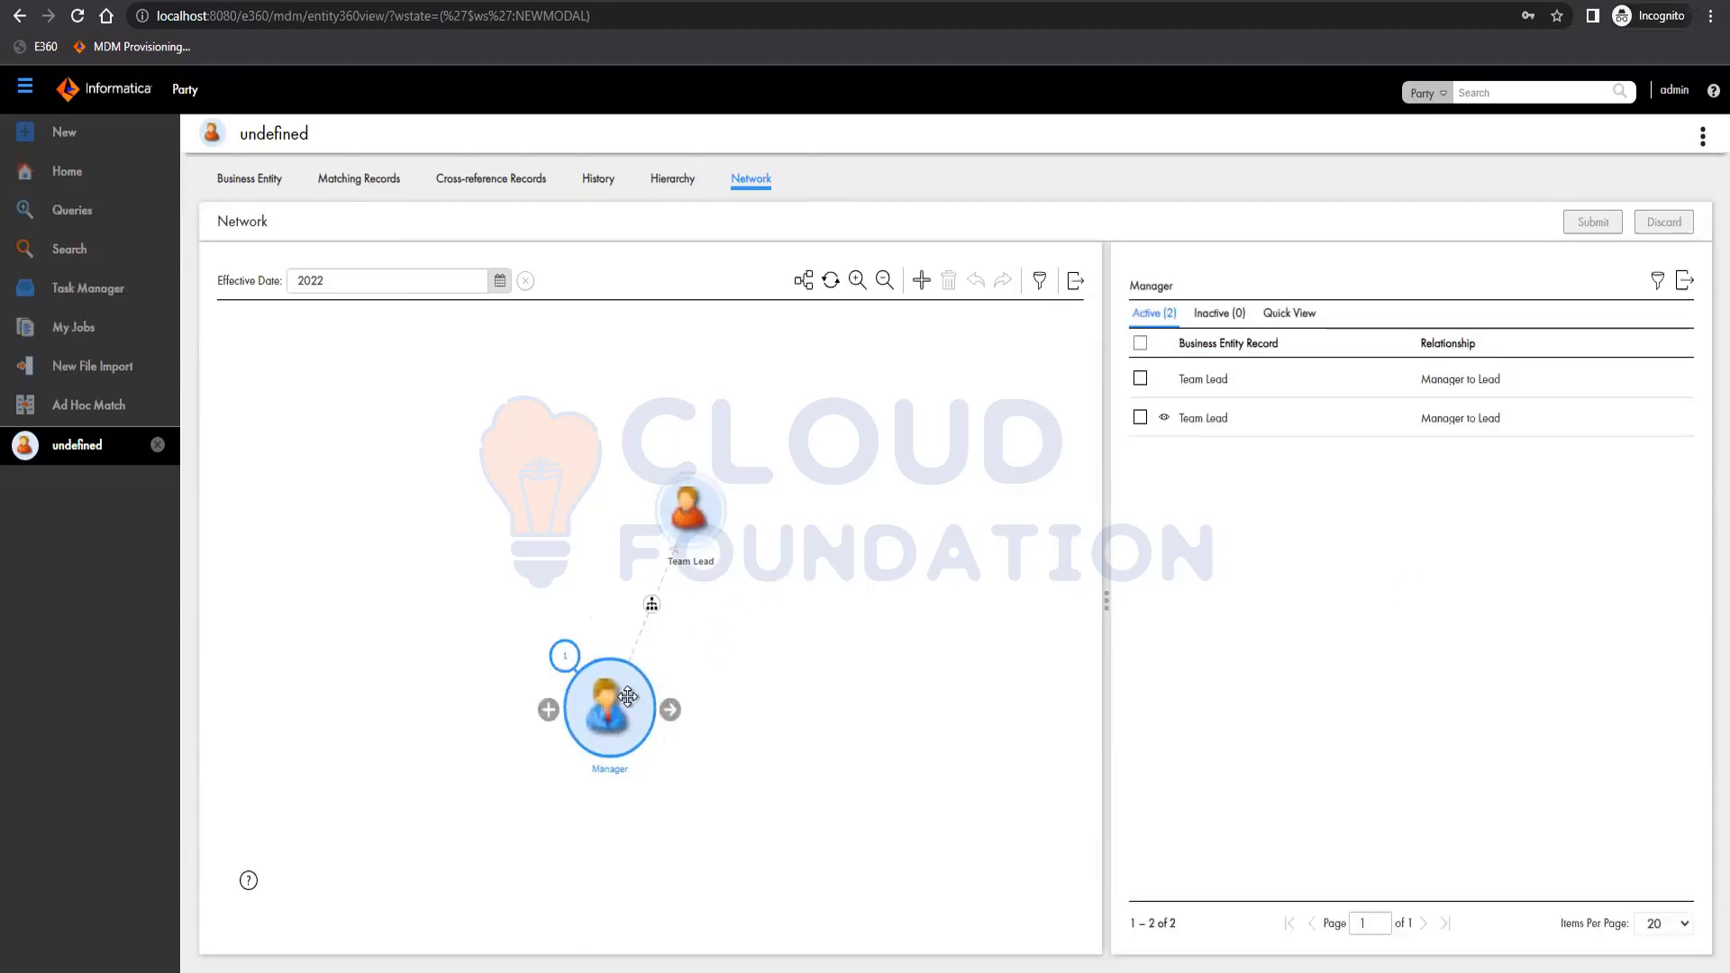
left_click(803, 285)
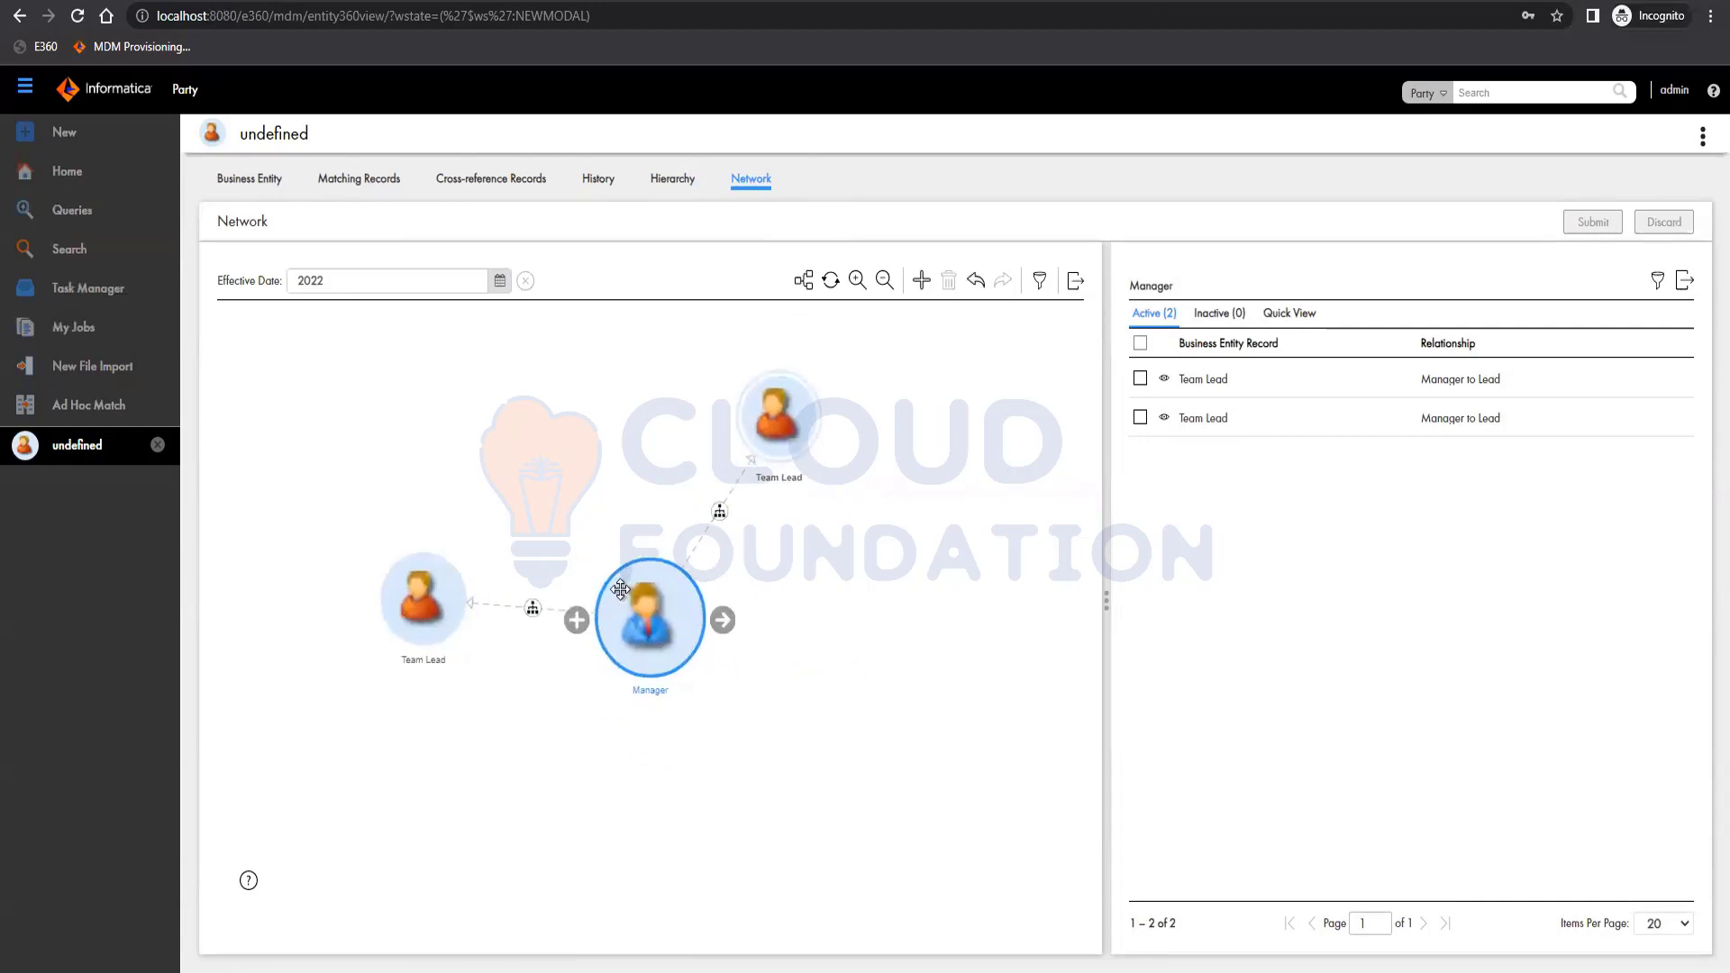
left_click(777, 431)
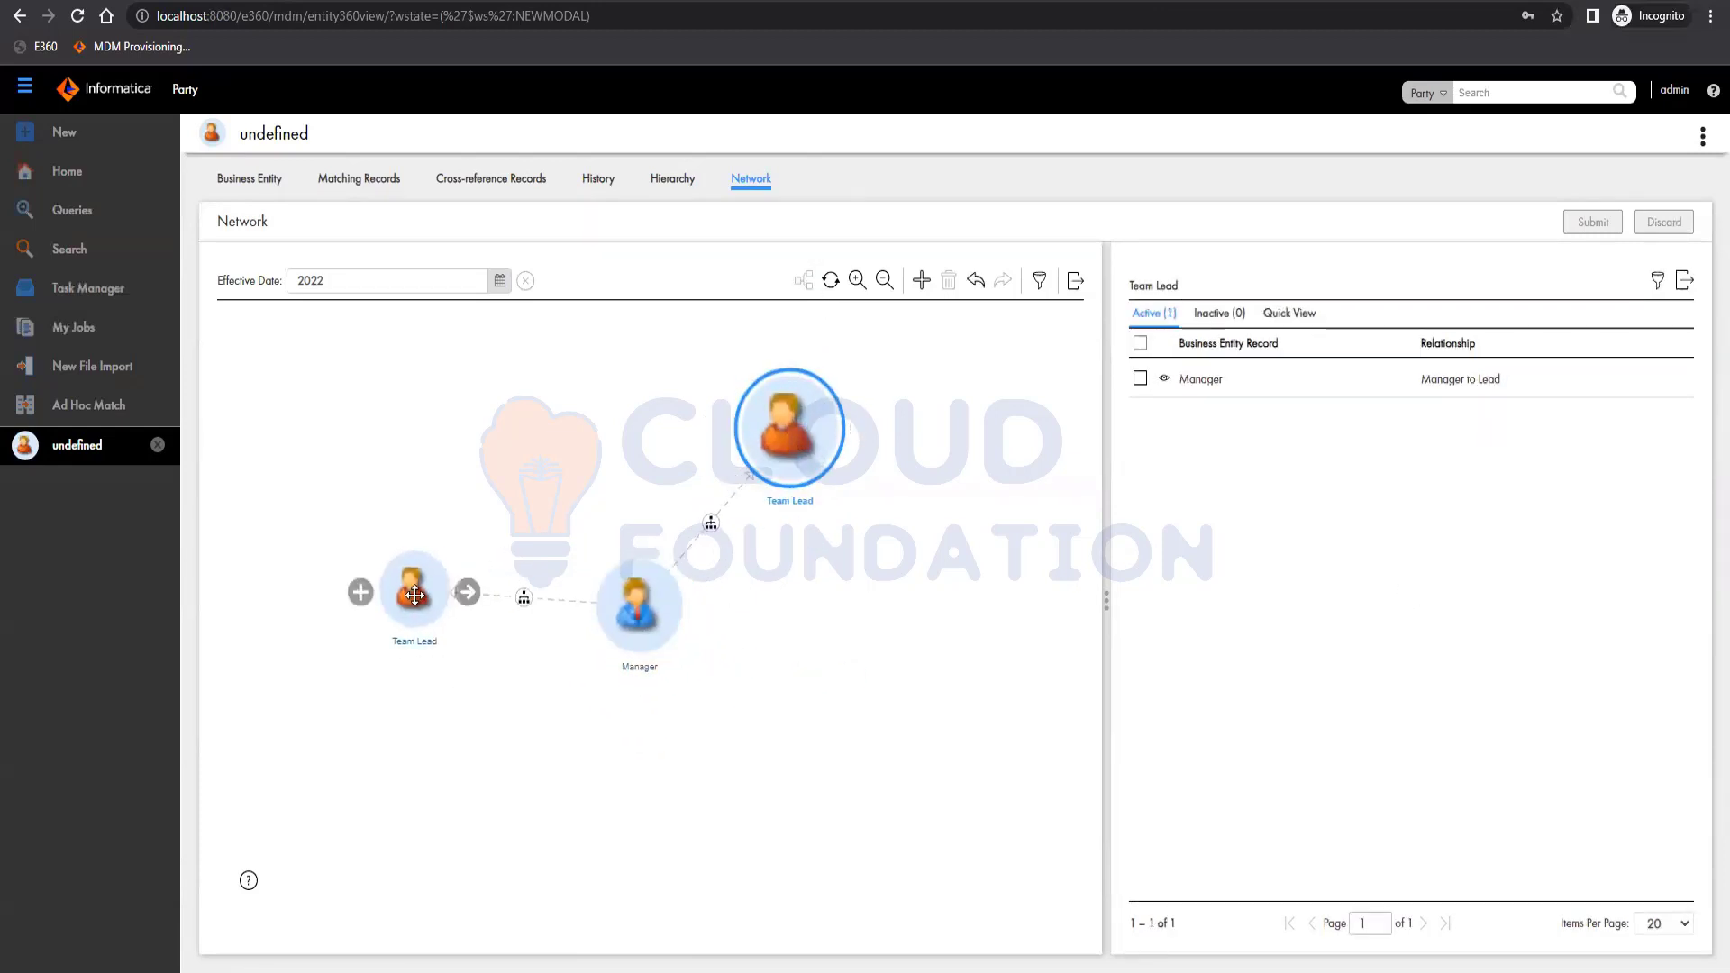
left_click(803, 280)
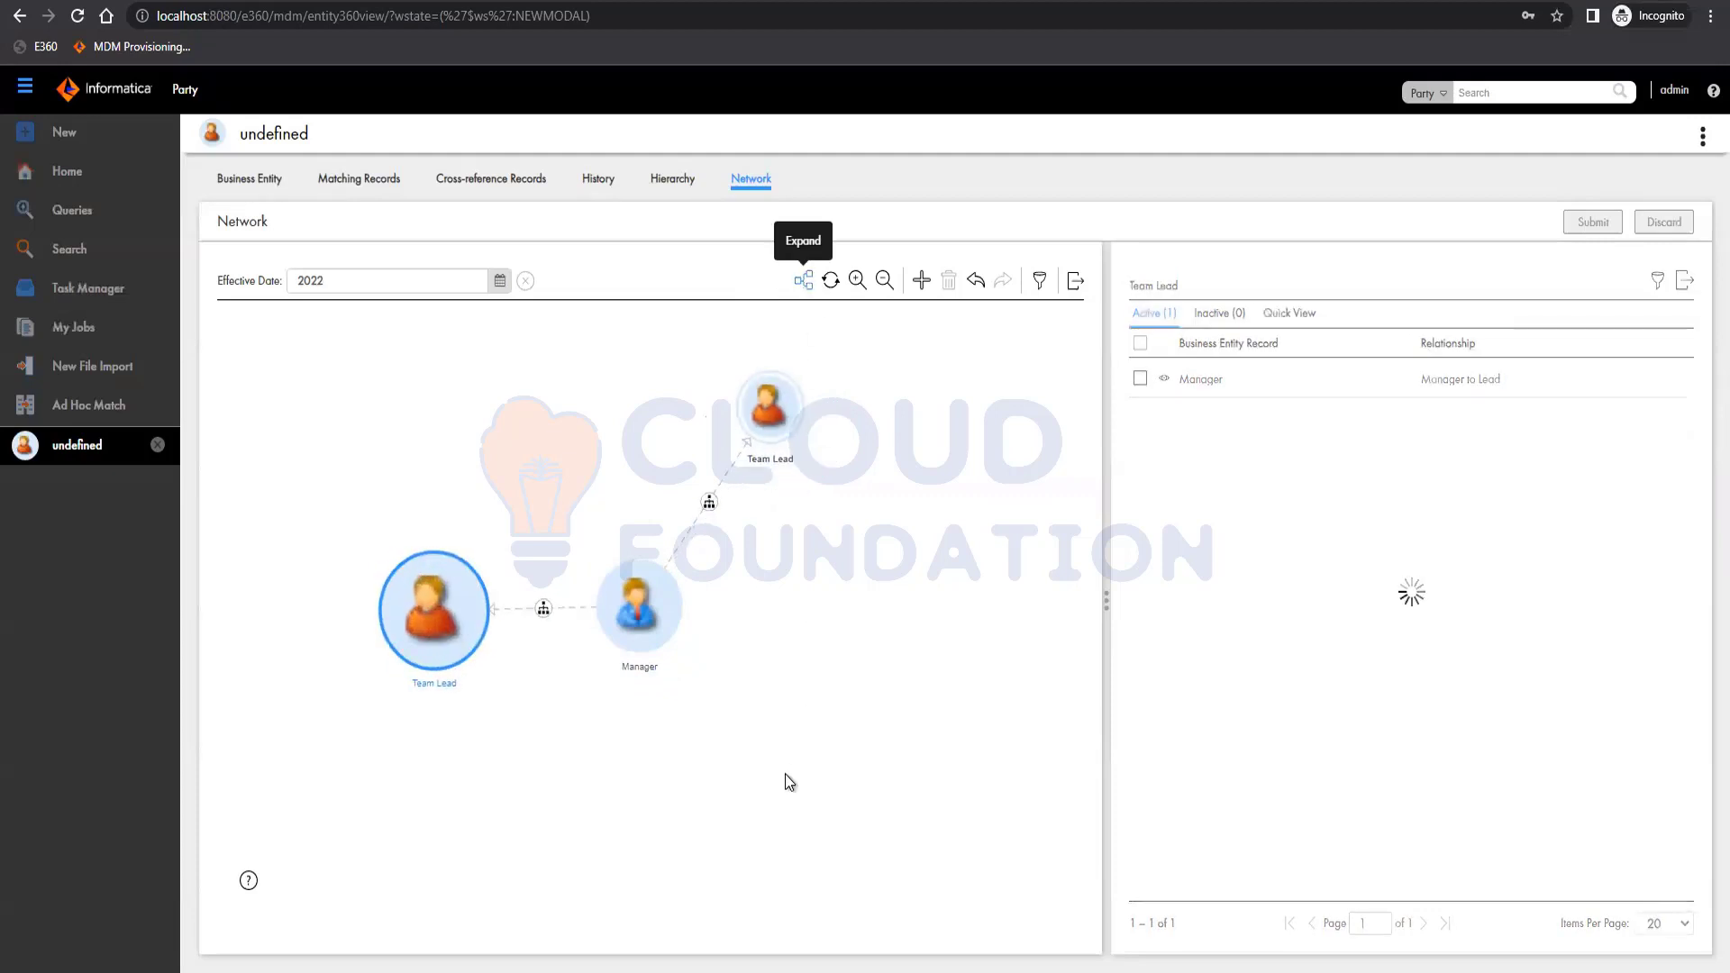
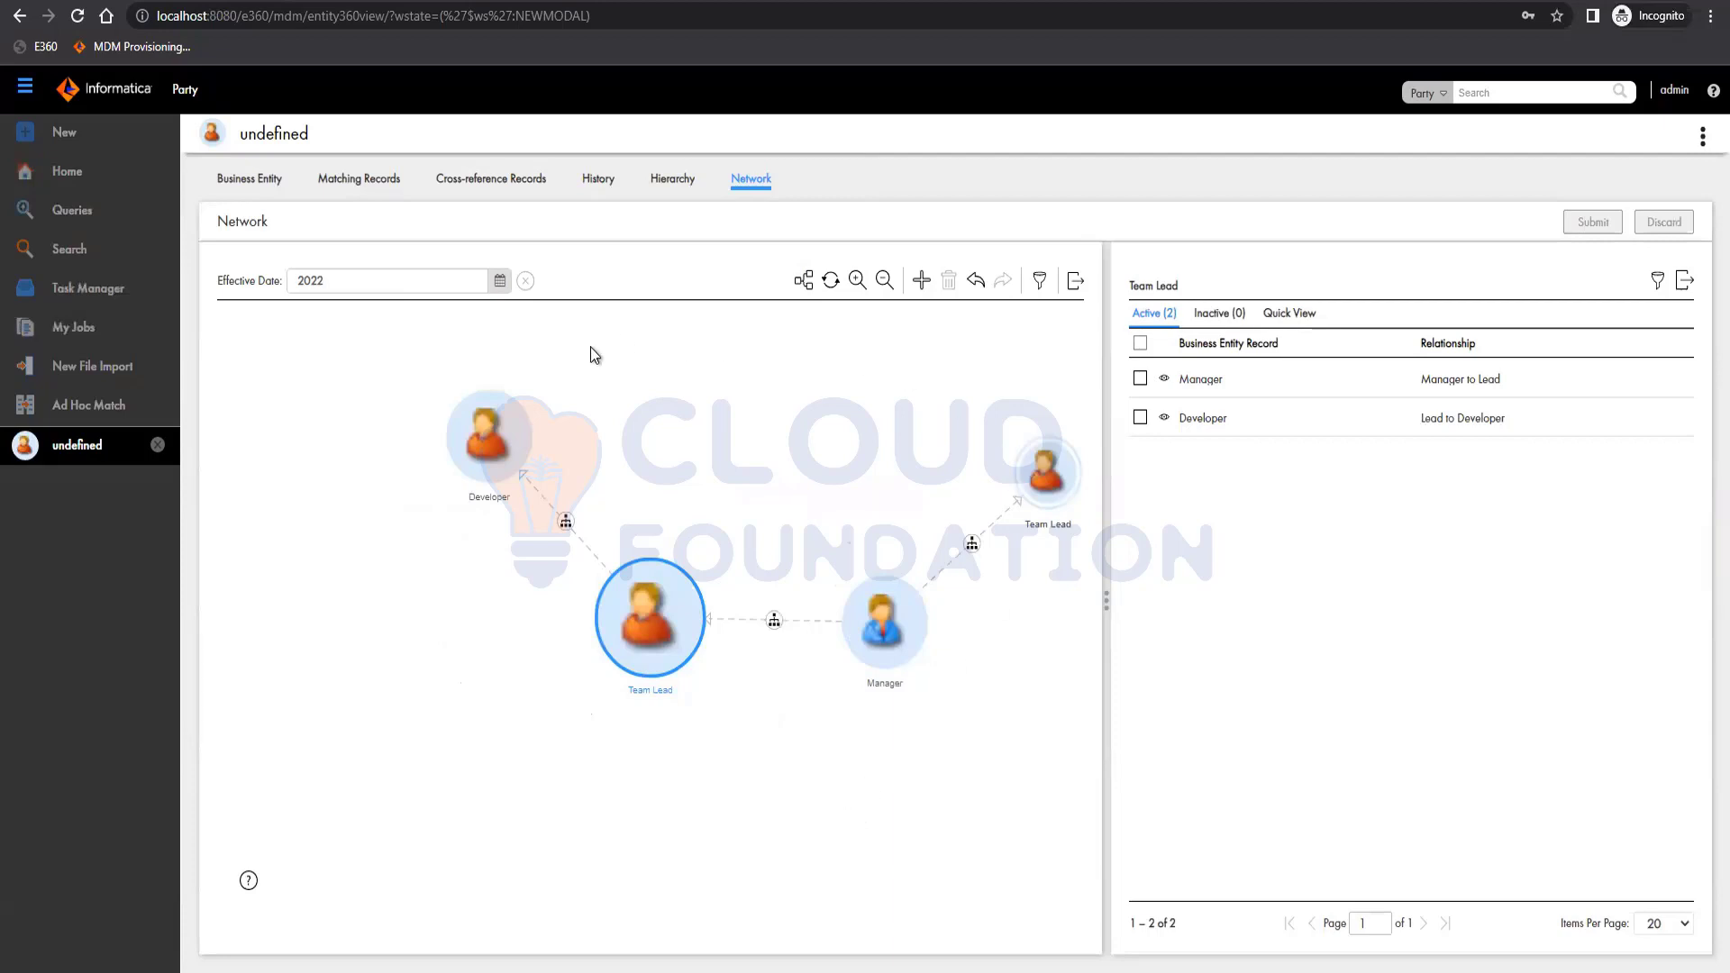
View the C_STG_PARTY_SAP staging rows' FIRST_NAME and LAST_NAME columns, then return to Data Director.
mouse_move(423, 457)
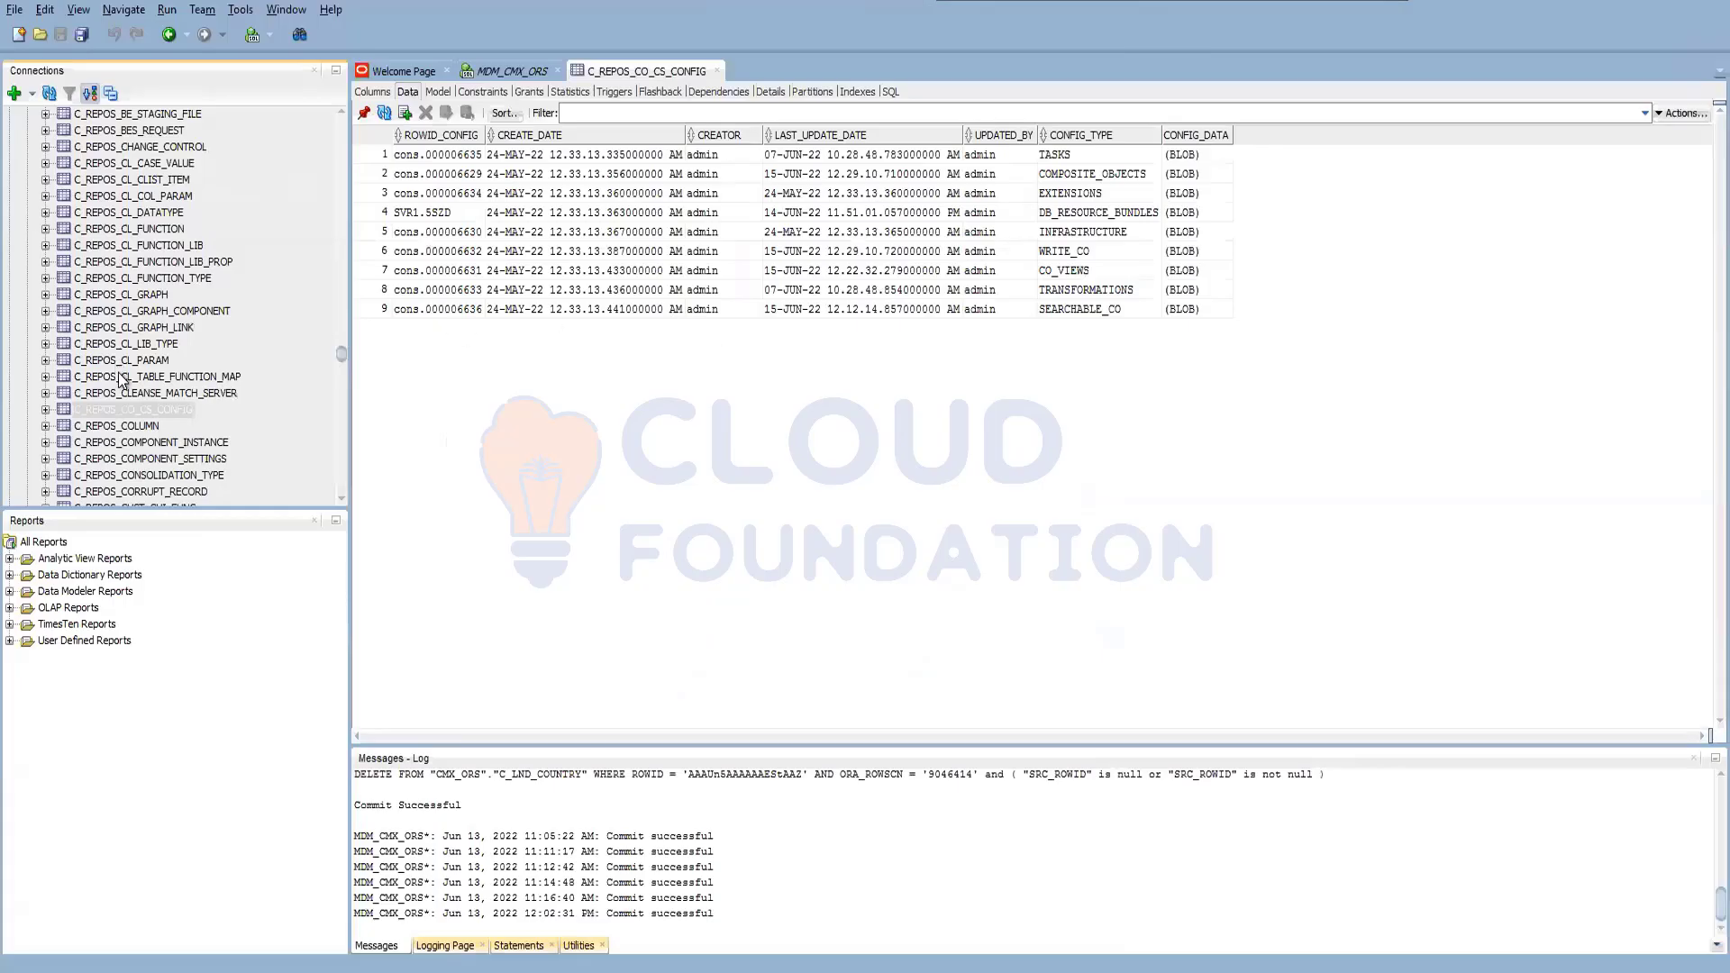
scroll(115, 385, "down", 15)
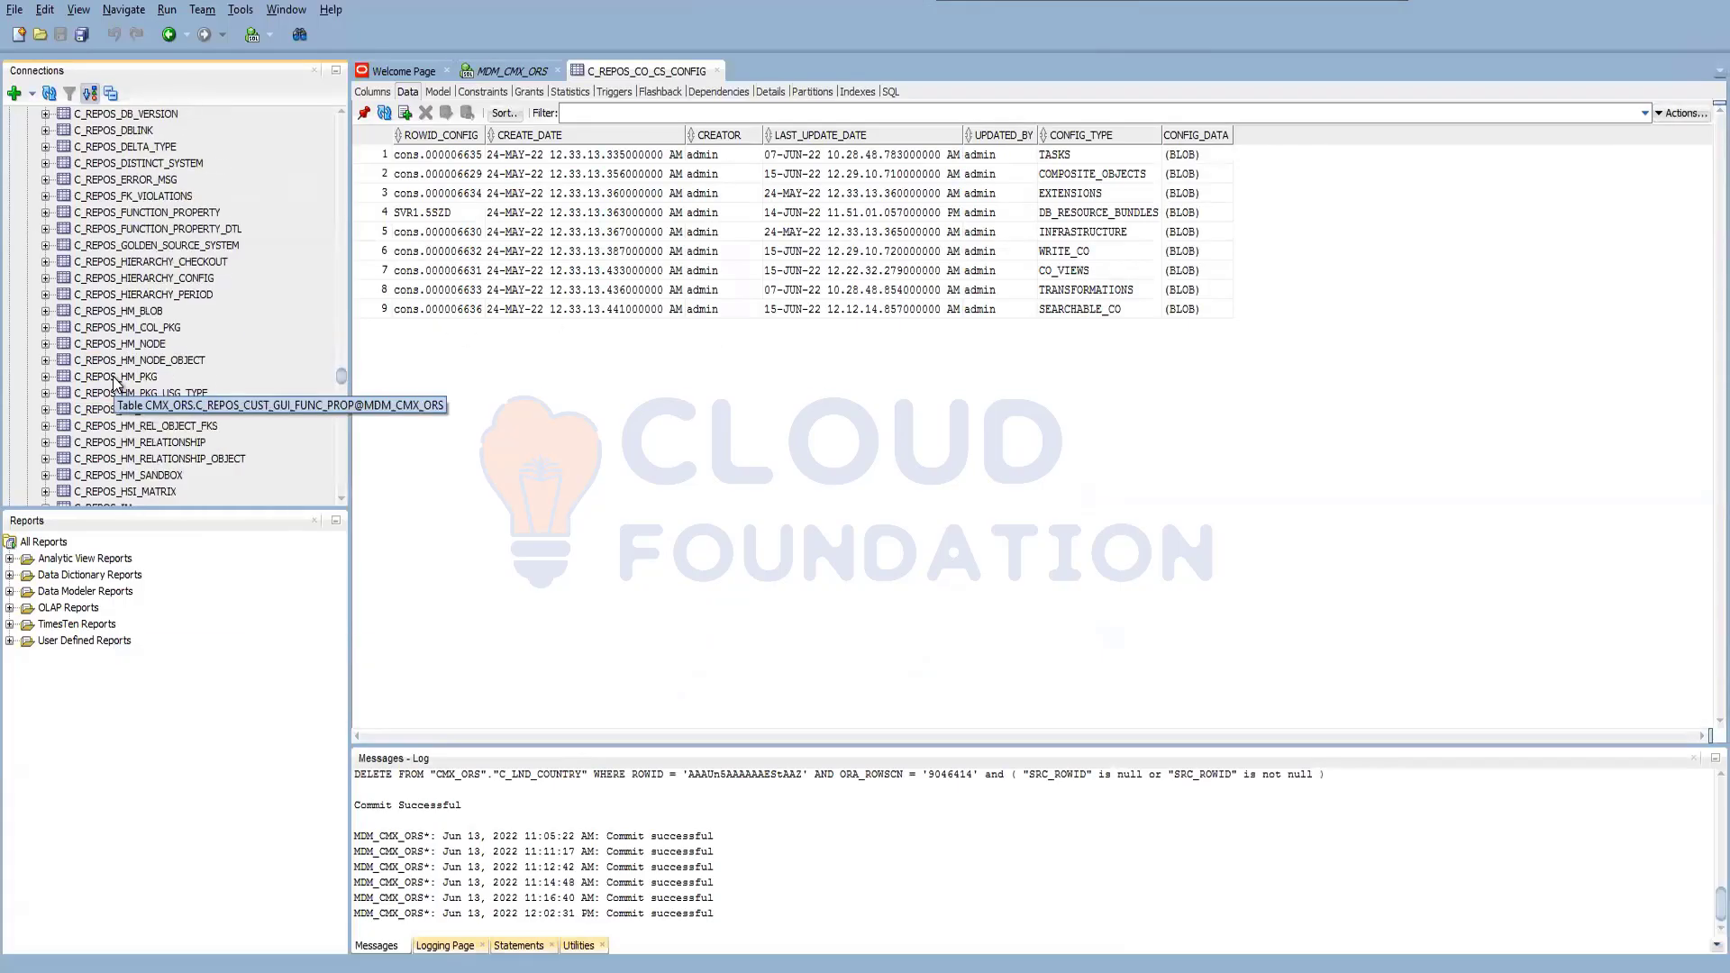
scroll(136, 423, "down", 20)
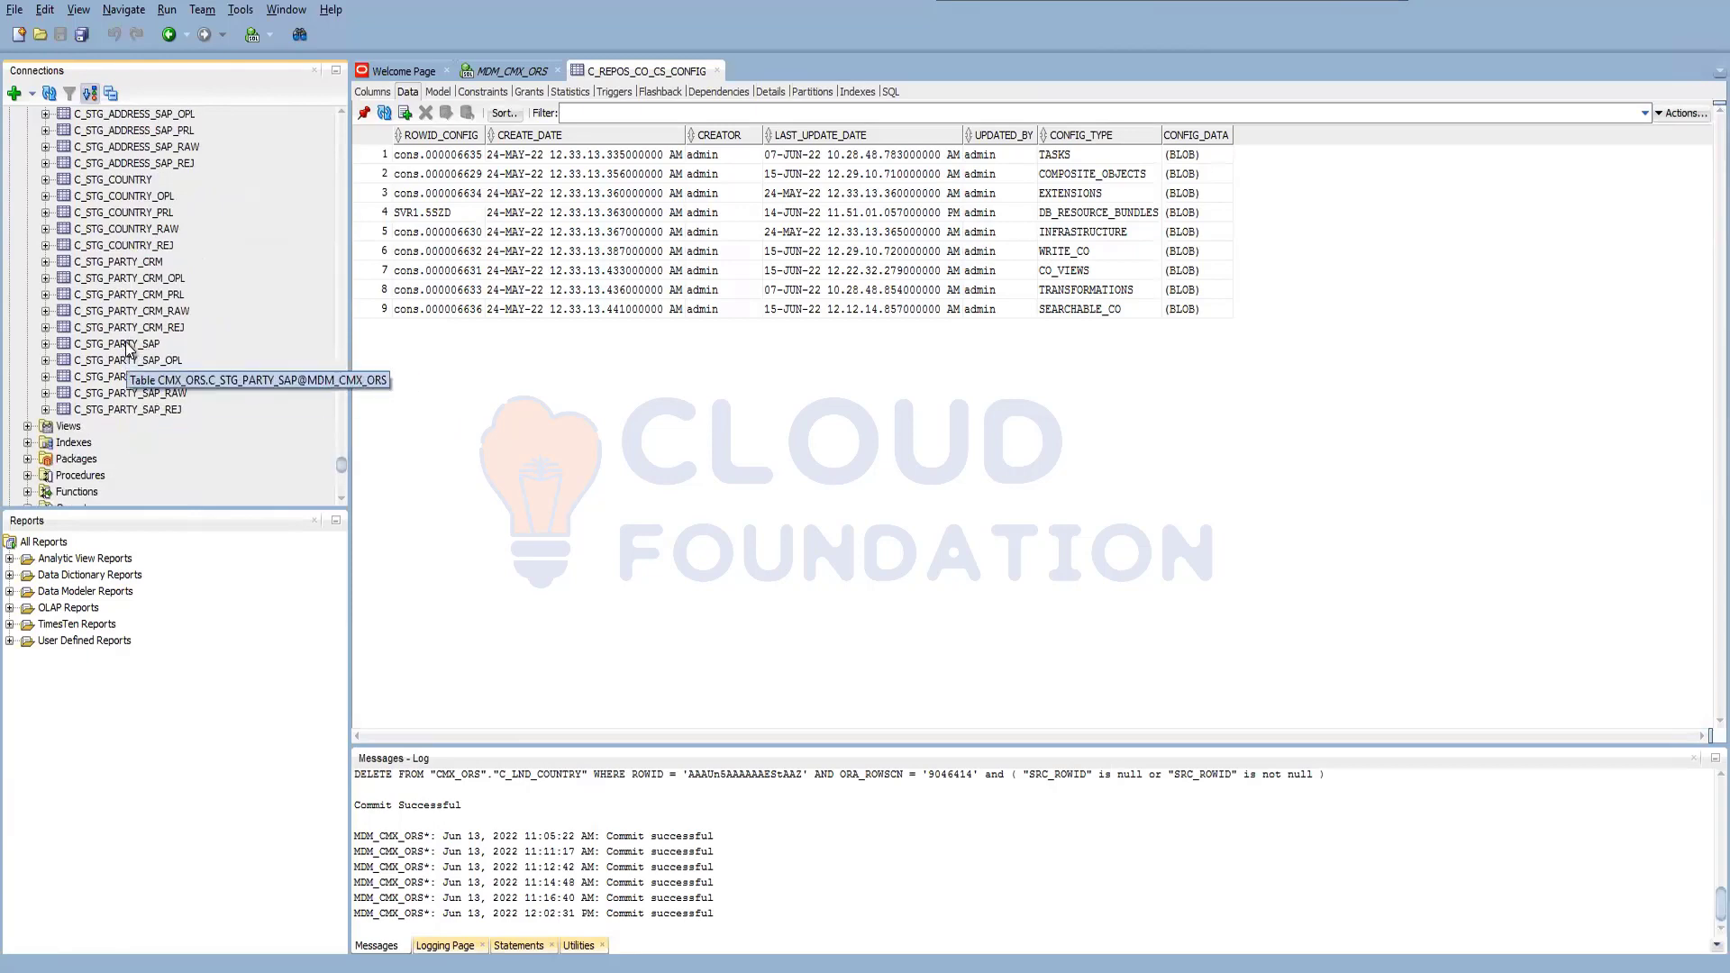
left_click(127, 346)
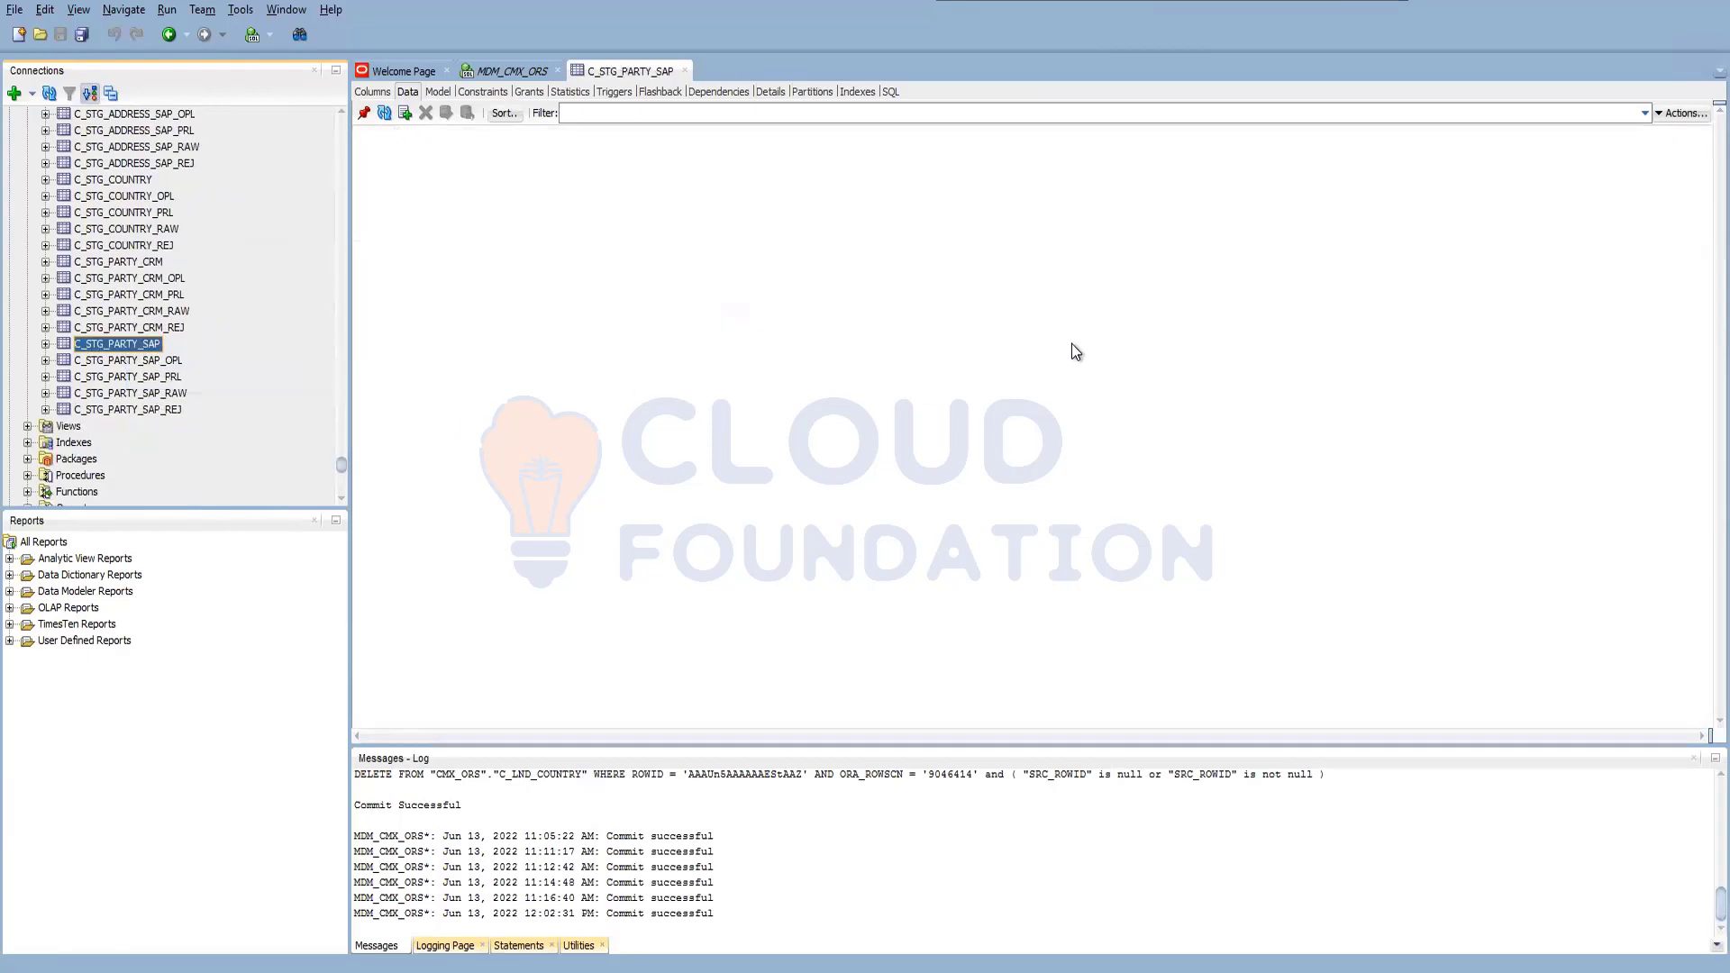
left_click_drag(1262, 739, 1521, 708)
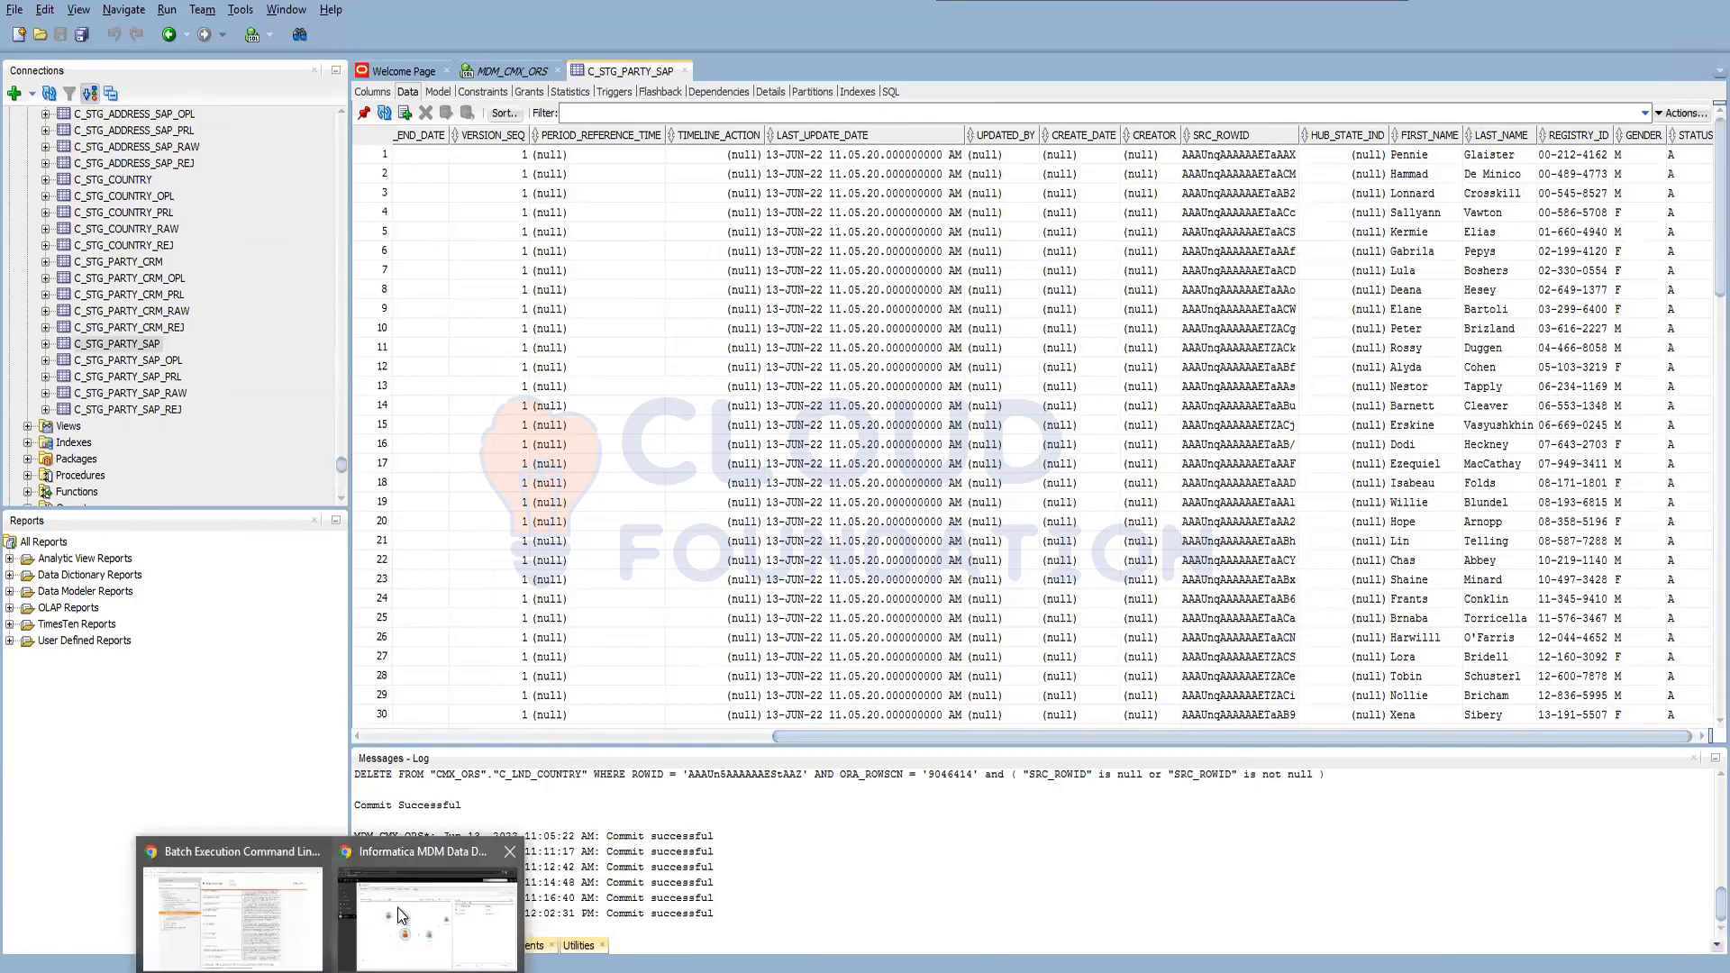
left_click(397, 907)
Search Party records for 'Hop', add a '*' wildcard, then clear the search box.
left_click(1491, 102)
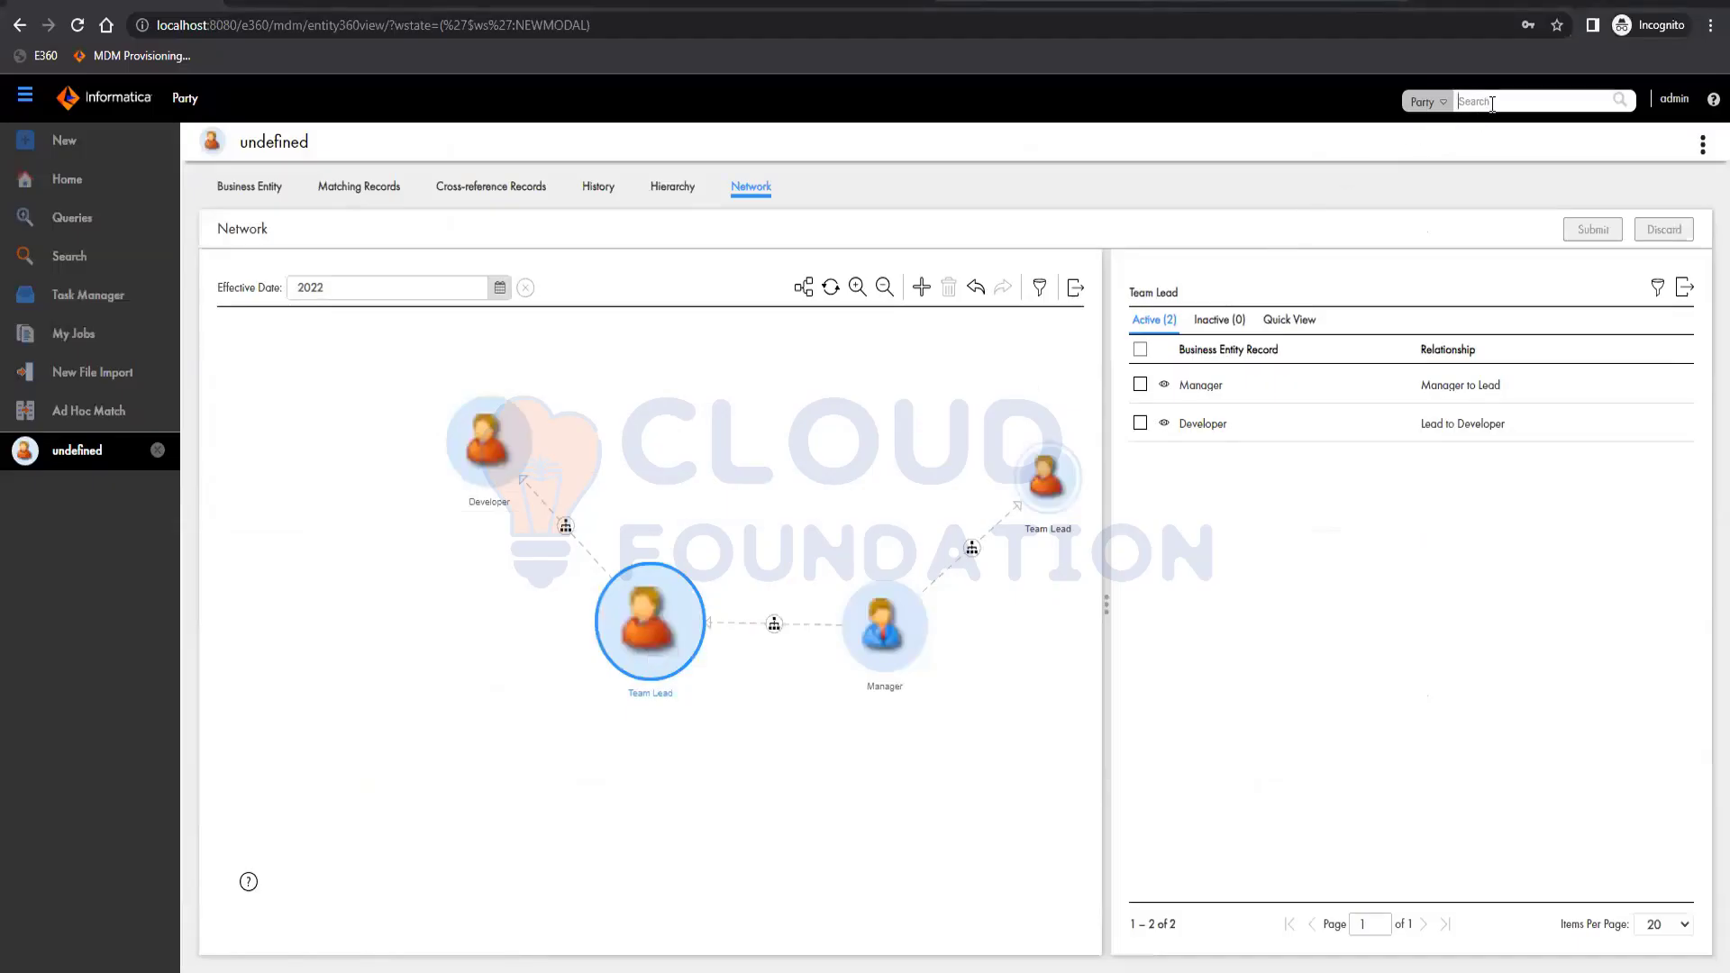
type("Hop")
key("Return")
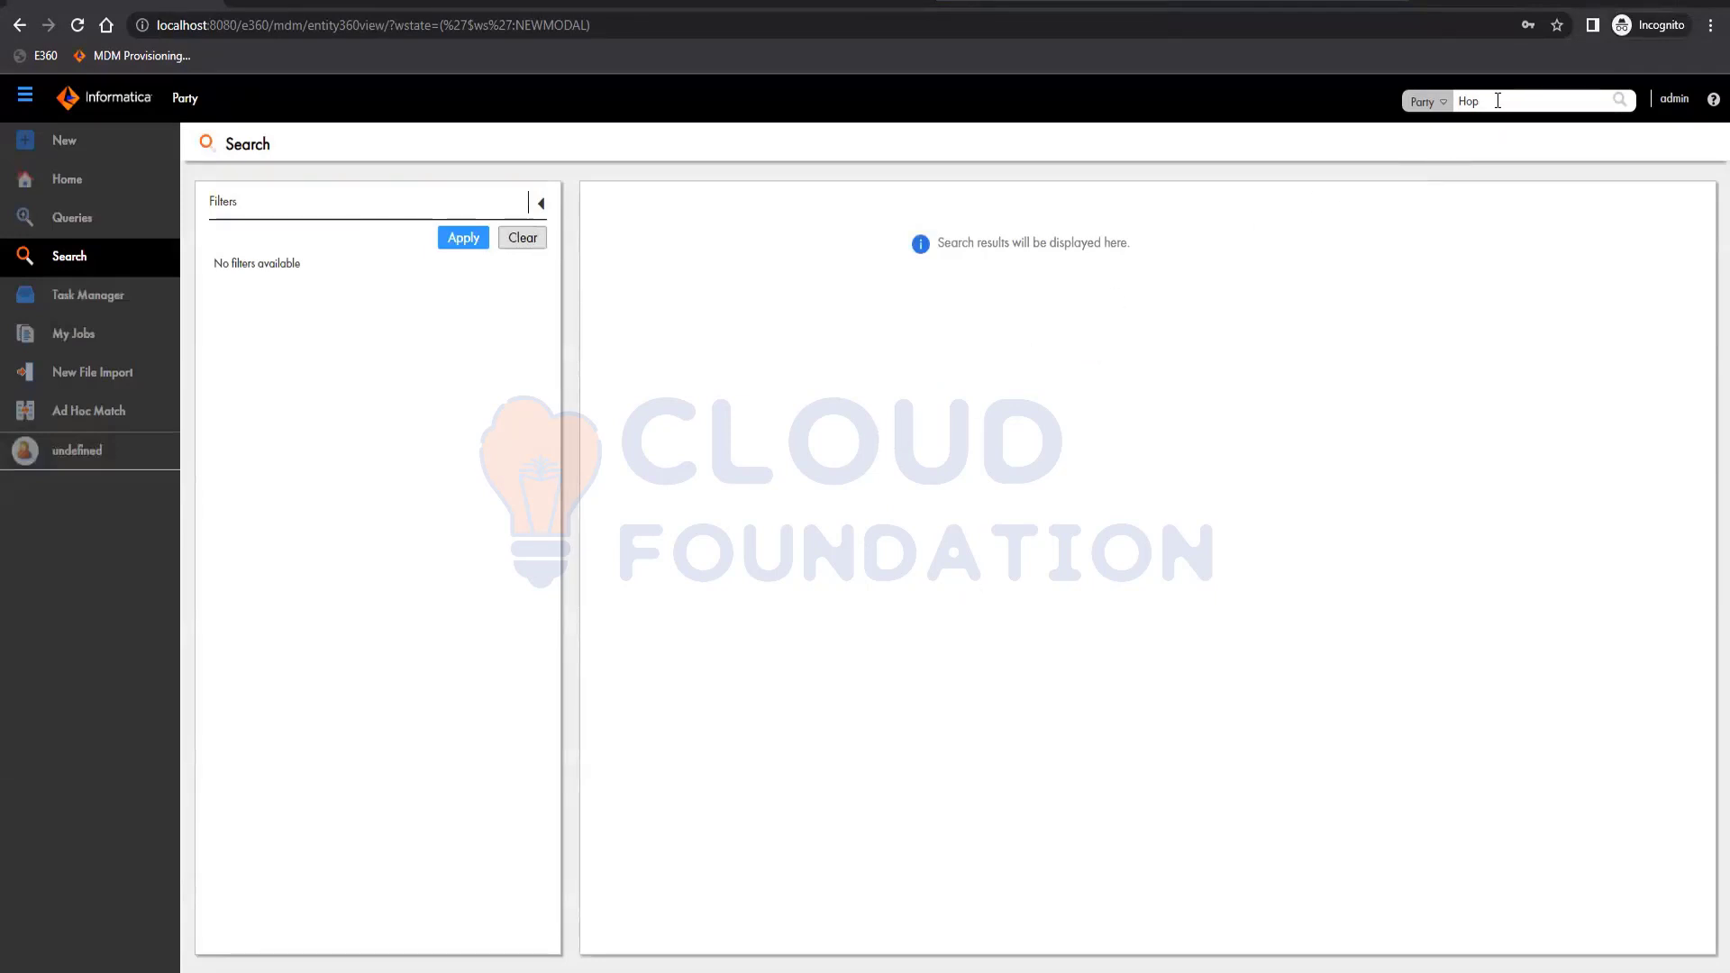
type("*")
left_click(1479, 108)
left_click_drag(1483, 104, 1459, 105)
key("BackSpace")
Search Party records for 'Willie', the first name from staging row 19.
key("alt+Tab")
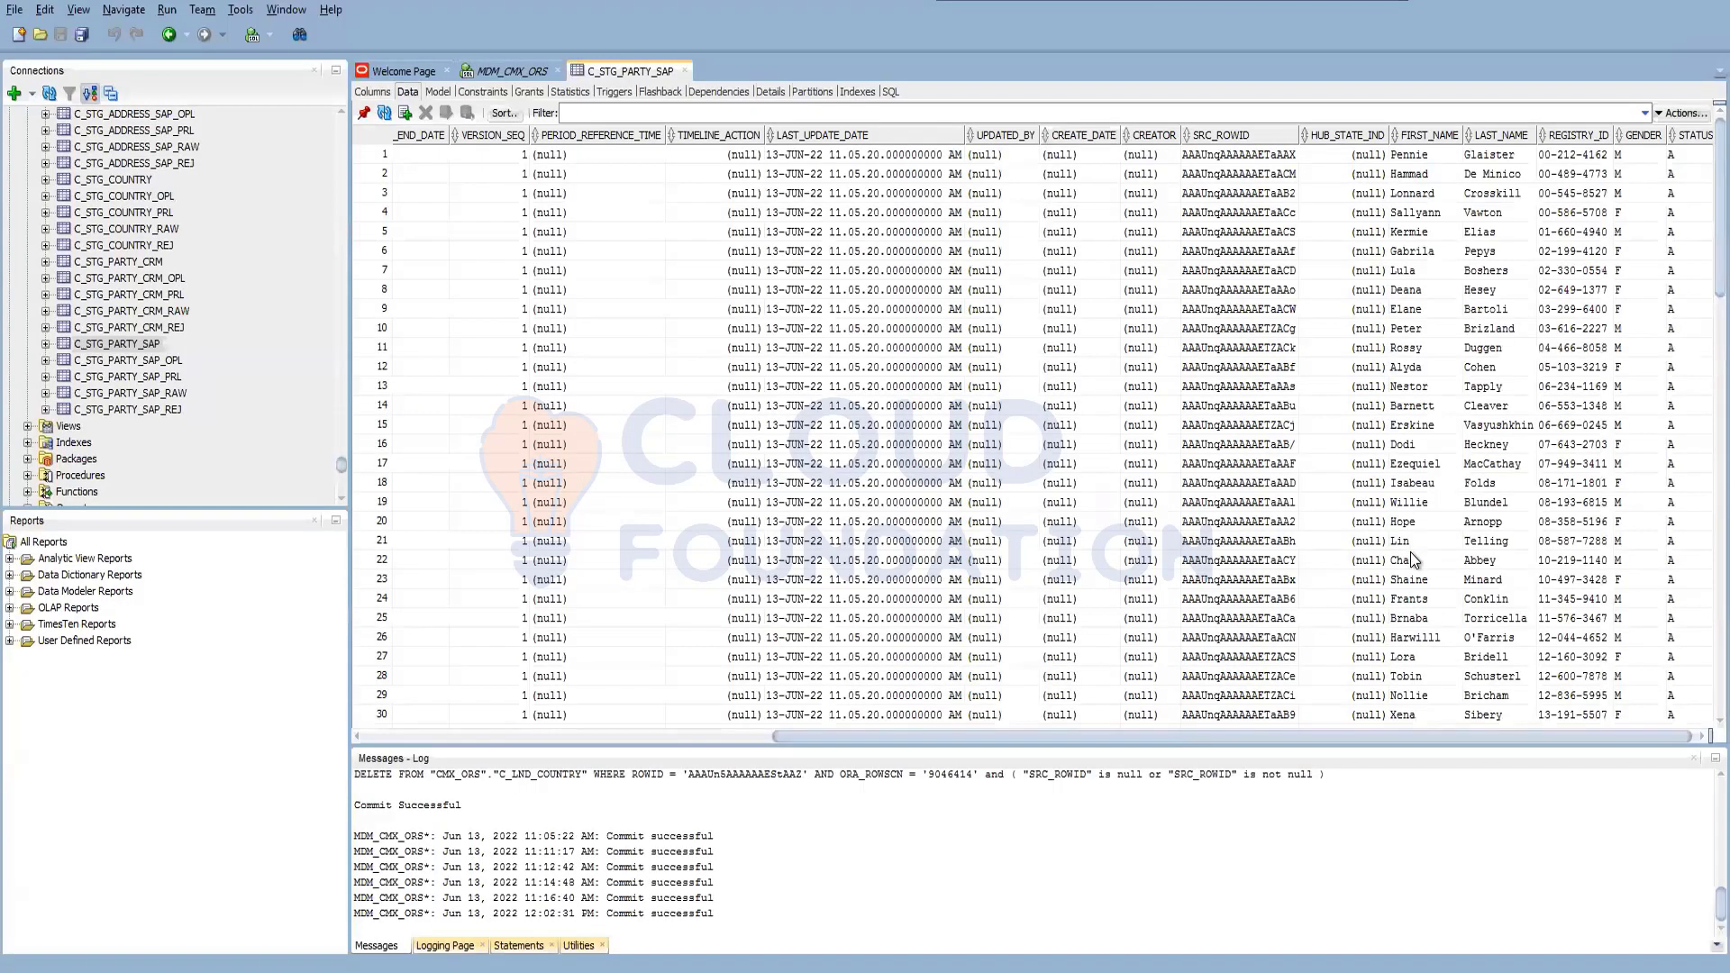
left_click(1429, 505)
key("alt+Tab")
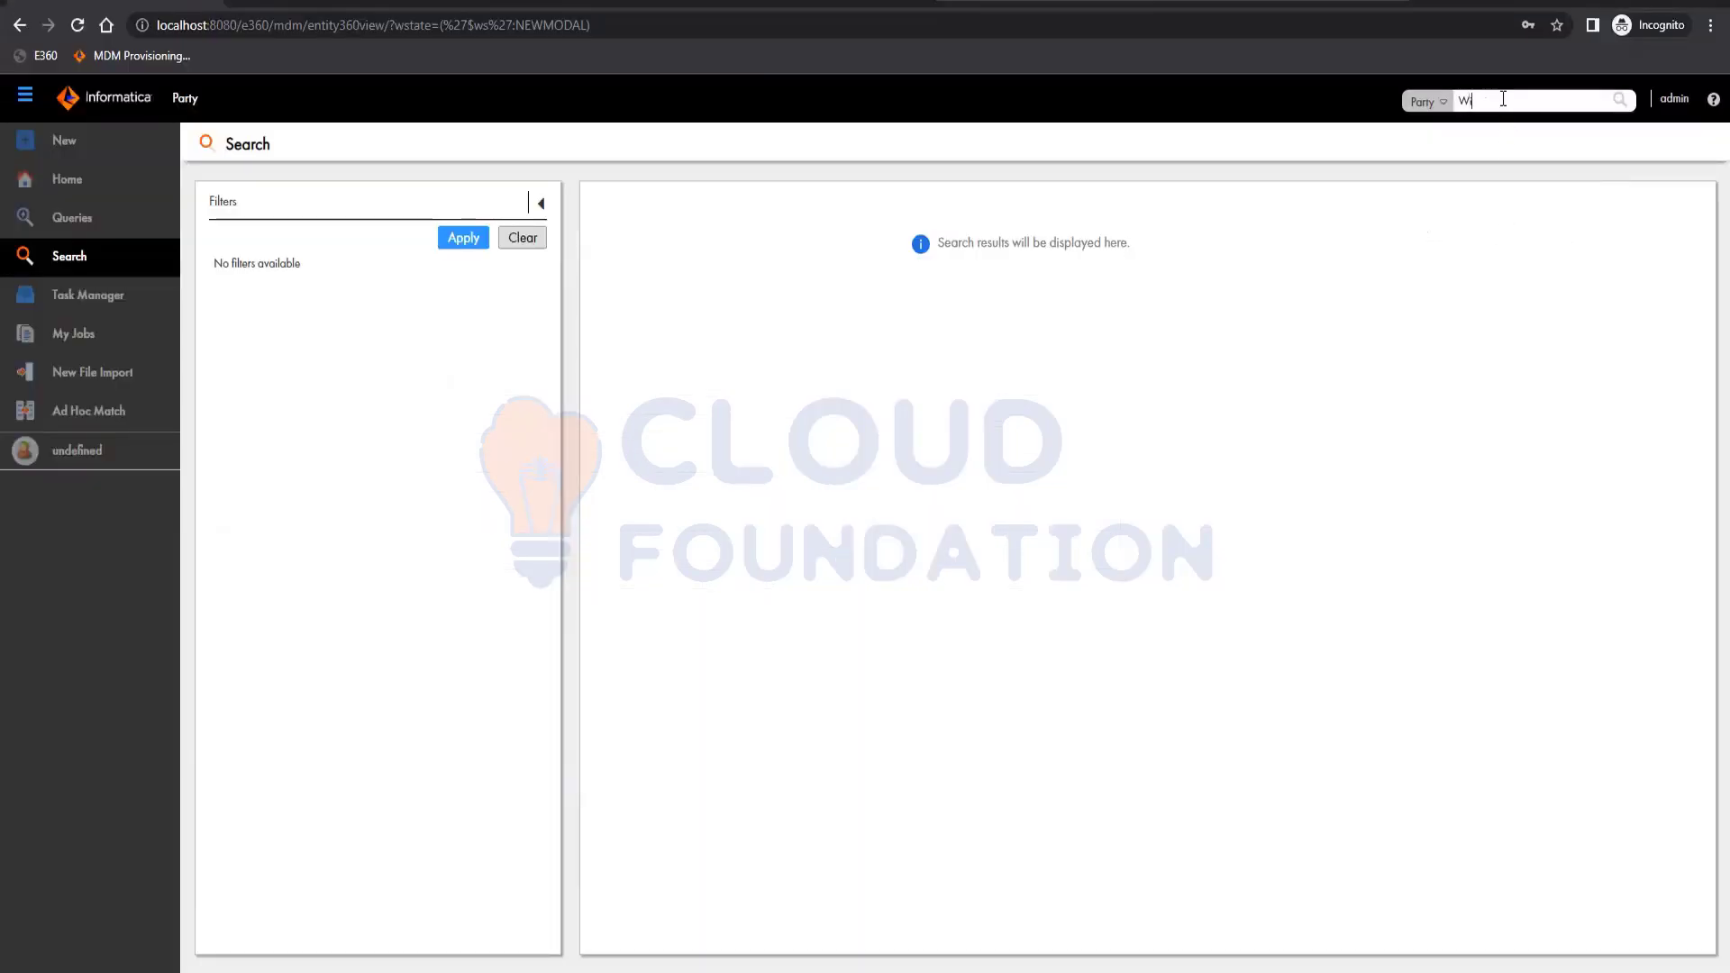
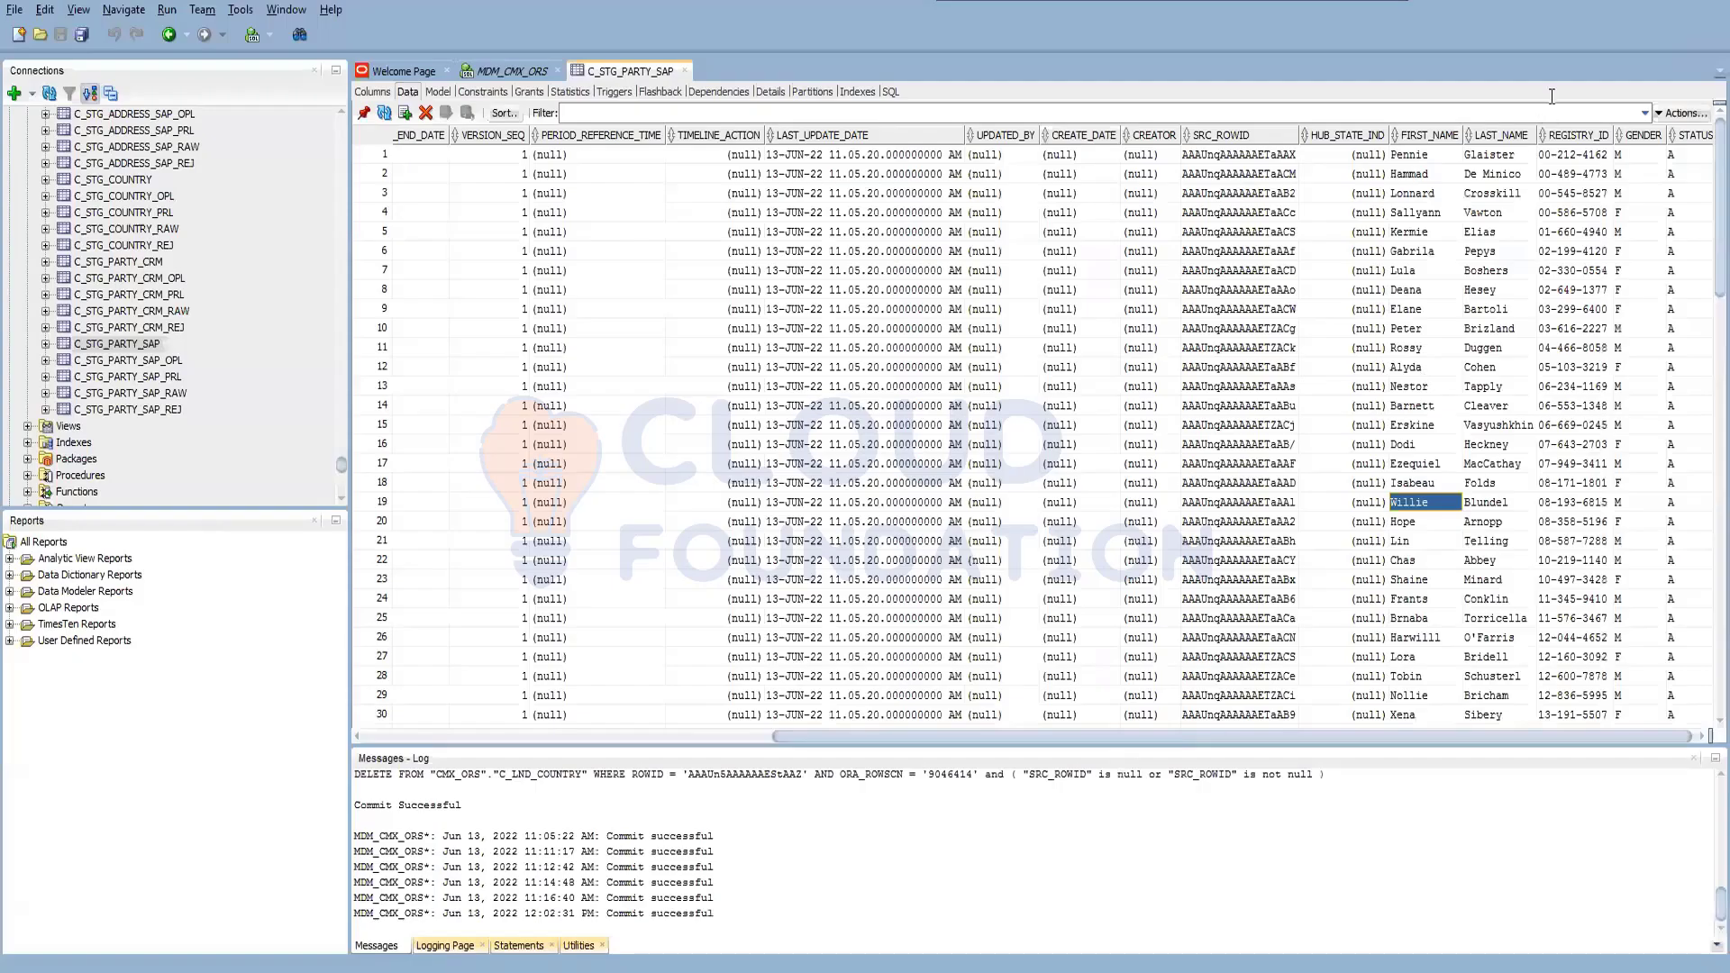
key("alt+Tab")
key("alt+Tab")
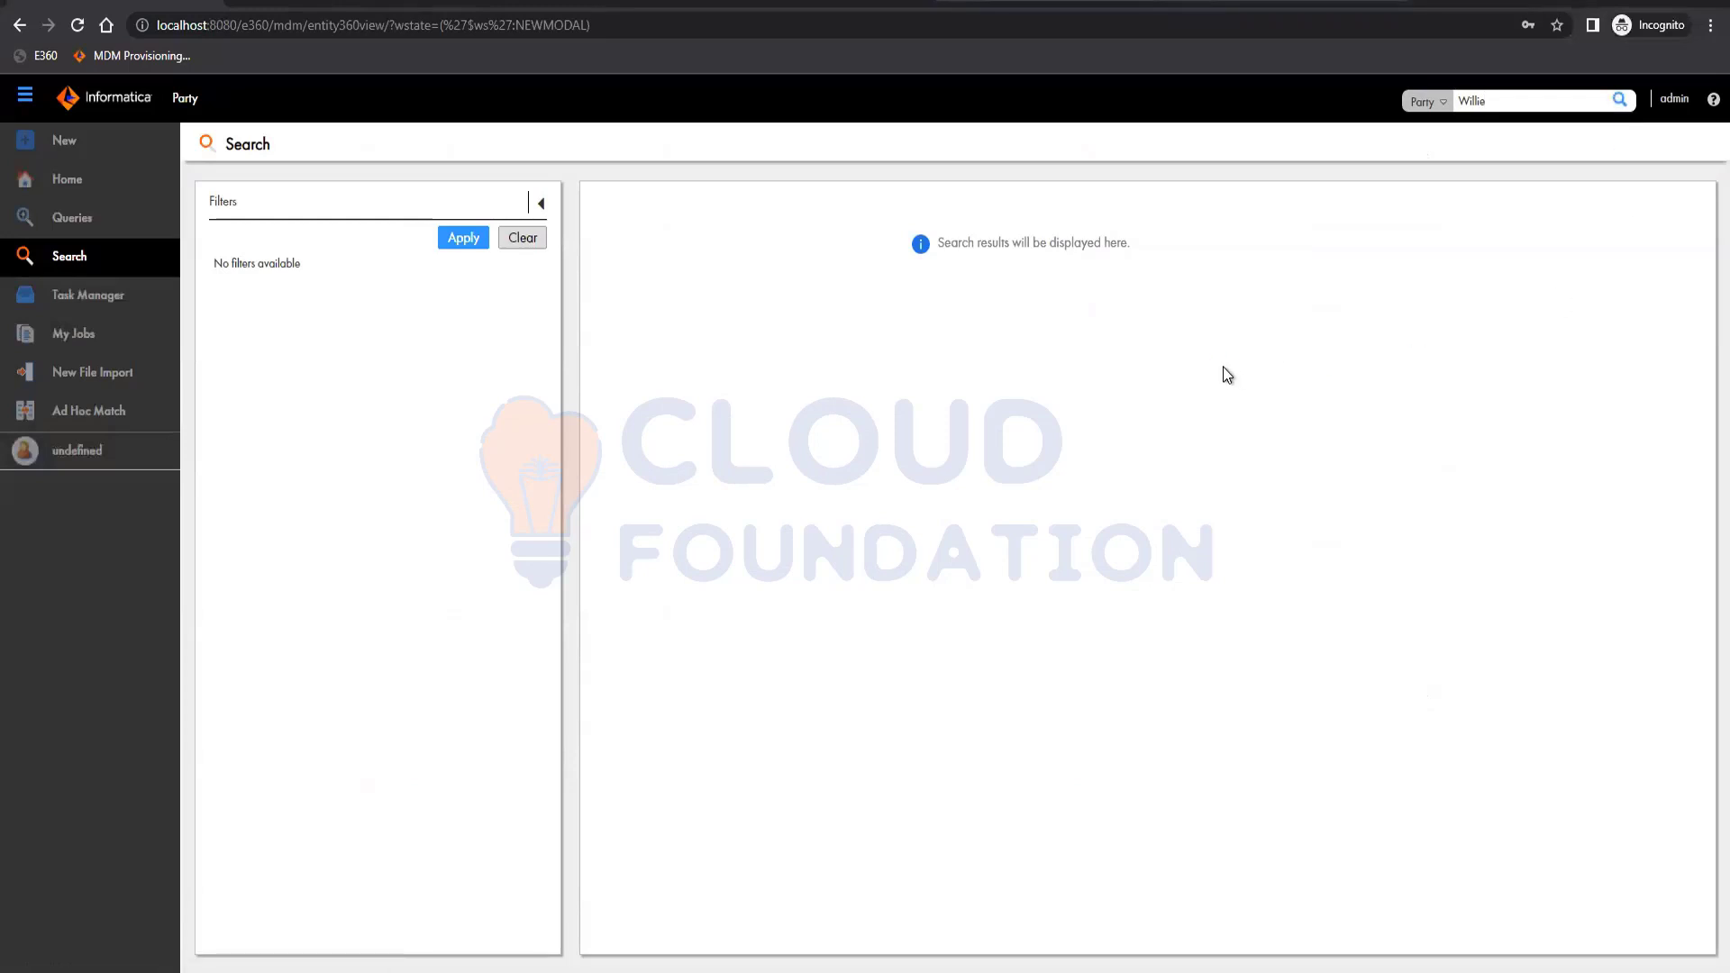
left_click(1553, 99)
key("Home")
key("Right")
key("Return")
Search Party records for the row-19 surname copied from the staging table, then open DevTools.
left_click(232, 915)
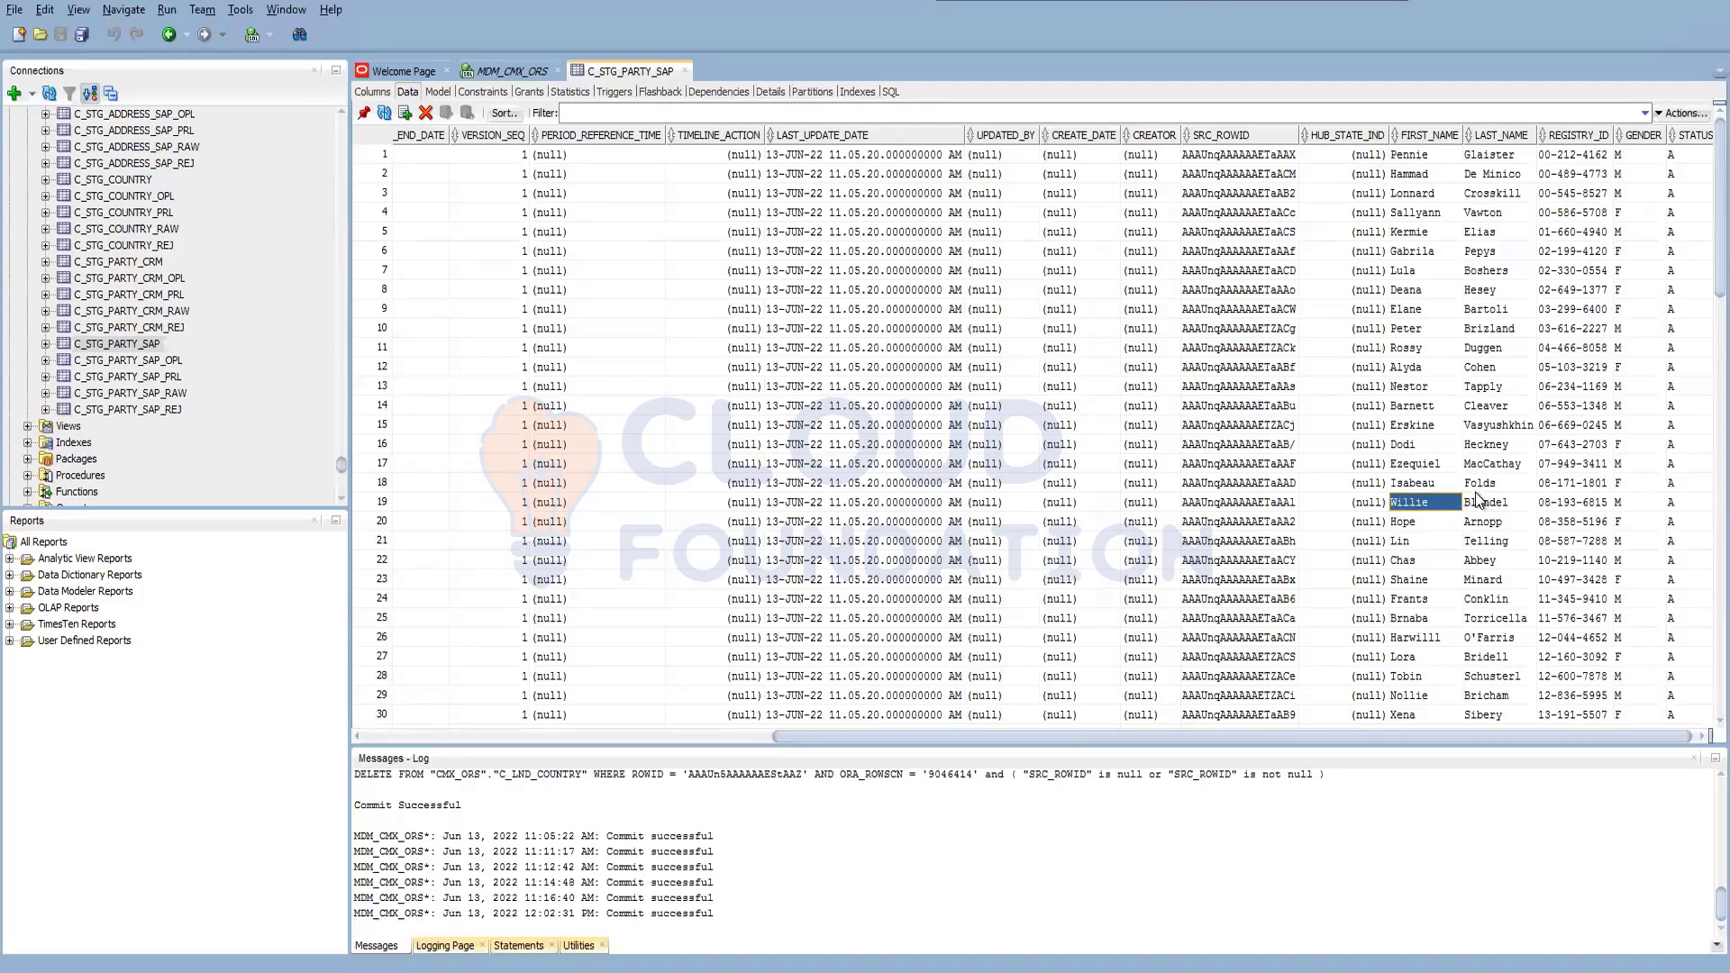
left_click_drag(1507, 521, 1501, 506)
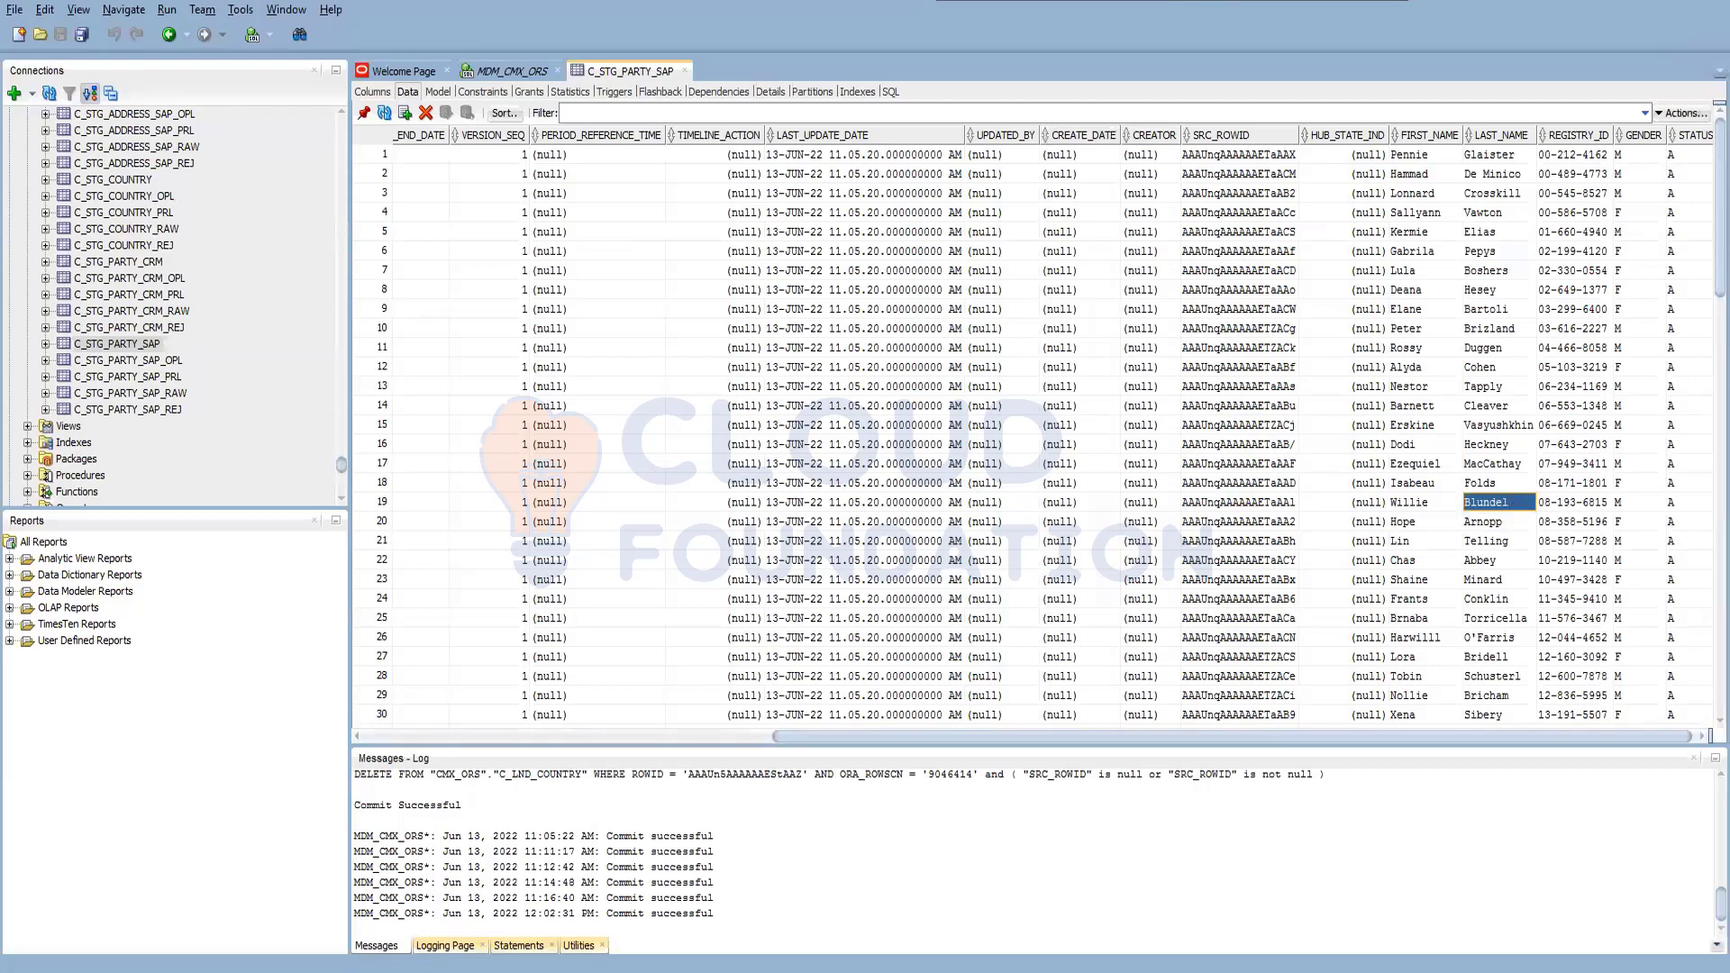
left_click(434, 932)
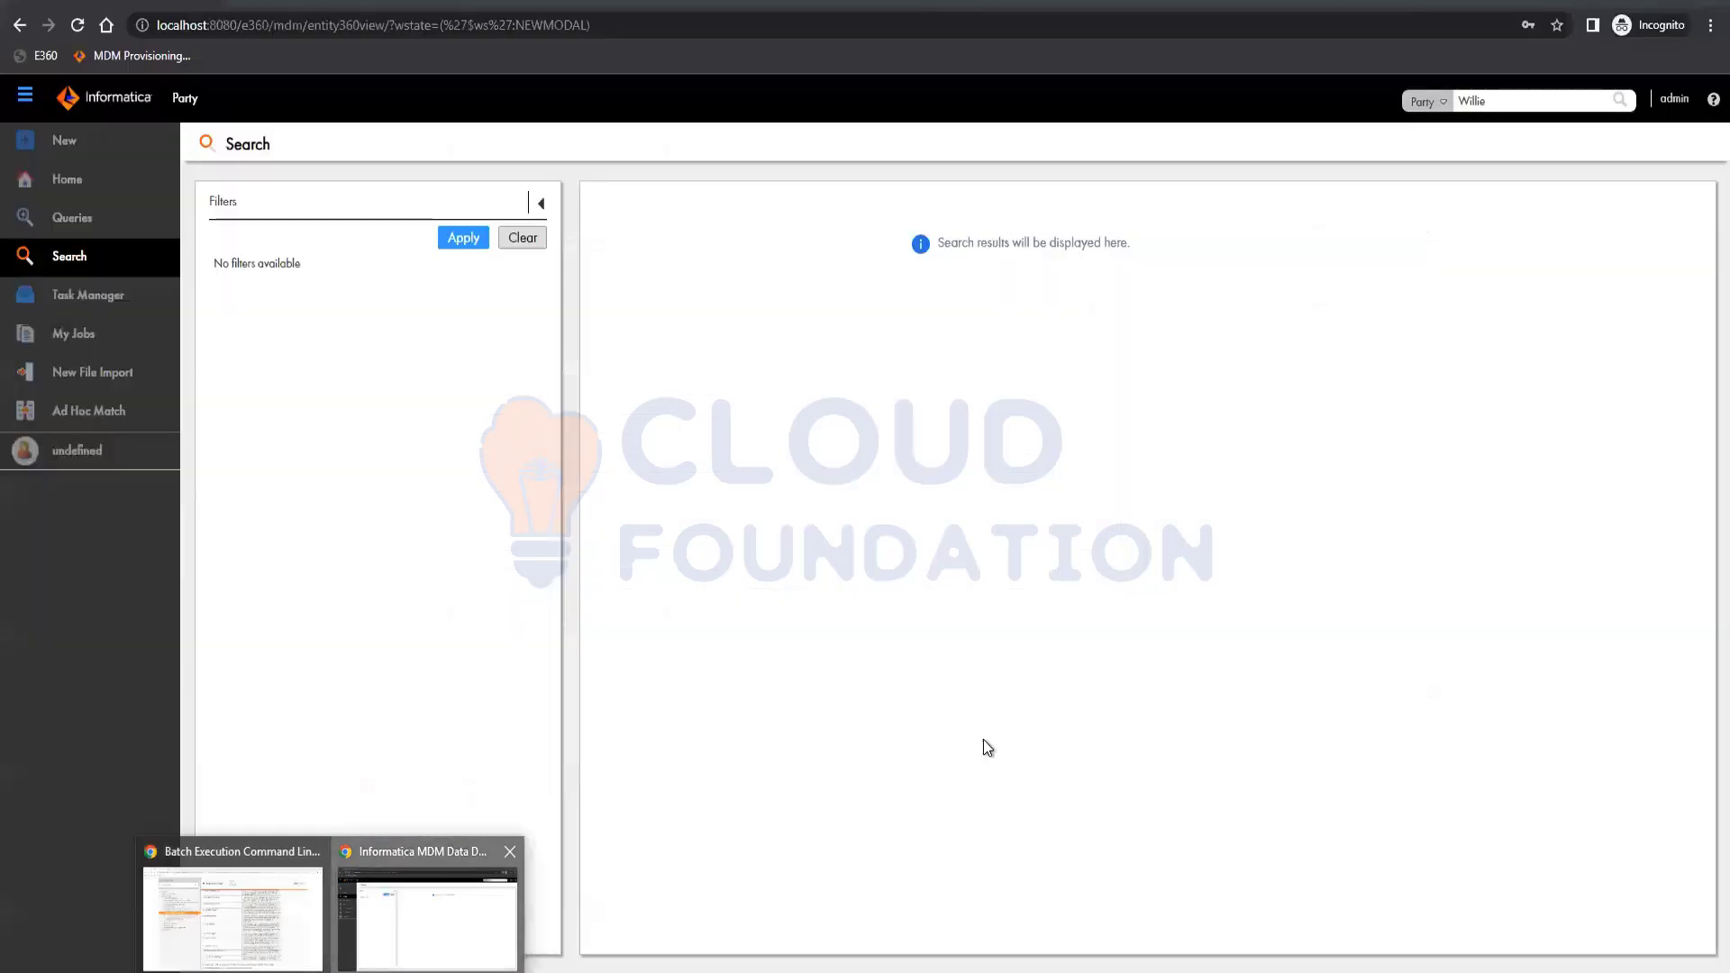
double_click(1478, 101)
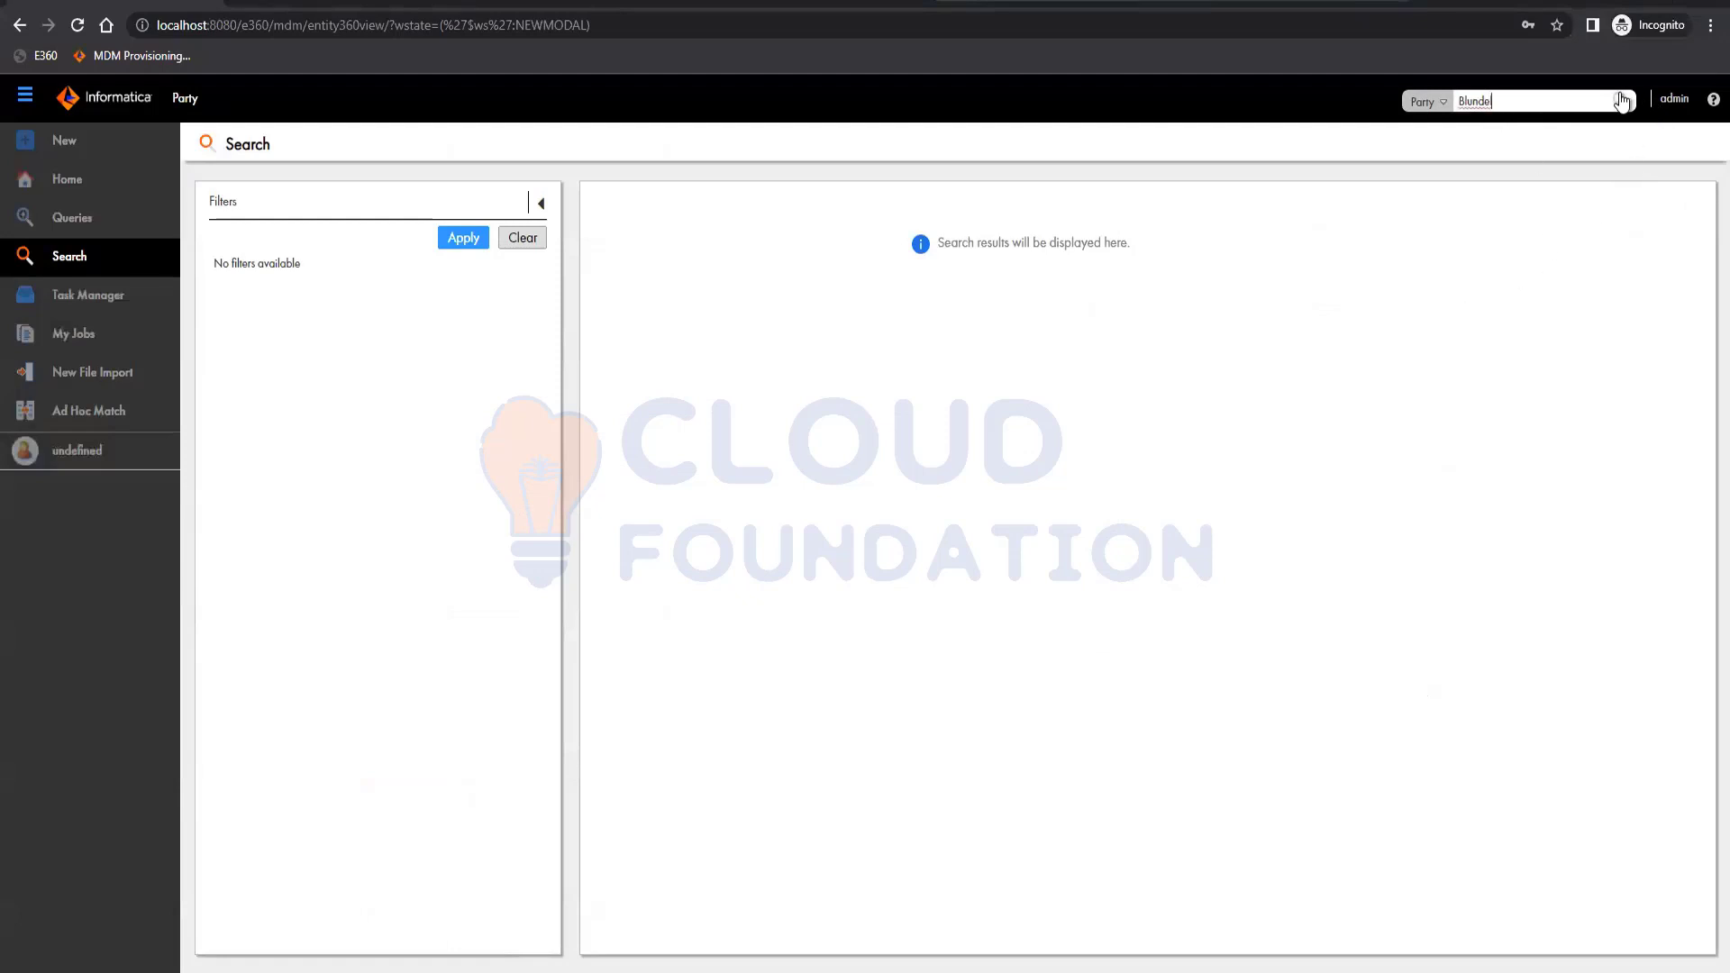
left_click(1622, 101)
left_click(1622, 102)
key("F12")
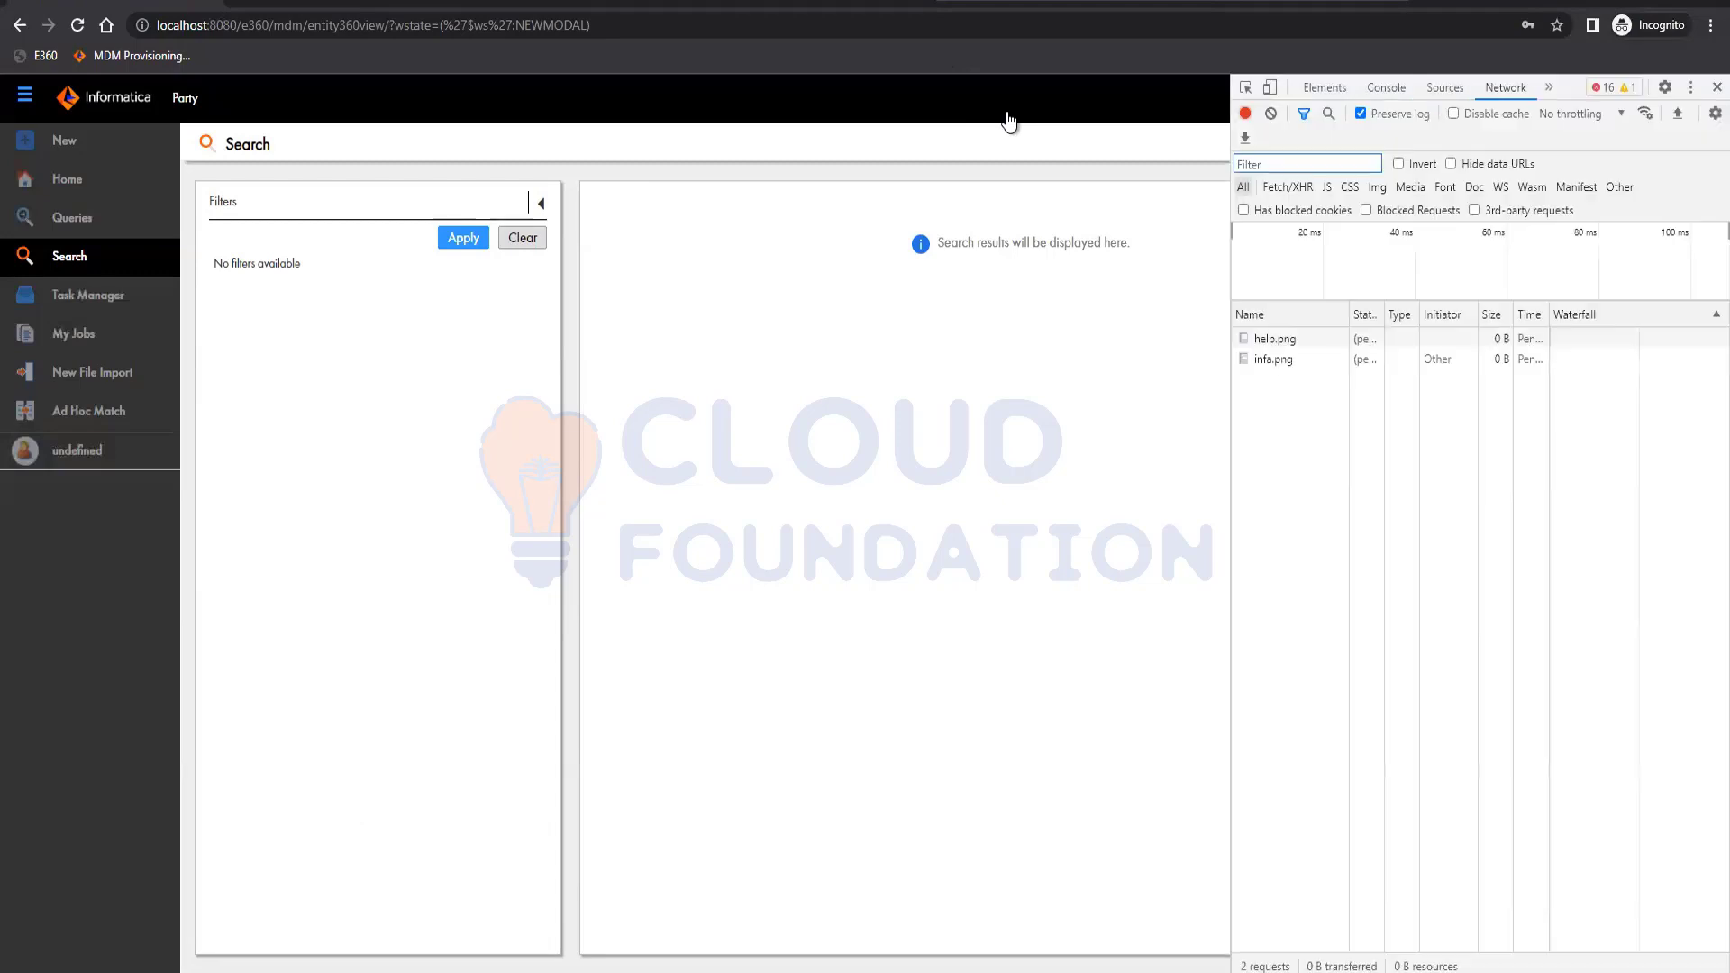
Rerun the search and show the Party.json request's 500 Internal Server Error status.
left_click(1121, 101)
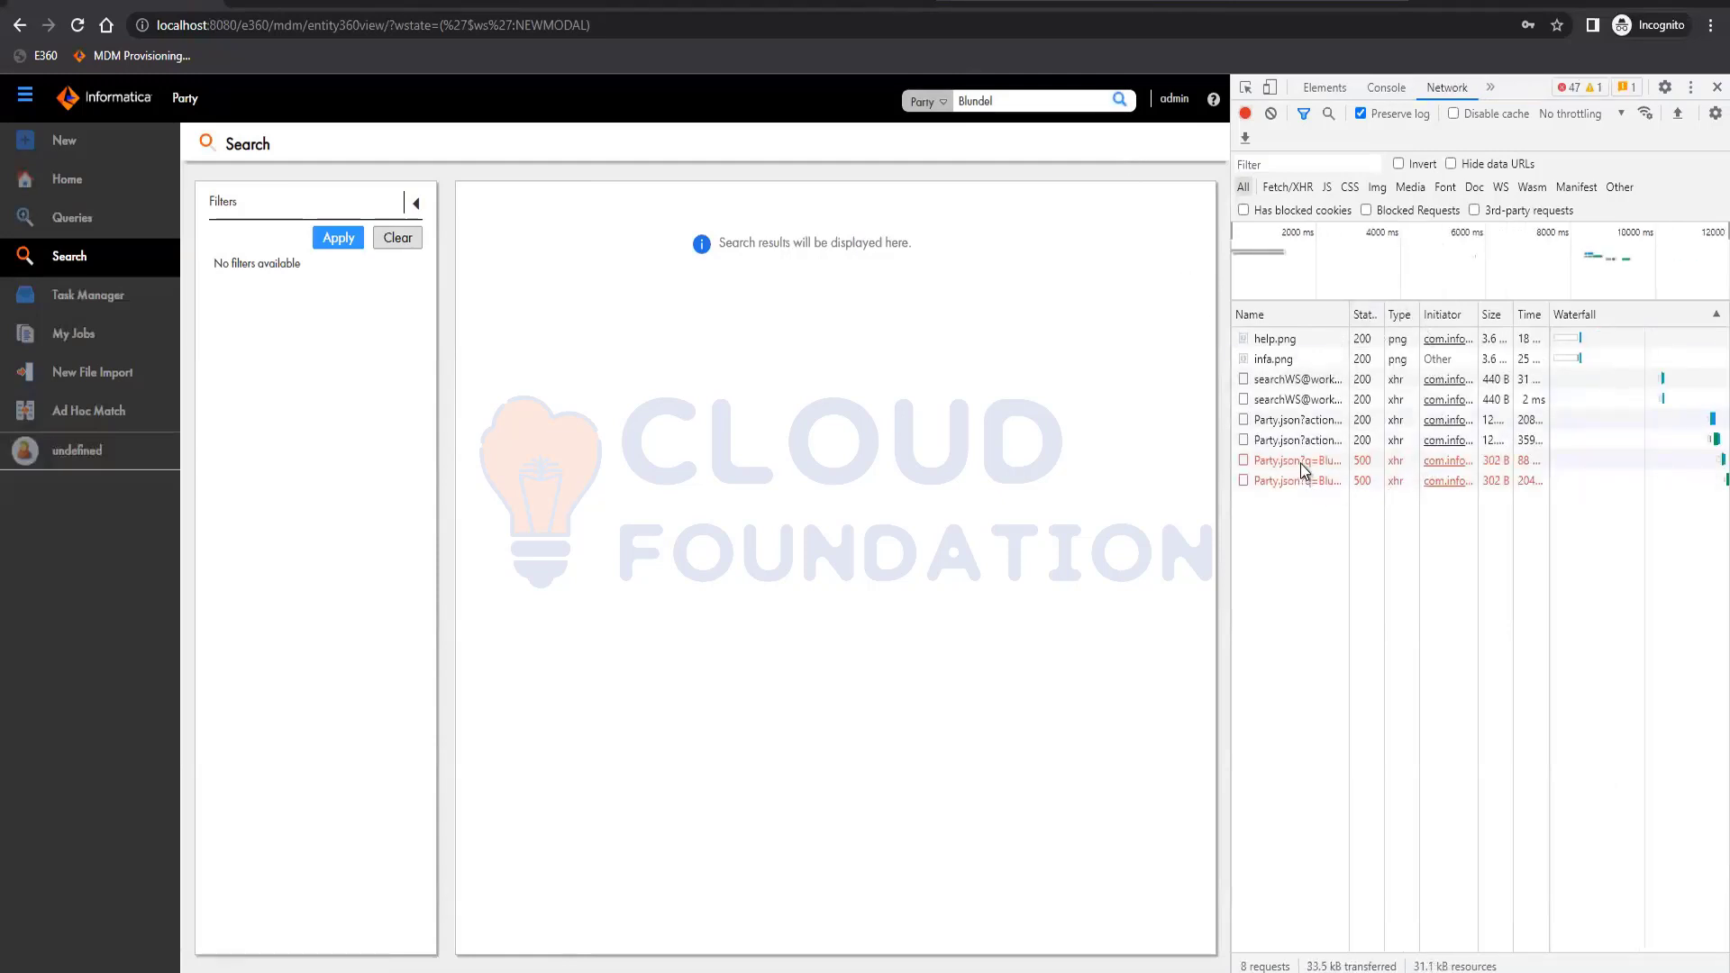
left_click(1545, 466)
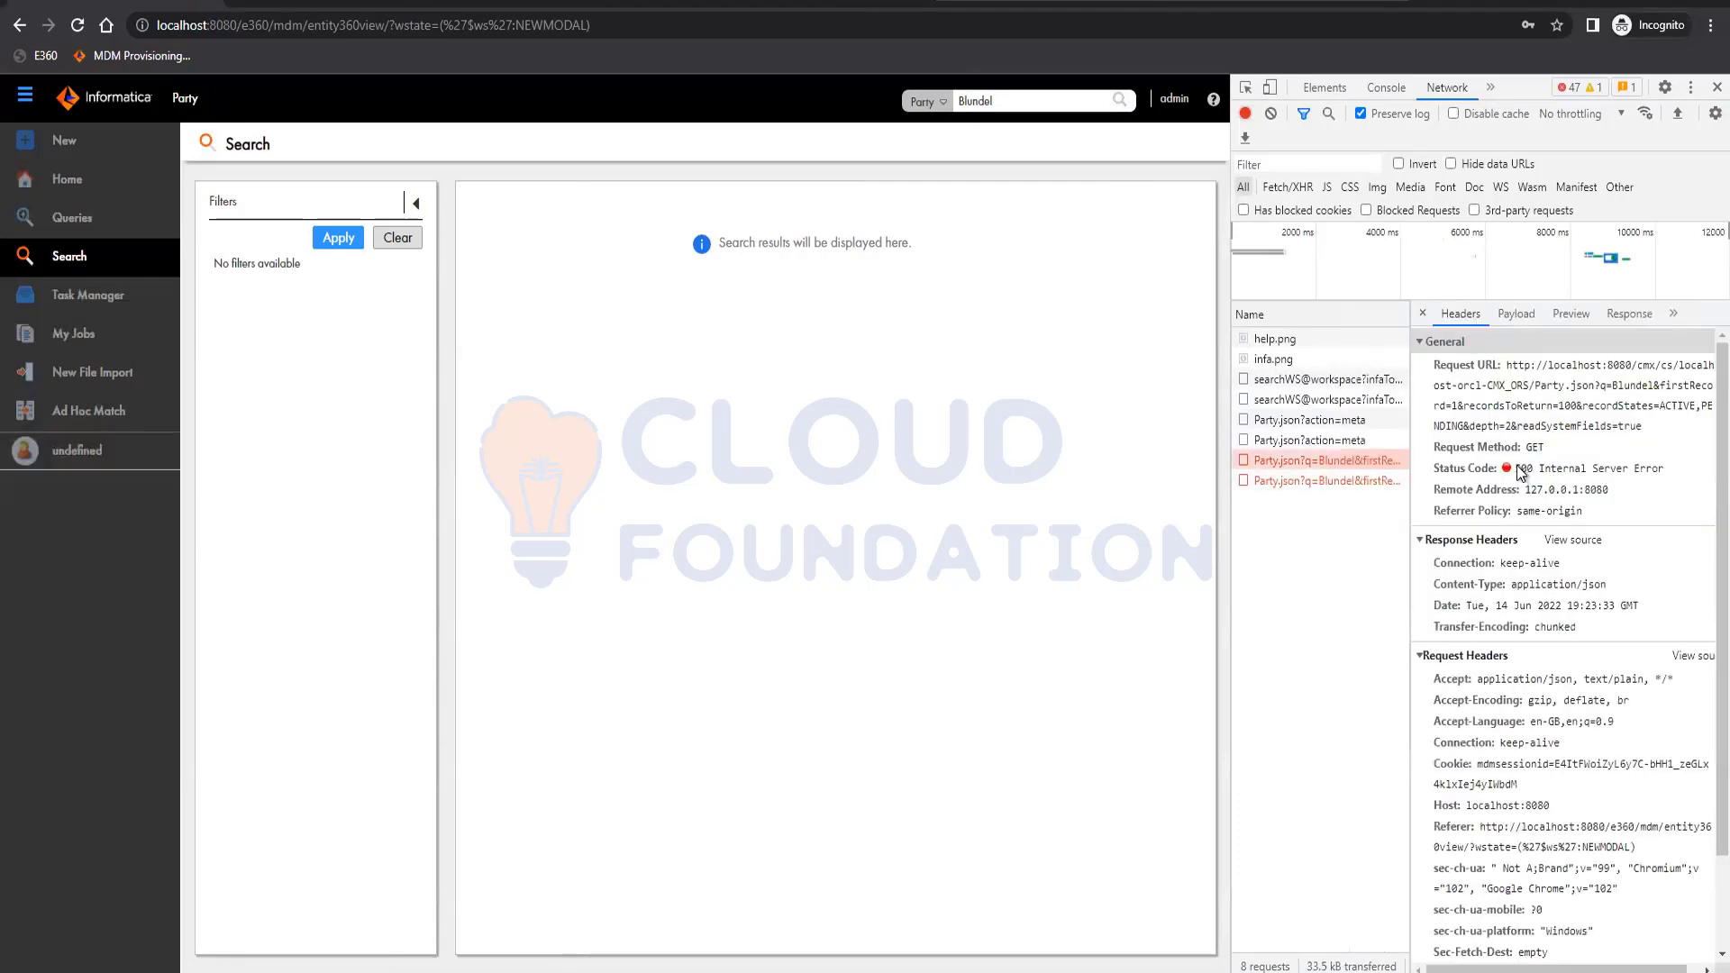
left_click_drag(1517, 468, 1669, 474)
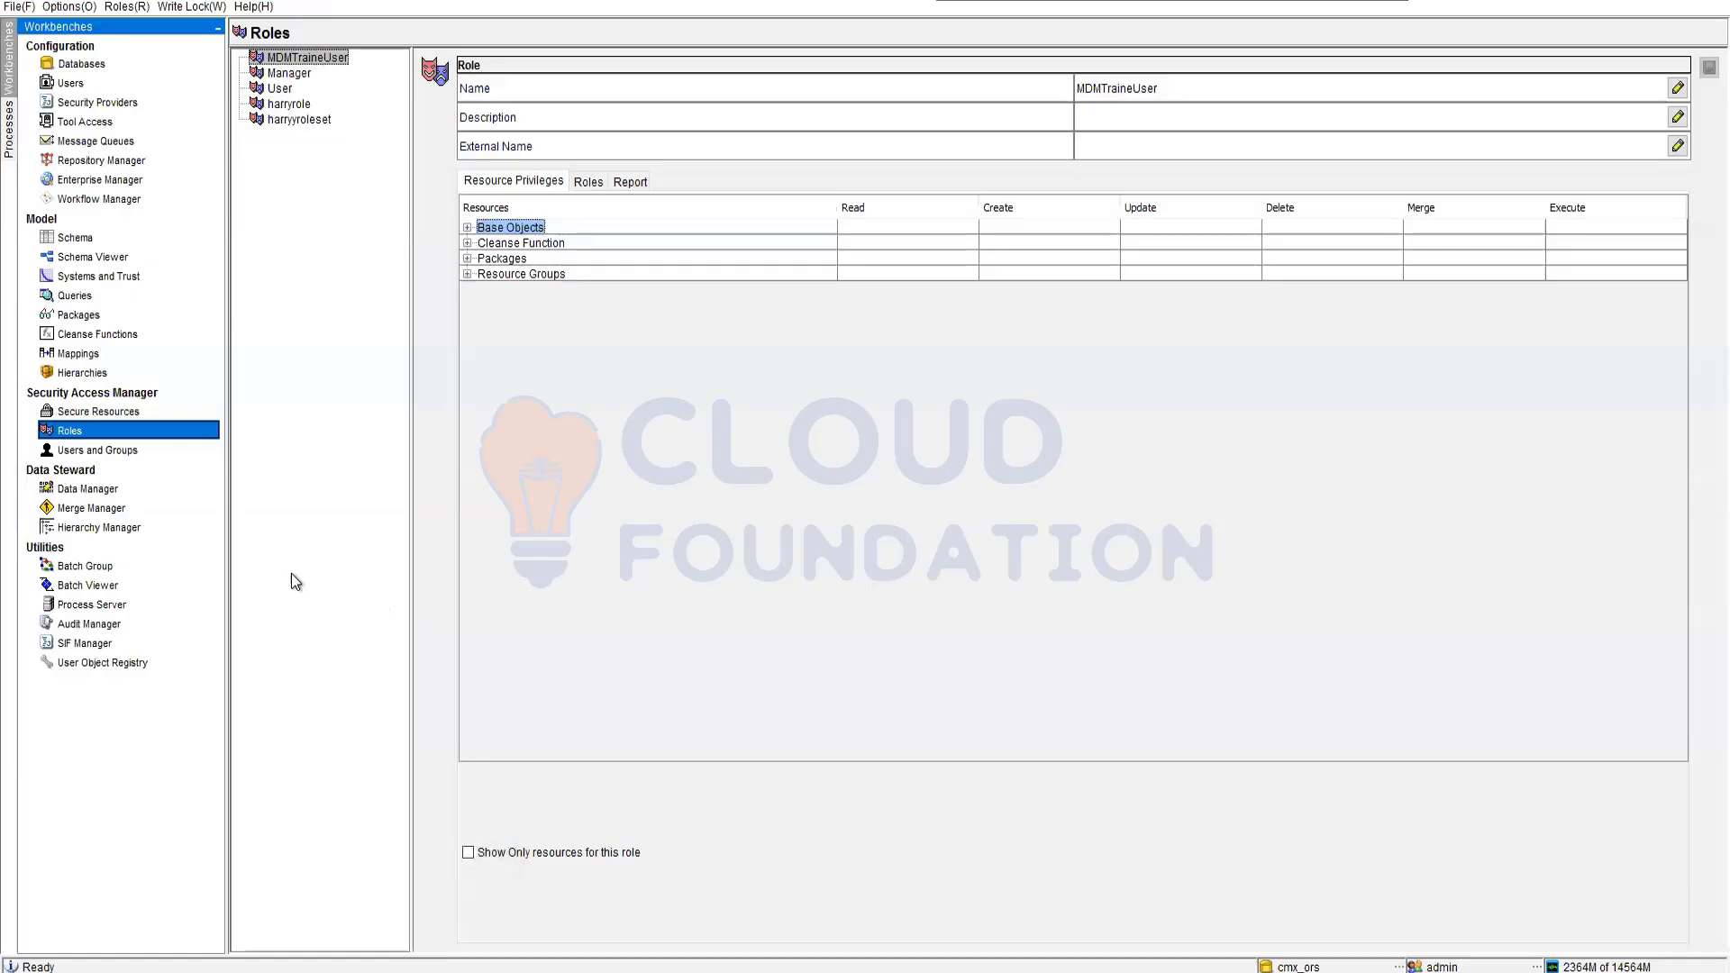
Run the BO Party initial index batch of the Initially index Smart Search data process.
left_click(88, 585)
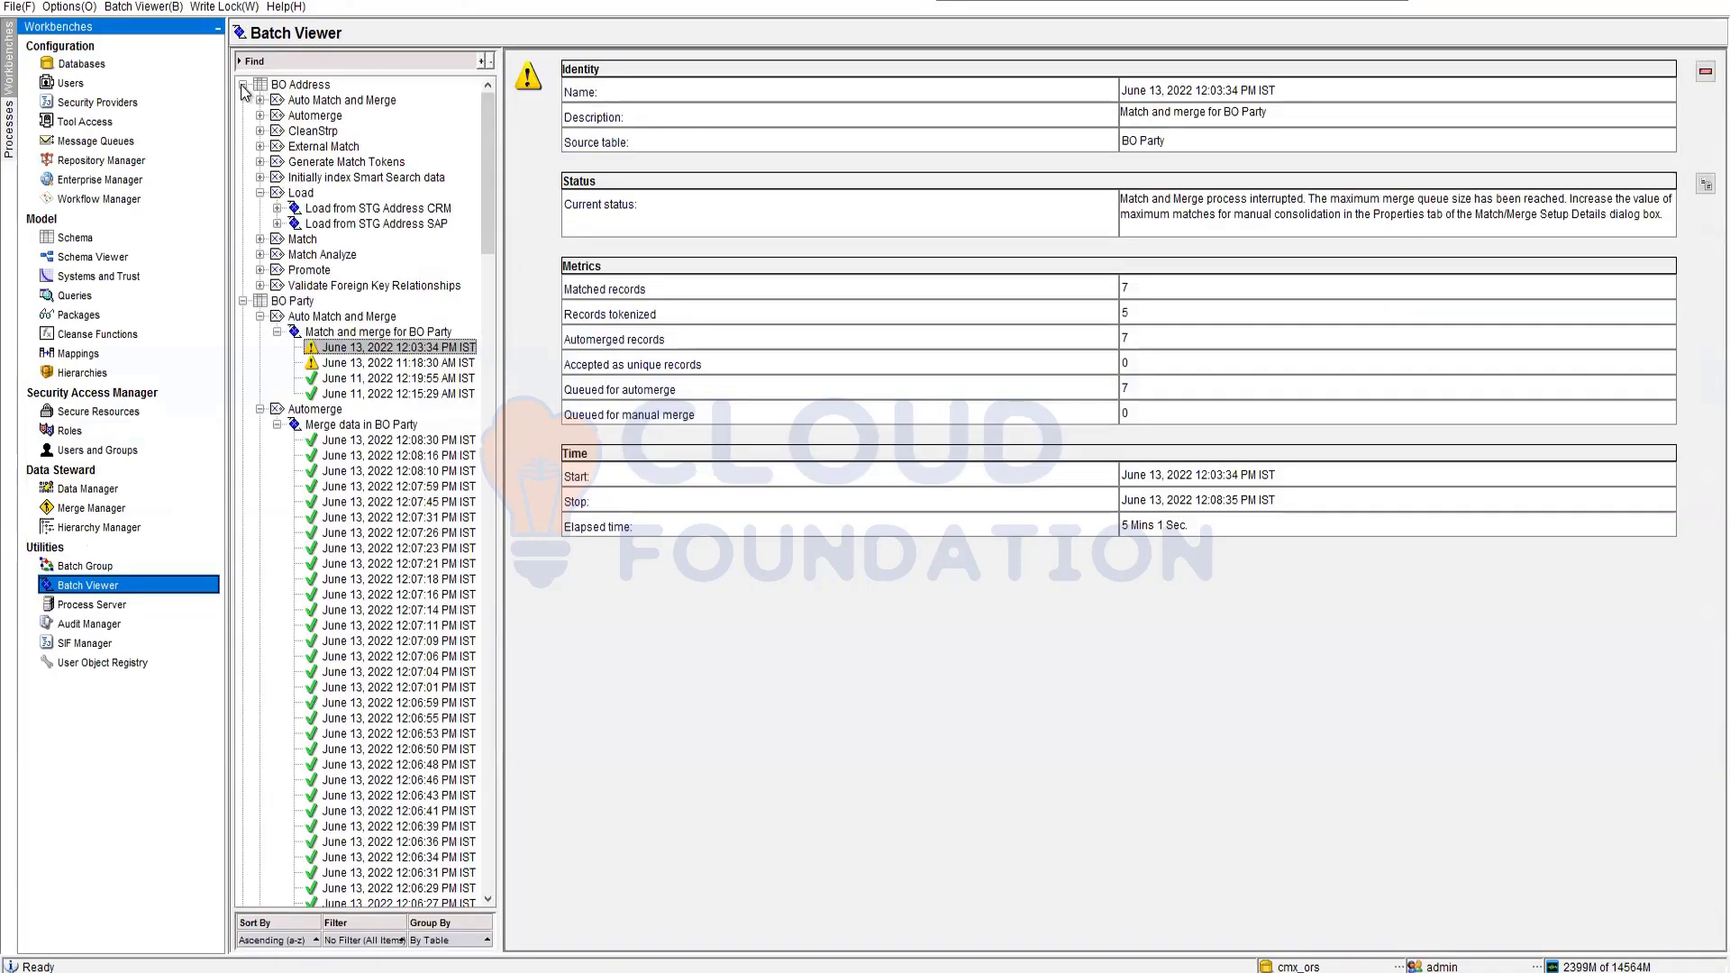
left_click(241, 84)
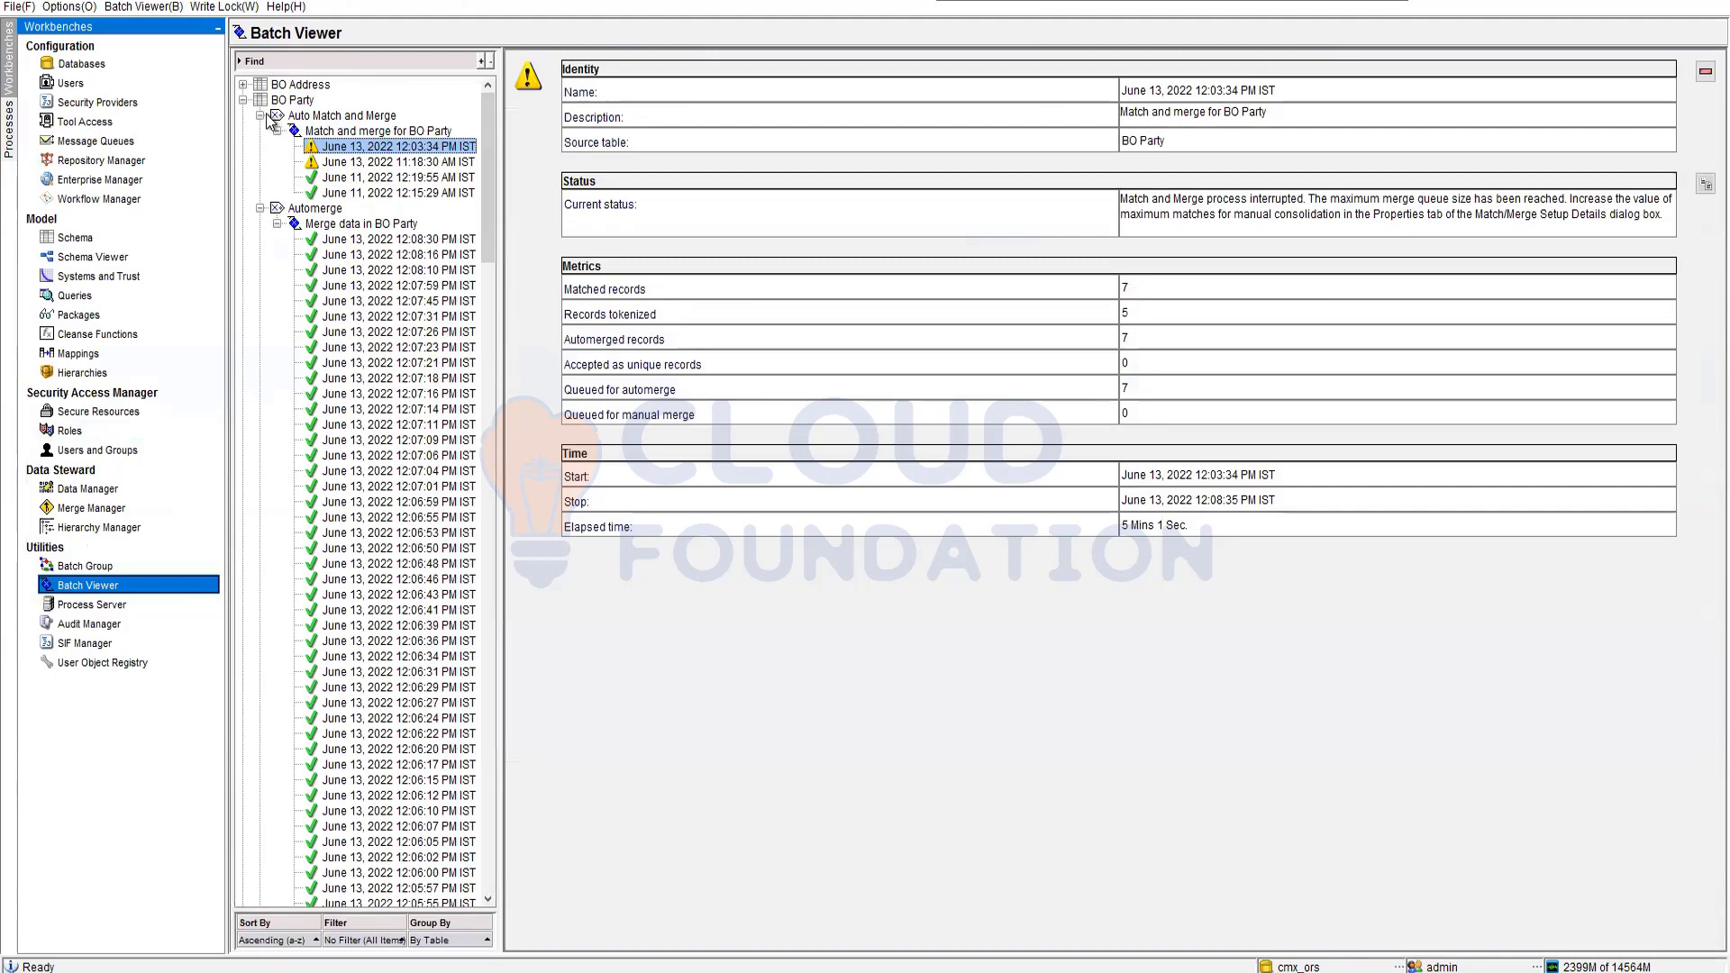
left_click(259, 117)
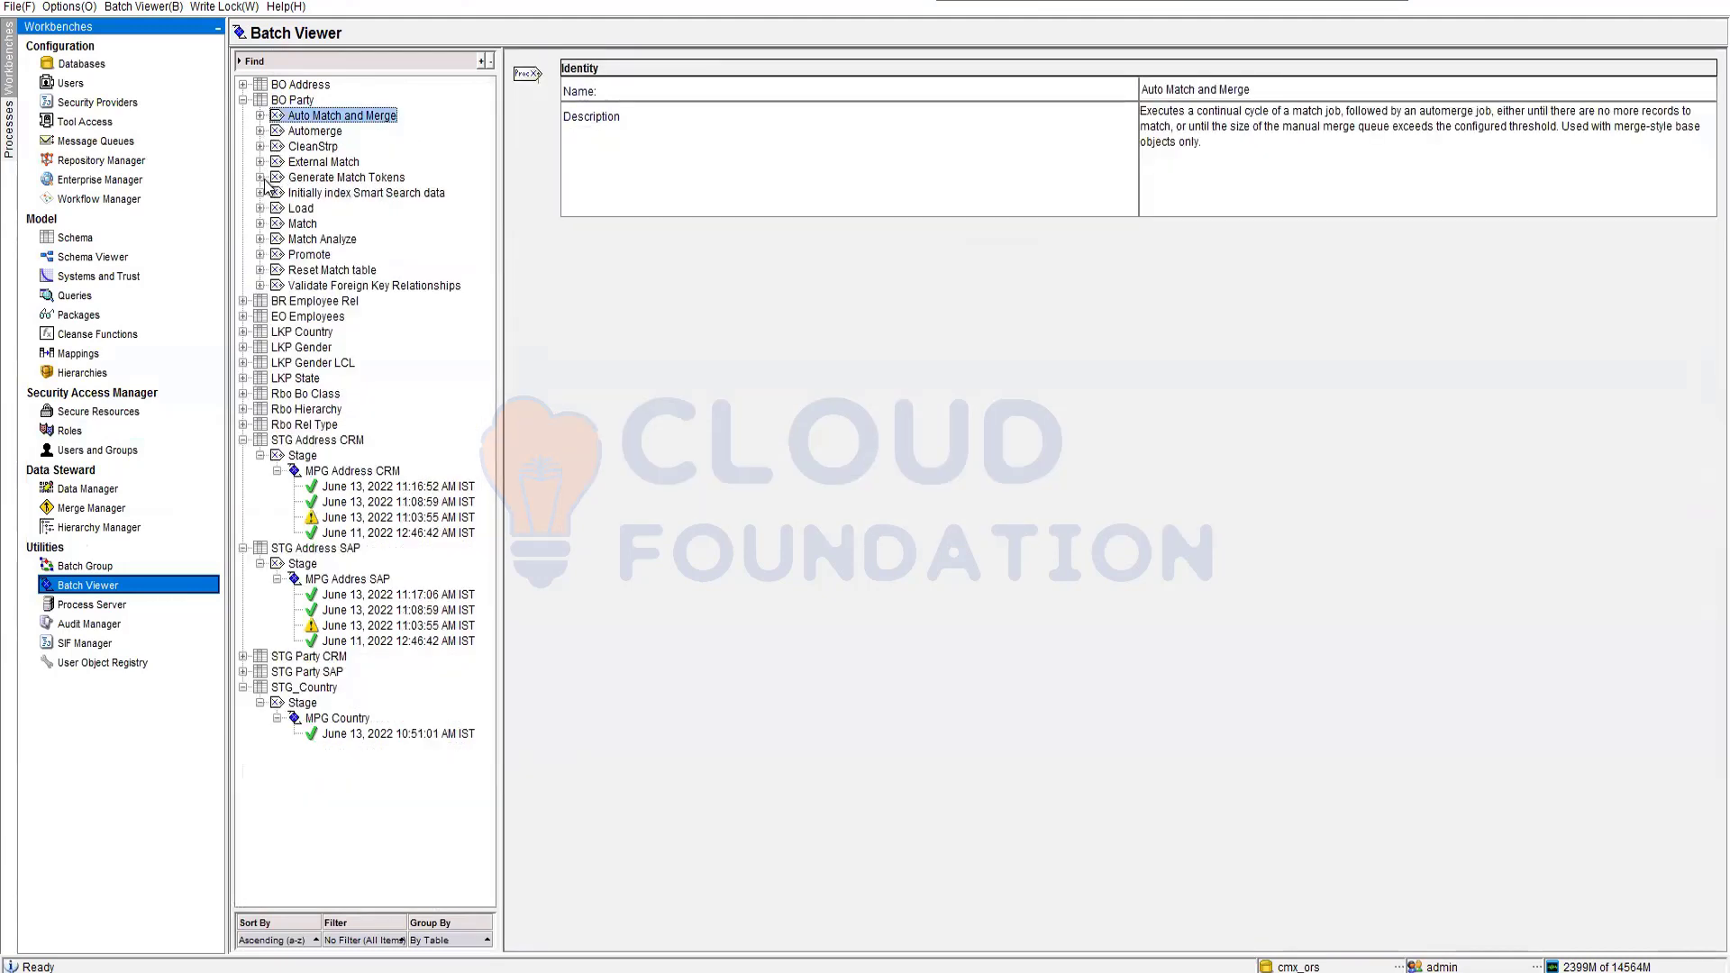
left_click(338, 193)
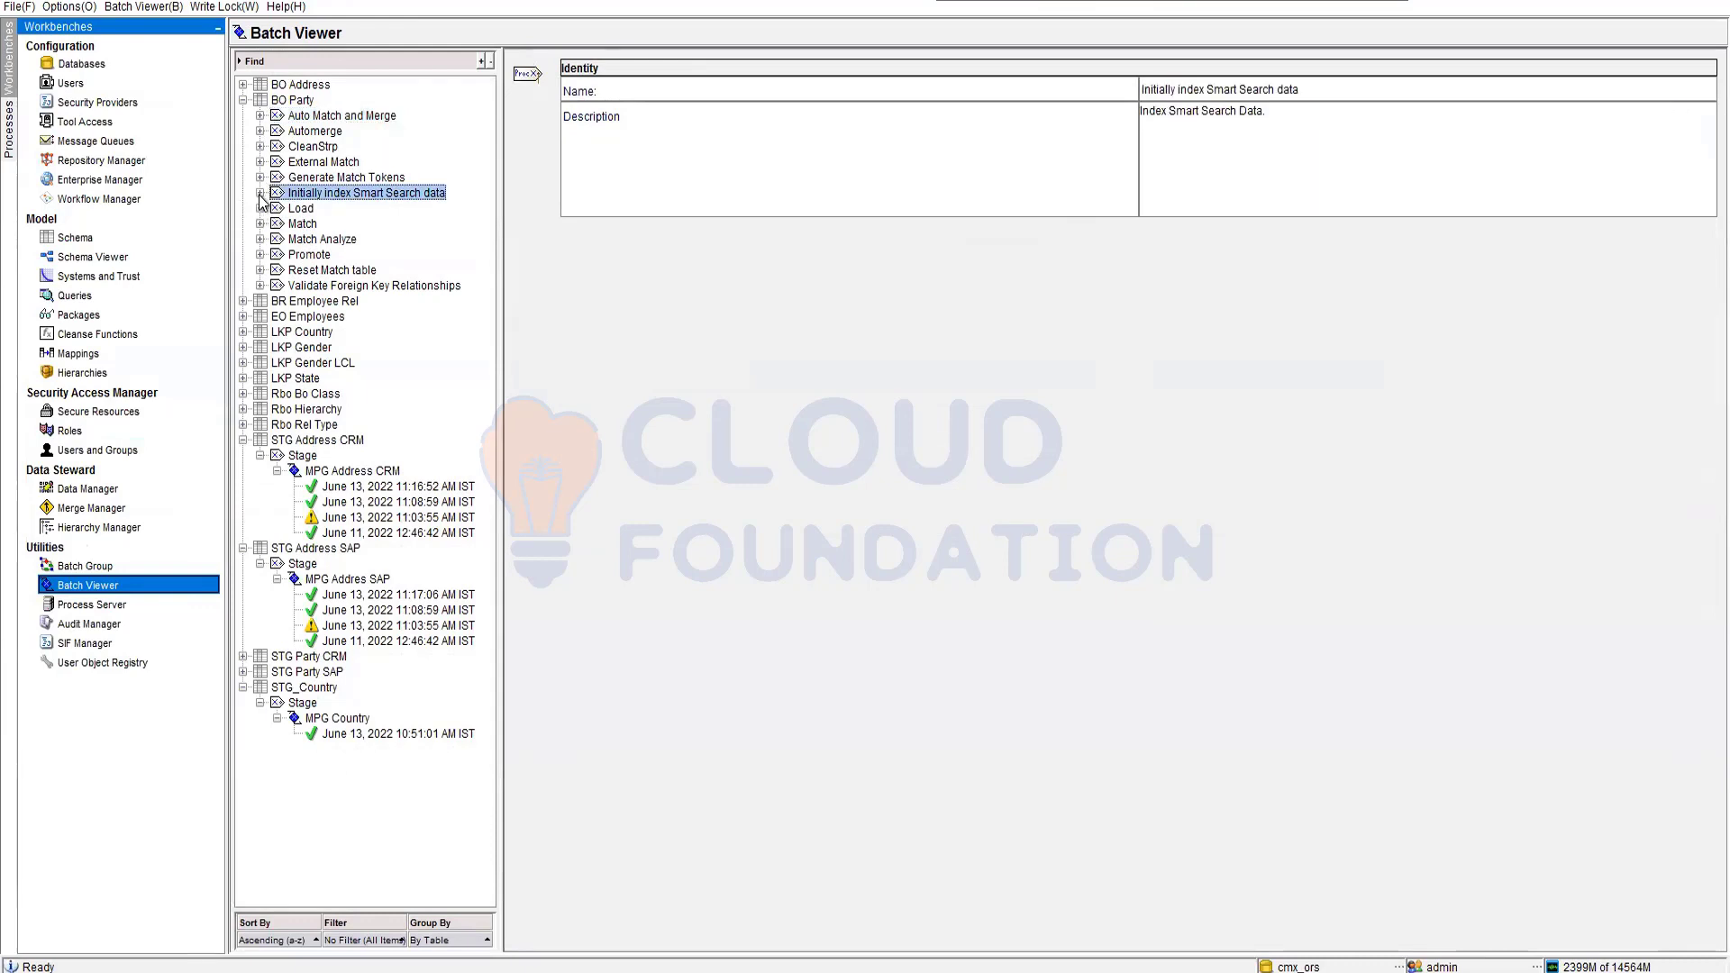
left_click(260, 194)
left_click(304, 209)
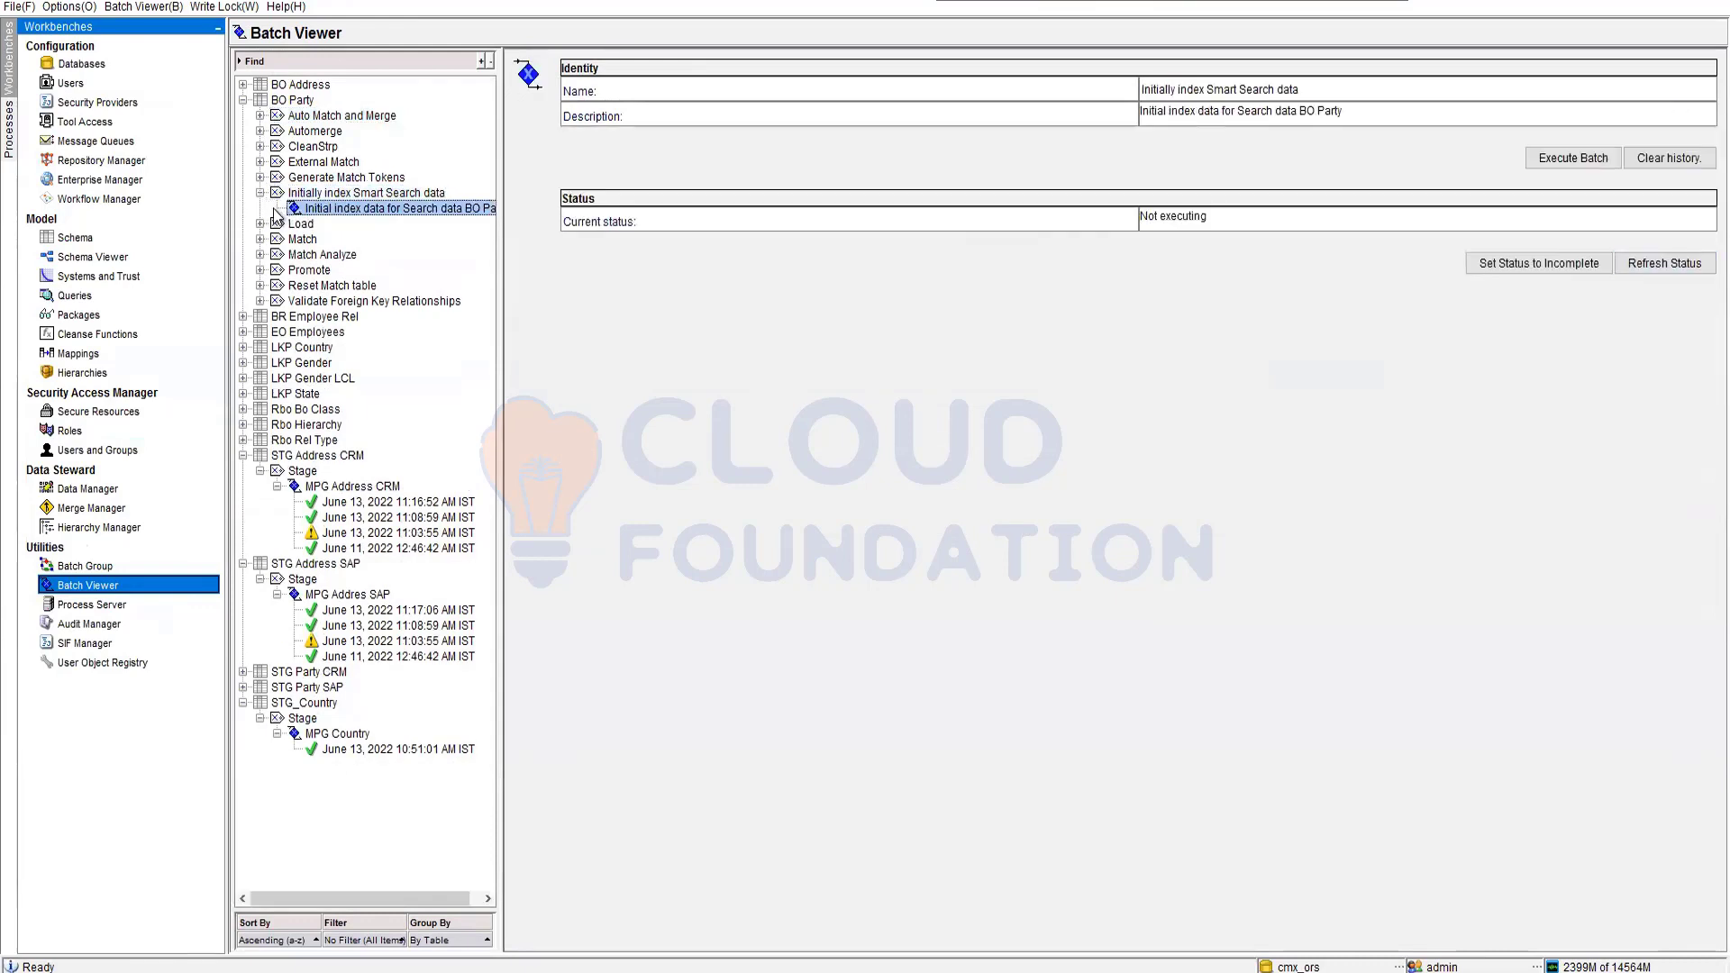
left_click(1608, 159)
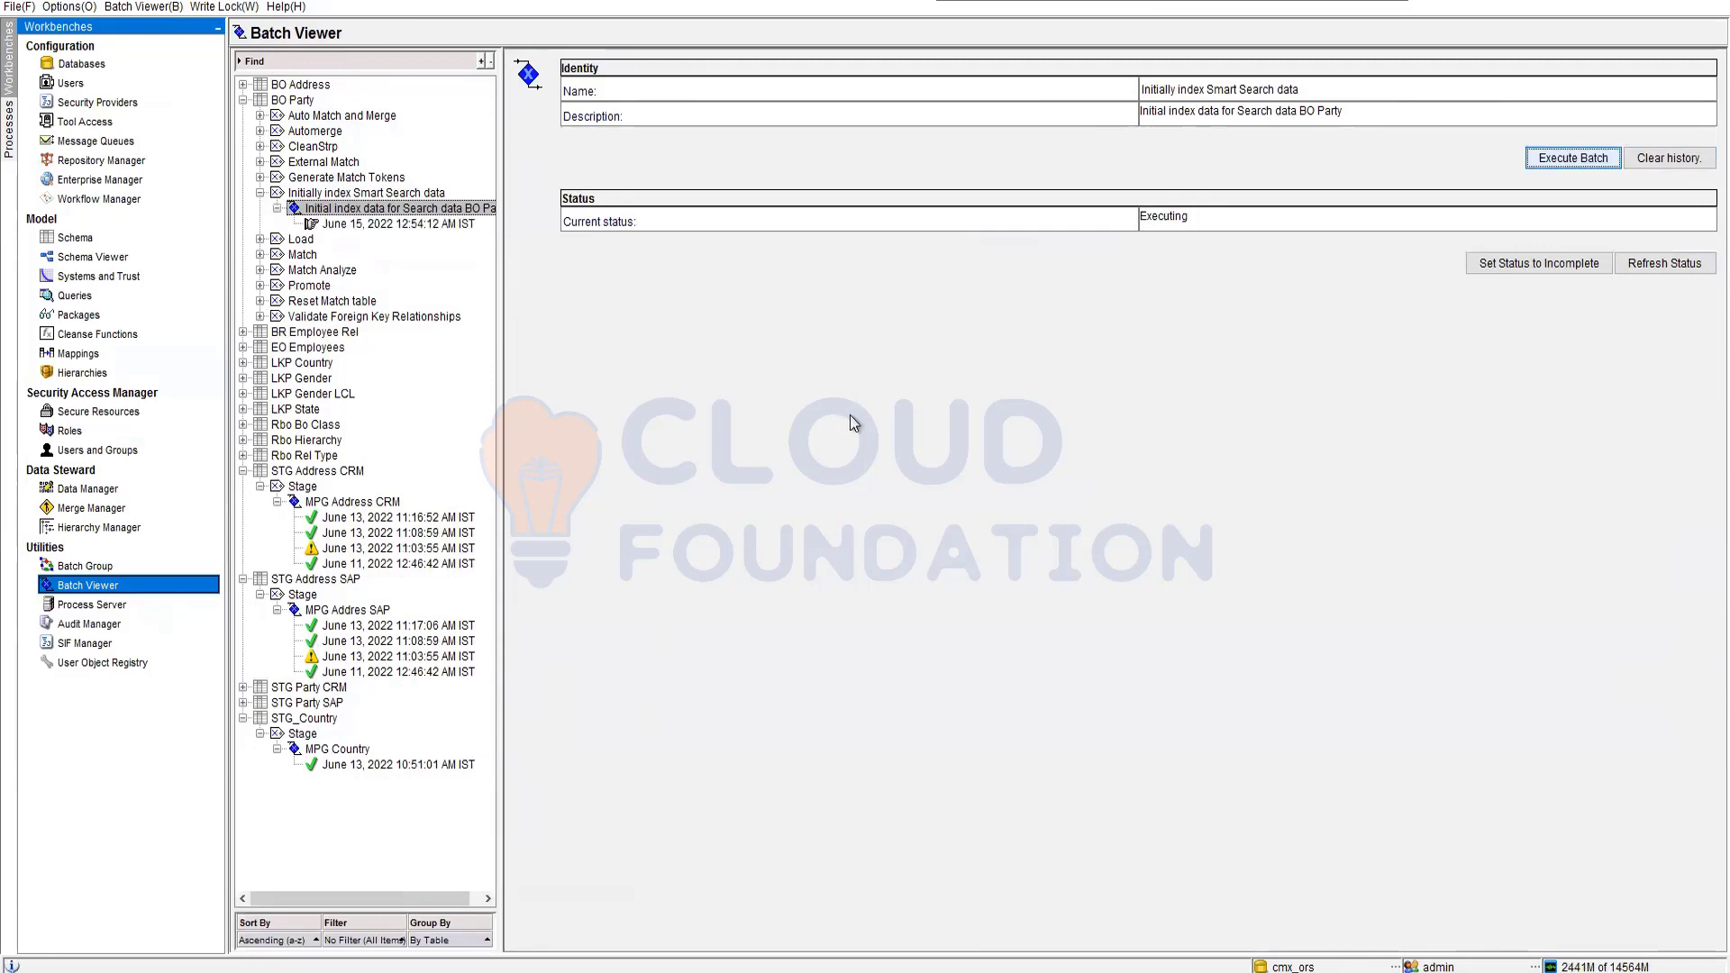
Refresh the status and highlight the failed June 15 run's Elasticsearch-not-configured error.
left_click(1669, 264)
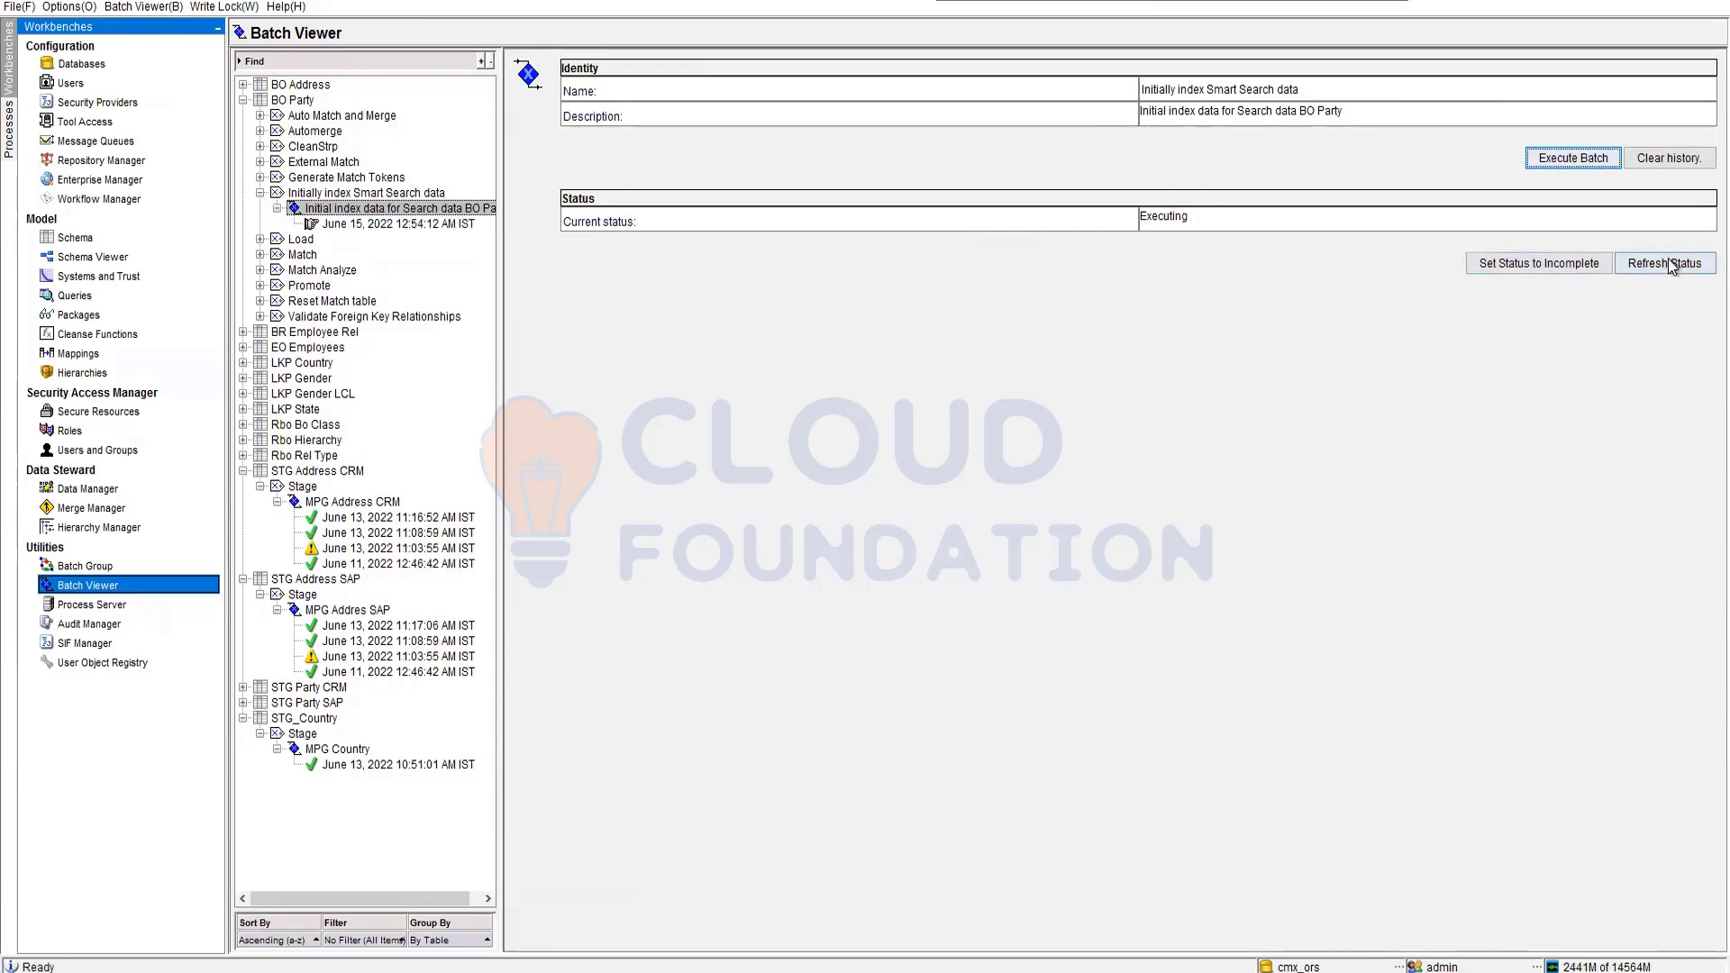
left_click(1669, 263)
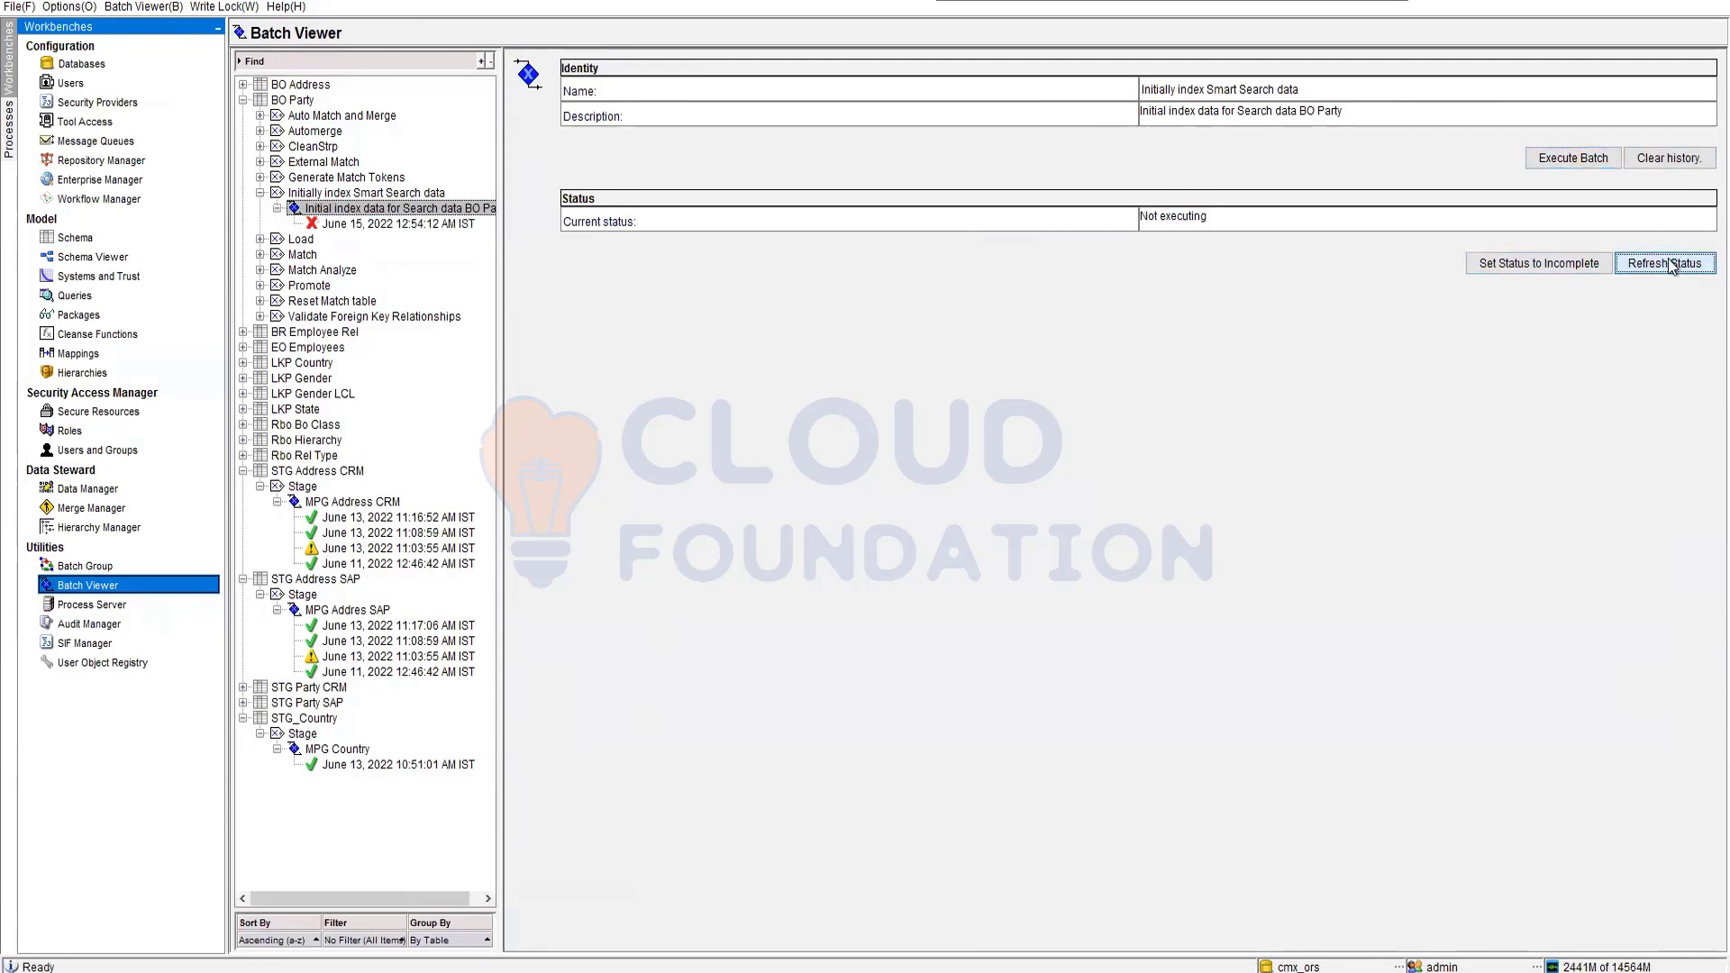
left_click(363, 224)
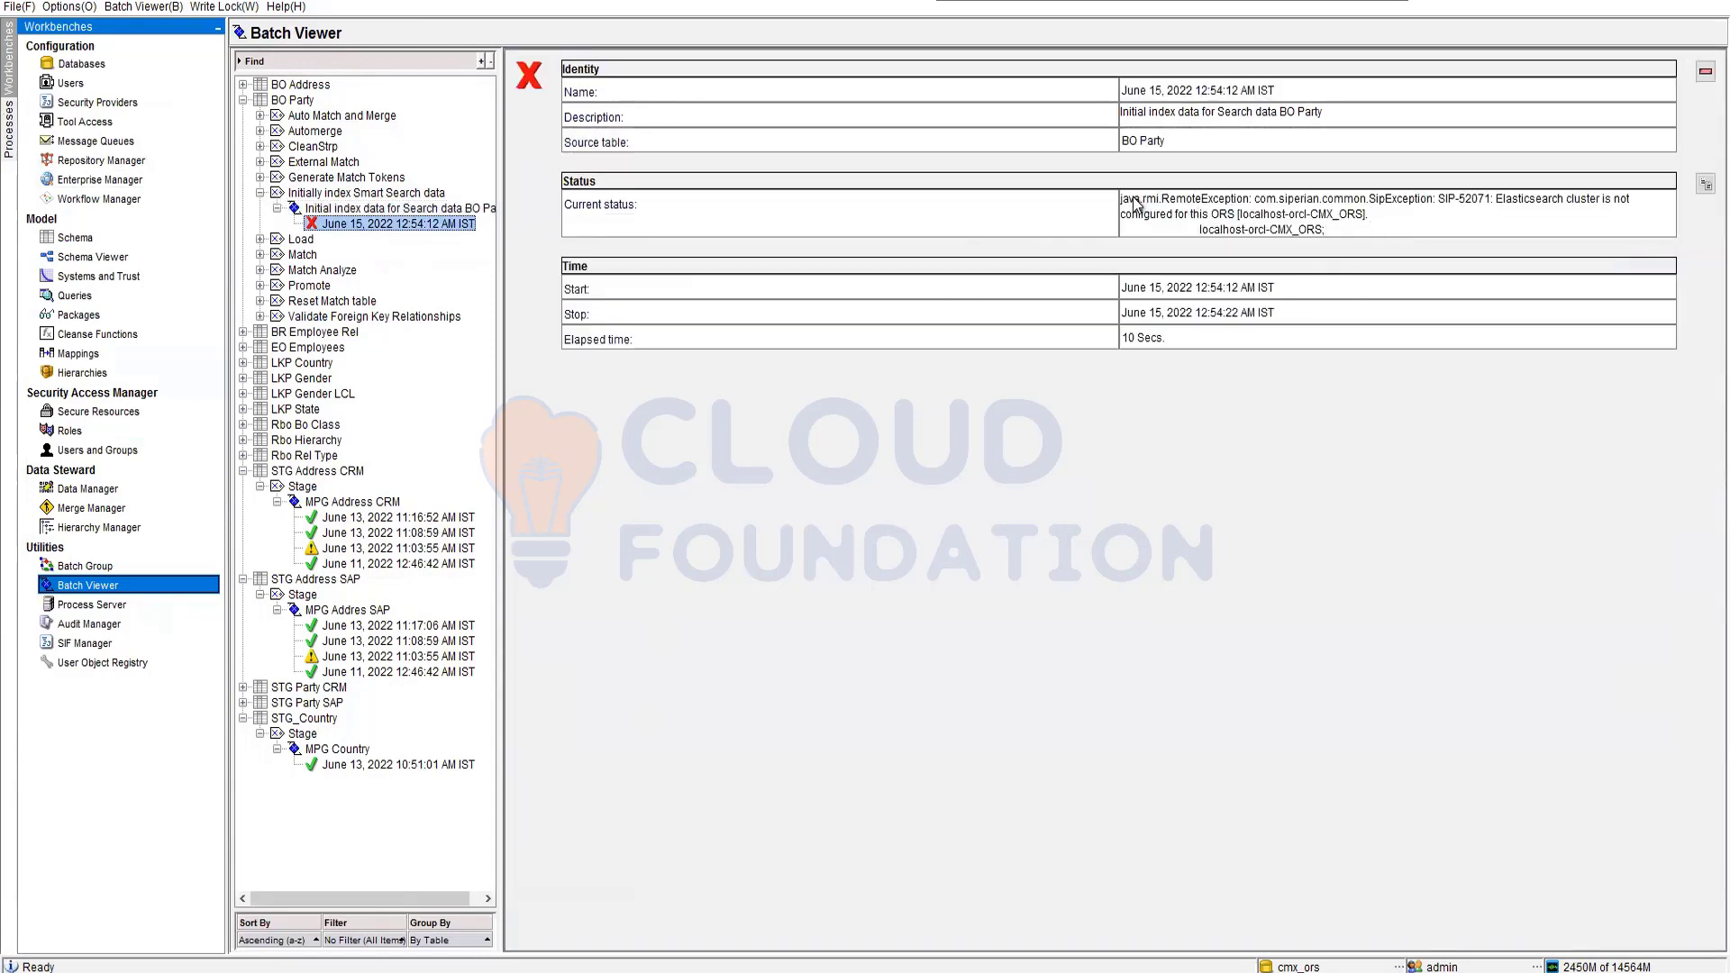
left_click_drag(1134, 199, 1365, 212)
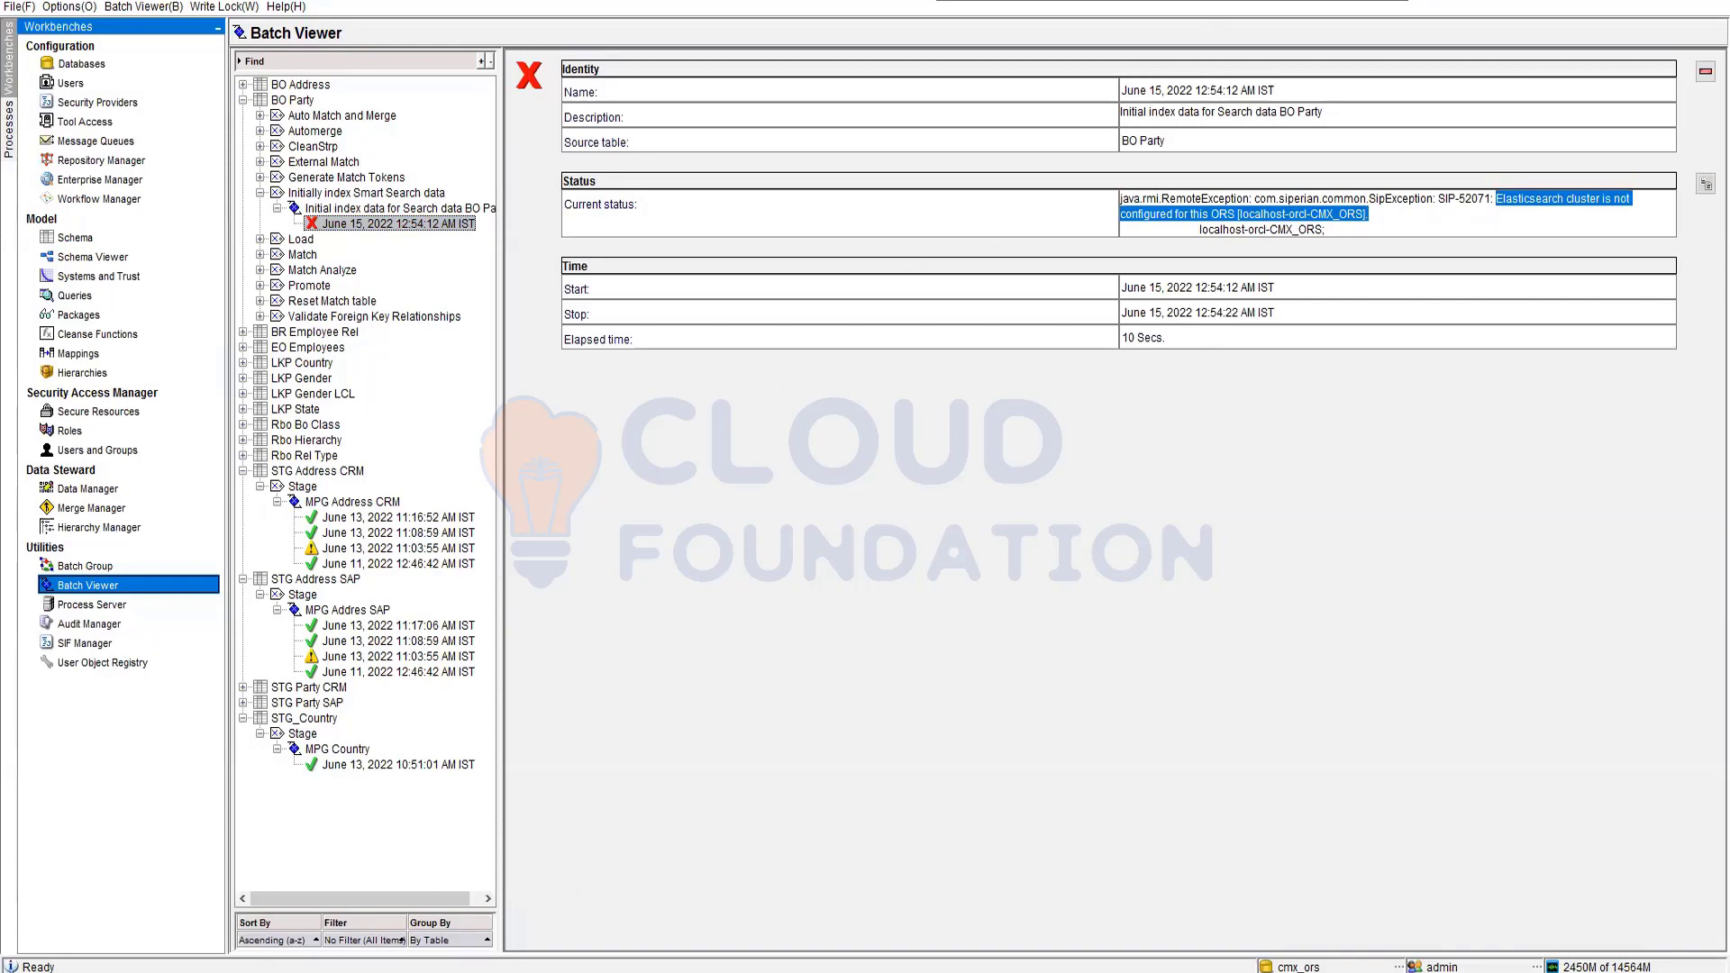
left_click(333, 972)
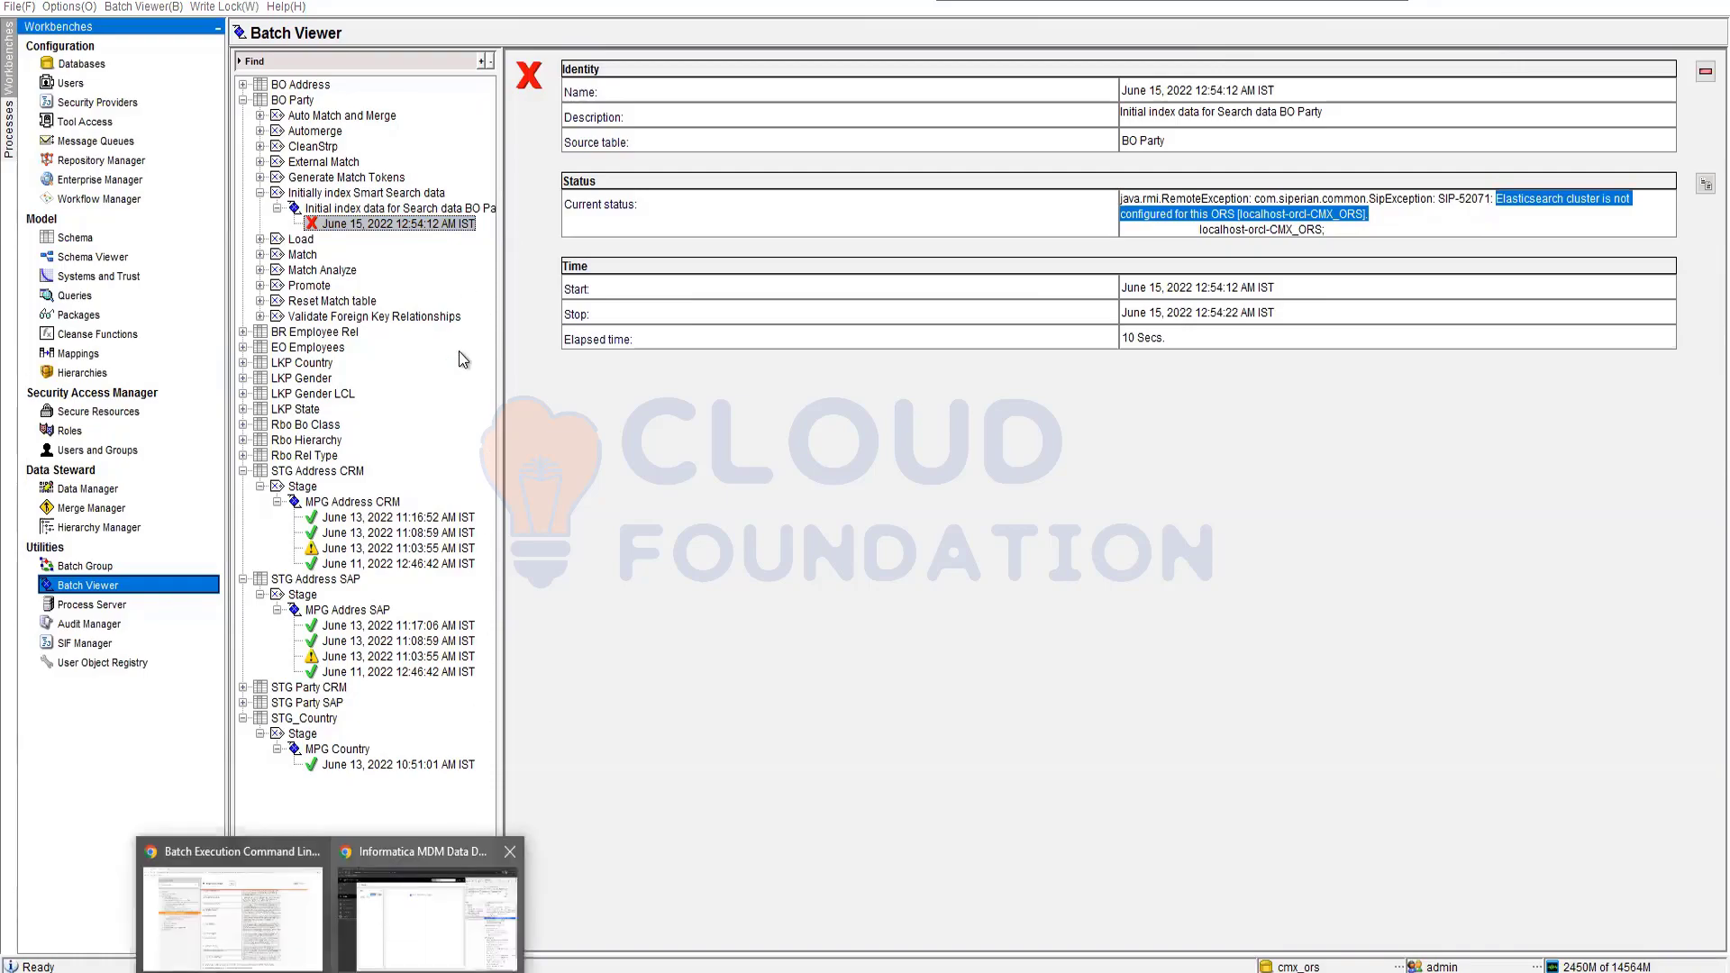
left_click(414, 910)
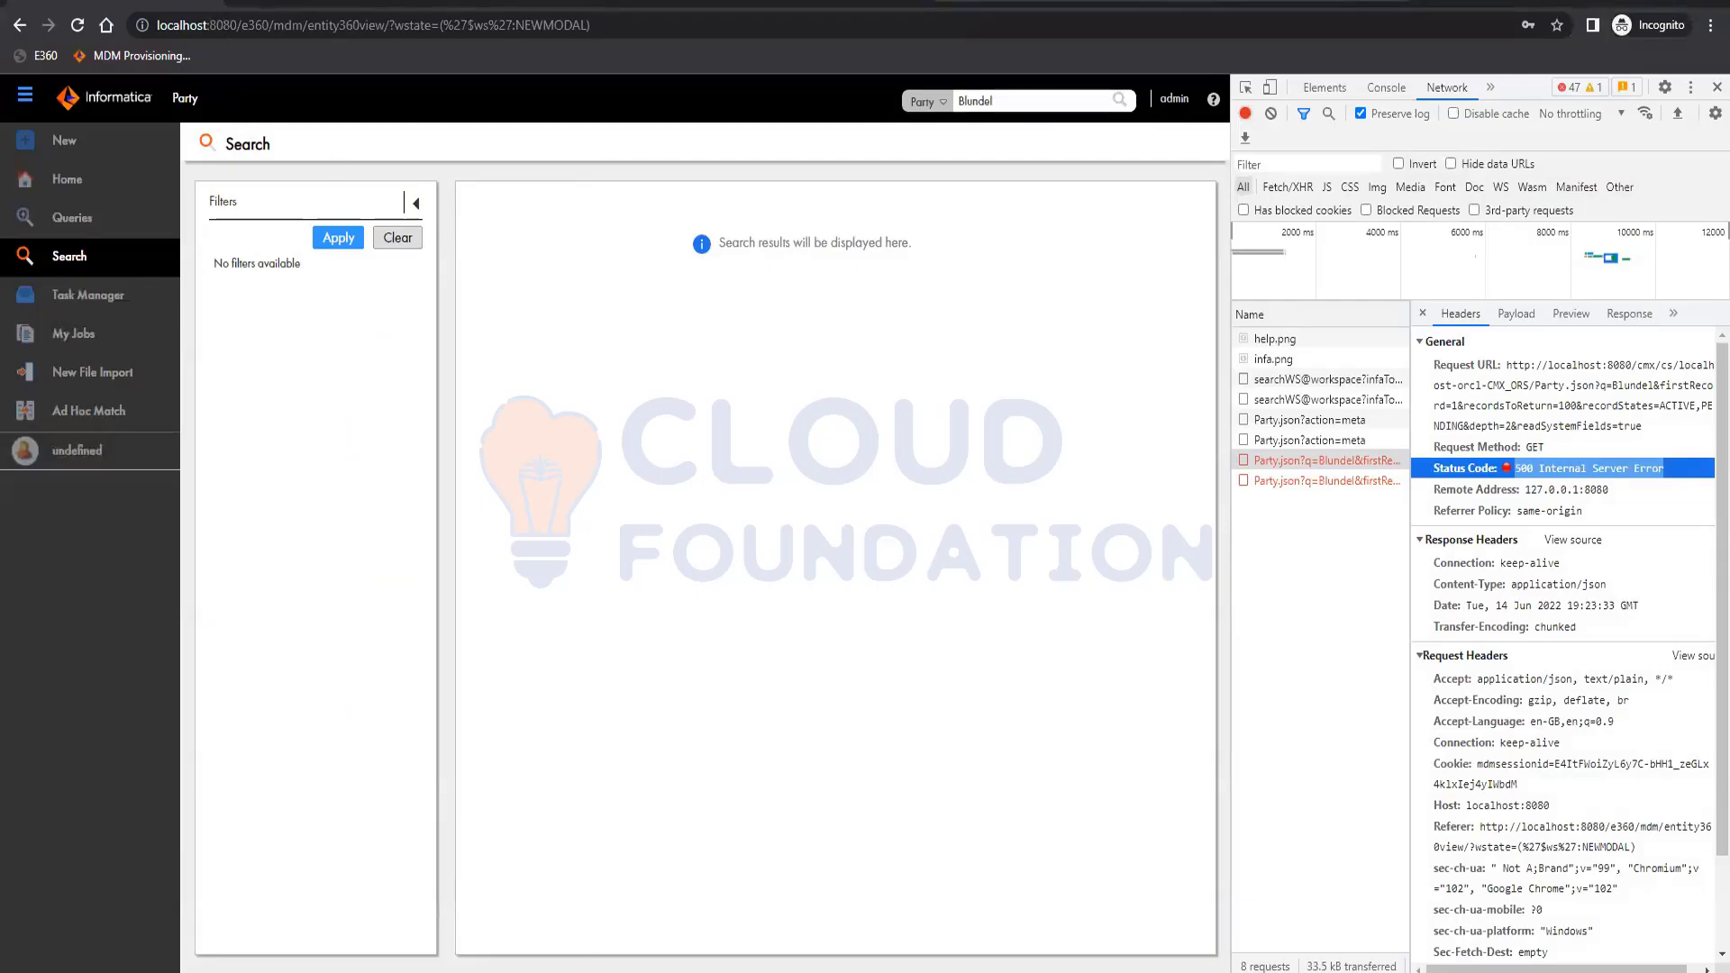
Log into the MDM Provisioning Tool with the administrator username and password.
left_click(155, 51)
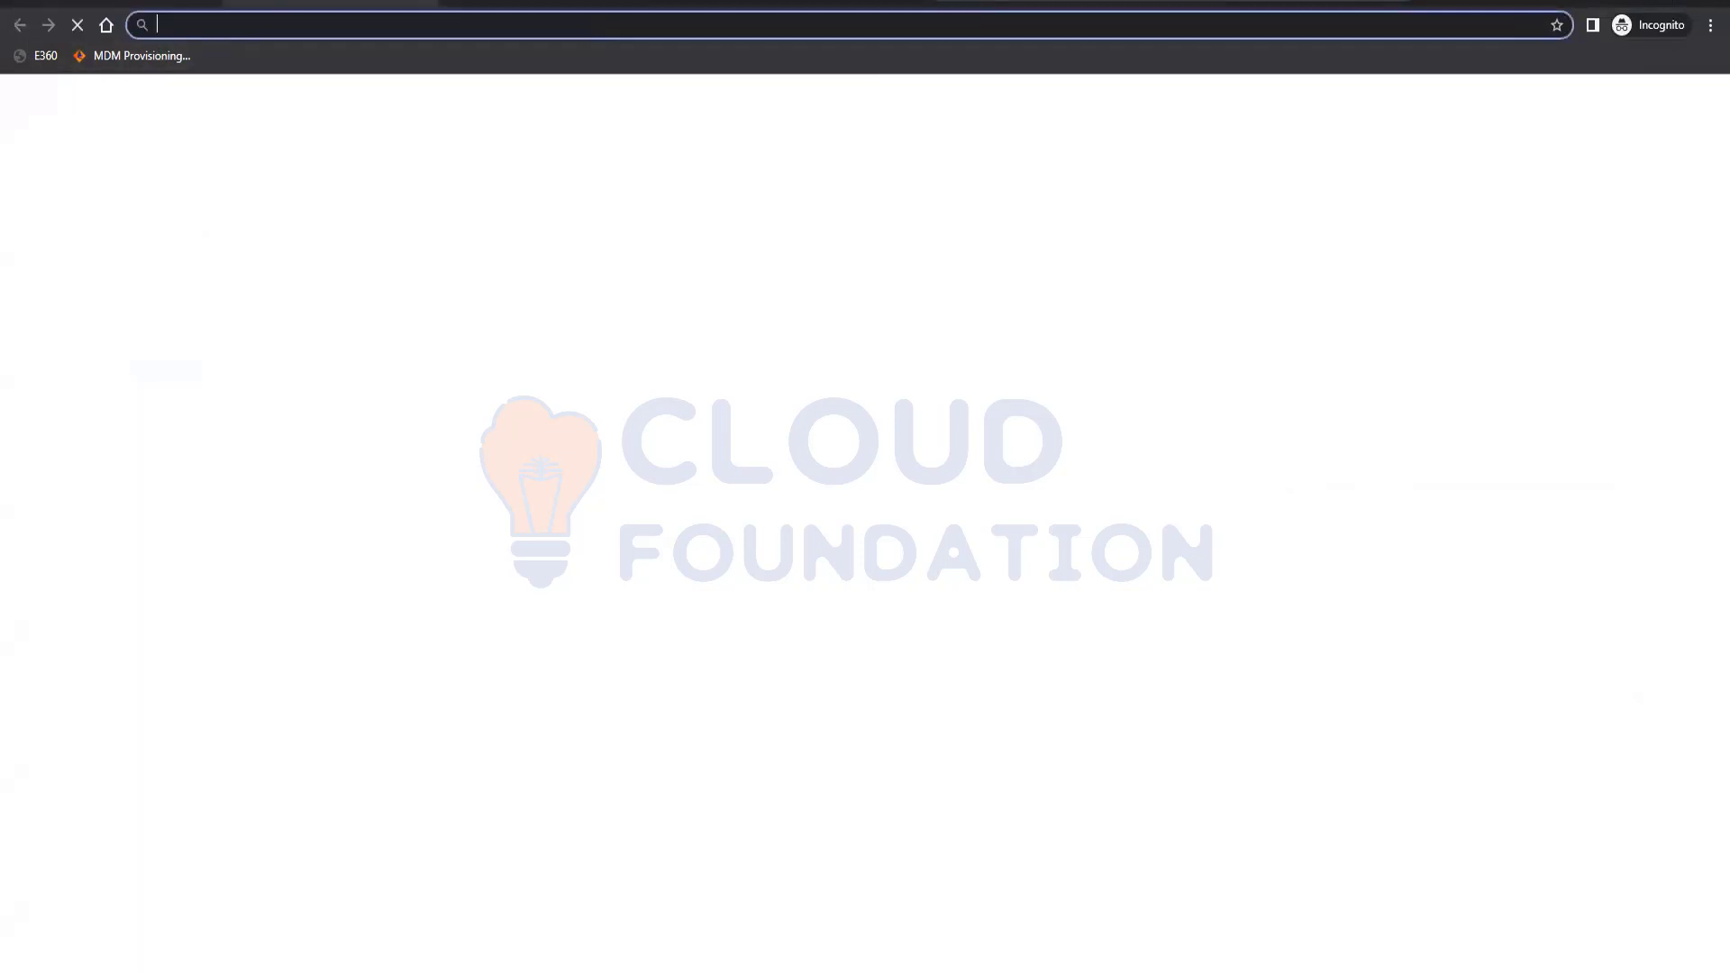
left_click(168, 57)
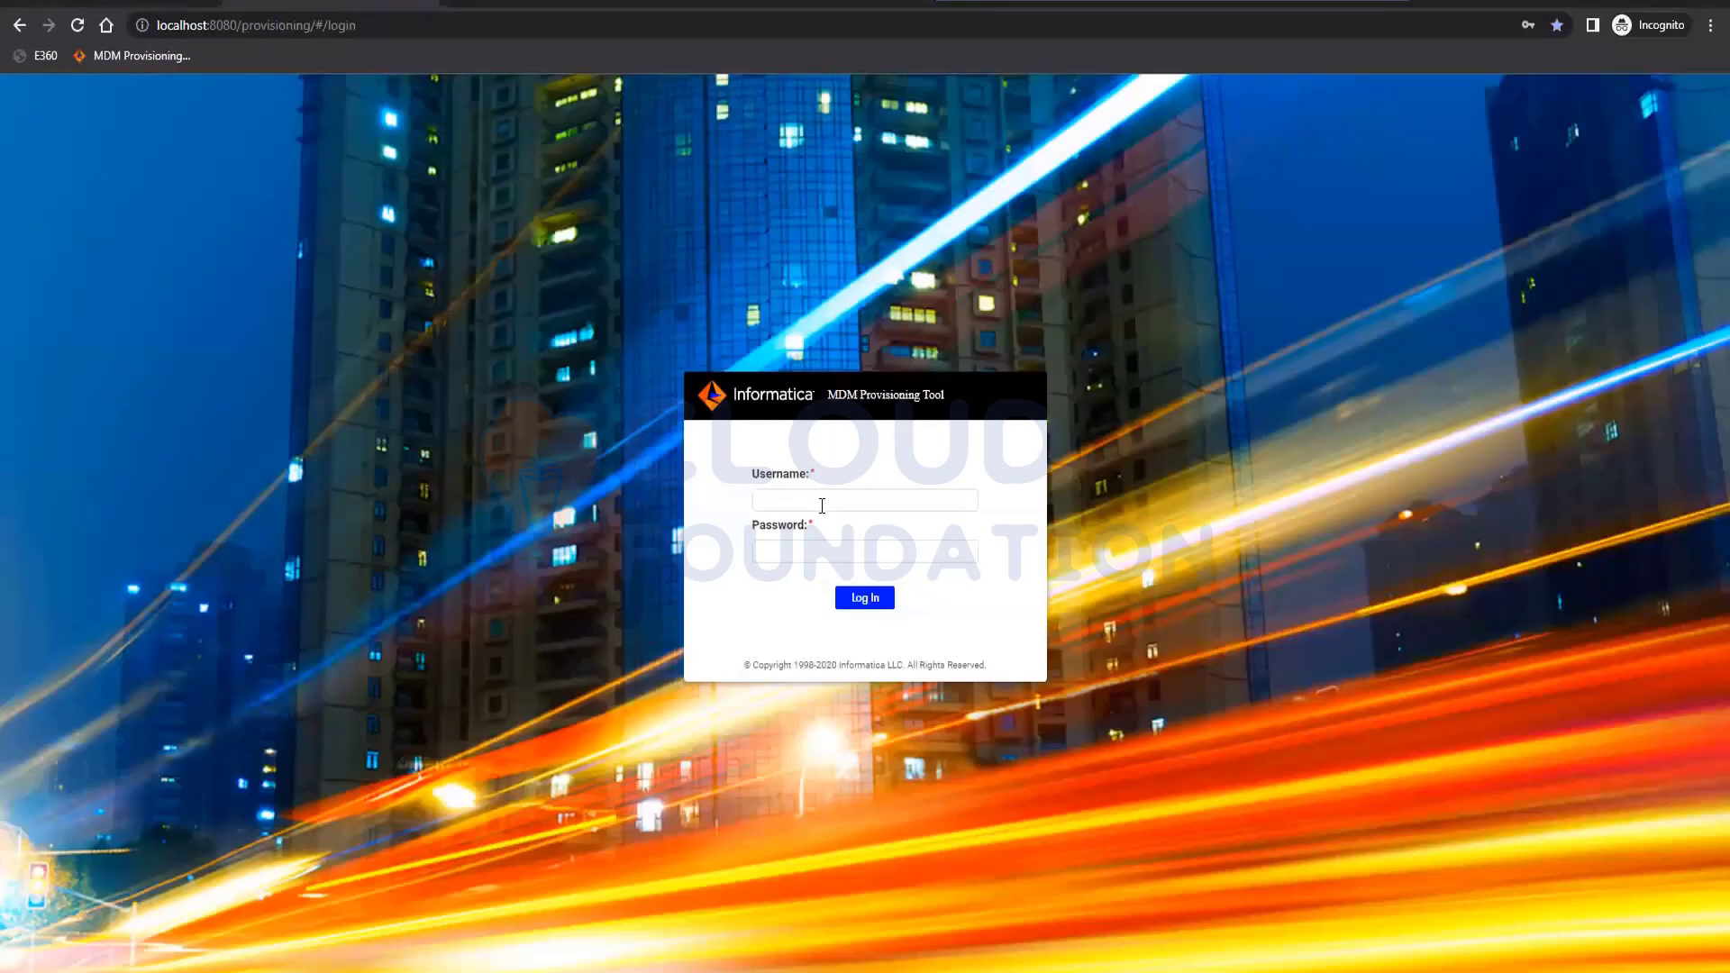
left_click(822, 506)
type("admin")
key("Tab")
type("adm")
key("Return")
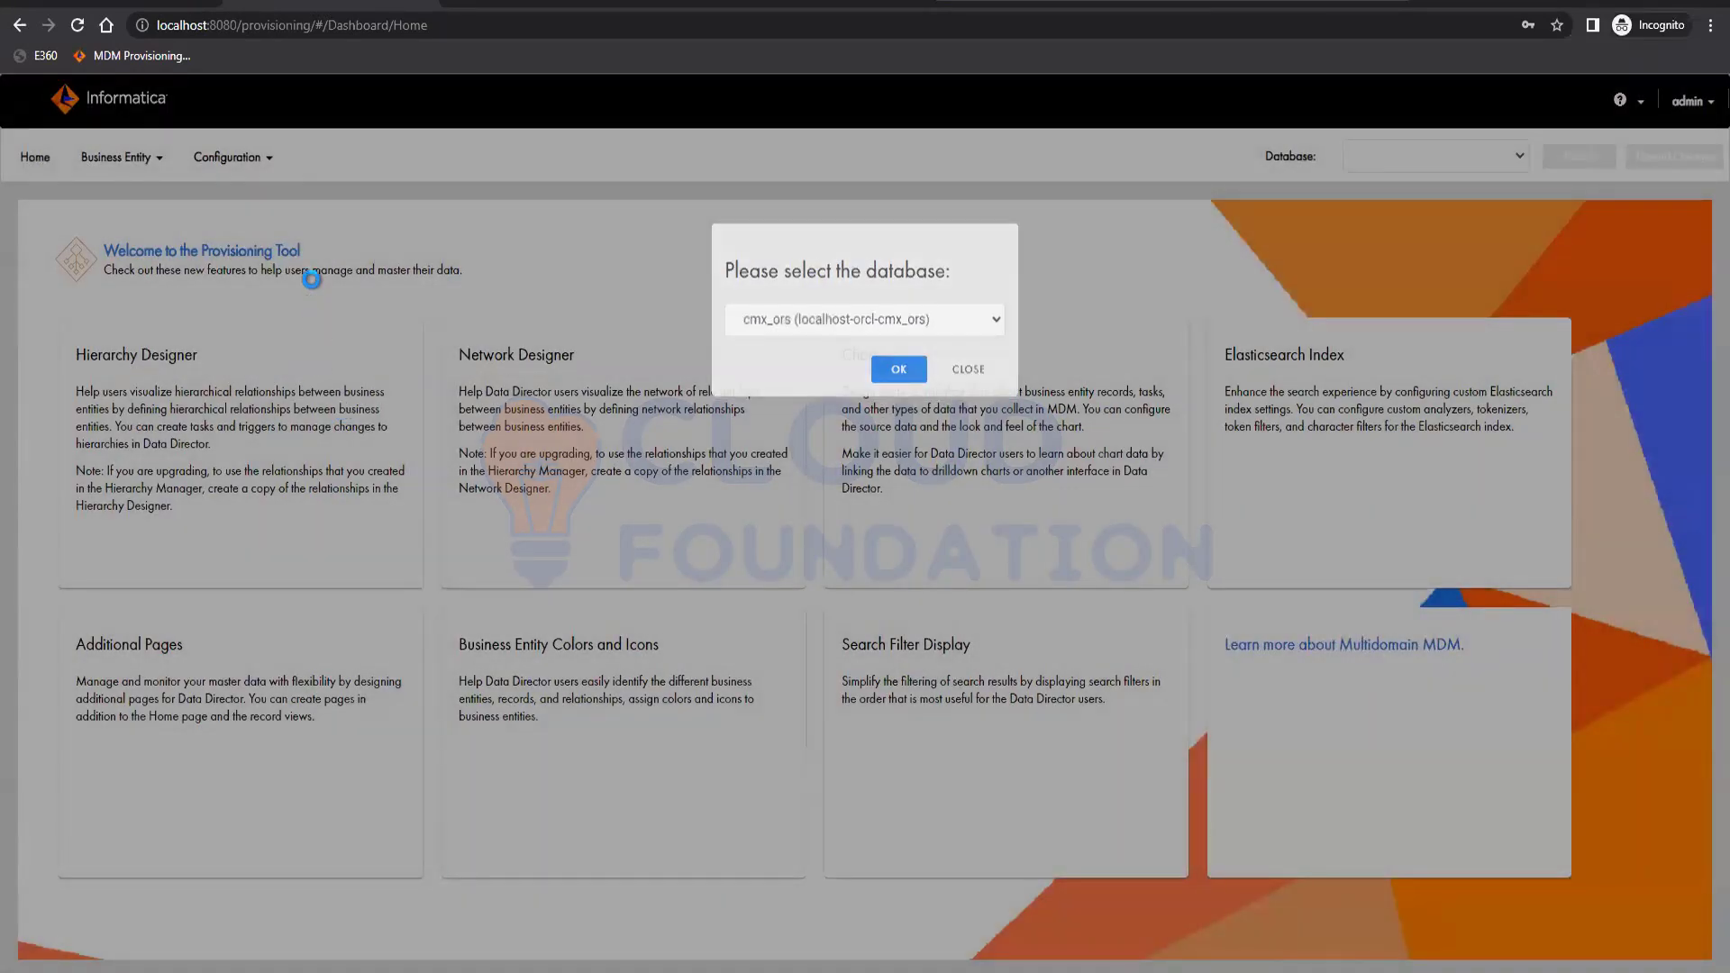
For cmx_ors, open the Elasticsearch Cluster infrastructure settings and apply the ESCluster settings.
left_click(239, 183)
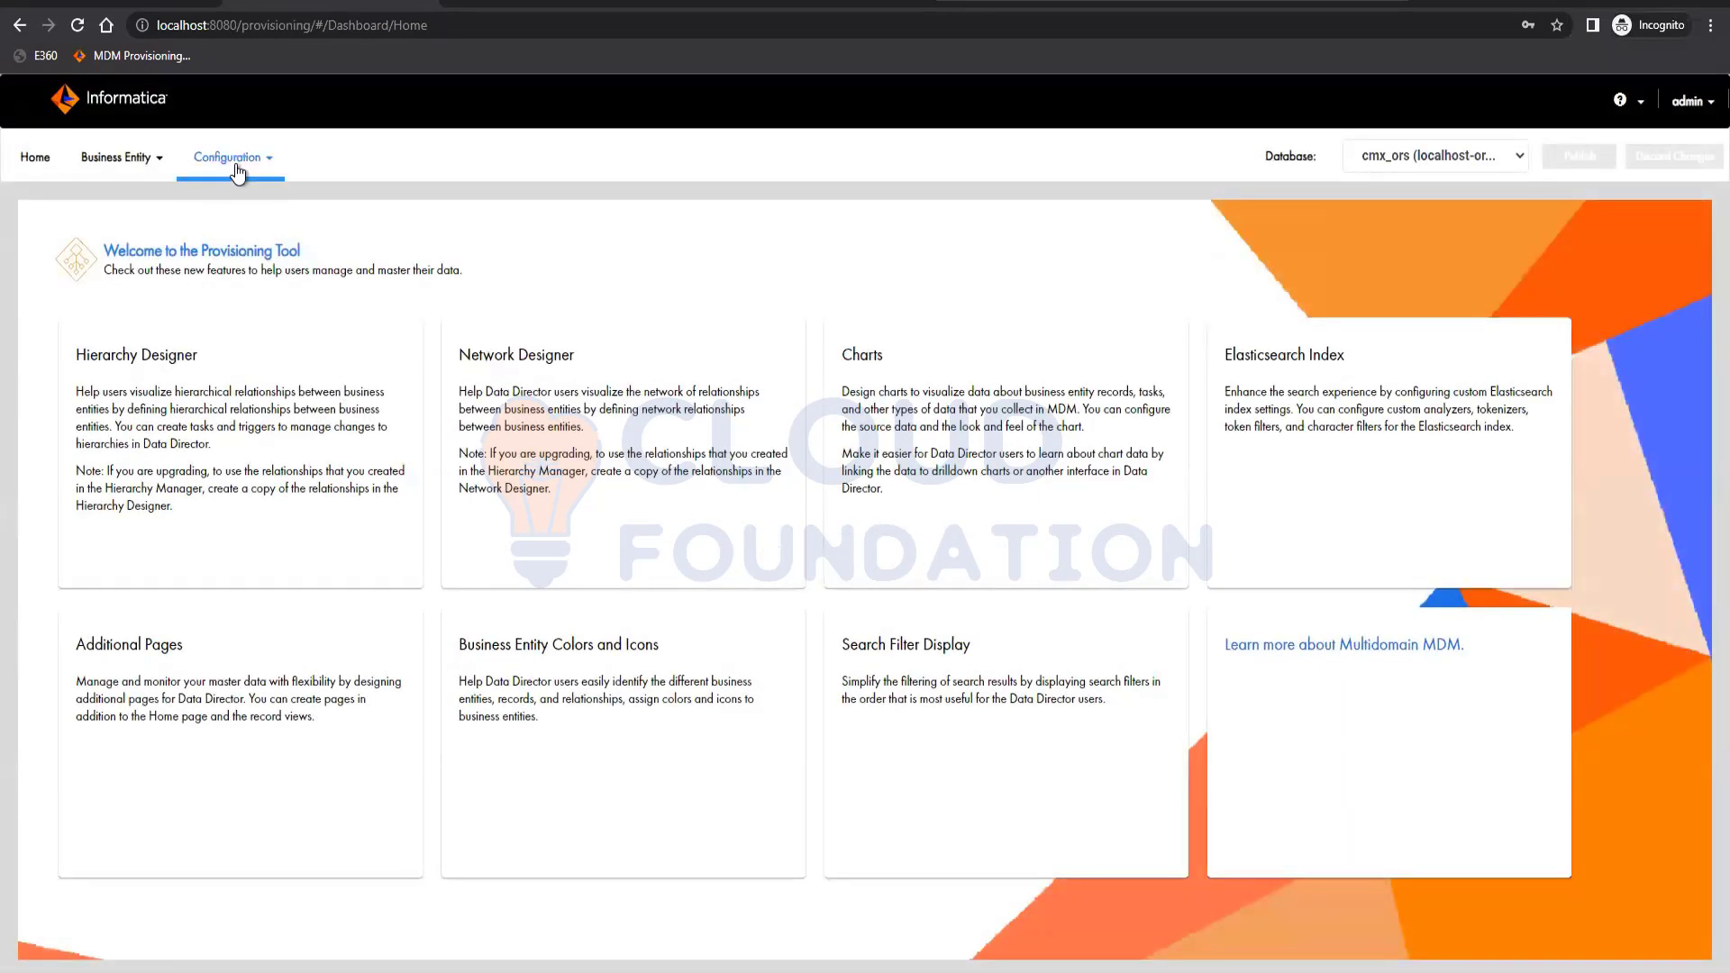
left_click(232, 159)
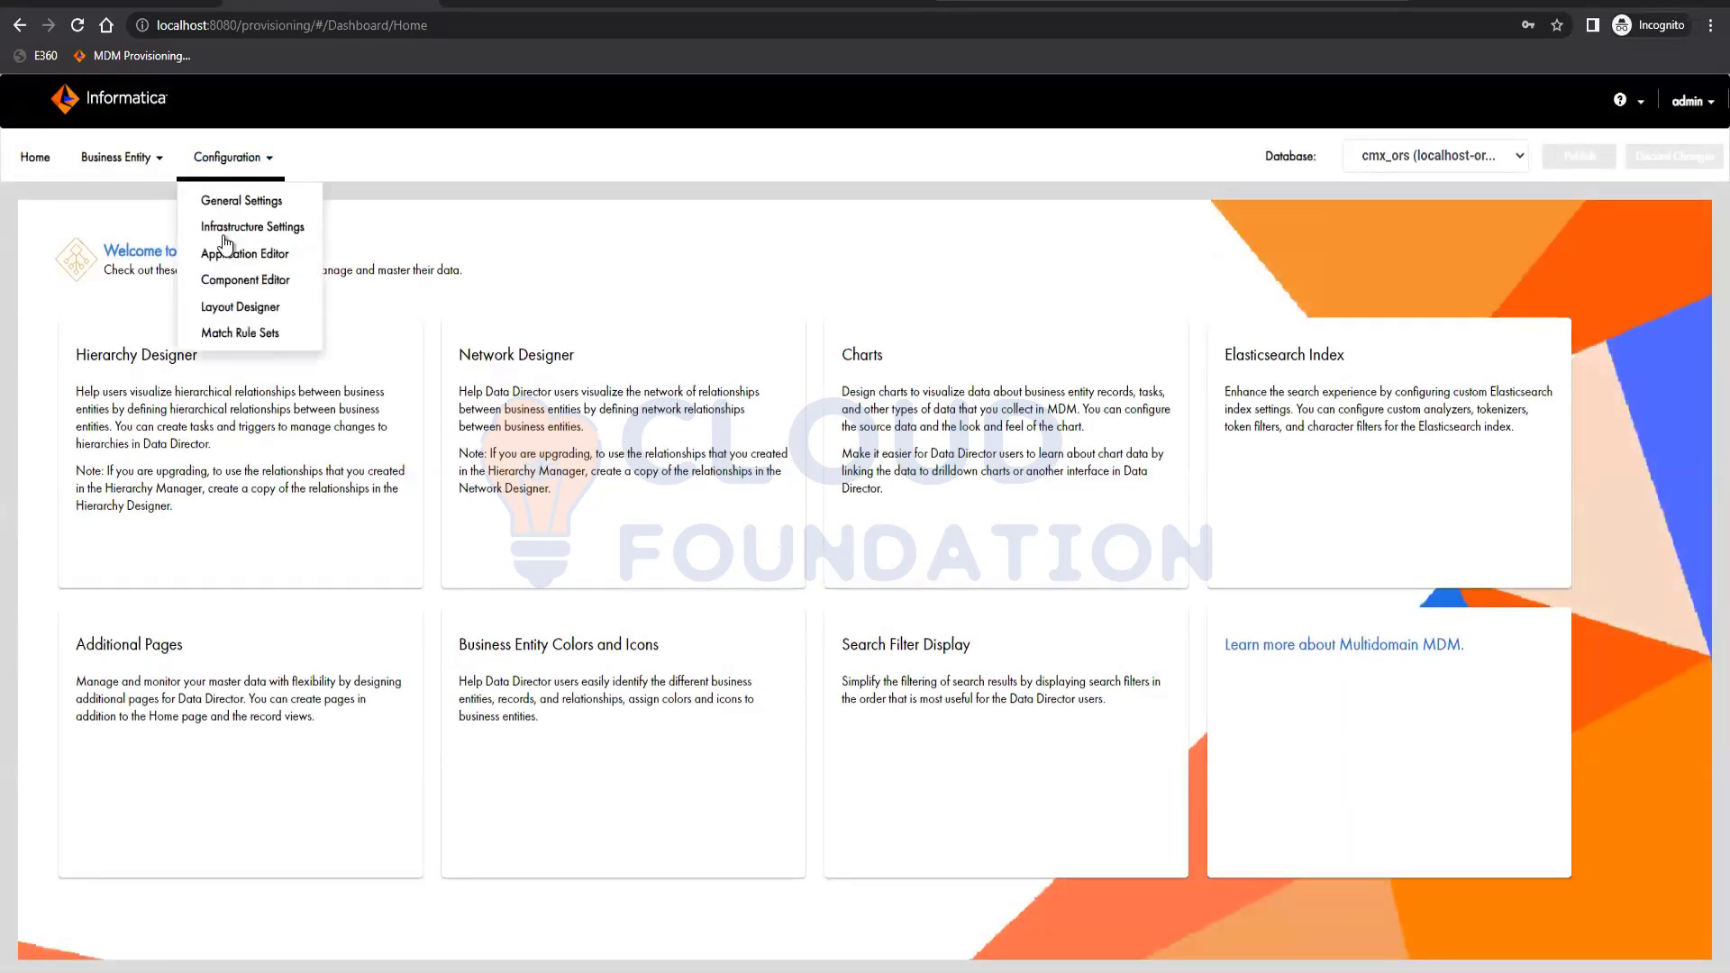
left_click(273, 229)
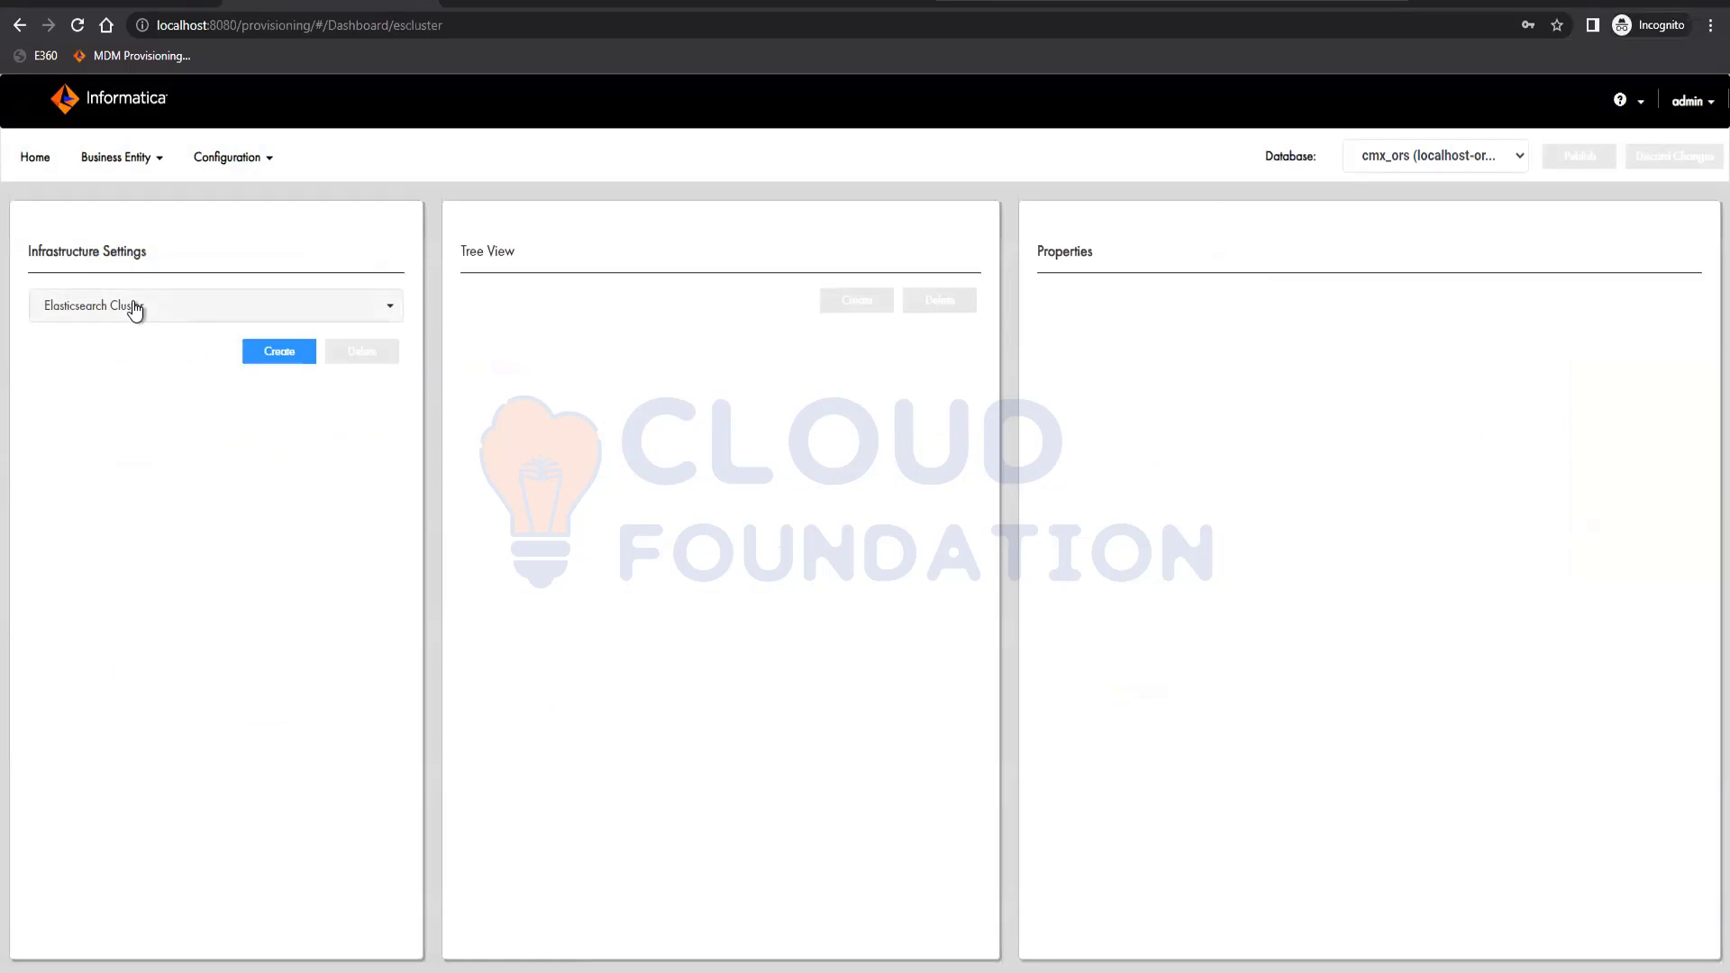
left_click(137, 309)
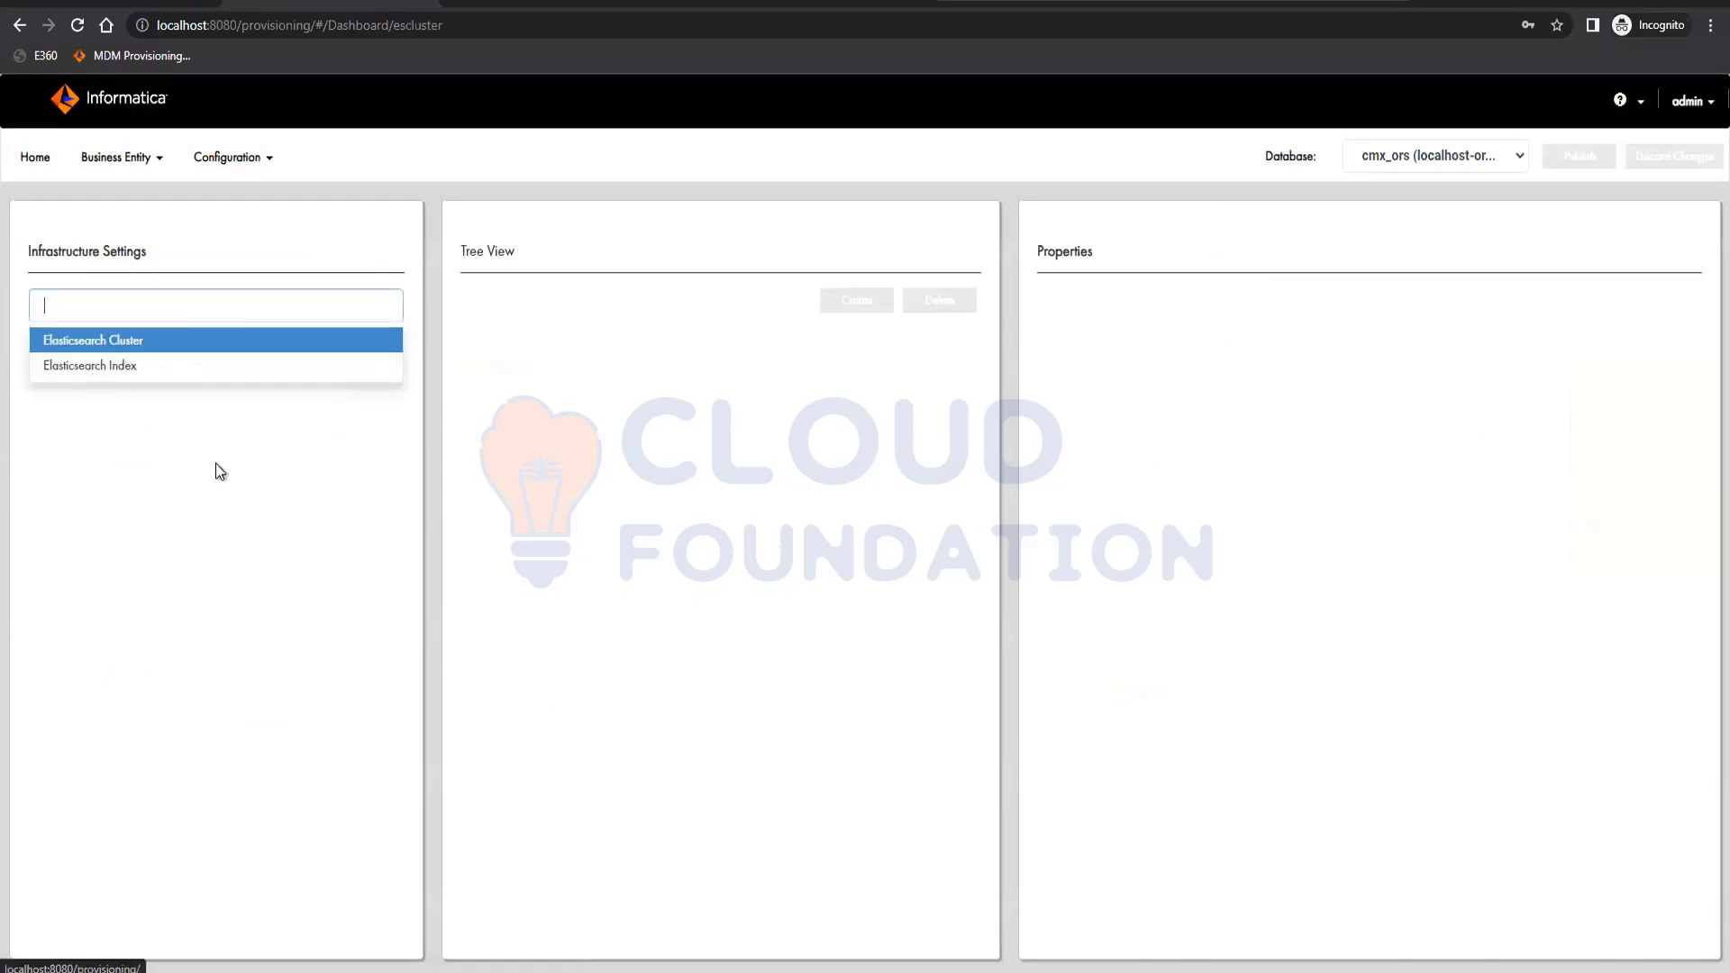
left_click(275, 382)
left_click(276, 359)
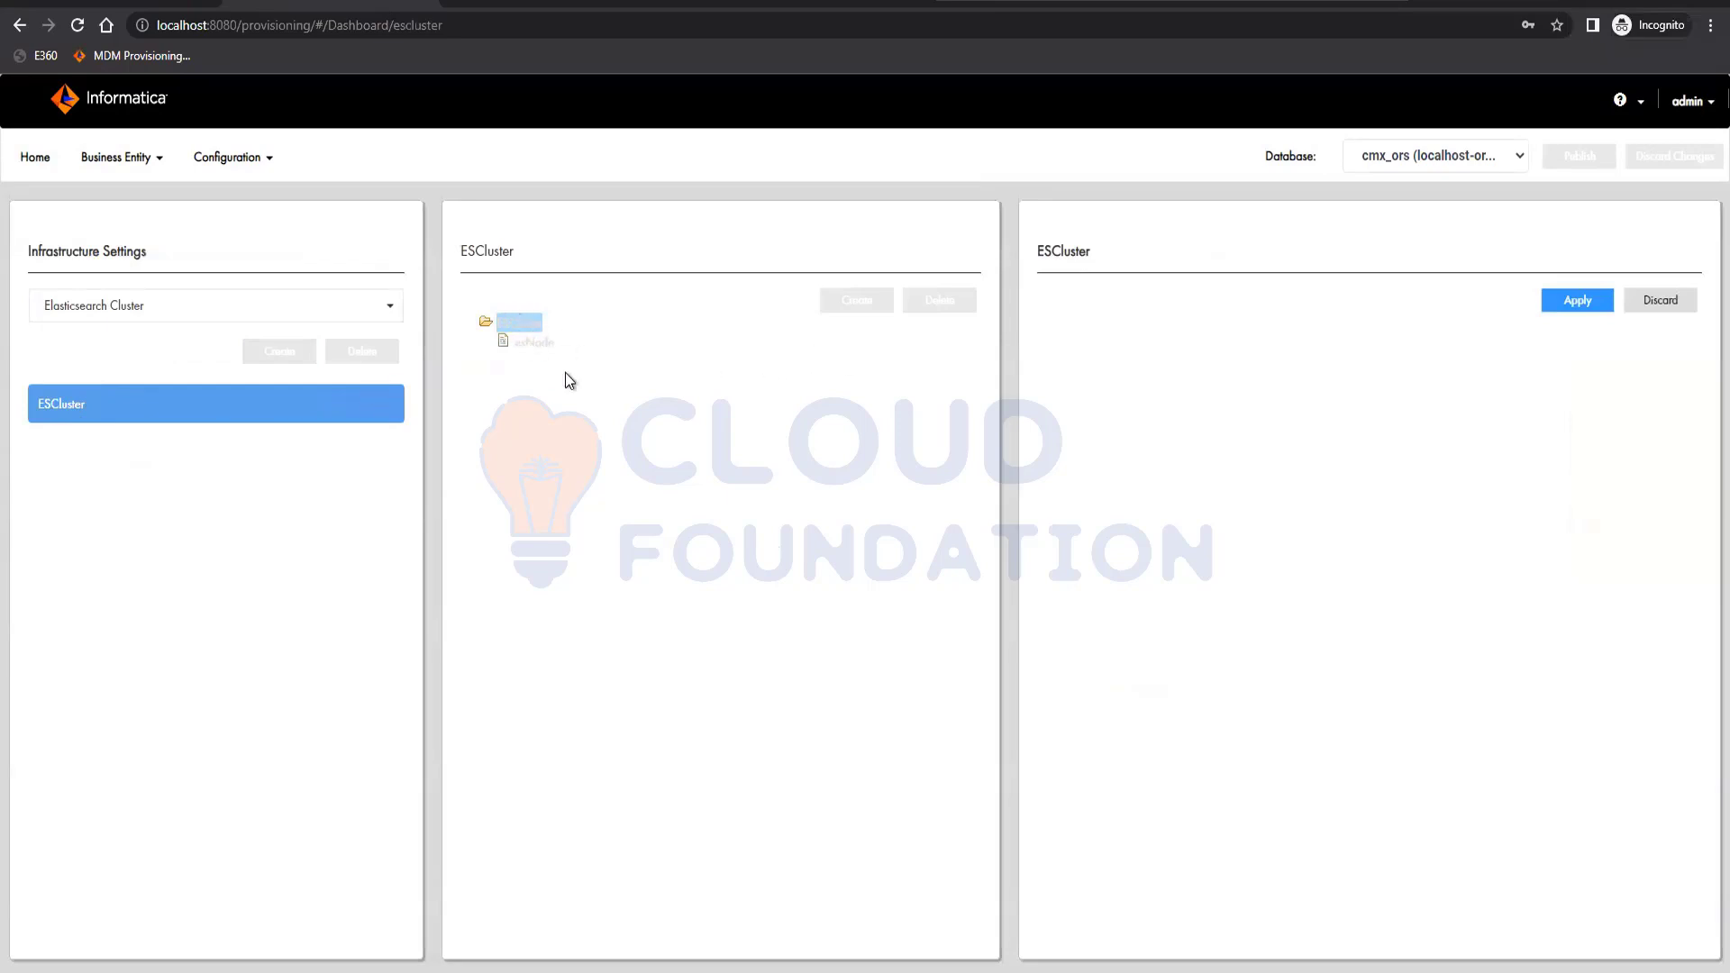
left_click(1576, 303)
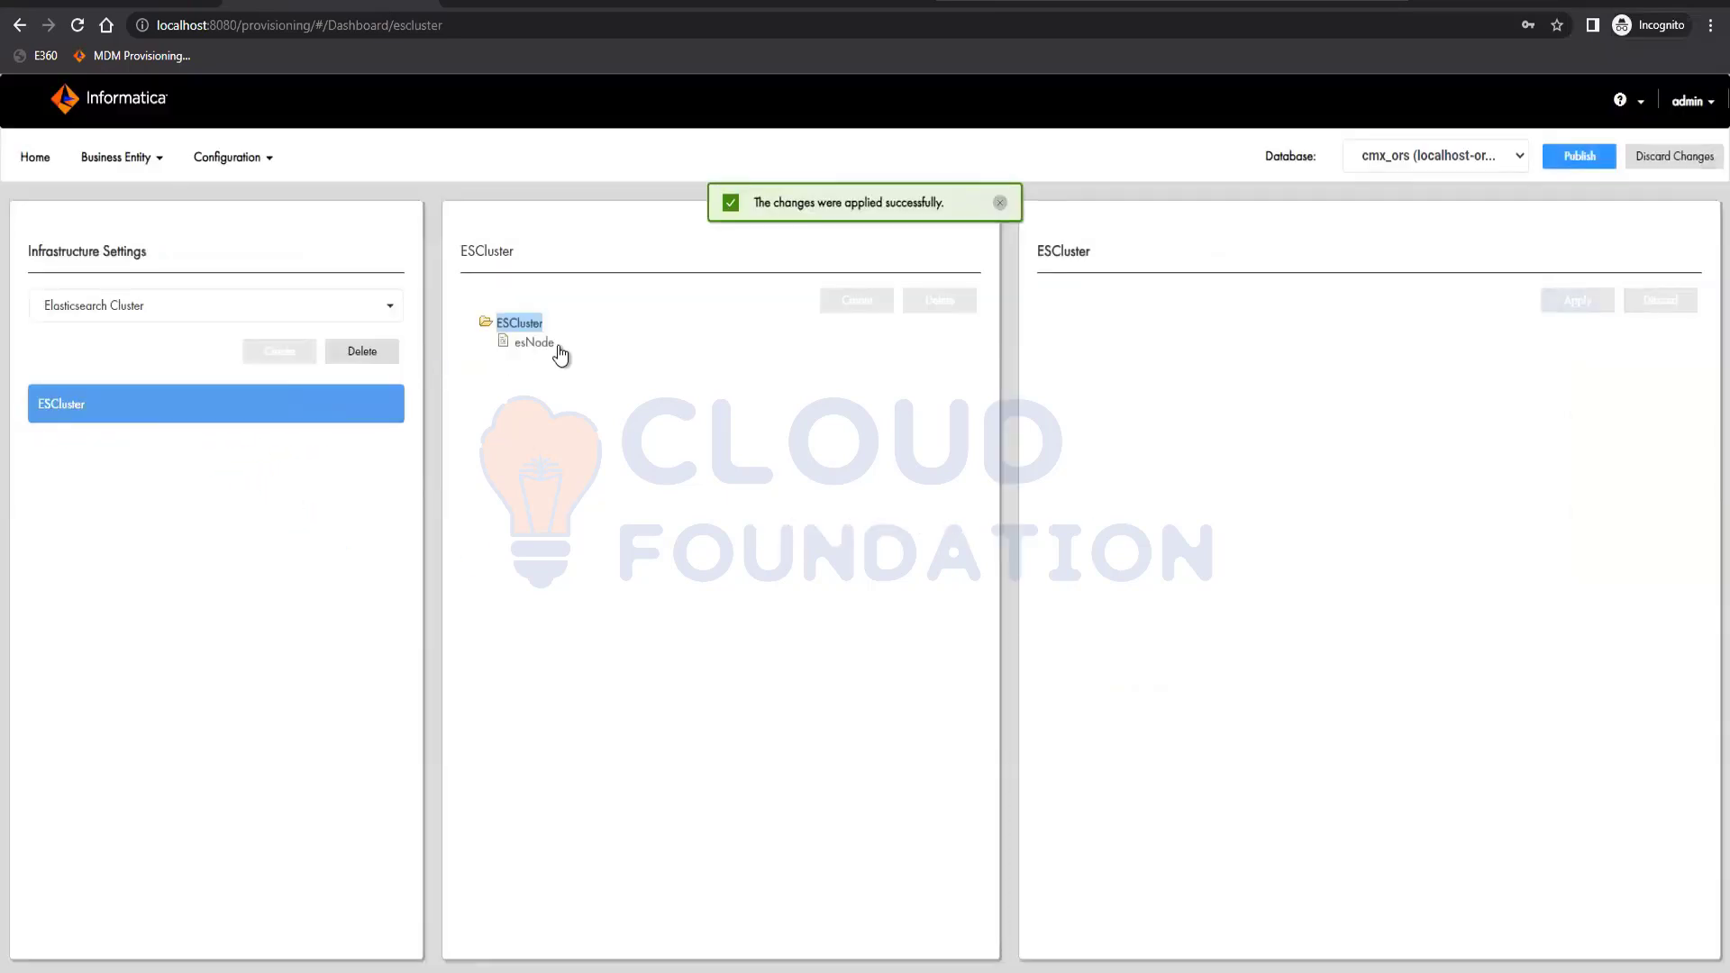
Select esNode, add and discard a new node, then publish the changes.
left_click(538, 343)
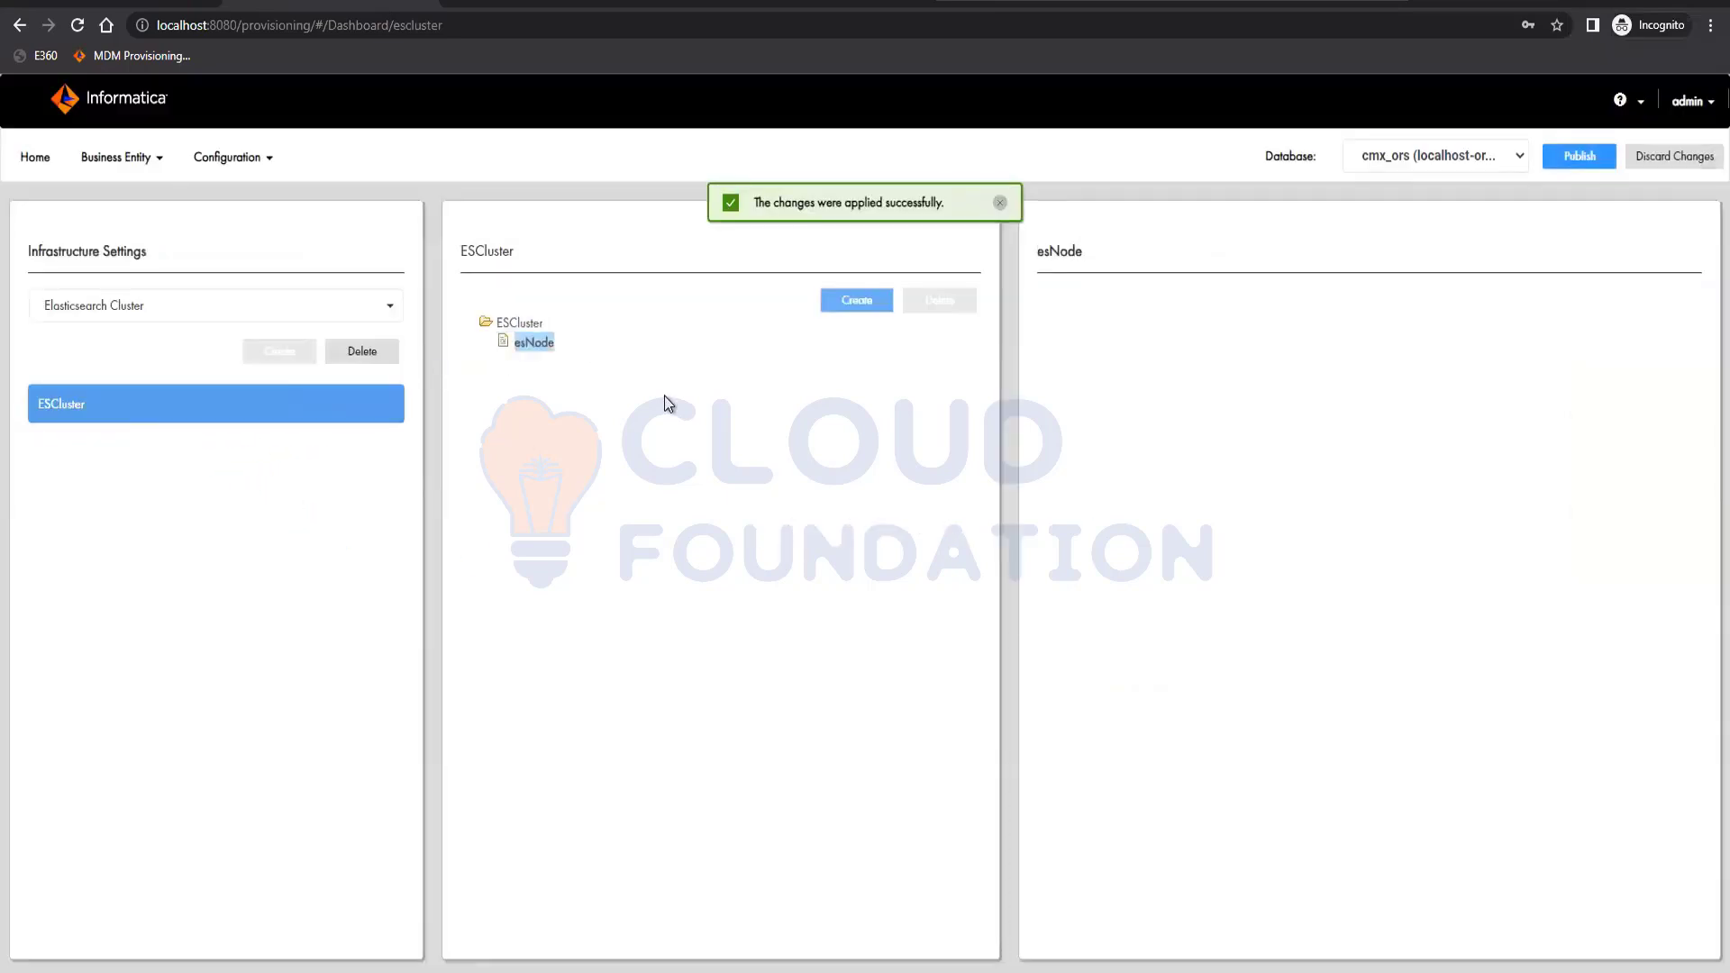
left_click(856, 304)
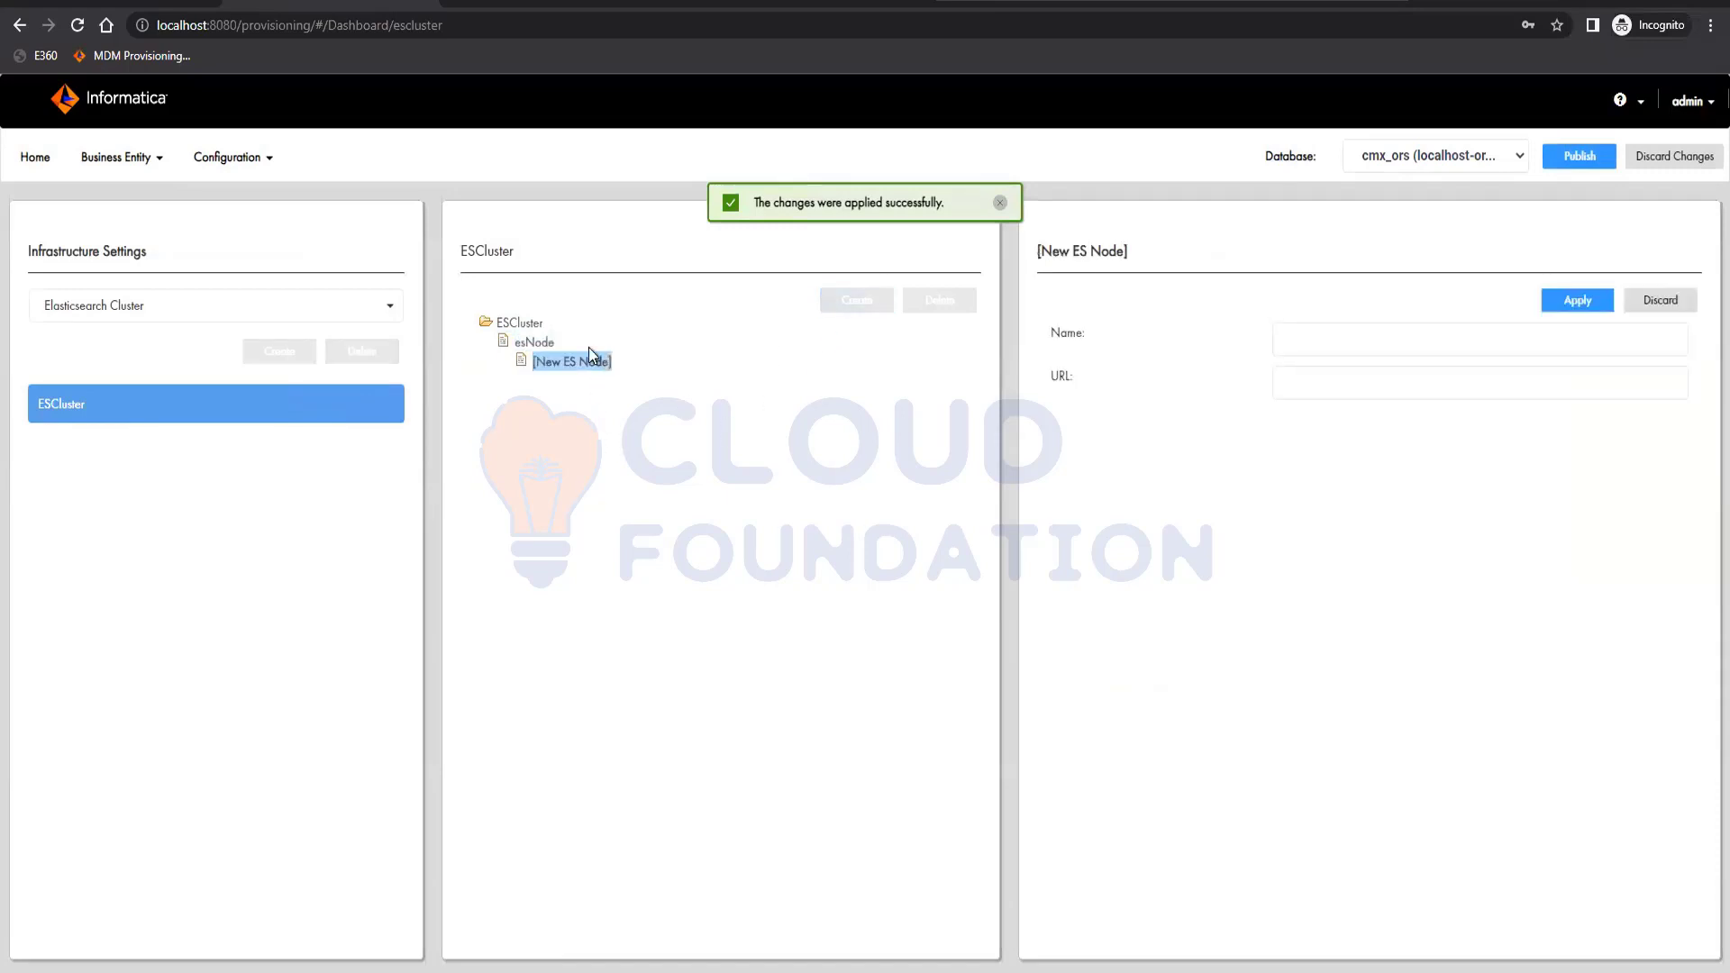
left_click(1684, 309)
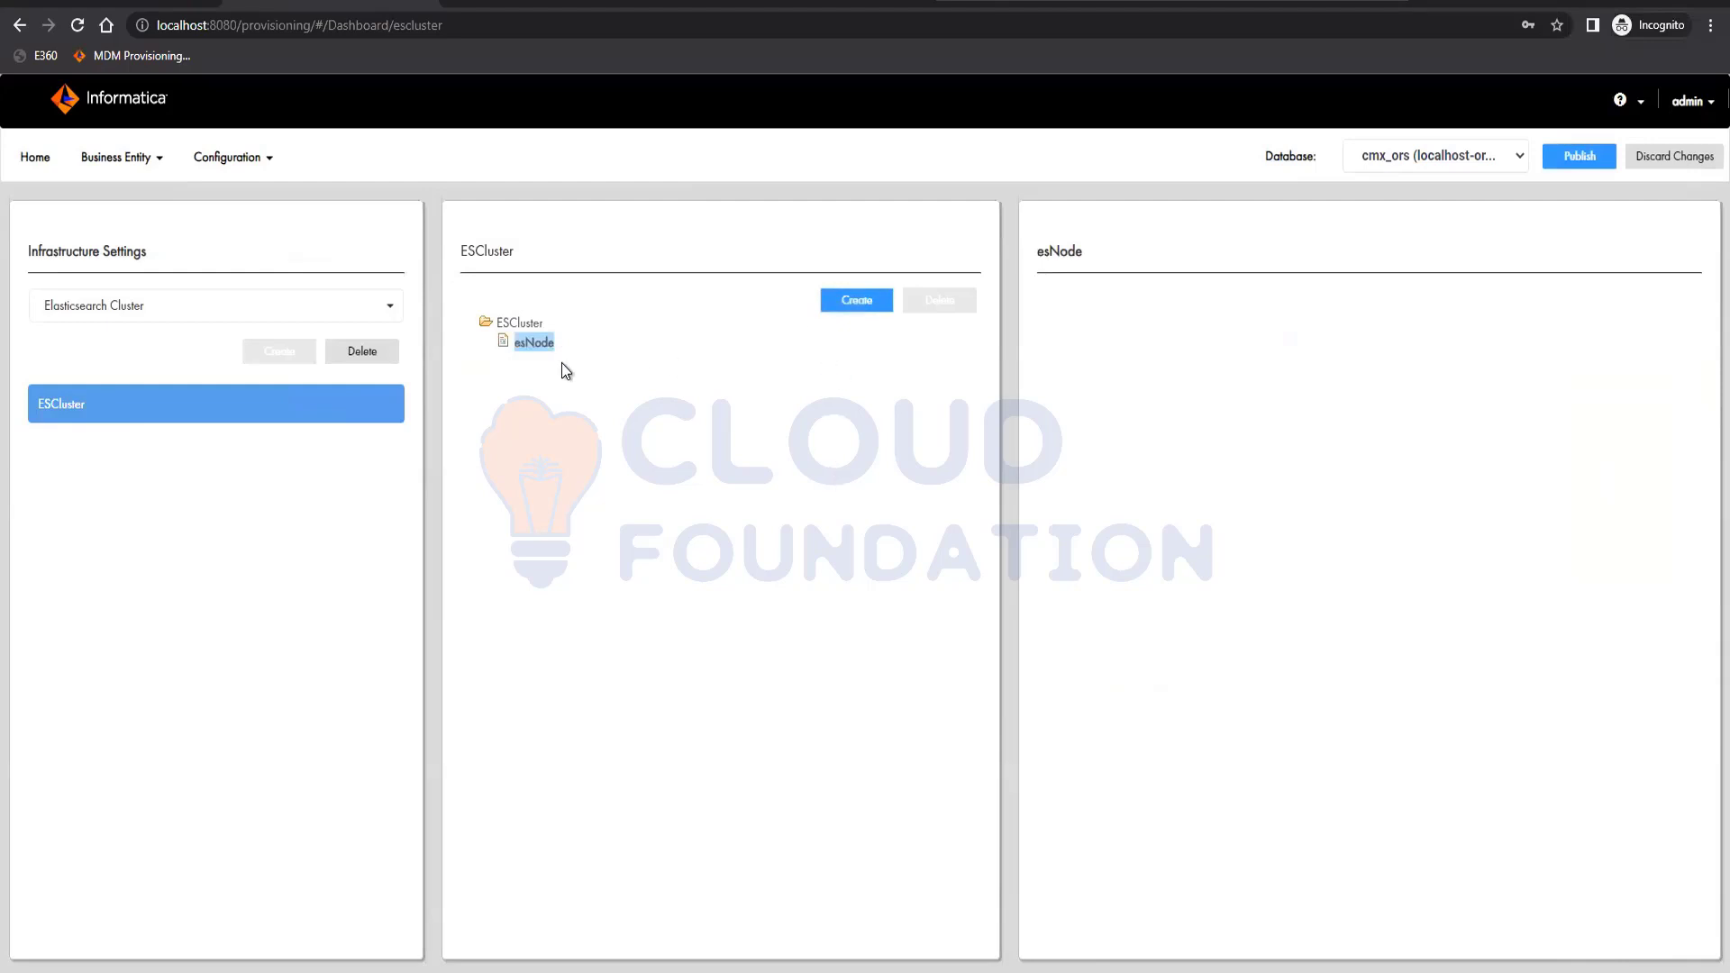
left_click(1579, 157)
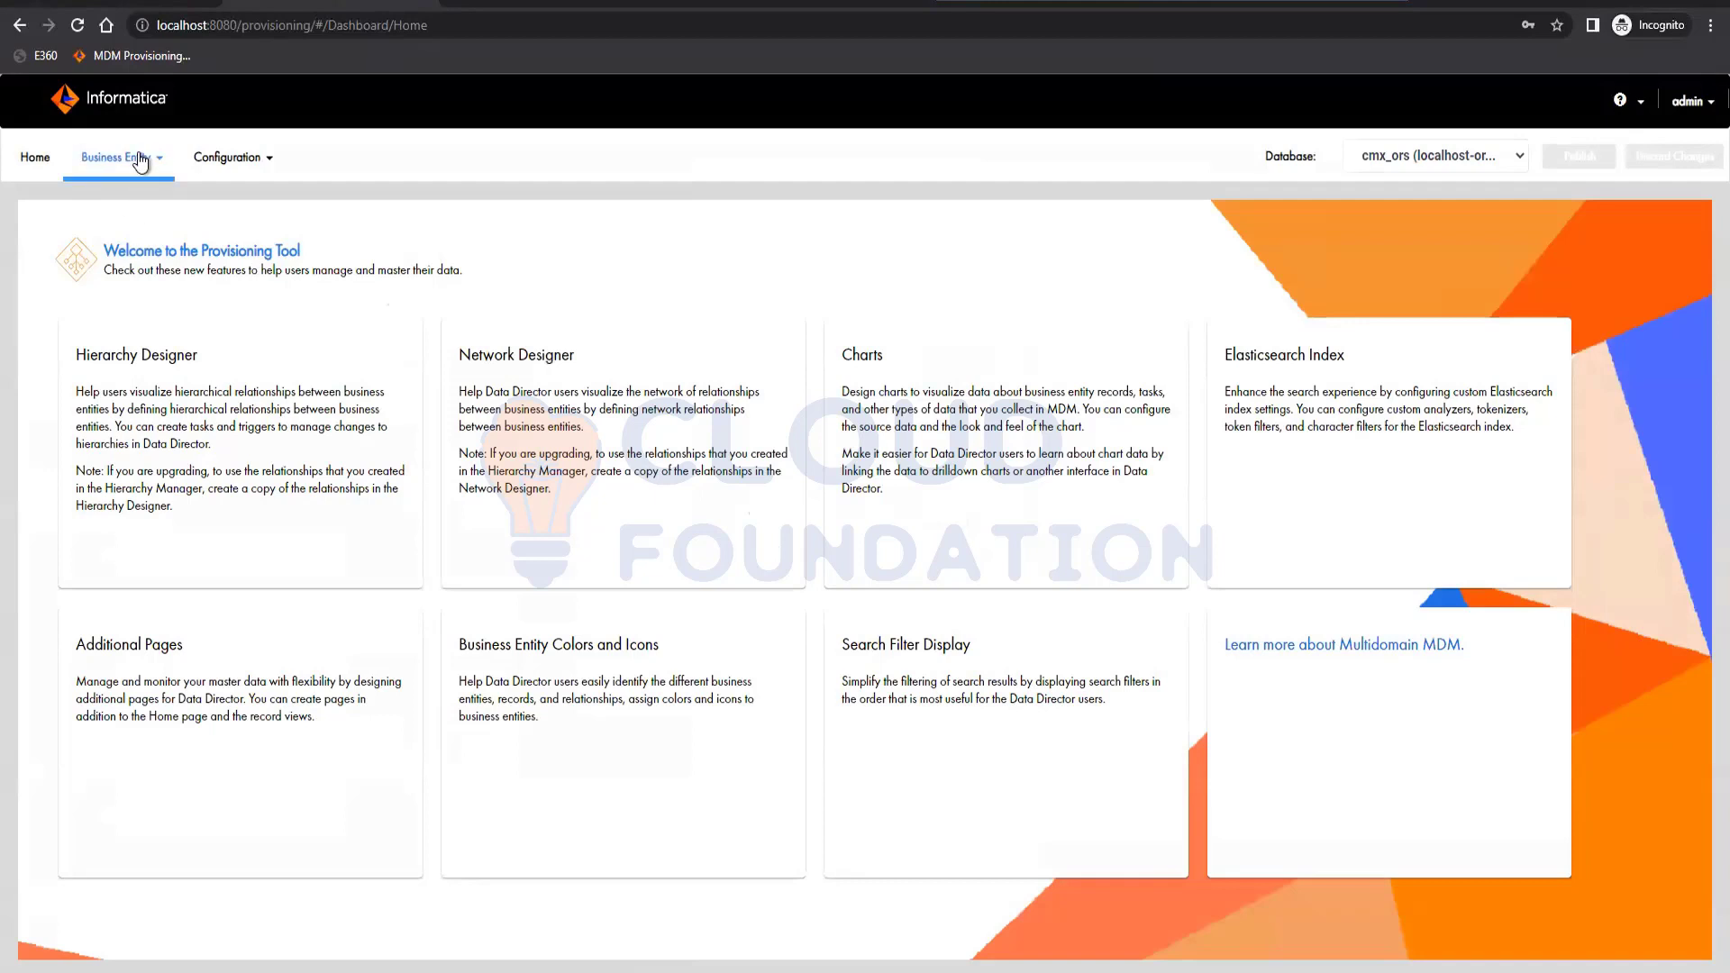
Open the Application Editor from the Configuration menu.
left_click(241, 160)
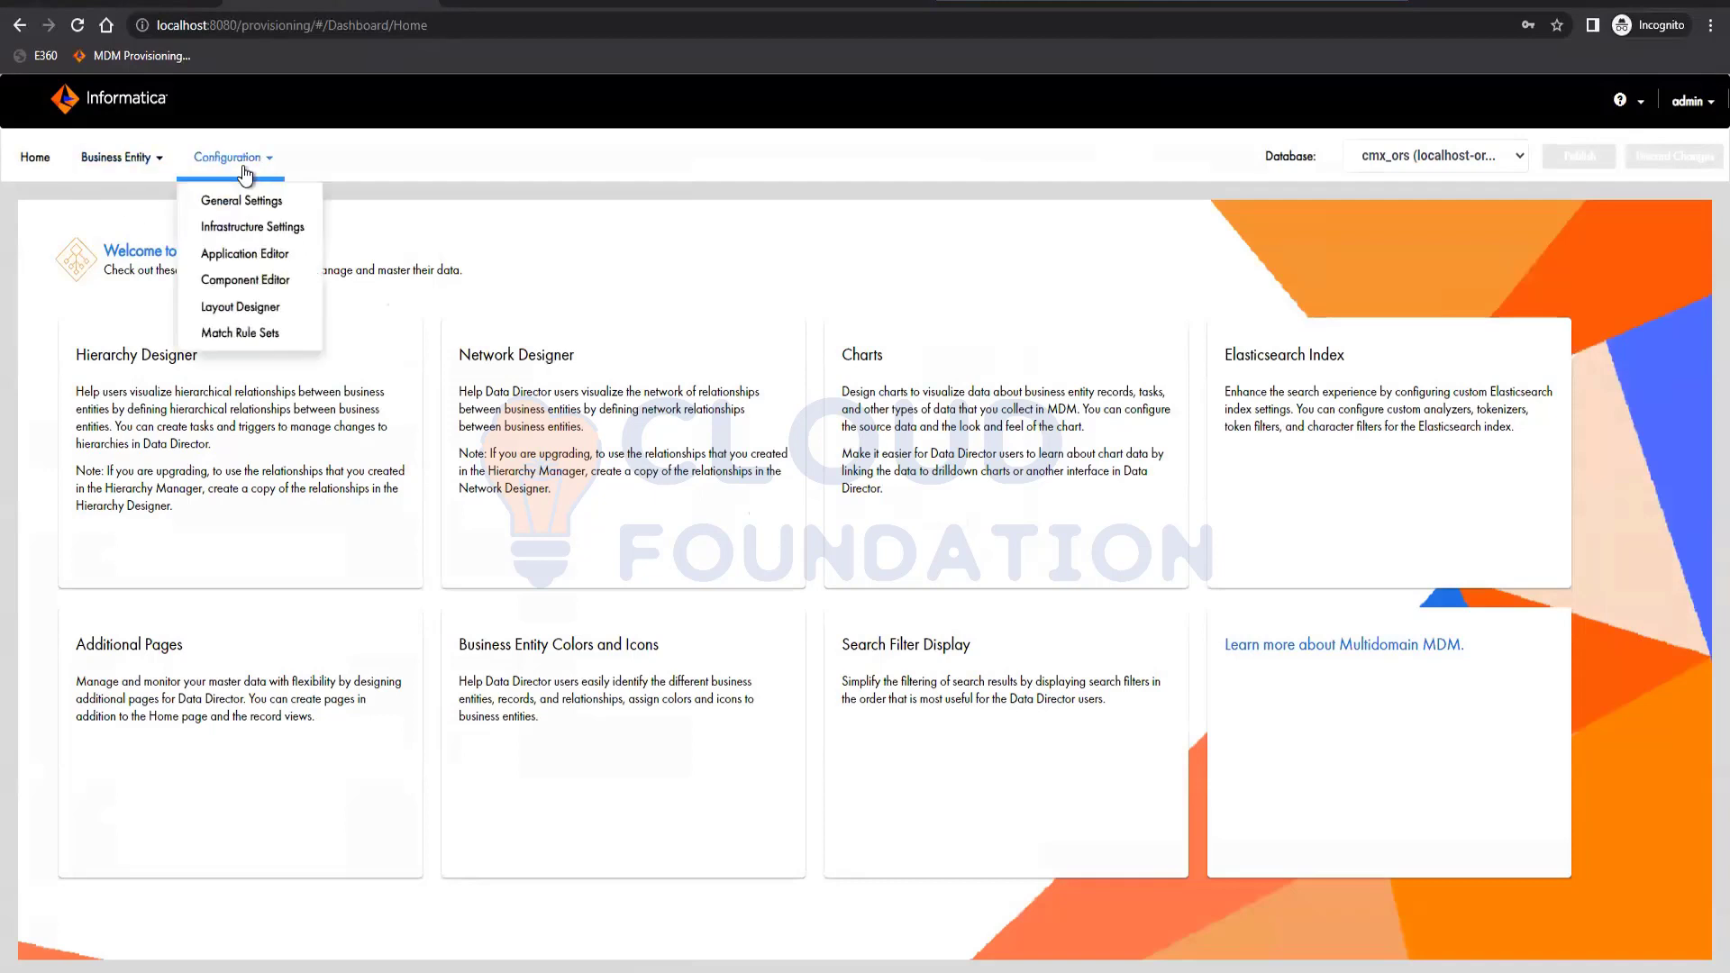
left_click(248, 254)
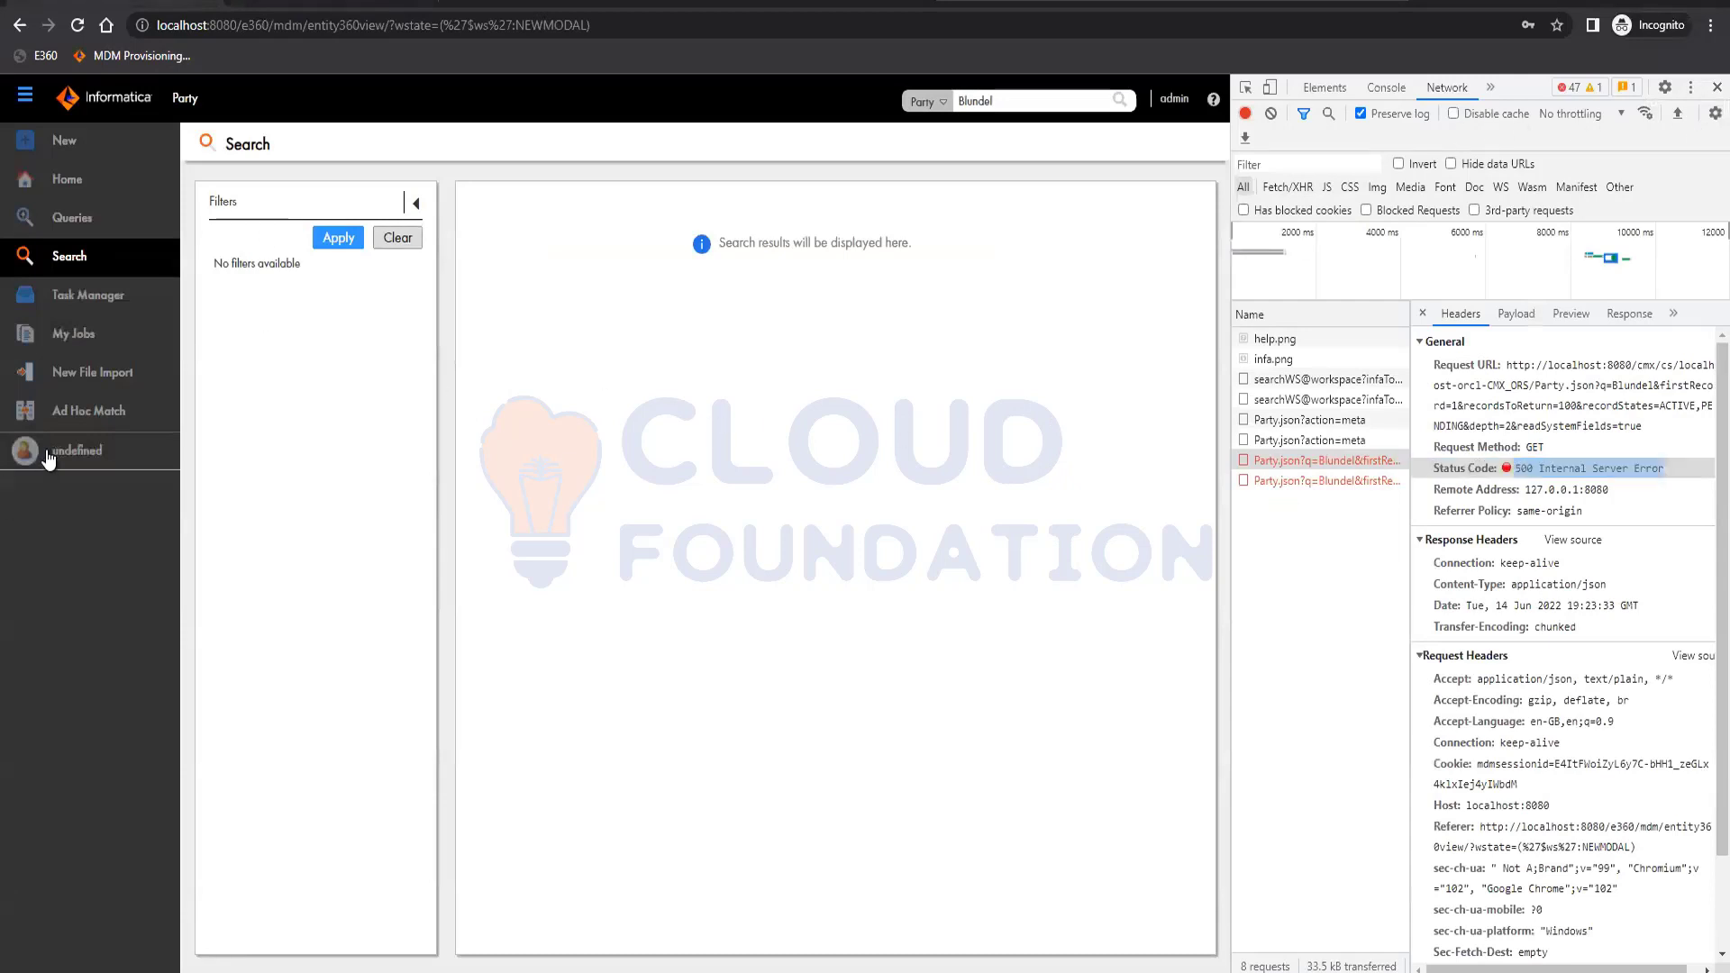
Close DevTools and show the open Team Lead record's Business Entity details.
key("F12")
left_click(70, 219)
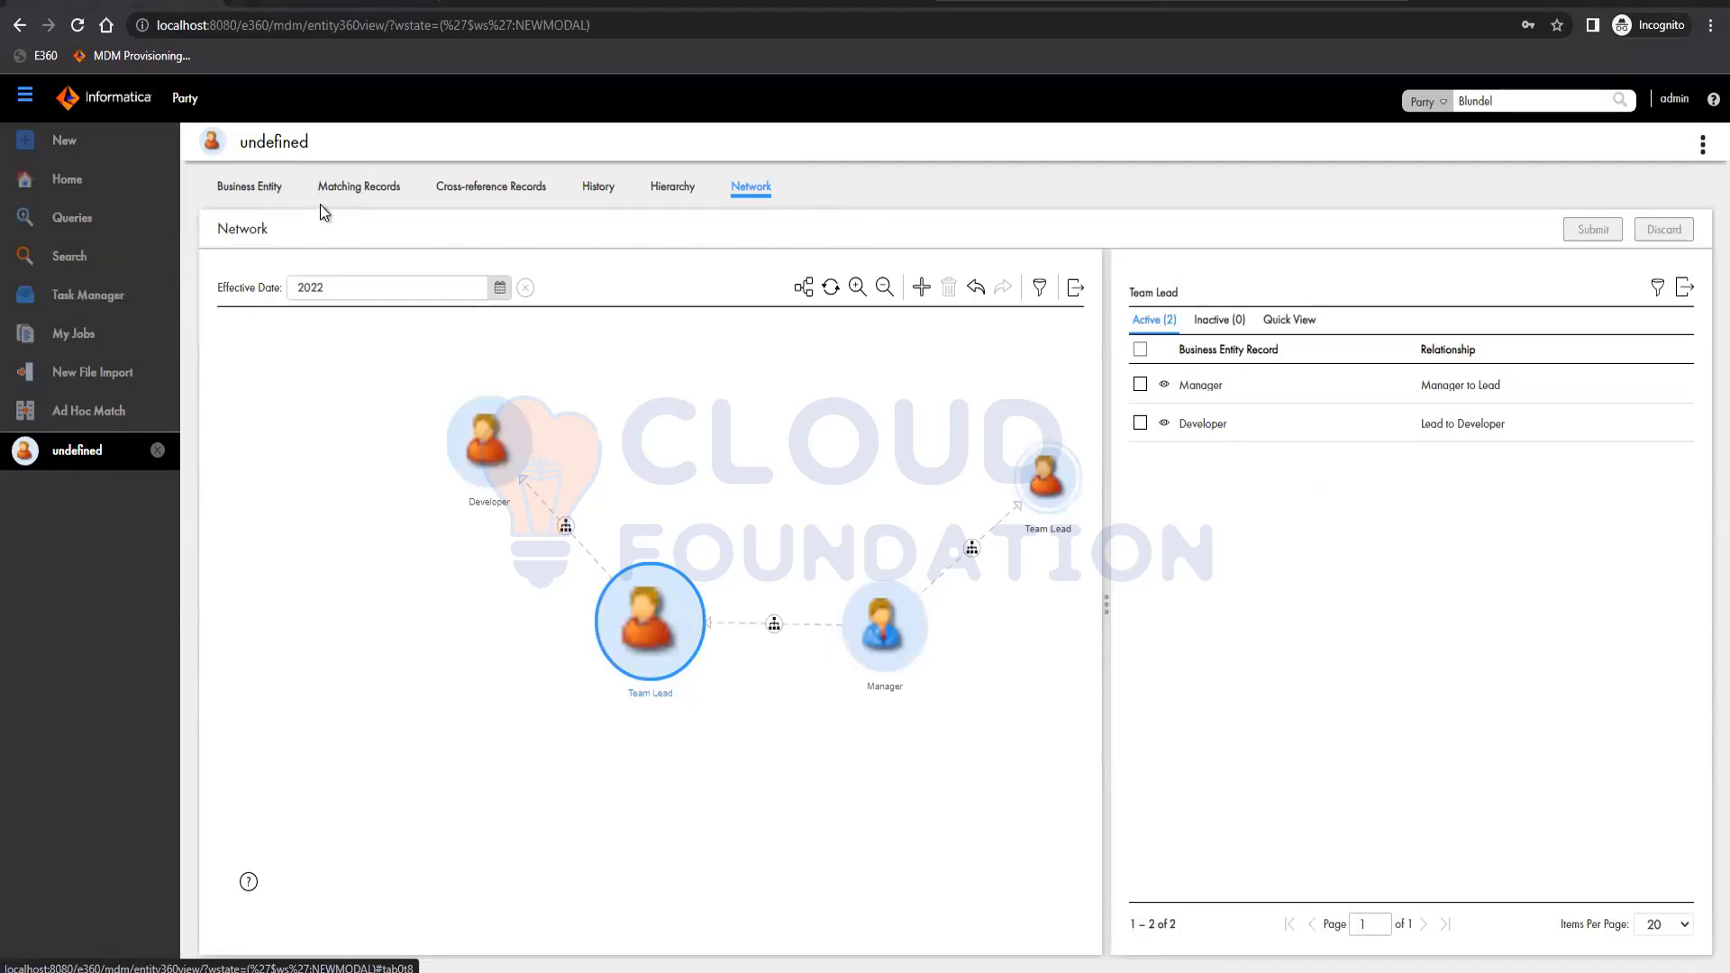
left_click(249, 191)
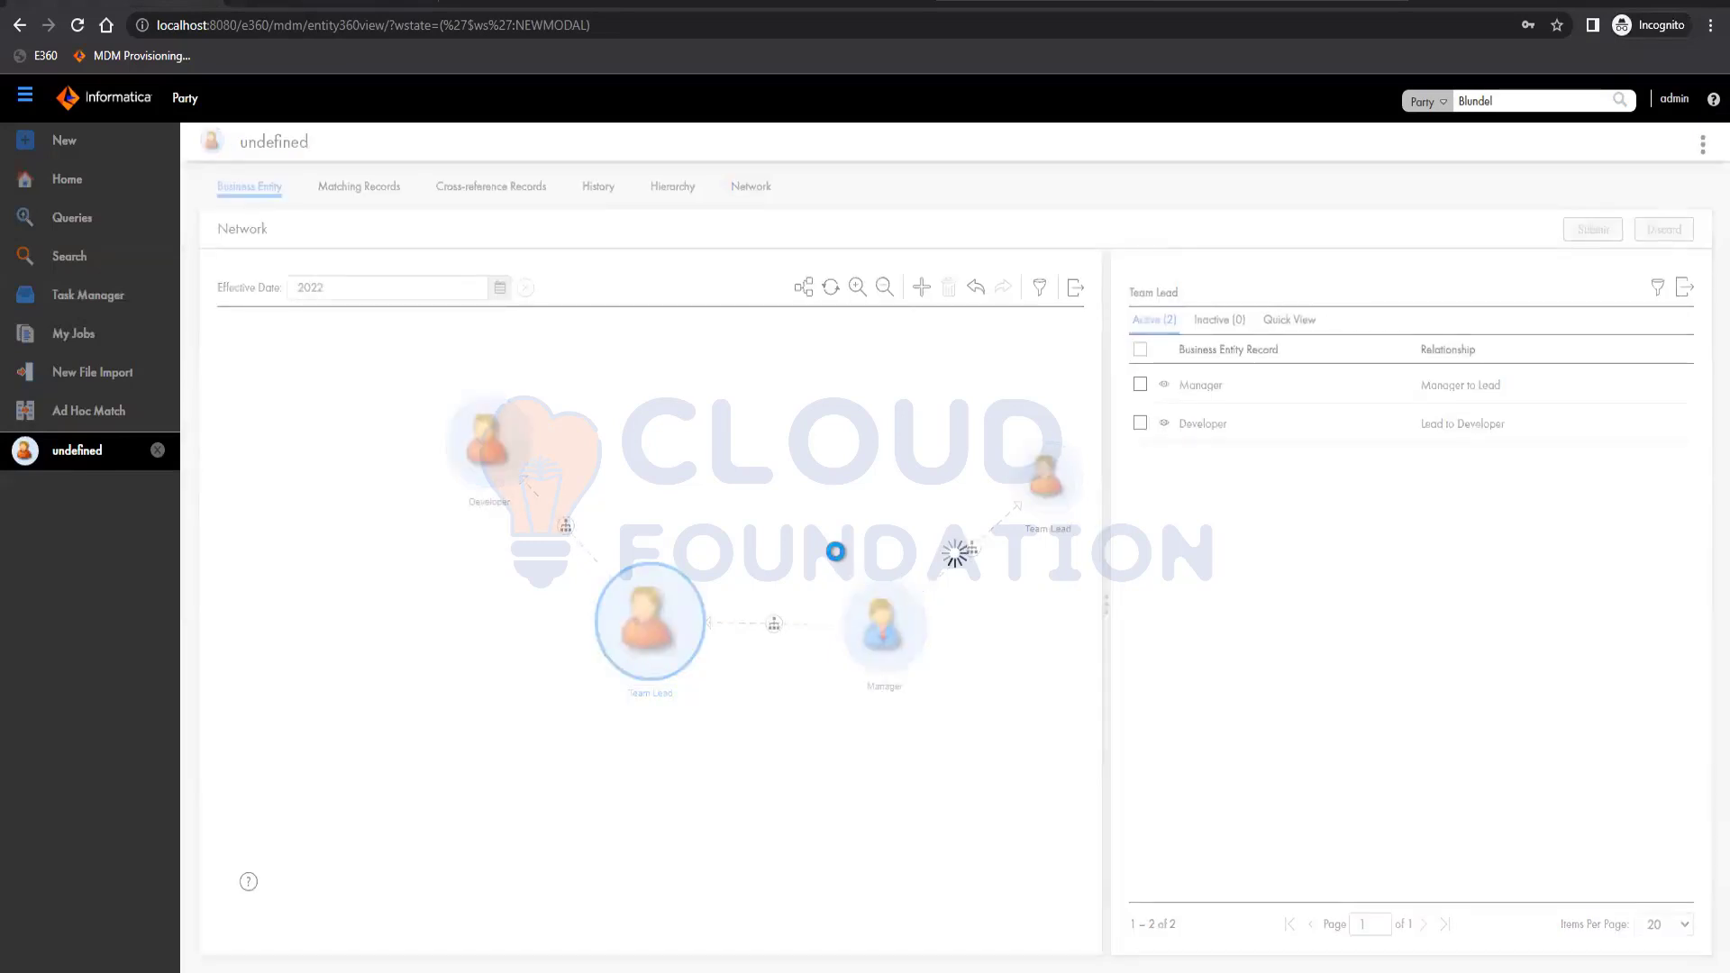